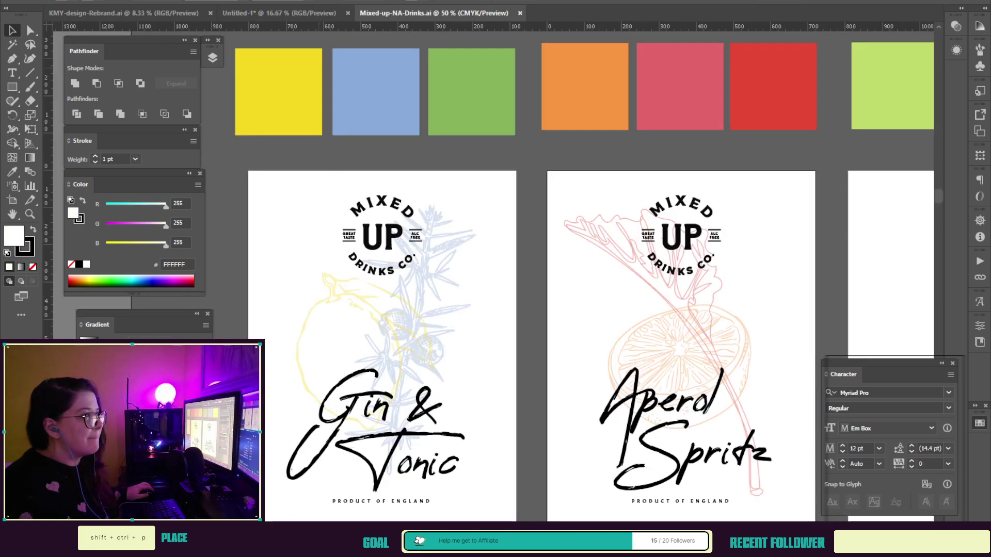
Step: Copy the mint sprig artwork from 847 [Converted].eps into Mixed-up-NA-Drinks.ai and position it below the logo on the Mojito Spritz label
scroll(567, 310, down, 2)
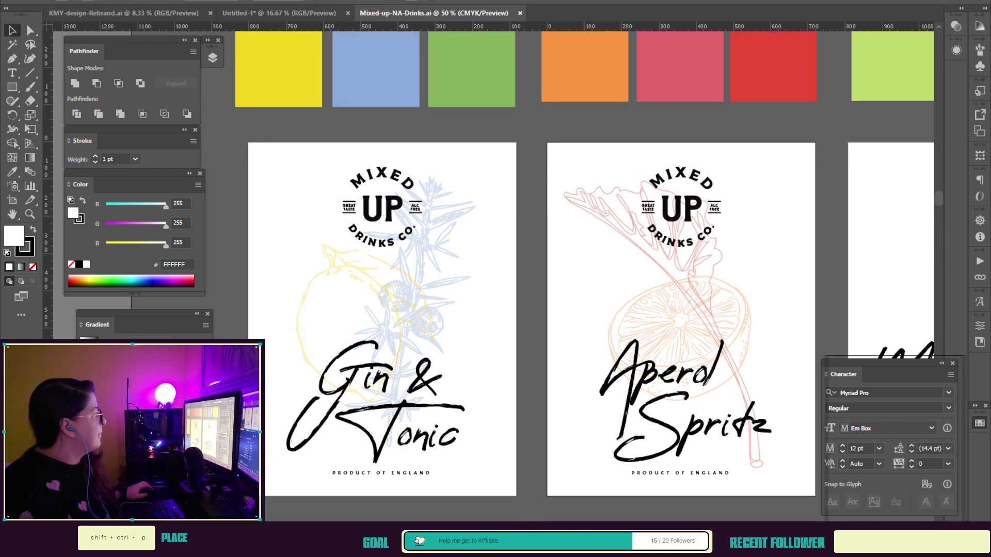
scroll(568, 310, up, 1)
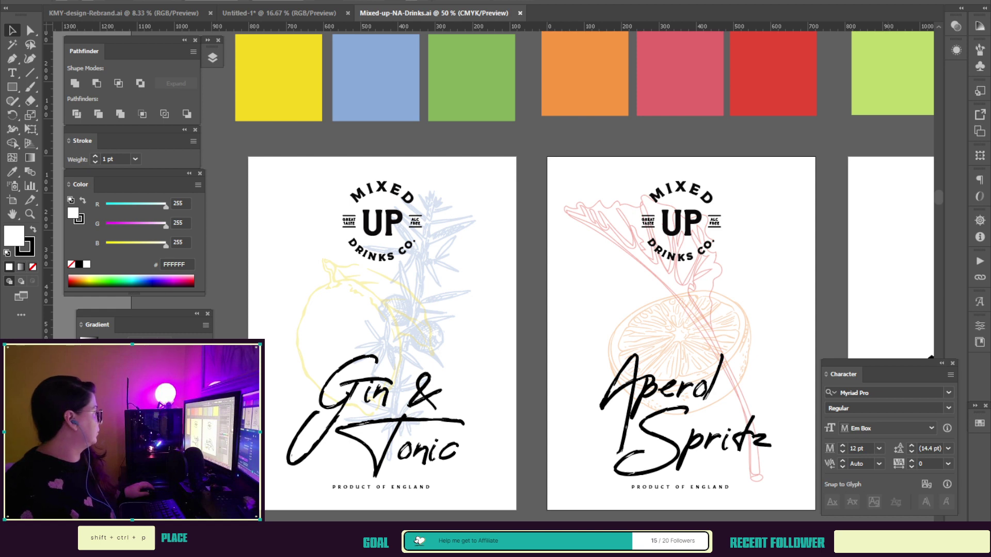
scroll(568, 310, right, 10)
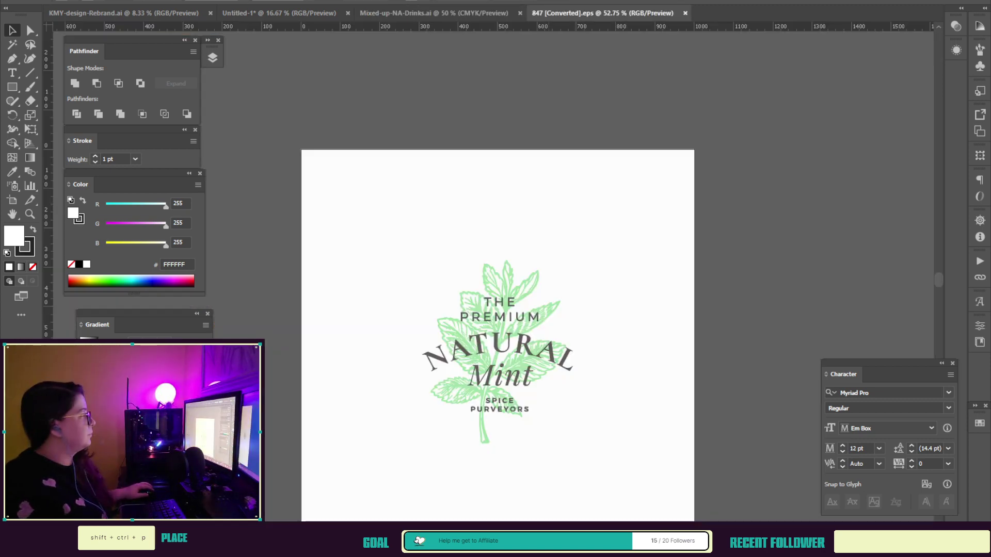
click(518, 359)
key(ctrl+c)
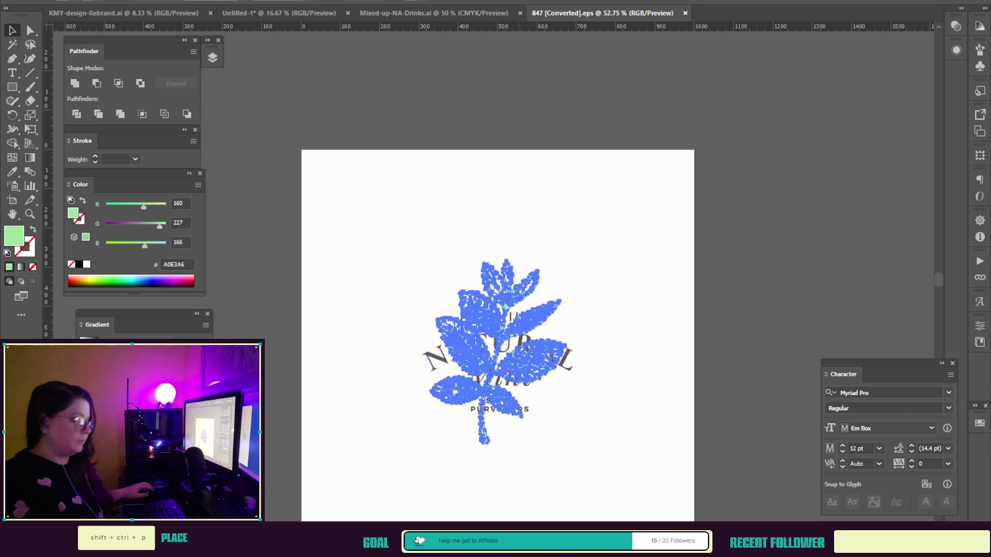
key(ctrl+c)
click(434, 13)
key(ctrl+v)
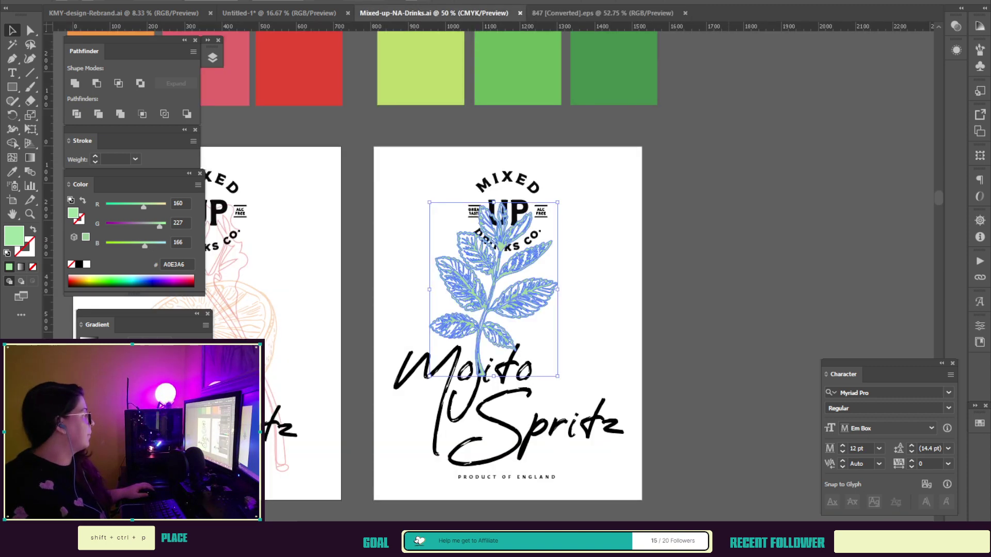
drag(492, 290, 511, 335)
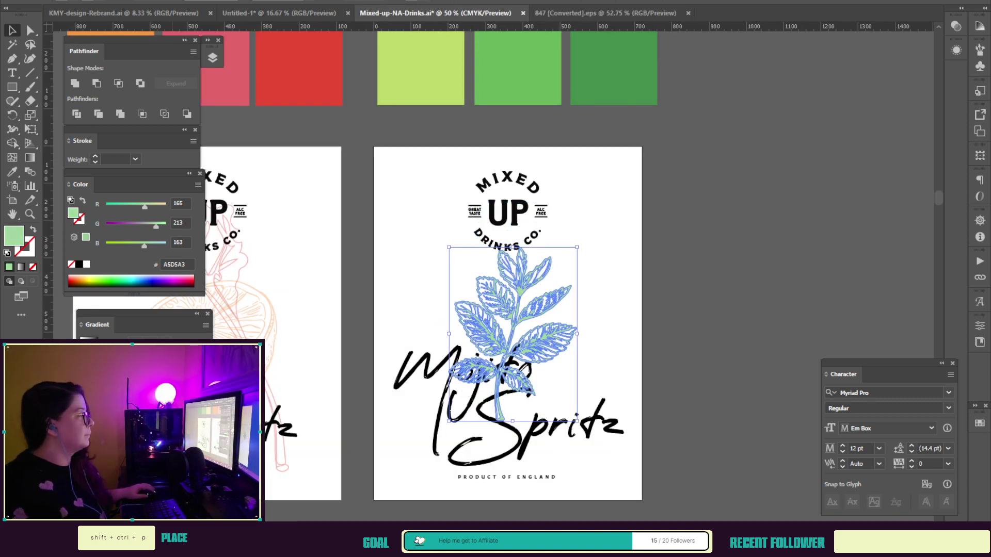
Step: Recolour the mint sprig with the dark green swatch sampled above the Mojito Spritz label and set its opacity to 30
key(i)
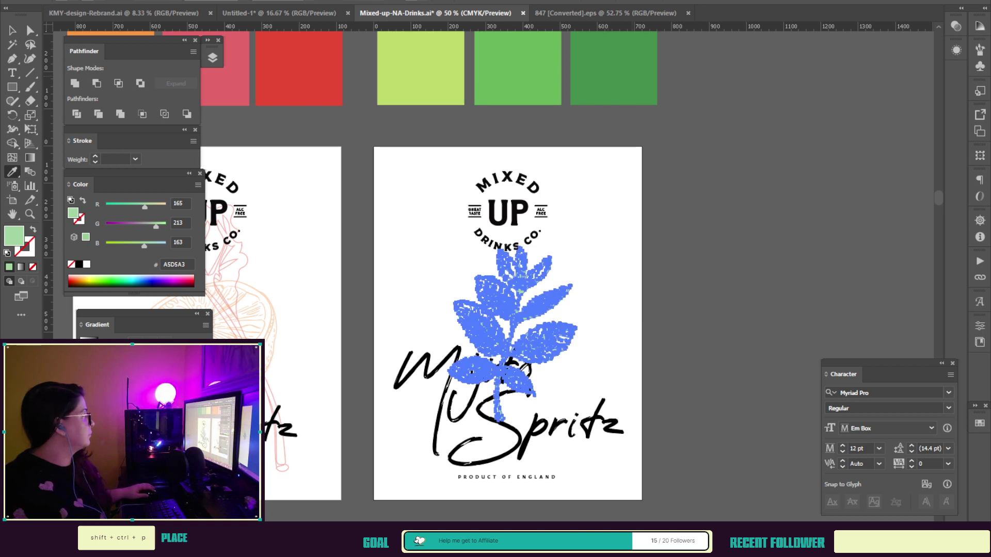
click(614, 68)
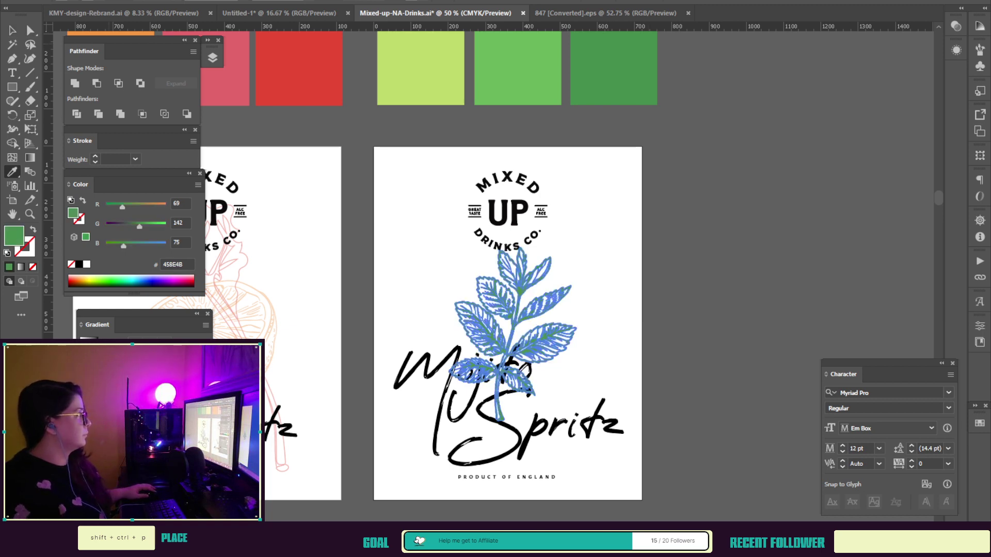
click(361, 1)
text(30)
key(Return)
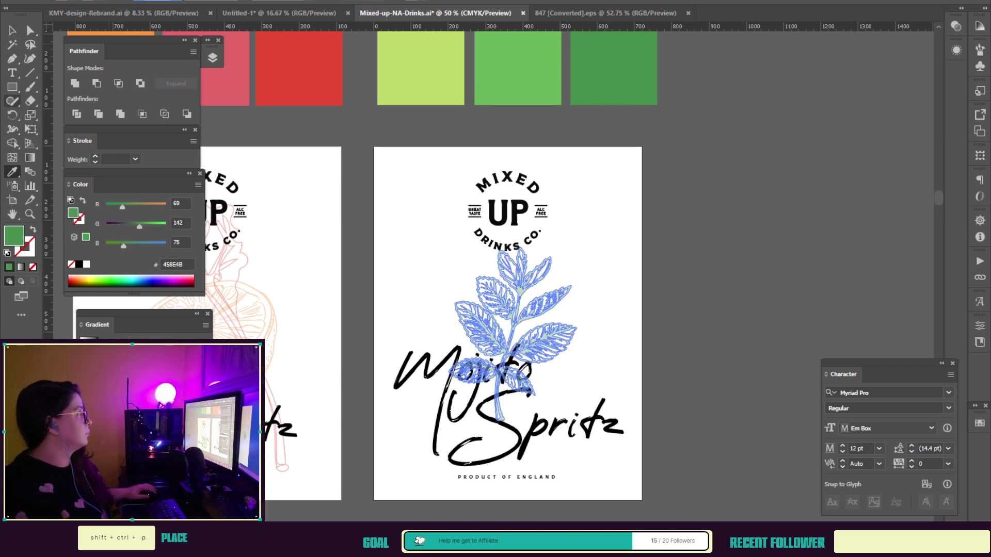
key(v)
key(ctrl+shift+a)
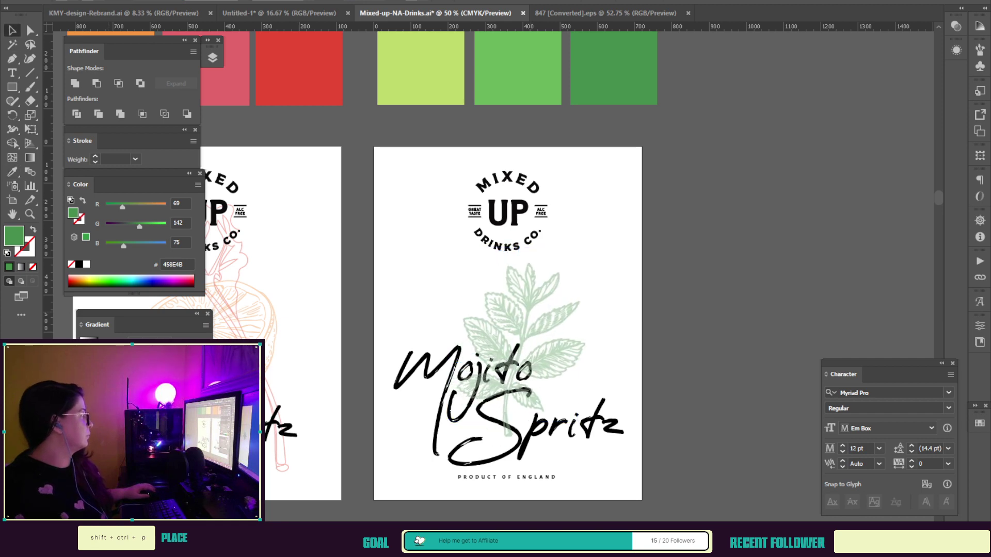
click(550, 356)
click(614, 309)
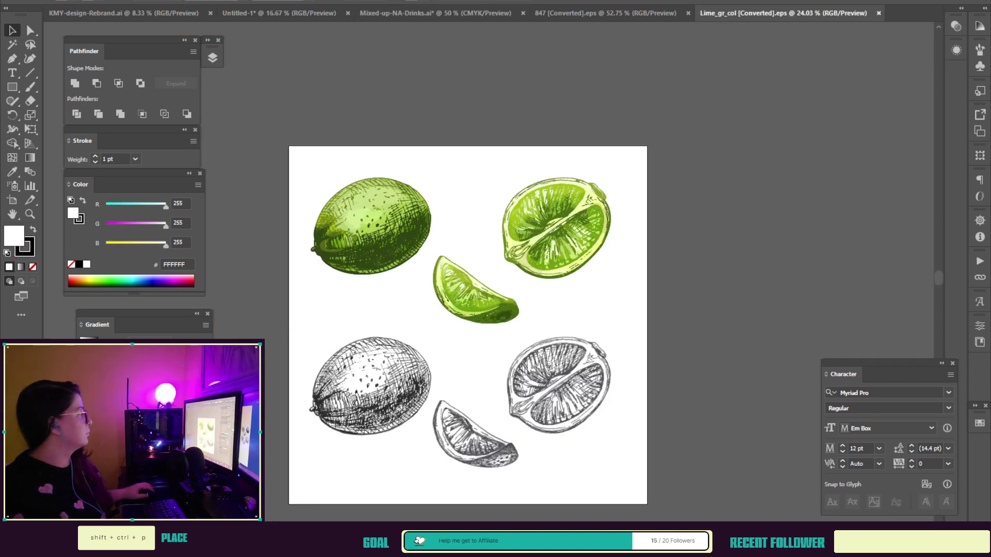
Step: In Lime_gr_col [Converted].eps, isolate the black-and-white lime half's group to pick shapes inside it, then copy the whole lime half
click(560, 386)
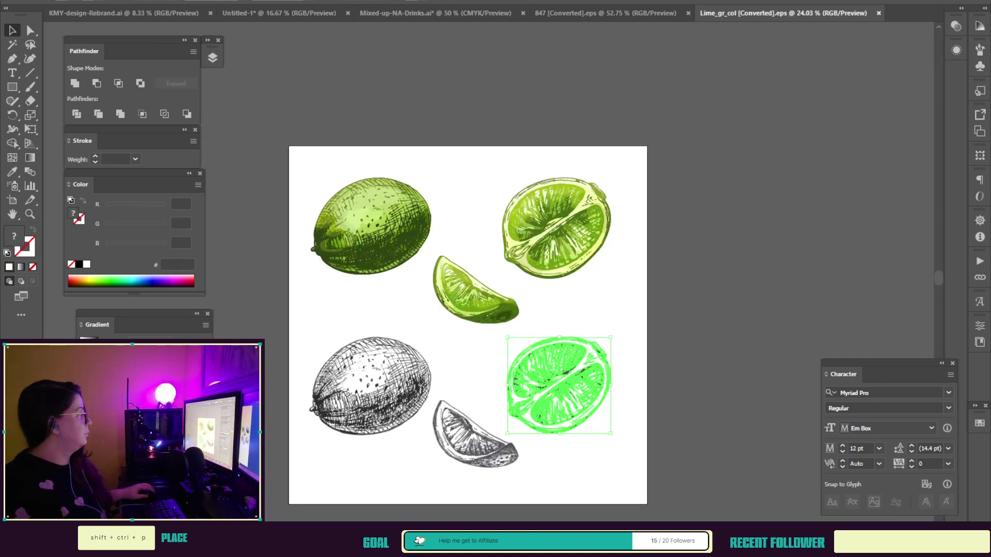
double_click(582, 373)
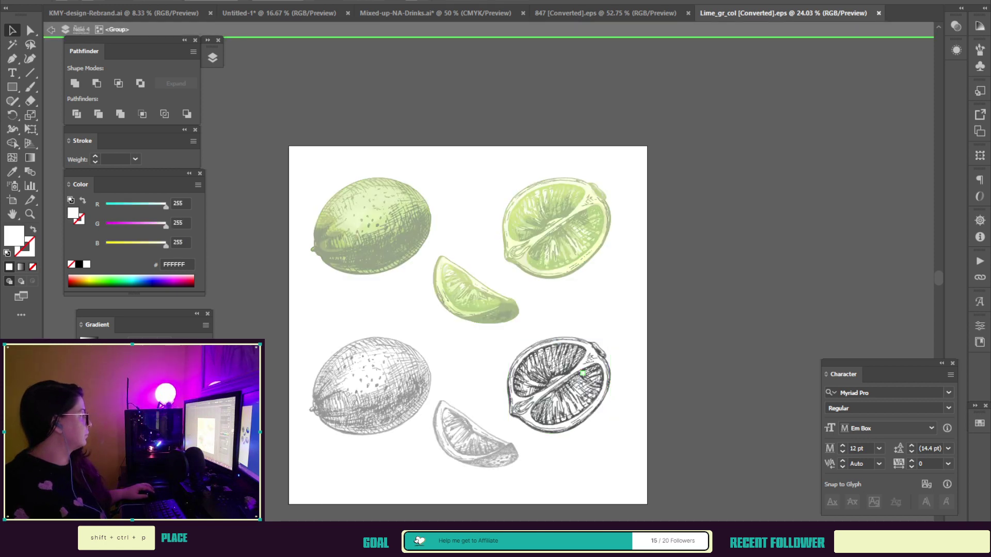
click(582, 373)
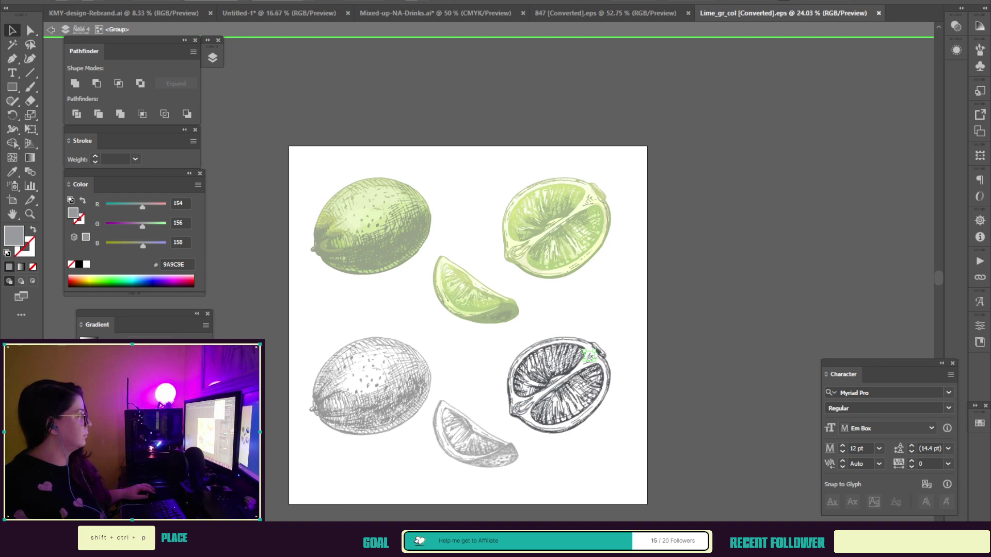
click(589, 356)
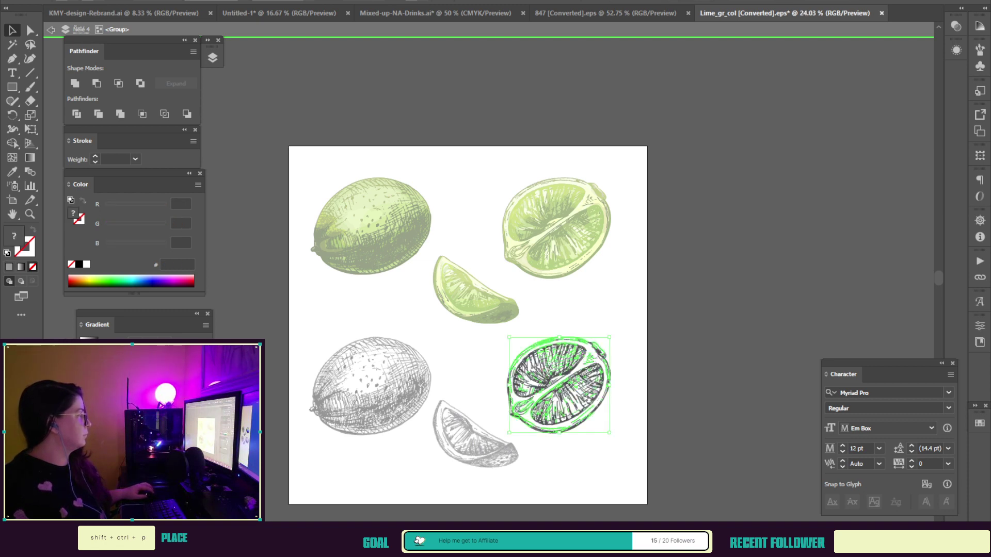
key(Escape)
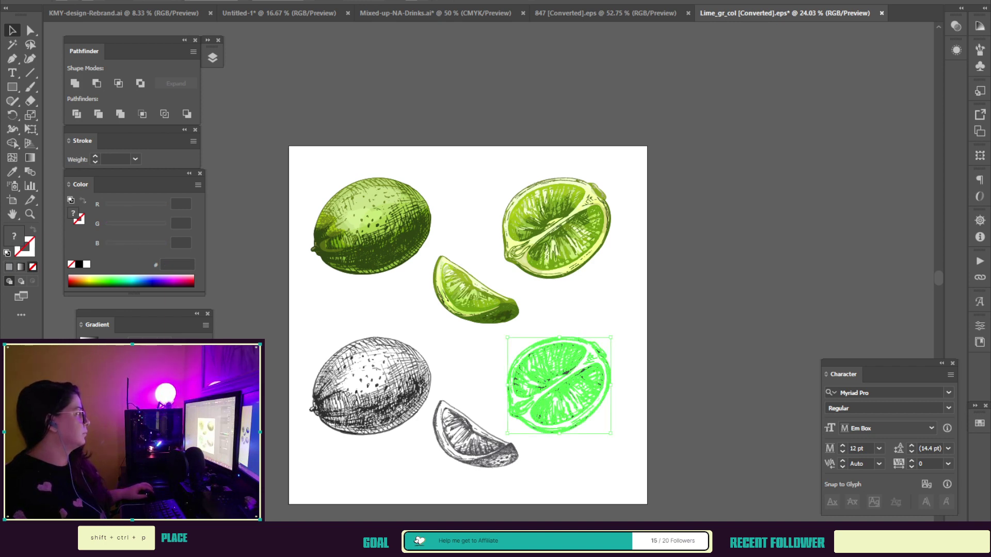
click(12, 143)
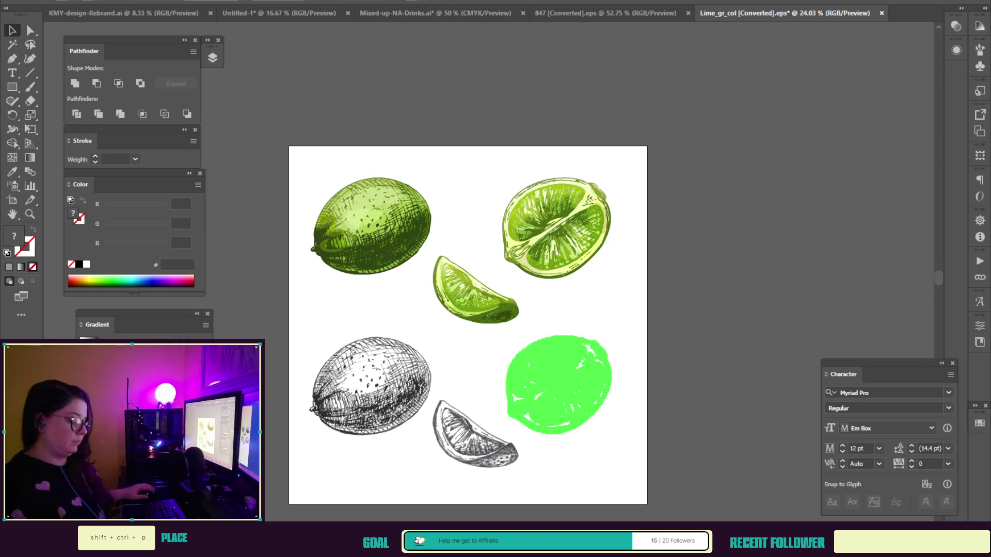
key(ctrl+c)
click(605, 13)
key(ctrl+v)
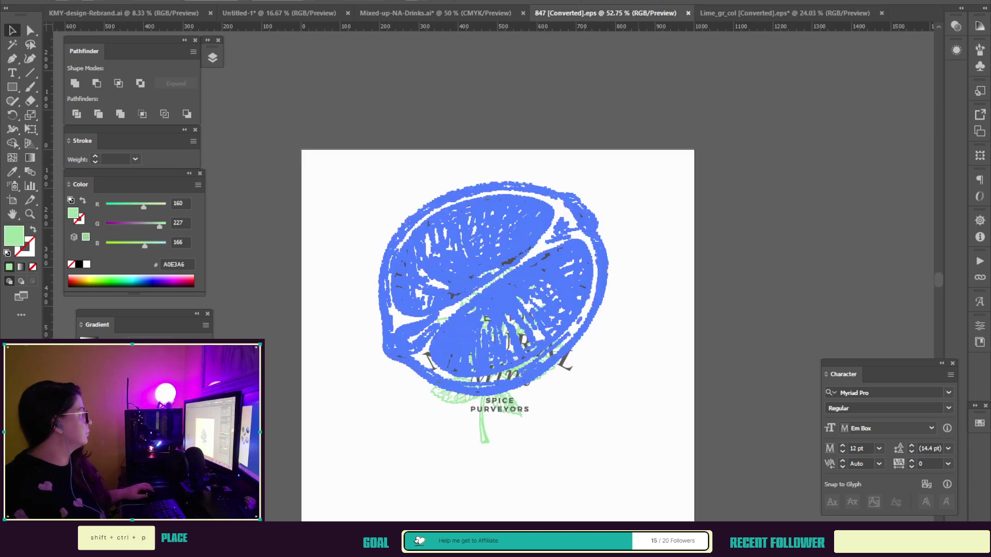
key(ctrl+z)
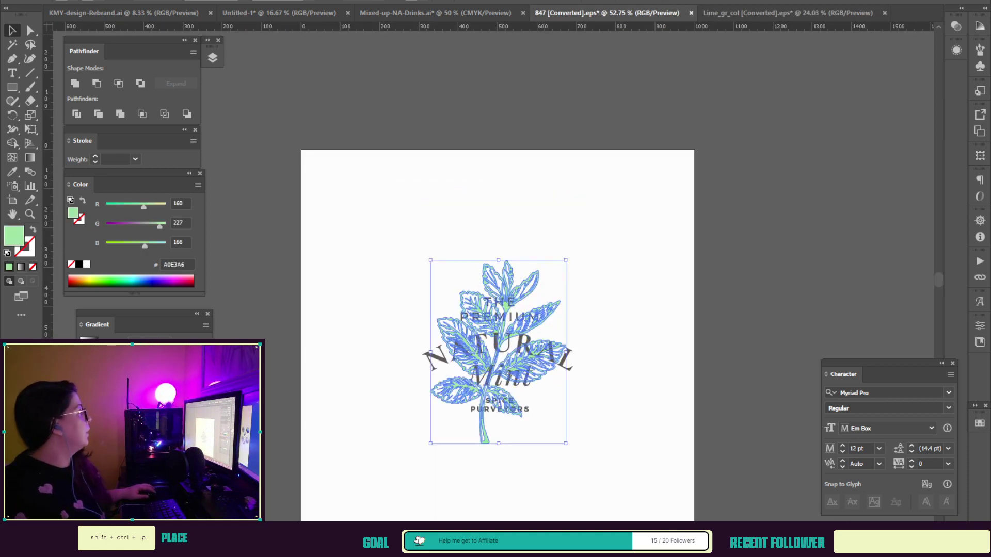
Step: Paste the lime half into Mixed-up-NA-Drinks.ai on the Mojito Spritz label and scale it down to a little over half size
key(ctrl+shift+Tab)
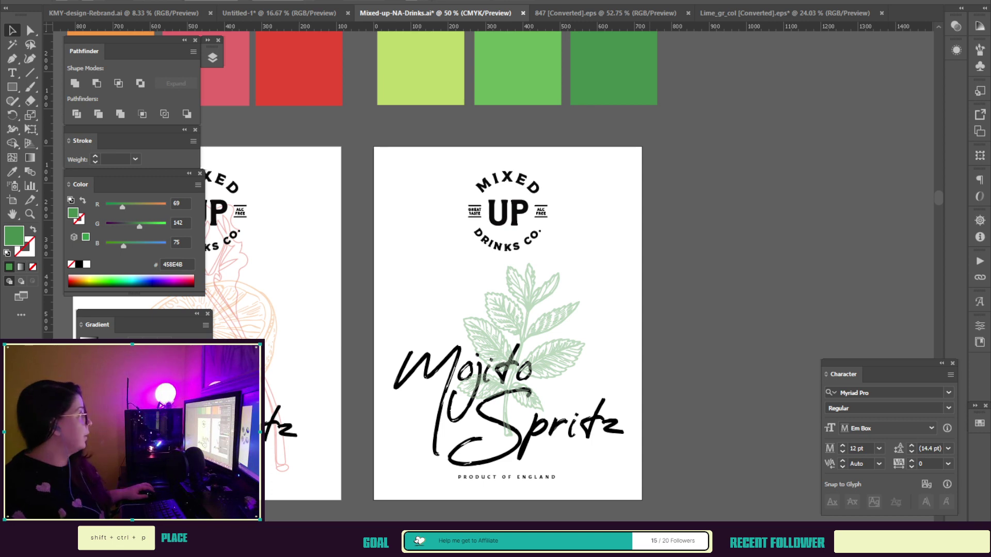
key(ctrl+v)
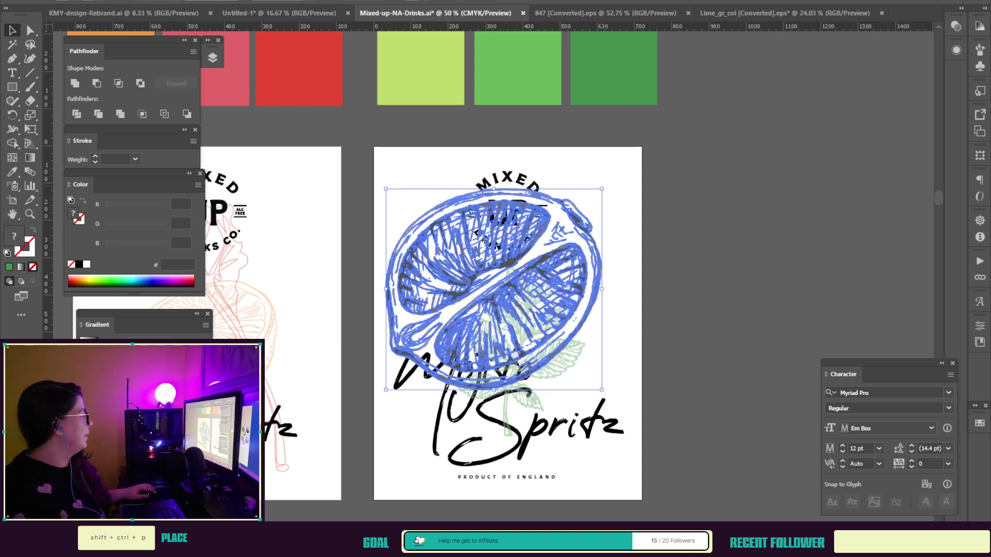
drag(602, 391, 557, 350)
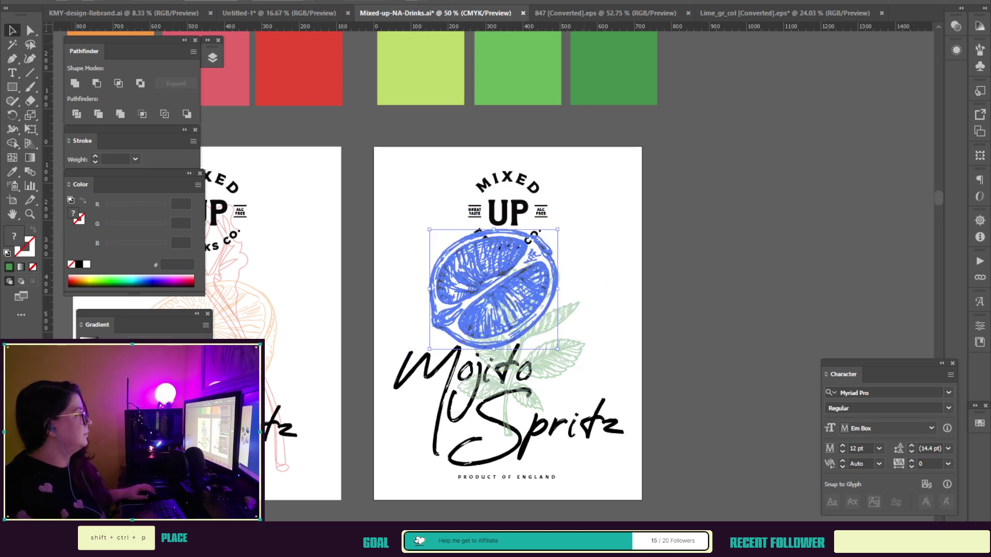
Step: Recolour the lime half with the light yellow-green swatch and move it down so it overlaps the Mojito lettering
key(i)
click(421, 70)
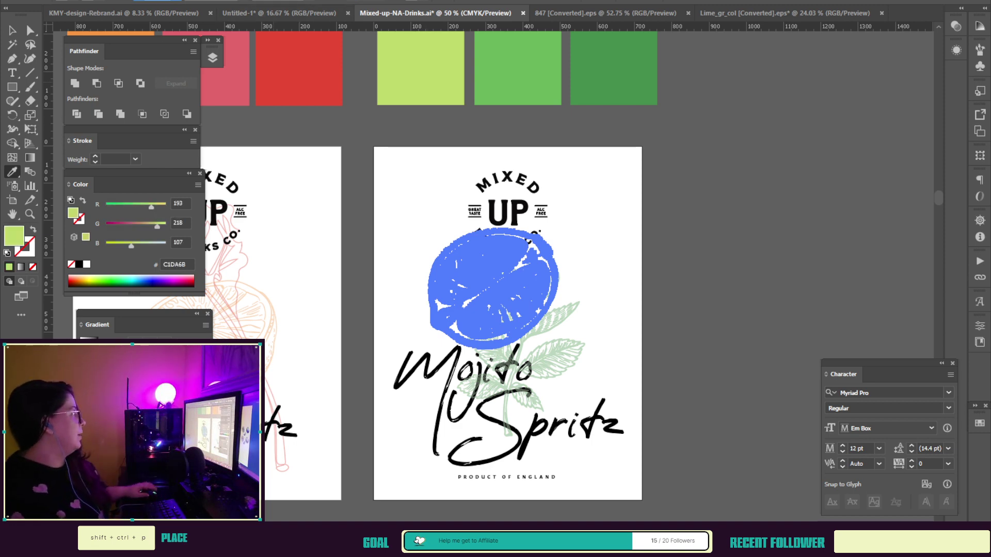
key(v)
drag(506, 294, 502, 358)
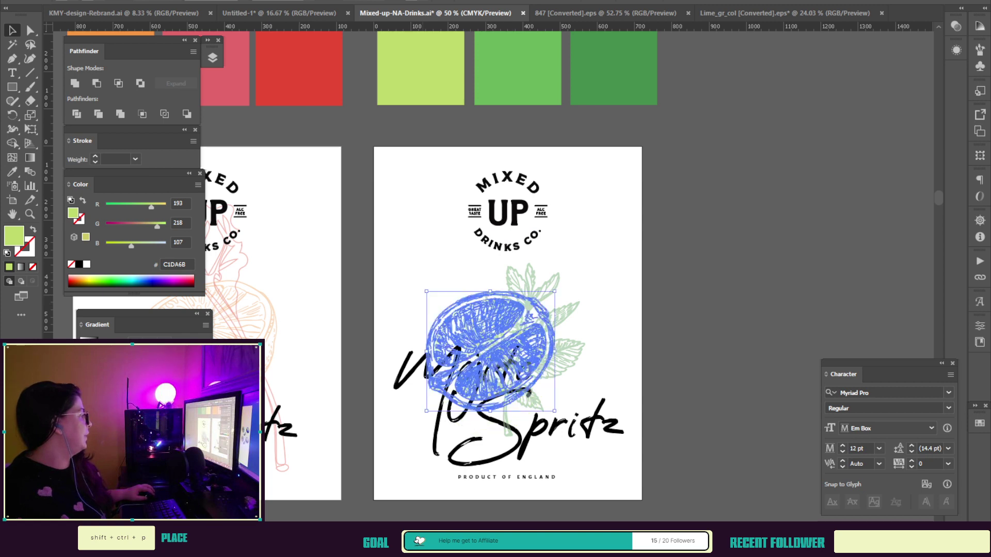
Step: Move the mint sprig up beside the lime and enlarge it so its upper leaves reach behind the Mojito Spritz label's logo
drag(559, 416, 525, 265)
drag(563, 343, 591, 314)
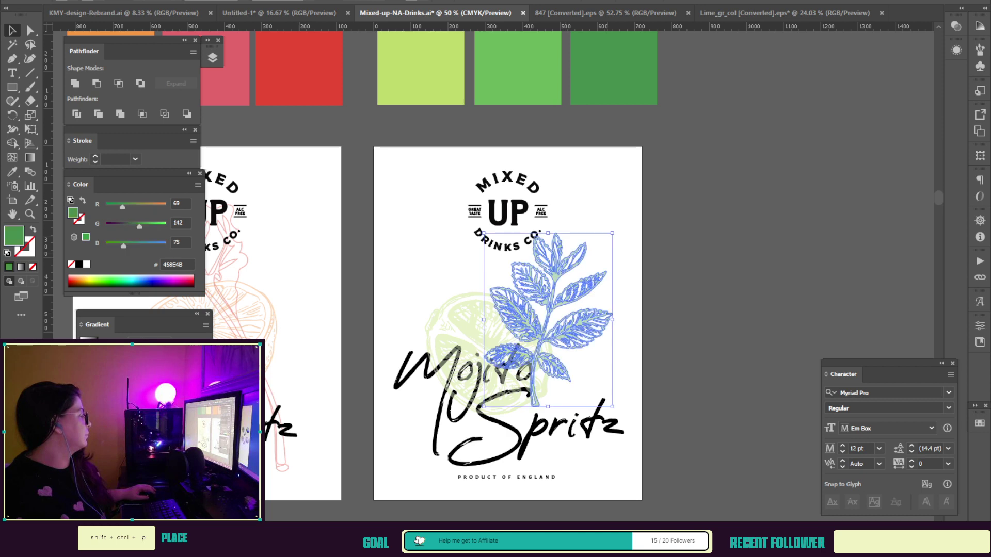
drag(613, 232, 636, 200)
mouse_move(558, 336)
mouse_down()
mouse_move(538, 335)
mouse_move(549, 325)
mouse_up()
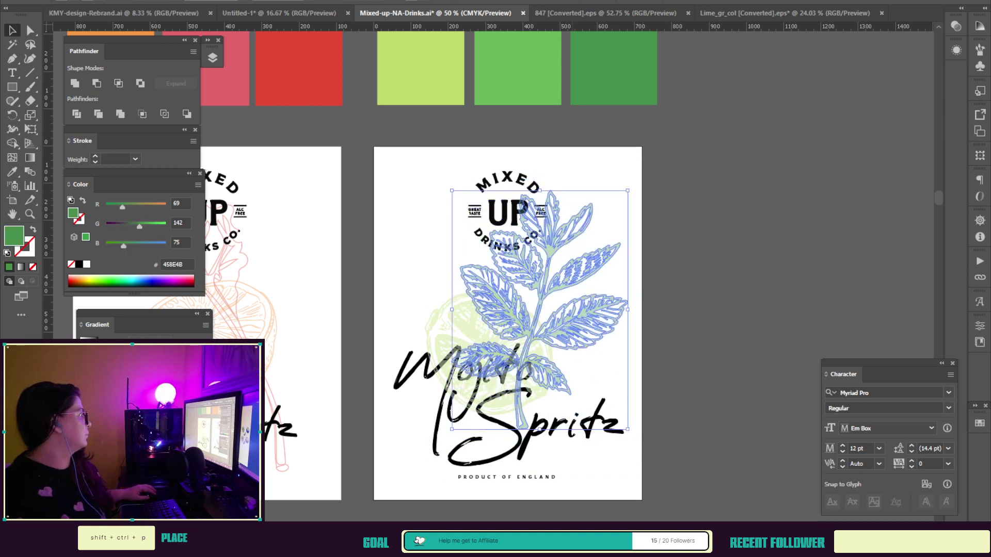
Step: Move the lime half slightly up and outward from the mint stem on the Mojito Spritz label and compare it with the other labels
click(528, 437)
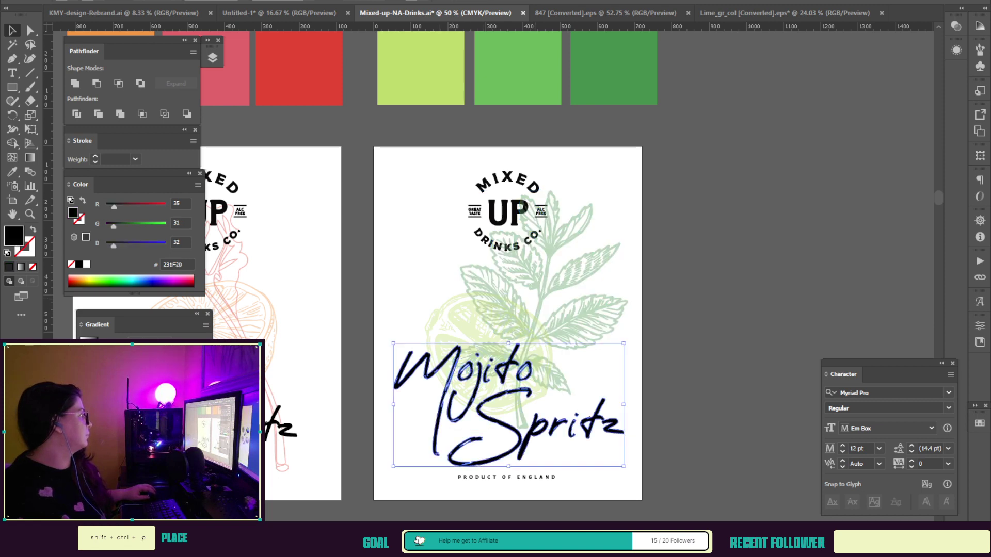
click(559, 323)
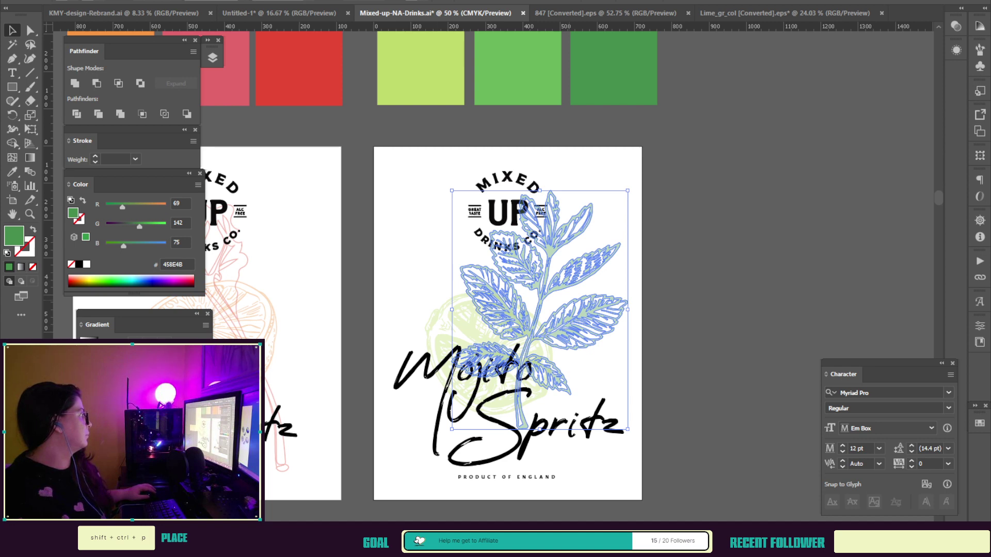
key(ctrl+shift+a)
drag(470, 330, 458, 325)
drag(458, 315, 470, 313)
key(z)
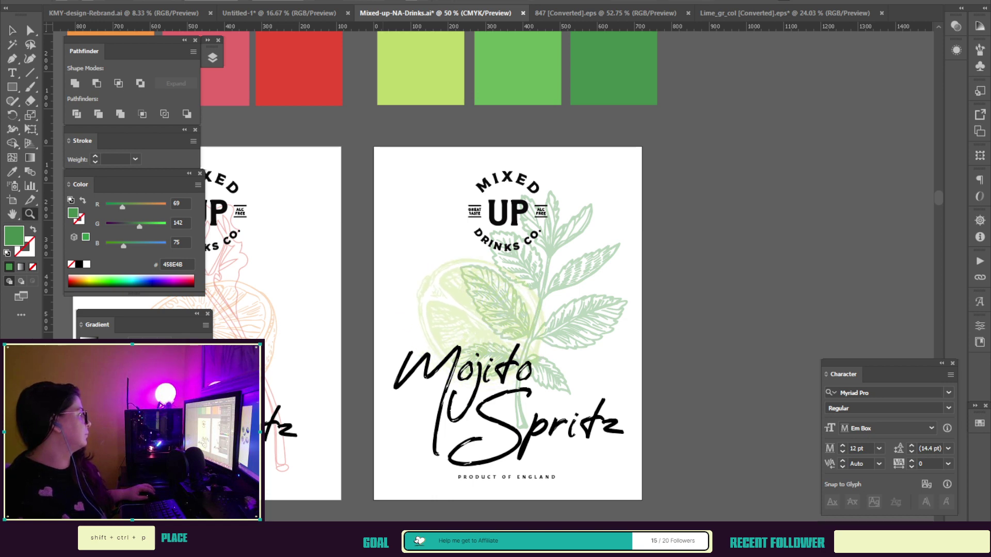
alt+click(328, 361)
drag(328, 361, 410, 434)
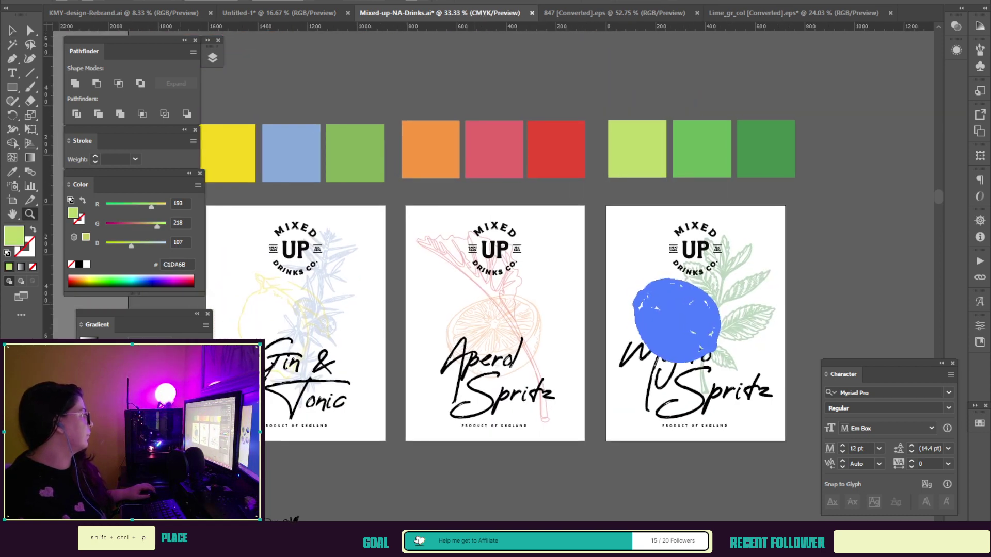
key(v)
key(ctrl+shift+a)
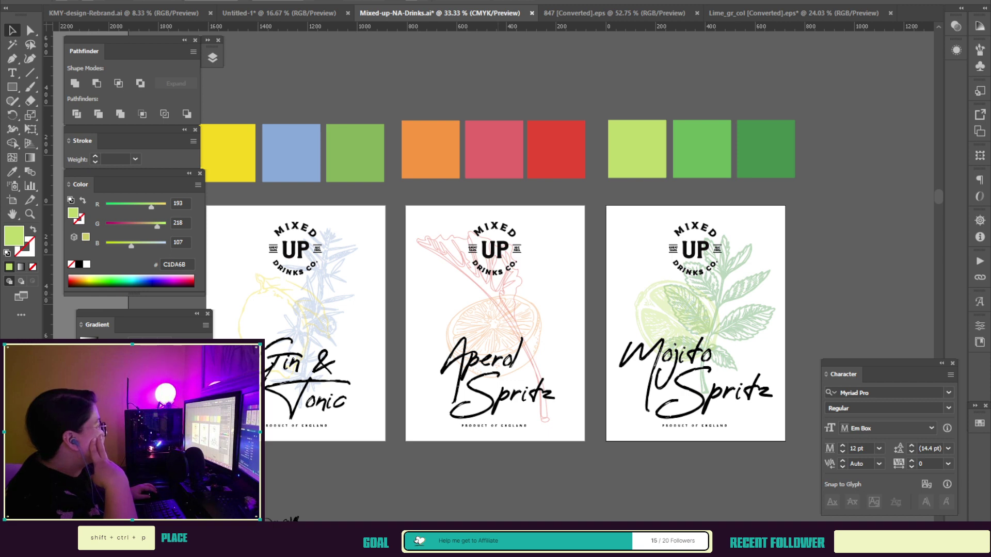
Step: Copy the line-drawn Mint plant from 60 [Converted].eps and paste it into Mixed-up-NA-Drinks.ai
drag(494, 324, 488, 328)
click(720, 313)
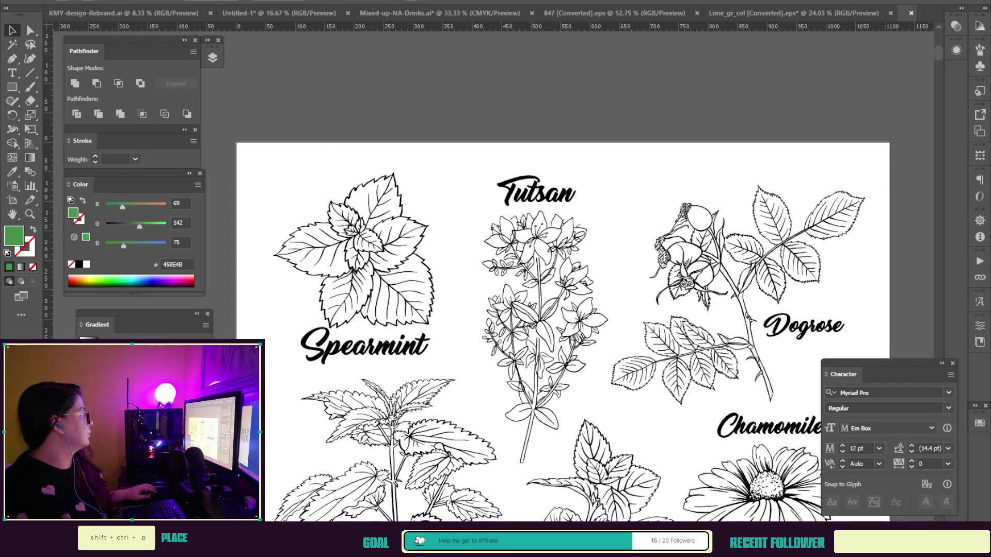
scroll(583, 310, down, 4)
click(589, 361)
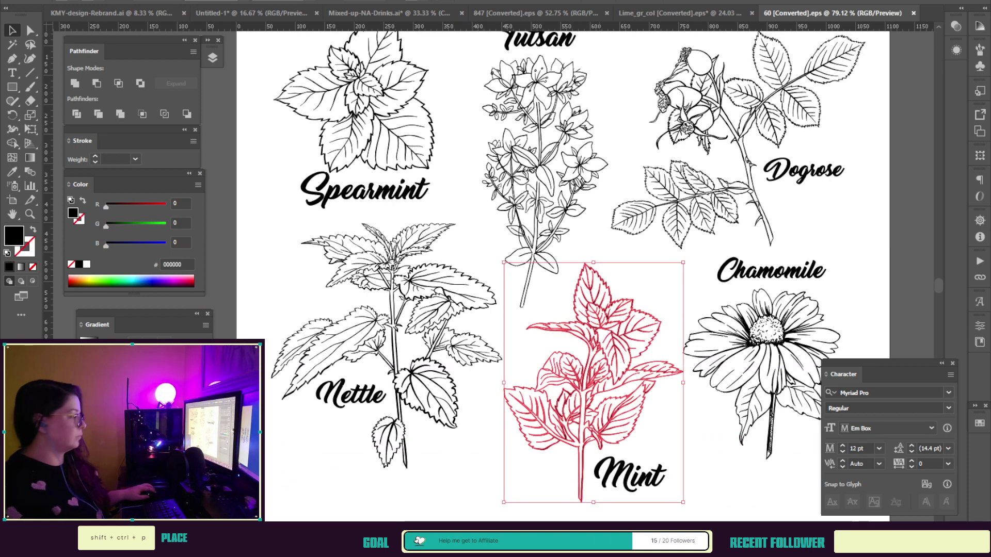
key(ctrl+c)
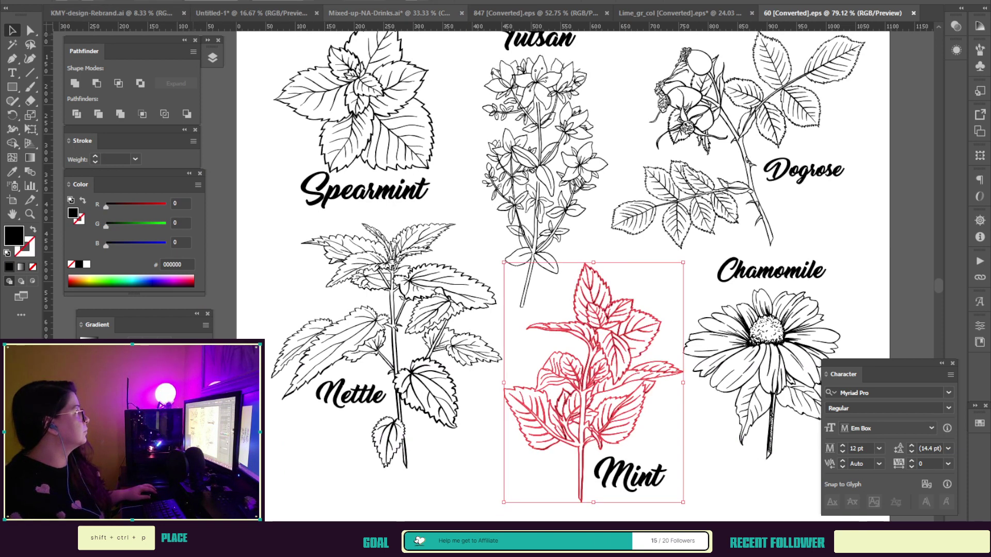
click(389, 13)
key(ctrl+v)
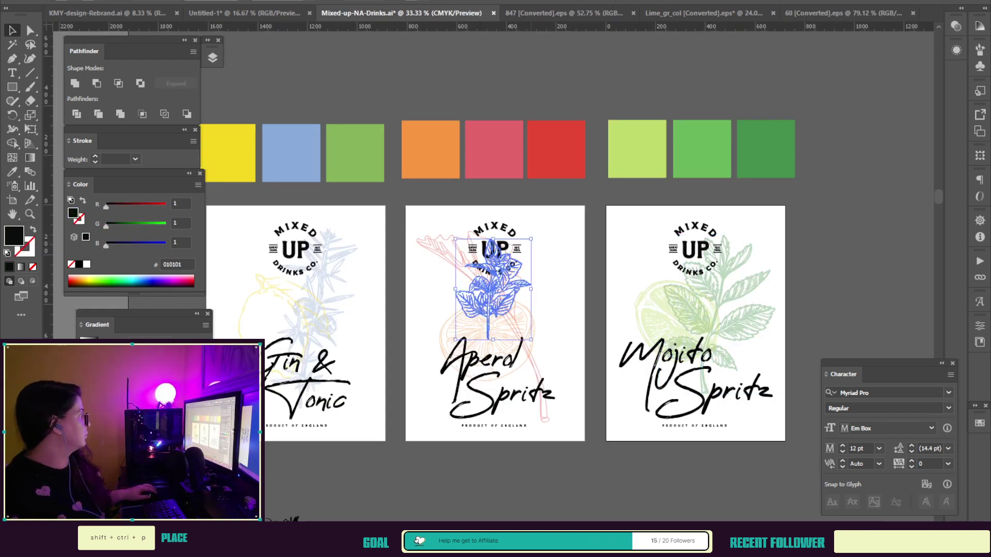
Step: Enlarge the pasted mint plant, place it outside the Mojito Spritz label, and recolour it with the dark green swatch
drag(531, 340, 562, 382)
mouse_move(503, 310)
mouse_down()
mouse_move(568, 318)
mouse_move(869, 302)
mouse_up()
key(i)
click(766, 149)
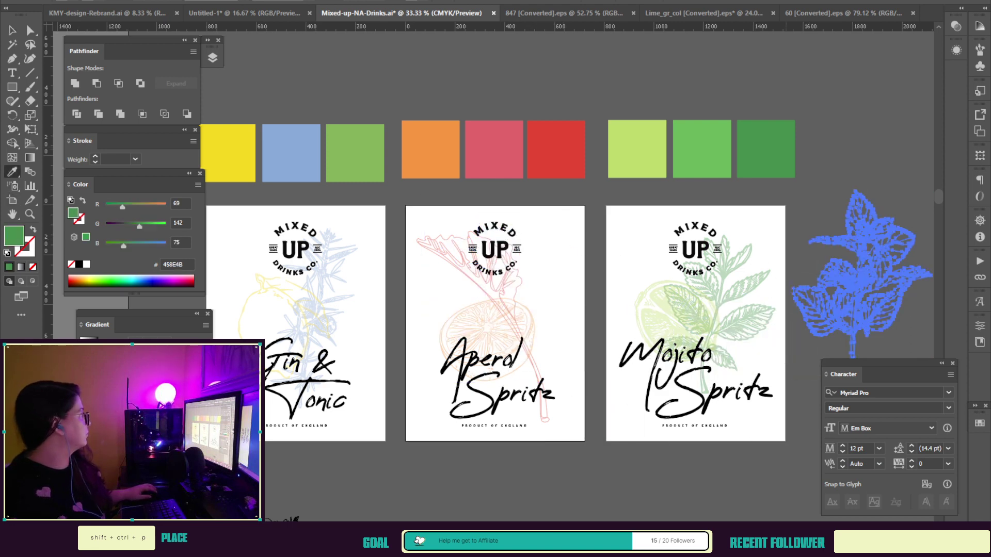
key(v)
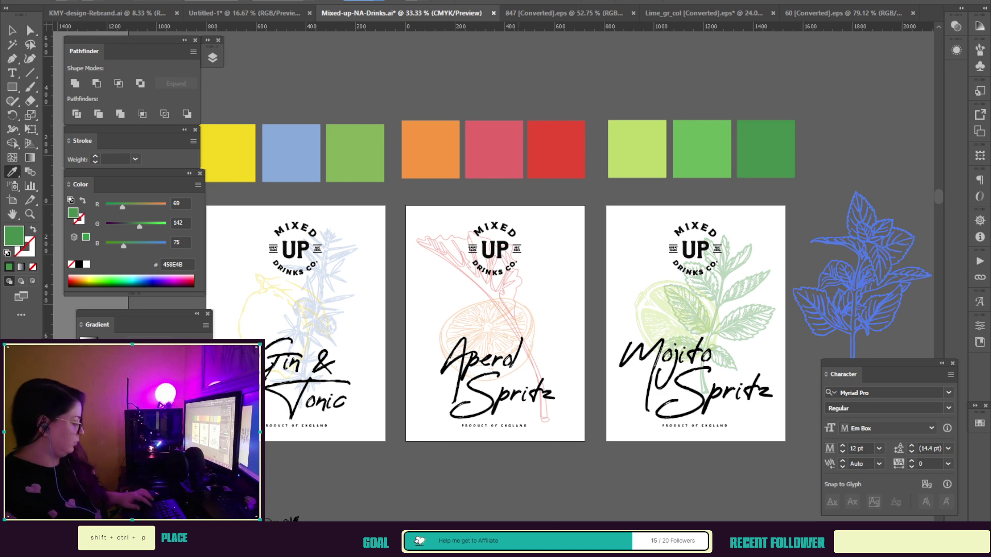
click(13, 30)
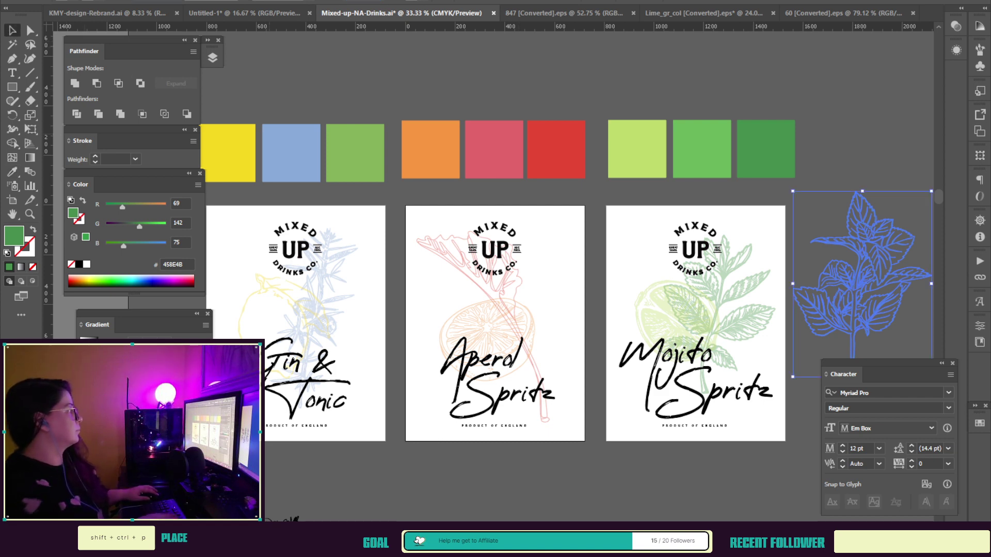
Step: Delete the earlier mint sprig from the Mojito Spritz label
click(741, 316)
key(Delete)
key(ctrl+shift+z)
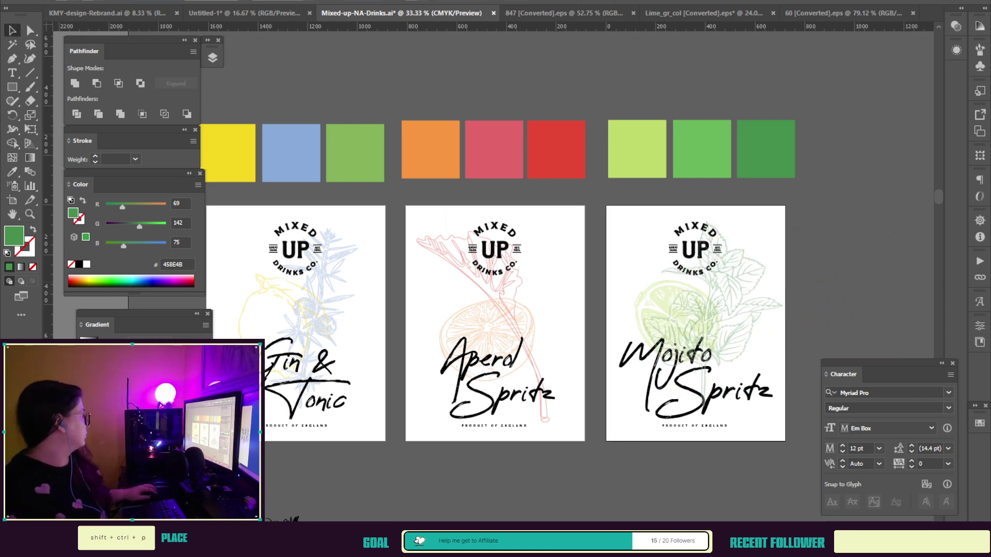
Step: Scale the line-drawn mint plant down slightly, tilt it clockwise, and place it beside the lime on the Mojito Spritz label
drag(780, 404, 764, 384)
drag(711, 321, 719, 323)
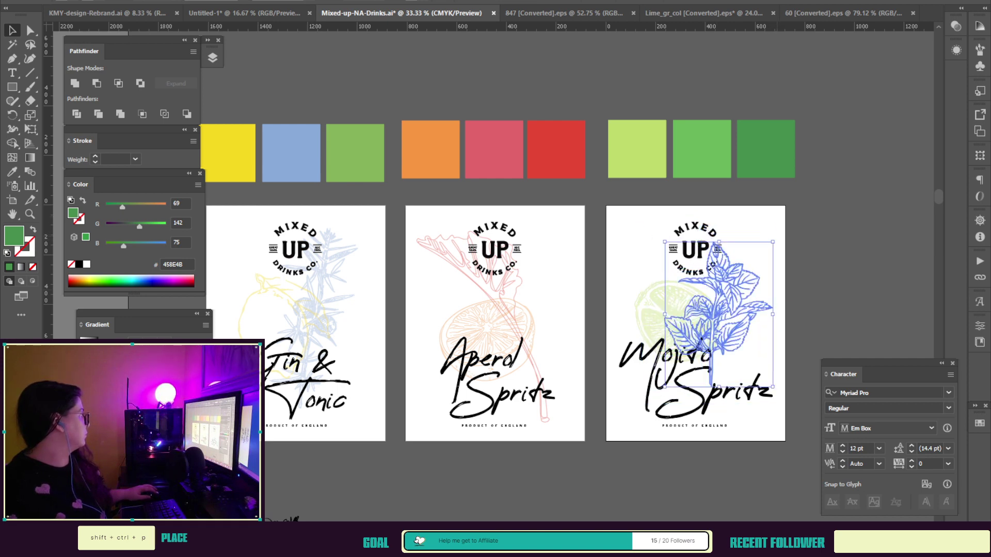
drag(776, 238, 795, 259)
drag(735, 313, 736, 323)
Step: Delete the lime half from the Mojito Spritz label and nudge the yellow fruit outline on the Gin & Tonic label slightly up
click(666, 315)
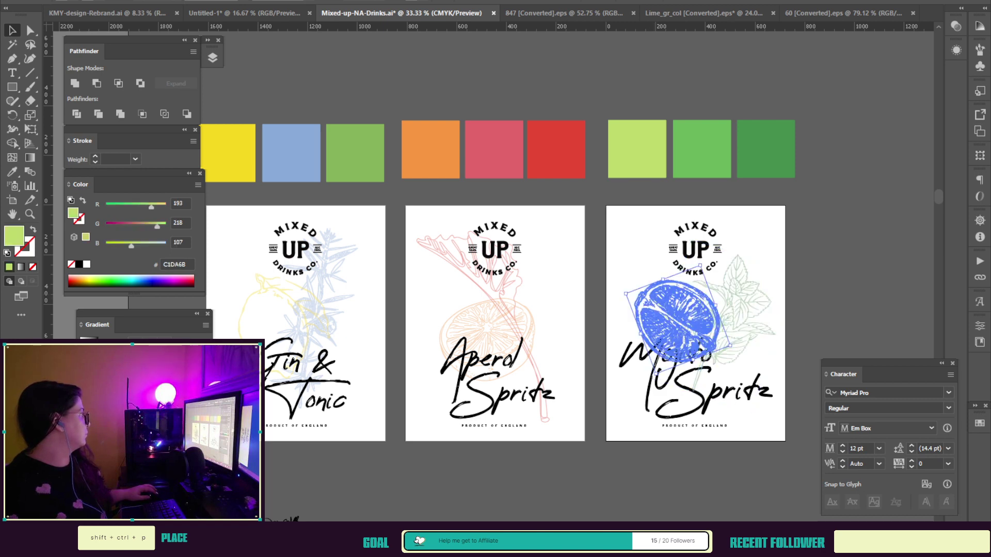
key(ctrl+z)
key(ctrl+z)
key(ctrl+z)
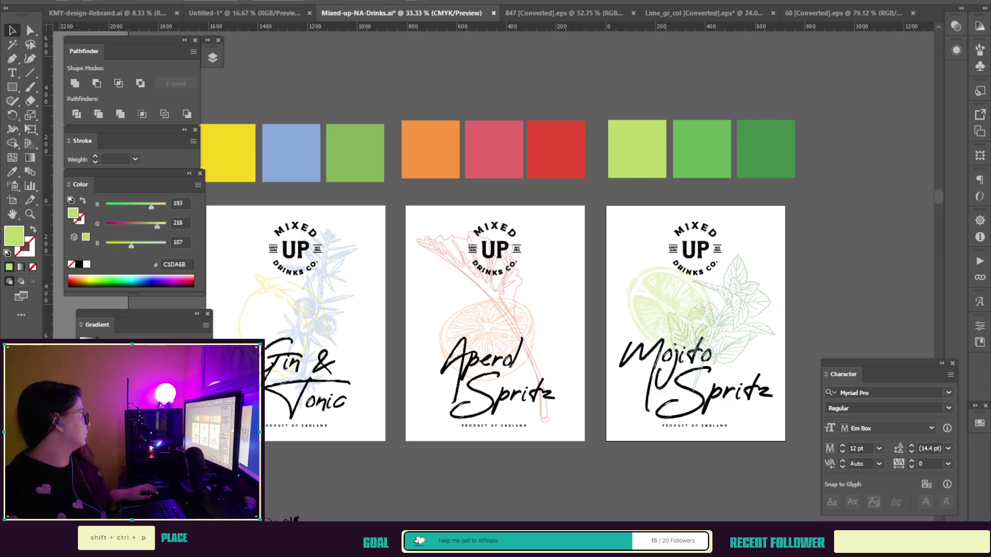
click(666, 315)
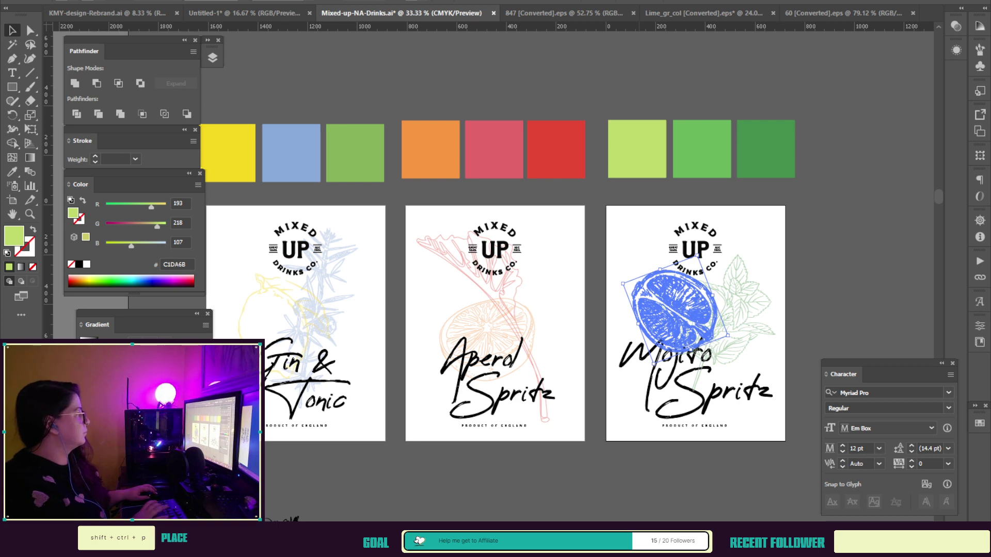
key(Delete)
drag(305, 321, 302, 311)
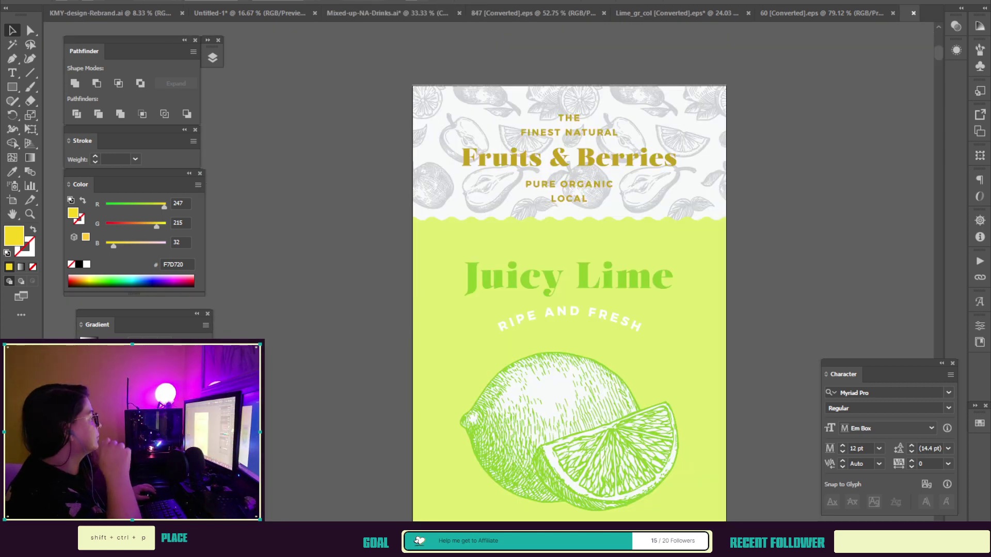
Step: Isolate the lime illustration in Fruits_and_Berries_Label2_Lime [Converted].eps and delete its off-white fill shapes
click(570, 432)
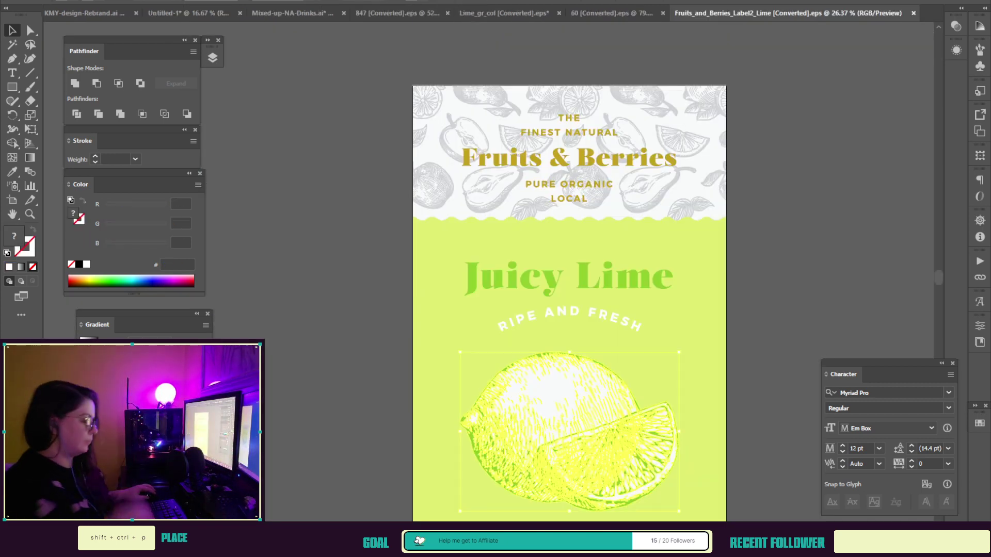
double_click(571, 428)
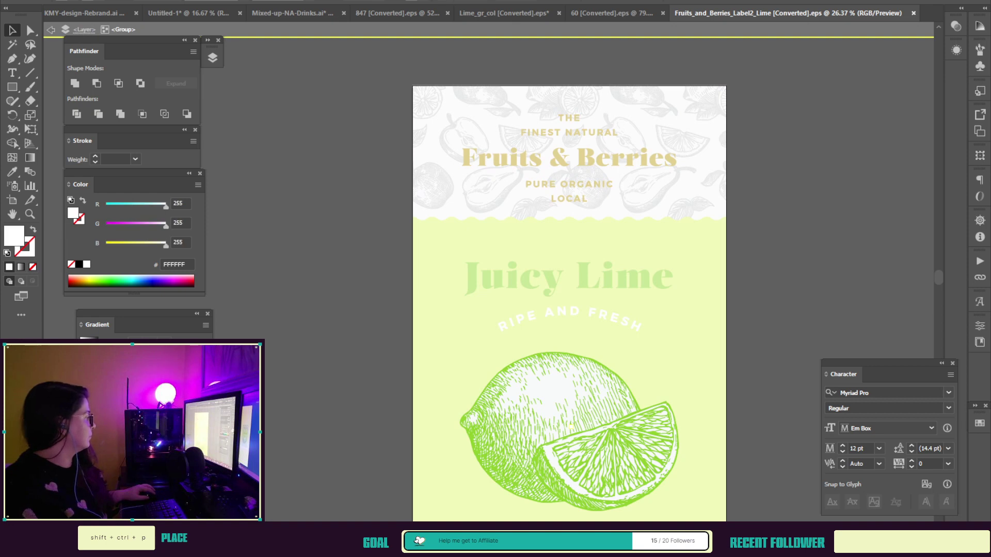
click(572, 427)
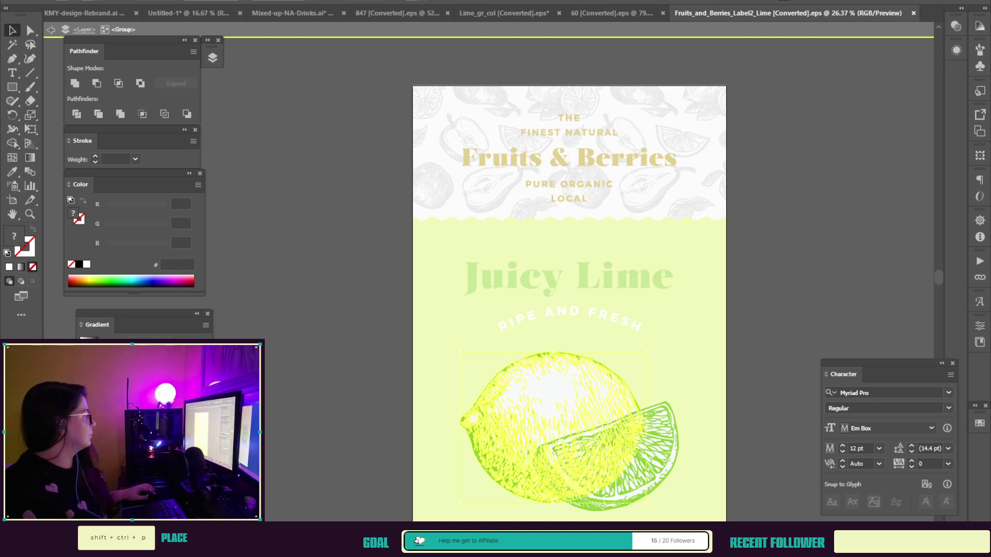
double_click(571, 427)
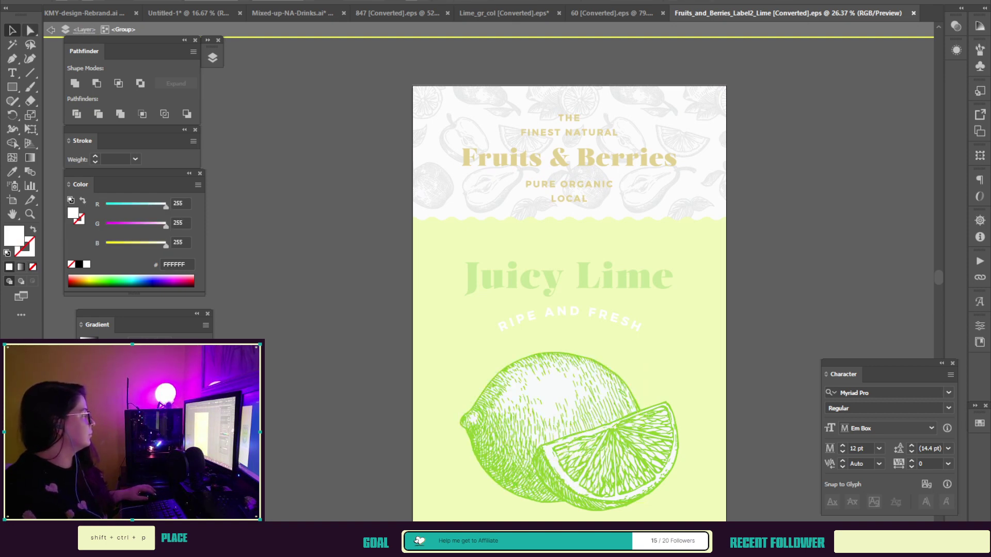
click(31, 30)
click(554, 396)
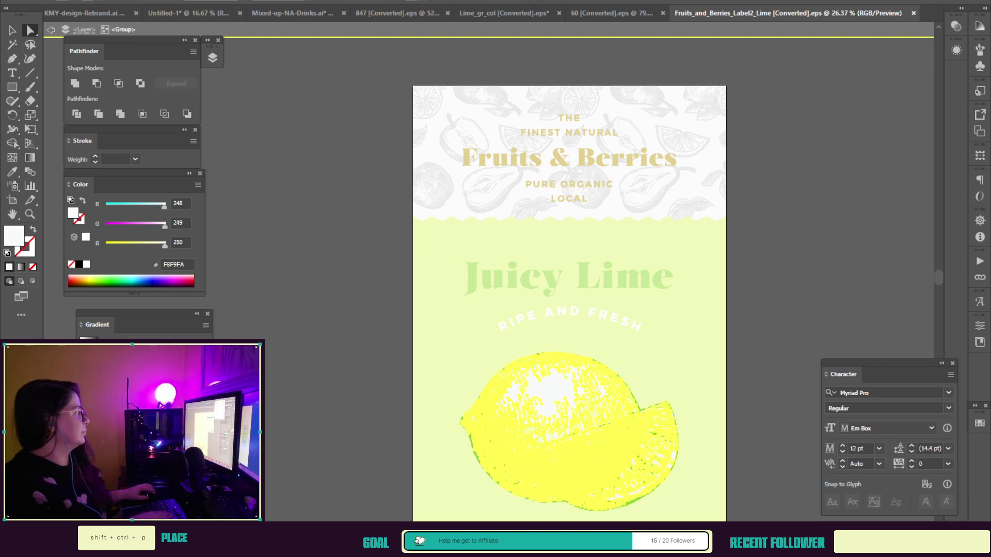
key(Delete)
key(v)
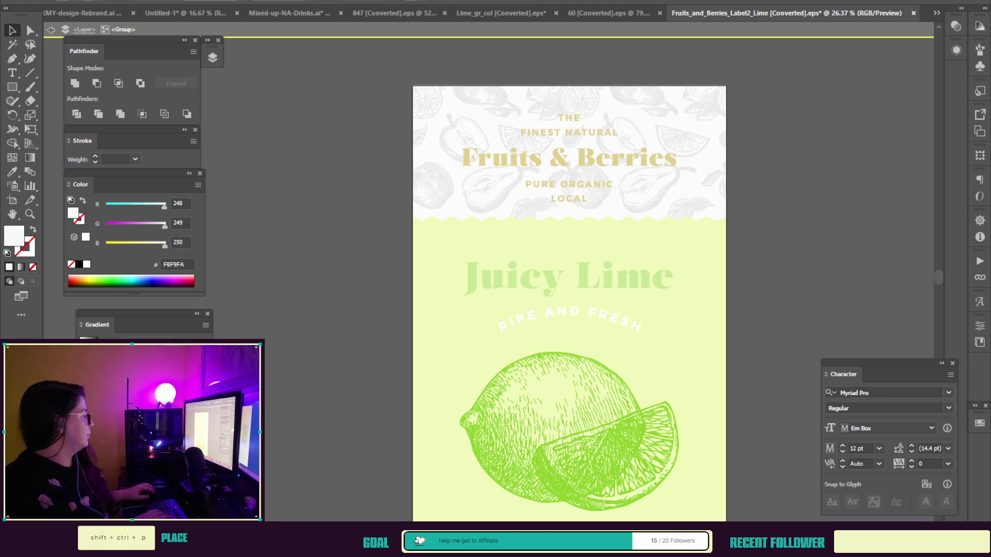
Step: Copy the whole lime drawing without the slice and paste it into Mixed-up-NA-Drinks.ai
click(508, 449)
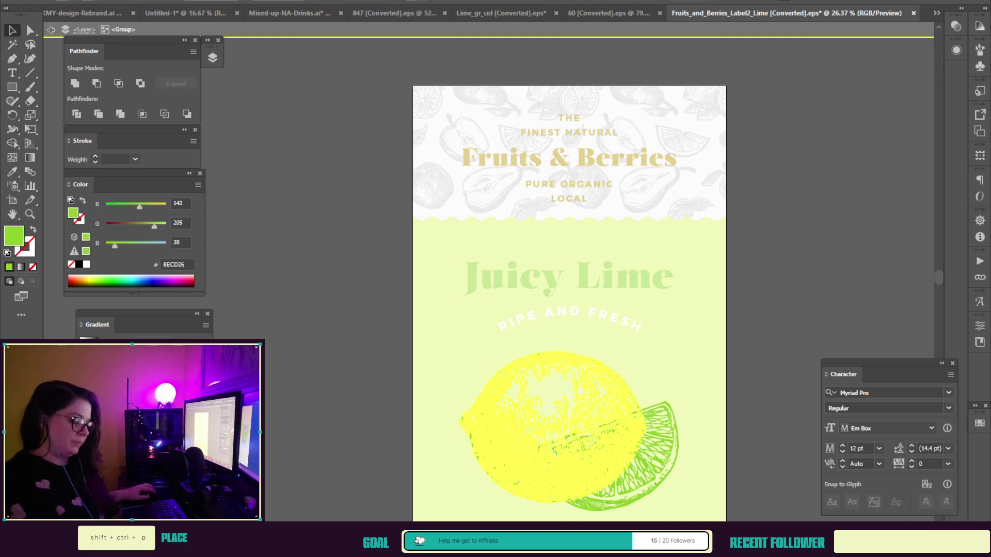
key(ctrl+c)
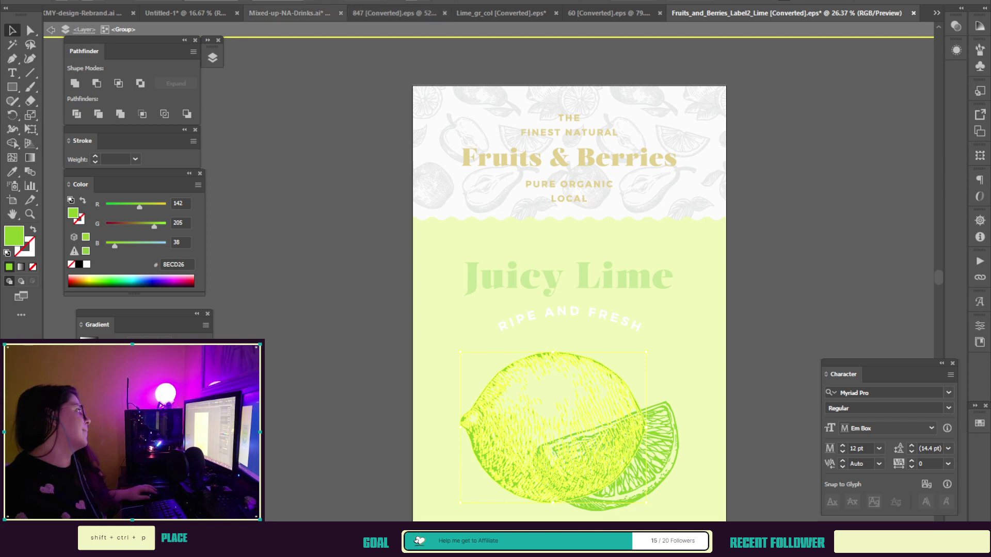
click(289, 13)
key(ctrl+v)
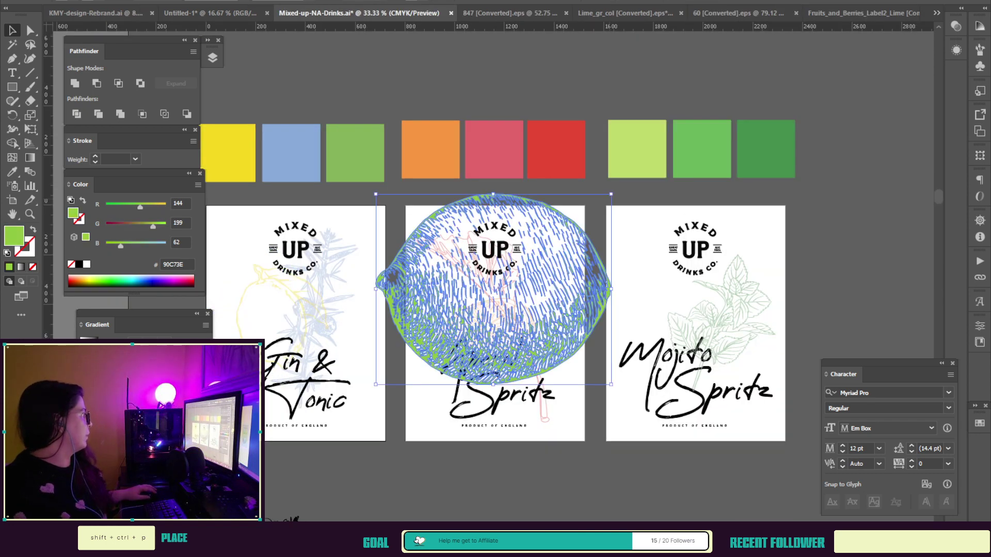
Step: Shrink and tilt the whole lime, place it over the Mojito lettering, and recolour it light yellow-green (C1DA6B)
drag(375, 194, 489, 216)
drag(493, 292, 671, 324)
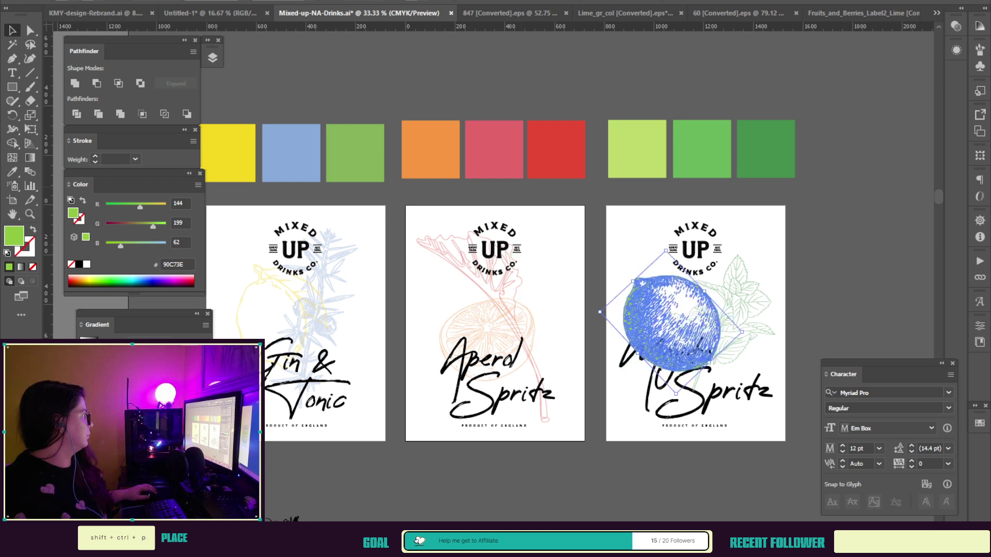
key(i)
click(643, 283)
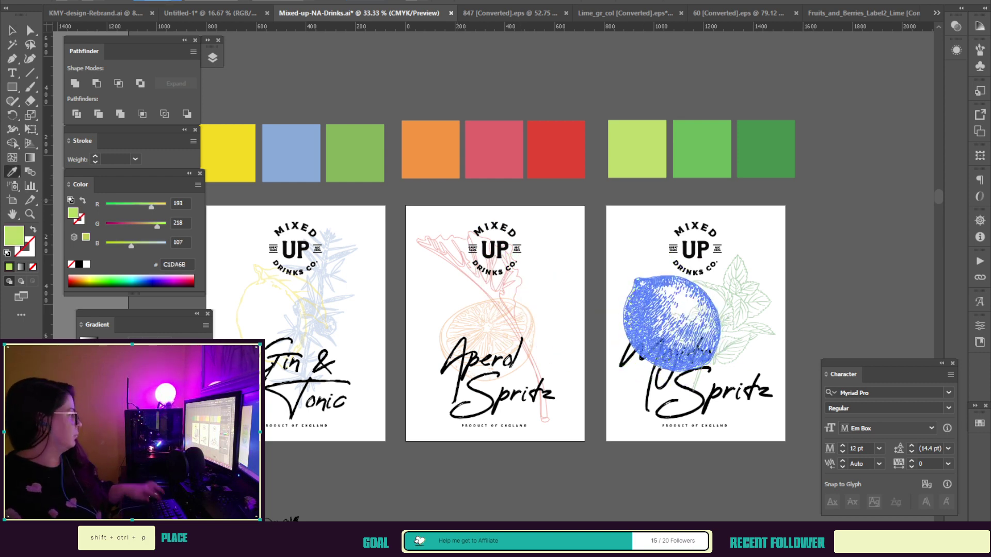
click(12, 31)
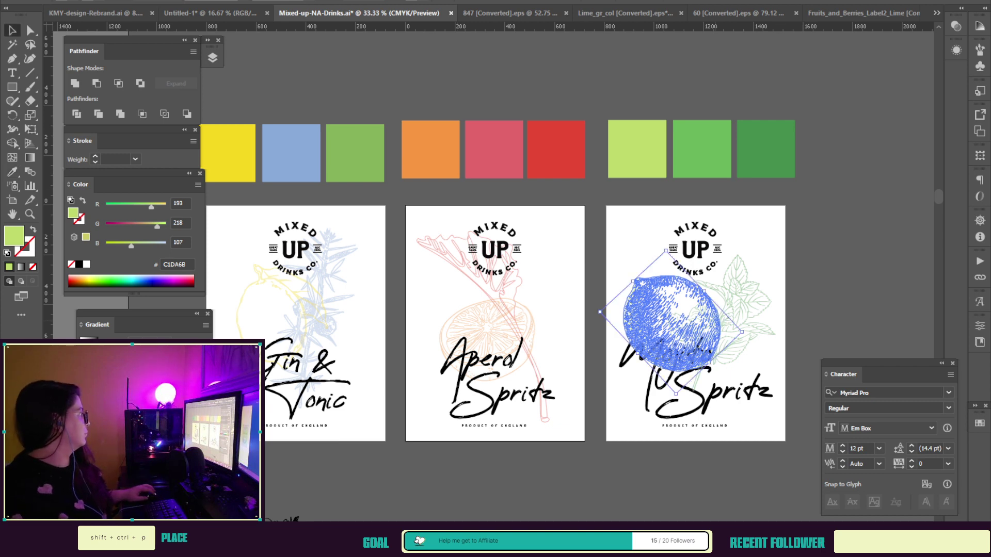
Step: Try the whole lime at a slightly smaller size on the Mojito Spritz label, and delete it
drag(666, 250, 667, 268)
drag(671, 323, 663, 315)
key(Delete)
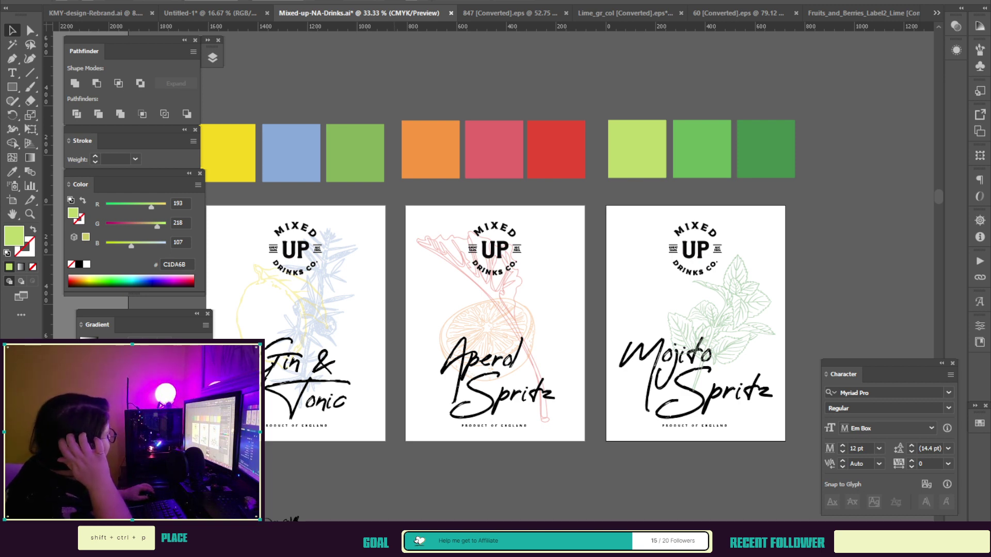
Step: Duplicate the Gin & Tonic label's yellow fruit outline onto the Mojito Spritz label and recolour the copy with the light yellow-green swatch
click(259, 282)
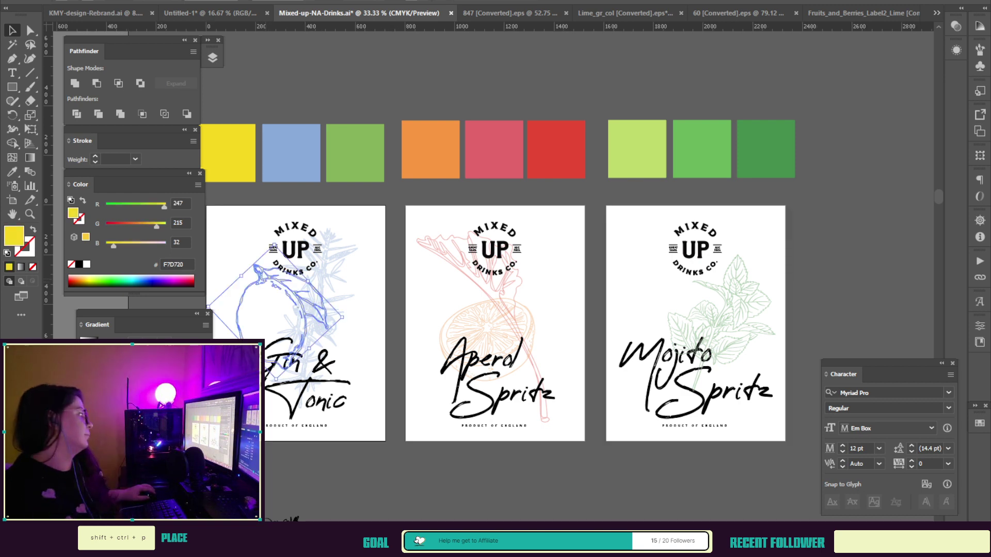
drag(259, 282, 652, 279)
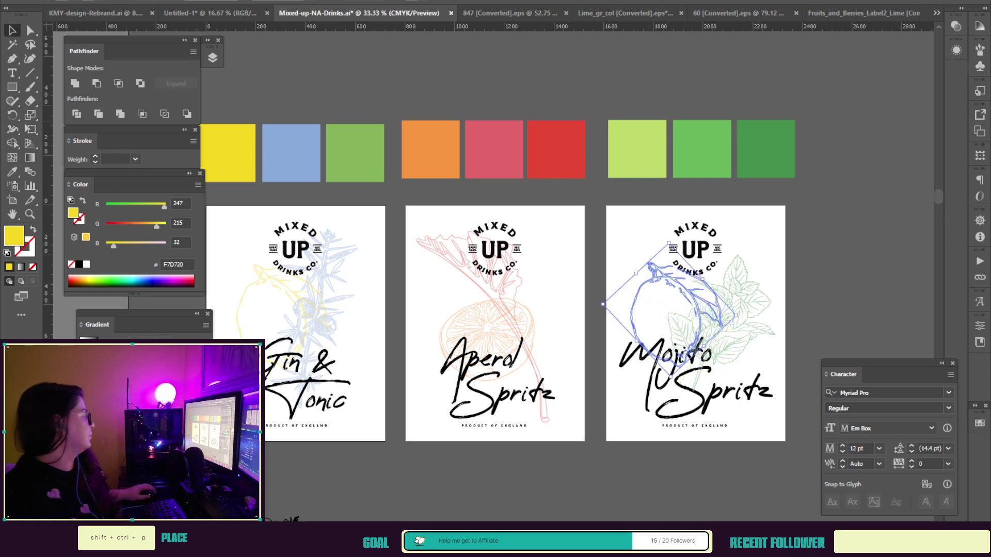
click(12, 171)
click(637, 149)
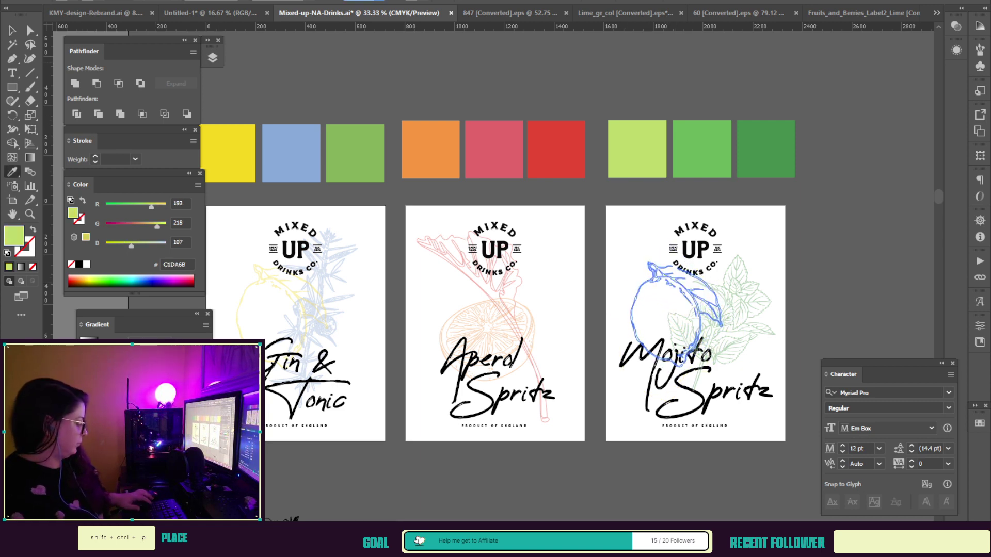
key(v)
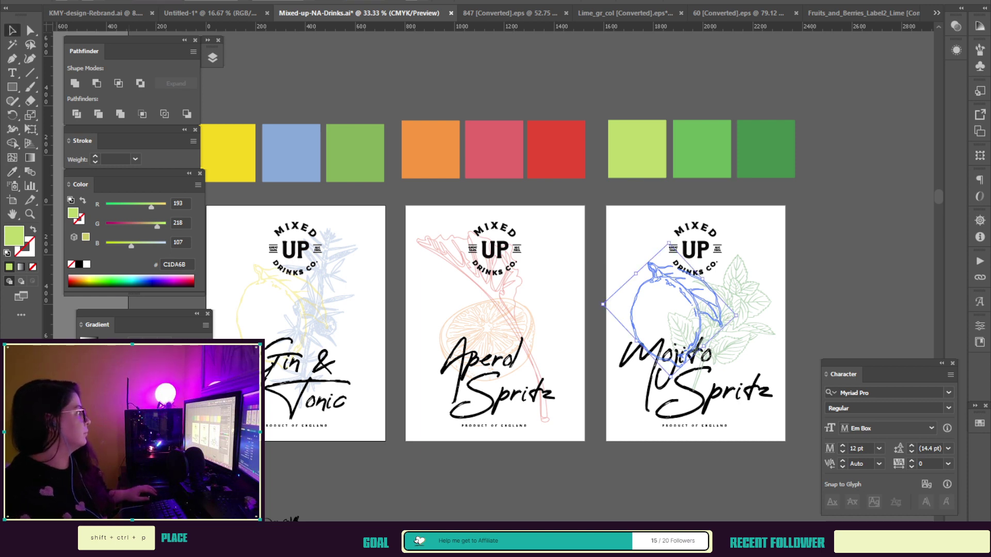
Step: Enlarge the mint plant, turn it slightly counter-clockwise, and shift it inward so it overlaps the fruit outline and the logo
key(ctrl+shift+a)
key(z)
click(698, 338)
click(454, 186)
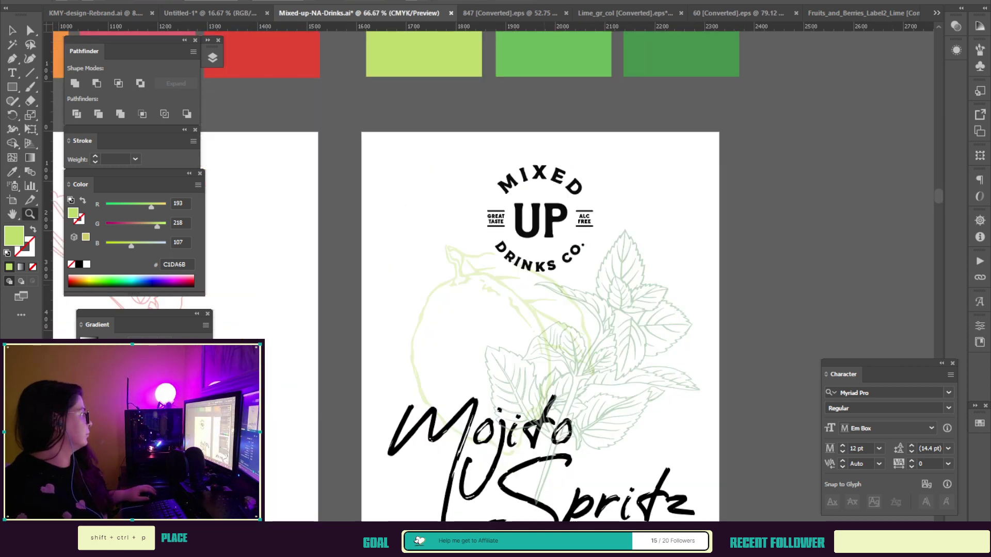
key(v)
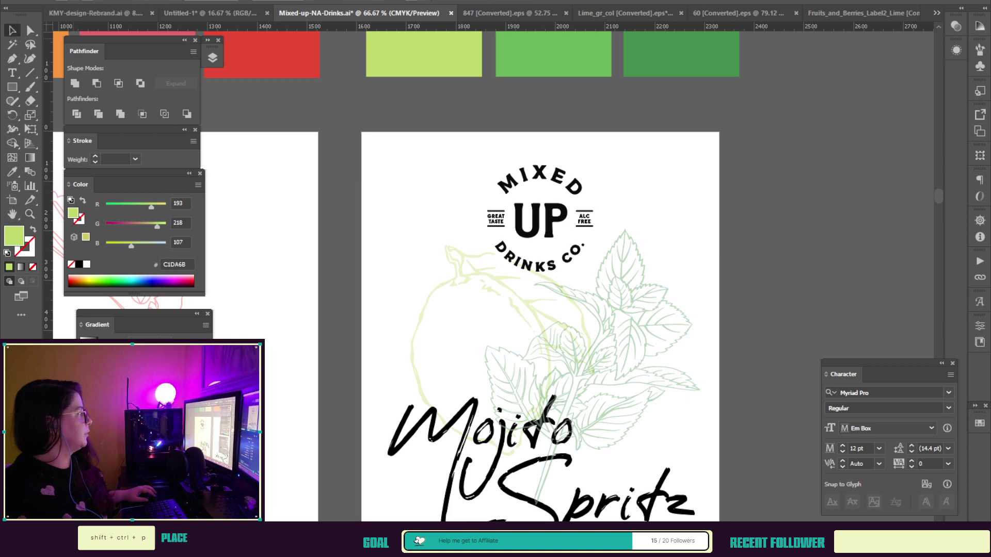
mouse_move(577, 370)
mouse_down()
mouse_move(580, 338)
mouse_move(573, 360)
mouse_up()
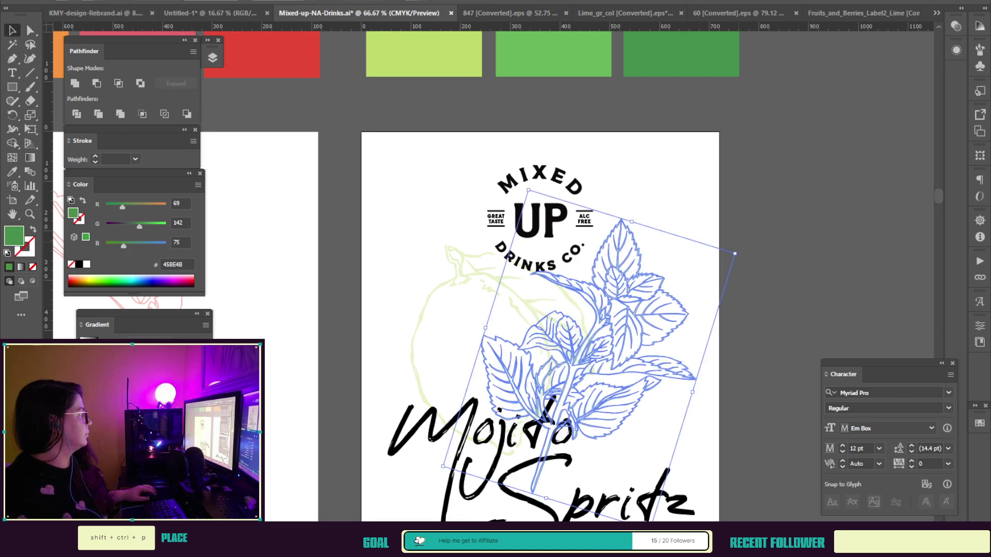
drag(735, 254, 761, 197)
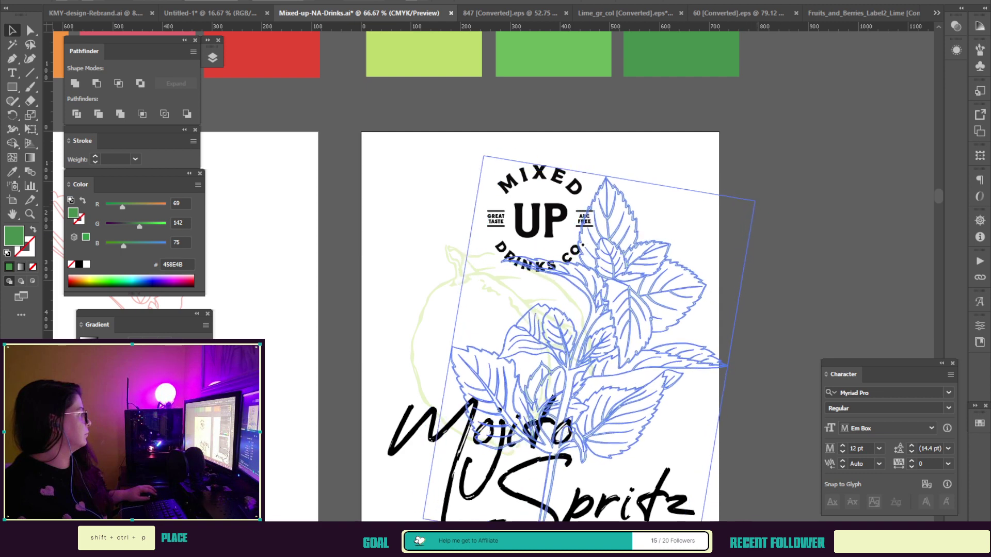
drag(640, 292, 619, 291)
Step: Move the green fruit outline up and slightly towards the mint so its leaf reaches the logo, and compare all three labels
click(458, 277)
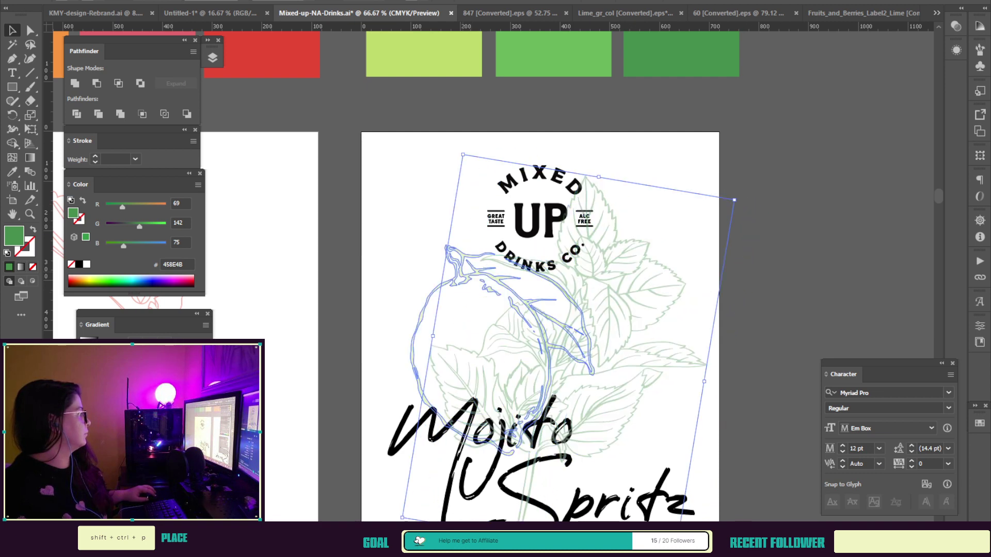
drag(458, 276, 466, 257)
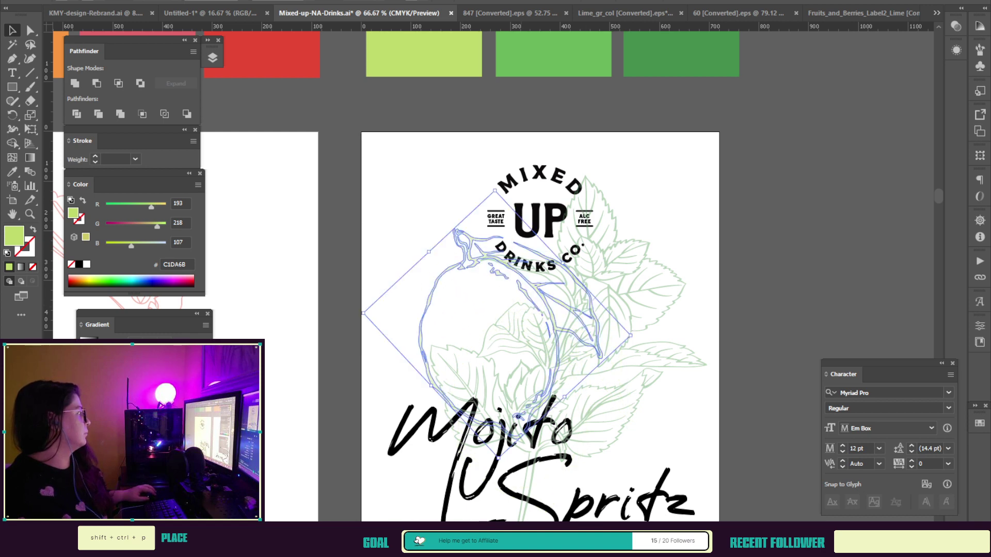
key(z)
alt+click(442, 327)
alt+click(441, 330)
drag(441, 329, 640, 375)
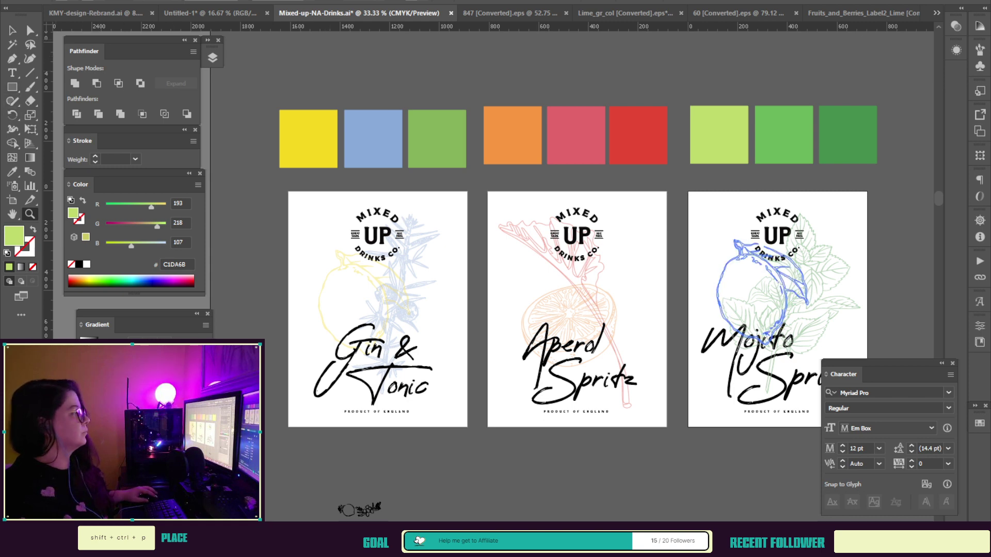
Step: Delete the small leftover black artwork below the Gin & Tonic label
key(v)
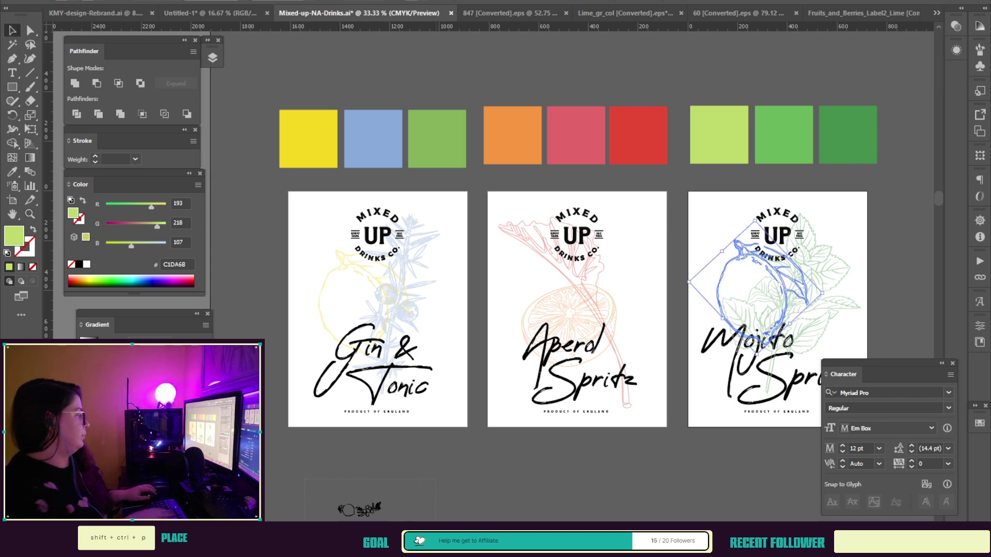
click(366, 510)
key(Delete)
scroll(365, 510, down, 3)
scroll(578, 289, down, 3)
key(z)
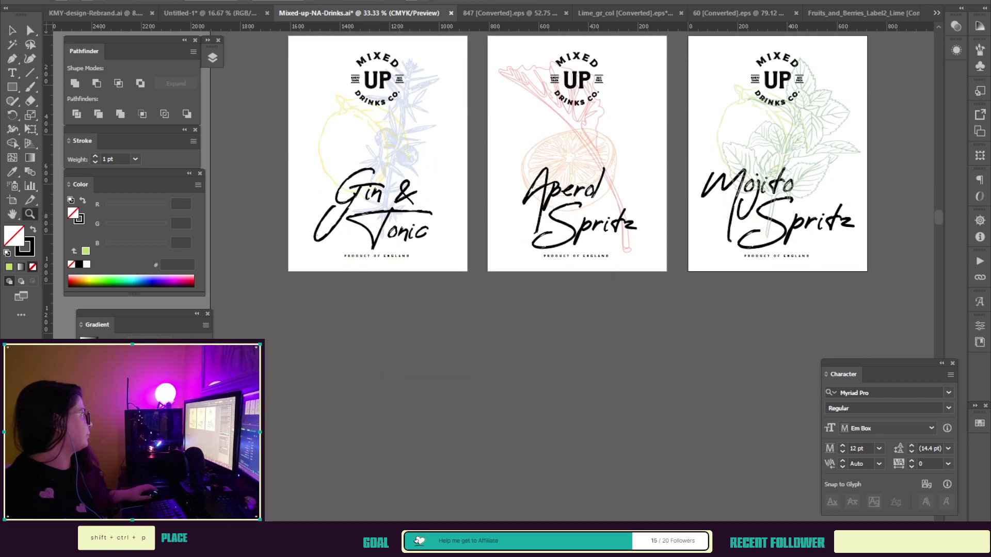
Step: Compare the Gin & Tonic, Aperol Spritz and Mojito Spritz labels side by side
alt+click(805, 321)
alt+click(714, 323)
drag(449, 290, 717, 361)
click(609, 321)
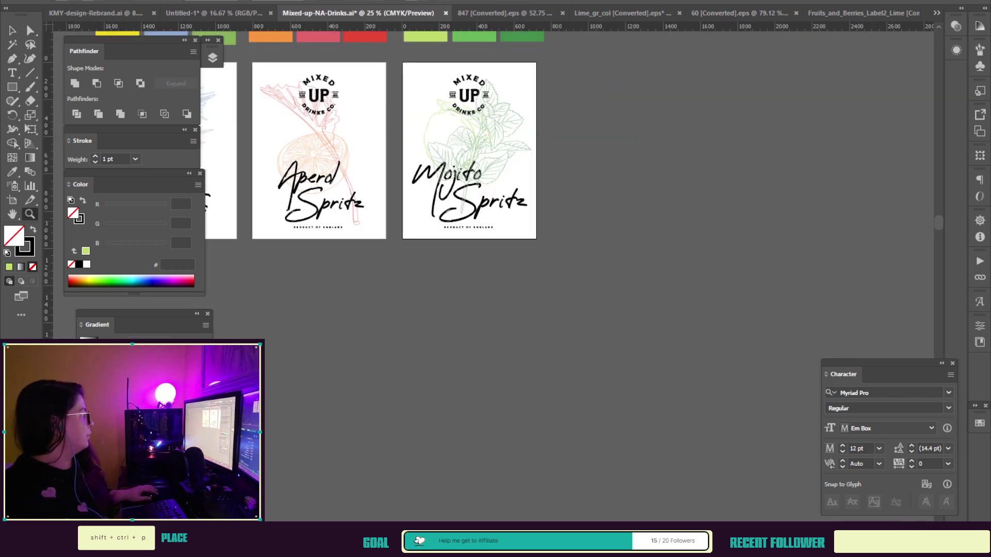
click(381, 217)
drag(381, 216, 431, 215)
key(v)
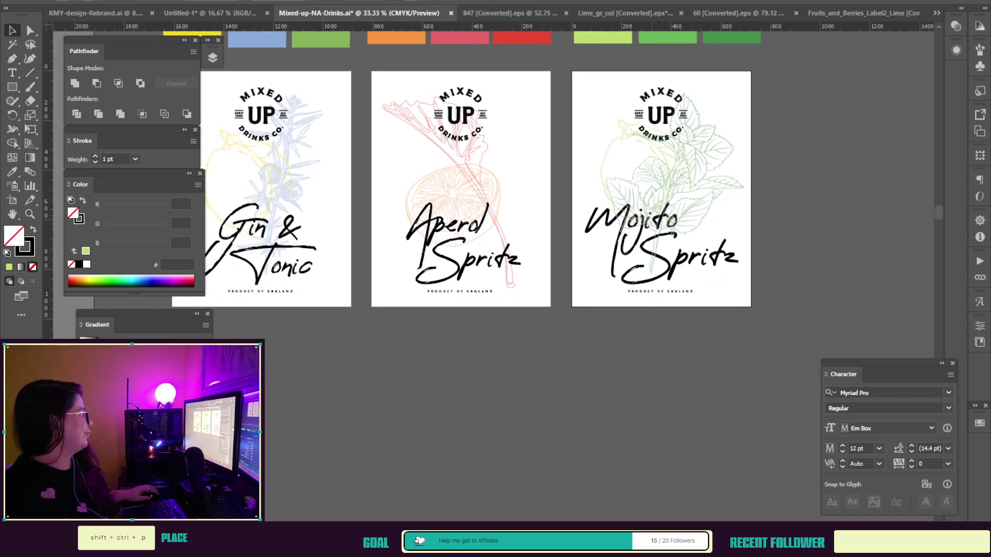
click(642, 247)
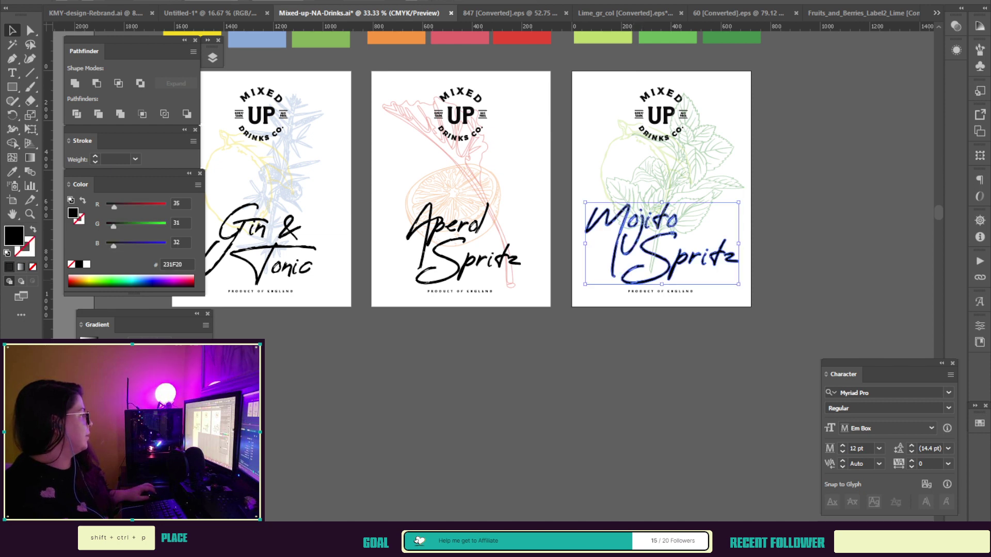
click(640, 356)
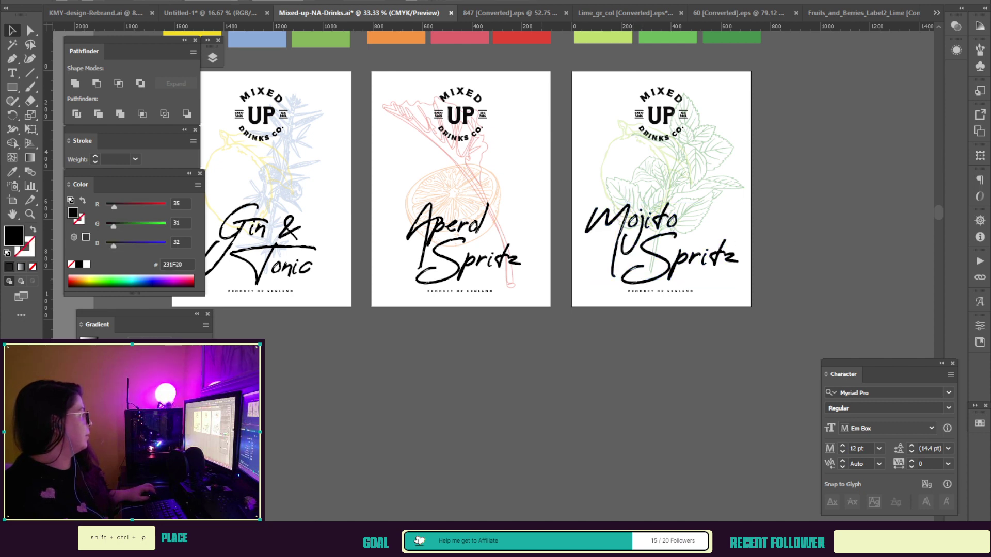
drag(568, 357, 622, 358)
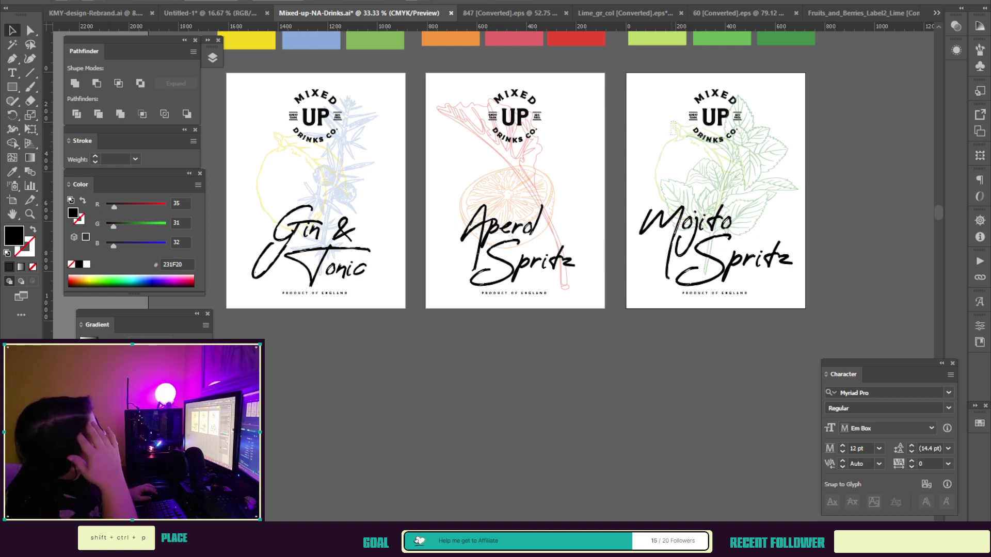
Step: Move the green fruit outline slightly higher on the Mojito Spritz label, beside the mint plant
drag(673, 129, 665, 100)
click(640, 356)
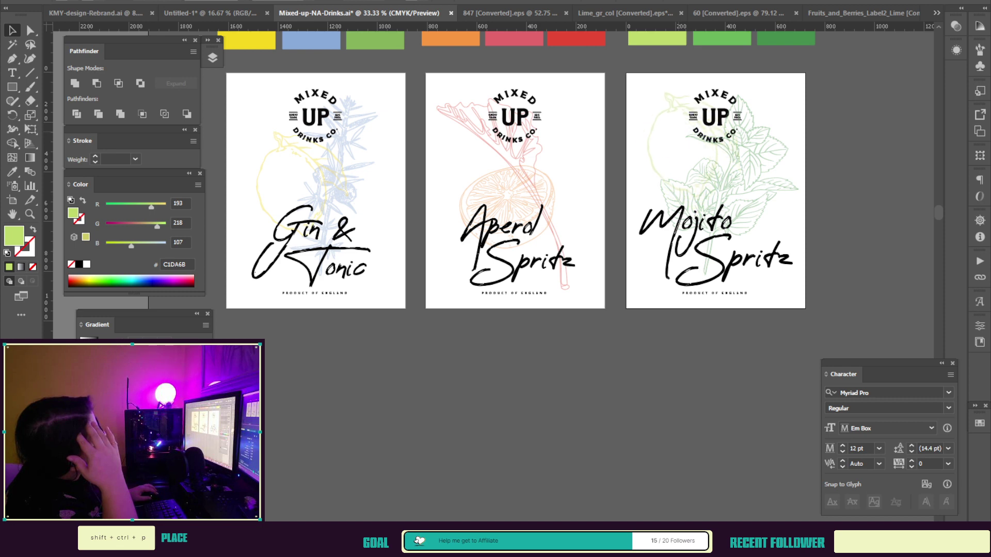
key(ctrl+h)
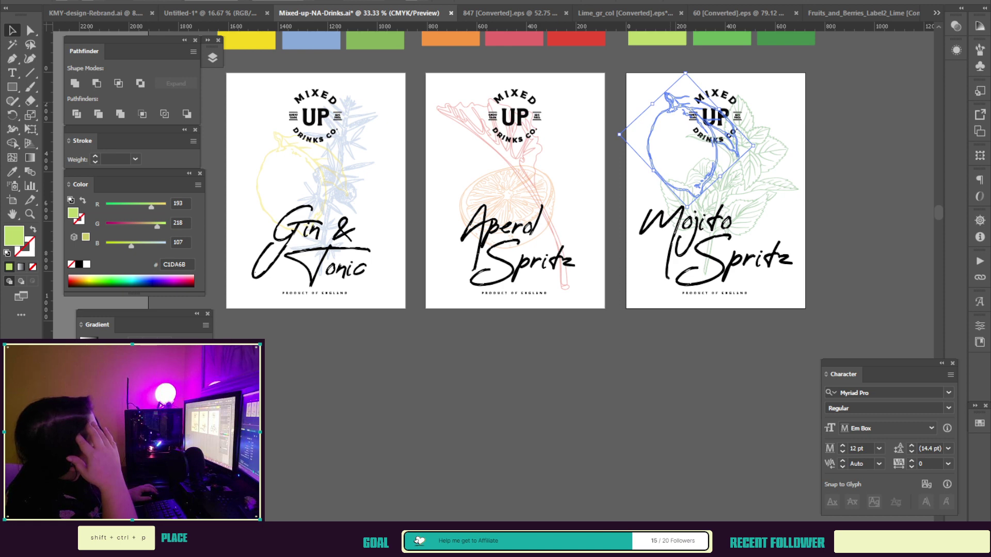
drag(670, 101, 674, 133)
key(shift+Up)
key(shift+Up)
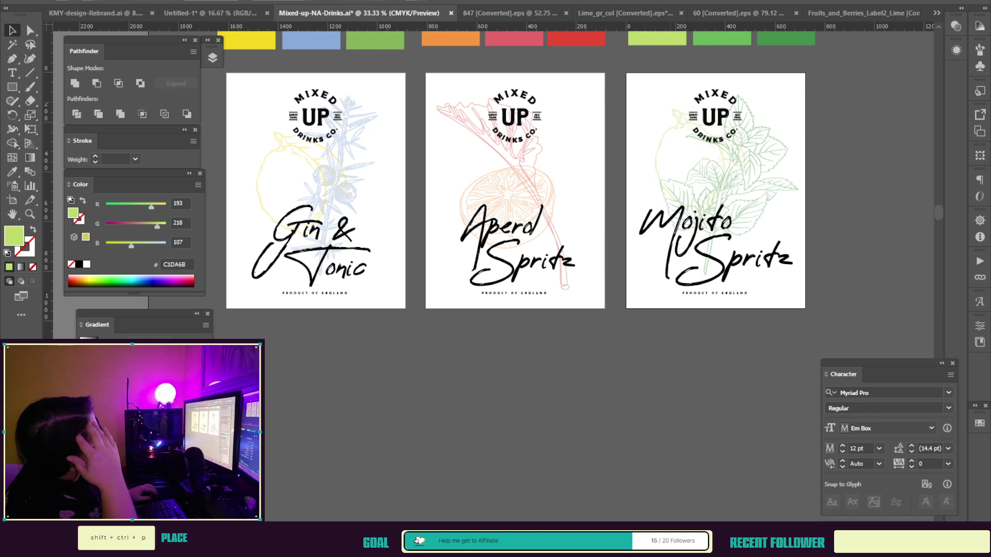
key(ctrl+h)
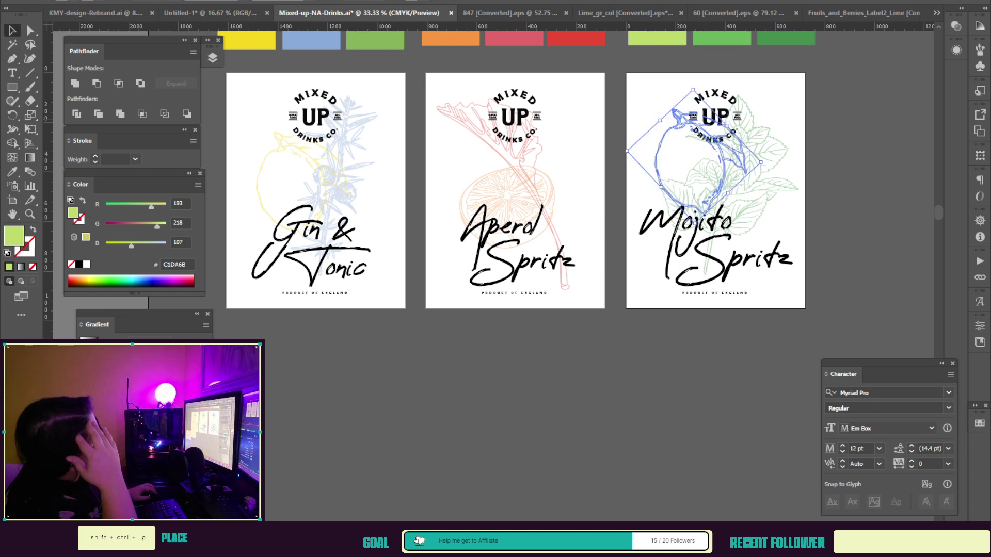
Step: Mirror the green fruit outline horizontally and move it to the lower right of the Mojito Spritz label, behind the script
key(ctrl+d)
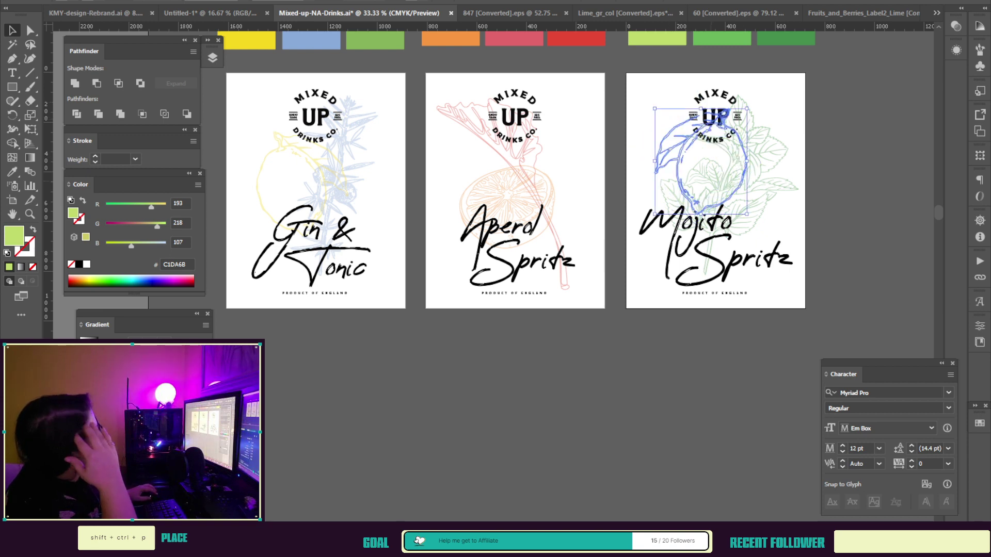
drag(685, 138, 717, 179)
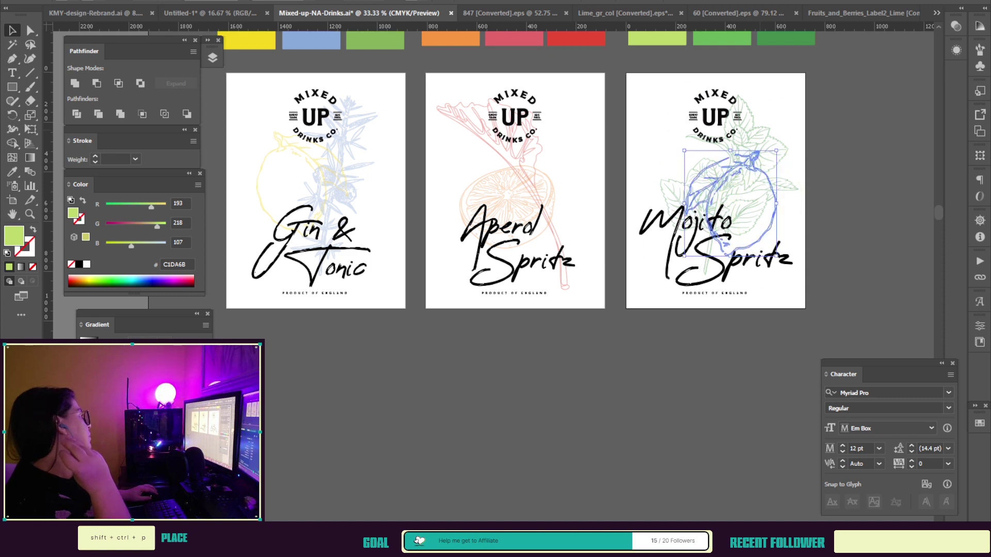
Step: Rotate the mint plant about 30° counter-clockwise and shift it up and left so it overlaps the logo and the word Mojito
click(744, 145)
drag(816, 104, 763, 71)
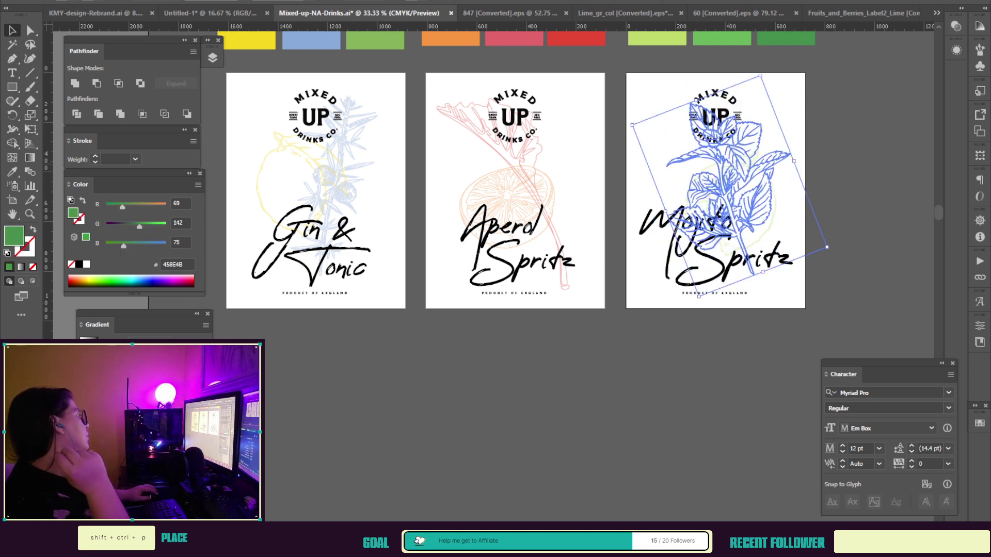
drag(728, 176, 695, 164)
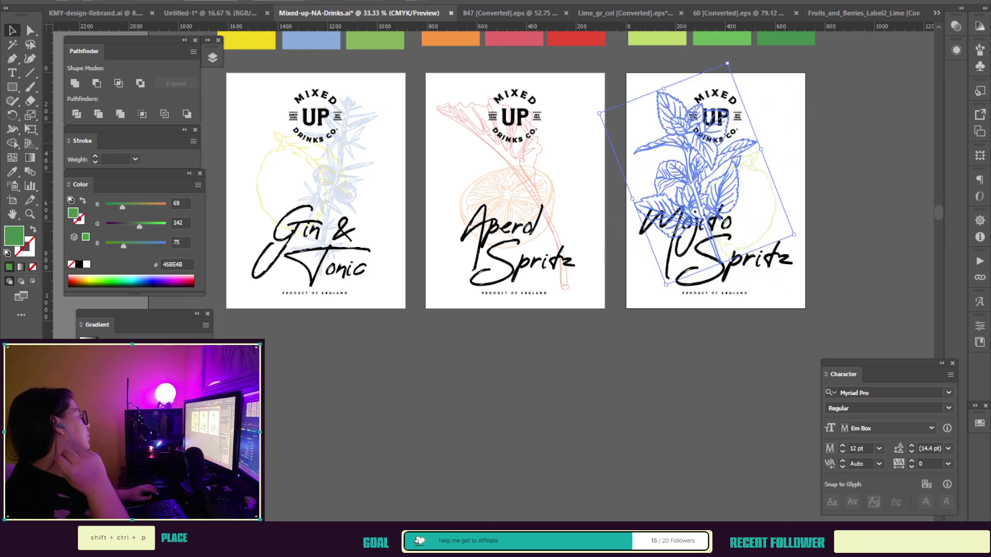
Step: Recolour the mint plant with the middle green swatch above the Mojito Spritz label and shift it slightly down and right
scroll(516, 206, up, 2)
key(i)
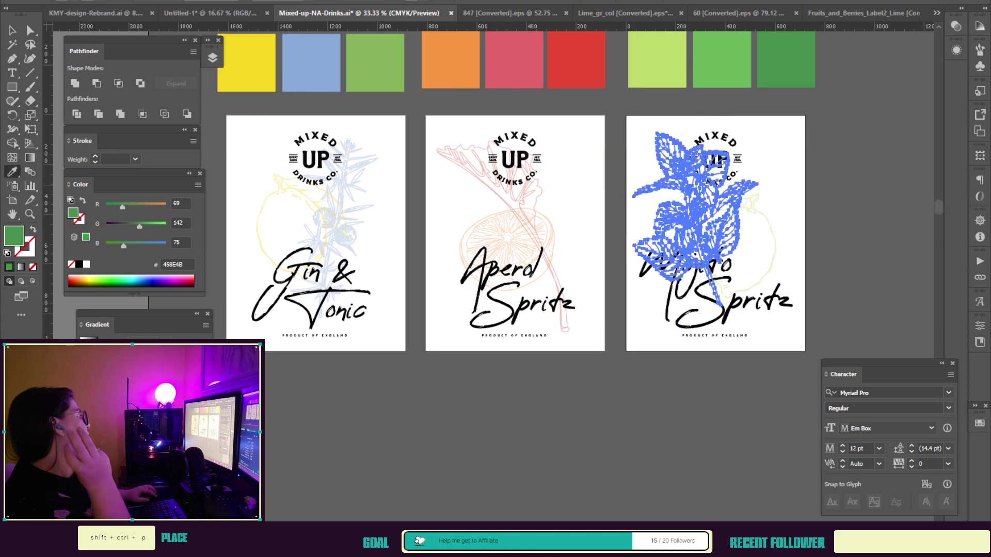
click(727, 59)
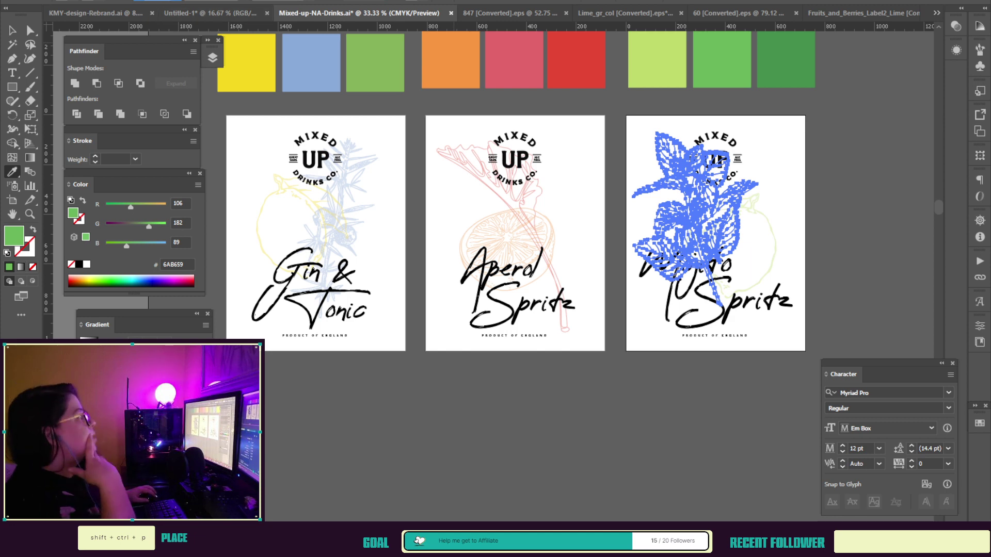
key(v)
key(ctrl+shift+a)
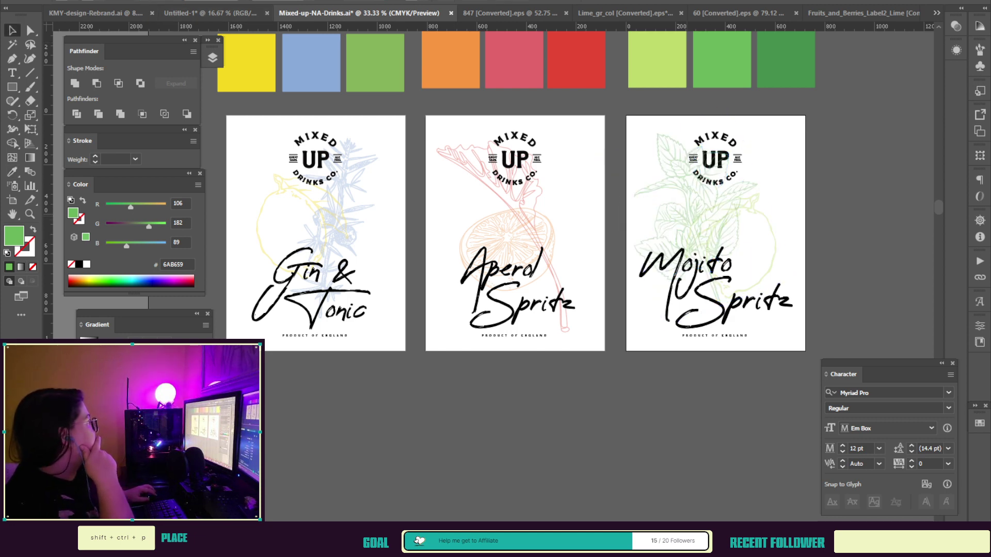
drag(696, 216, 702, 226)
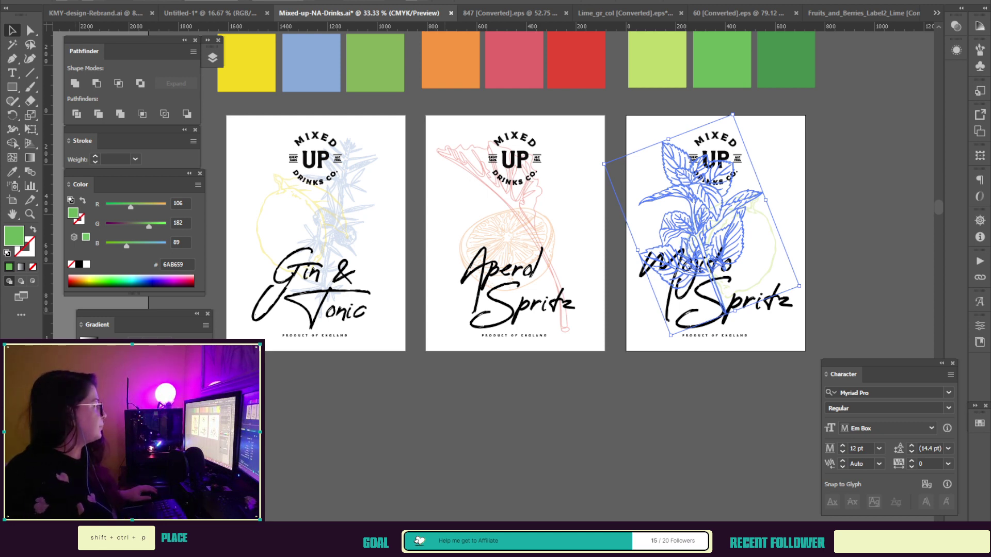
key(ctrl+shift+a)
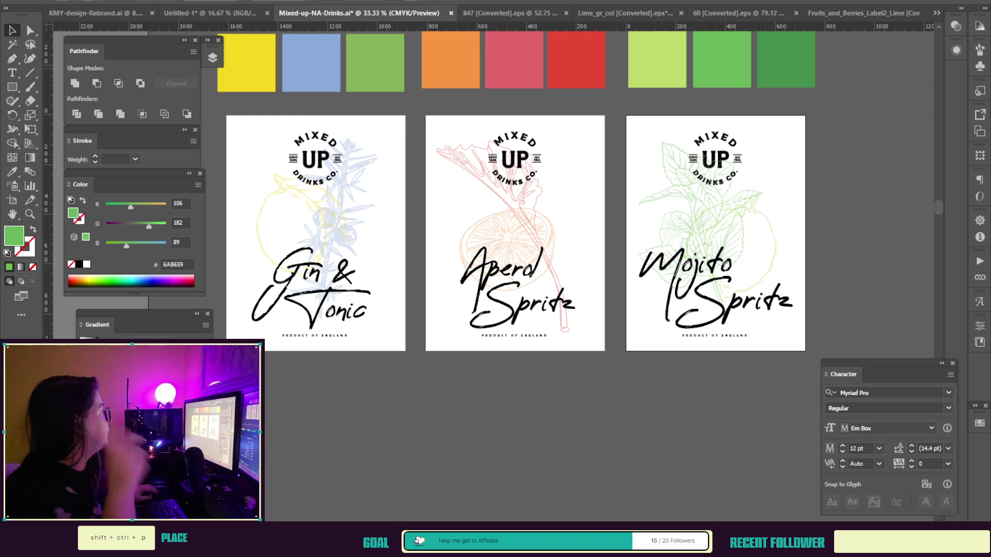
Step: Duplicate the Gin & Tonic, Aperol Spritz and Mojito Spritz artboards with their artwork into a new row directly below
key(shift+o)
click(315, 233)
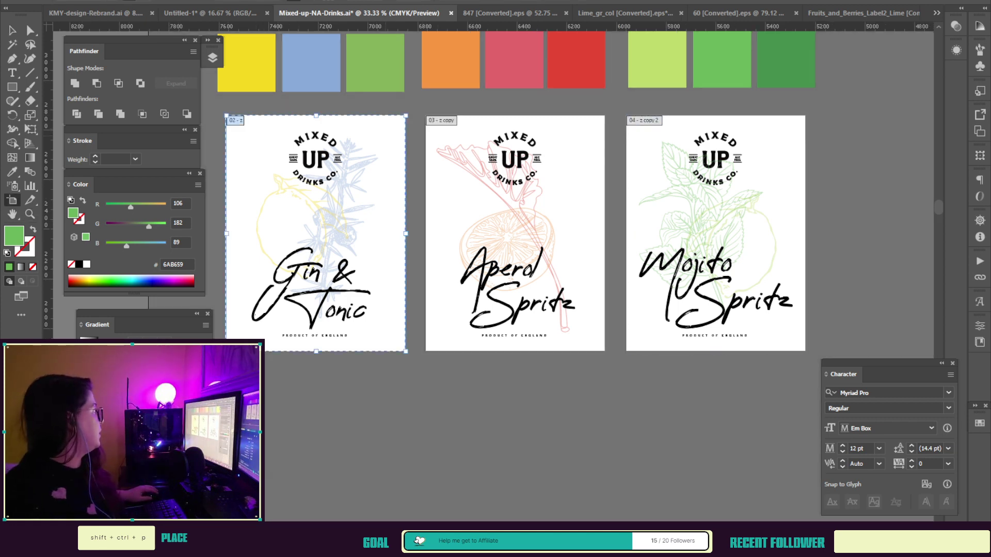
shift+click(515, 233)
shift+click(716, 216)
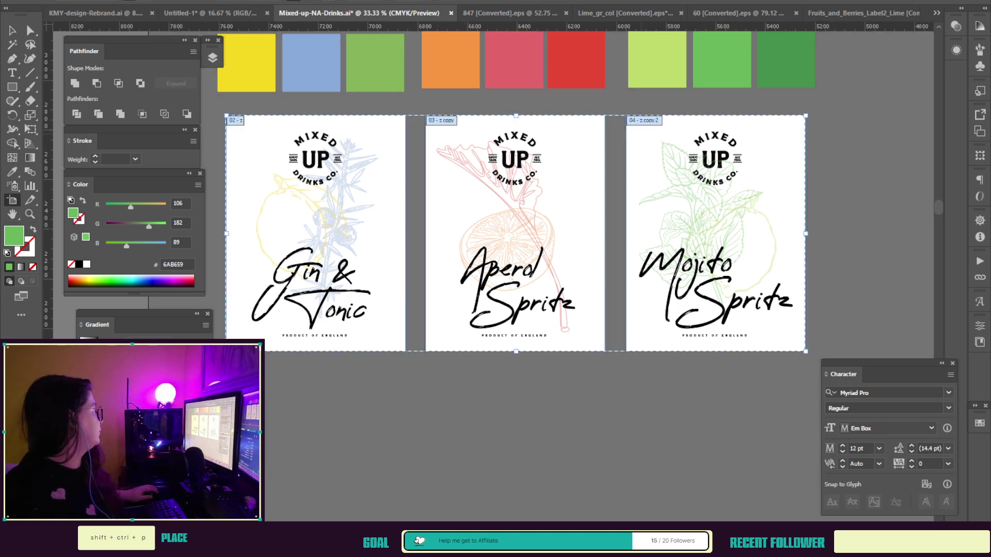
drag(716, 217, 716, 488)
scroll(516, 272, down, 4)
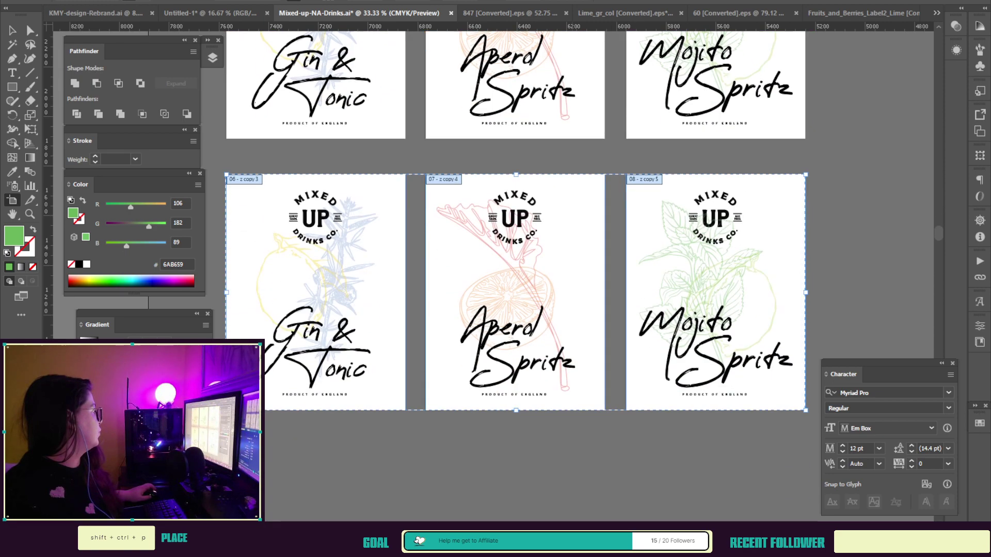
click(12, 30)
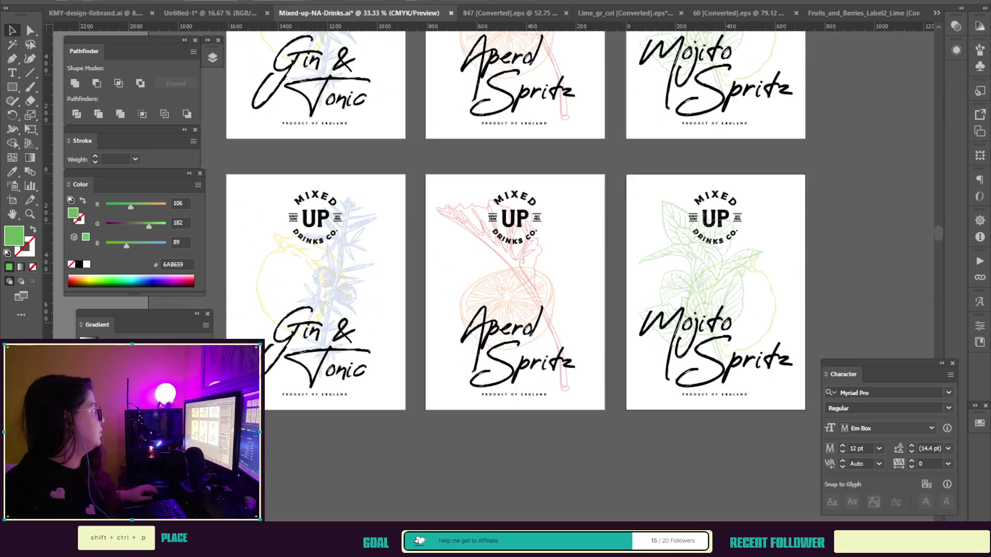
Step: Cover the duplicated Gin & Tonic label with a rectangle slightly larger than the artboard and fill it with a vertical linear gradient
click(13, 87)
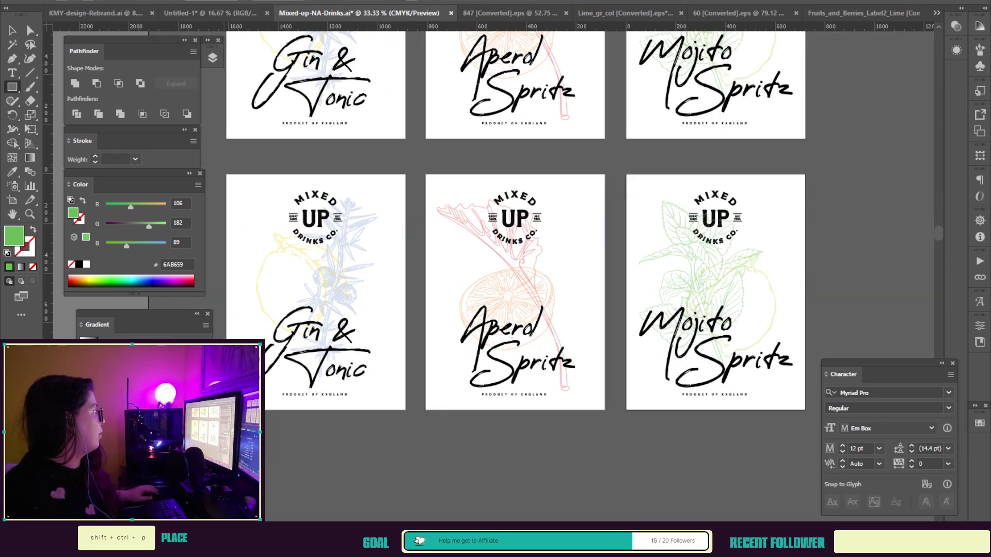
drag(225, 169, 408, 413)
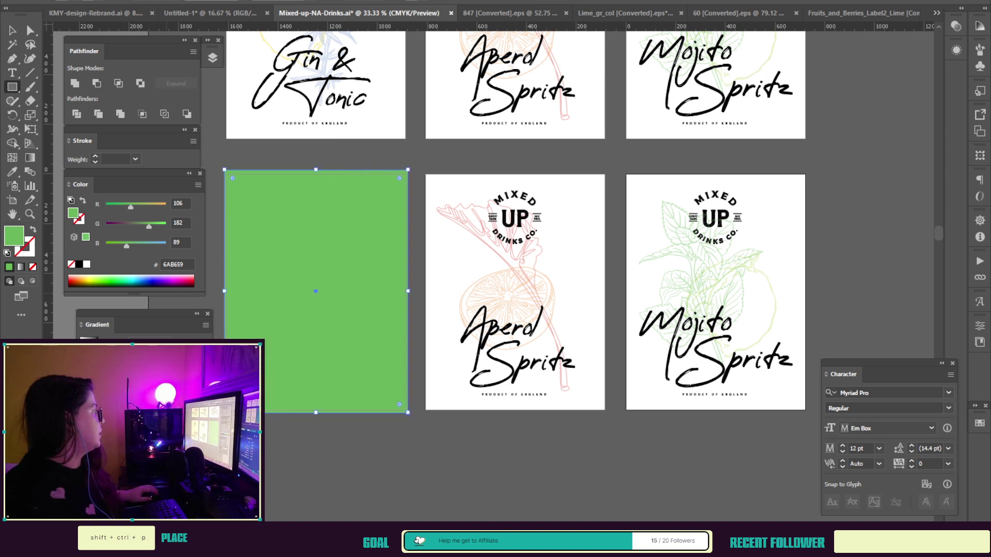
key(g)
click(316, 292)
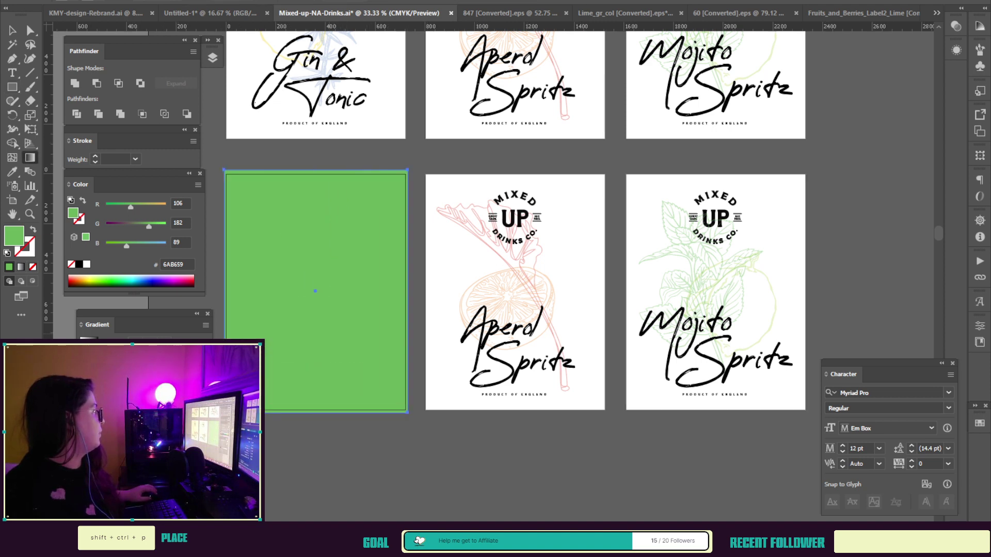
drag(316, 421, 316, 167)
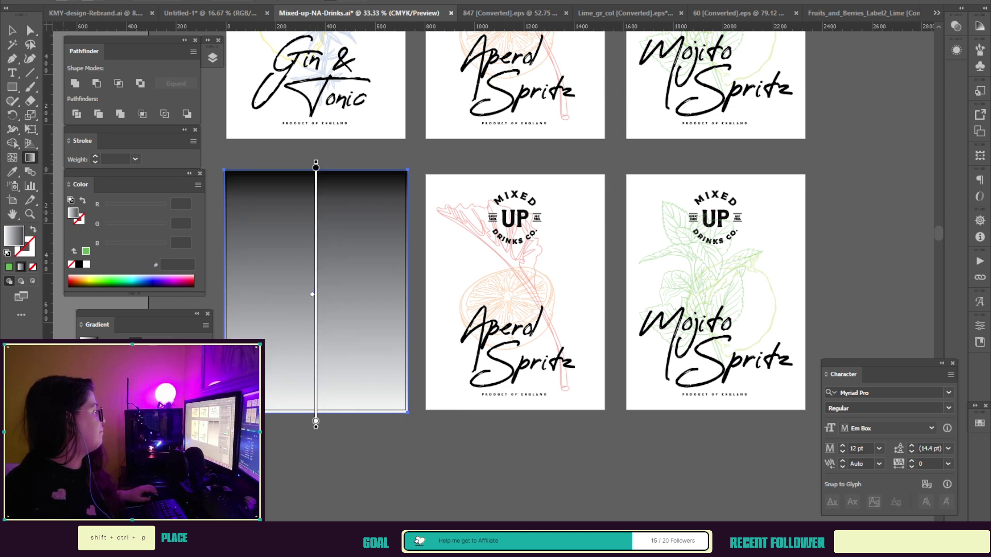
Step: Colour the rectangle's gradient with the Gin & Tonic swatches, blue for the top stop and yellow for the bottom stop
click(316, 167)
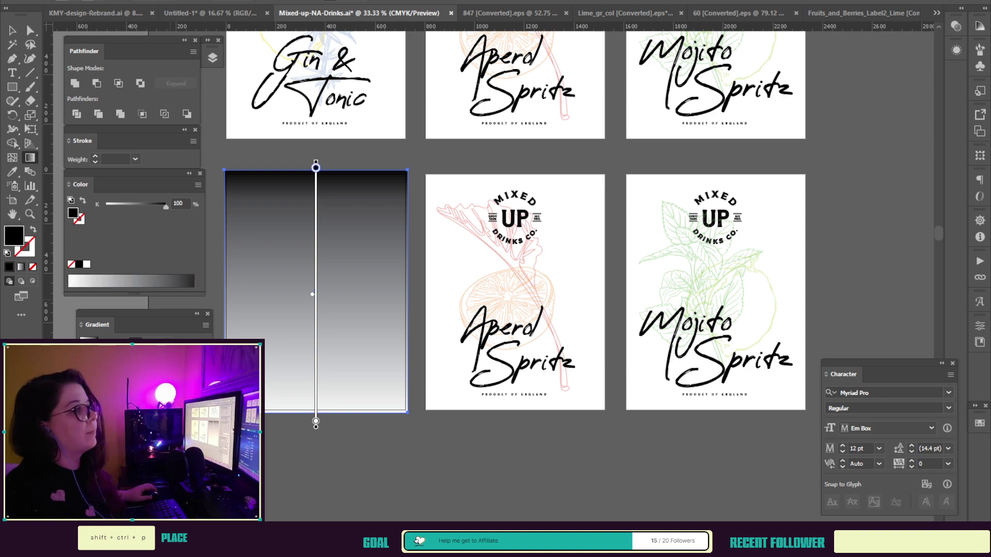
key(i)
scroll(496, 278, up, 6)
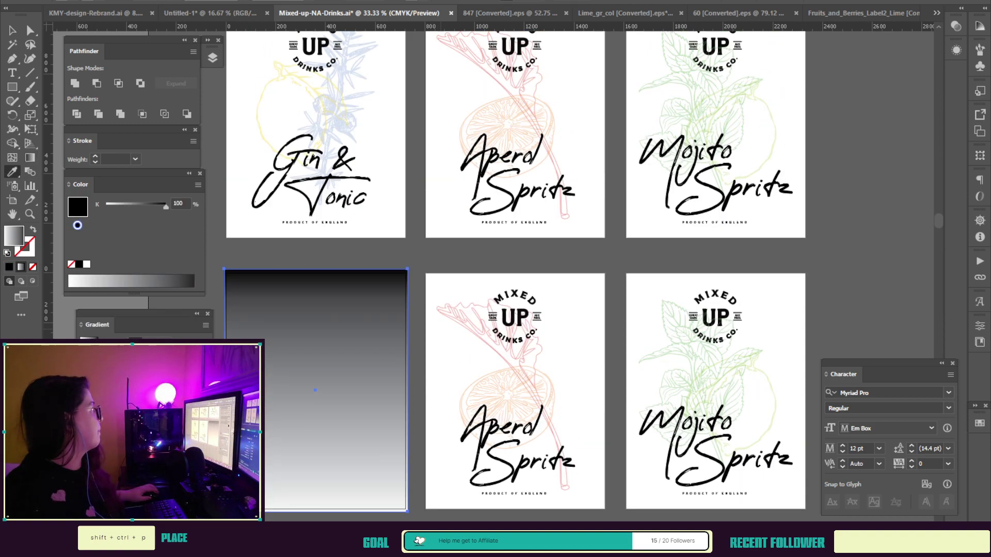
scroll(77, 225, down, 3)
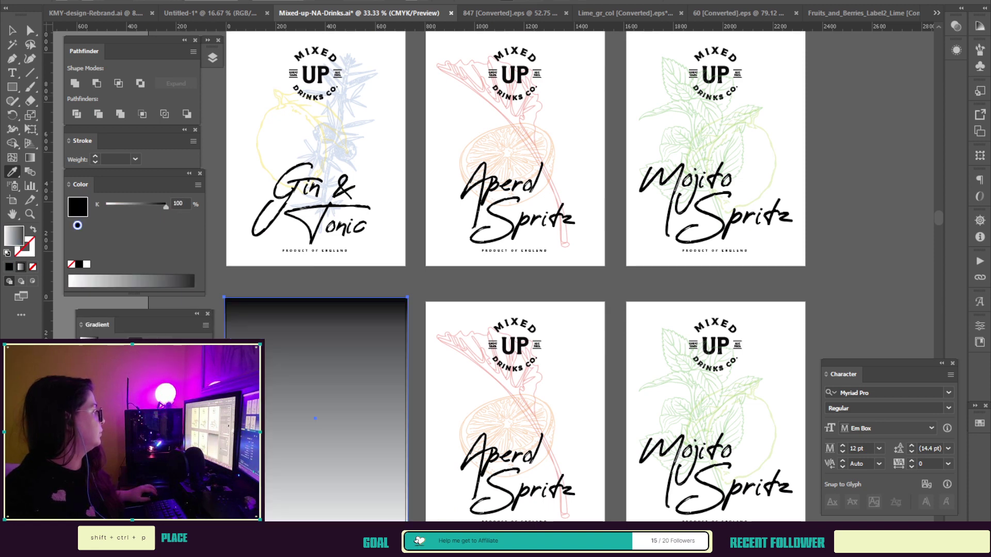
key(g)
scroll(496, 279, up, 3)
click(311, 78)
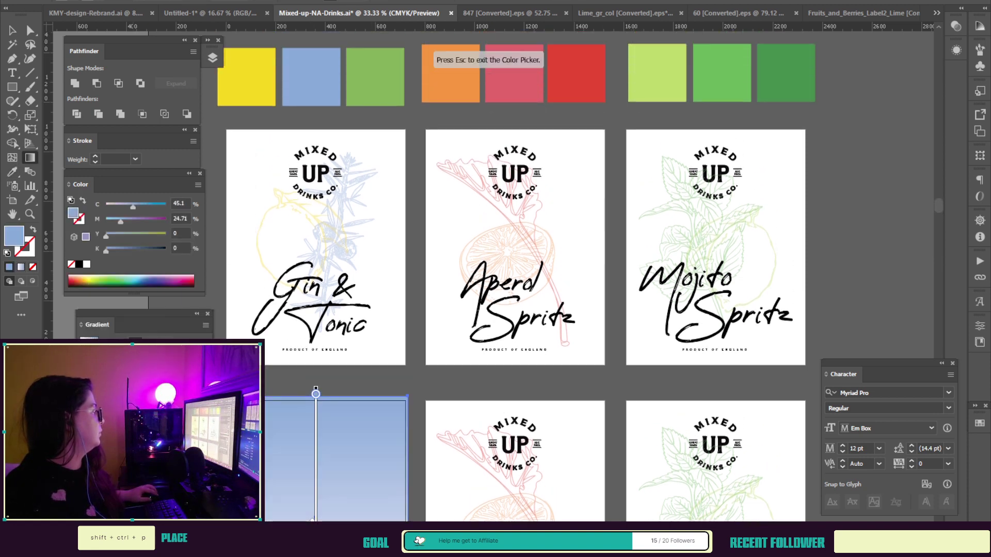
key(Escape)
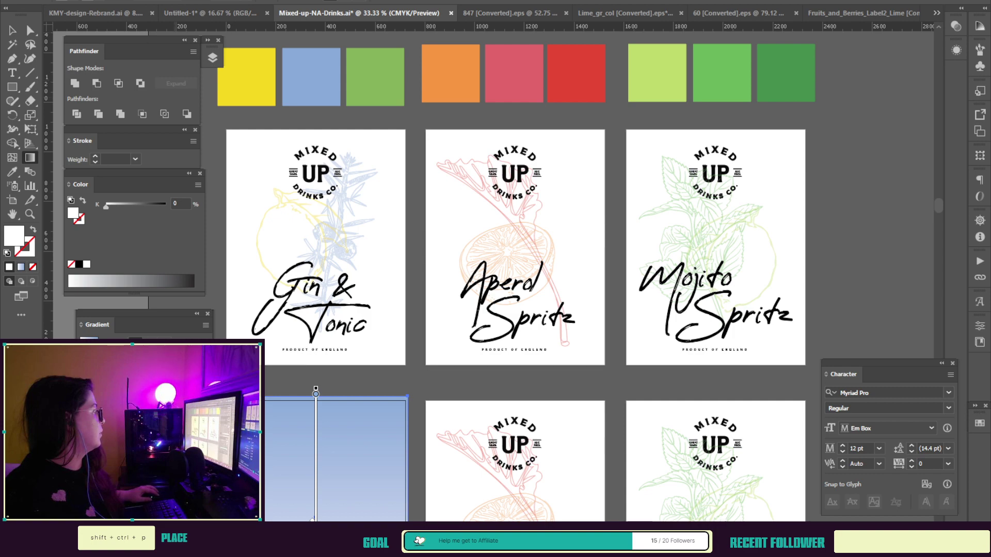
click(88, 439)
click(246, 77)
scroll(246, 77, down, 10)
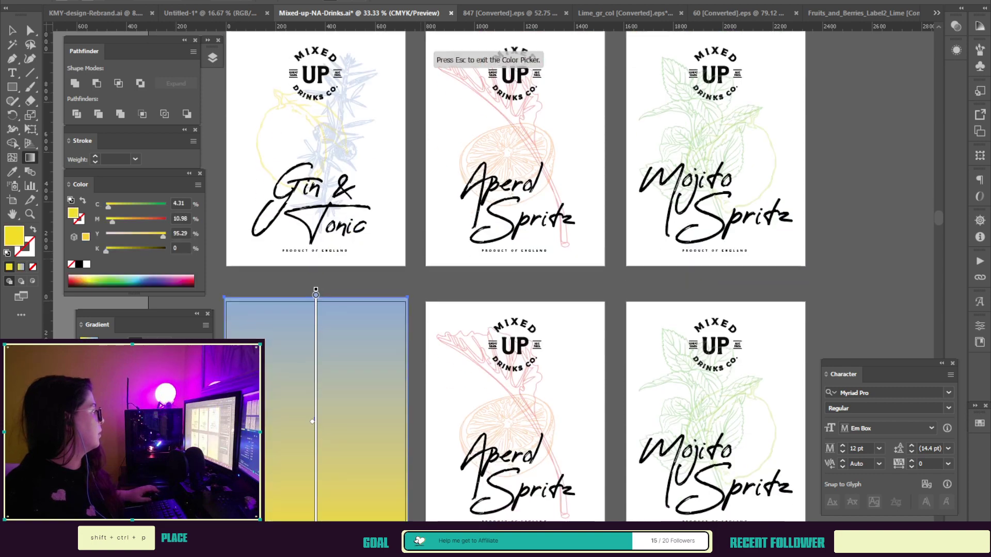
Step: Send the blue-to-yellow gradient rectangle behind all the artwork of the duplicated Gin & Tonic label
click(12, 30)
drag(316, 309, 427, 325)
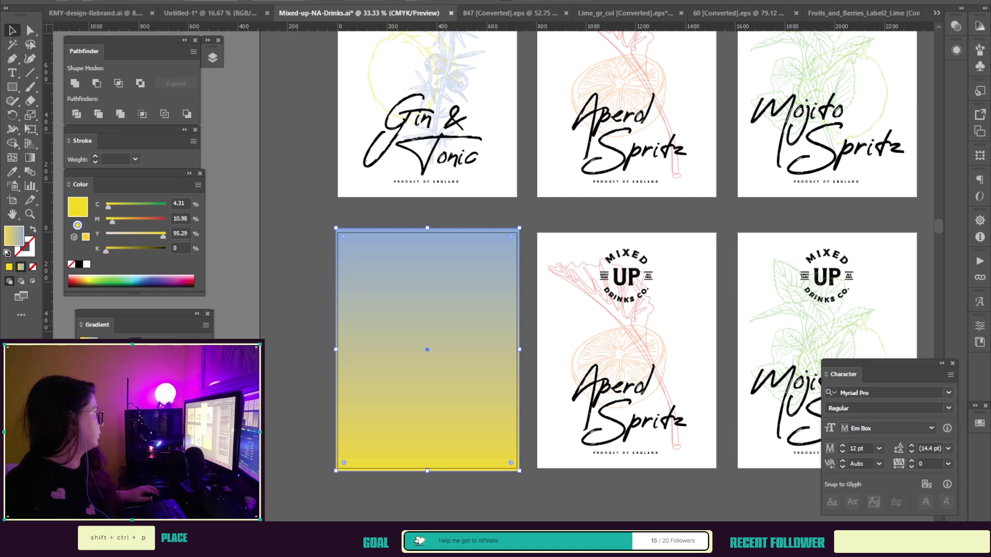
key(ctrl+shift+[)
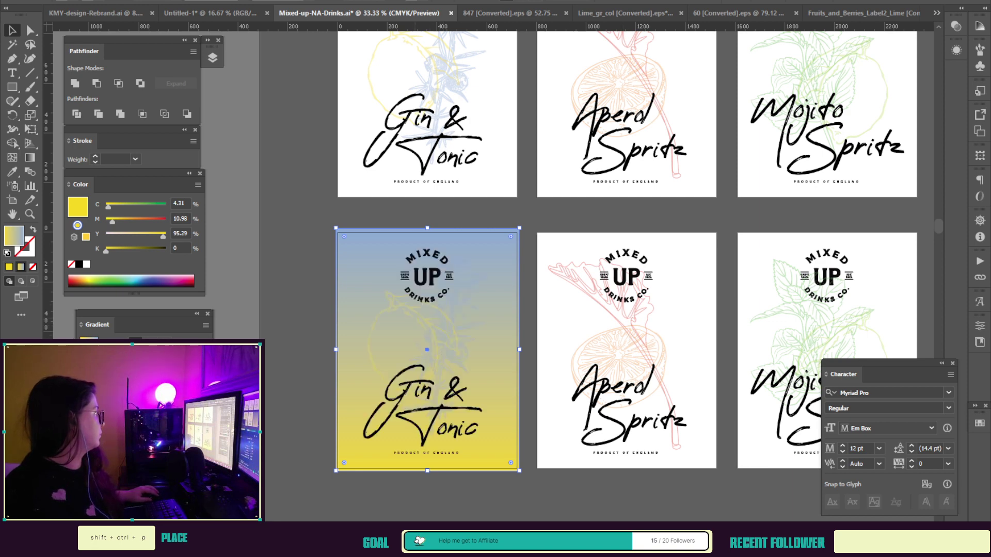
Step: Fill the lemon and juniper drawings on the gradient Gin & Tonic label with white
click(400, 308)
shift+click(456, 341)
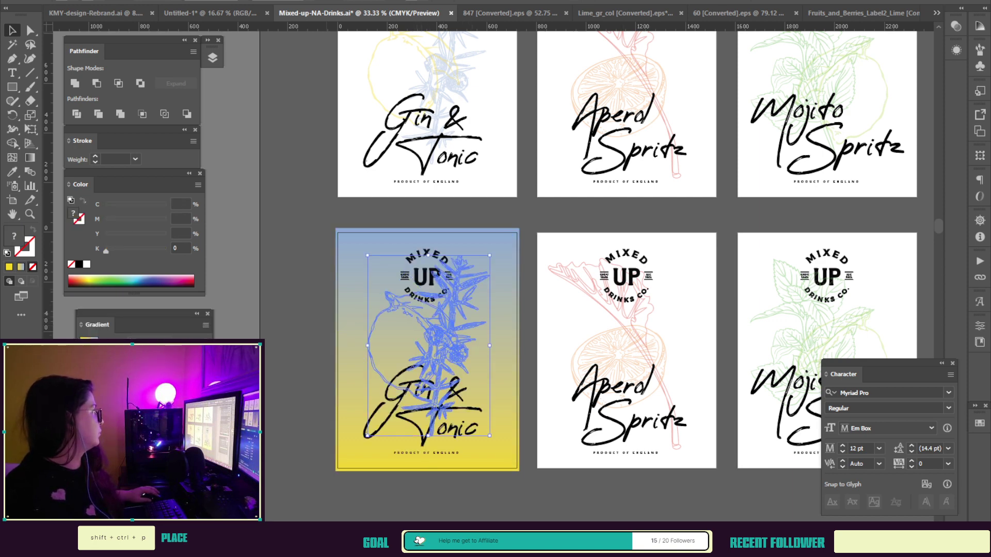
click(60, 1)
click(25, 15)
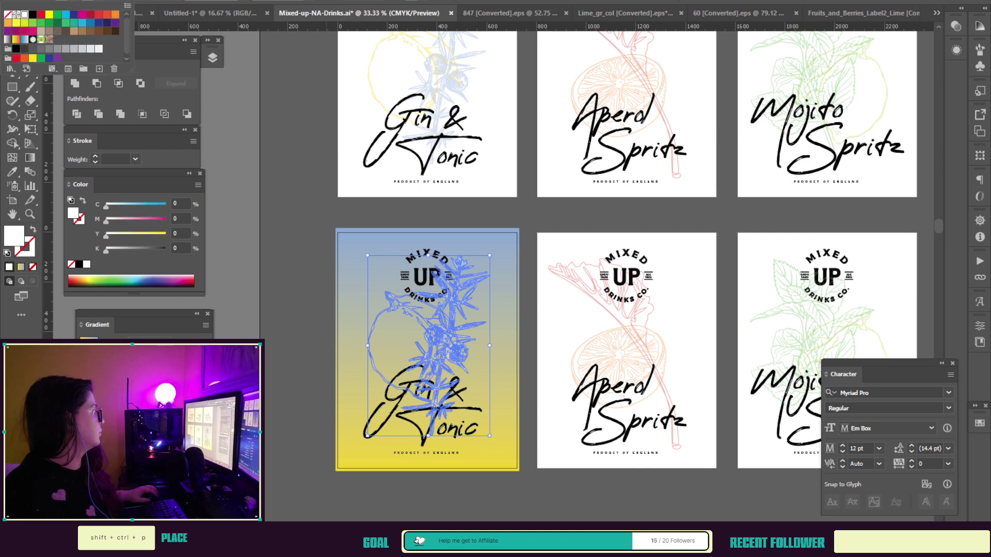
click(299, 213)
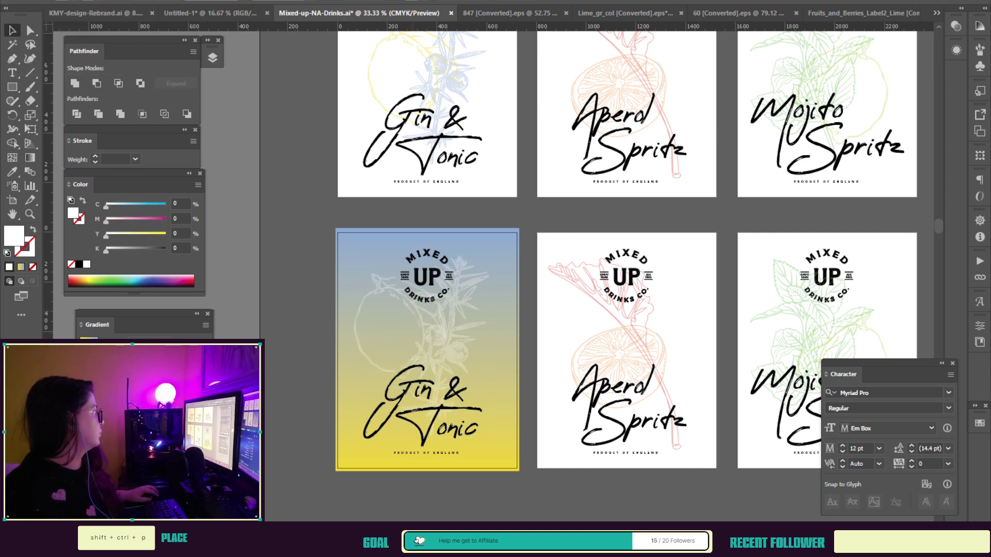
Step: Raise the opacity of the white lemon and juniper drawings to make them solid
click(399, 306)
shift+click(445, 335)
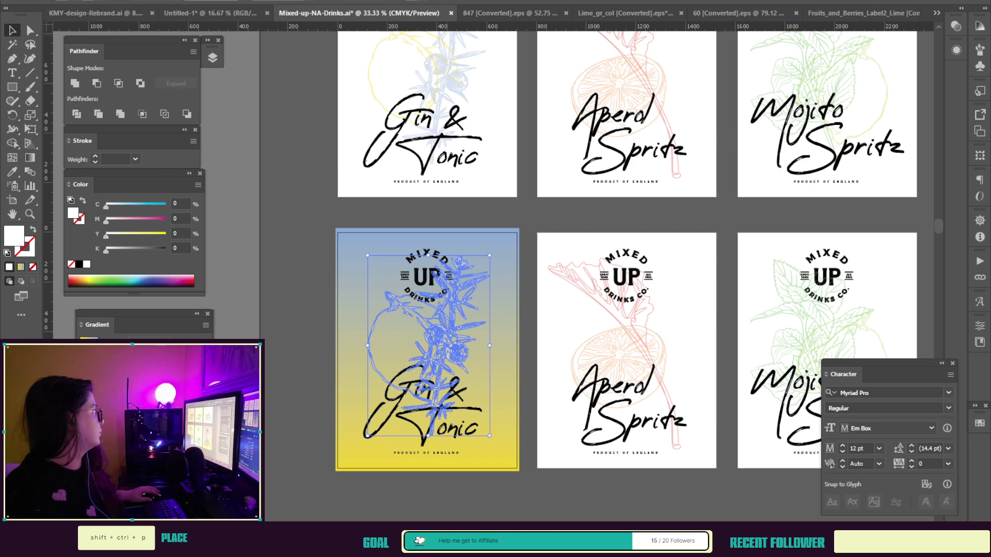
key(ctrl+shift+a)
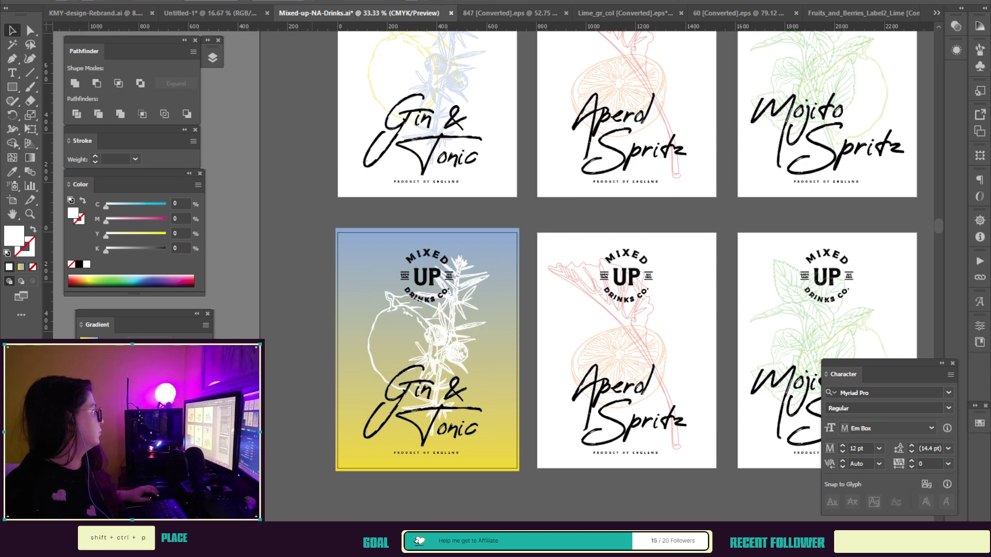
Step: Try the lemon near the gradient label's upper-left edge and the juniper sprig further right and lower, clear of the logo
drag(399, 307, 378, 276)
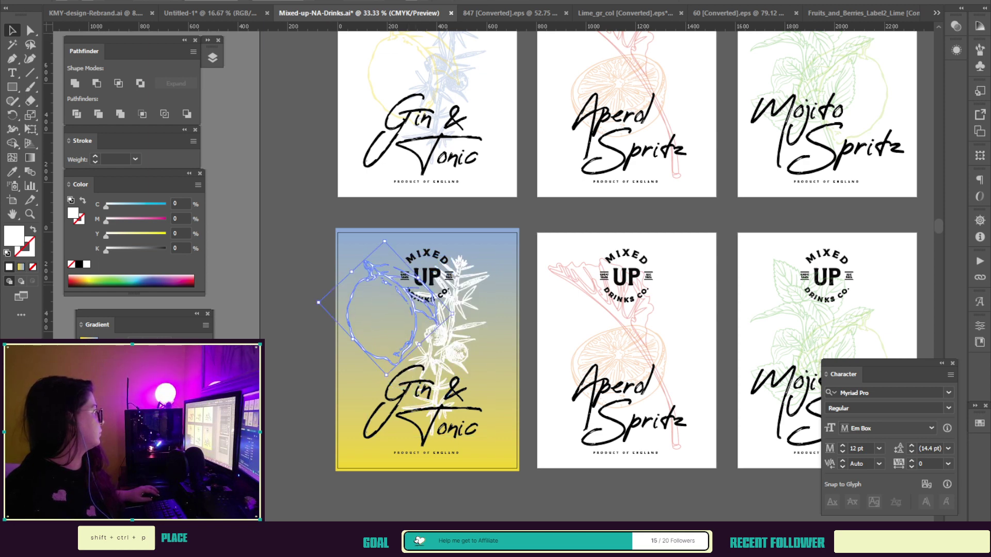
drag(445, 336, 455, 346)
key(ctrl+z)
key(ctrl+z)
key(ctrl+z)
key(ctrl+z)
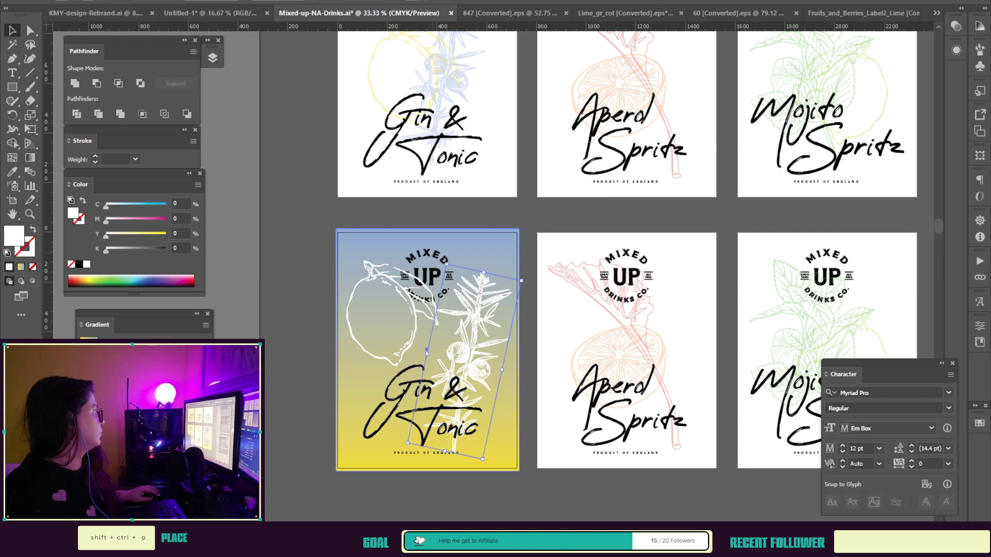
click(431, 278)
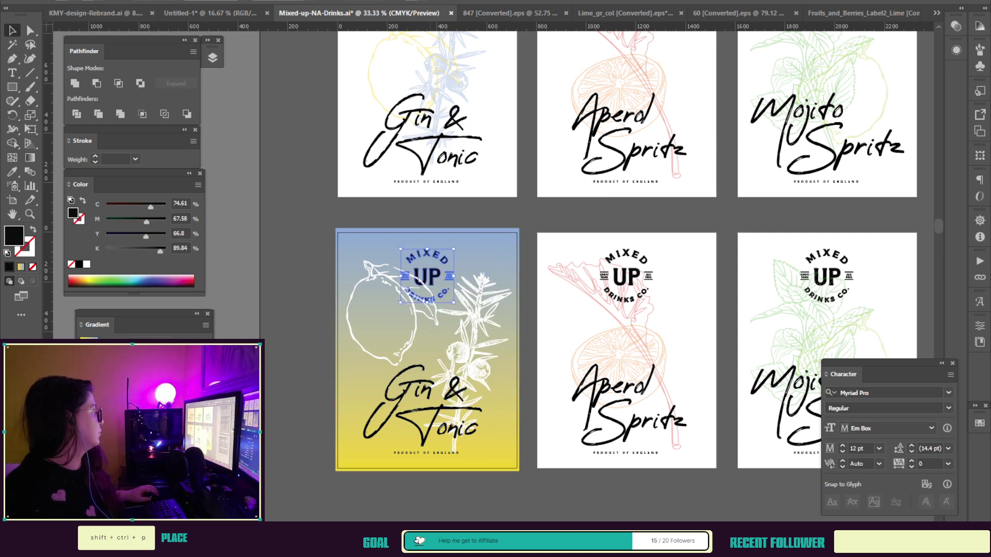
key(ctrl+shift+a)
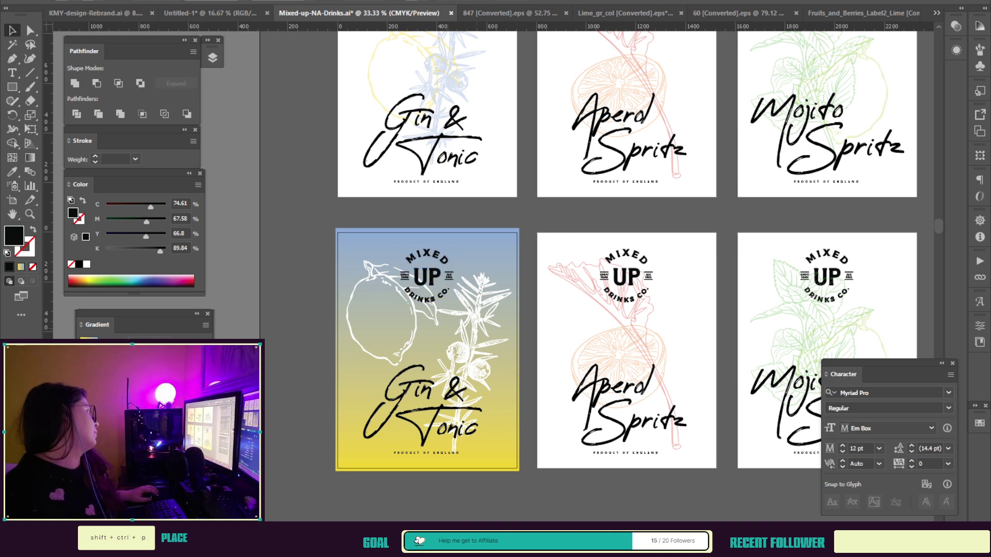
Step: Reposition the juniper sprig higher beside the logo and the lemon slightly lower against the label's left edge
key(ctrl+z)
key(ctrl+z)
key(ctrl+z)
key(ctrl+z)
key(ctrl+z)
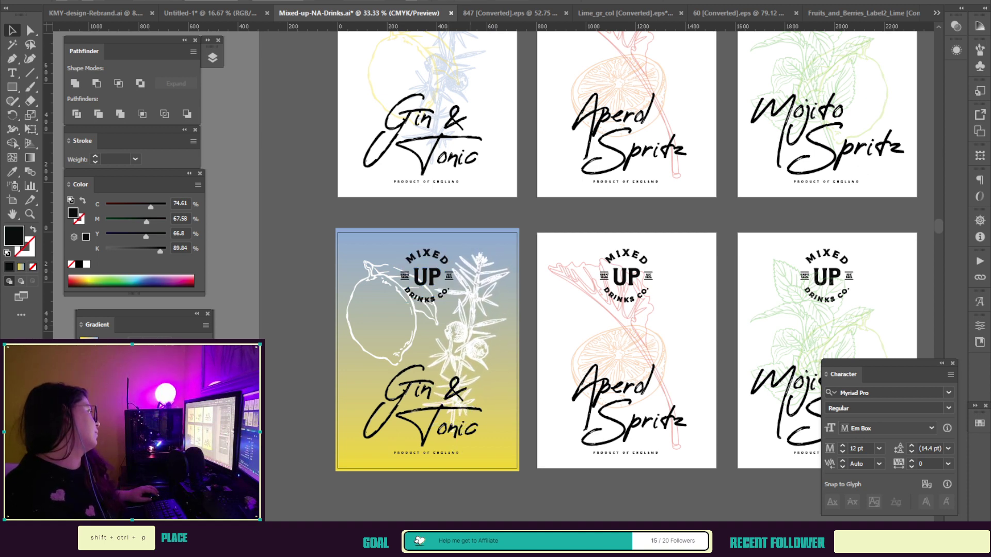
key(ctrl+z)
key(ctrl+z)
key(ctrl+z)
key(ctrl+z)
key(ctrl+z)
key(ctrl+z)
key(ctrl+z)
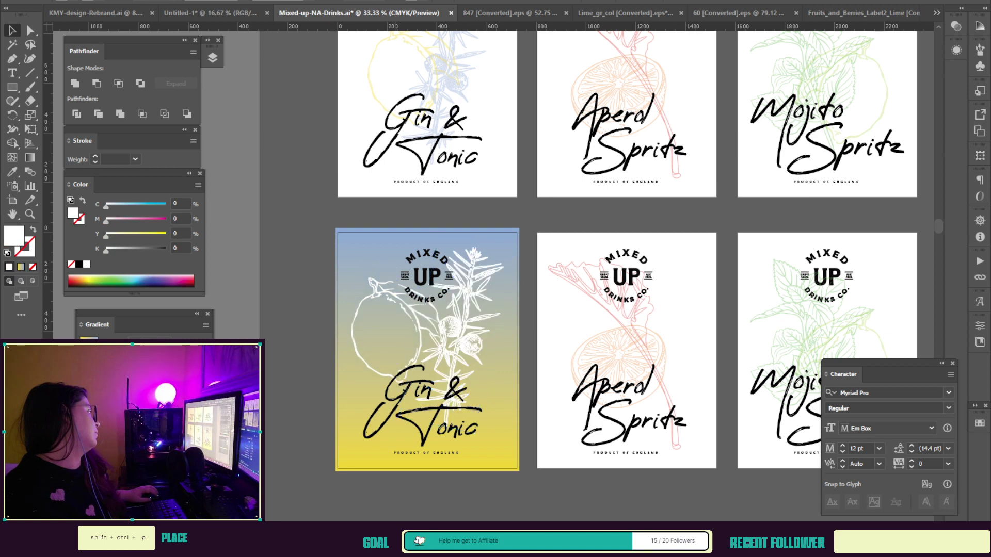
key(ctrl+z)
key(ctrl+z)
key(ctrl+z)
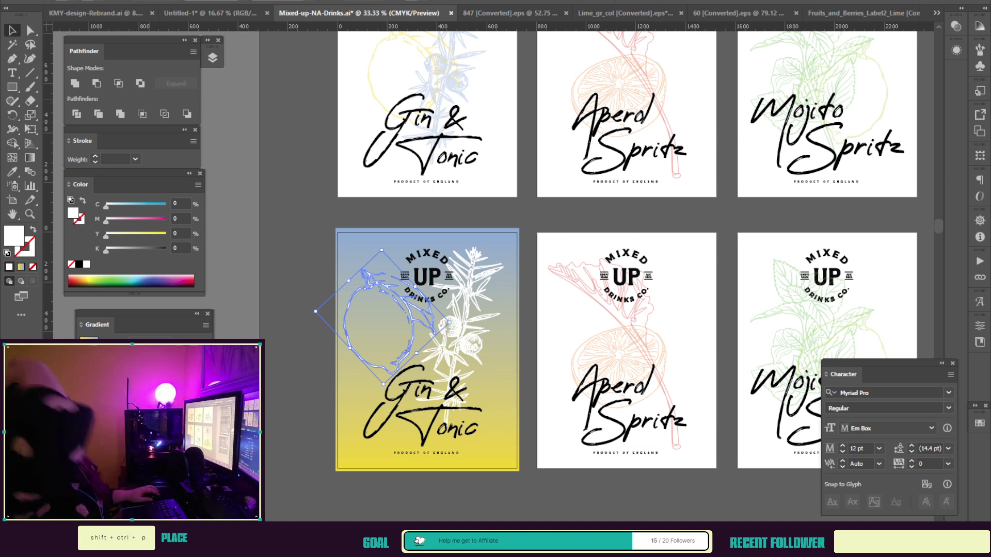
key(ctrl+shift+a)
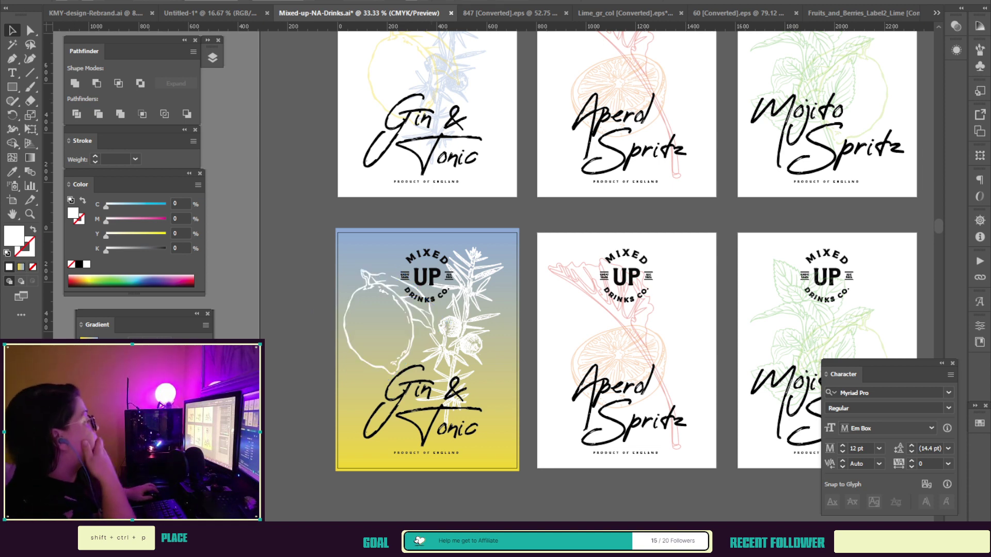
Step: Shift the lemon inward, then rotate the juniper sprig clockwise and lower it diagonally across the Gin & Tonic lettering
mouse_move(381, 326)
mouse_down()
mouse_move(396, 349)
mouse_move(375, 322)
mouse_move(394, 322)
mouse_up()
key(ctrl+z)
drag(470, 361, 469, 354)
drag(525, 272, 540, 285)
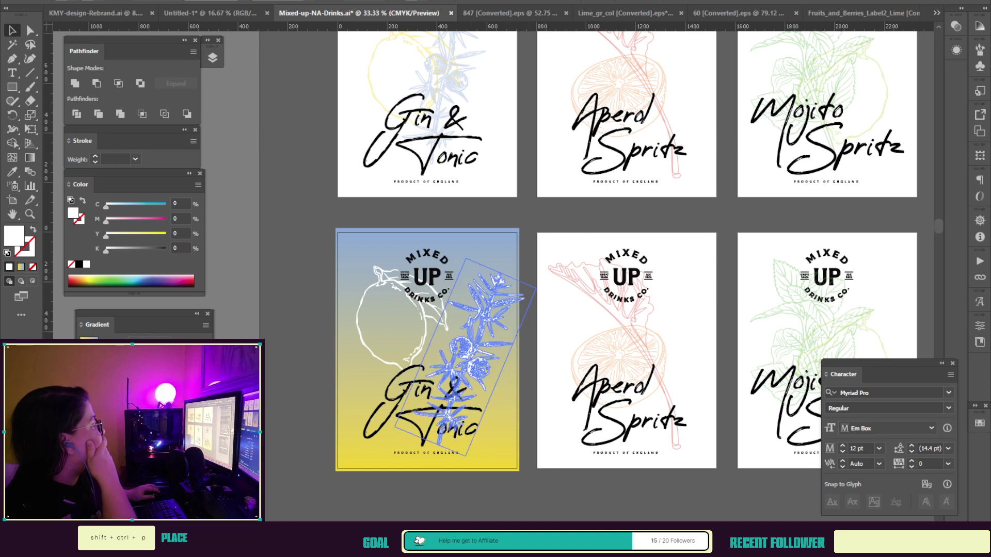
drag(469, 356, 464, 369)
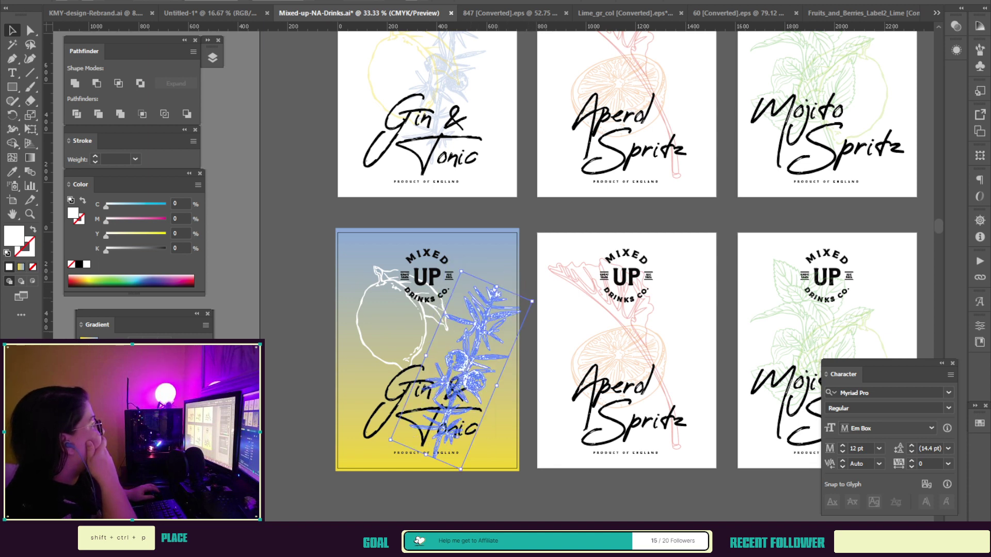
drag(538, 299, 554, 322)
drag(468, 362, 444, 393)
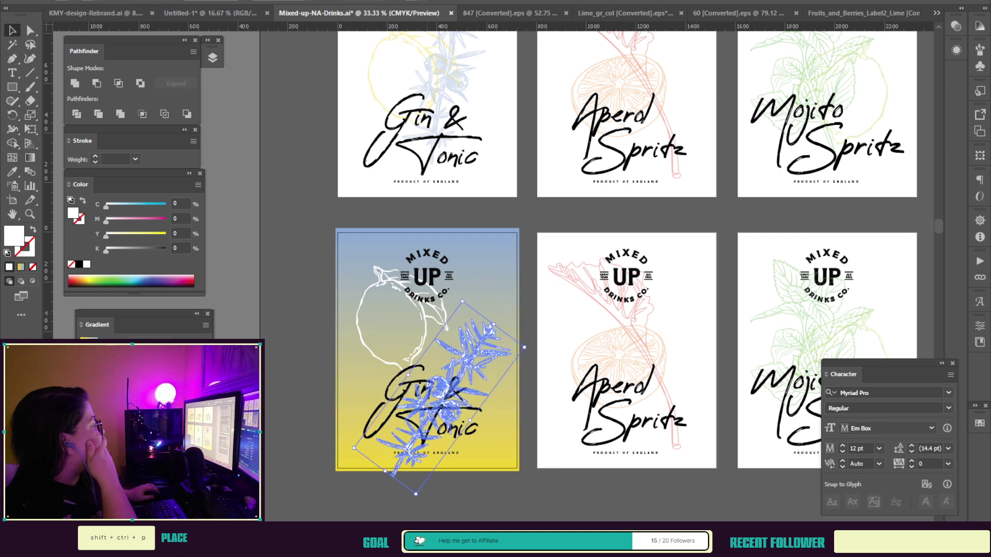
Step: Move the lemon and juniper drawings off the gradient label into the empty space below it
mouse_move(425, 326)
mouse_down()
mouse_move(419, 340)
mouse_move(428, 314)
mouse_up()
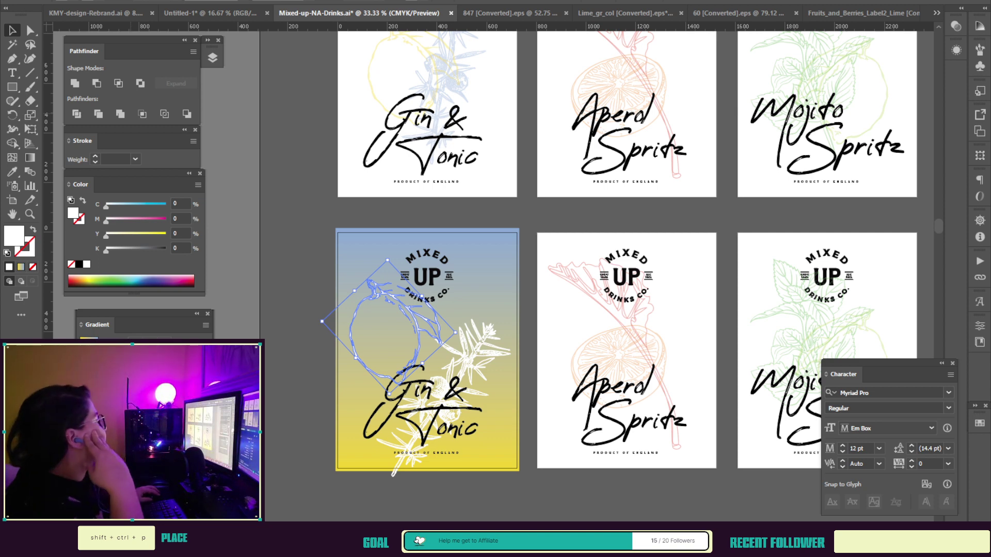
click(467, 356)
drag(467, 356, 478, 514)
drag(419, 338, 375, 518)
Step: Fill the Mixed Up logo and the Gin & Tonic lettering on the gradient label with white
click(424, 410)
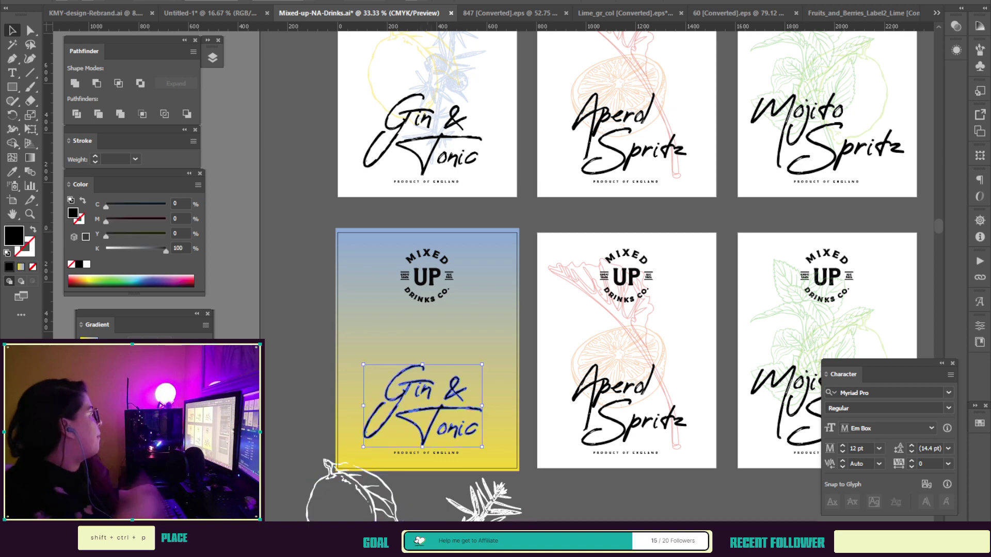
shift+click(427, 277)
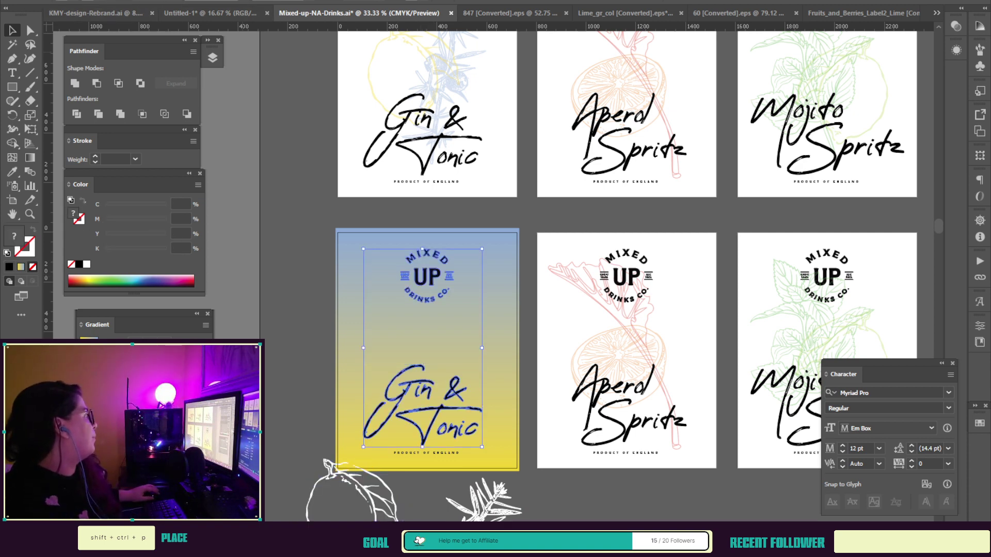
click(60, 1)
click(24, 15)
click(530, 330)
click(530, 330)
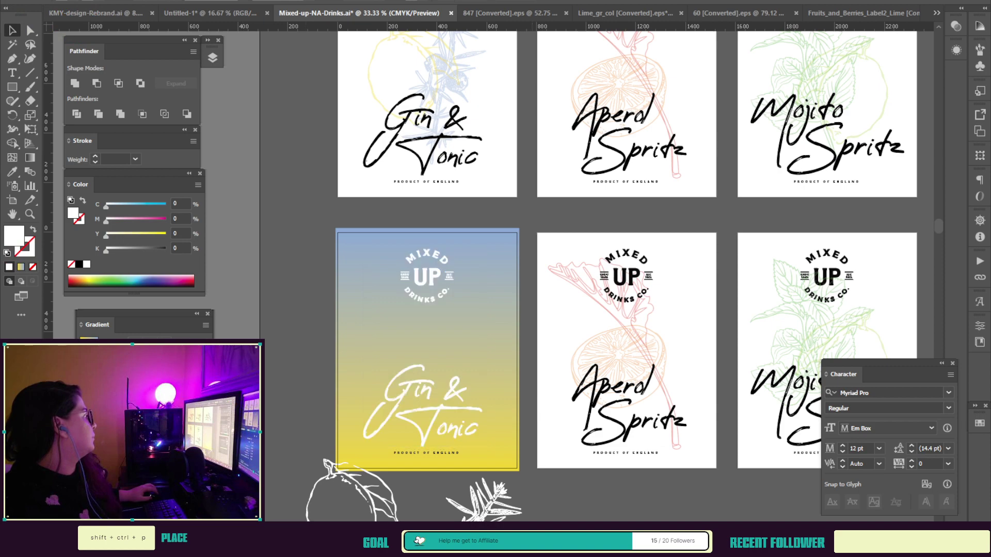
Step: Fill the "PRODUCT OF ENGLAND" line on the gradient label with white
click(427, 453)
click(61, 1)
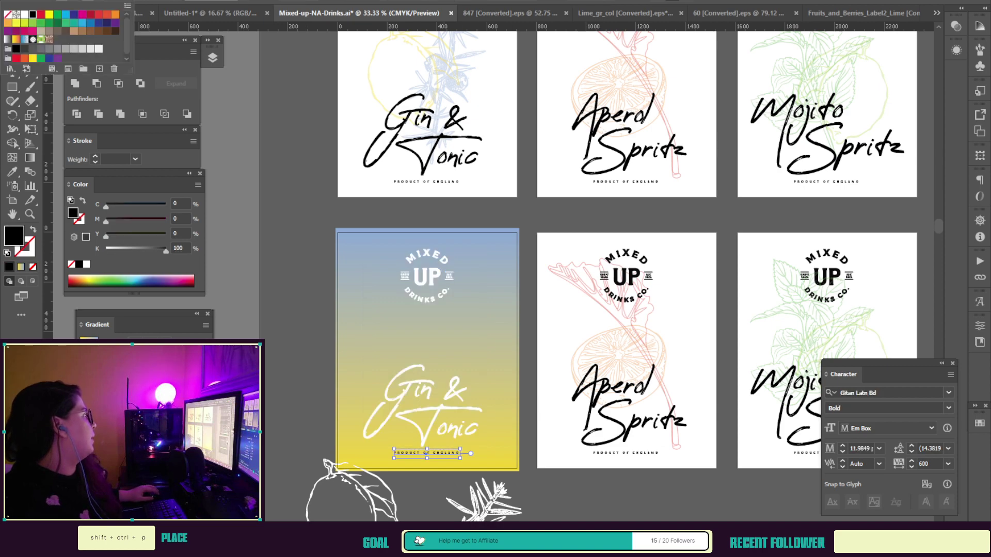
click(24, 14)
click(530, 331)
click(529, 330)
drag(529, 331, 479, 231)
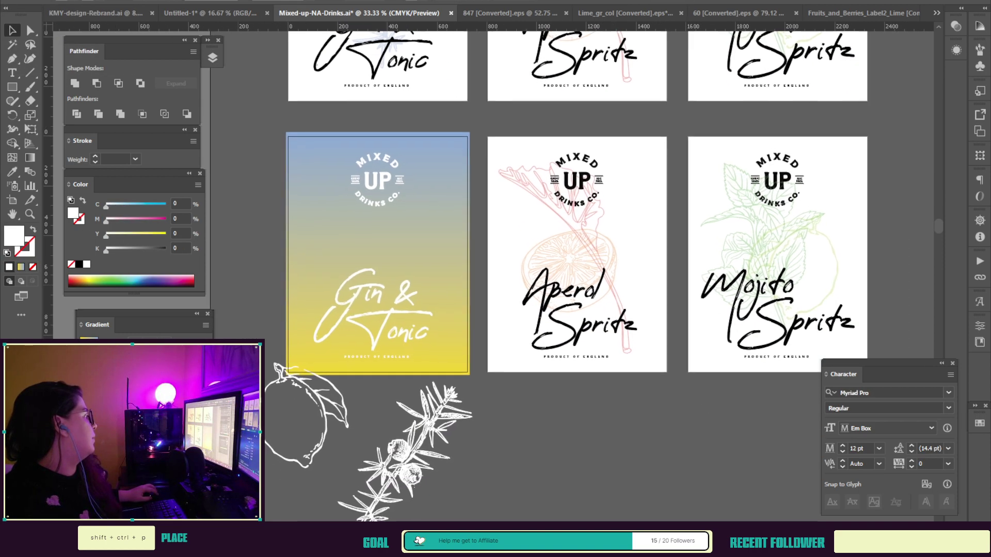
Step: Place the lemon over the gradient label's left edge and the juniper sprig over its right edge, tilted anticlockwise
drag(324, 419, 322, 274)
click(401, 448)
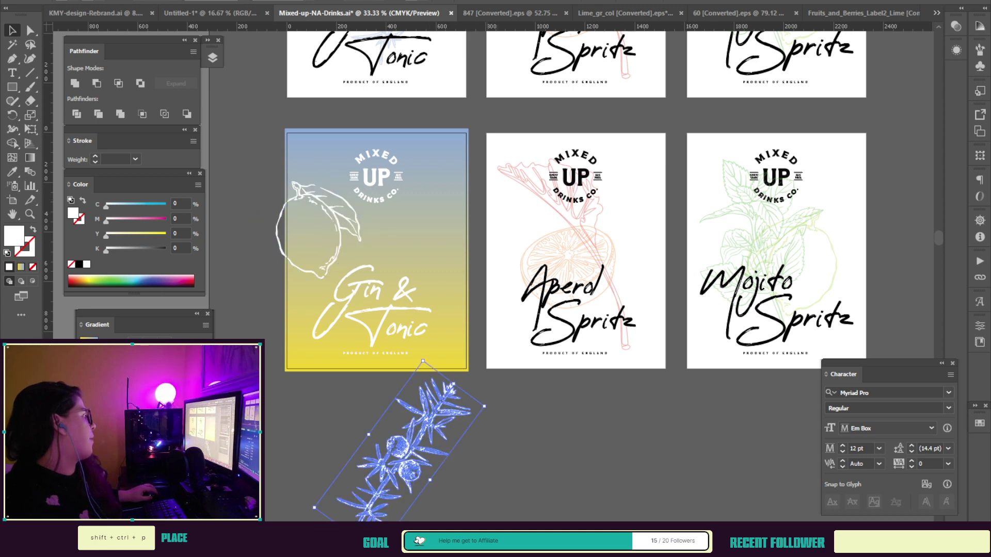
key(ctrl+z)
key(ctrl+z)
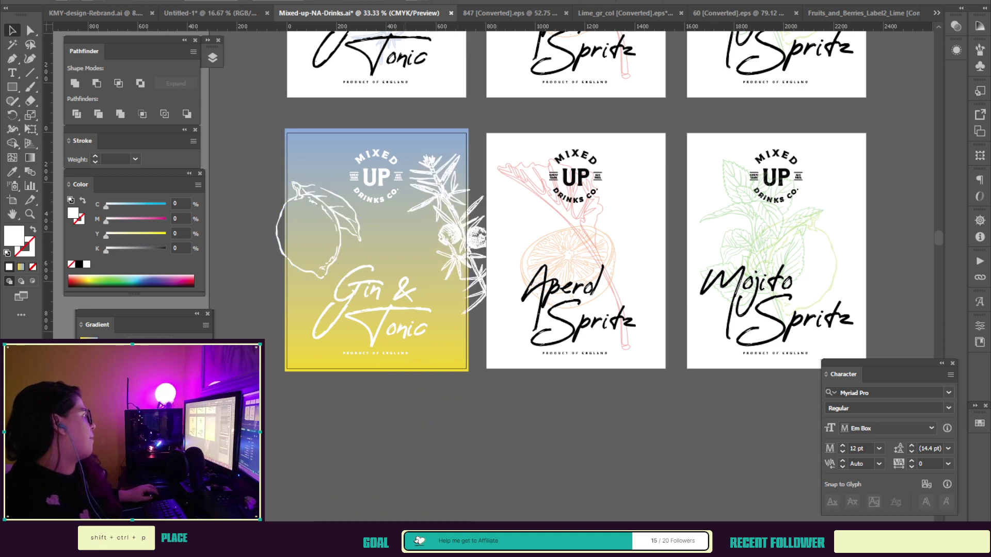
key(ctrl+z)
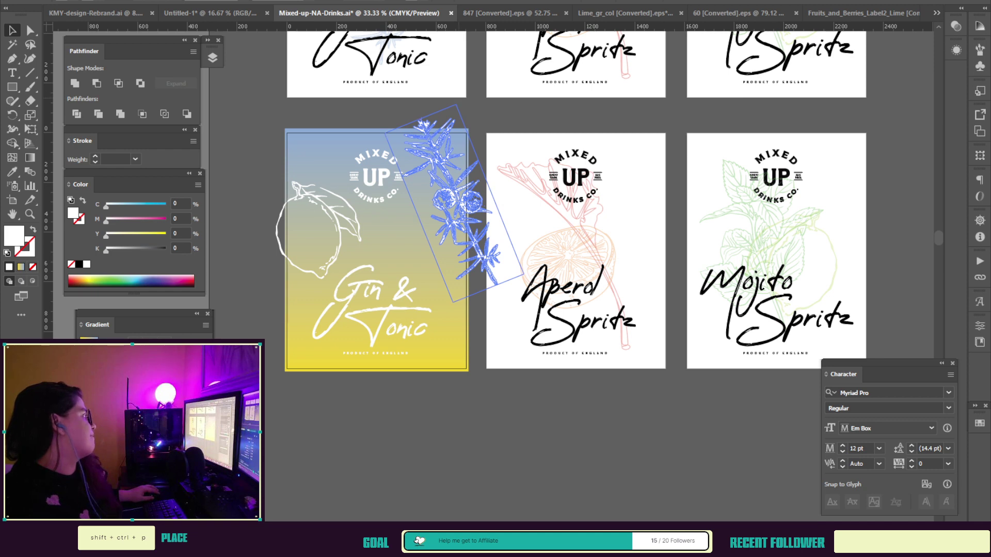
Step: Try different angles and heights for the juniper sprig along the right edge, ending across the label's top-right corner
key(ctrl+z)
key(ctrl+z)
key(ctrl+z)
key(ctrl+z)
key(ctrl+z)
key(ctrl+z)
key(ctrl+z)
key(ctrl+z)
key(ctrl+z)
key(ctrl+z)
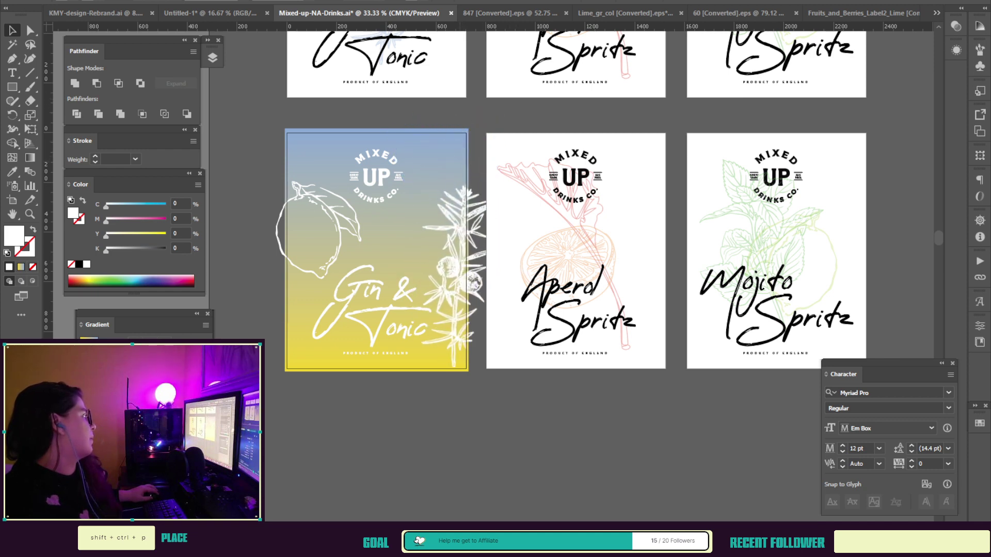
key(ctrl+z)
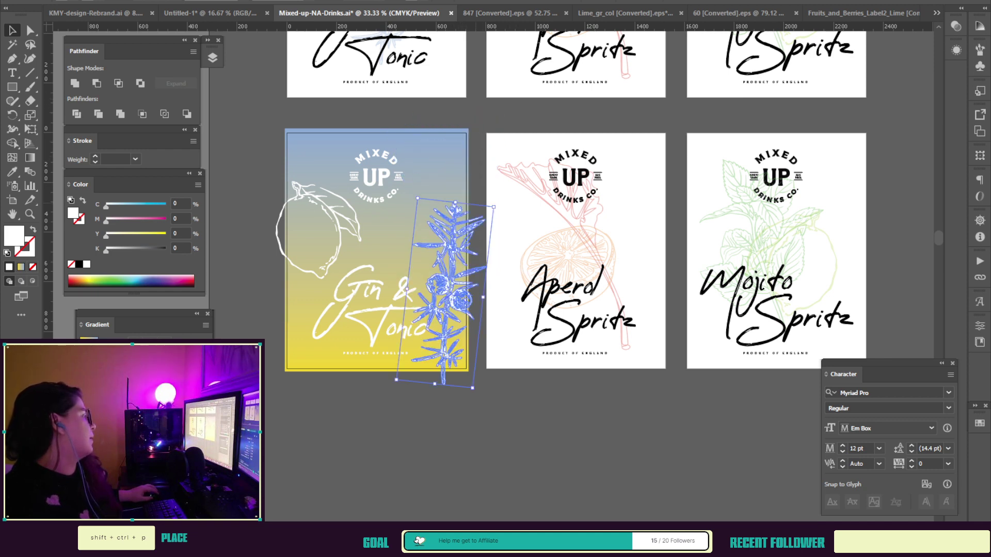
key(ctrl+z)
key(ctrl+z)
key(ctrl+z)
key(ctrl+z)
key(ctrl+z)
key(ctrl+z)
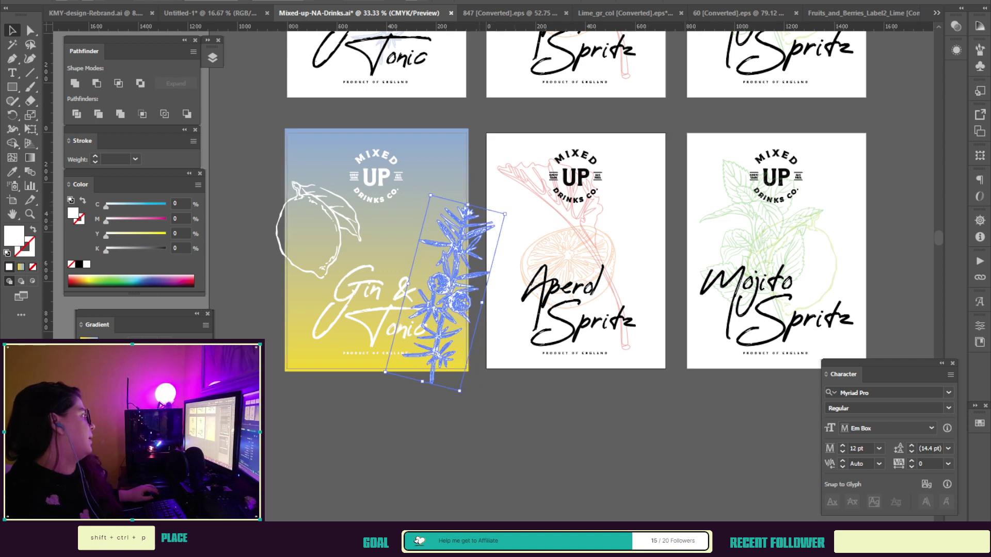
key(ctrl+z)
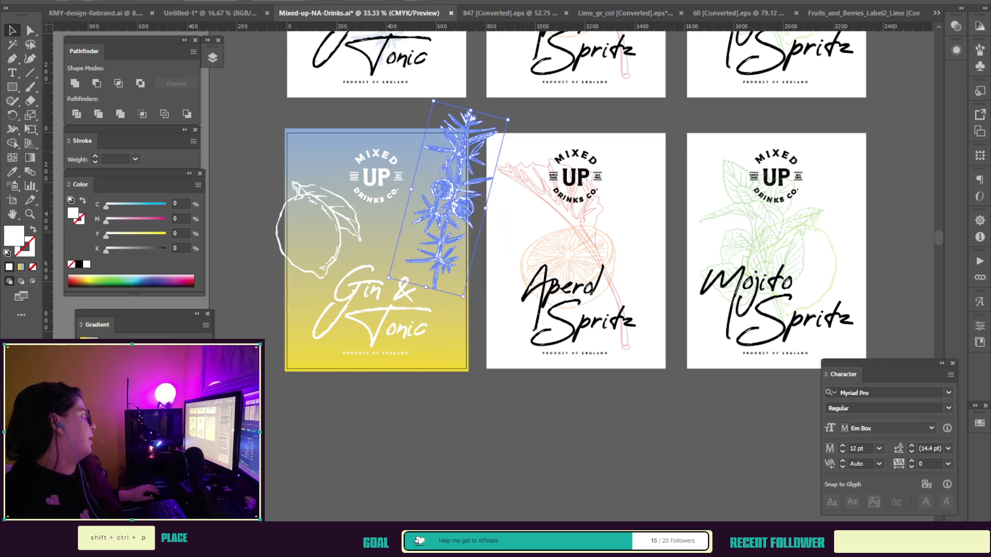
Step: Lower the opacity of the lemon and juniper drawings together to make them semi-transparent
key(ctrl+z)
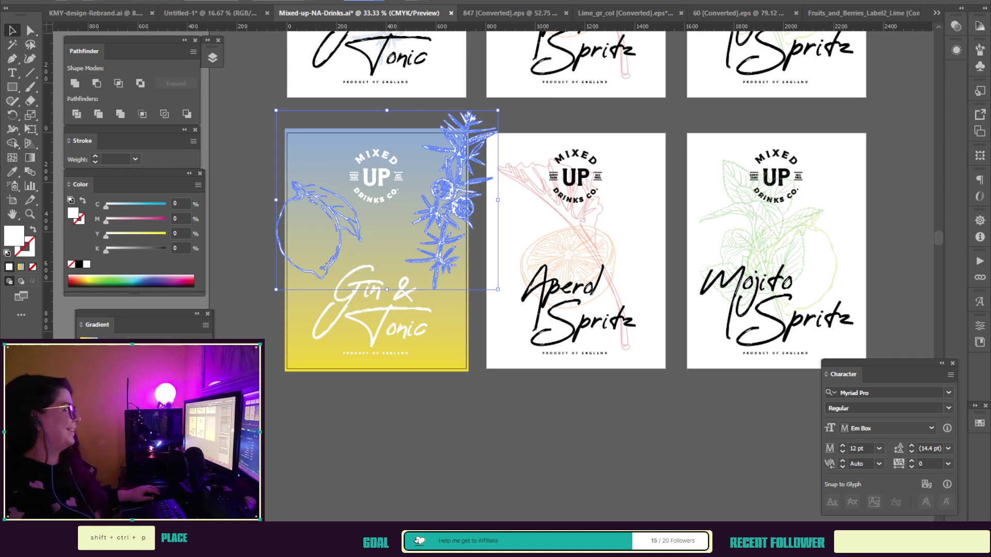
key(ctrl+z)
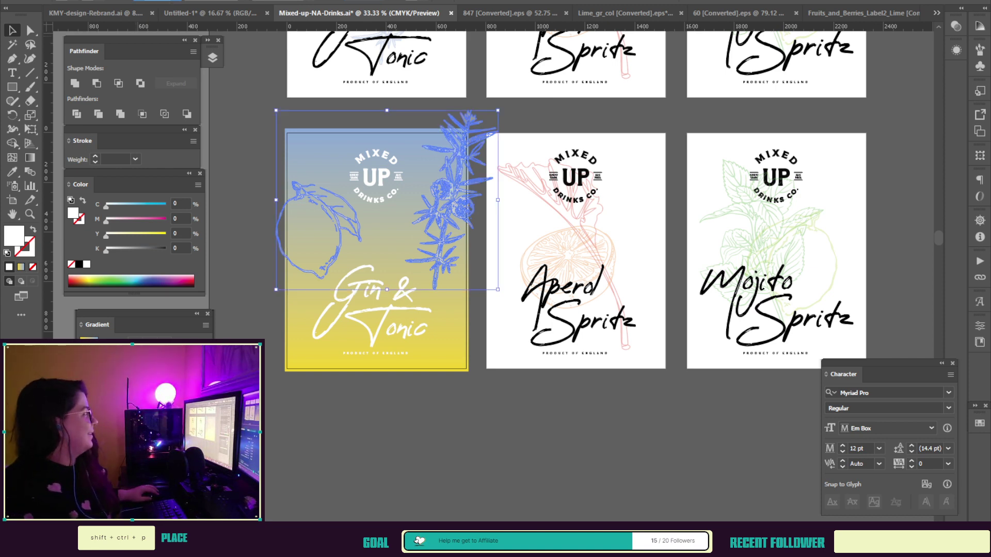
click(246, 206)
Step: Try the lemon centred between the logo and the Gin & Tonic lettering, with the juniper sprig moved below the label
drag(339, 238, 377, 260)
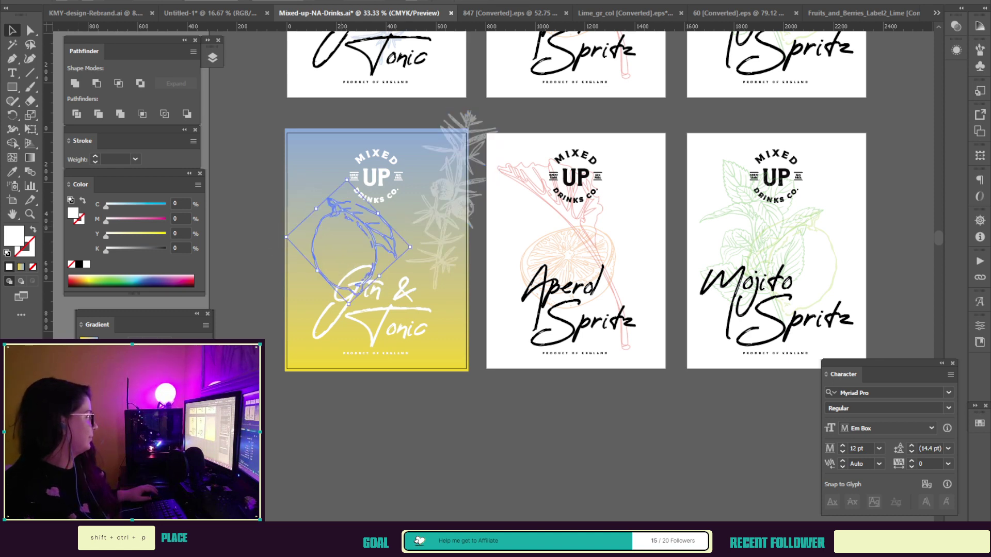
key(ctrl+z)
key(ctrl+z)
key(ctrl+z)
drag(419, 207, 492, 407)
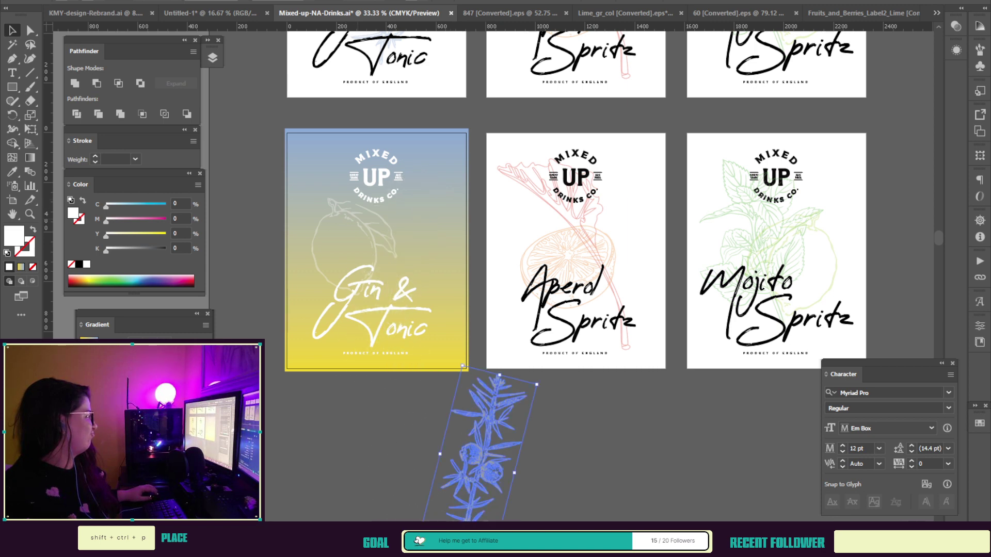
Step: Move the lemon below the gradient label and place the juniper sprig back on it, just right of centre behind the lettering
key(ctrl+z)
key(ctrl+z)
key(ctrl+z)
key(ctrl+z)
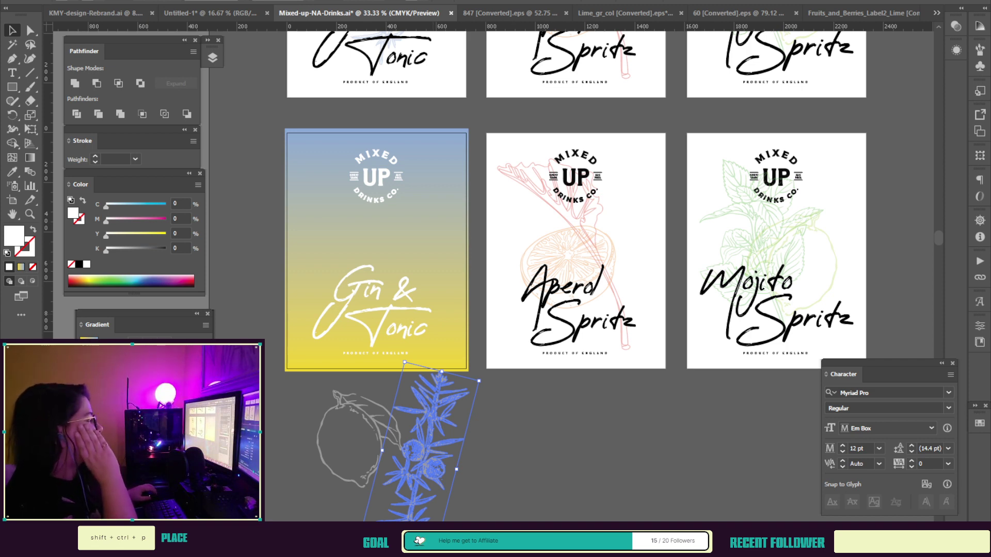
key(ctrl+z)
key(ctrl+z)
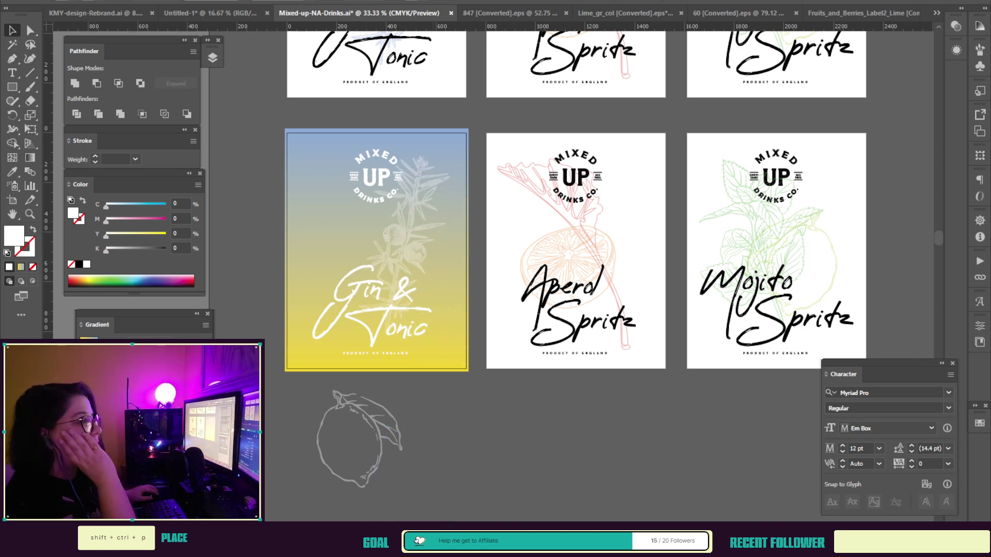
Step: Place the semi-transparent lemon left of the logo on the Gin & Tonic label, with the juniper sprig along the right side
key(ctrl+z)
key(ctrl+shift+z)
key(ctrl+shift+z)
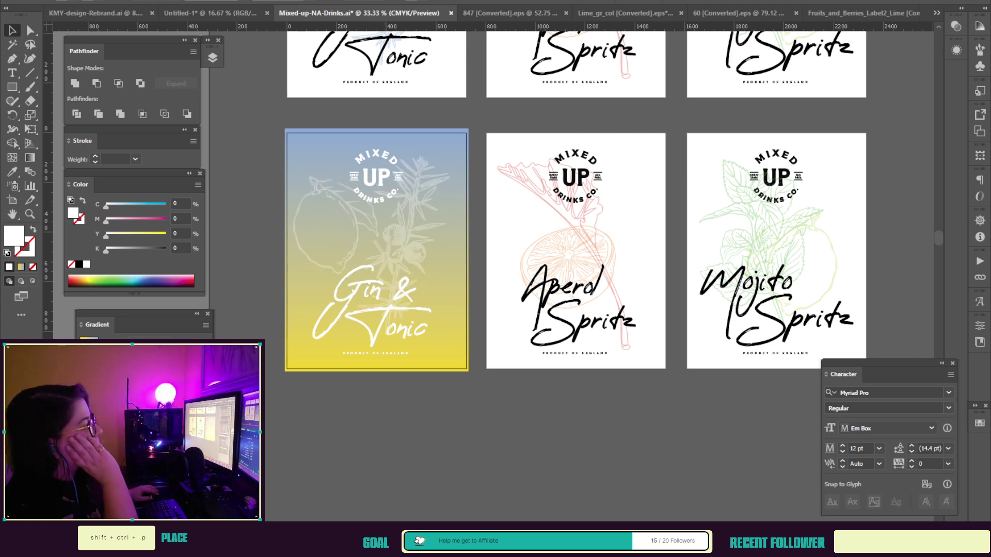
key(ctrl+z)
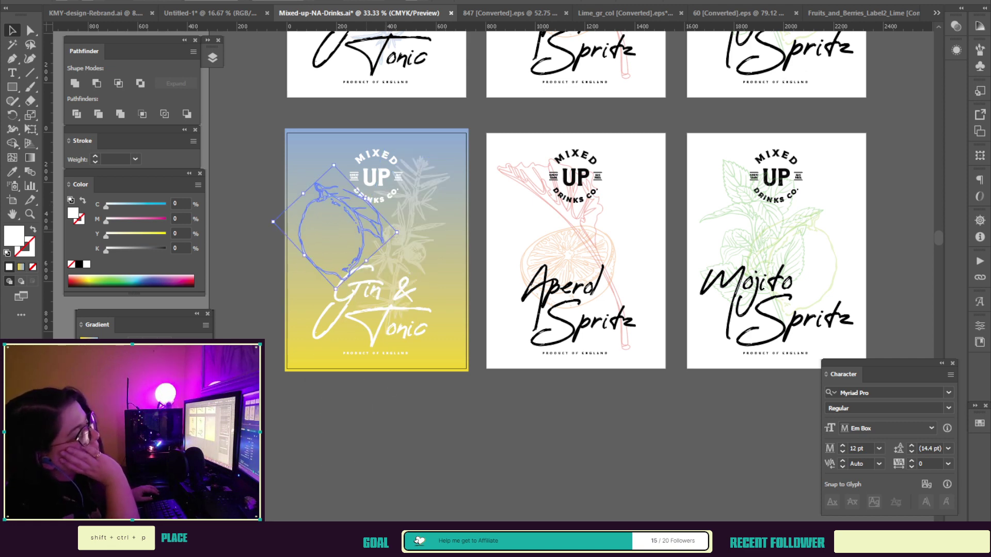
mouse_move(415, 253)
mouse_down()
mouse_move(435, 258)
mouse_move(426, 255)
mouse_up()
key(ctrl+shift+z)
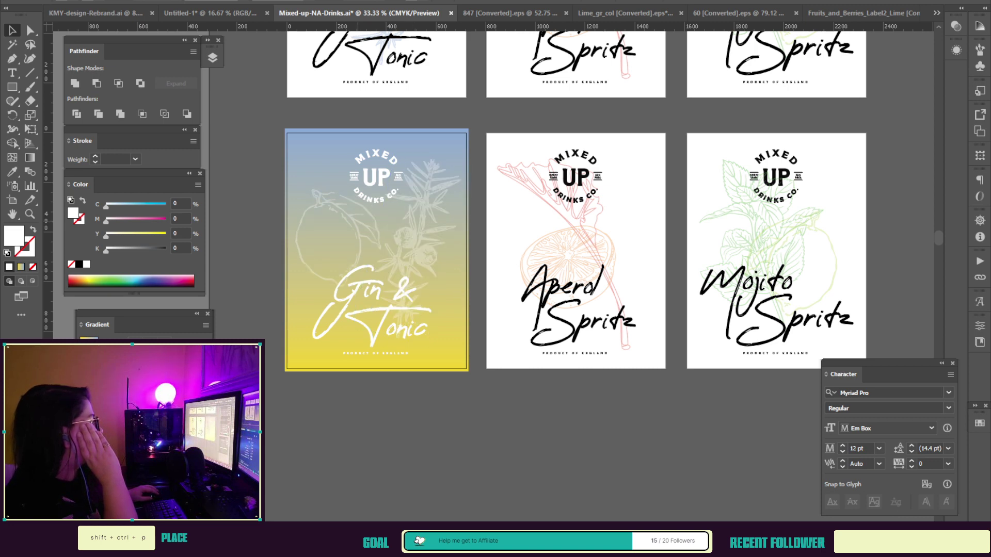
key(ctrl+shift+z)
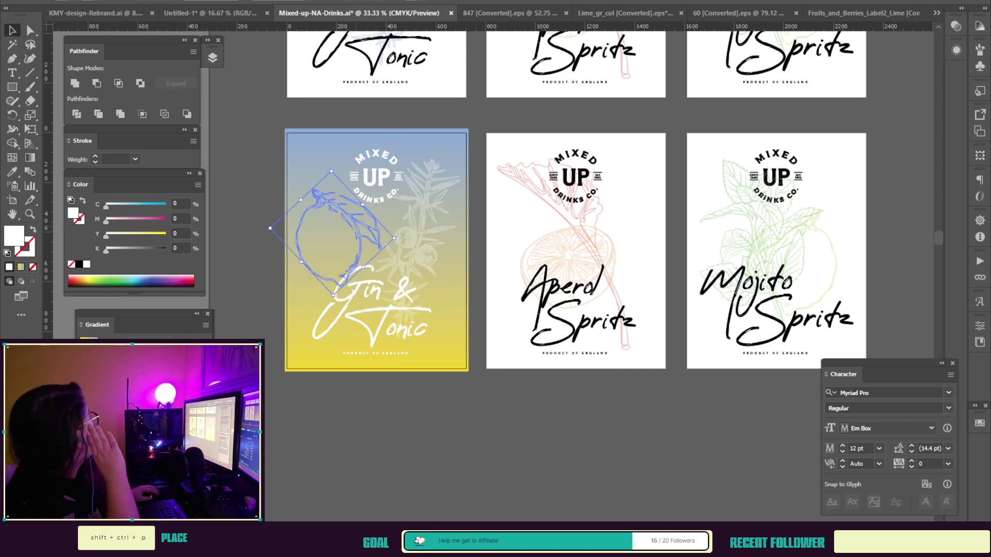
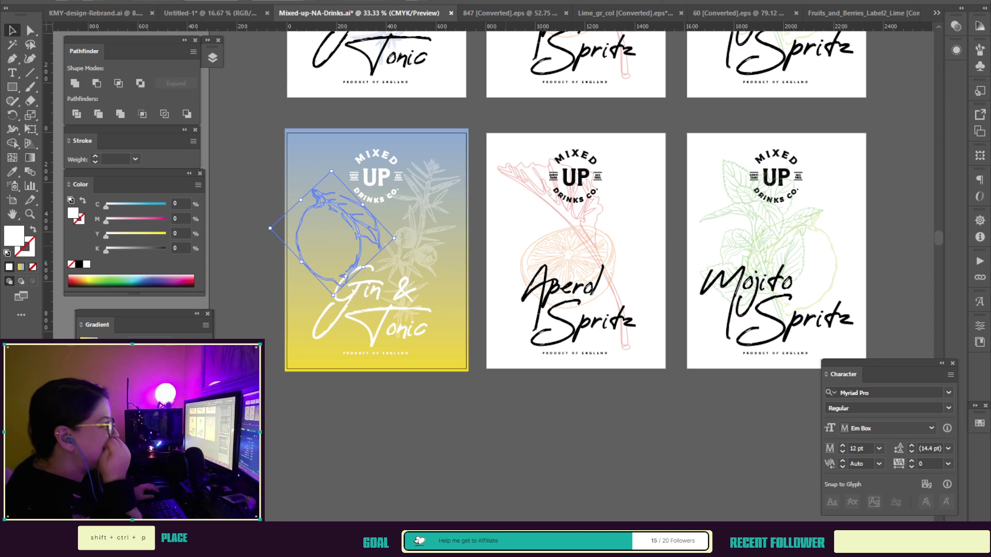
key(ctrl+z)
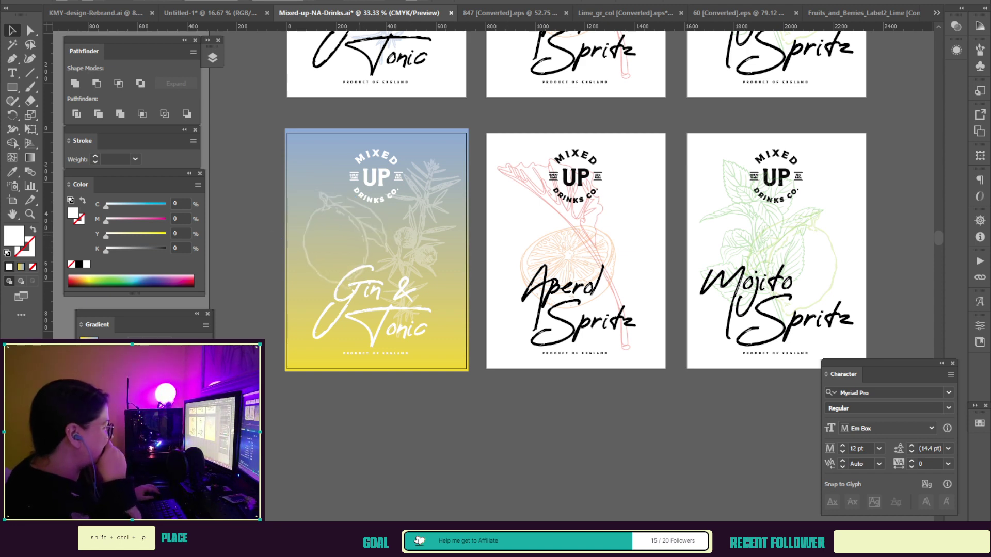
drag(333, 222, 339, 211)
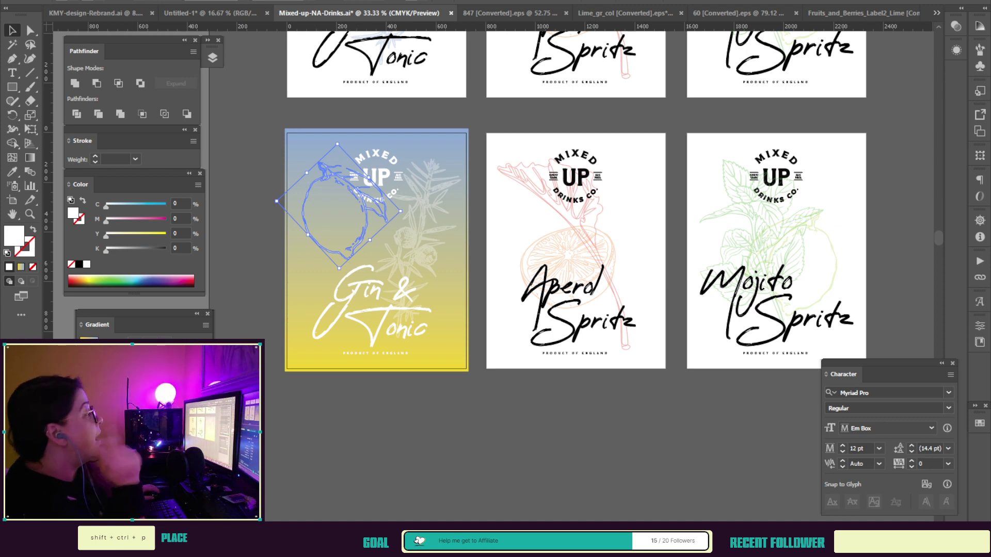
Step: Rotate the Gin & Tonic, Aperol Spritz and Mojito Spritz lettering slightly counter-clockwise on the lower-row labels
click(405, 295)
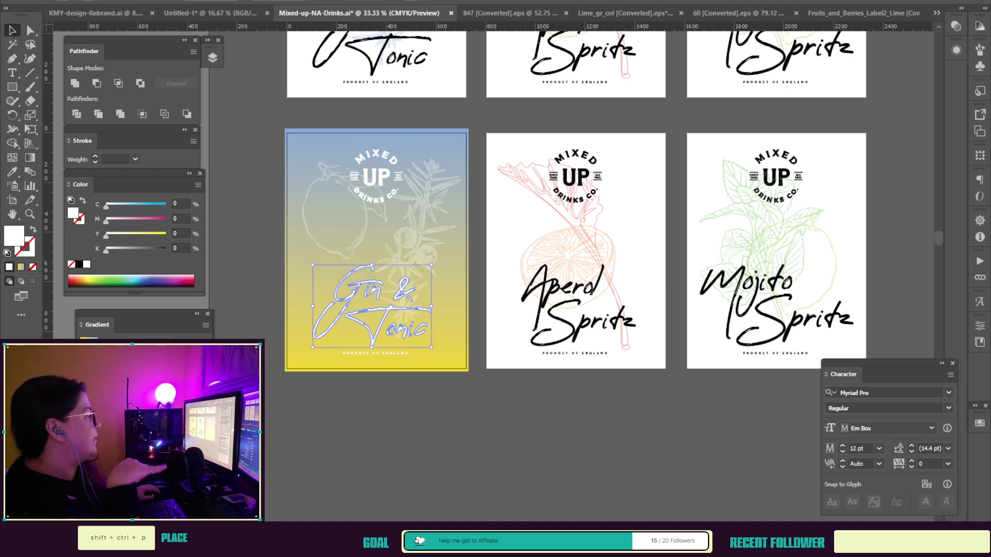
drag(436, 352, 442, 343)
click(508, 330)
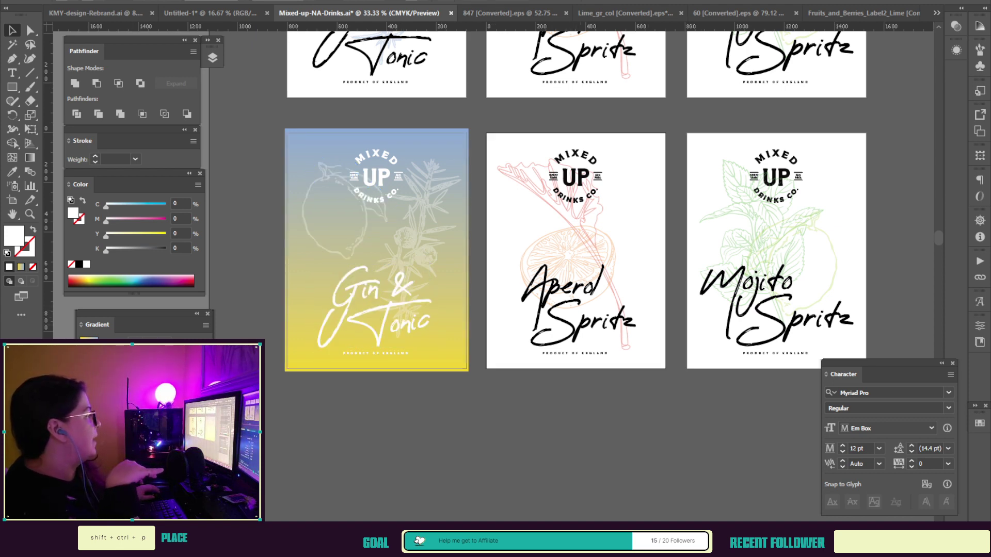
click(570, 327)
drag(640, 351, 646, 342)
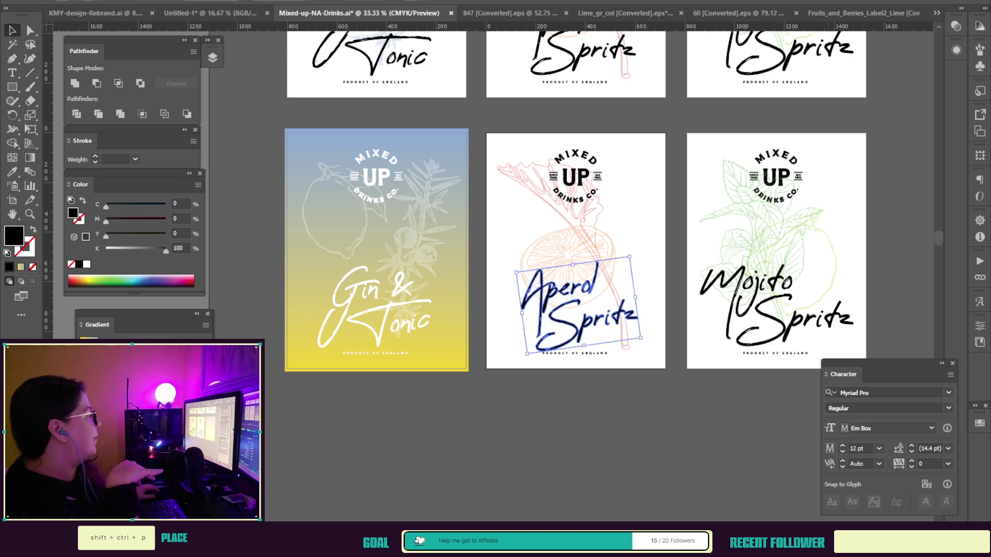
click(775, 326)
drag(857, 351, 862, 340)
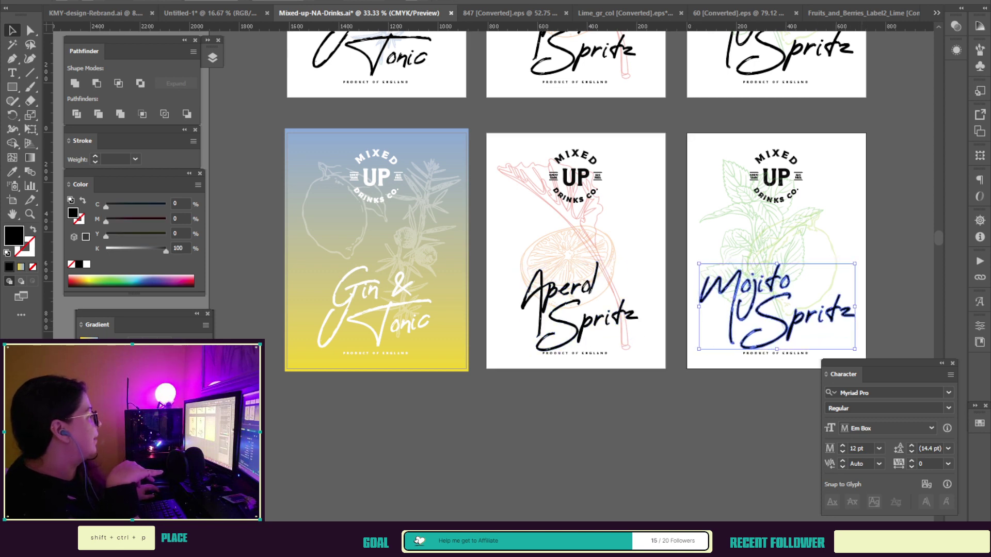
click(899, 321)
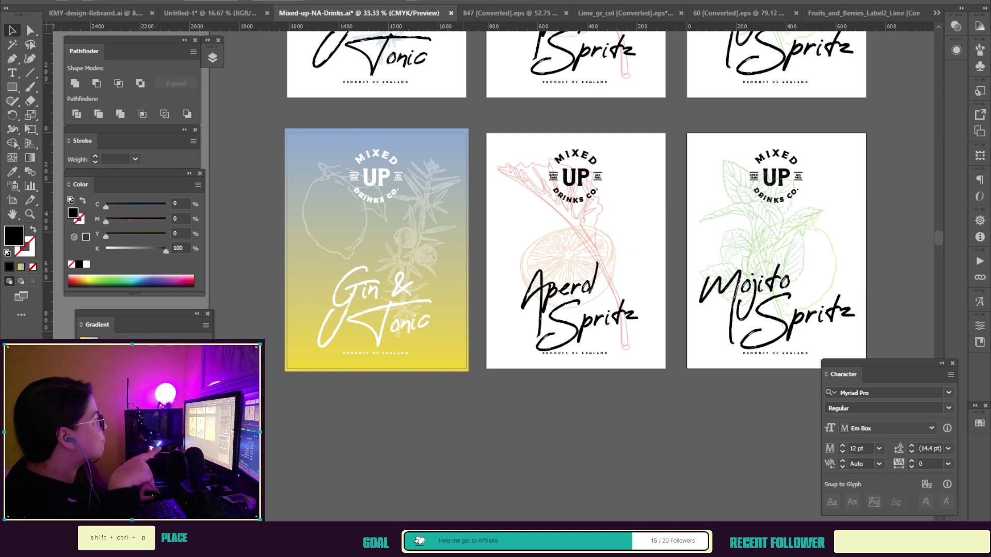
Step: Move the white lemon and juniper drawings together straight down below the gradient Gin & Tonic label
click(420, 222)
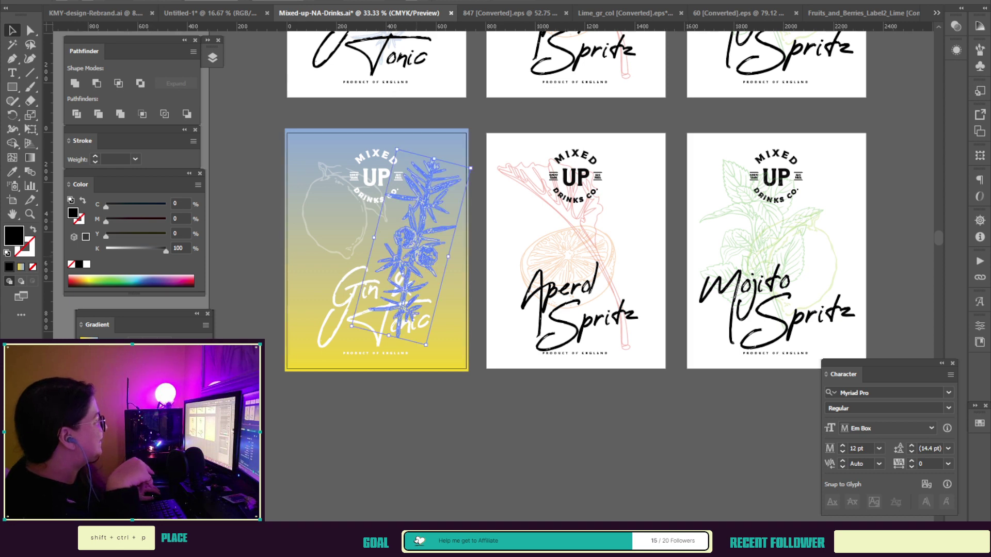
shift+click(366, 227)
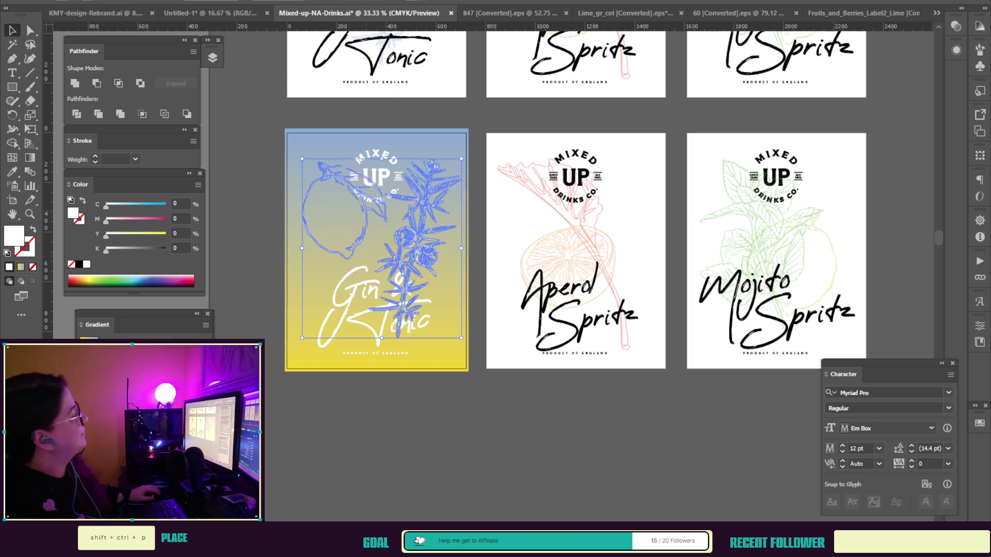
drag(366, 227, 366, 472)
Step: Replace the Gin & Tonic background gradient with the solid blue sampled from the swatch above the labels
click(376, 242)
key(i)
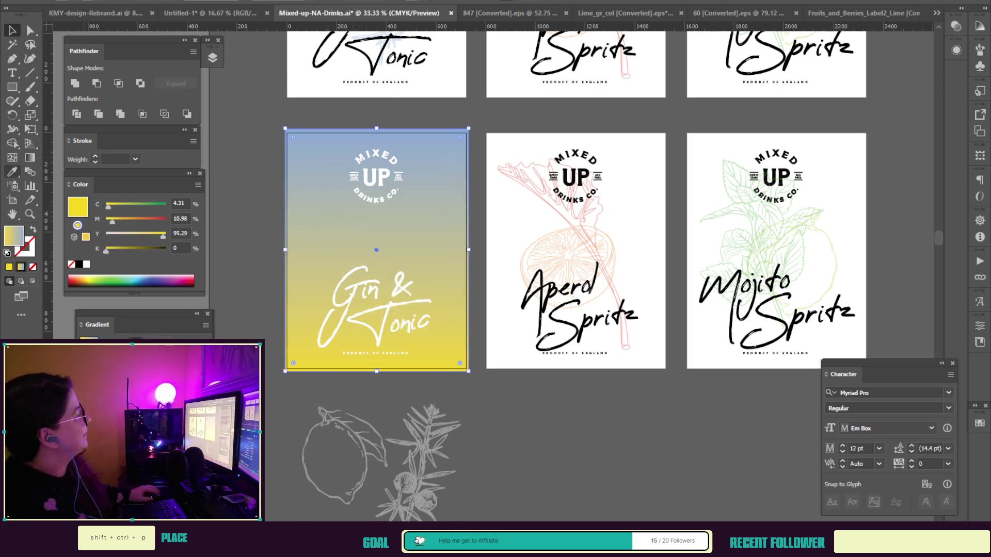
scroll(376, 242, up, 10)
scroll(575, 276, up, 3)
click(370, 88)
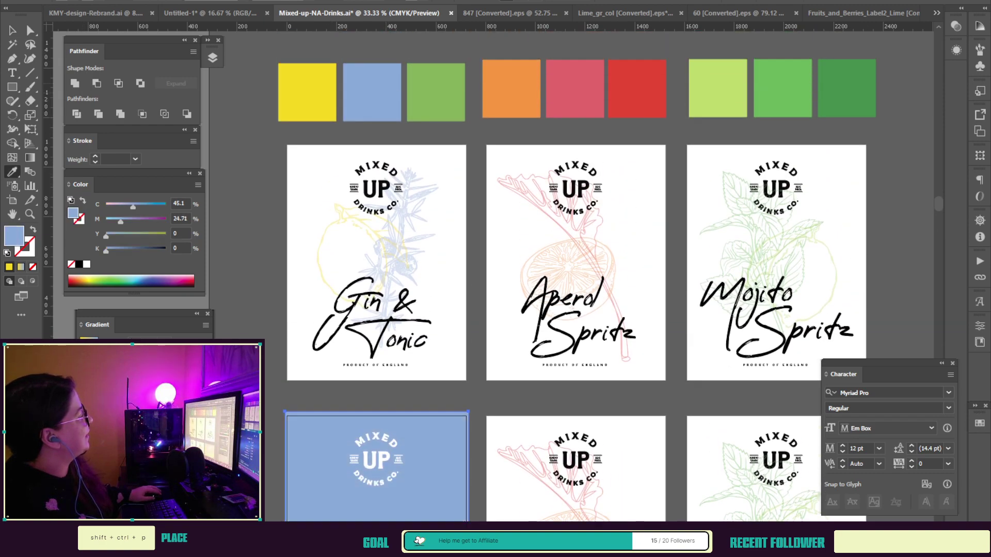
scroll(576, 276, down, 5)
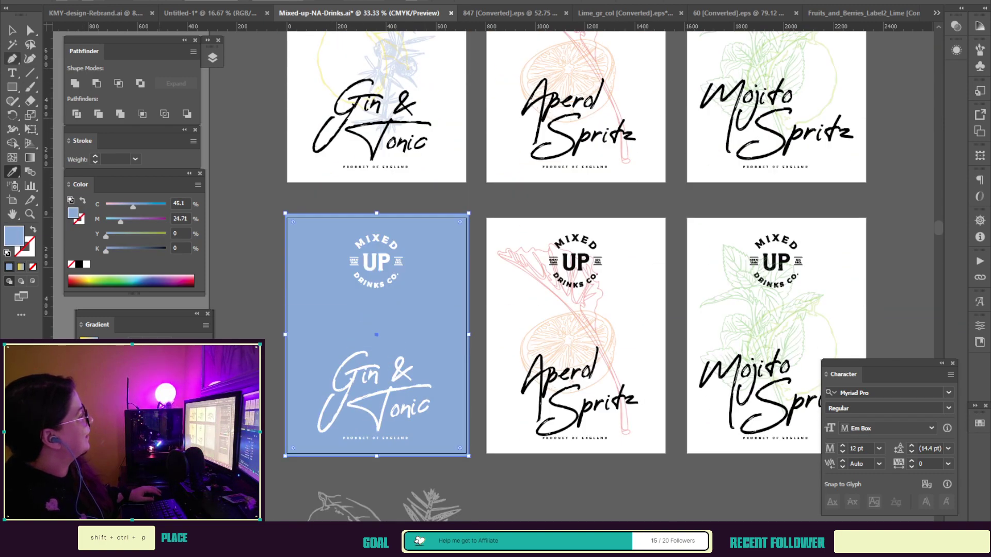
Step: Move the orange slice and red rhubarb drawings together straight down below the lower Aperol Spritz label
key(v)
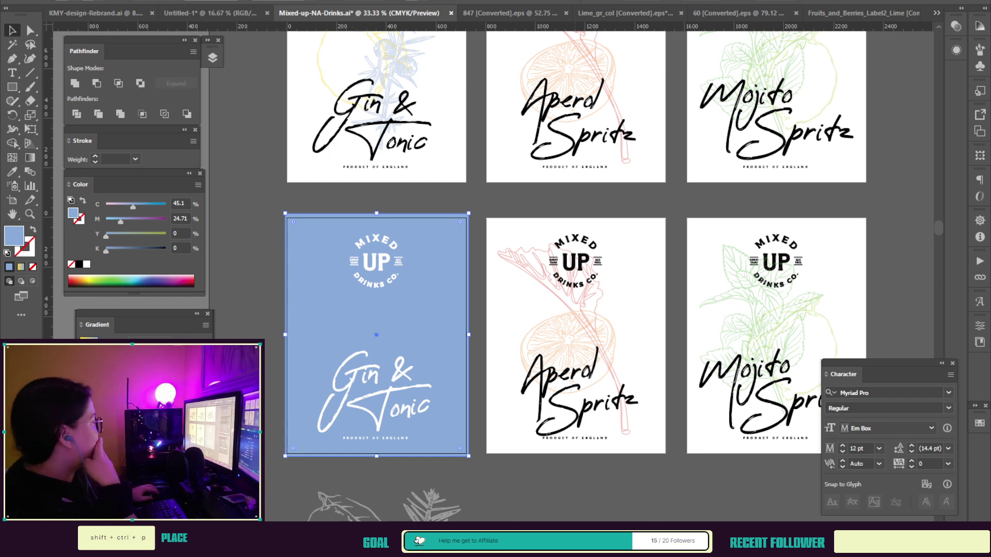
click(568, 340)
shift+click(614, 373)
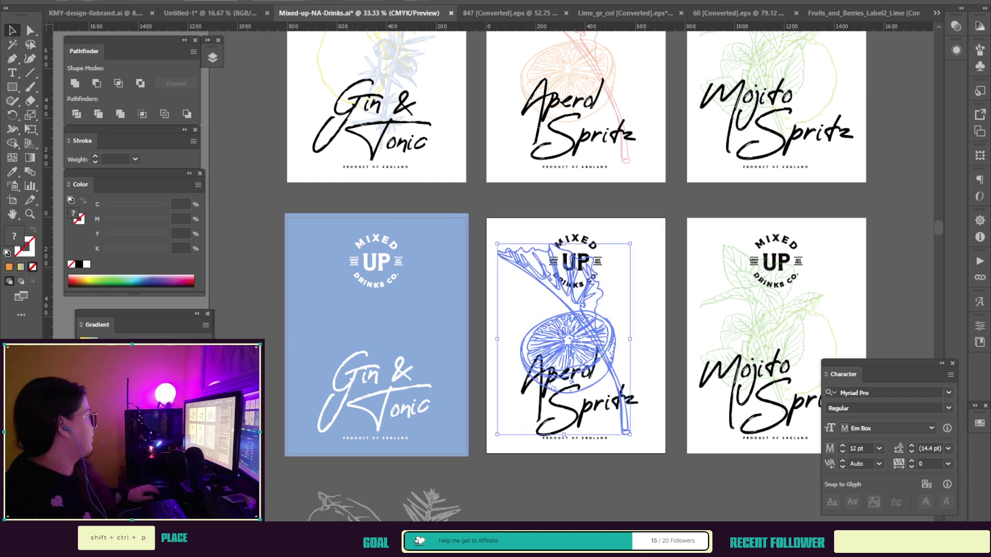
drag(540, 510, 557, 271)
click(614, 372)
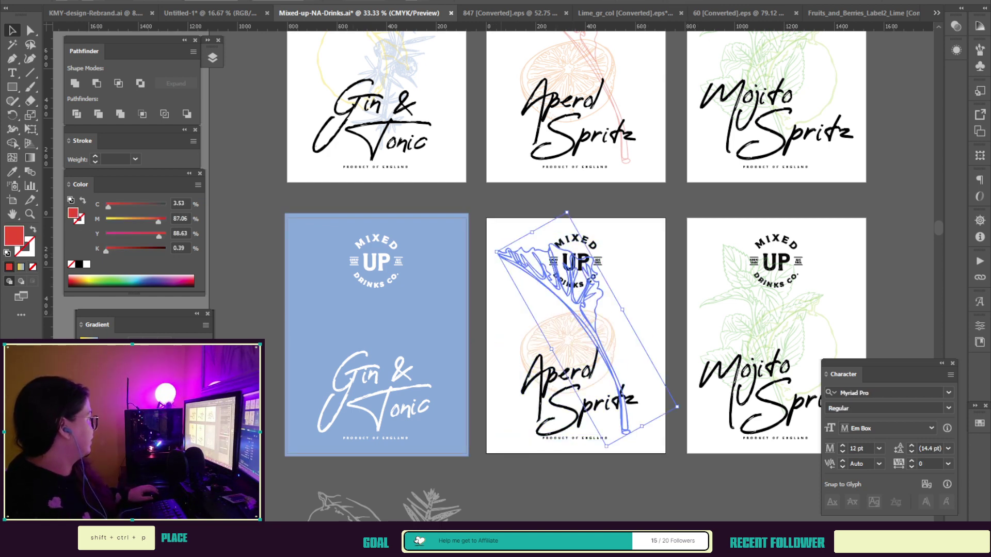
click(593, 356)
click(573, 345)
shift+click(589, 305)
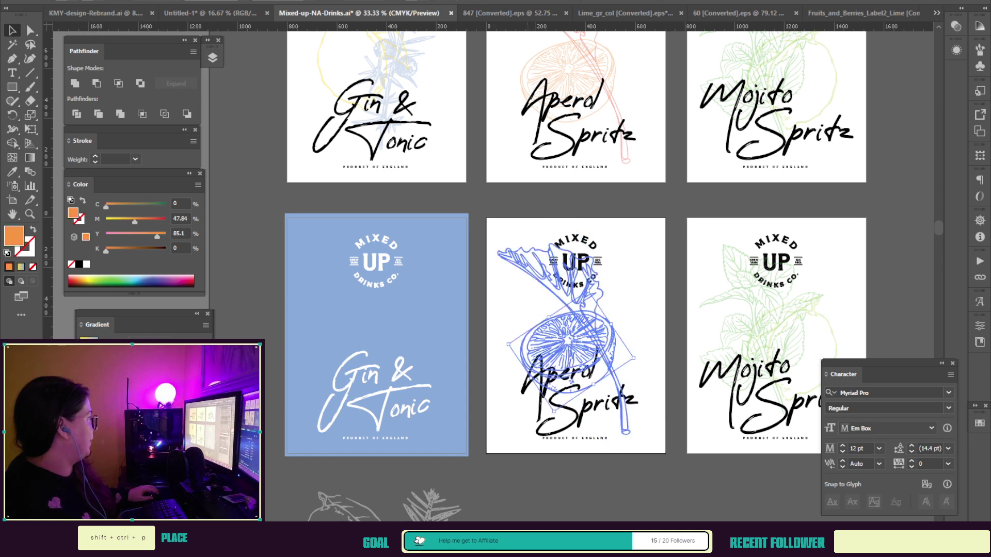
drag(589, 306, 589, 517)
Step: Copy the blue background onto the lower Aperol Spritz label and fill the copy with the pinkish-red swatch colour
click(412, 320)
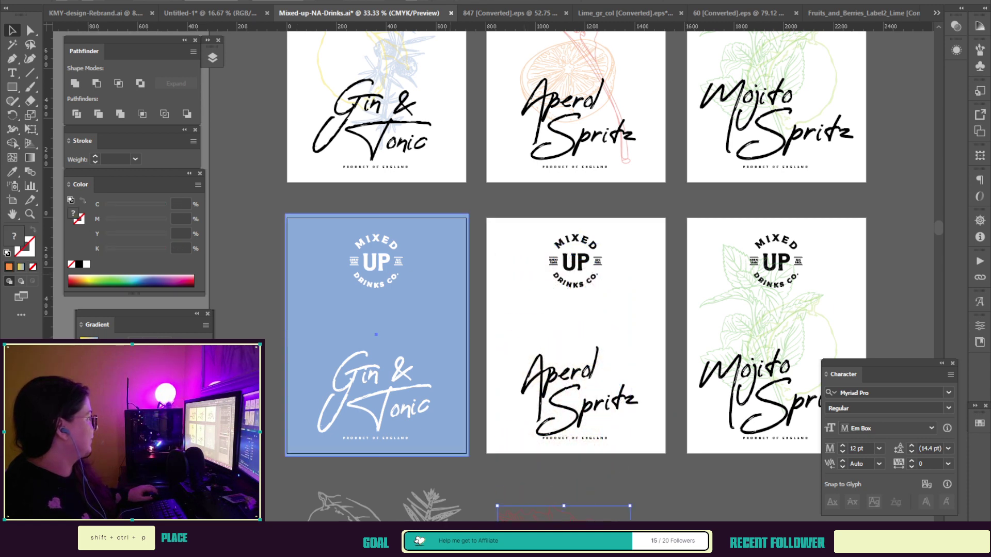
drag(413, 320, 612, 320)
key(i)
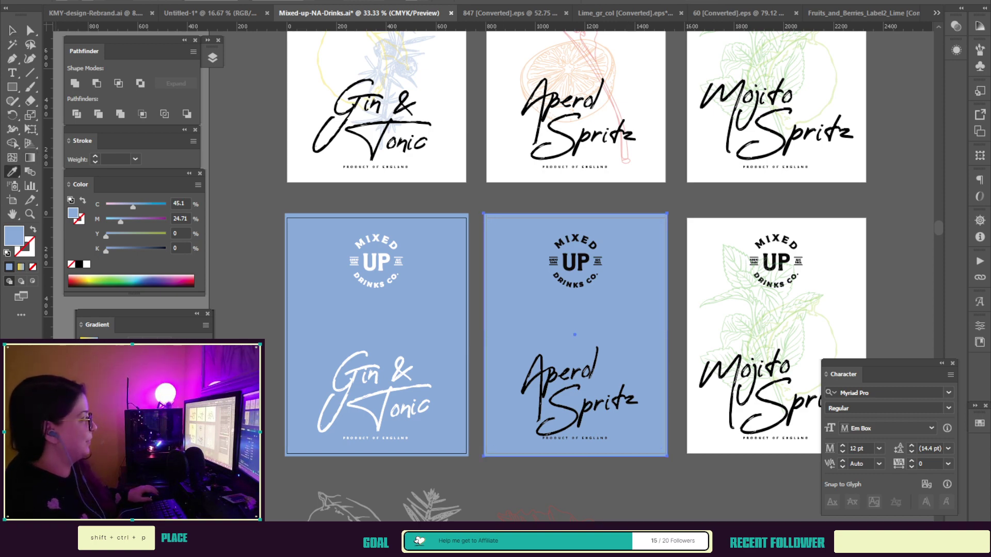
scroll(576, 278, up, 5)
click(574, 130)
scroll(576, 309, down, 5)
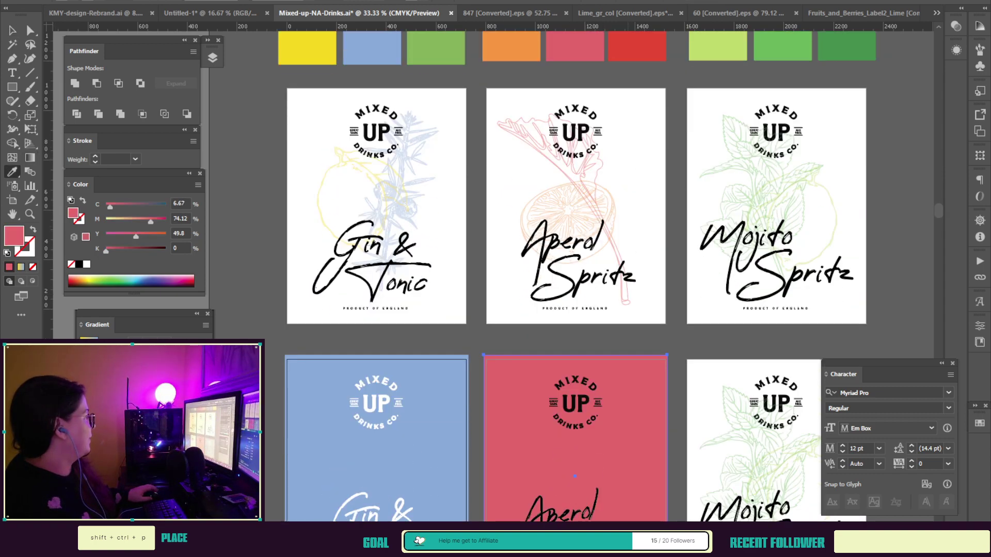
Step: Copy the pinkish-red background onto the lower Mojito Spritz label and fill the copy with the light green swatch colour
key(v)
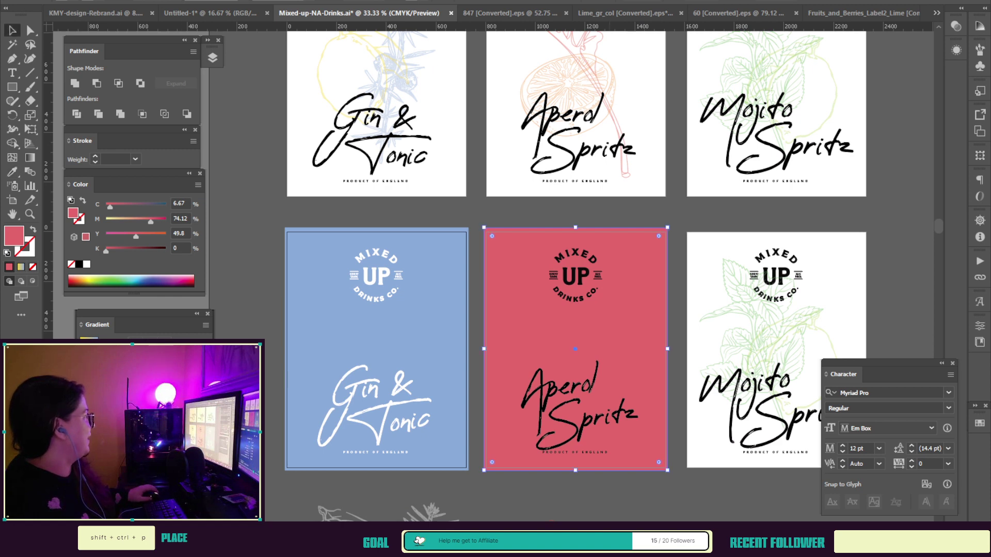
drag(575, 330, 775, 310)
key(i)
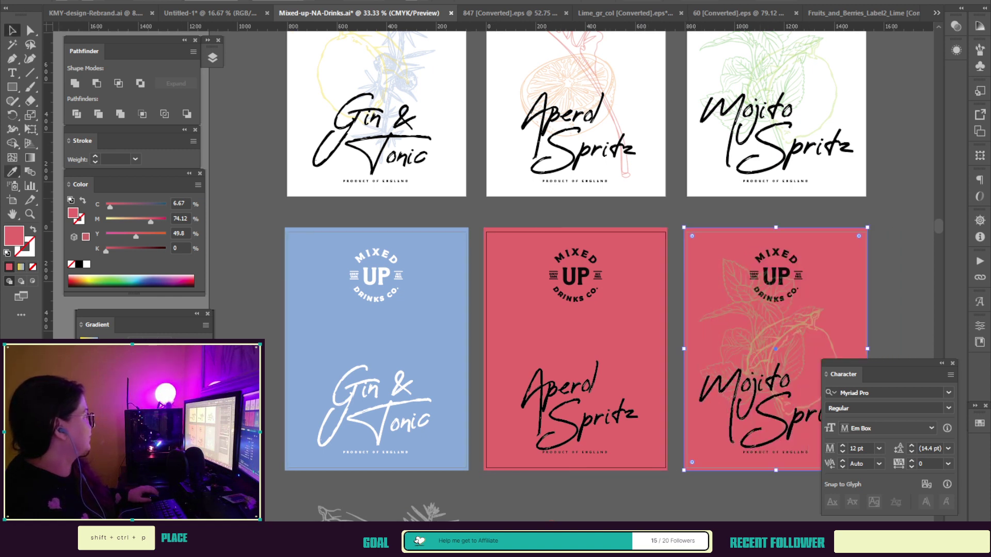
scroll(576, 310, up, 2)
scroll(575, 310, up, 3)
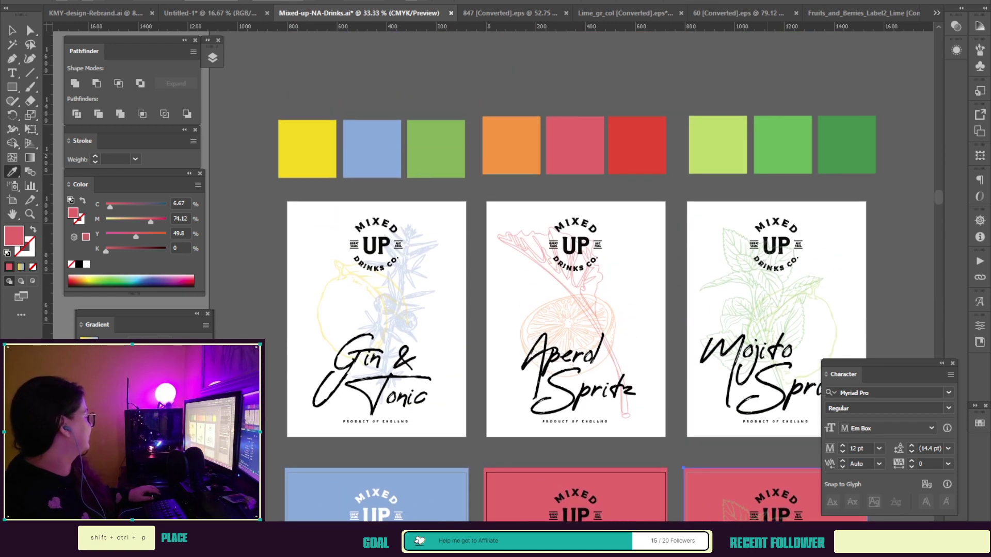
click(717, 145)
scroll(575, 310, down, 4)
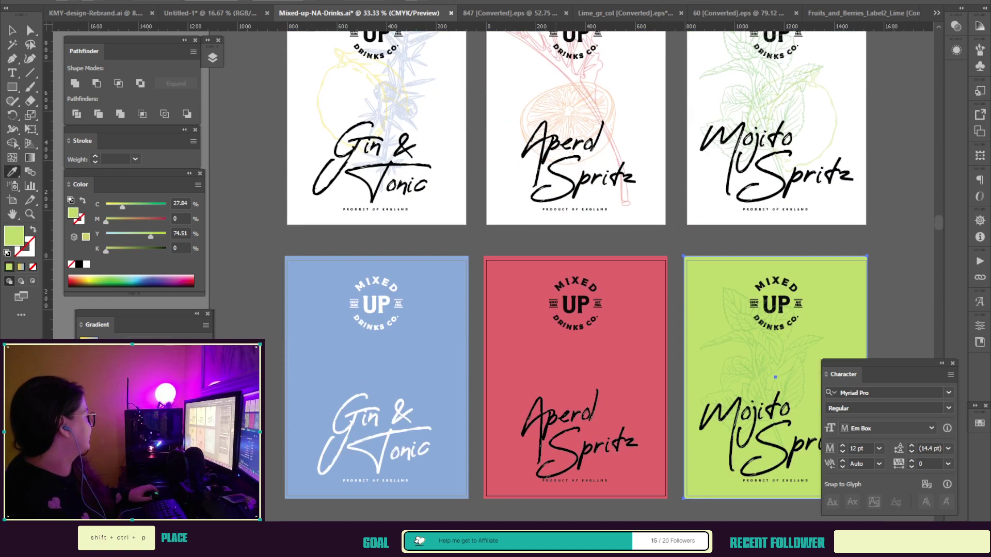
Step: Try the orange swatch colour on the lower Aperol Spritz background, then reapply the pinkish-red swatch
click(12, 31)
click(575, 361)
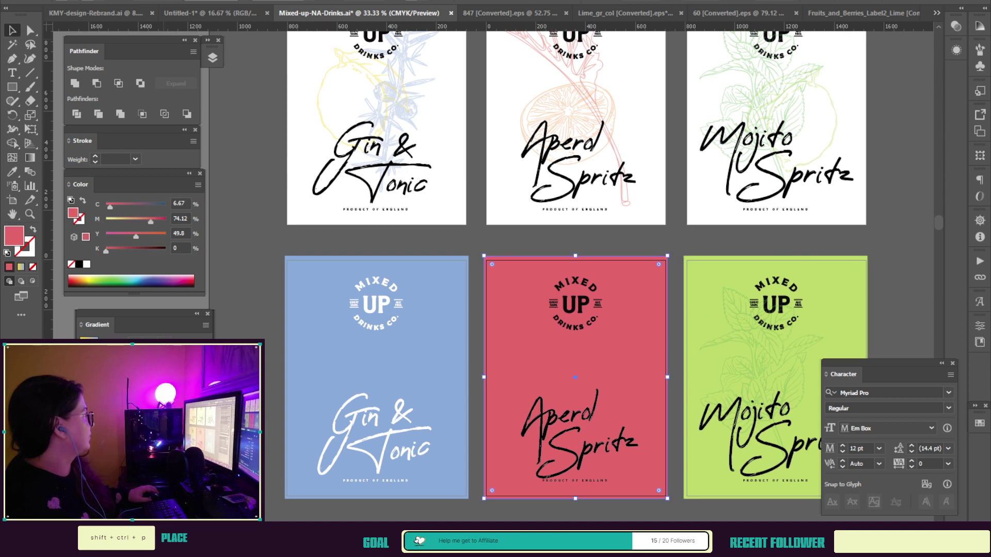
key(i)
scroll(576, 310, up, 3)
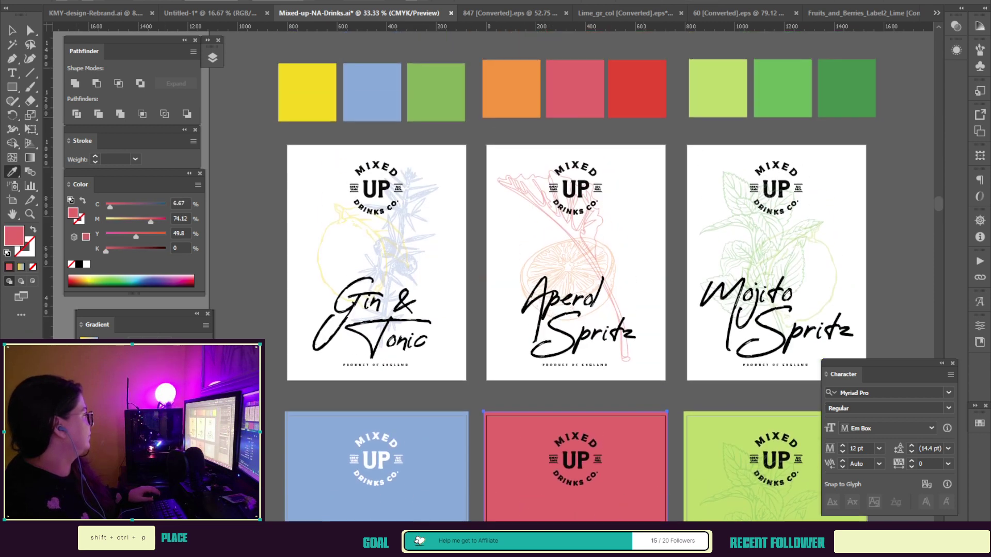
scroll(575, 258, down, 3)
scroll(576, 258, up, 2)
click(511, 67)
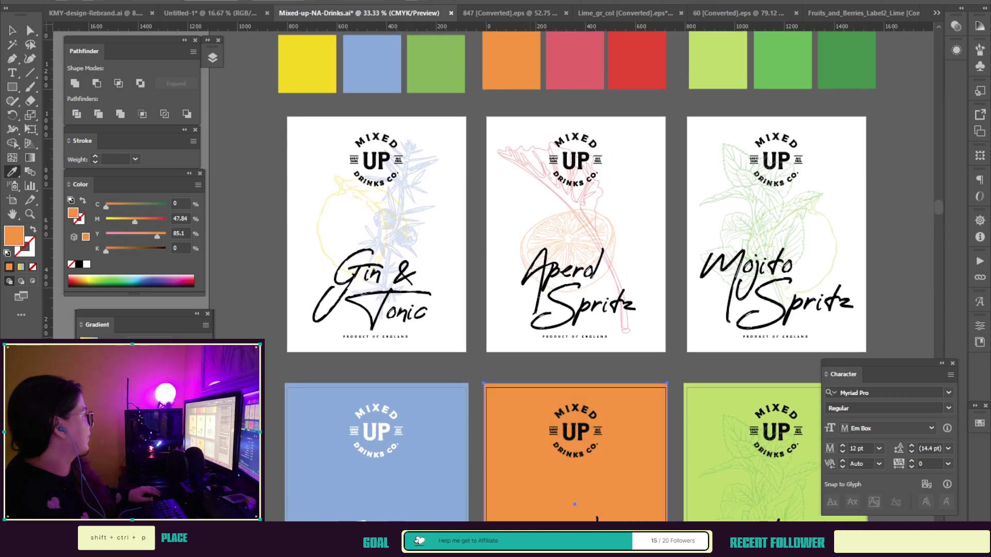
click(574, 62)
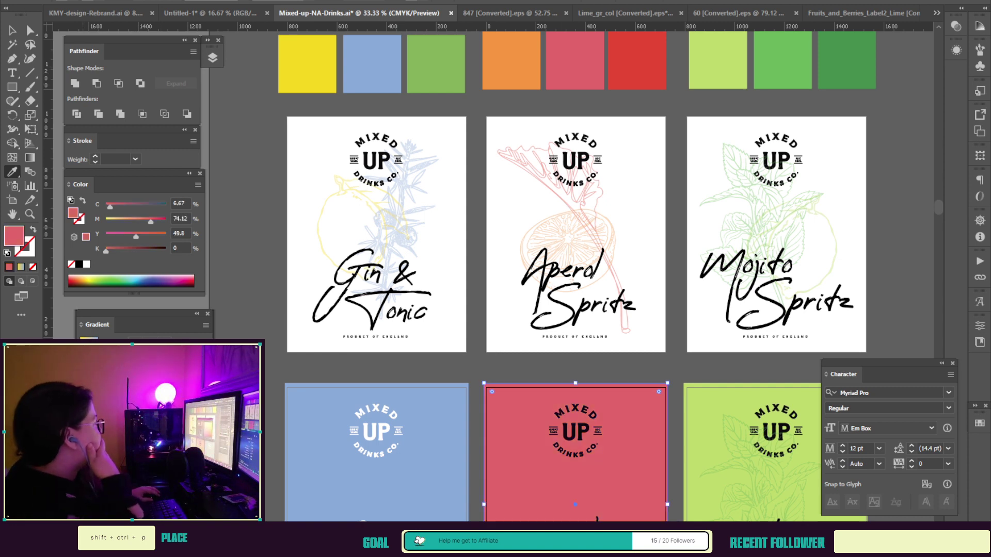
Step: Lower the magenta value of the Aperol Spritz background to 45% for a salmon tone
key(Escape)
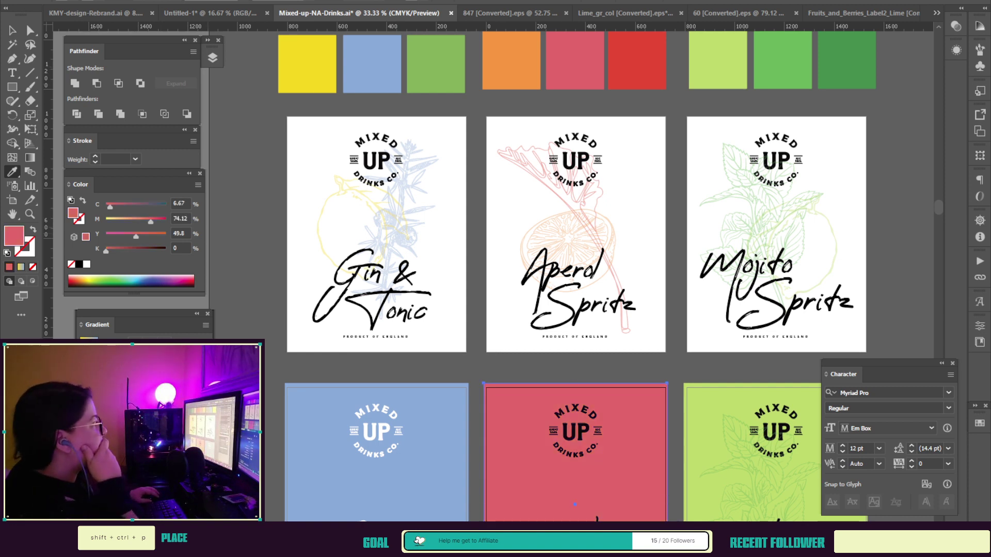
drag(151, 221, 132, 222)
key(v)
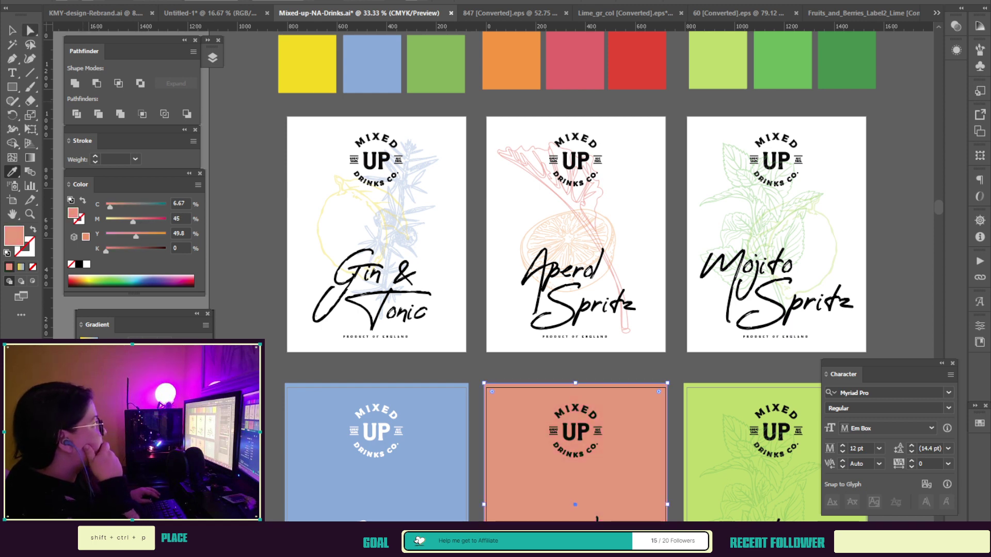
scroll(575, 258, down, 3)
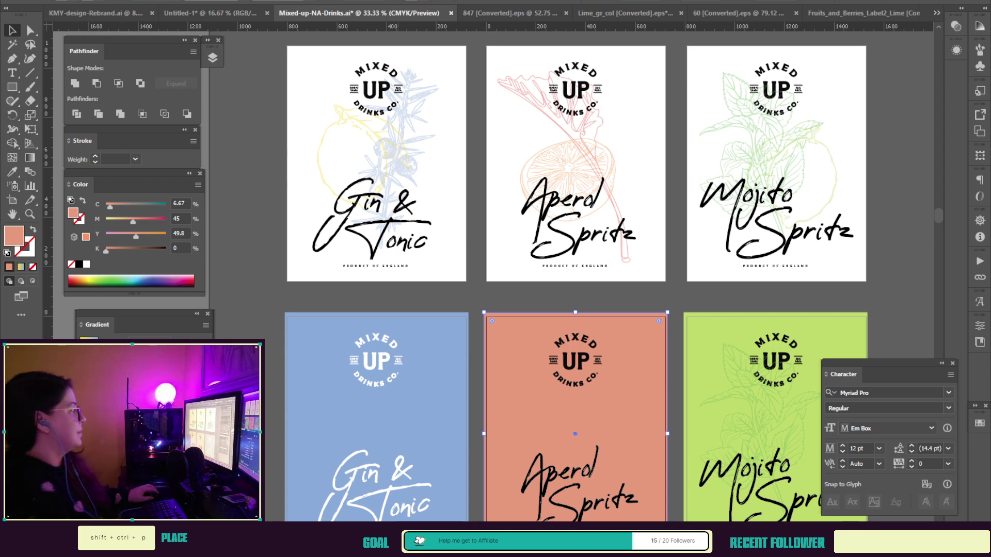
Step: Copy the lemon and juniper artwork from the upper Gin & Tonic label onto the blue label and fill the copy with white
click(319, 151)
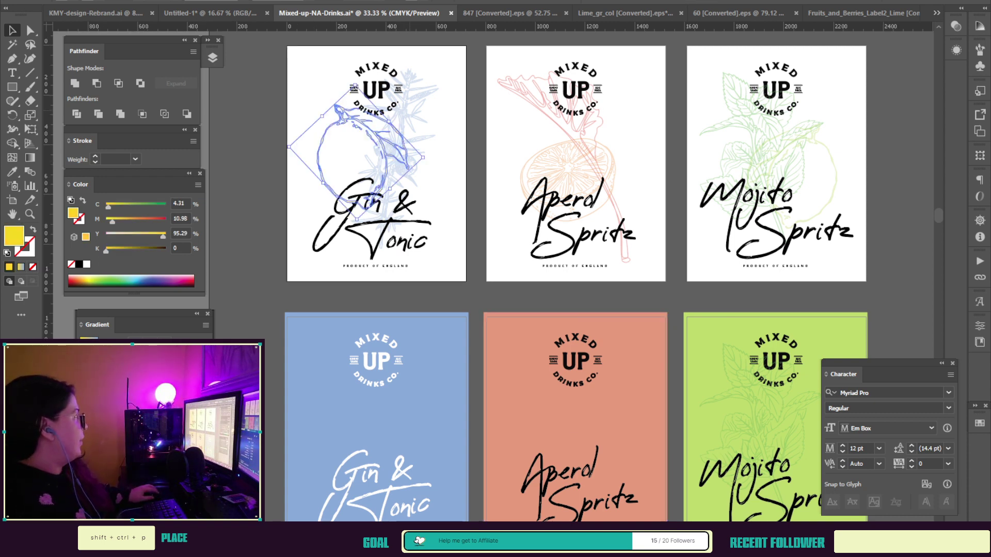
shift+click(397, 150)
mouse_move(398, 150)
mouse_down()
mouse_move(398, 461)
mouse_move(398, 451)
mouse_up()
key(ctrl+shift+v)
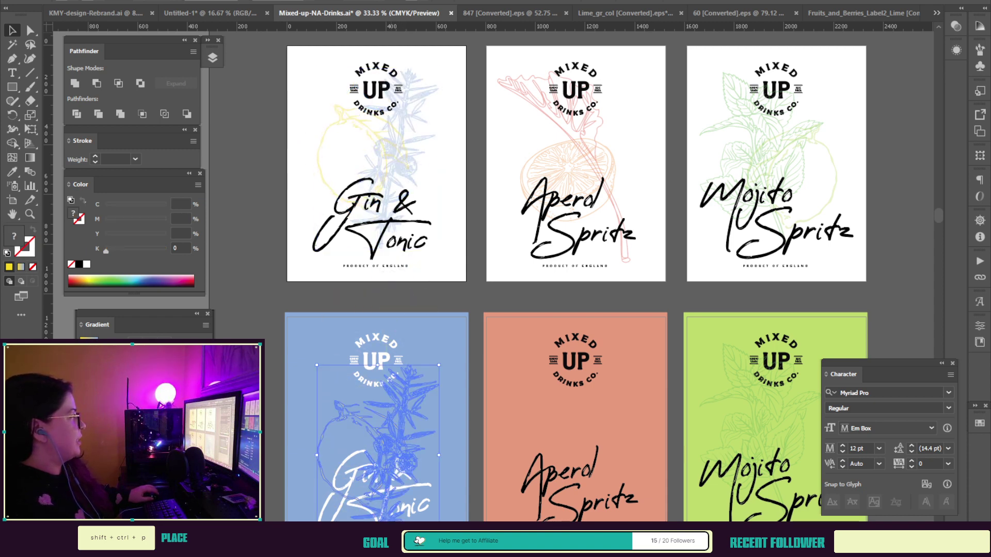
click(61, 1)
click(24, 15)
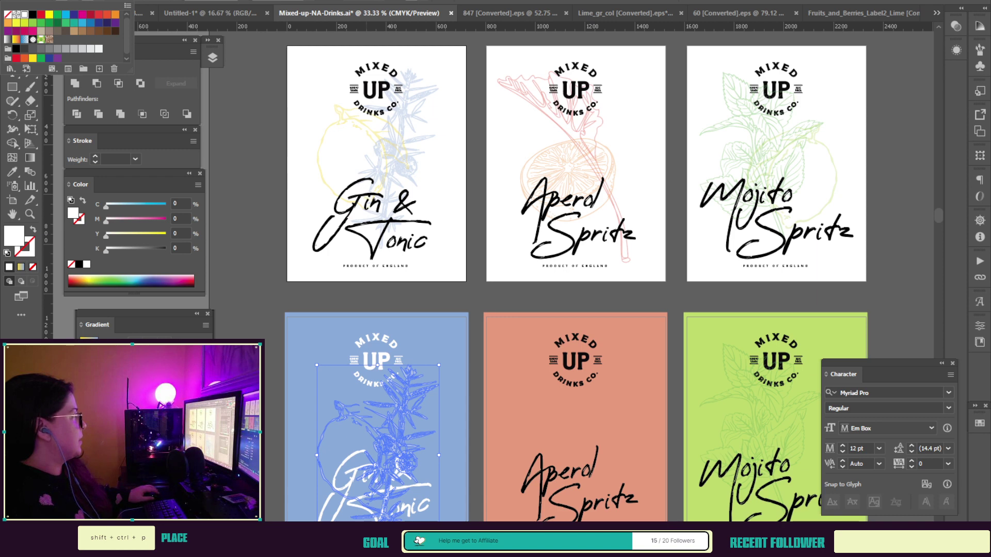
key(Escape)
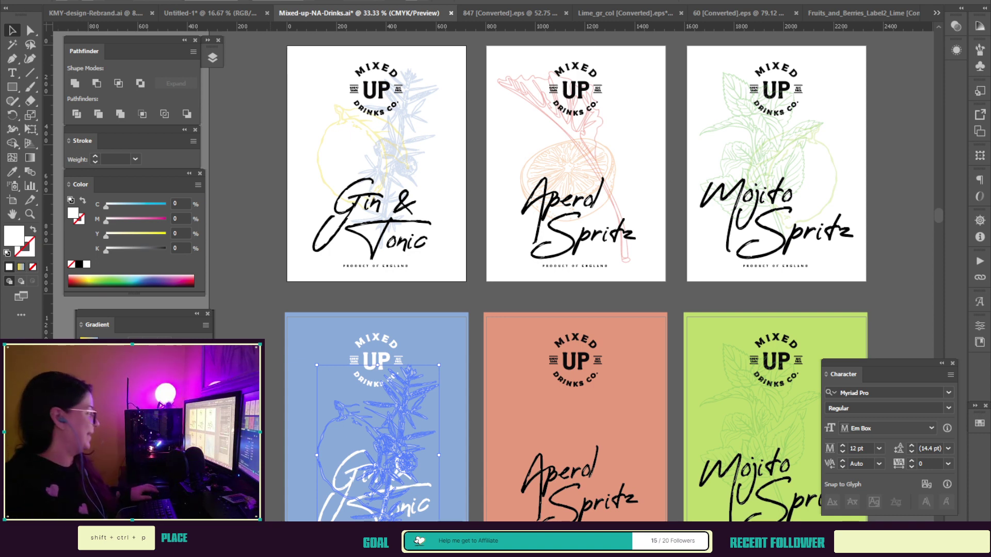
key(ctrl+shift+a)
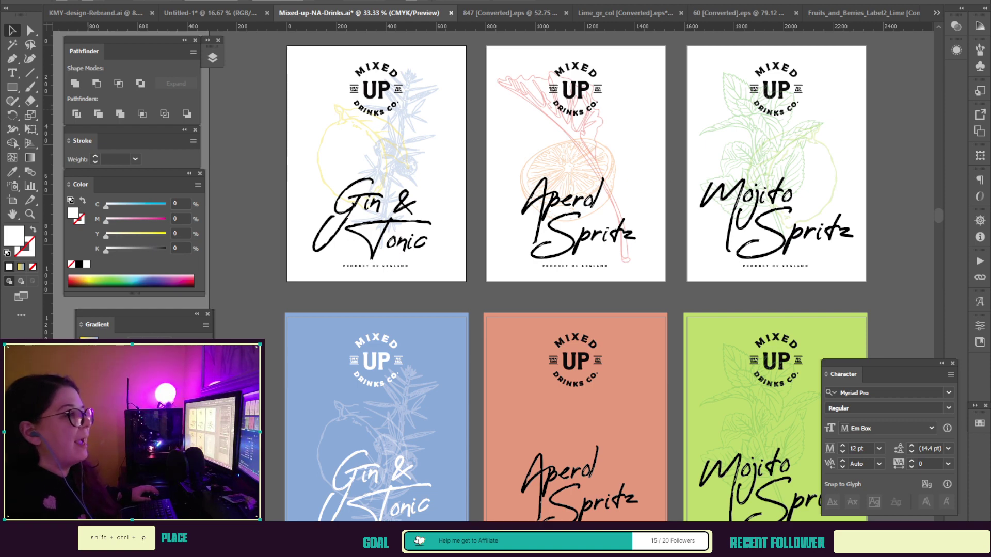
Step: Nudge the white juniper and lemon artwork slightly on the blue Gin & Tonic label
scroll(568, 279, down, 3)
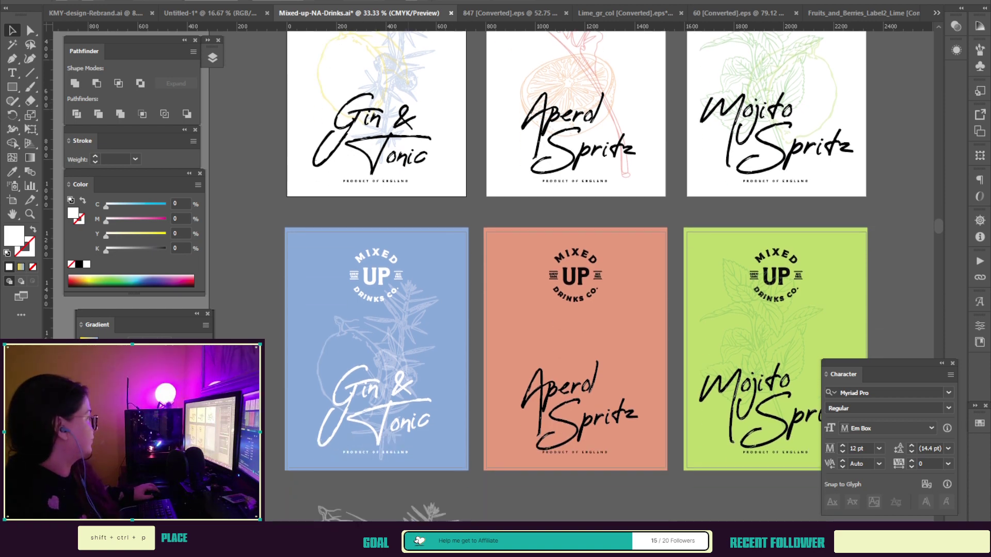
scroll(568, 278, up, 3)
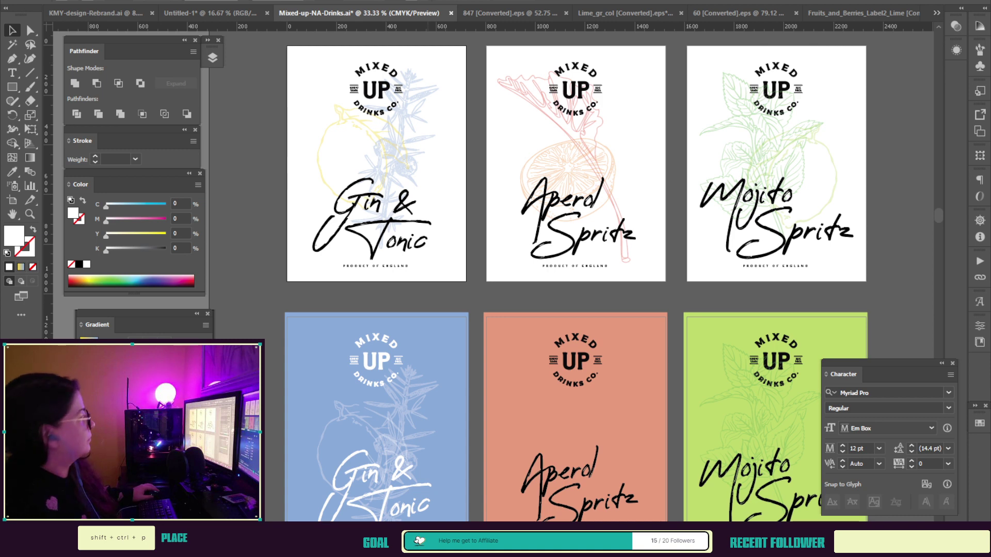
scroll(576, 279, down, 2)
click(575, 495)
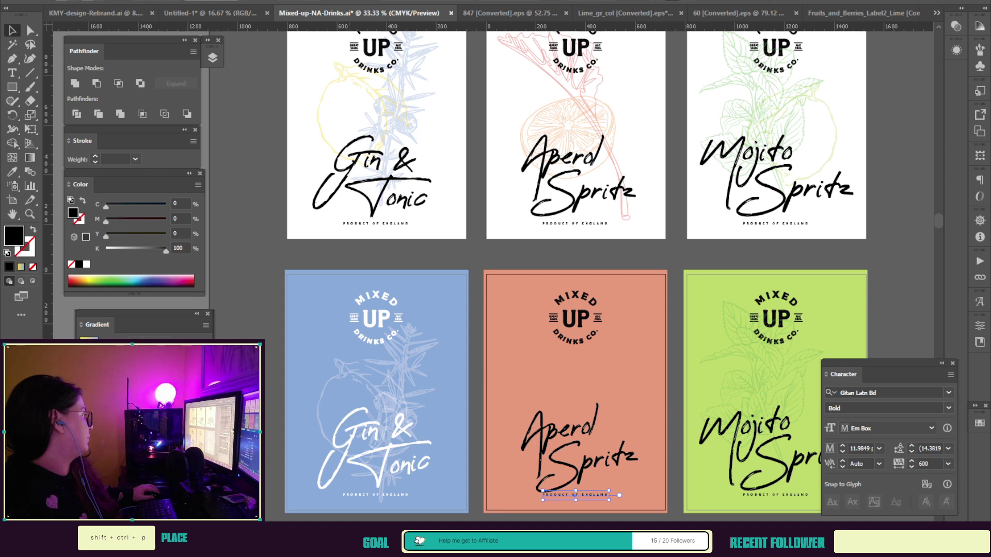
click(381, 394)
drag(407, 361, 379, 358)
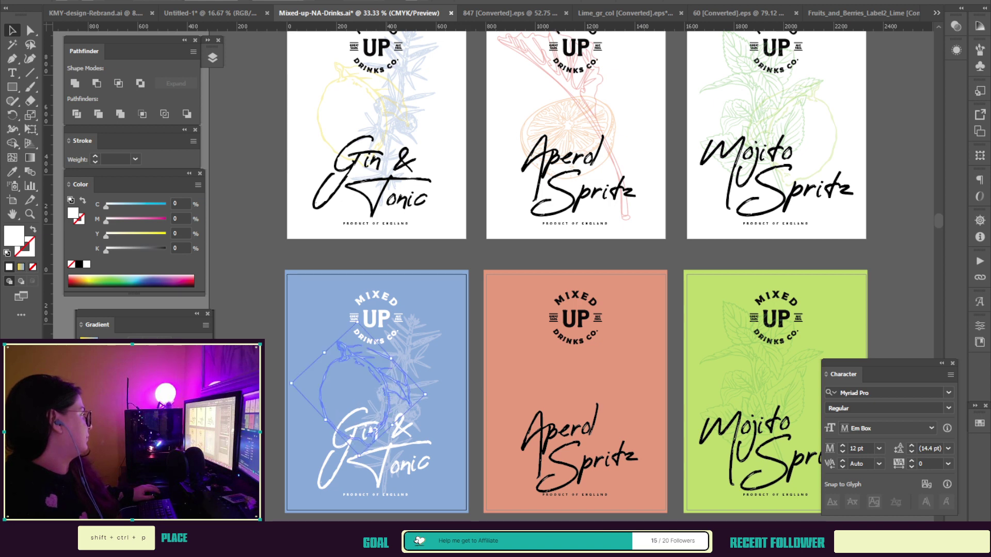
Step: Try the yellow swatch colour on the blue label's logo and Gin & Tonic lettering, then undo it
click(376, 319)
key(ctrl+z)
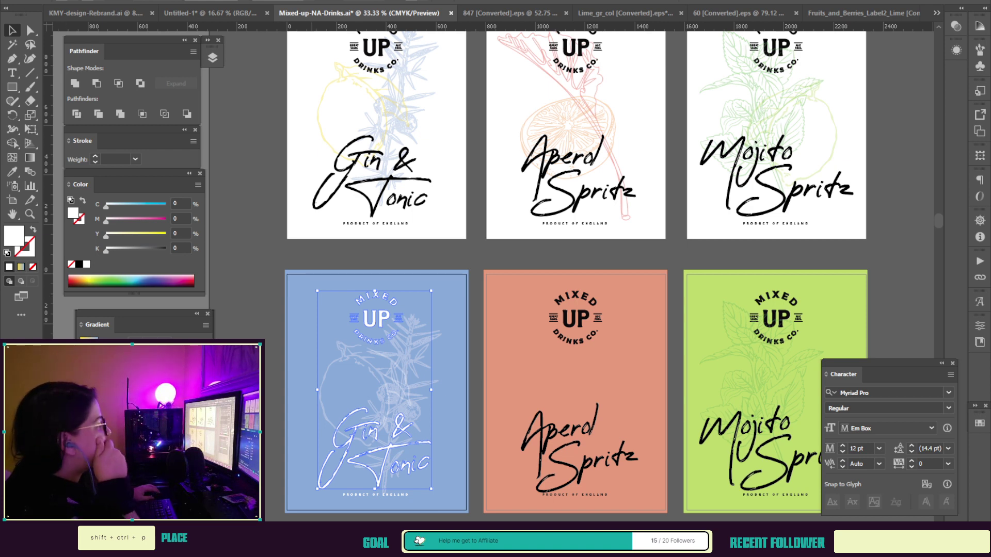
key(i)
scroll(493, 276, up, 3)
click(316, 49)
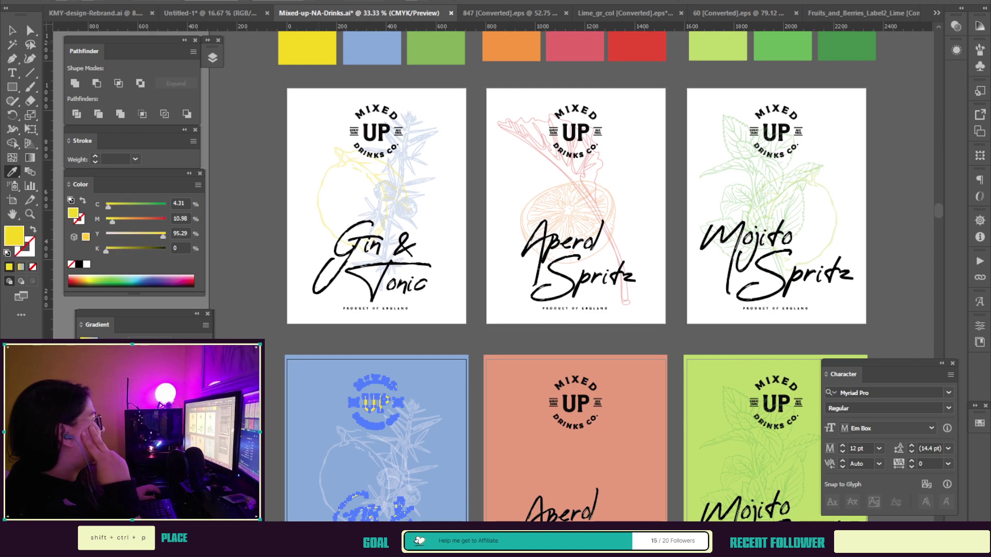
key(v)
scroll(568, 276, down, 3)
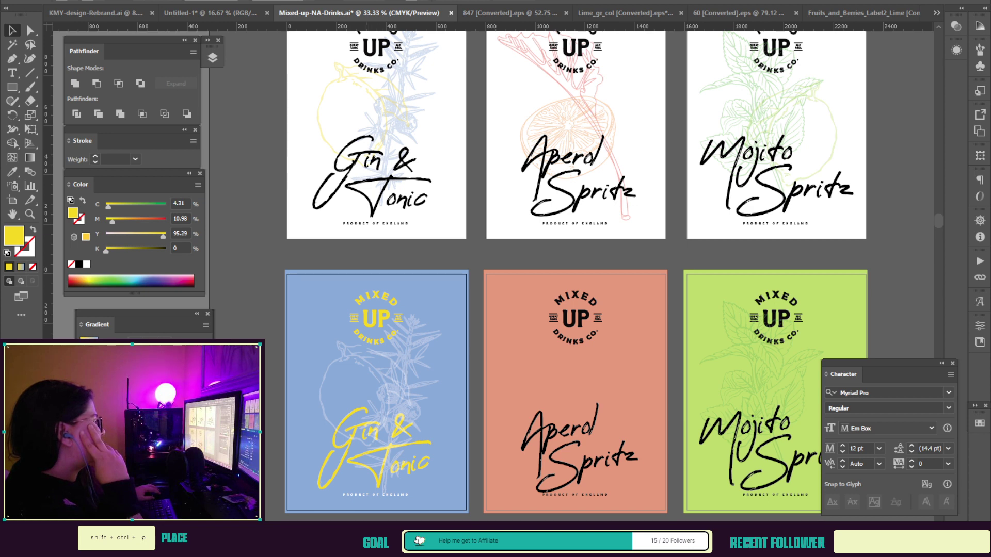
click(307, 362)
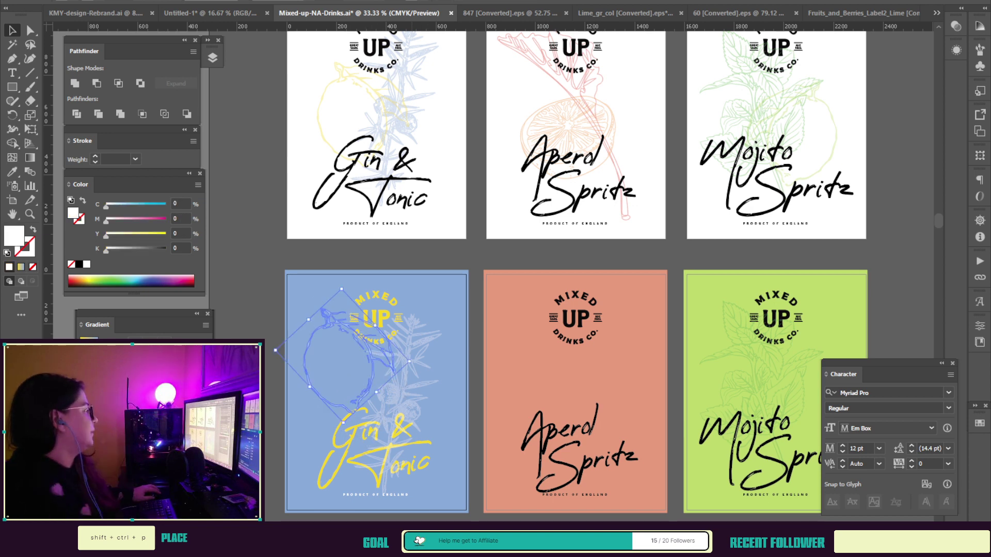
key(ctrl+z)
key(ctrl+z)
key(ctrl+z)
key(ctrl+z)
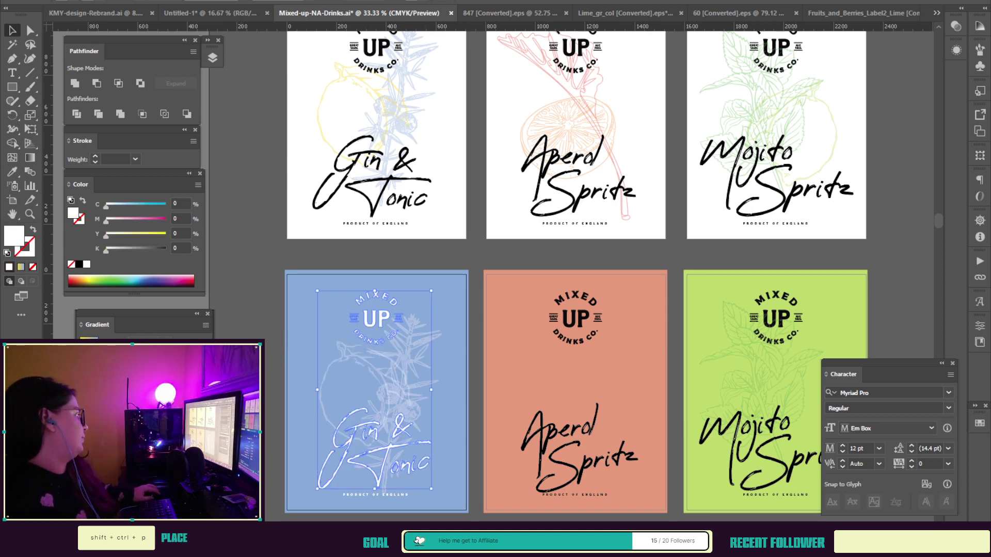
key(ctrl+shift+a)
Step: Delete the loose lemon, juniper, orange and red plant drawings lying below the coloured labels
scroll(568, 276, down, 8)
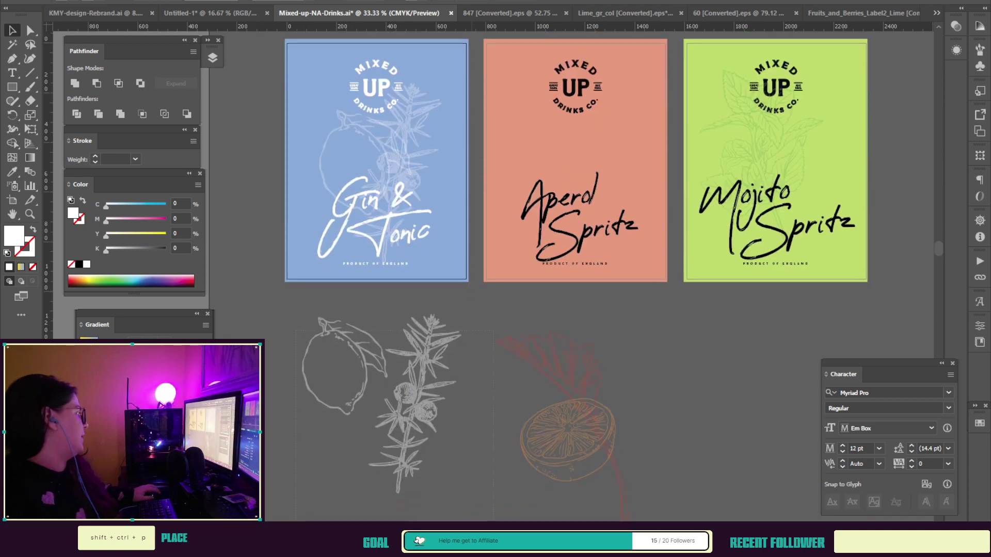
drag(295, 331, 494, 522)
key(Delete)
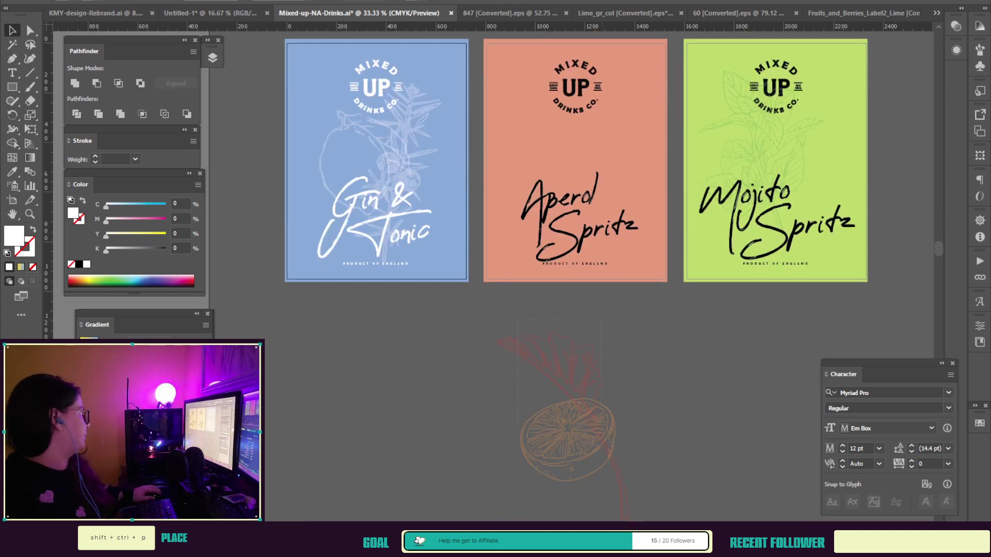
drag(517, 320, 601, 428)
key(Delete)
Step: Delete the mint artwork and the light green background from the lower Mojito Spritz label
click(754, 150)
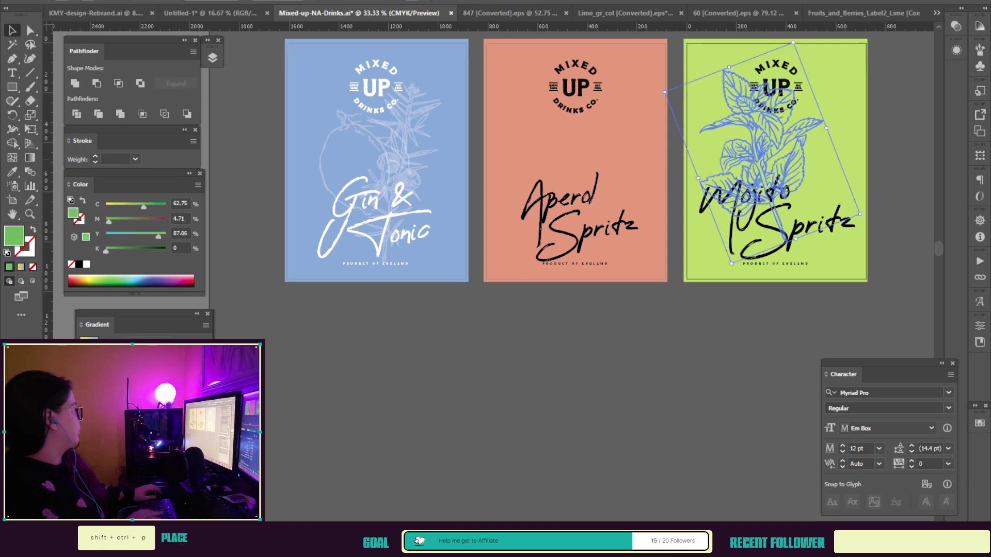
shift+click(832, 163)
scroll(774, 160, up, 4)
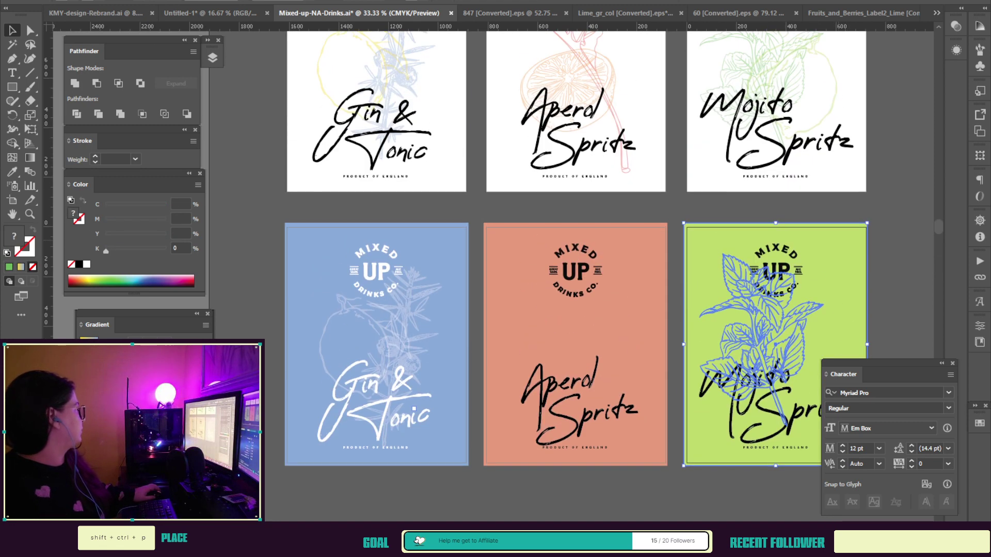
key(Delete)
Step: Clear the leftover lime from the lower Mojito Spritz label and copy the upper mint and lime artwork onto it
click(818, 139)
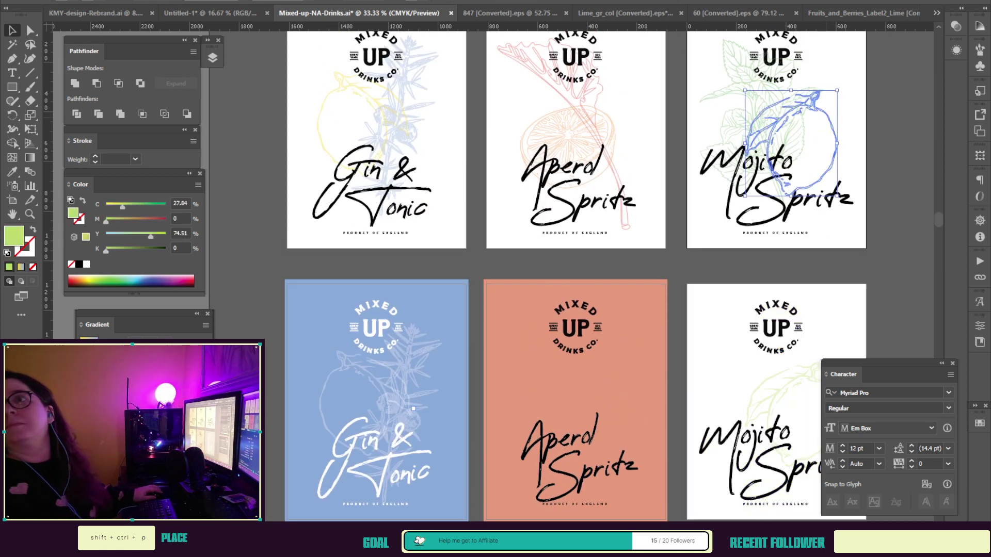
key(ctrl+z)
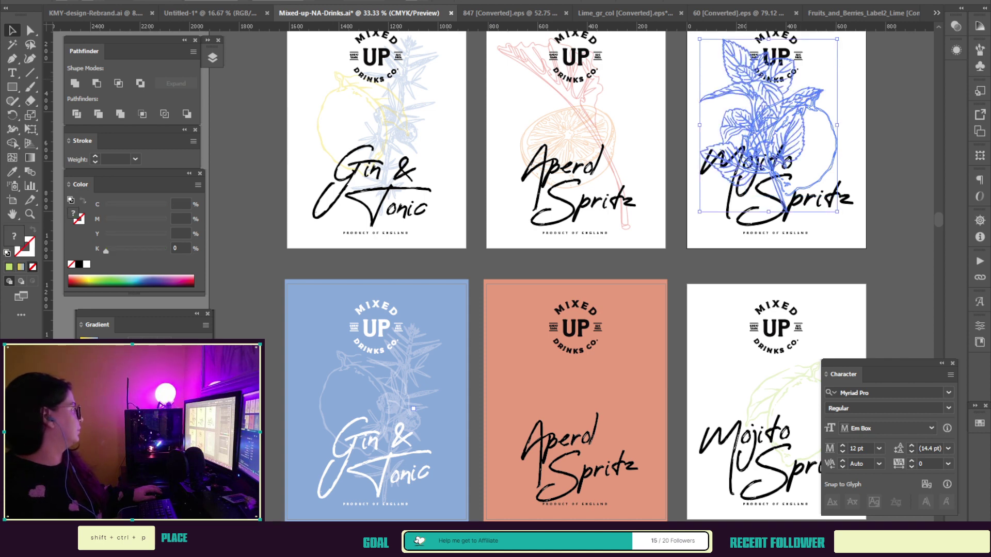
key(ctrl+z)
key(ctrl+z)
key(ctrl+z)
key(ctrl+z)
key(ctrl+z)
key(ctrl+z)
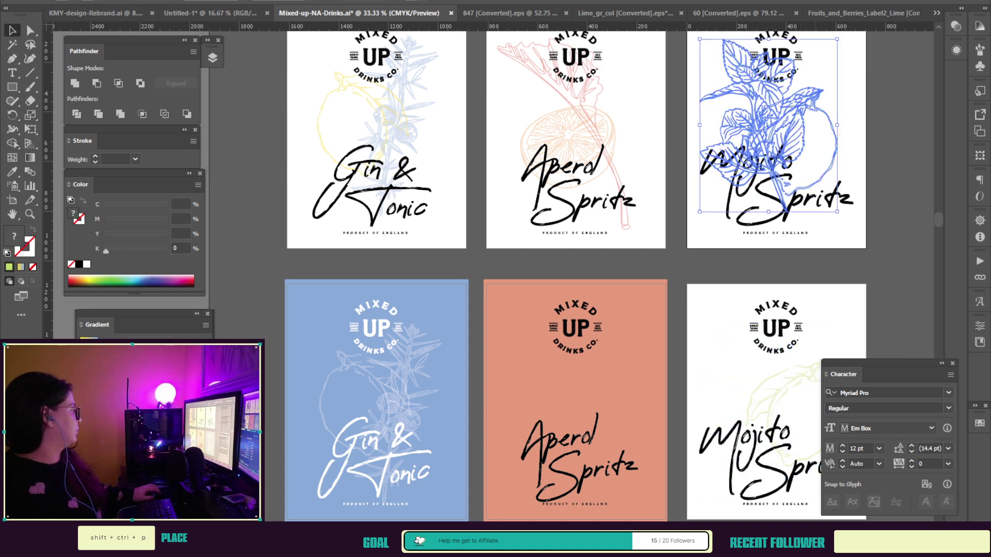
key(ctrl+z)
key(ctrl+z)
key(ctrl+z)
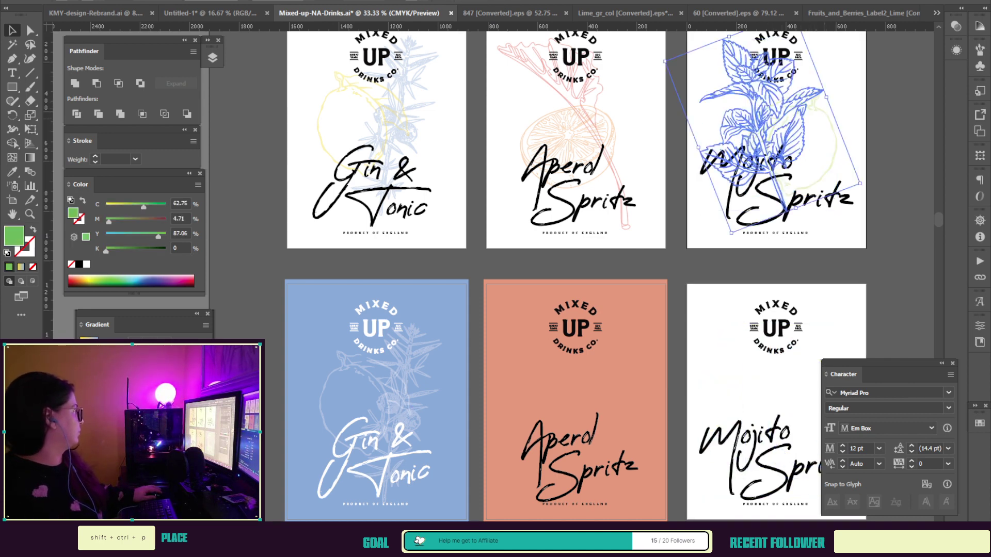
key(ctrl+z)
key(ctrl+z)
key(ctrl+z)
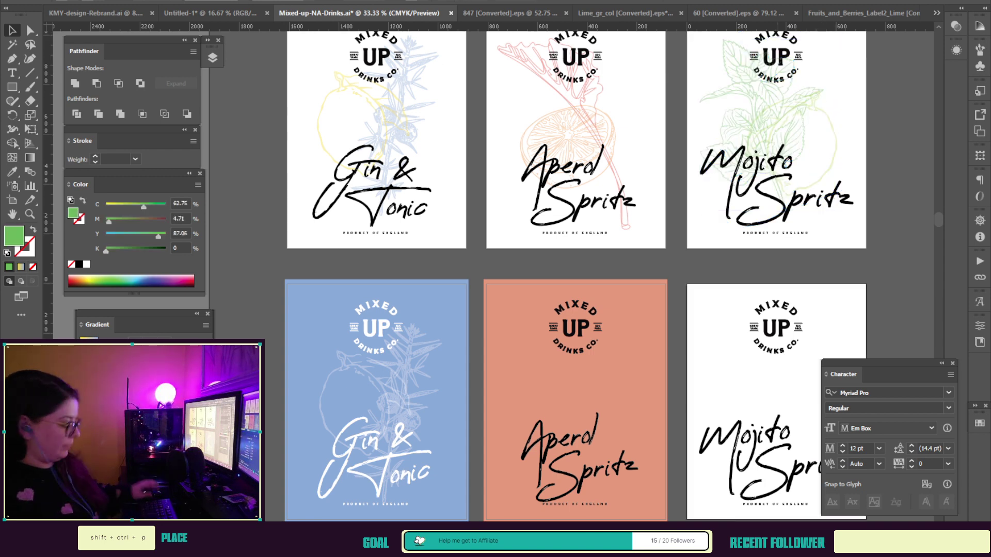
key(ctrl+shift+v)
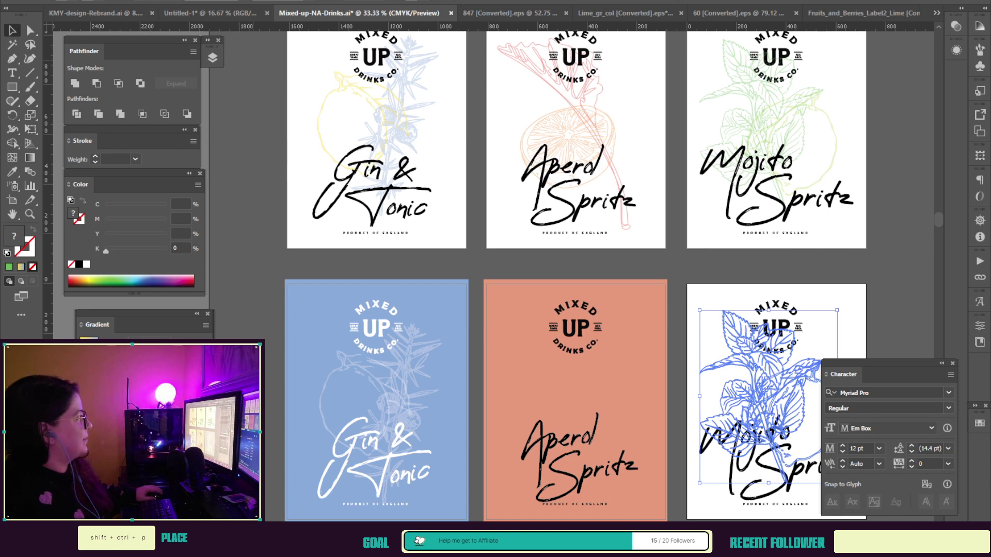
Step: Fill the copied mint and lime artwork on the lower Mojito Spritz label with white
click(62, 1)
click(24, 14)
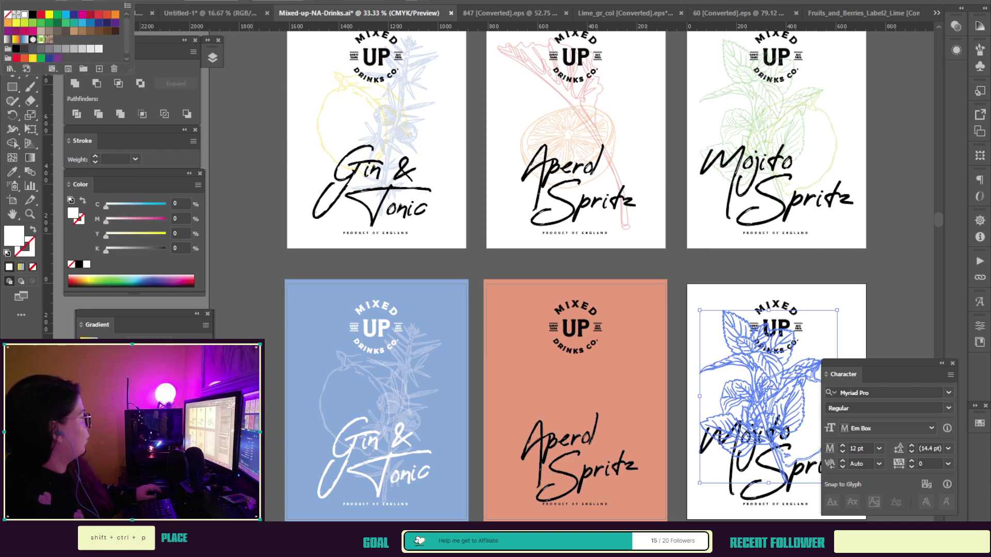
click(247, 155)
Step: Undo the white fill, artwork copy and deletions on the lower Mojito Spritz label to restore its light green background
key(ctrl+z)
key(ctrl+z)
key(ctrl+z)
key(ctrl+z)
key(ctrl+z)
key(ctrl+z)
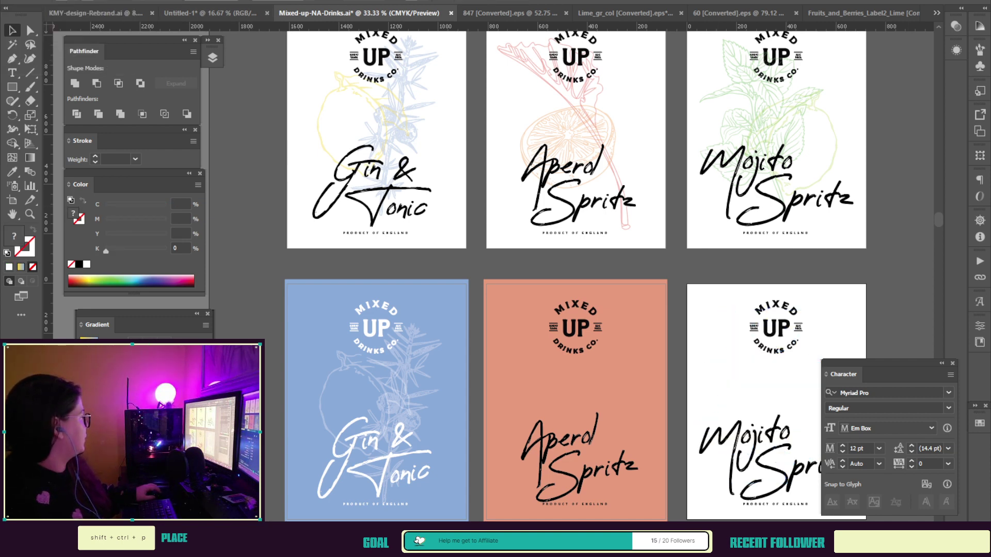
click(789, 389)
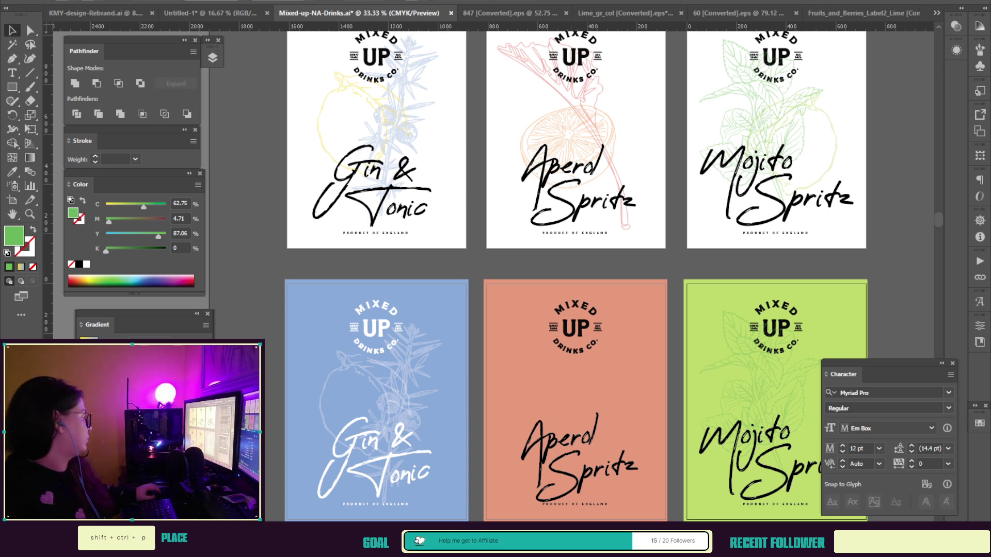
Step: Move the Aperol Spritz lettering up slightly on the salmon label and scale it down a little
click(383, 456)
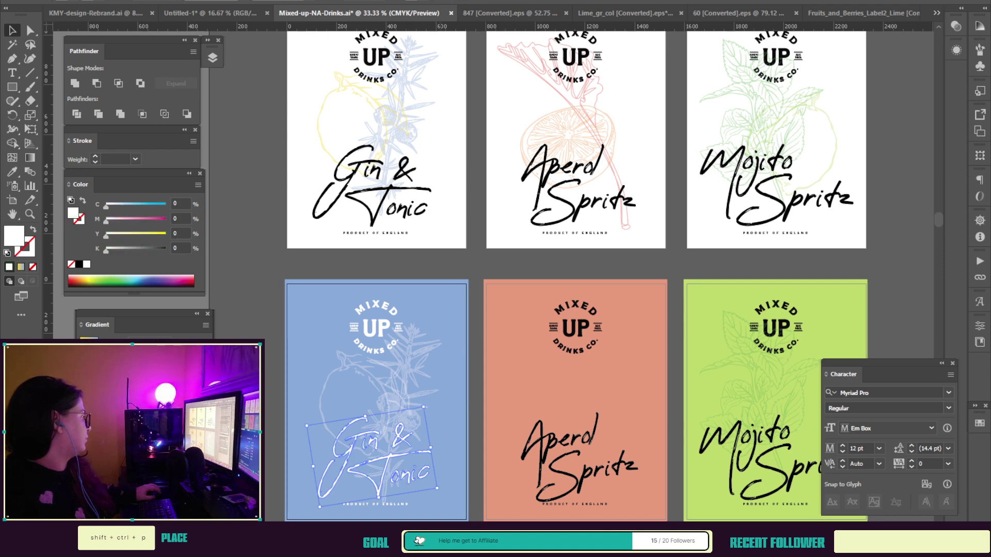
click(582, 465)
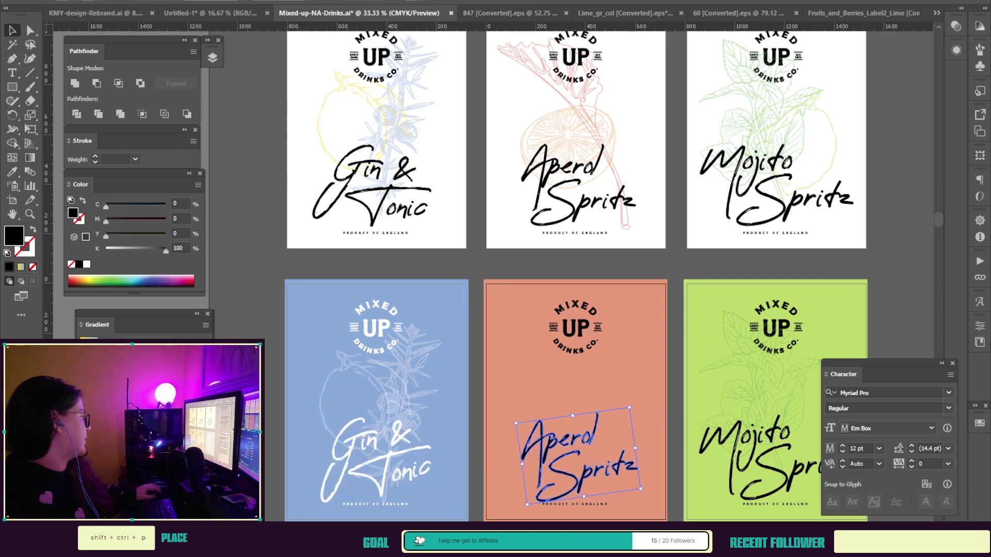
drag(633, 404, 631, 402)
mouse_move(581, 466)
mouse_down()
mouse_move(570, 464)
mouse_move(576, 456)
mouse_up()
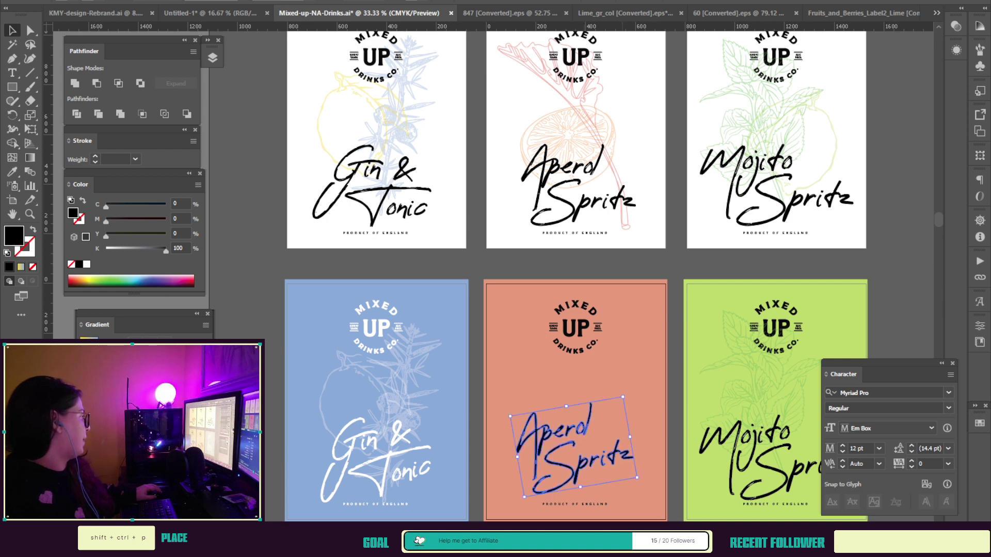
drag(621, 399, 615, 406)
Step: Scale down the white Gin & Tonic lettering slightly on the blue label
click(409, 419)
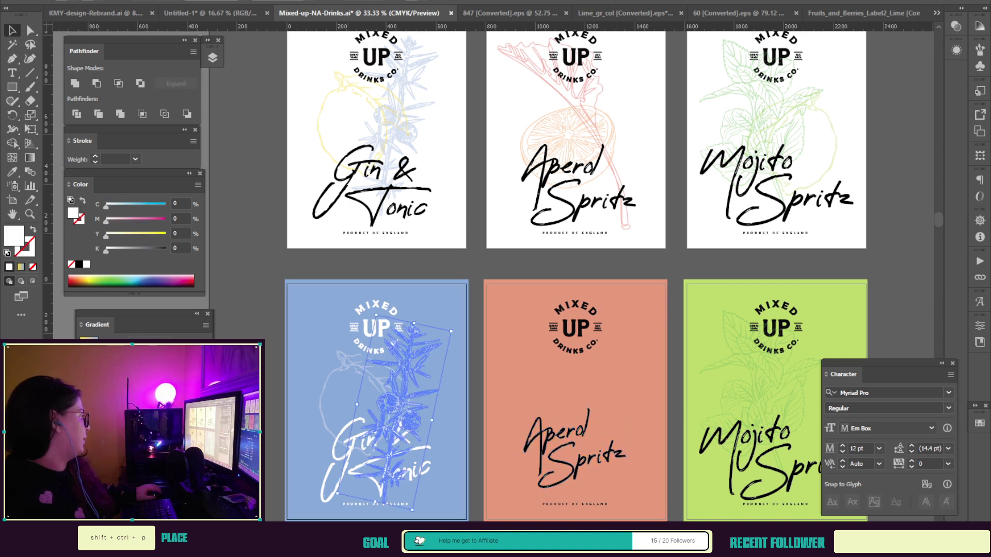
click(322, 395)
click(335, 444)
drag(419, 403, 416, 408)
Step: Scale down the Mojito Spritz lettering slightly on the light green label
key(space)
drag(628, 413, 486, 379)
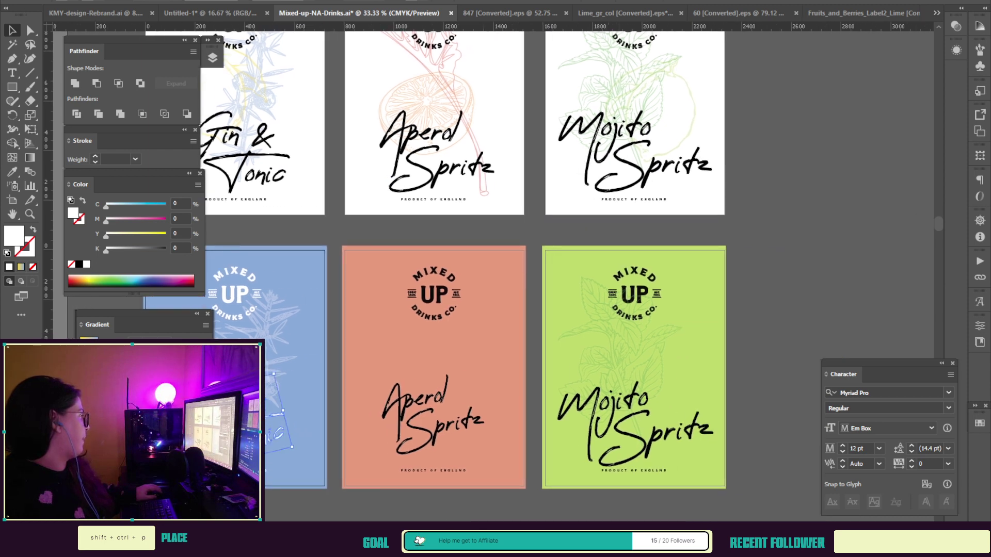
click(633, 432)
mouse_move(714, 381)
mouse_down()
mouse_move(705, 387)
mouse_move(705, 375)
mouse_up()
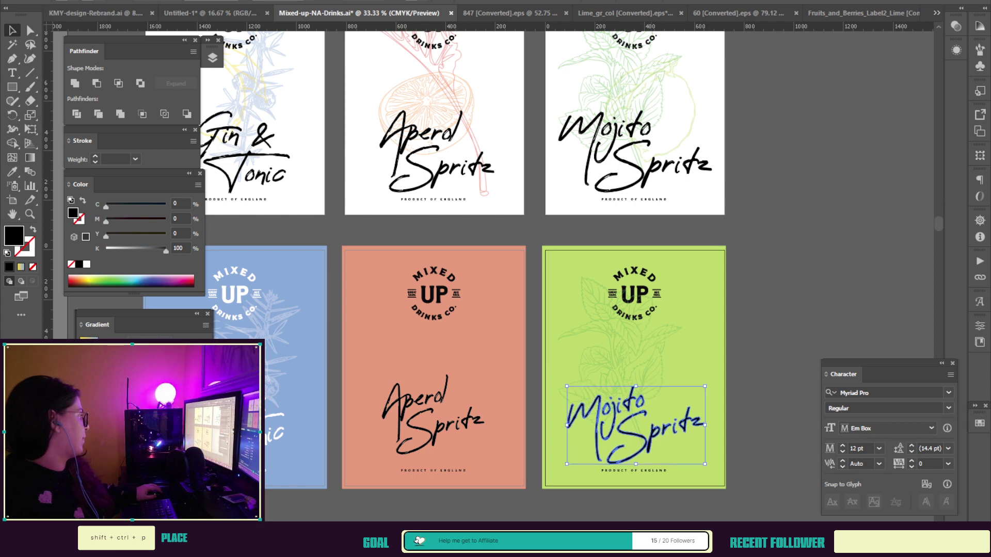
Step: Recolour the mint and lime artwork on the light green Mojito Spritz label with the darkest green from the palette squares above the labels
click(651, 364)
shift+click(693, 368)
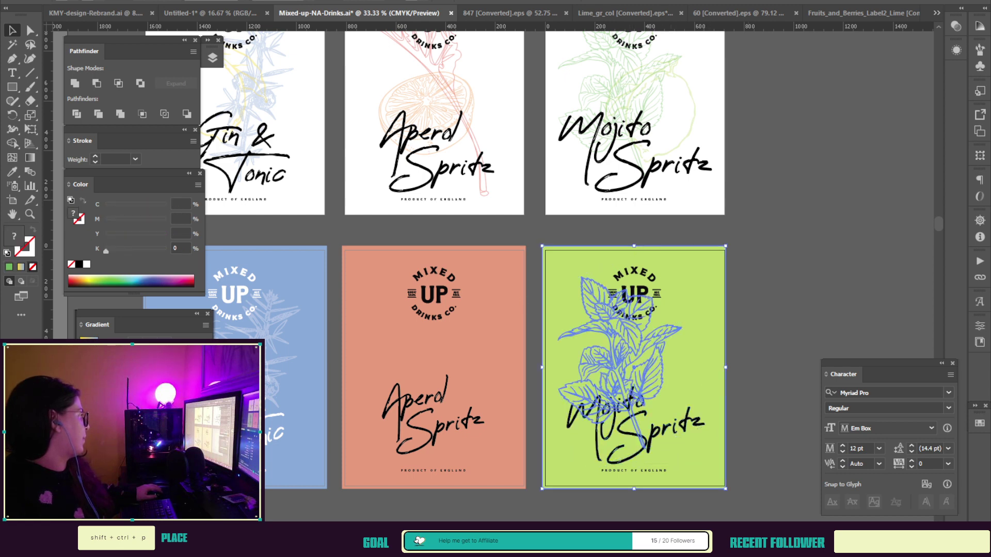
key(ctrl+shift+a)
drag(762, 332, 604, 372)
shift+click(709, 362)
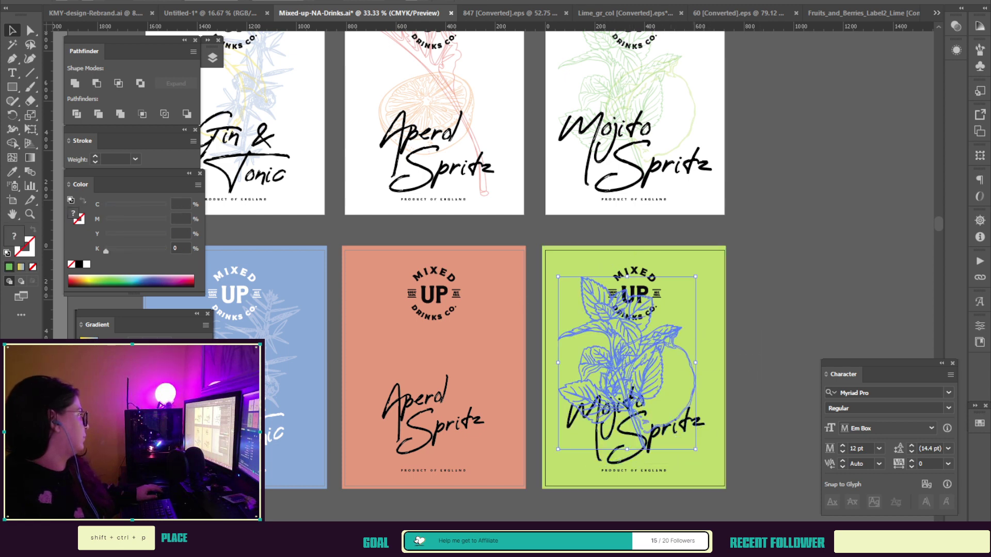
click(56, 0)
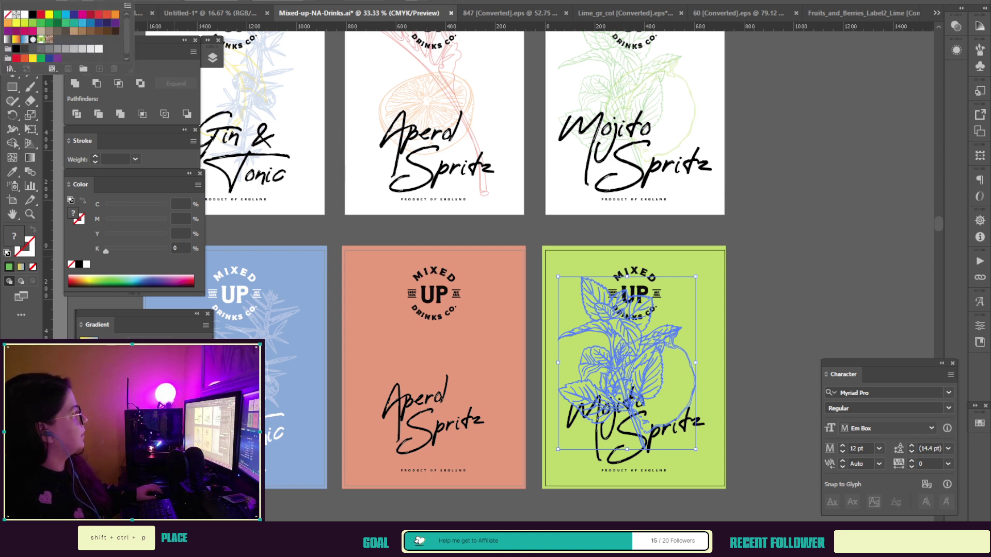
click(13, 185)
click(12, 172)
scroll(630, 207, up, 3)
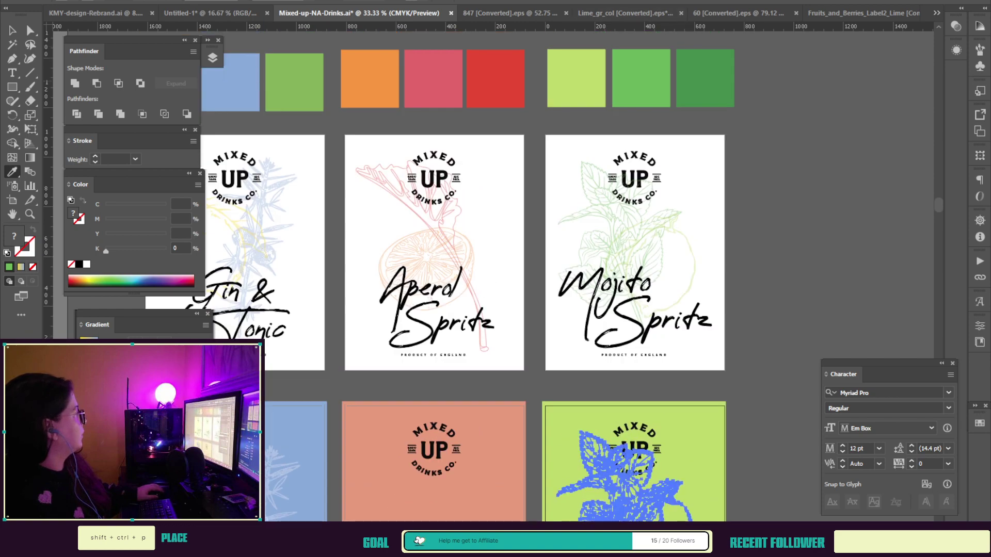
click(705, 79)
scroll(705, 82, down, 3)
click(12, 31)
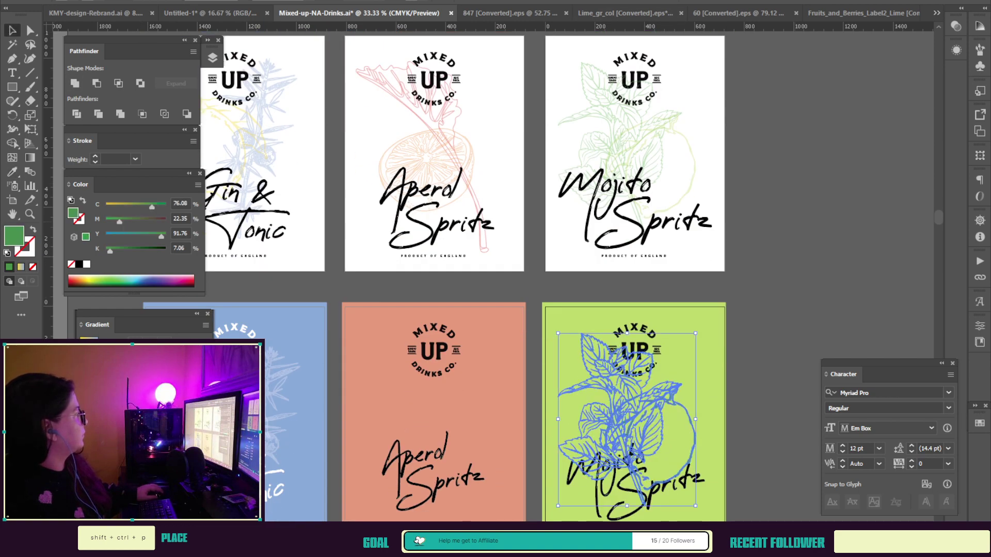
Step: Move the mint sprig slightly up and left on the light green label
click(764, 382)
drag(651, 427, 644, 417)
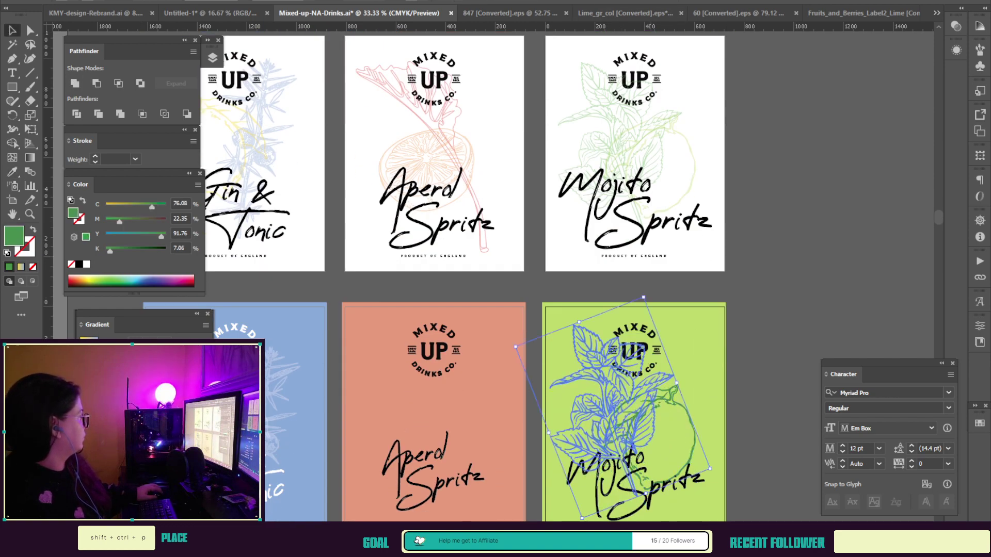
shift+click(686, 410)
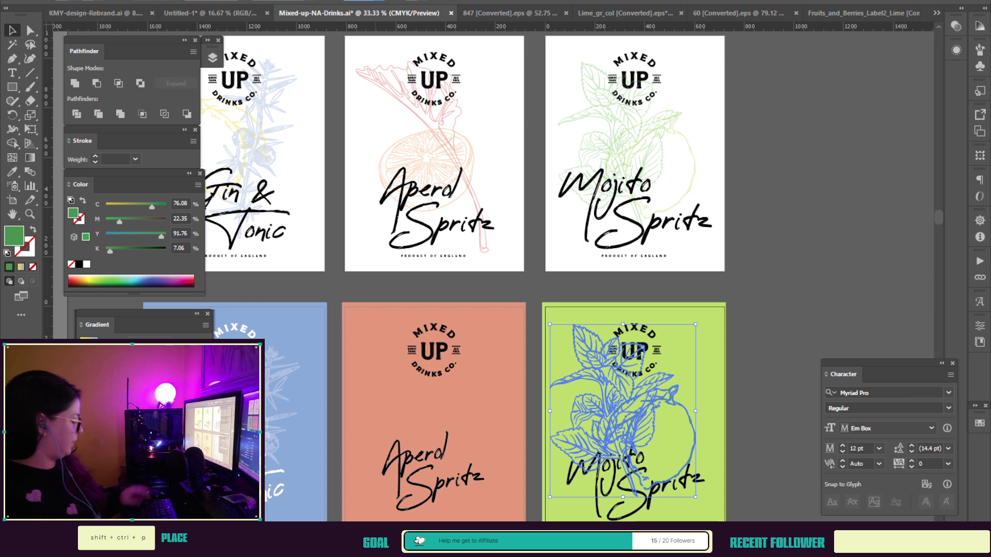
key(ctrl+g)
click(764, 382)
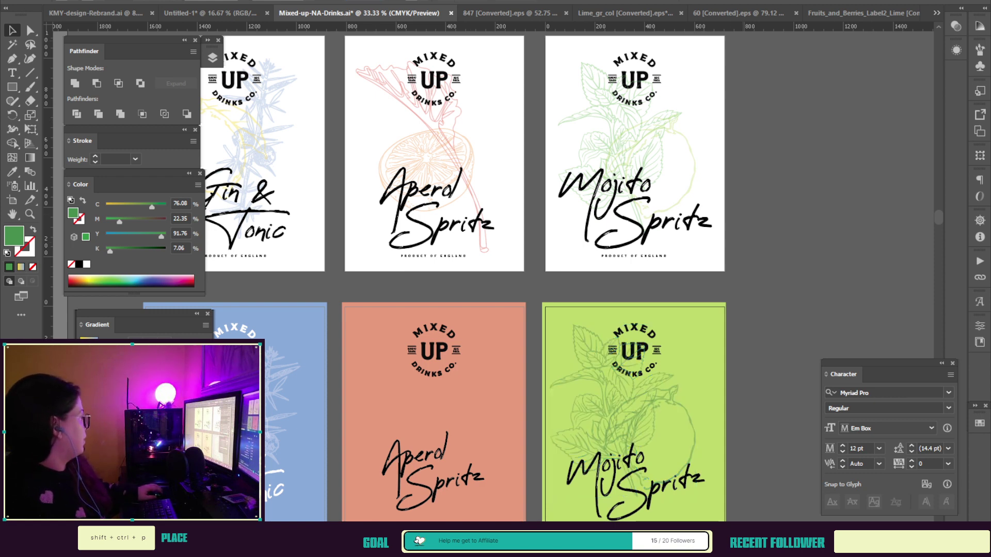
Step: Move the lime to the lower right of the light green label and shift the mint sprig further up and left
drag(687, 410, 710, 440)
key(ctrl+z)
key(ctrl+z)
key(ctrl+z)
key(ctrl+z)
key(ctrl+z)
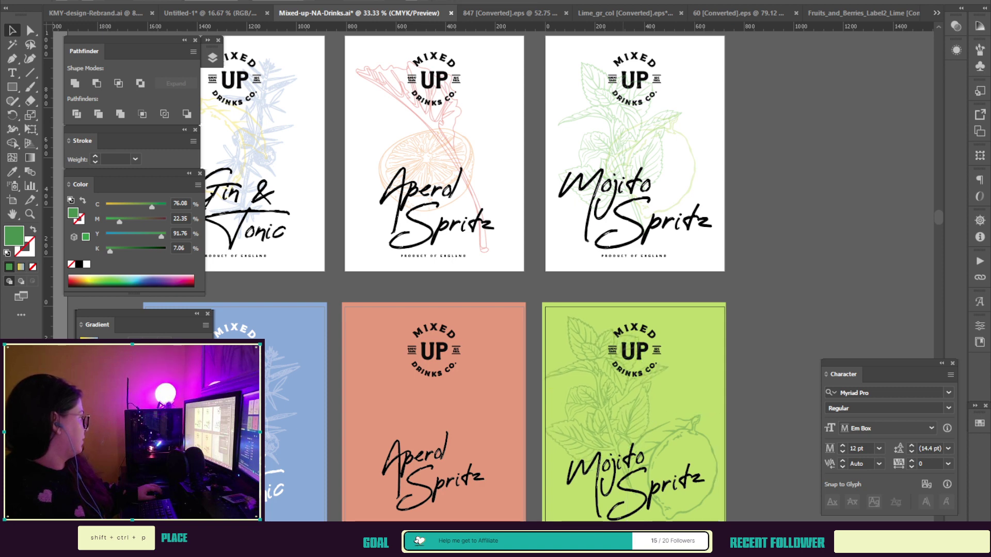
Step: Nudge the light green background of the Mojito Spritz label slightly right and down
key(ctrl+z)
key(ctrl+z)
key(ctrl+z)
key(ctrl+z)
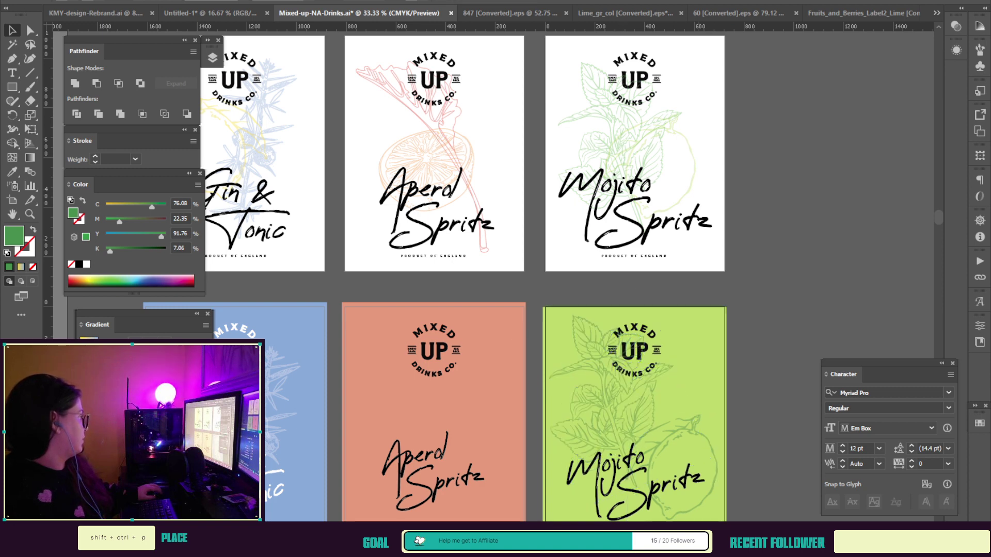
key(ctrl+z)
key(ctrl+z)
key(ctrl+z)
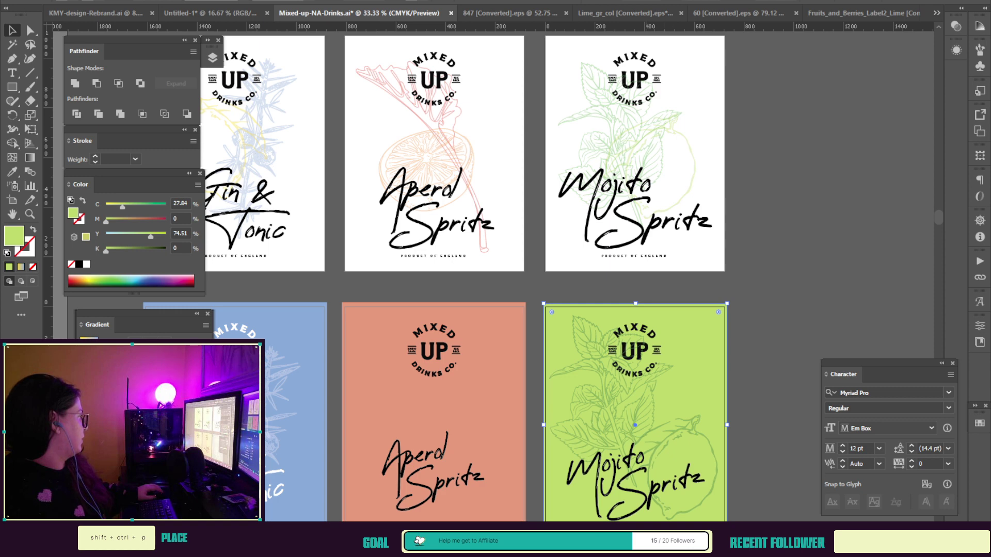
Step: Fill the logo and Mojito Spritz lettering on the light green label with dark green, C 74, M 43.93, Y 100, K 42.94
key(ctrl+z)
key(ctrl+z)
key(ctrl+z)
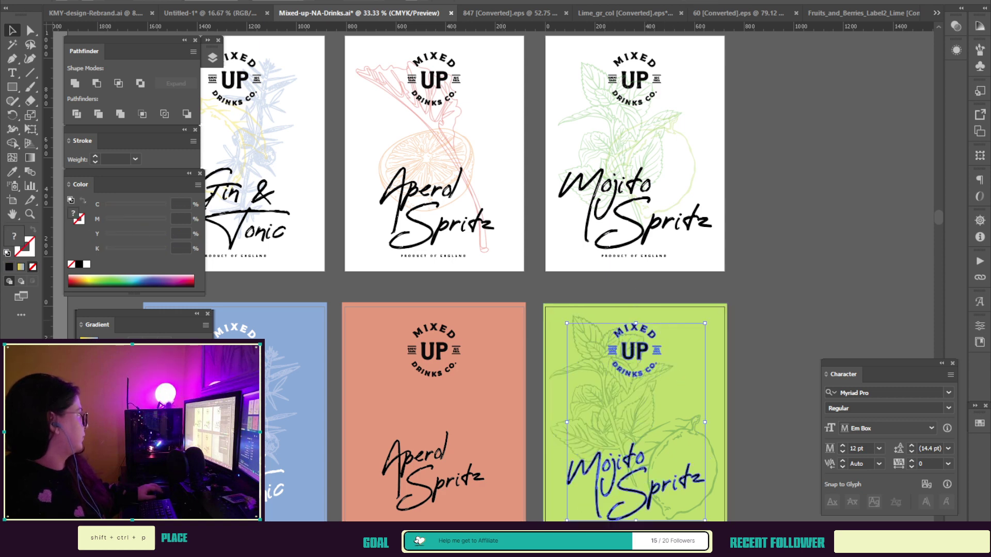
click(12, 172)
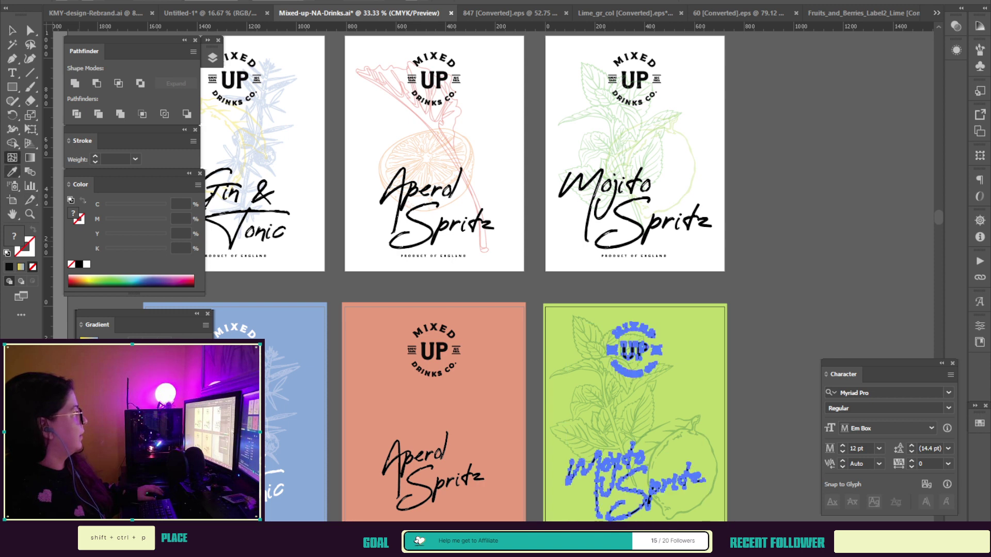
scroll(705, 154, up, 4)
click(705, 79)
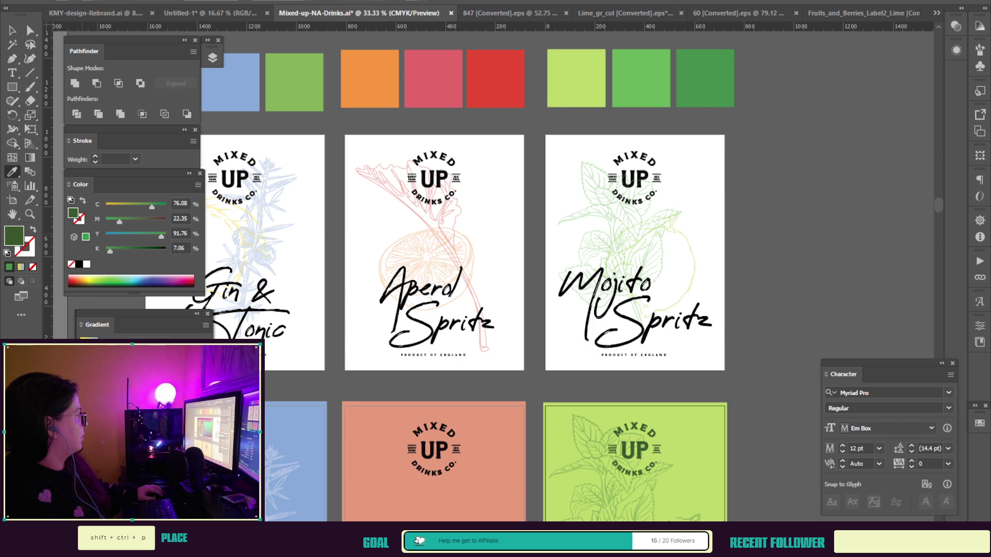
scroll(516, 278, down, 5)
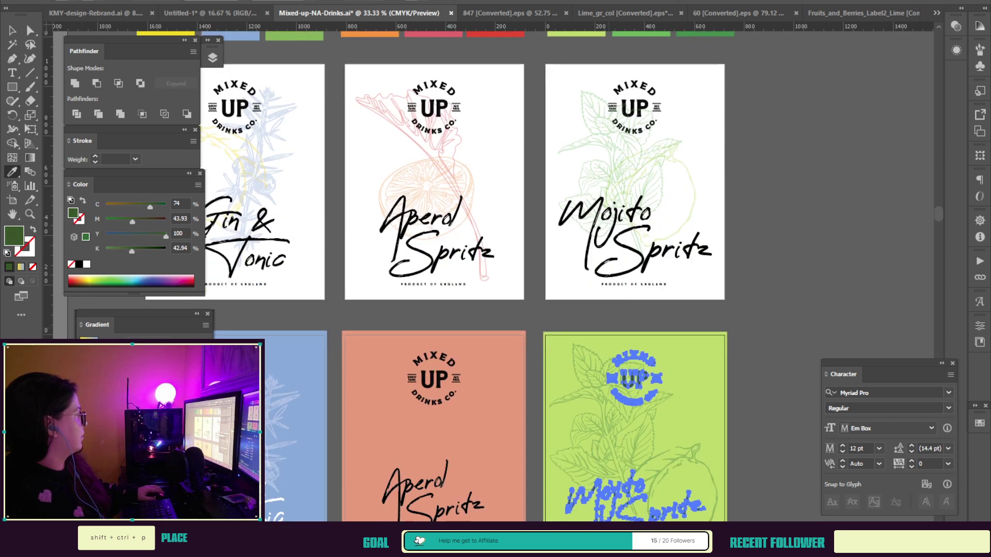
key(v)
key(ctrl+shift+a)
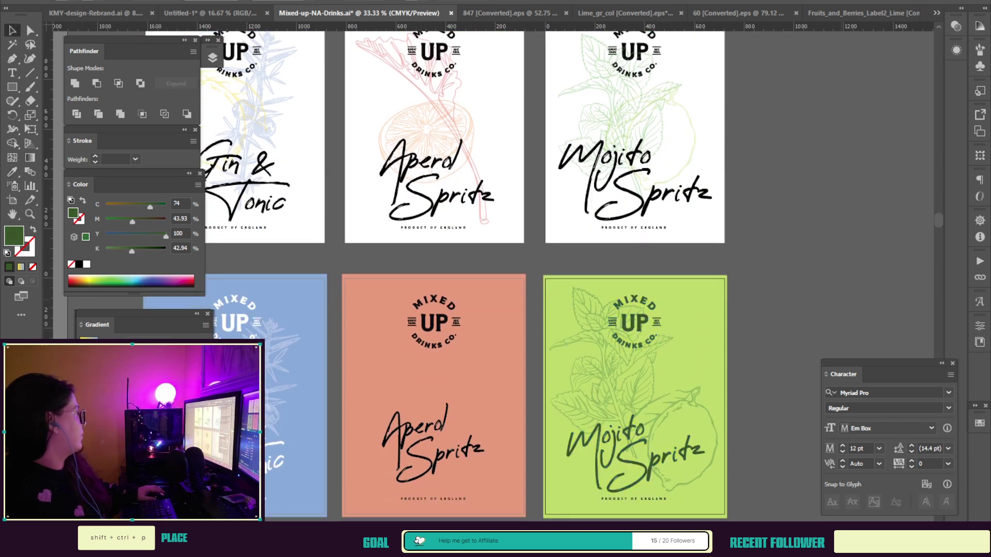
Step: Rotate the mint sprig slightly on the light green label and reposition it behind the logo
scroll(516, 279, down, 2)
click(670, 330)
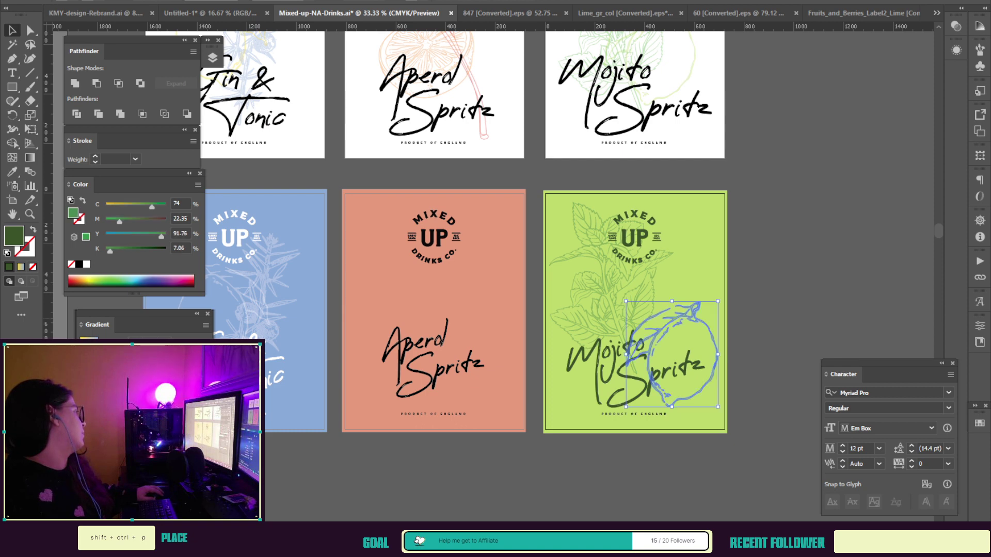
click(622, 305)
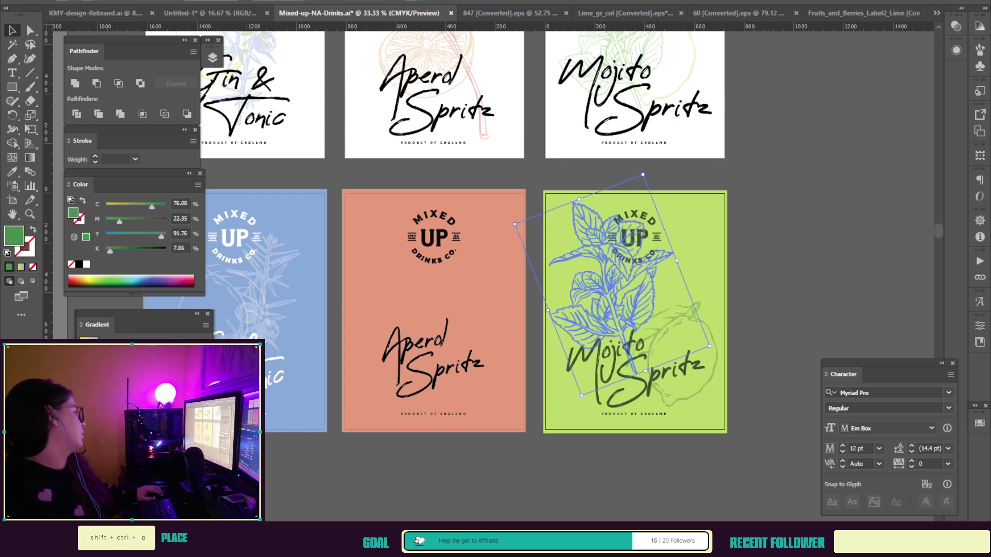
mouse_move(647, 171)
mouse_down()
mouse_move(706, 212)
mouse_move(645, 170)
mouse_up()
mouse_move(516, 224)
mouse_down()
mouse_move(527, 208)
mouse_move(515, 244)
mouse_up()
key(shift+Up)
key(shift+Up)
key(shift+Up)
key(shift+Up)
key(shift+Up)
key(shift+Up)
key(shift+Up)
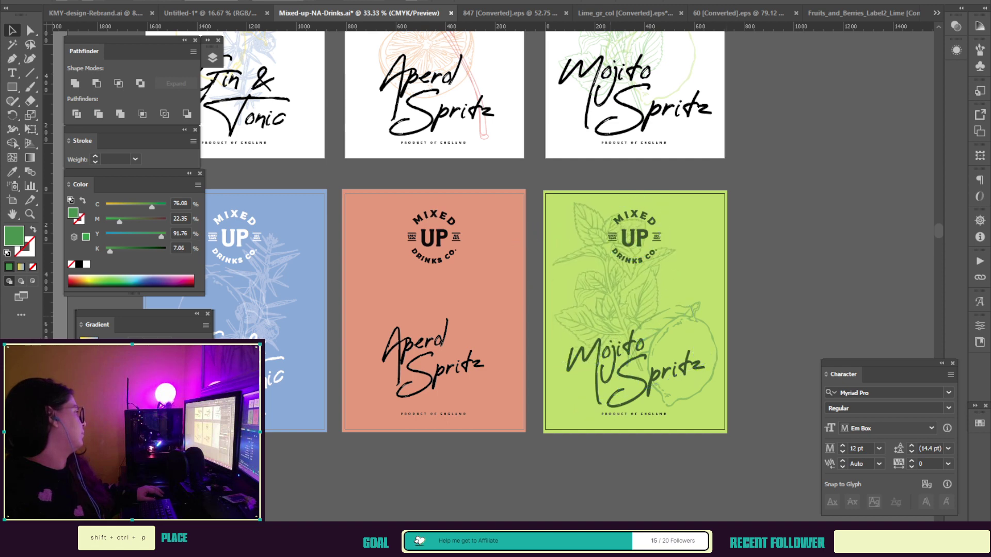
key(ctrl+z)
Step: Shift the lime slightly left and adjust its angle in the lower right of the light green label
click(660, 331)
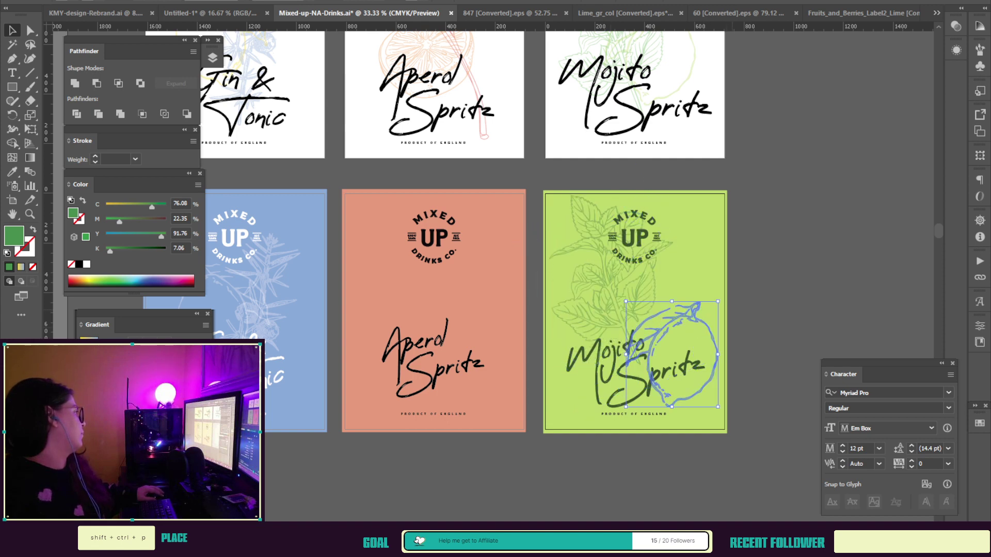
key(ctrl+z)
key(ctrl+z)
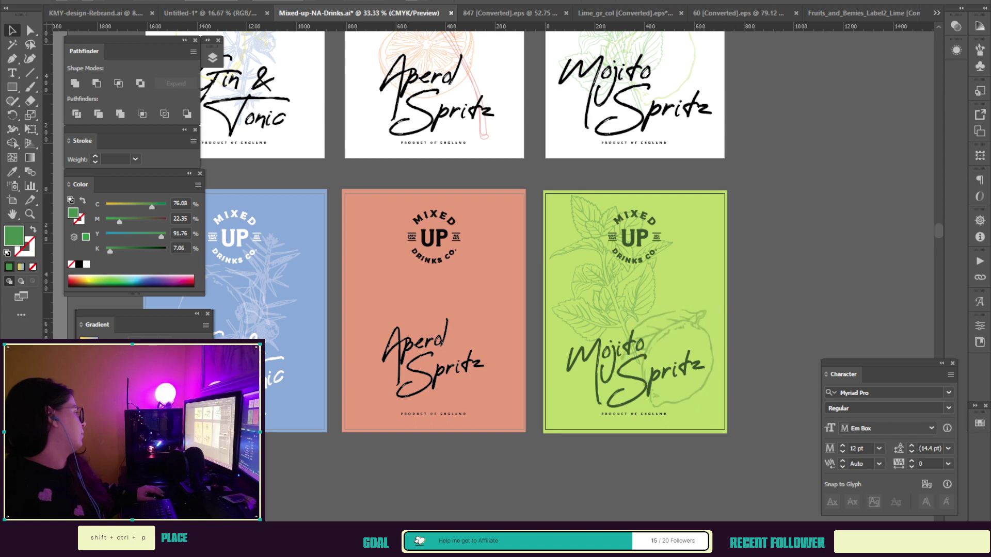
key(ctrl+z)
drag(676, 357, 678, 352)
click(775, 351)
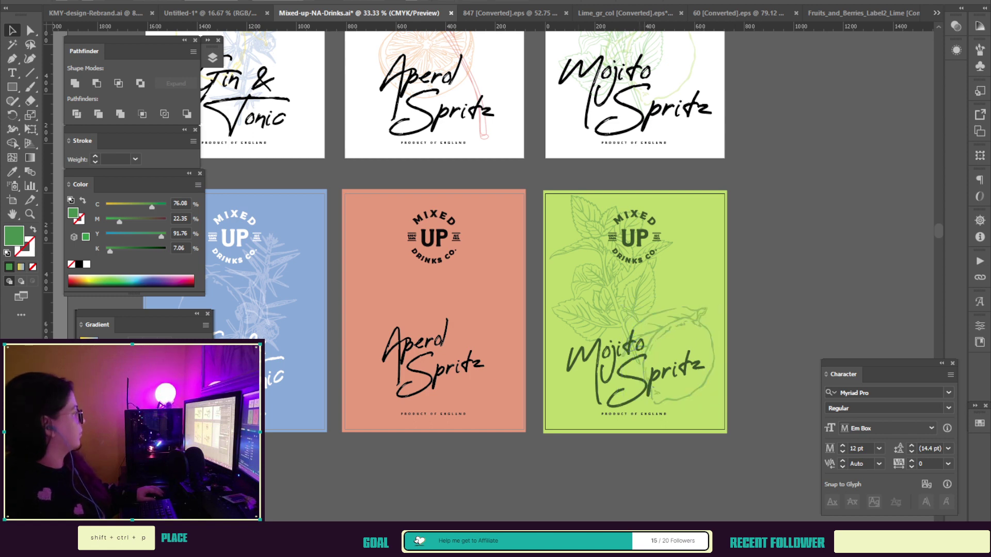
click(641, 376)
shift+click(639, 239)
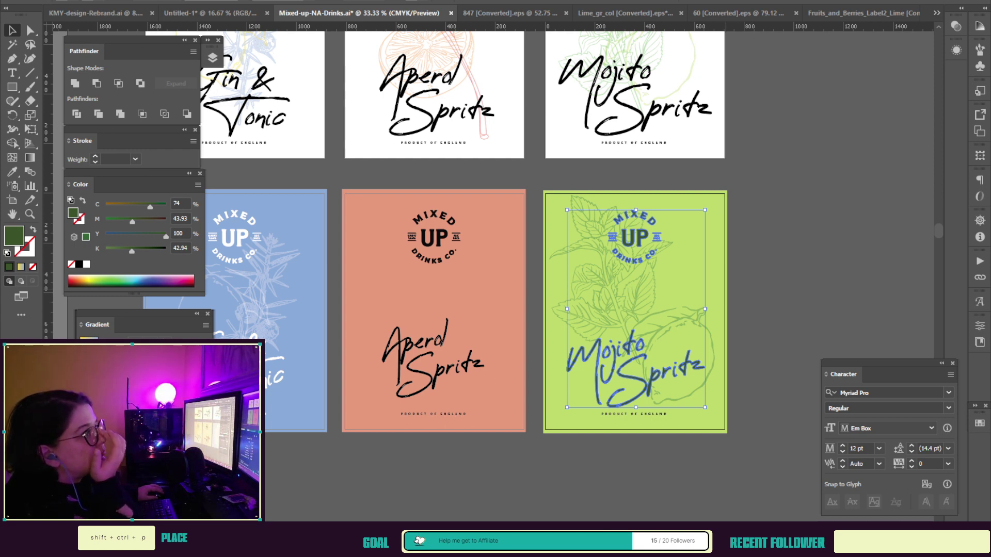
key(ctrl+shift+a)
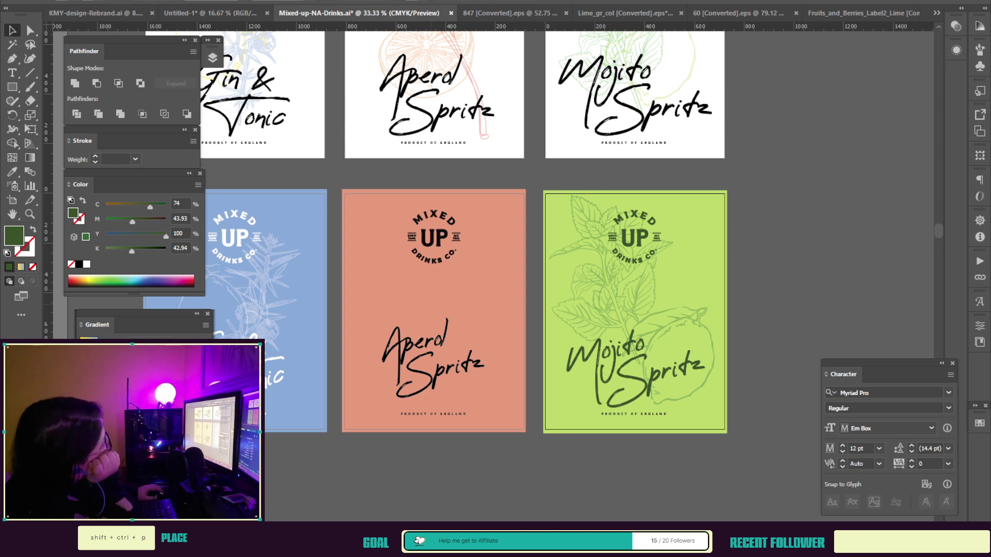
Step: Copy the orange slice and leafy stalk from the white Aperol Spritz label onto the salmon label and fill the copies with white
scroll(444, 217, up, 3)
click(427, 130)
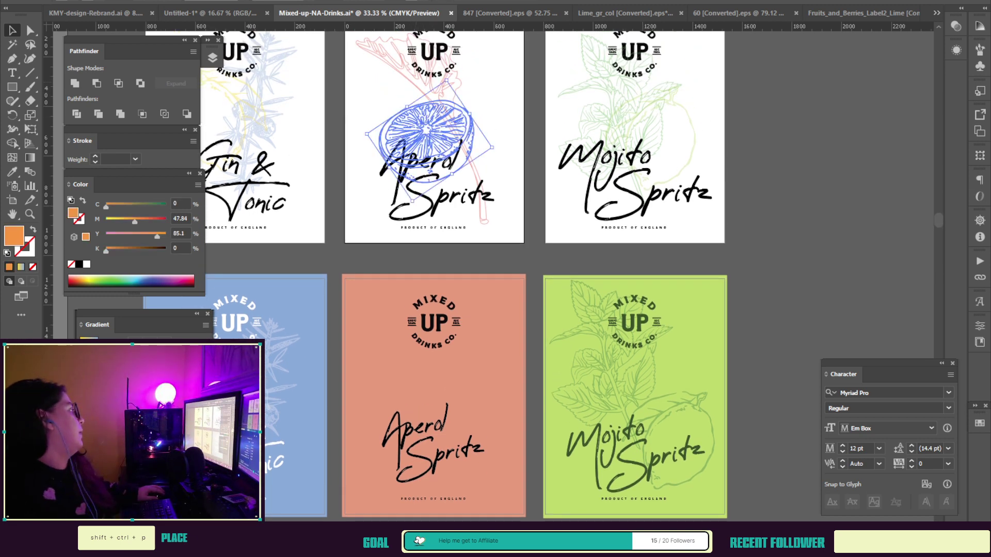
shift+click(463, 138)
drag(463, 139, 474, 422)
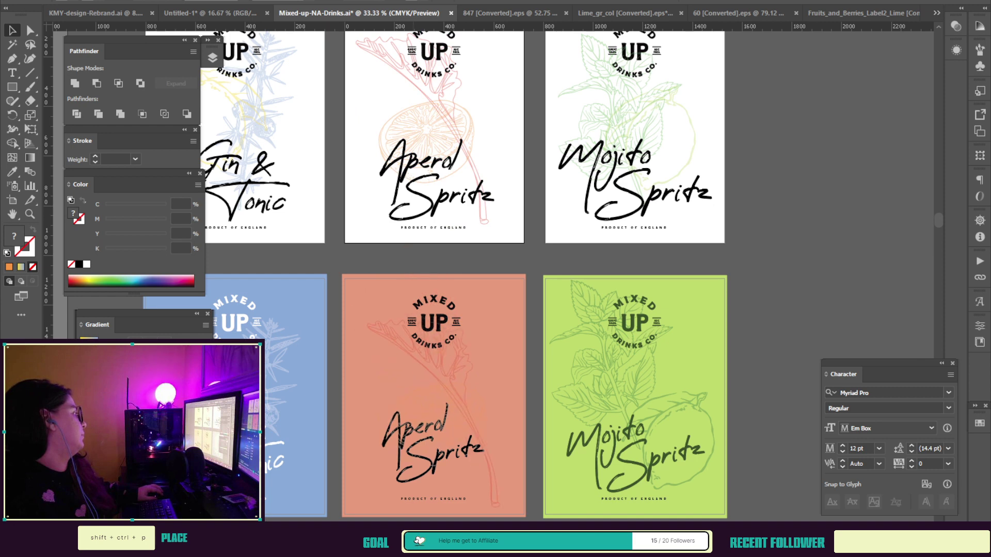
key(ctrl+shift+v)
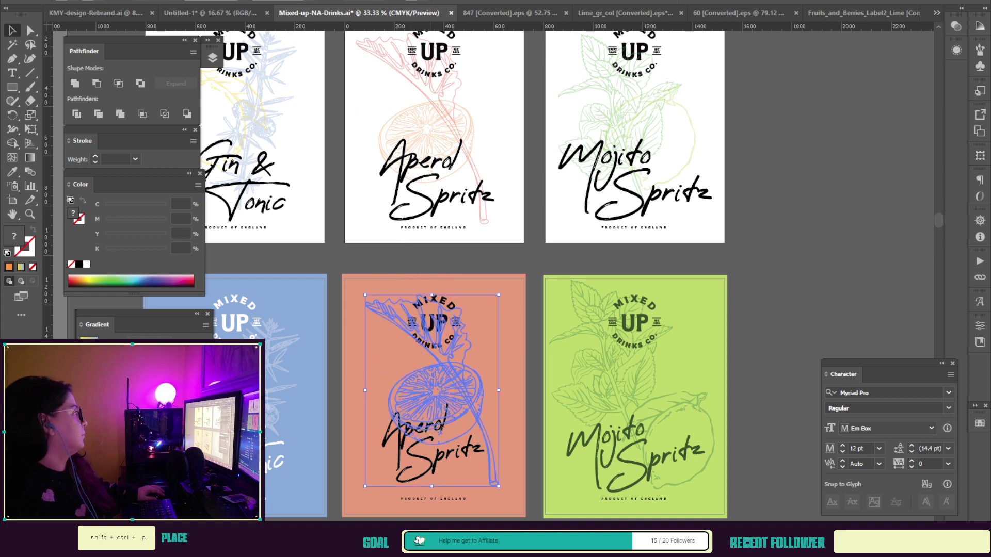
click(57, 1)
click(24, 15)
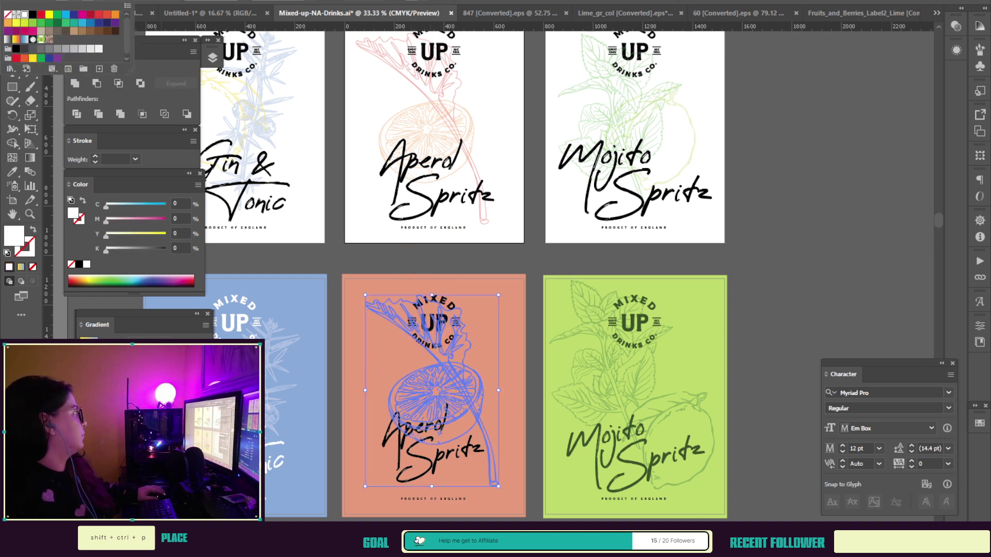
key(Escape)
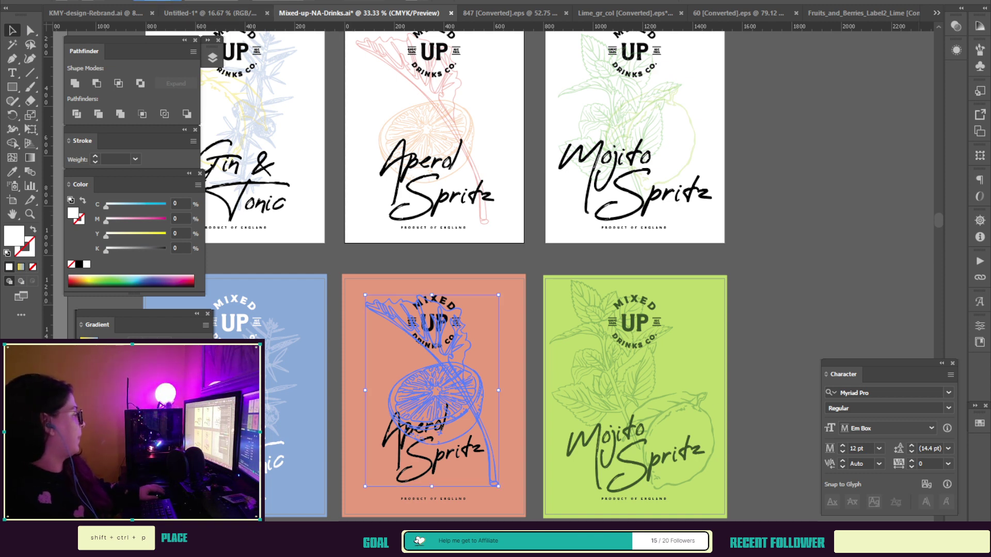
Step: Move the white orange slice down and left, behind the Aperol Spritz lettering on the salmon label
click(535, 371)
drag(436, 403, 415, 432)
click(445, 439)
click(441, 455)
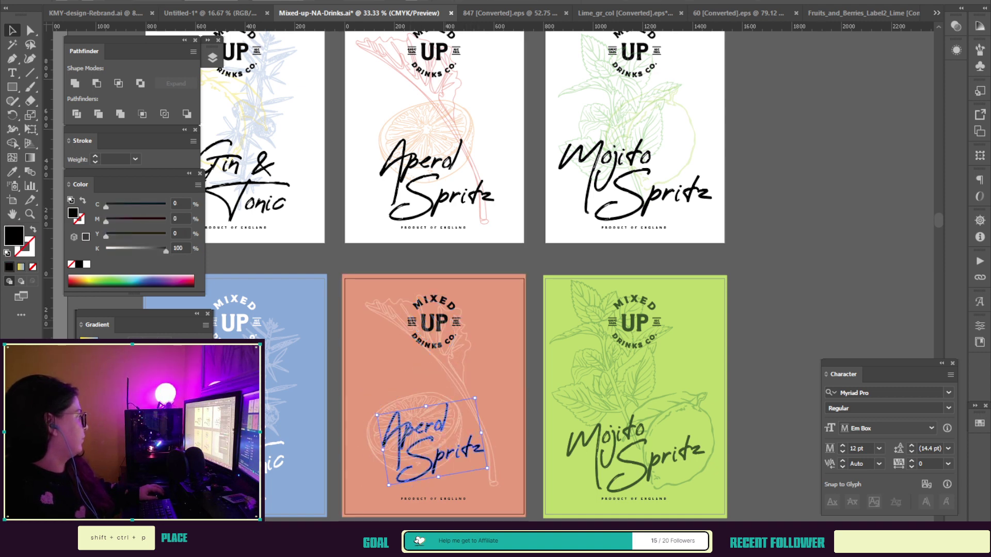
shift+click(435, 324)
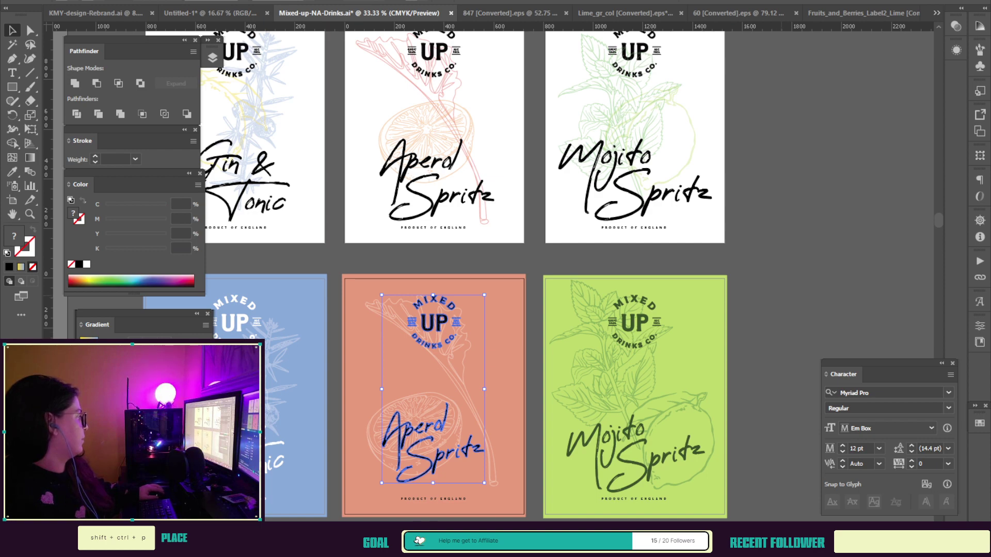
click(535, 362)
Step: Spread the white fruit left and juniper sprig right on the blue Gin & Tonic label, enlarging the sprig and rotating the fruit
drag(435, 362, 558, 328)
click(358, 405)
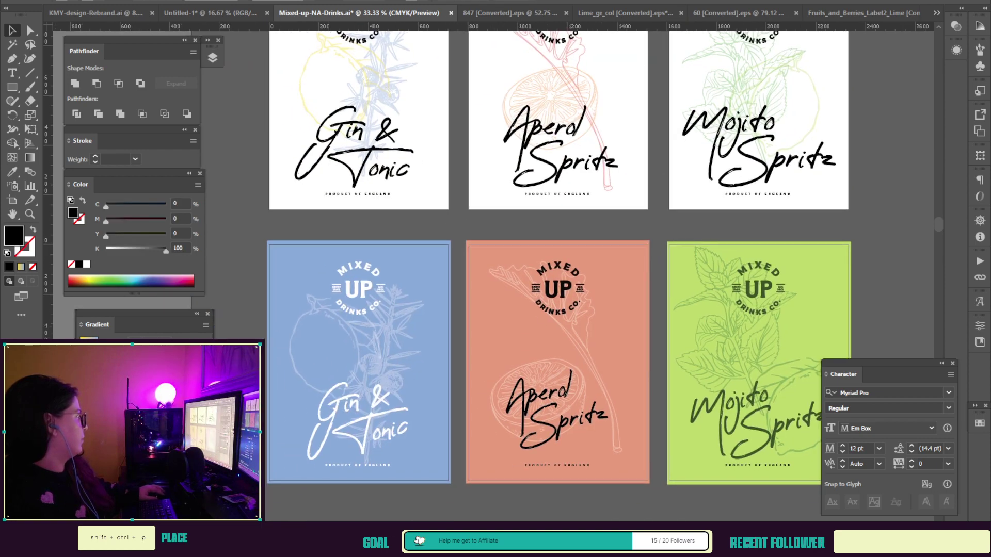
drag(308, 316, 301, 305)
drag(392, 380, 413, 389)
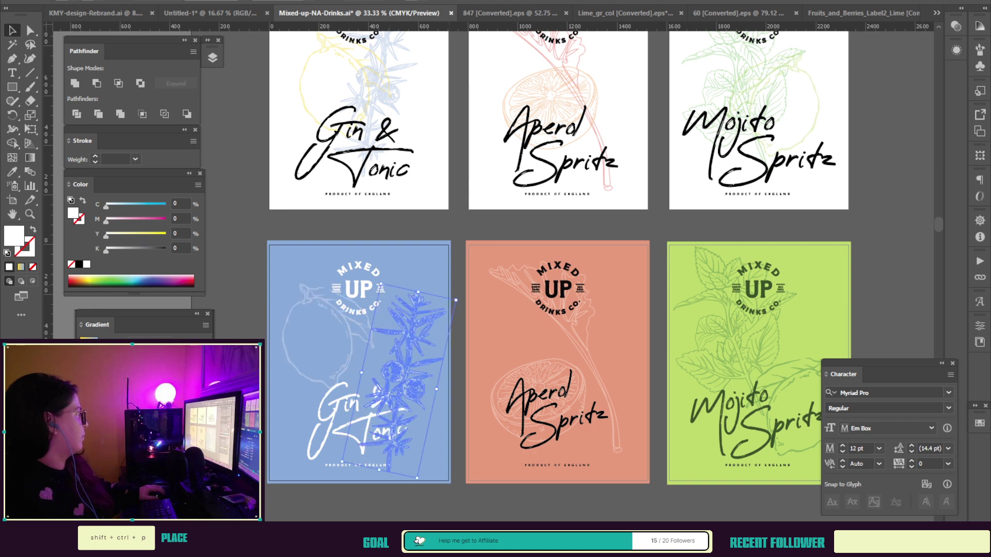
drag(456, 300, 466, 285)
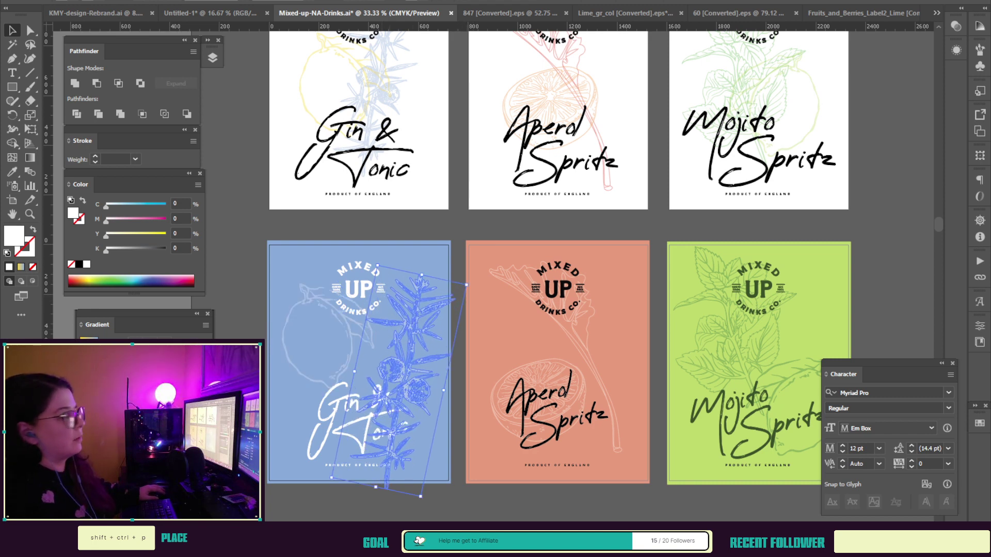
click(308, 303)
drag(388, 337, 352, 330)
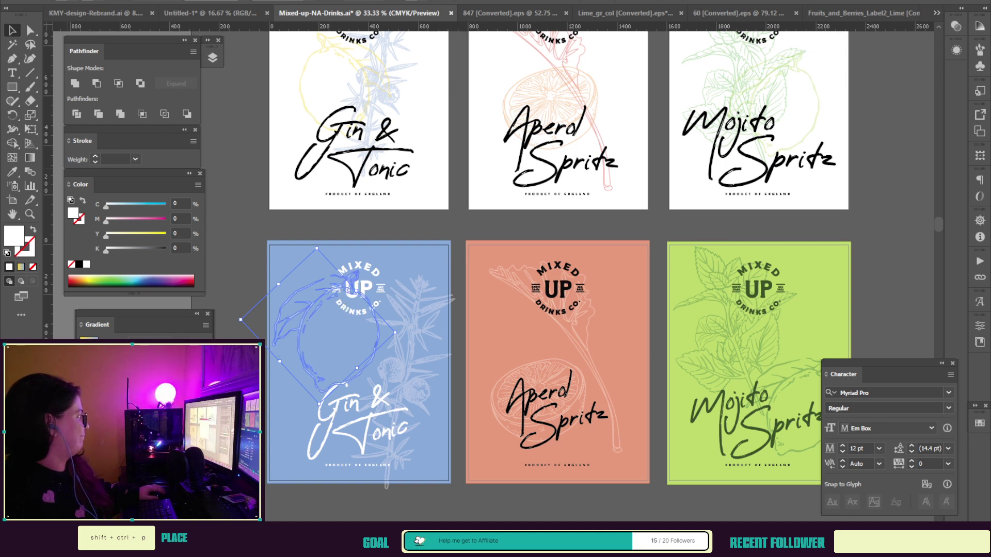
Step: Shift the white juniper sprig slightly left and up on the blue Gin & Tonic label
key(Return)
drag(353, 330, 365, 299)
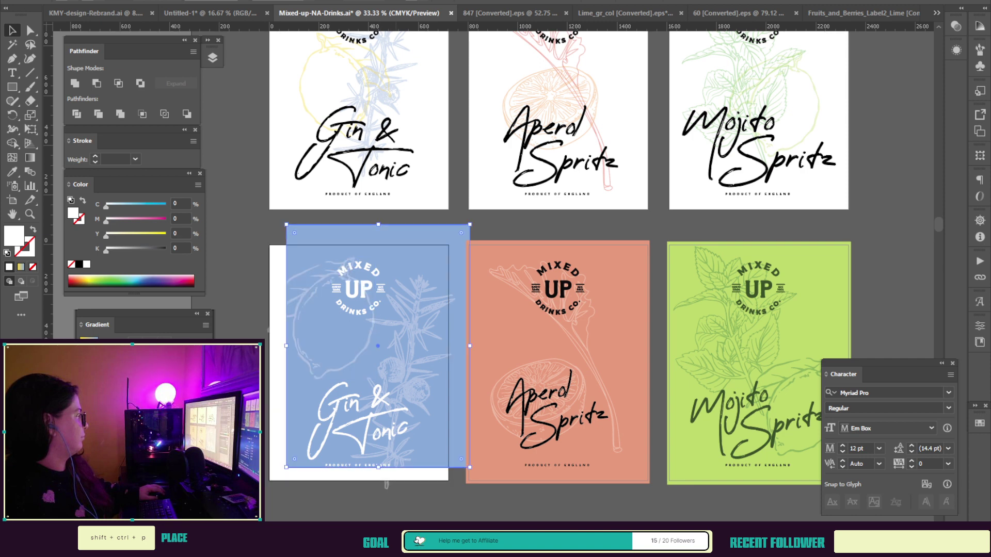
key(ctrl+z)
click(372, 322)
drag(378, 383, 391, 357)
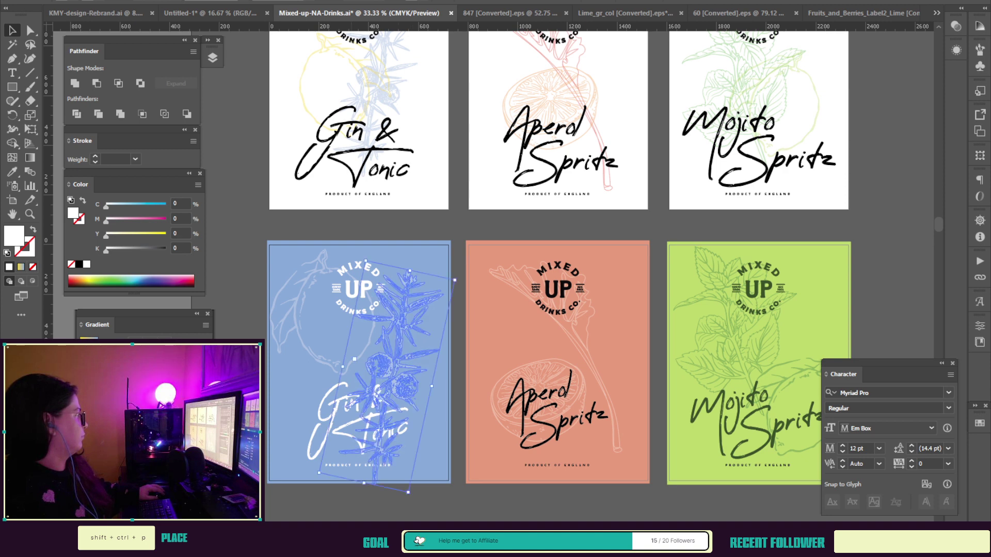
key(ctrl+shift+a)
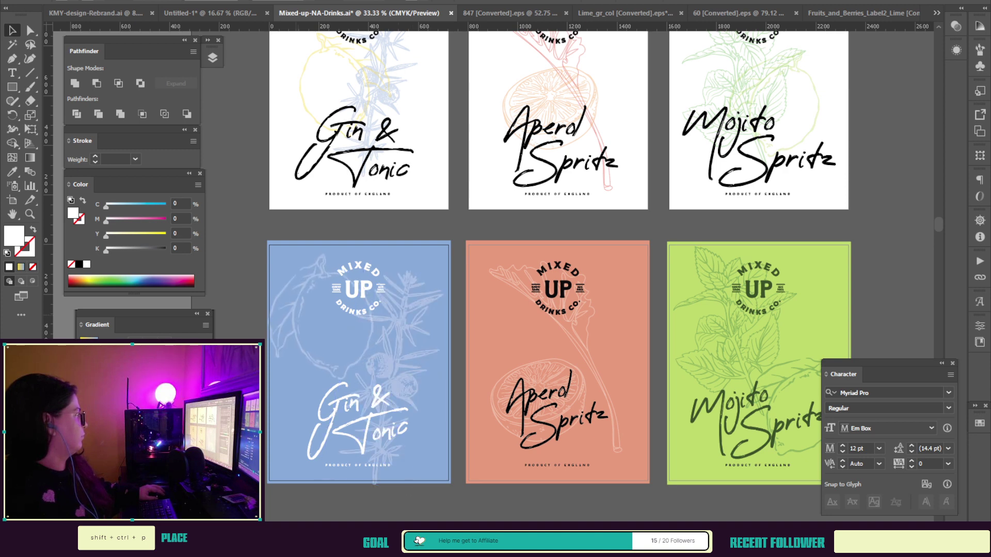
Step: Recolour the Mixed Up logo and Gin & Tonic lettering on the blue label with the yellow sampled from the palette swatch
click(296, 329)
click(357, 417)
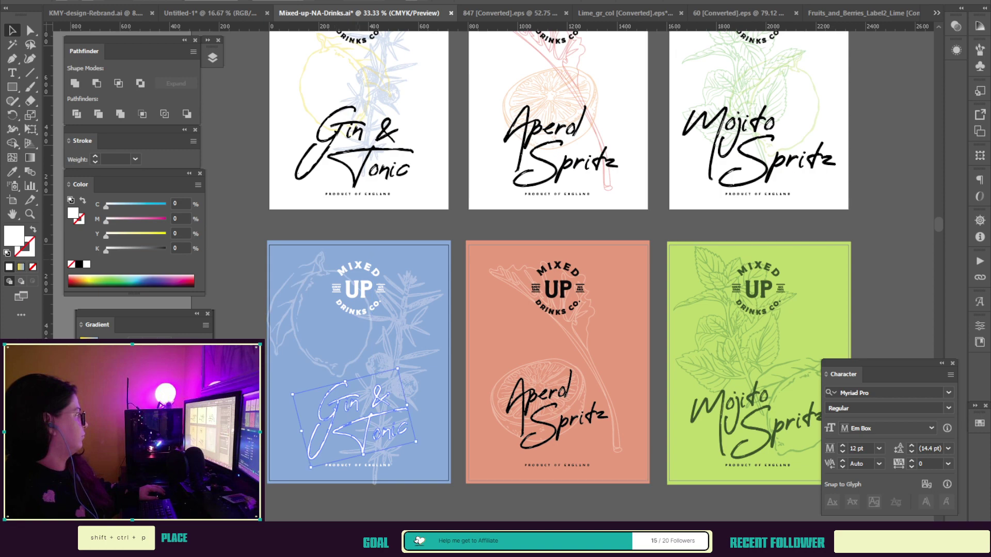
shift+click(356, 291)
shift+click(359, 289)
key(i)
scroll(359, 289, up, 11)
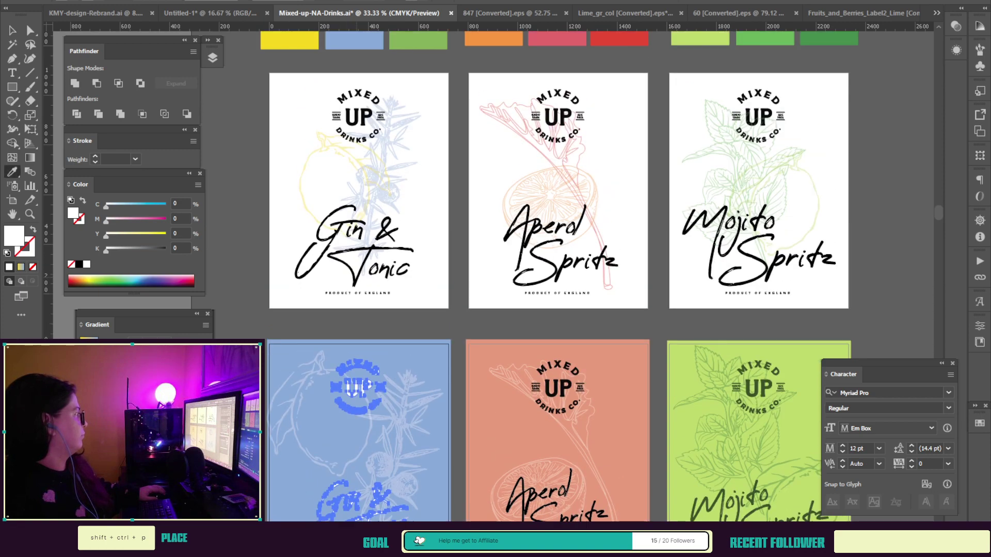
click(290, 77)
scroll(290, 77, down, 6)
key(a)
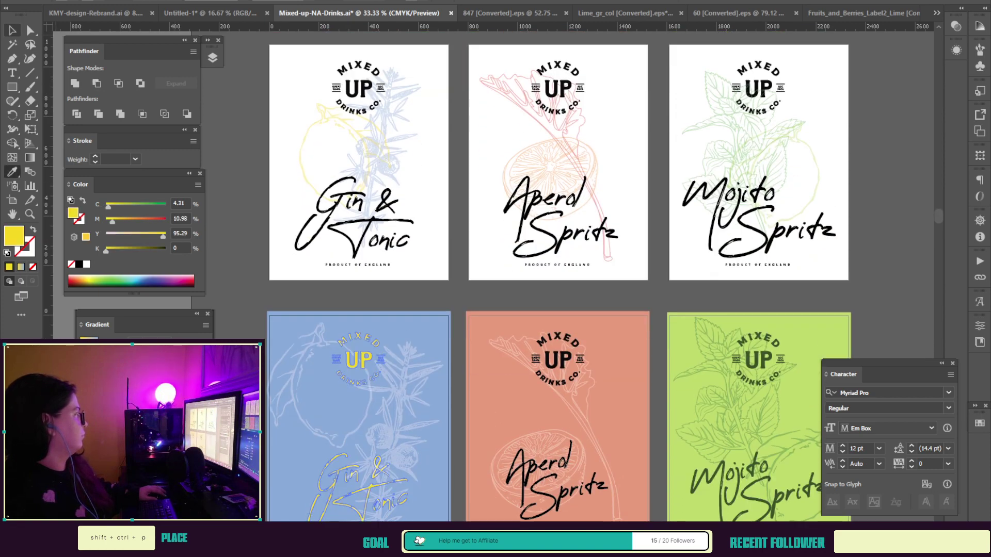
scroll(459, 289, down, 3)
click(458, 289)
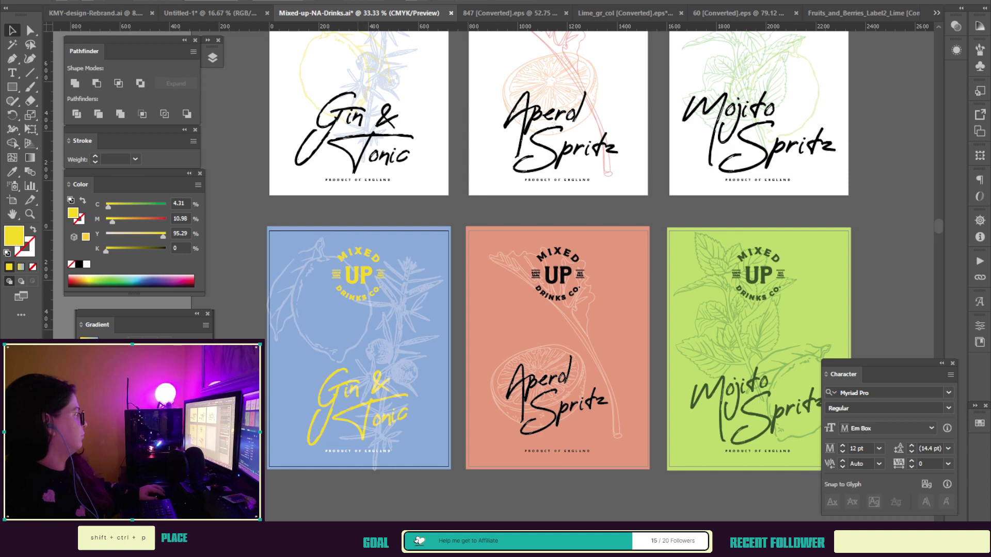
Step: Fill the Great Taste and Alc Free badges of the yellow logo on the blue label with white
key(z)
drag(326, 250, 366, 162)
click(13, 30)
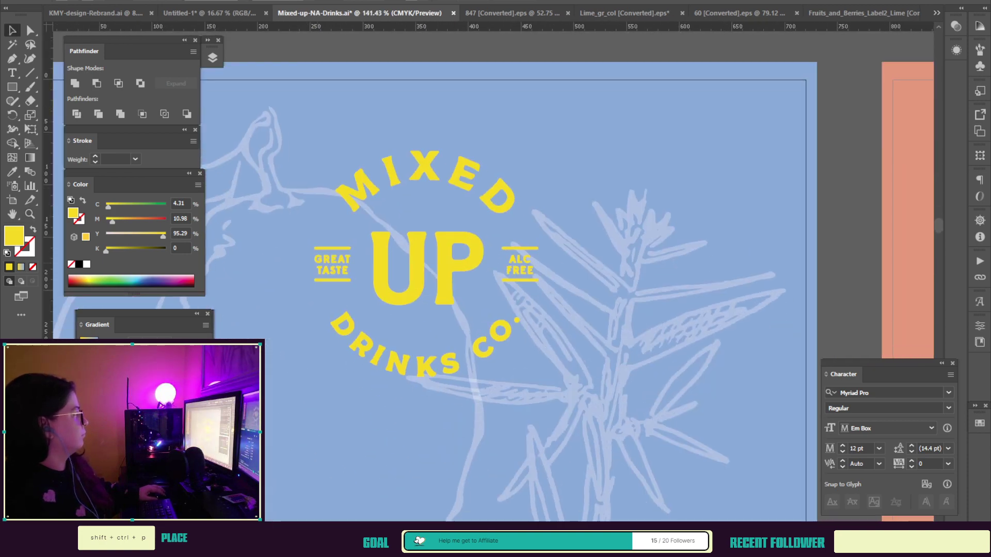
double_click(332, 265)
click(332, 265)
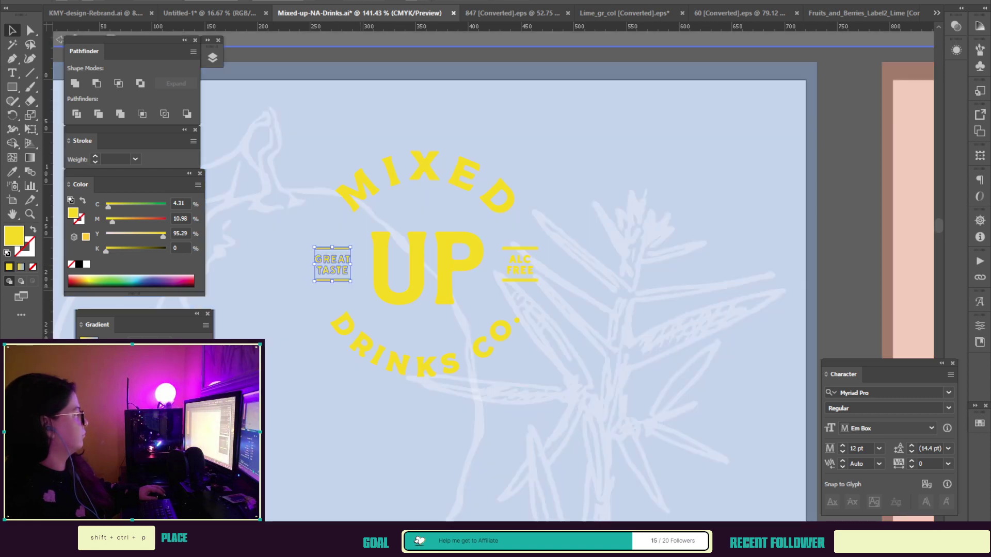
shift+click(518, 266)
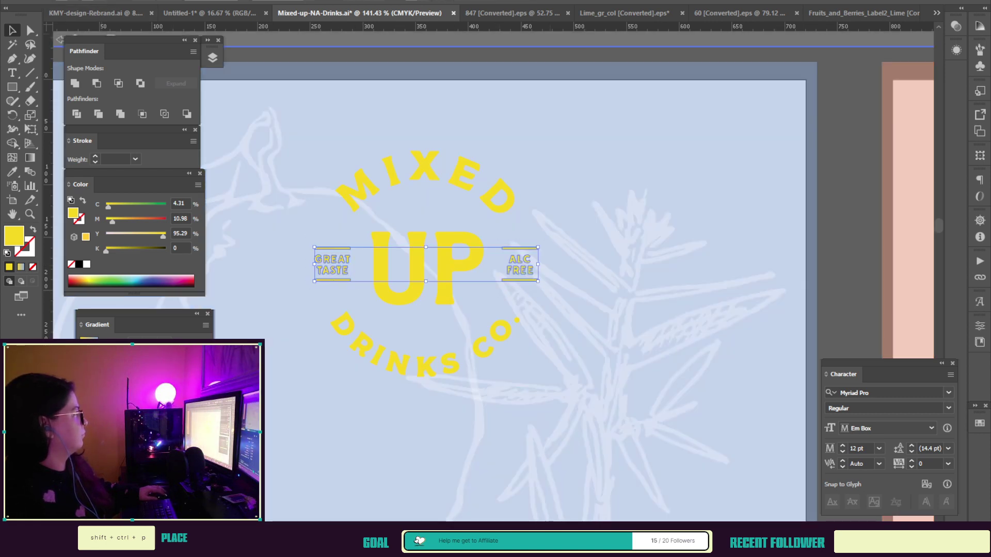
click(49, 1)
click(24, 14)
key(Escape)
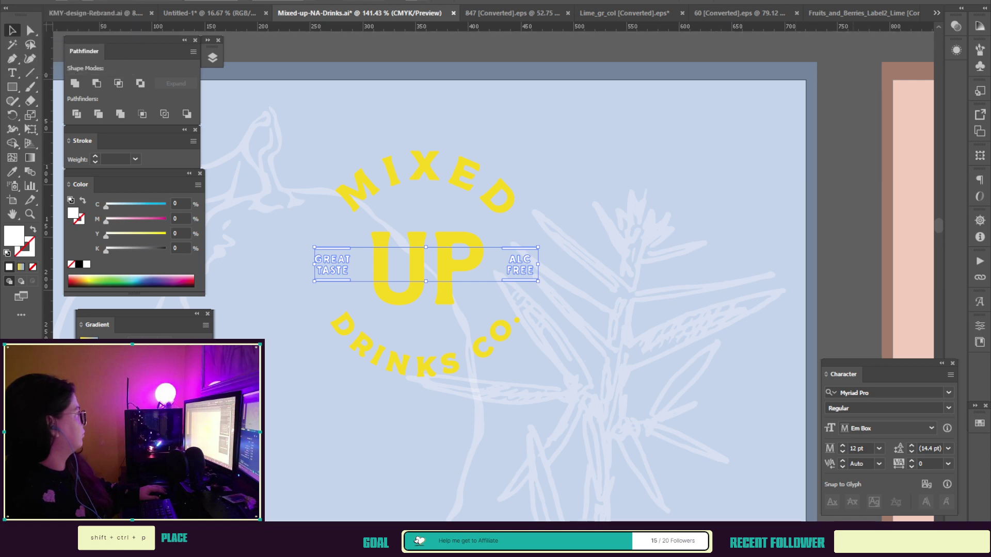
key(Escape)
key(z)
alt+click(337, 208)
alt+click(337, 208)
key(ctrl+minus)
key(ctrl+minus)
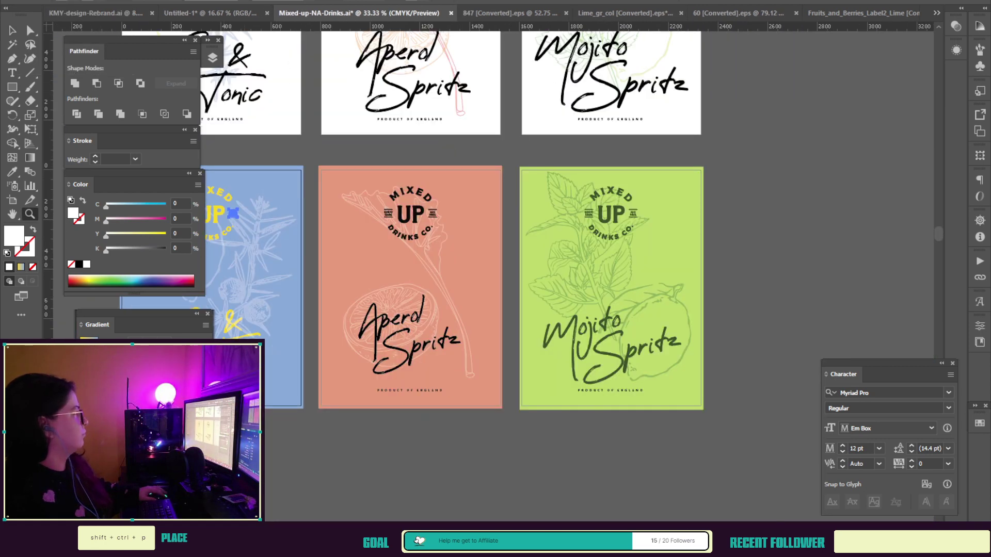
scroll(496, 216, left, 3)
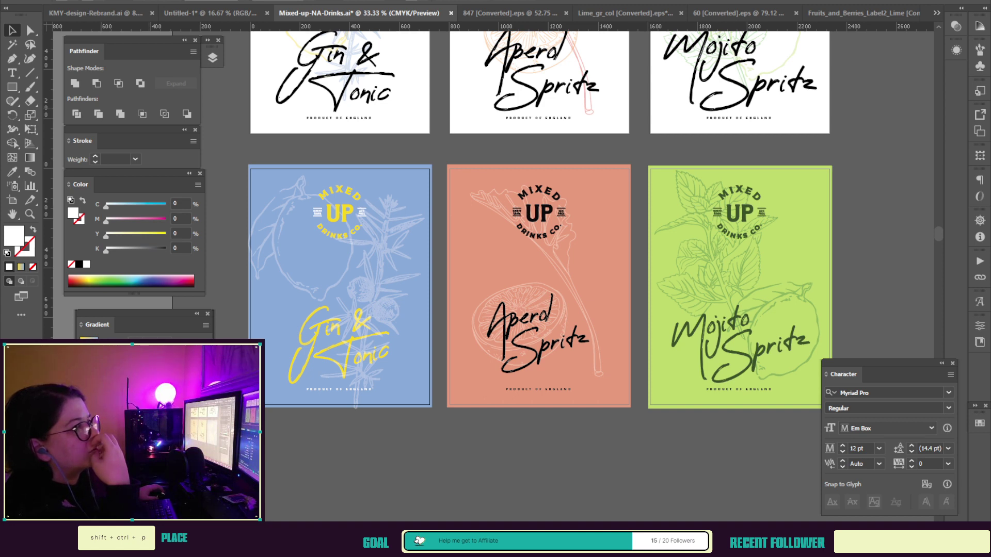
click(383, 307)
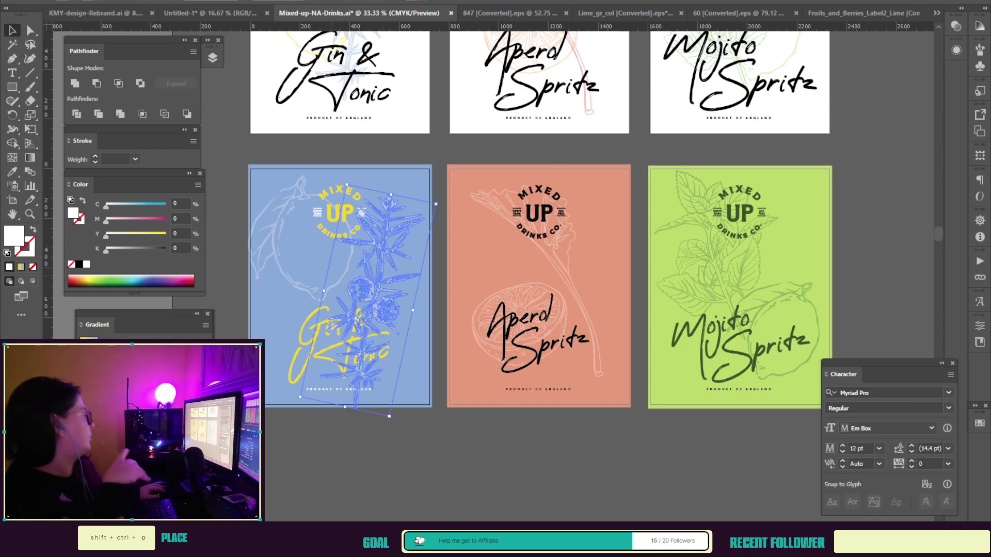
shift+click(275, 258)
scroll(340, 287, up, 4)
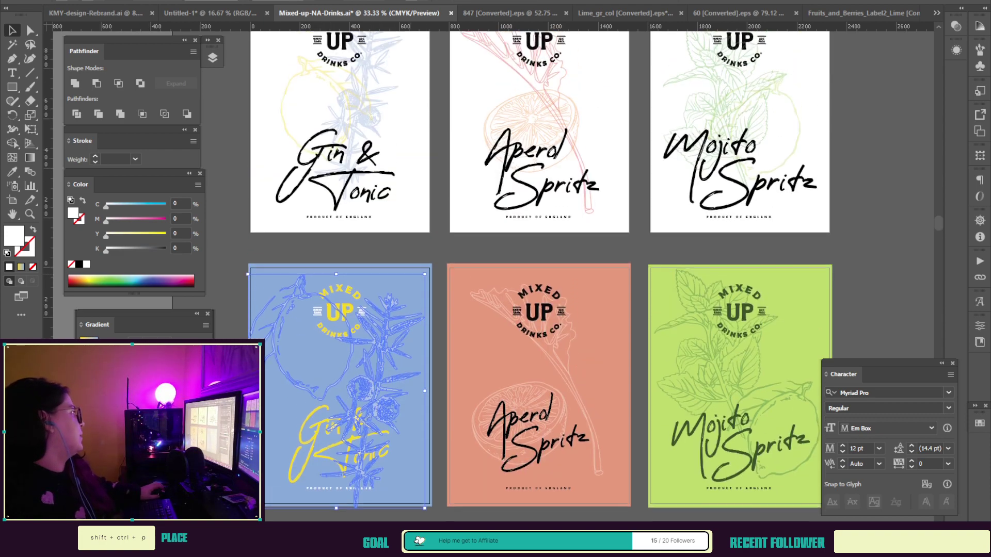
scroll(539, 268, up, 5)
scroll(540, 268, down, 6)
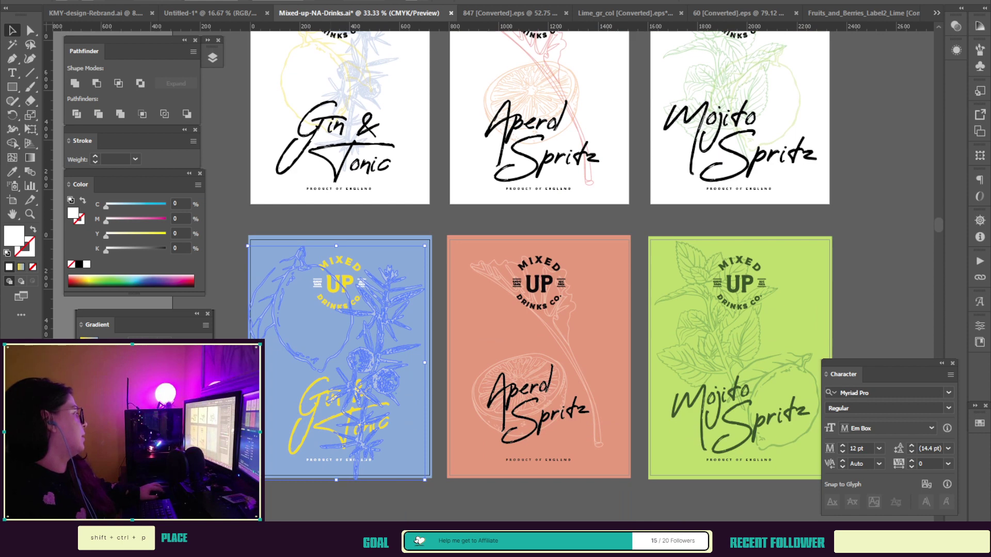
key(ctrl+shift+a)
Step: Move the mint sprig left on the light green label, and shift the lime toward the lower right corner, enlarging it slightly
drag(716, 336, 696, 335)
drag(774, 402, 779, 412)
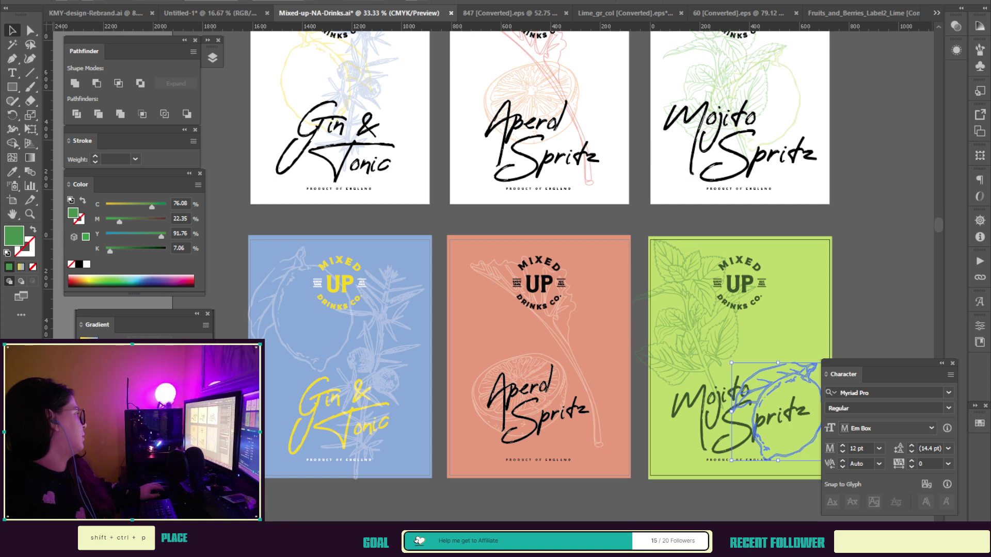
key(ctrl+t)
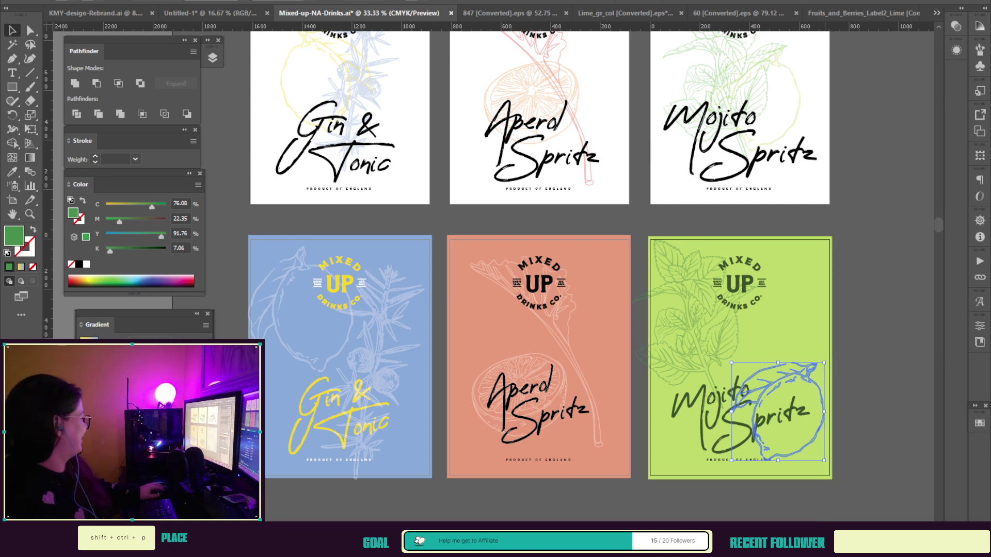
drag(824, 461, 832, 470)
drag(800, 434, 802, 431)
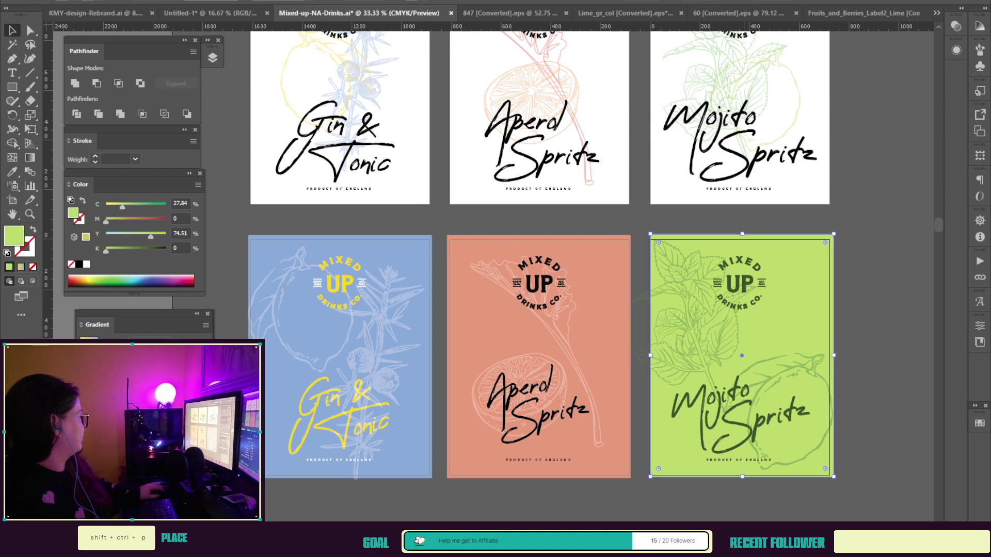
Step: Fill the Product of England line on the light green label with white
click(739, 460)
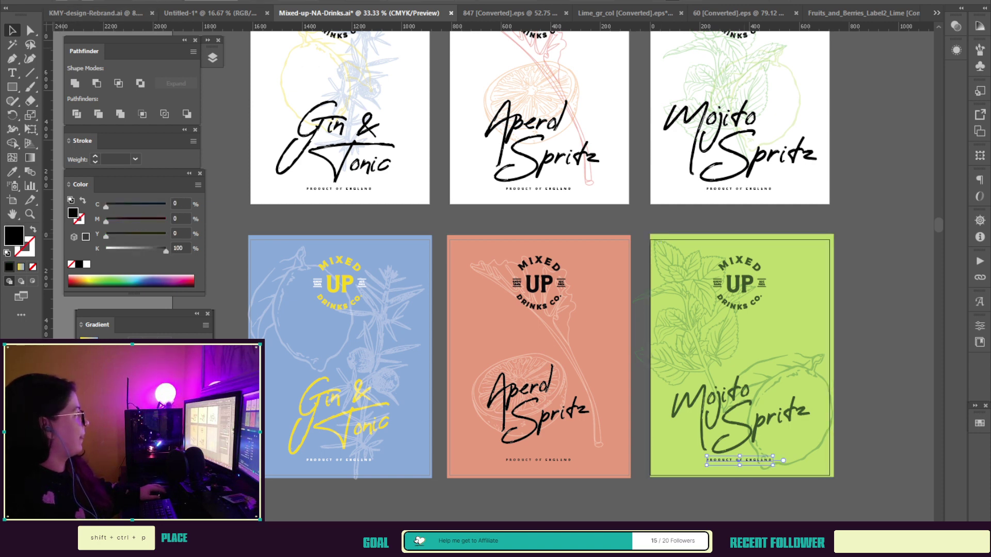
click(7, 1)
click(24, 14)
Step: Fill the Great Taste and Alc Free badges of the dark green logo on the light green label with white
key(z)
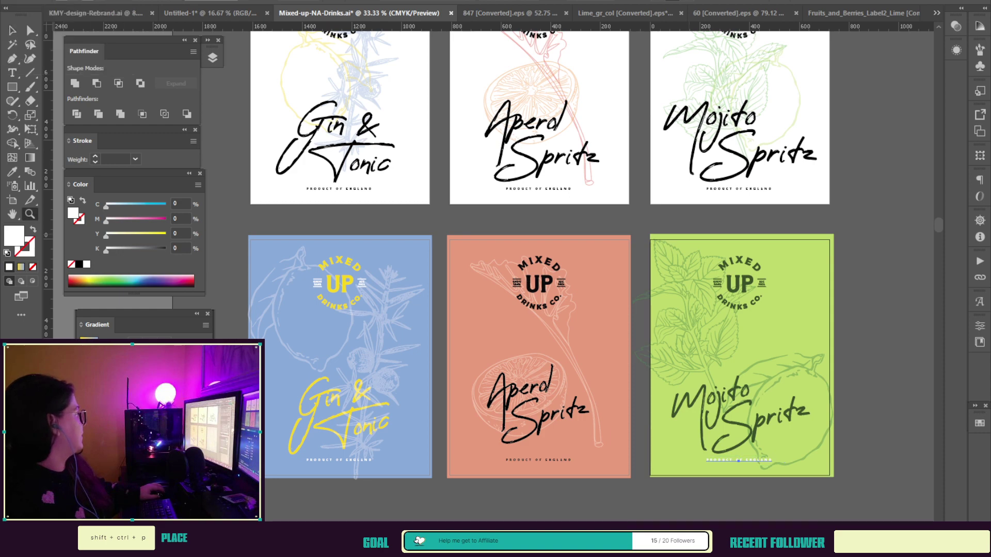
drag(692, 238, 774, 239)
drag(826, 428, 461, 185)
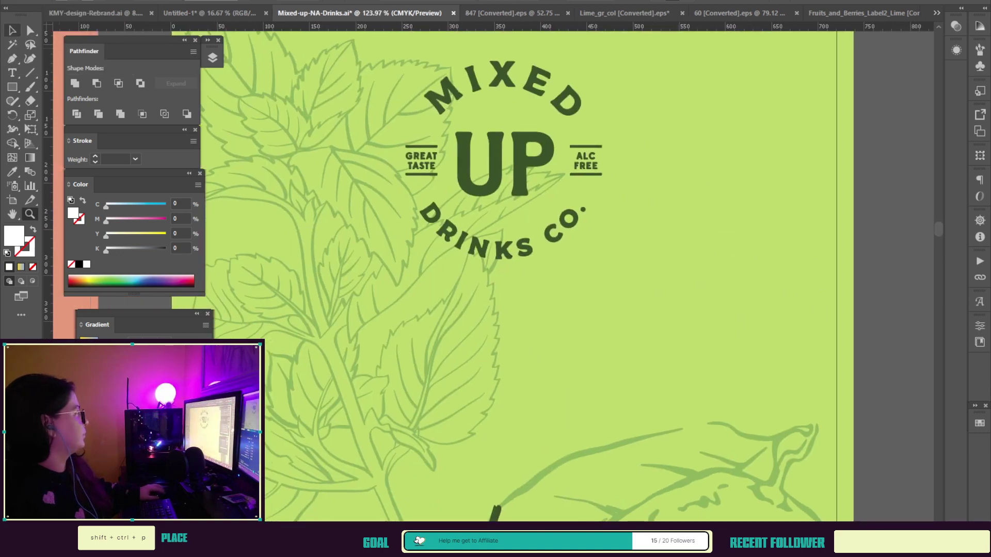
key(v)
double_click(469, 176)
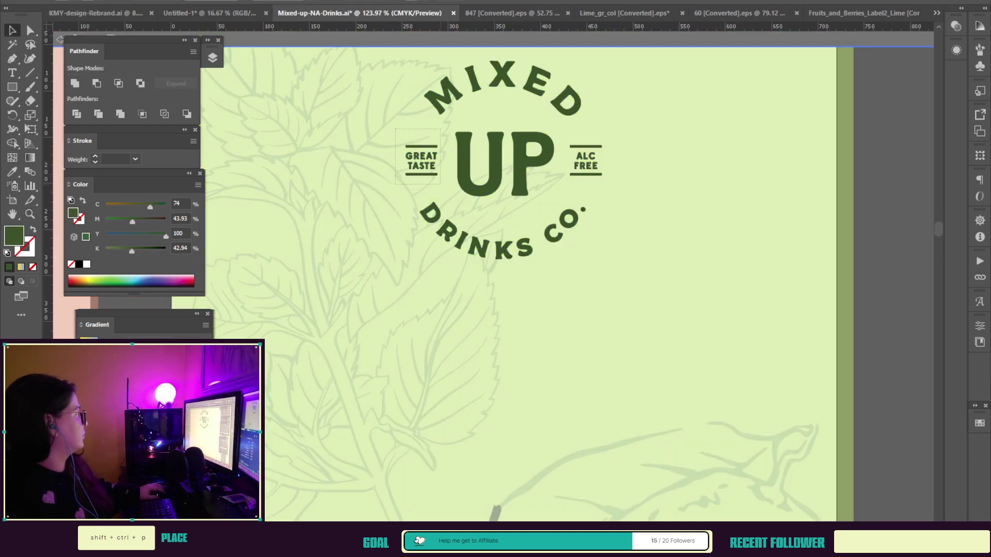
drag(395, 130, 440, 184)
drag(573, 145, 609, 184)
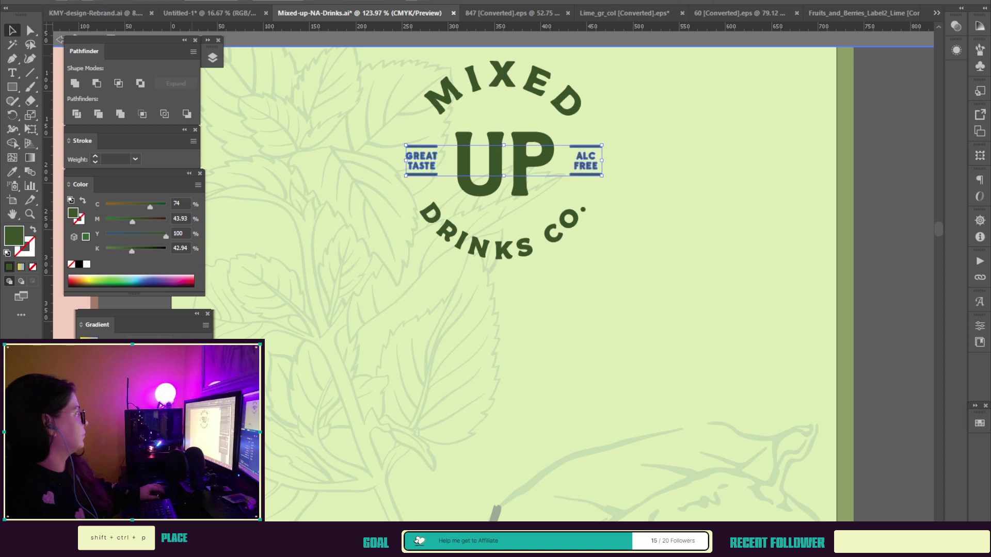
click(57, 1)
click(24, 15)
key(Escape)
key(Escape)
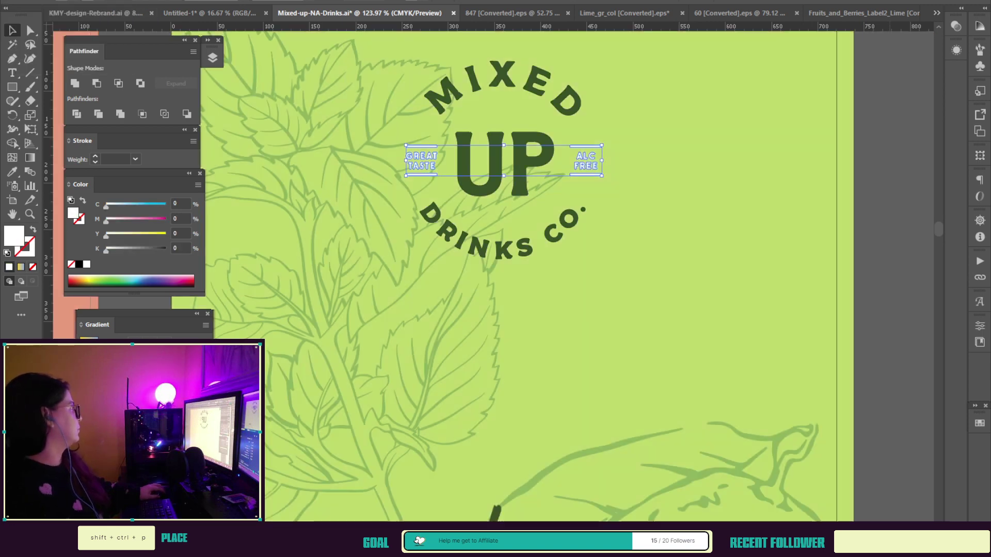
key(z)
click(529, 334)
alt+click(465, 318)
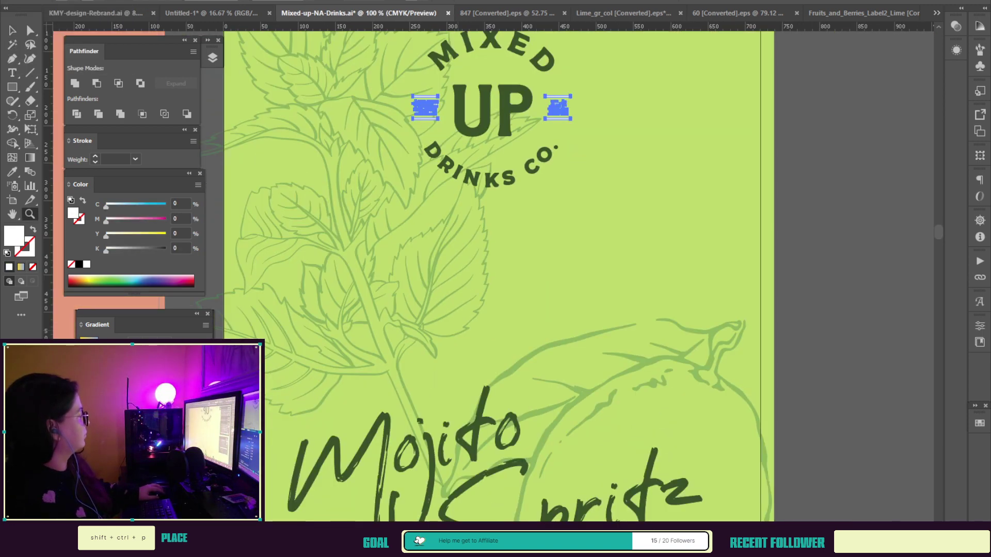
alt+click(465, 318)
alt+click(464, 318)
alt+click(465, 318)
drag(465, 318, 641, 447)
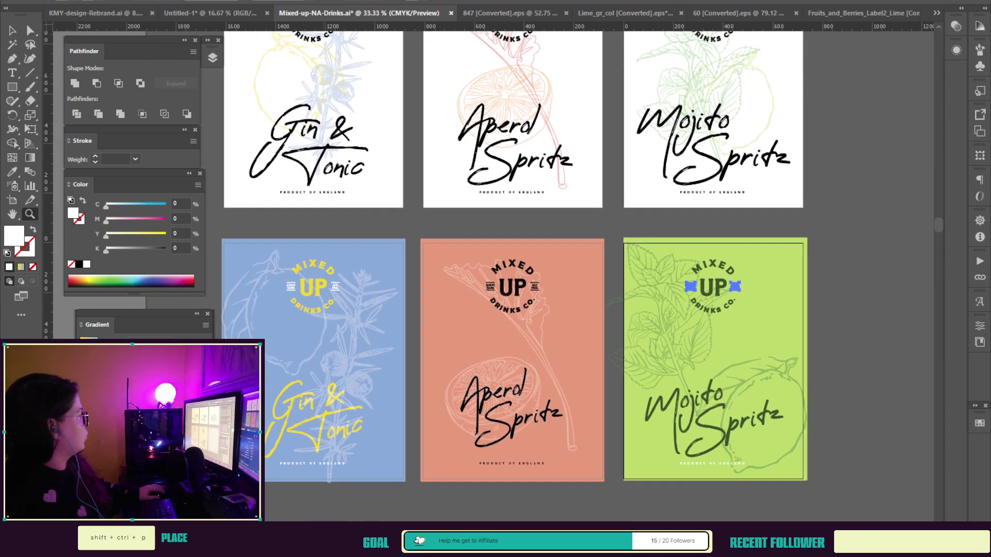
Step: Nudge the mint sprig slightly right and up and the lime slightly left on the light green label
key(v)
scroll(495, 258, up, 4)
scroll(495, 258, down, 4)
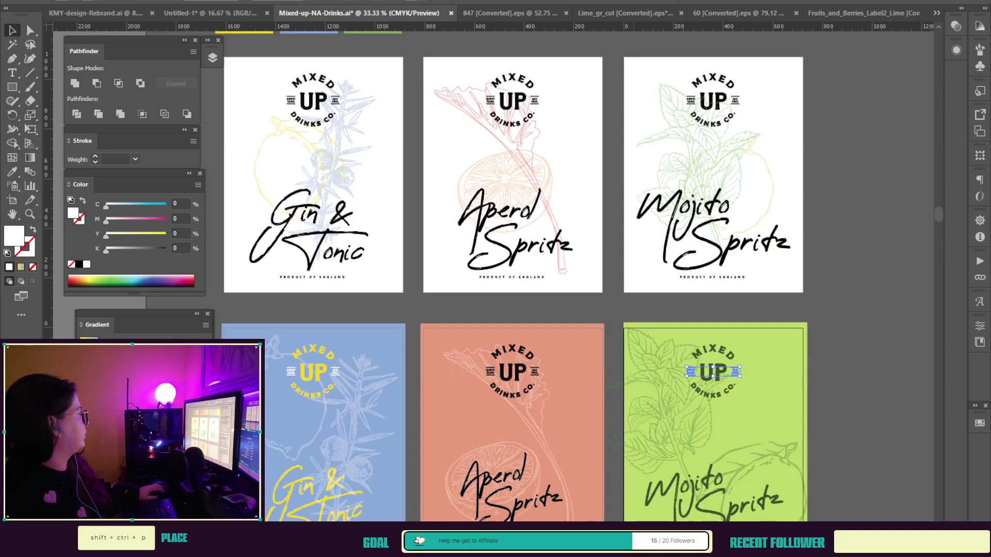
click(714, 403)
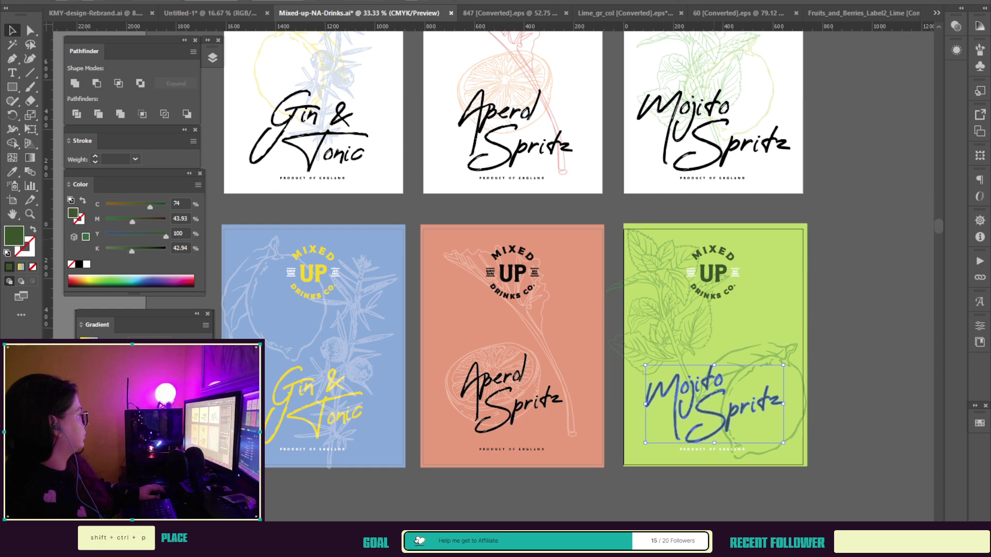
click(852, 361)
drag(669, 320, 676, 322)
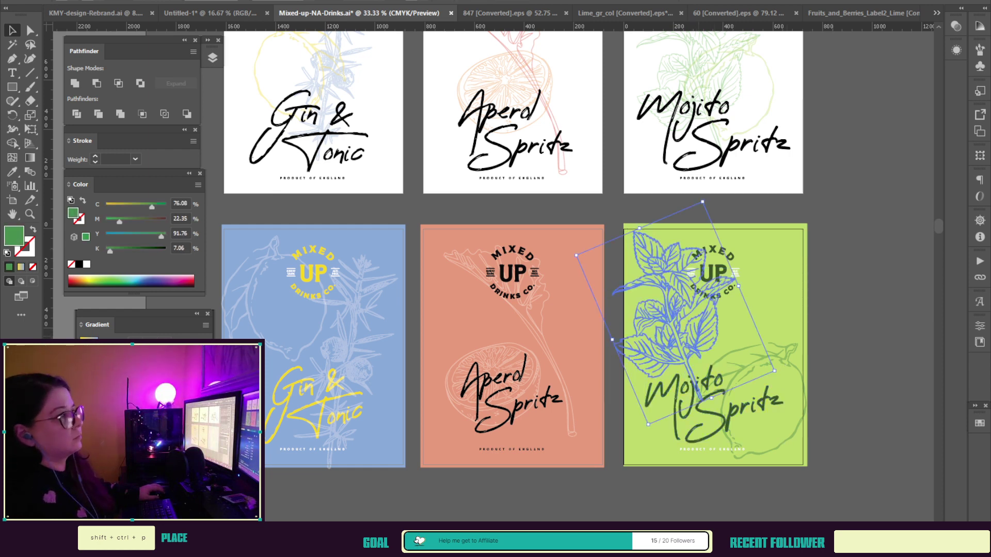
drag(675, 323, 676, 319)
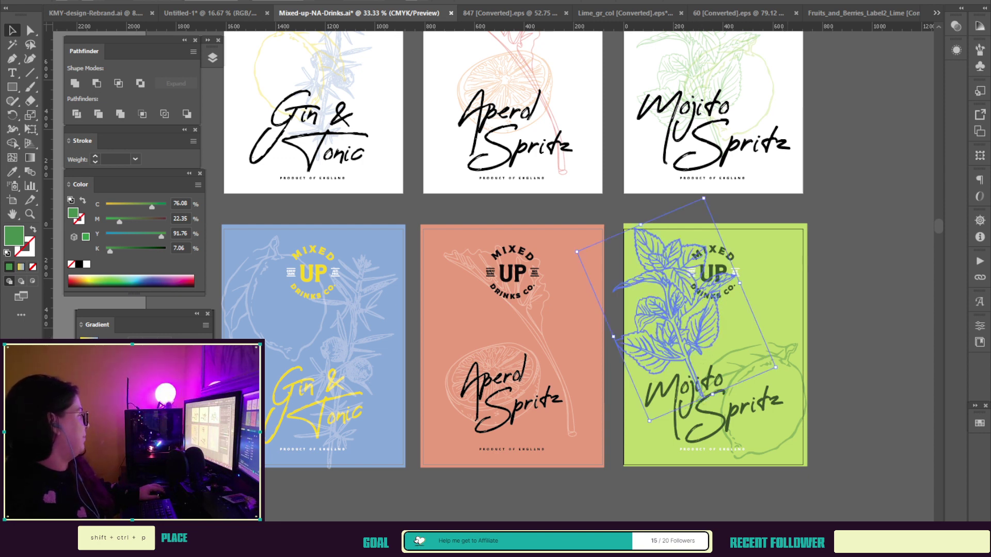
drag(789, 354, 784, 353)
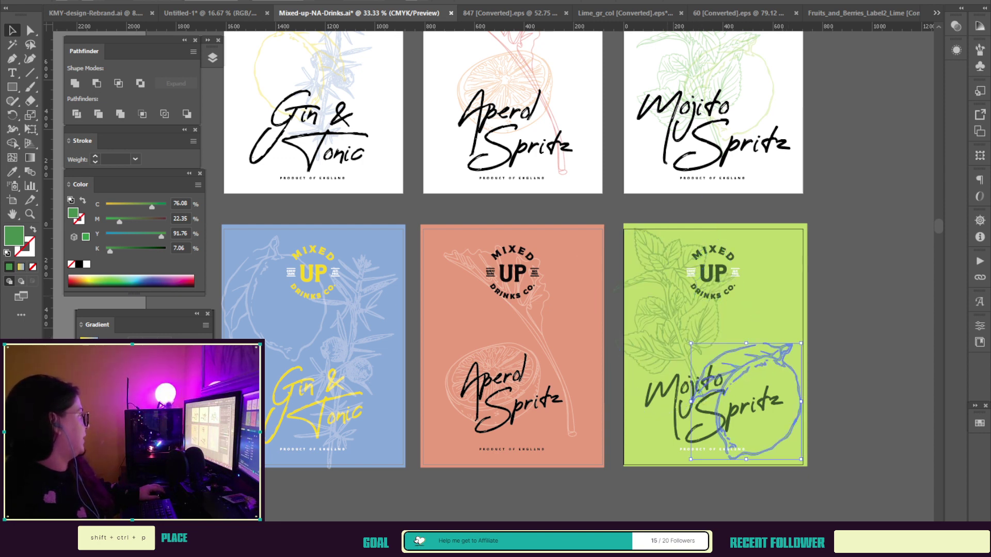
Step: Enlarge the mint sprig and rotate it clockwise across the light green label, then reduce the lime in the lower right corner
click(675, 326)
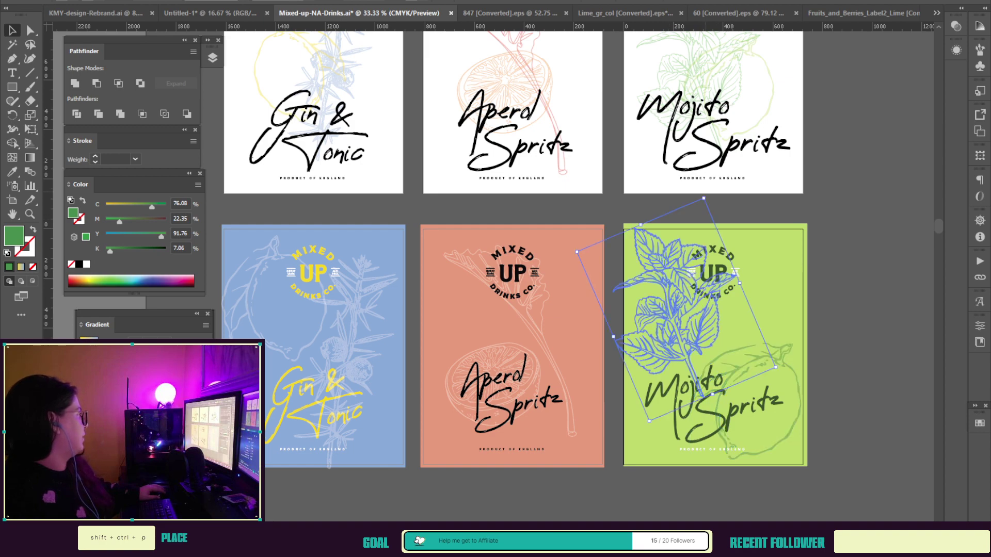
drag(705, 194, 826, 180)
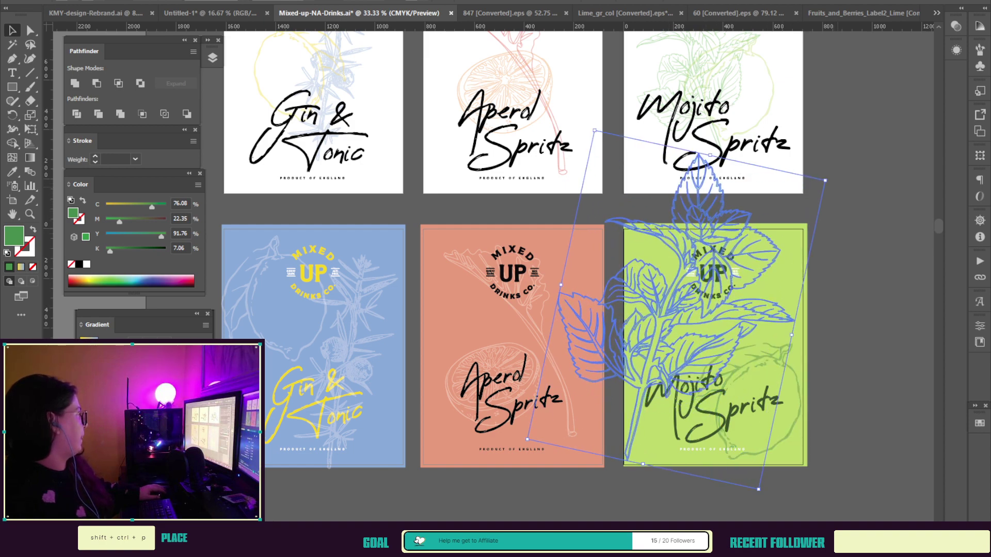
drag(787, 285, 790, 384)
click(782, 356)
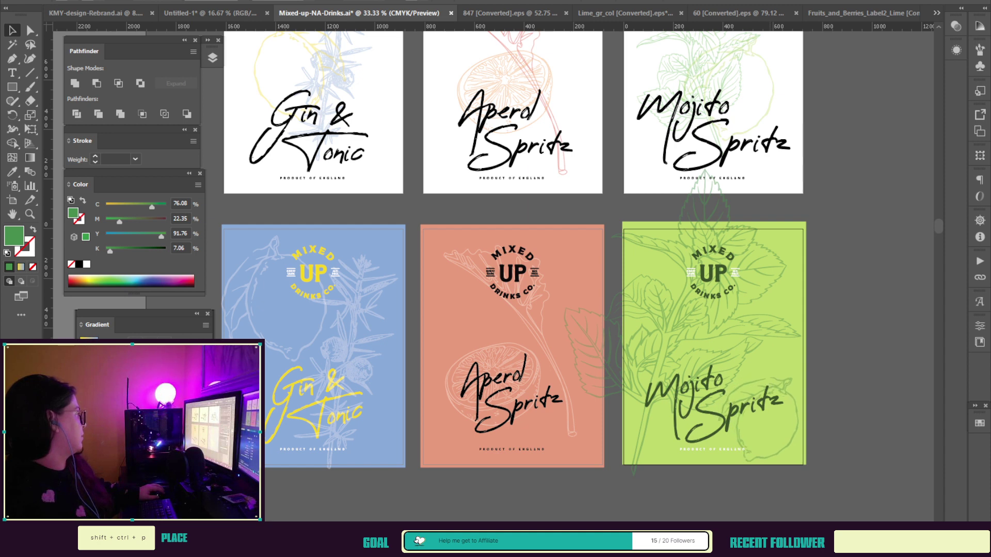
Step: Undo the last change to the lime and shift the mint sprig slightly right and down on the light green label
key(ctrl+z)
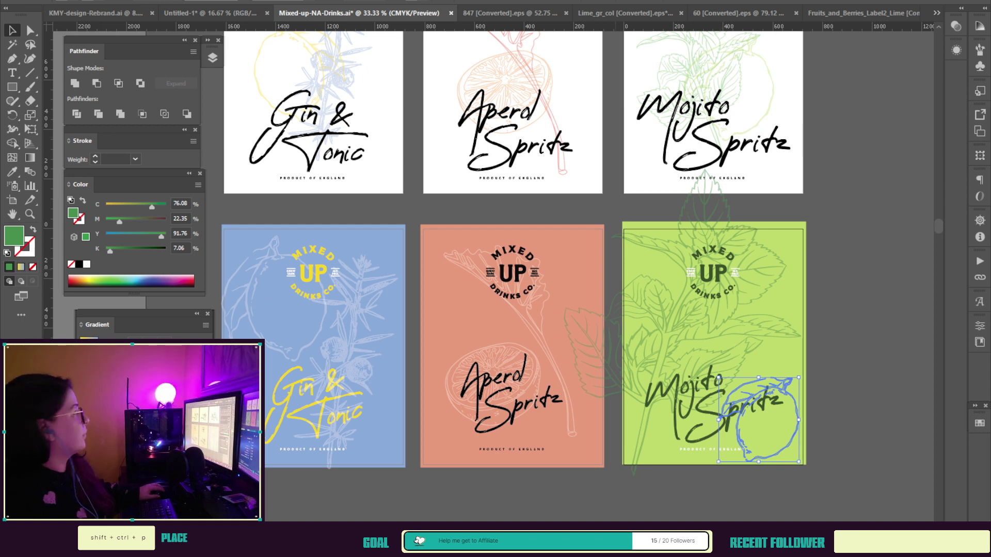
drag(704, 197, 709, 203)
key(ctrl+z)
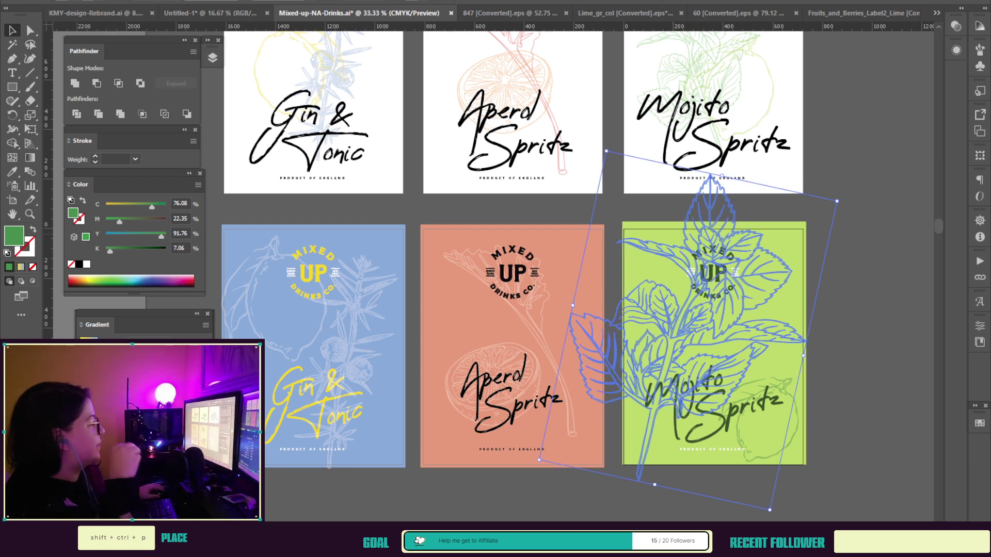
Step: Draw a rectangle covering the light green label and use it as a clipping mask for the mint sprig
key(m)
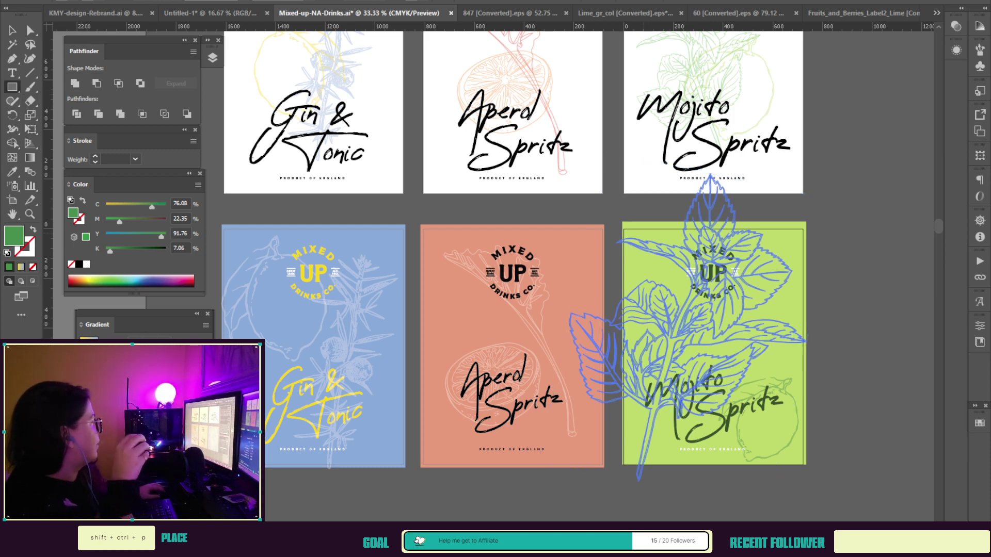
drag(624, 227, 806, 464)
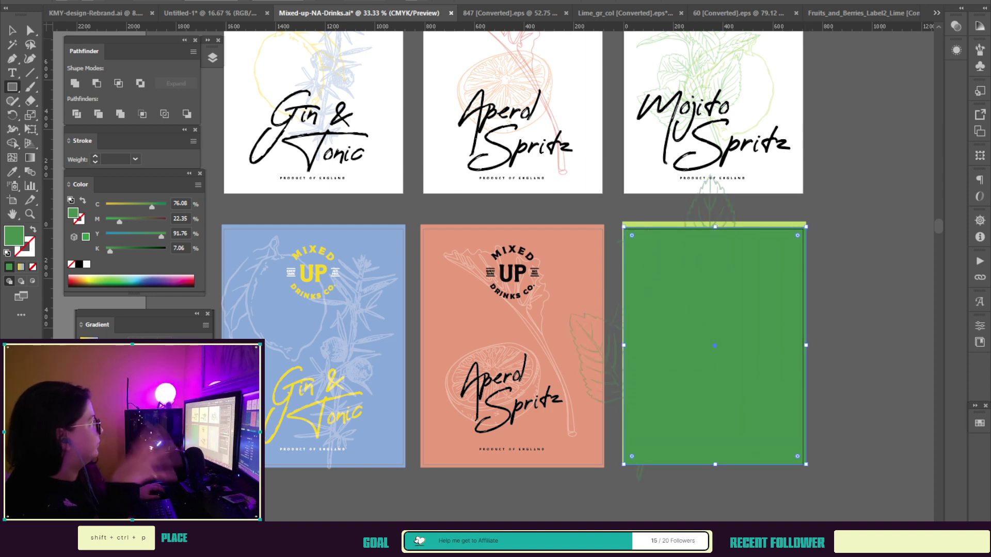
key(v)
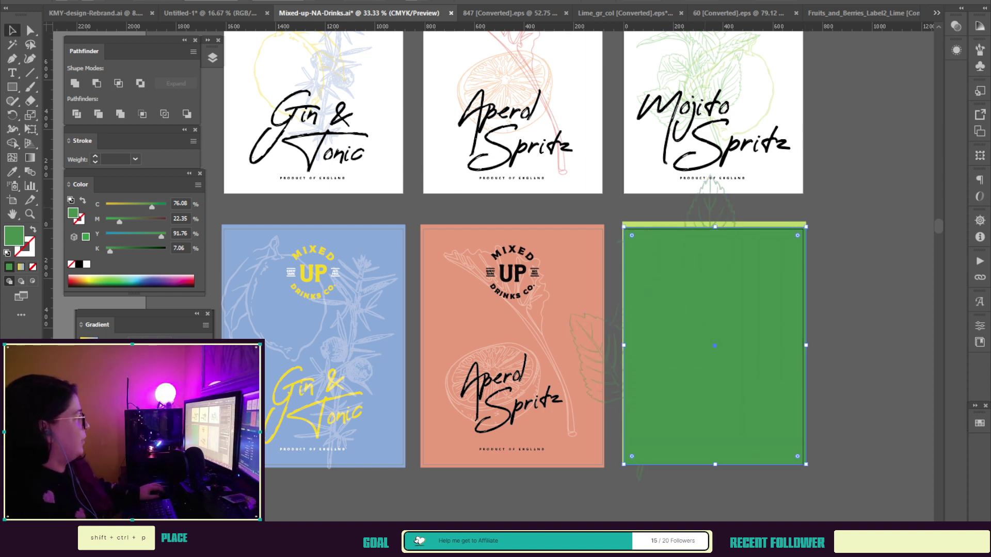
shift+click(710, 210)
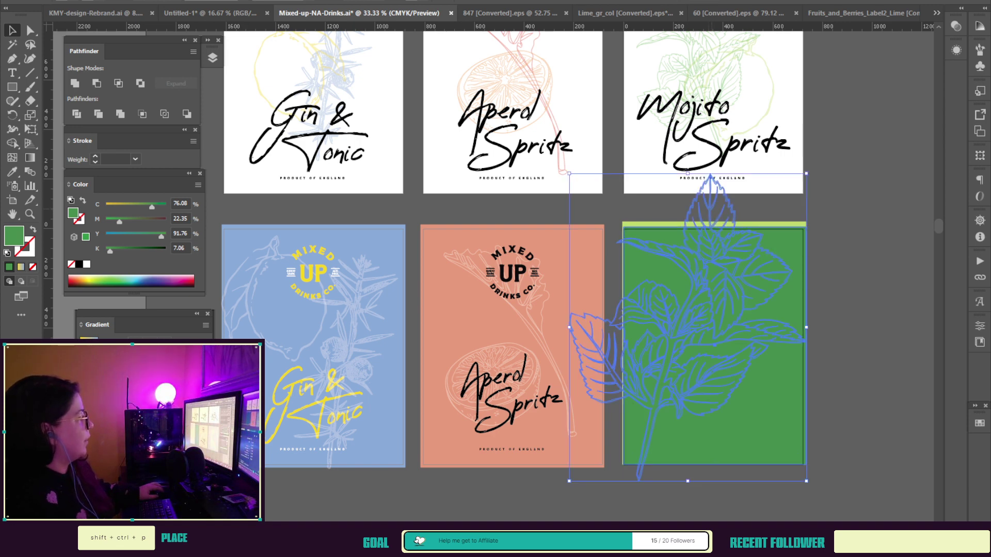
key(ctrl+7)
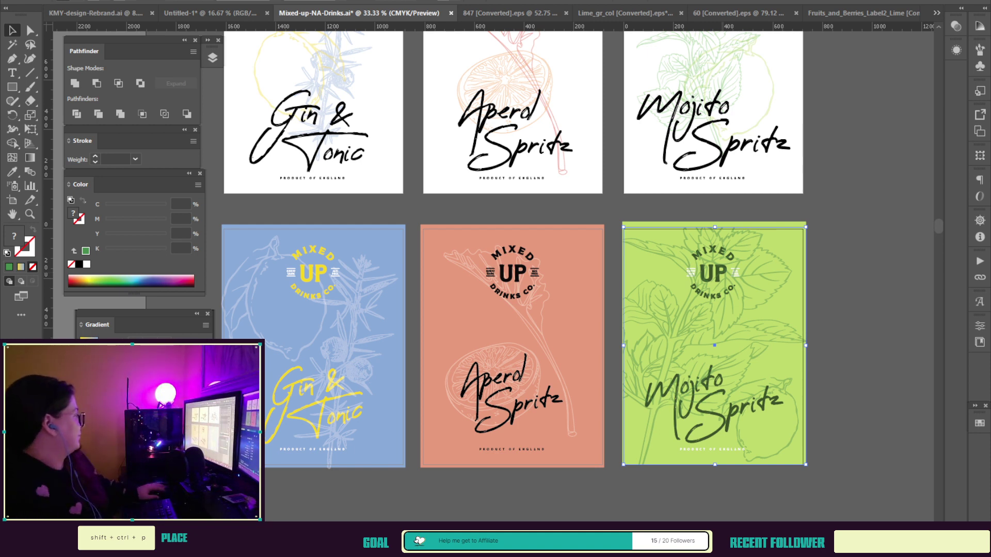
Step: Reduce the mint sprig slightly inside its clipping mask, shift it left and down, then leave the mask and select the lime
double_click(673, 336)
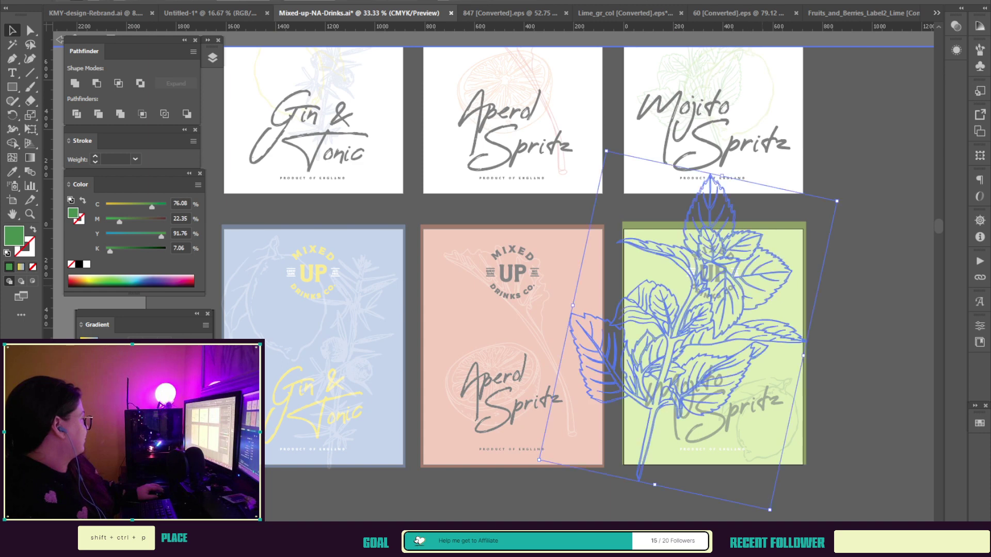
drag(836, 202, 819, 215)
mouse_move(673, 335)
mouse_down()
mouse_move(665, 329)
mouse_move(663, 341)
mouse_up()
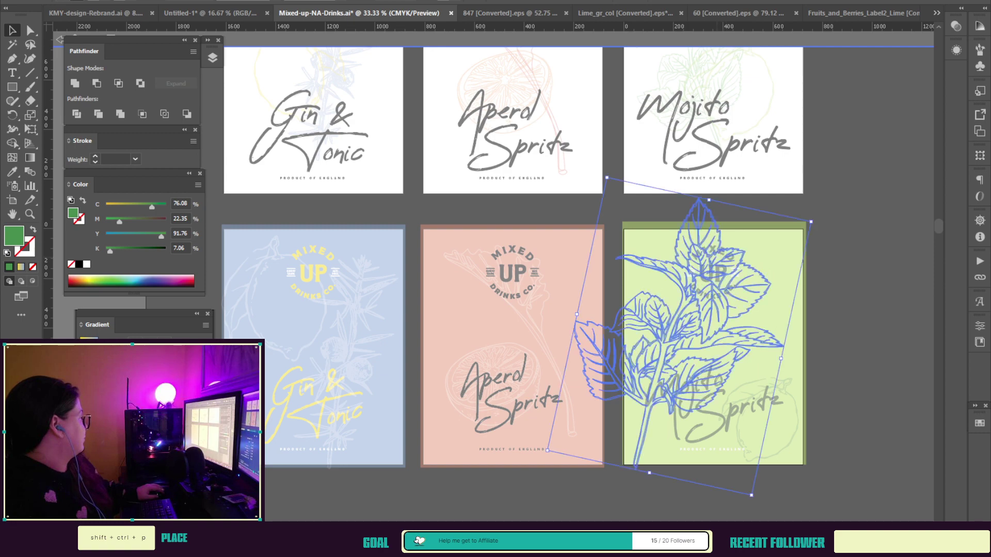
double_click(862, 331)
click(797, 412)
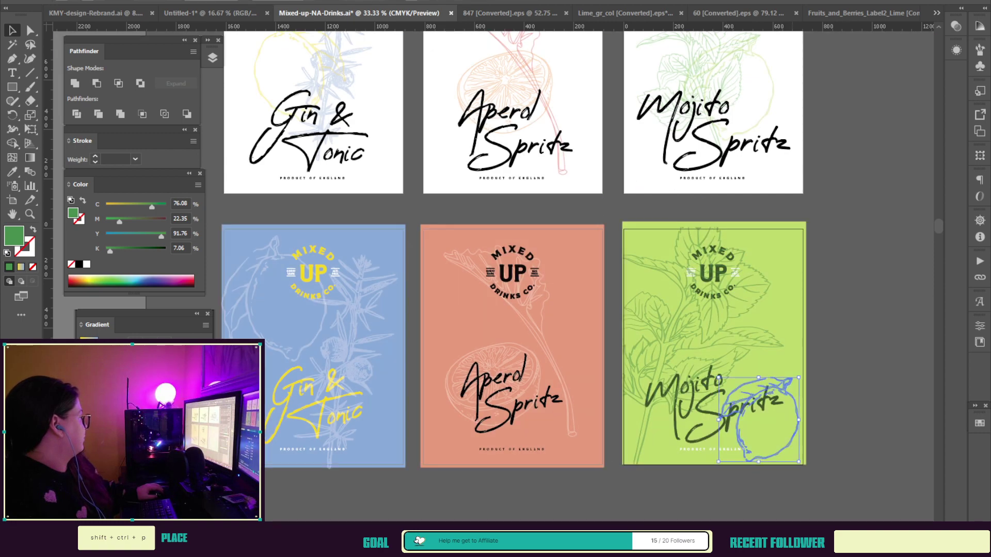
Step: Enlarge the lime illustration slightly and reposition it over the lower corner of the green Mojito Spritz label
drag(799, 378, 808, 368)
drag(807, 413, 809, 415)
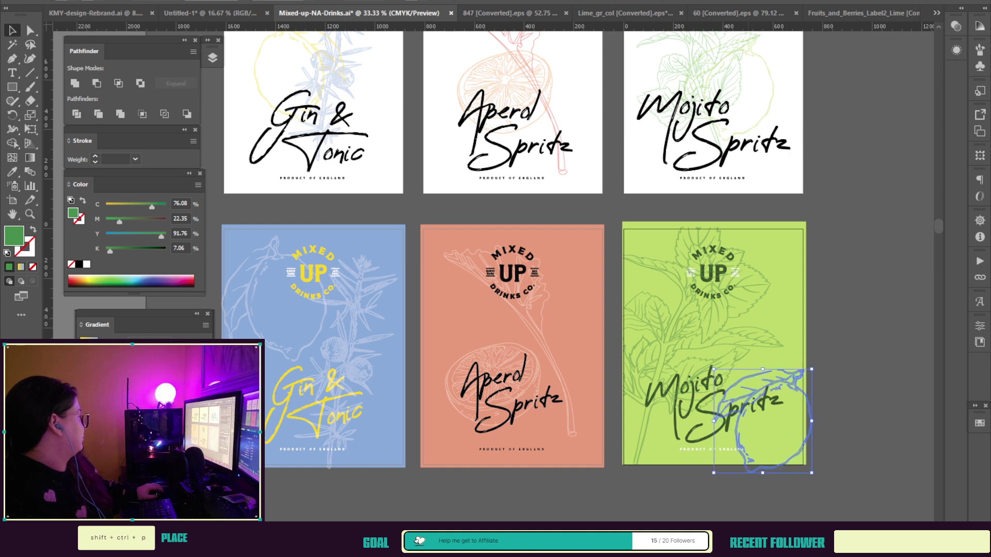
click(744, 344)
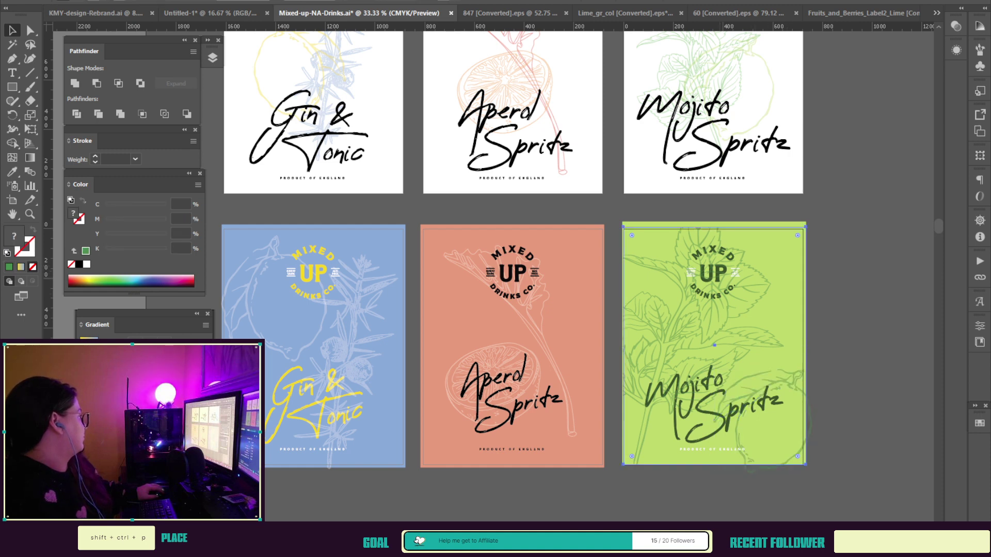
shift+click(789, 225)
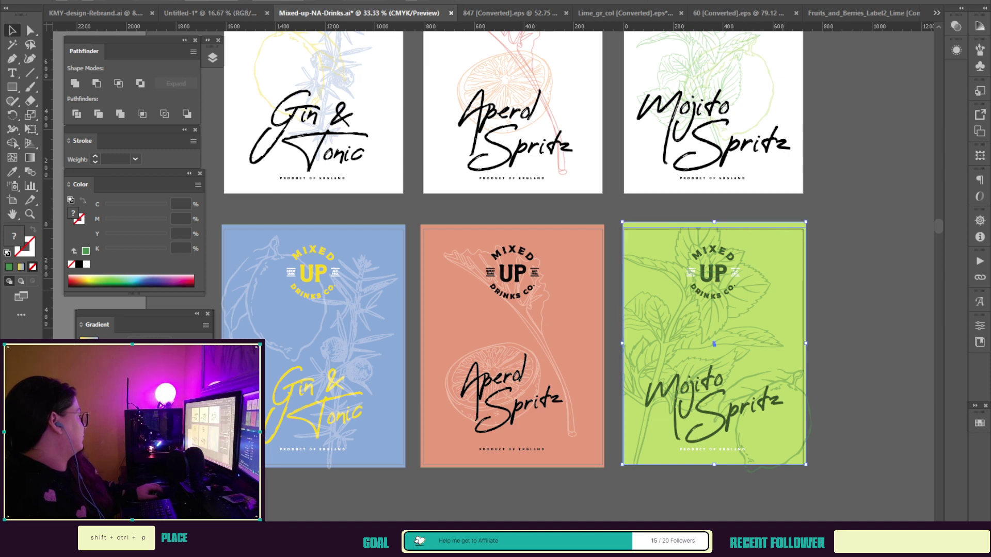
key(ctrl+shift+a)
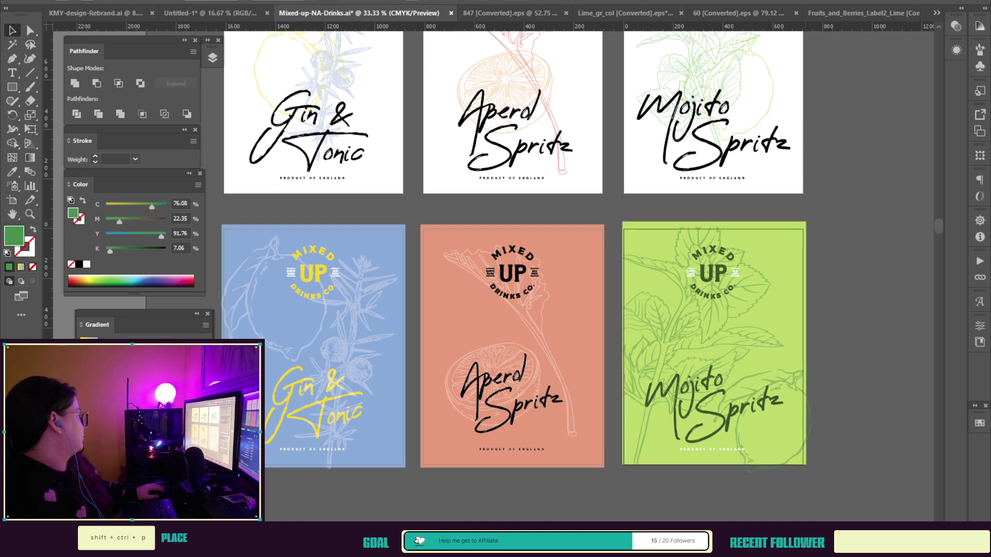
Step: Recolor the Mojito Spritz lettering on the green label to white
click(714, 404)
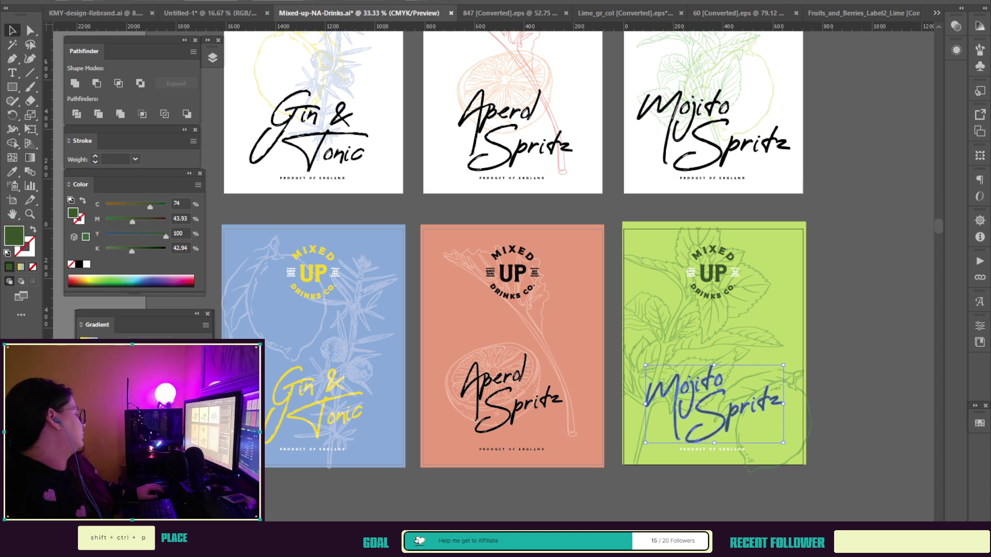
click(62, 1)
click(24, 15)
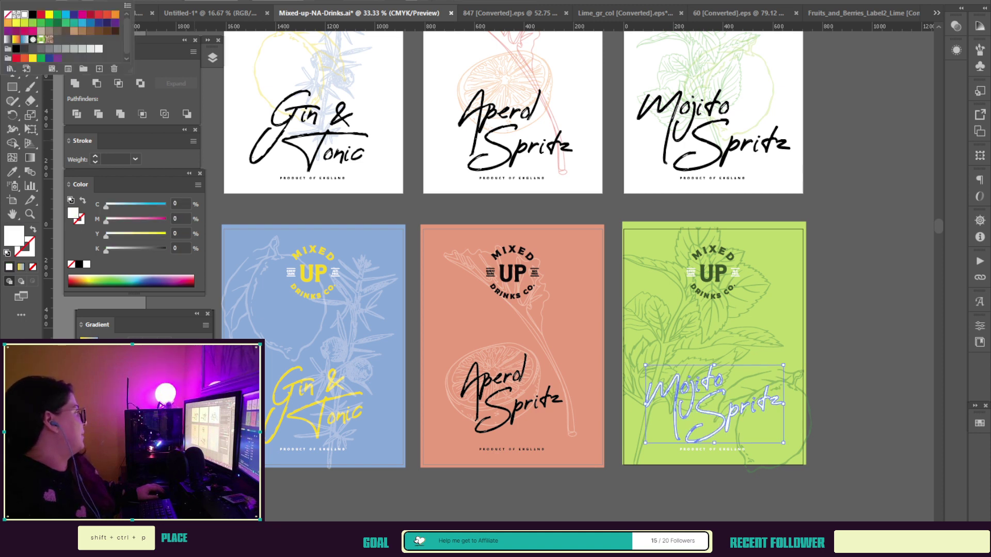
key(Escape)
key(ctrl+shift+a)
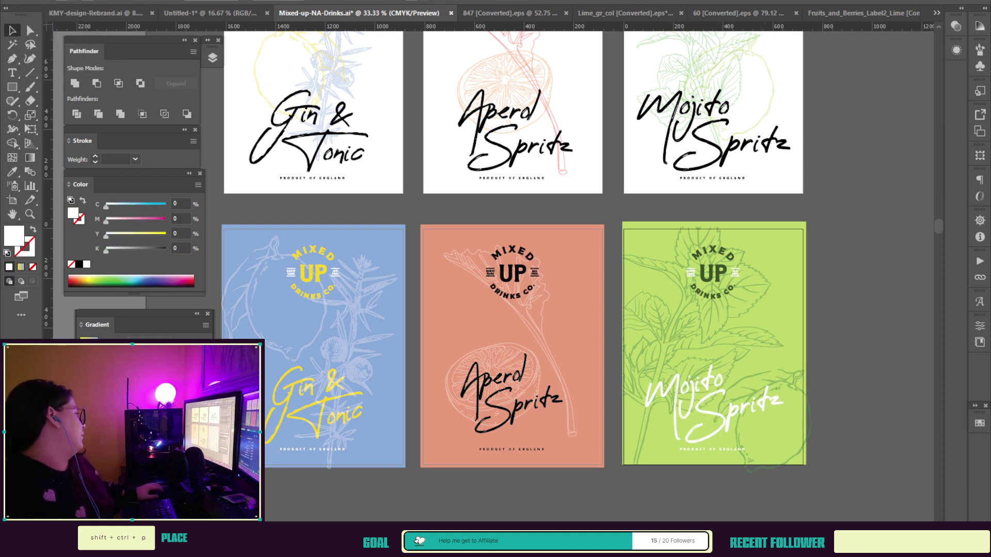
click(715, 404)
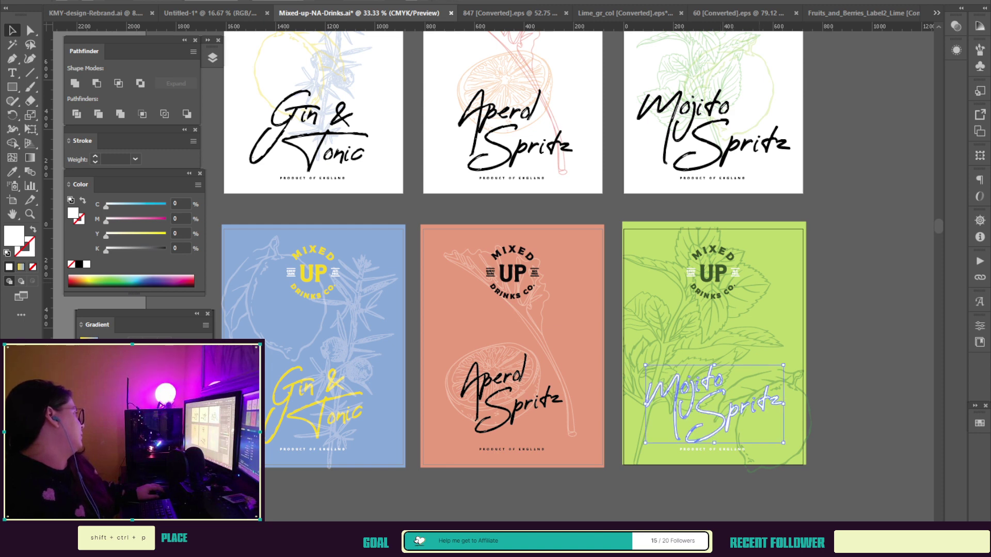
Step: Try mirroring the mint illustration on the green label and scaling it down toward the label's lower edge
click(676, 331)
double_click(666, 336)
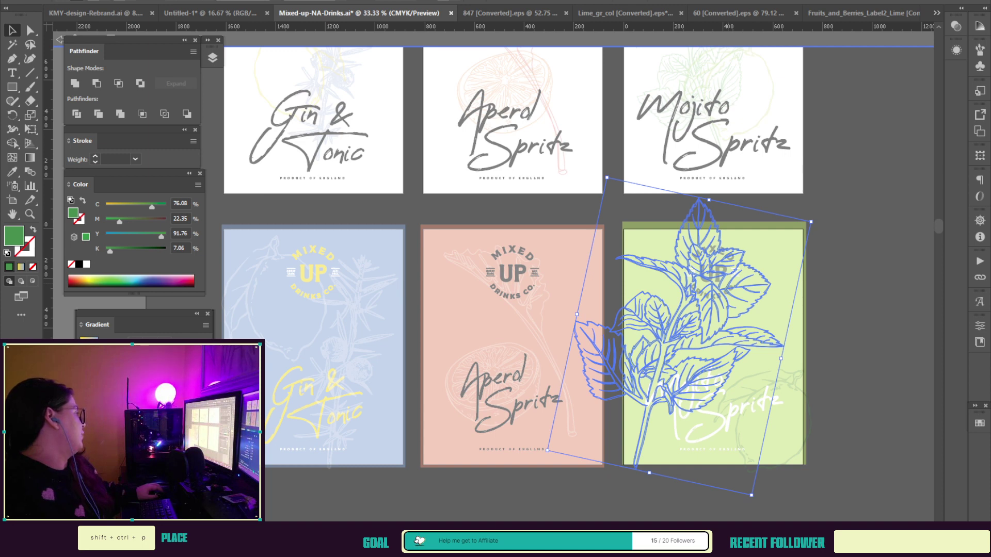
key(ctrl+z)
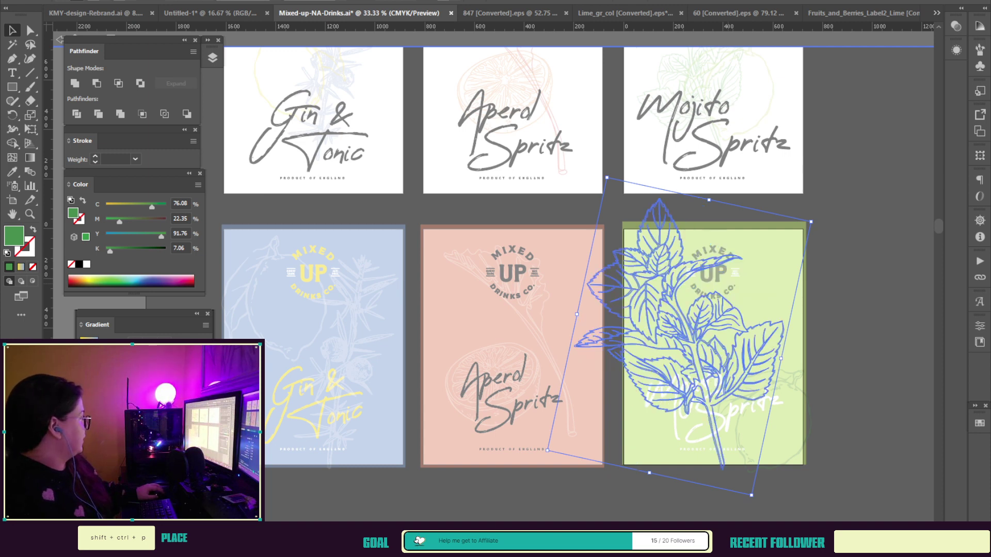
key(Return)
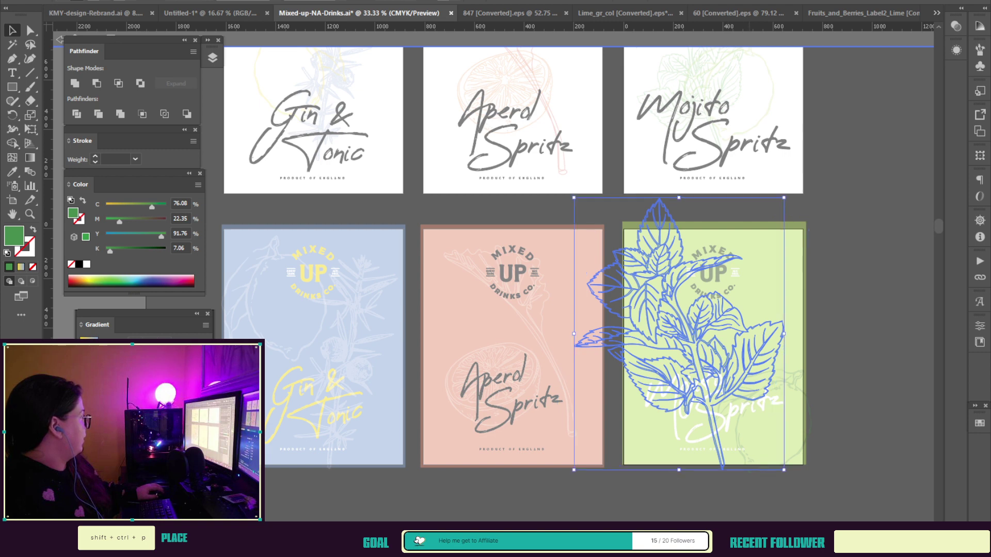
mouse_move(695, 343)
mouse_down()
mouse_move(712, 340)
mouse_move(699, 339)
mouse_up()
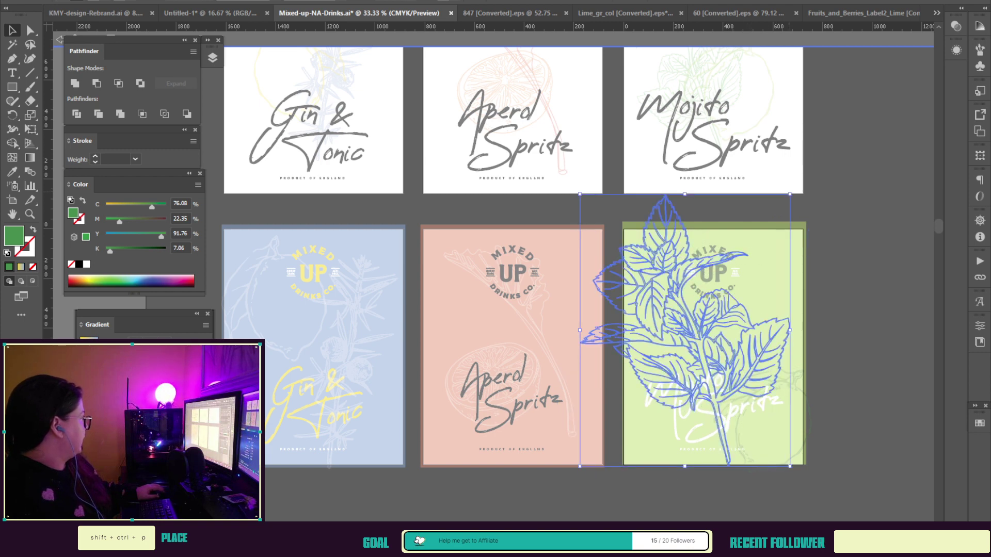
drag(789, 194, 751, 244)
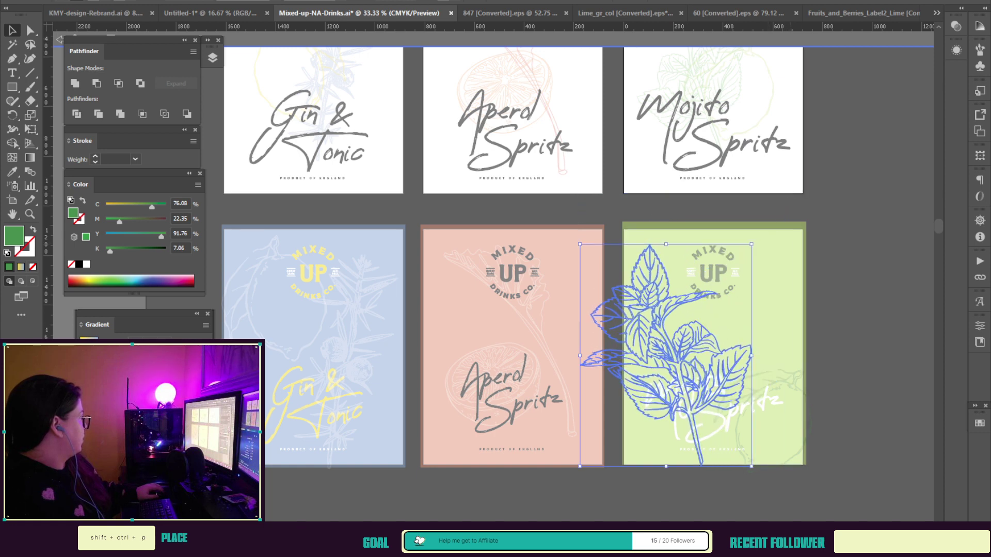
Step: Undo the recent mint, lime and lettering changes, back to the Mojito layout with the lime in the upper corner
key(ctrl+z)
key(ctrl+z)
key(ctrl+z)
key(ctrl+z)
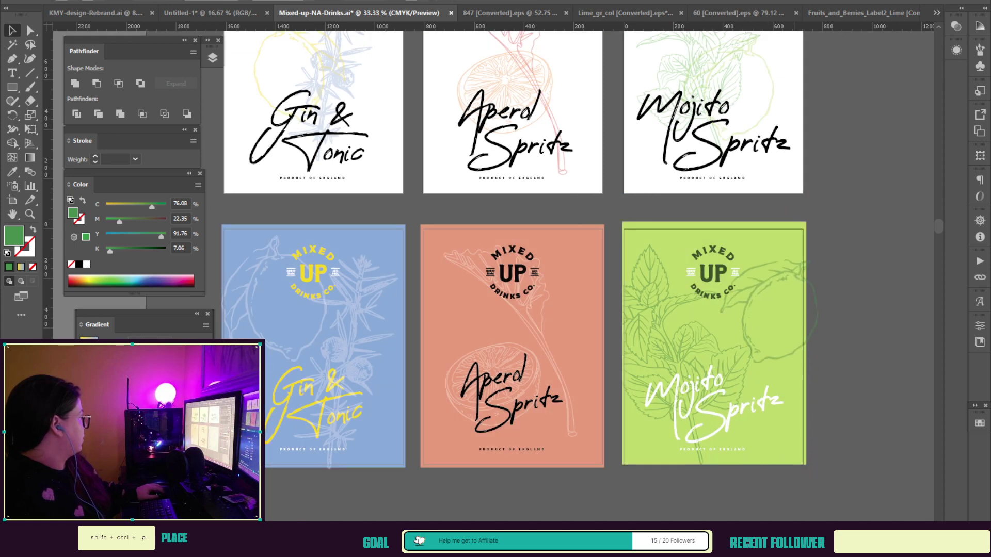
key(ctrl+z)
key(ctrl+z)
key(ctrl+z)
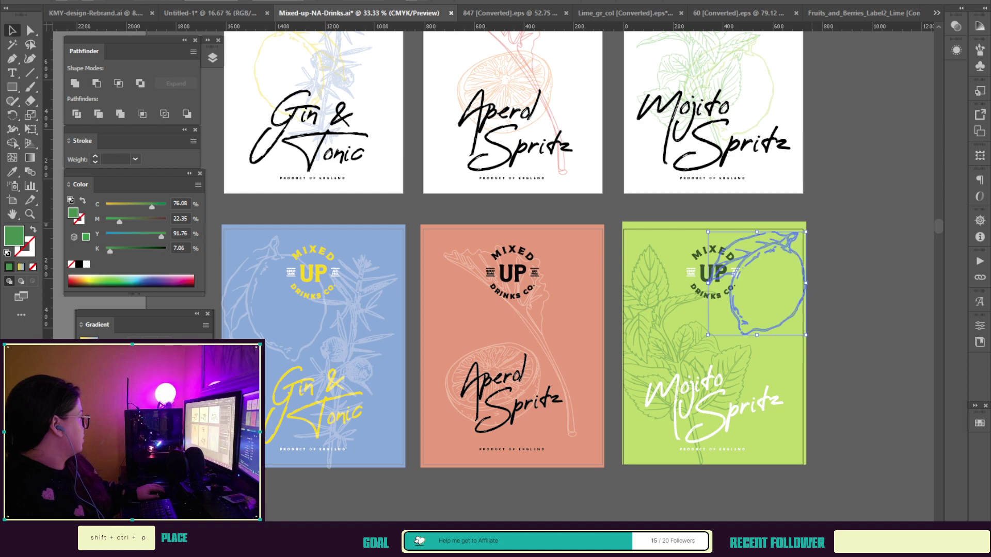
key(ctrl+z)
key(ctrl+z)
key(ctrl+z)
key(ctrl+z)
key(ctrl+z)
key(ctrl+z)
key(ctrl+z)
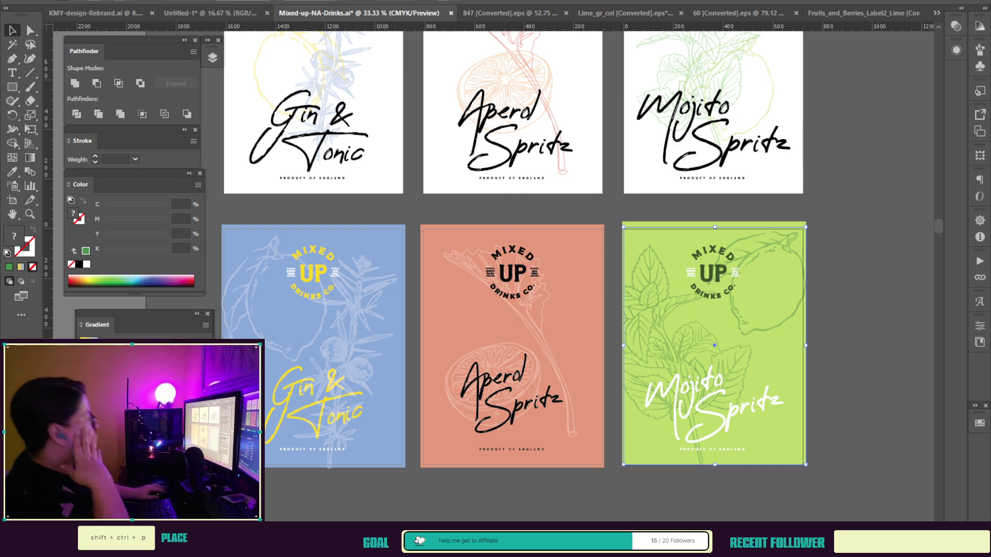
Step: Recolor the Gin & Tonic lettering on the blue label to white
click(353, 356)
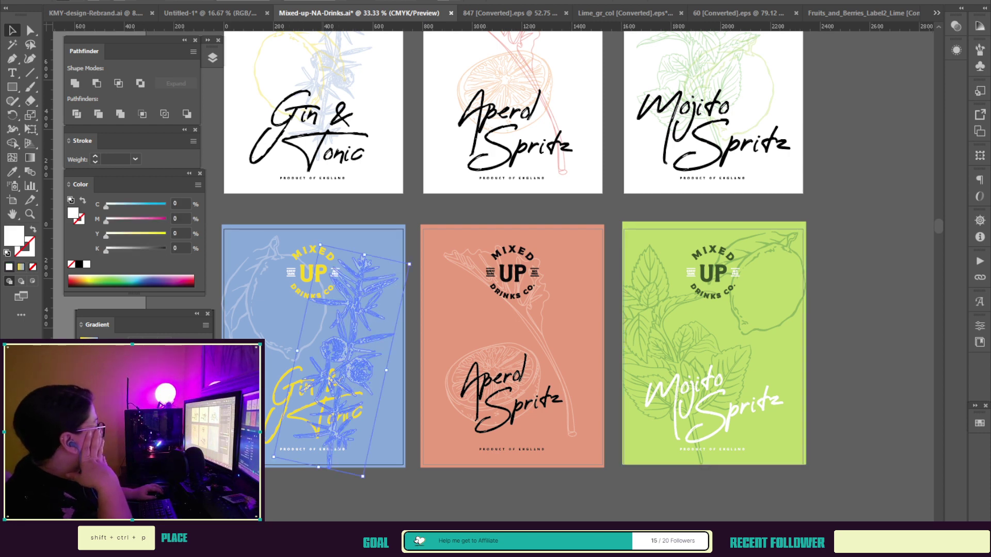
click(321, 413)
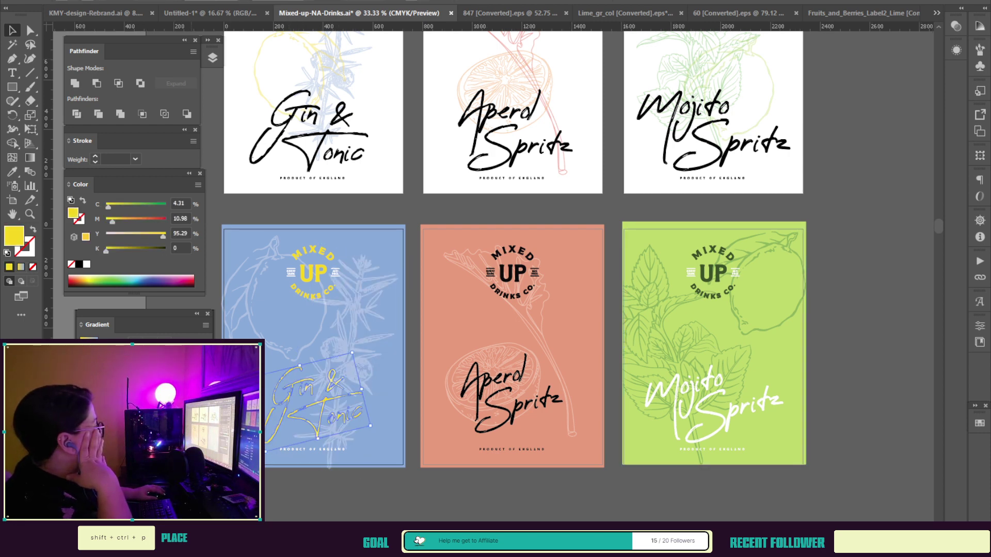
click(61, 1)
click(24, 15)
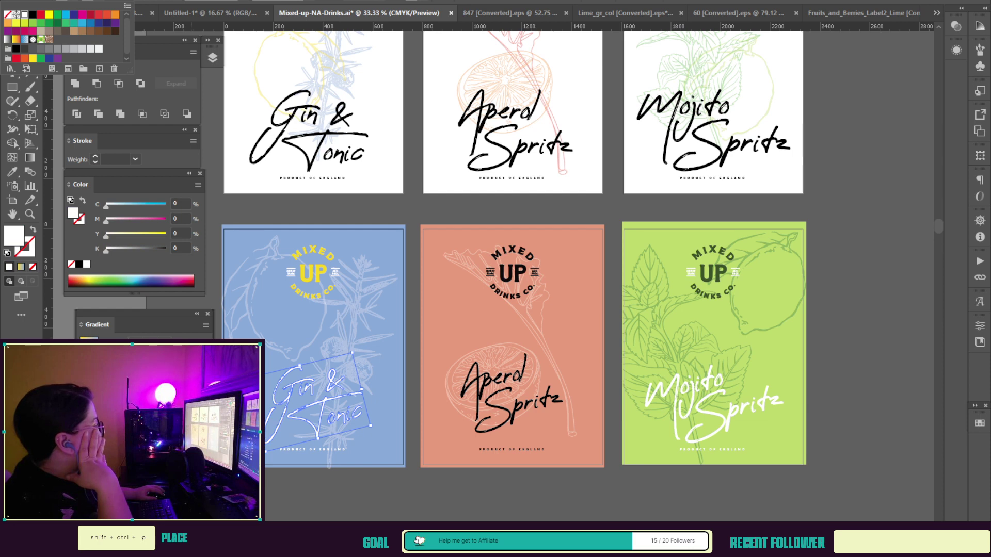
key(Escape)
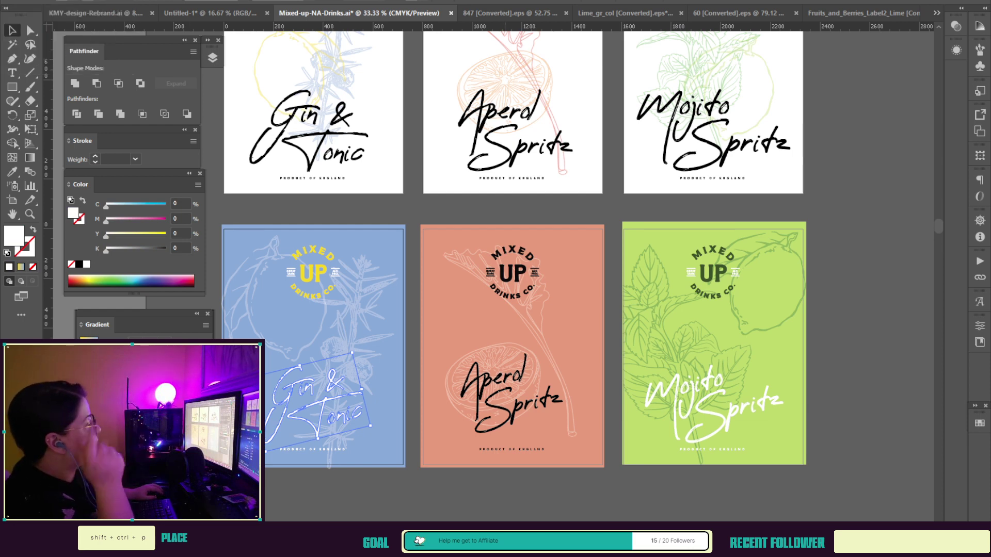
key(ctrl+shift+a)
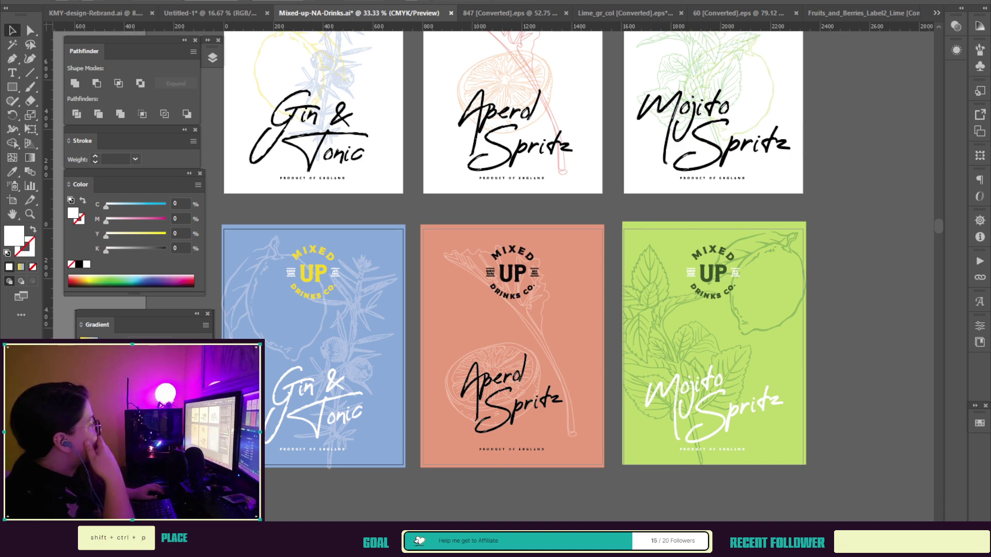
Step: Look over the earlier label concepts, the project brief and the competitor bottle references elsewhere in the document
scroll(517, 258, up, 15)
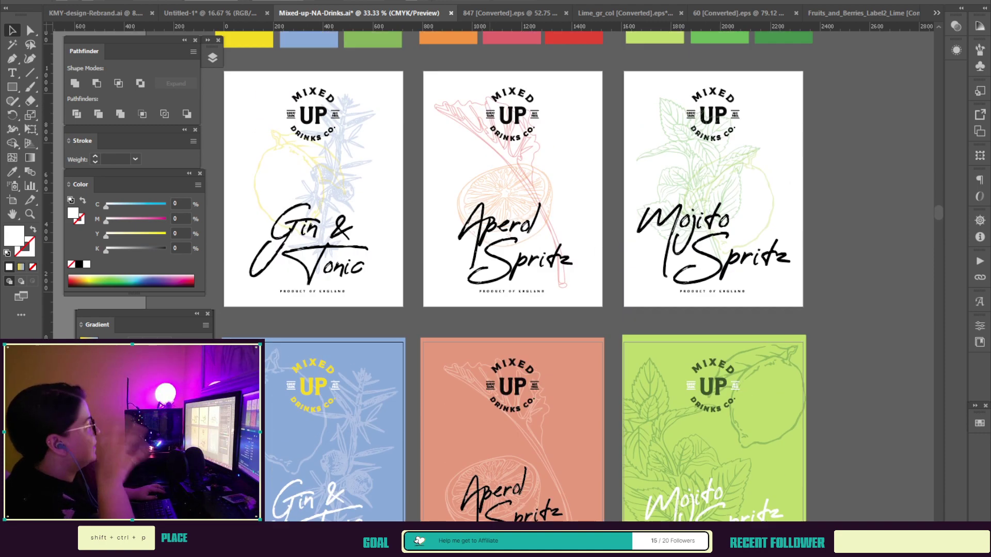
scroll(516, 258, up, 15)
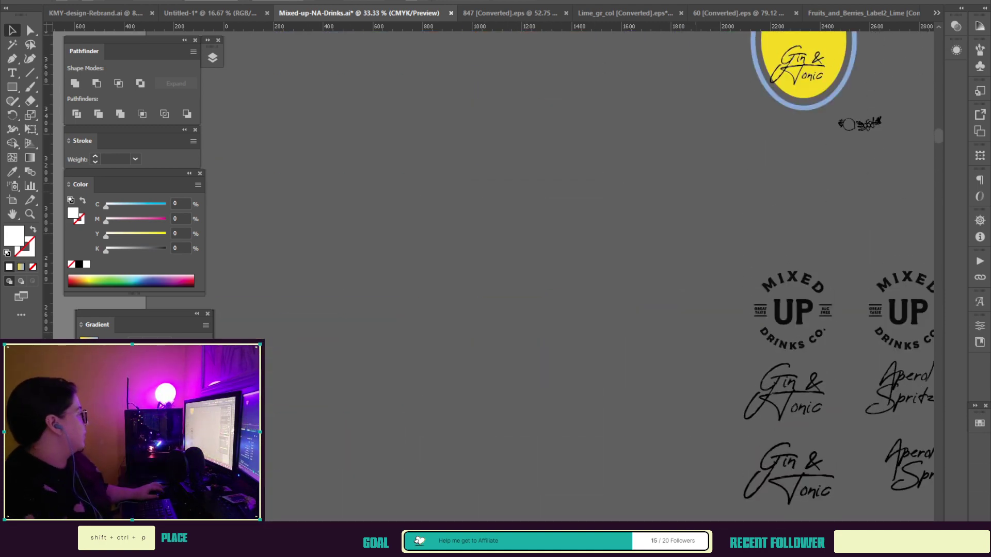
scroll(516, 258, left, 5)
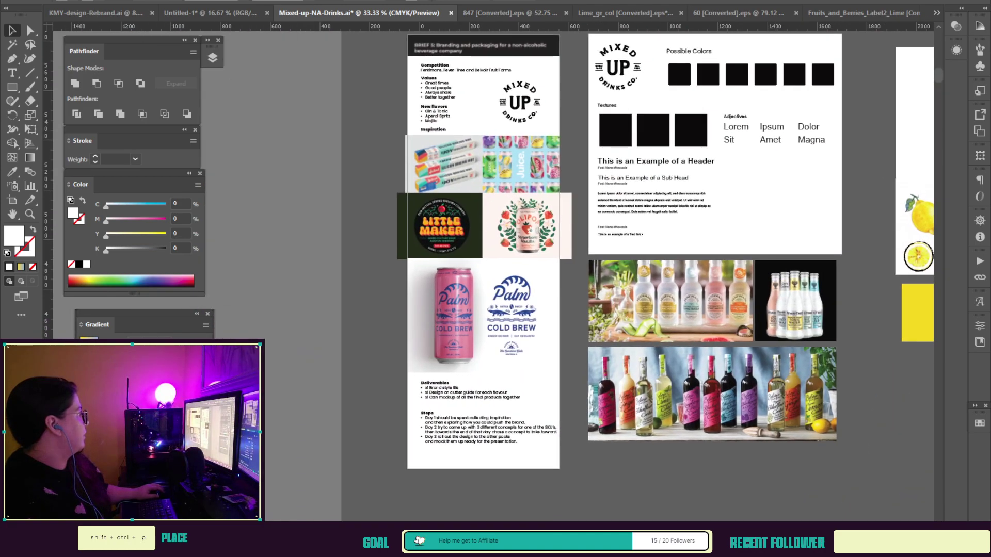
scroll(516, 259, down, 15)
scroll(516, 258, right, 10)
scroll(516, 258, down, 4)
scroll(517, 258, right, 8)
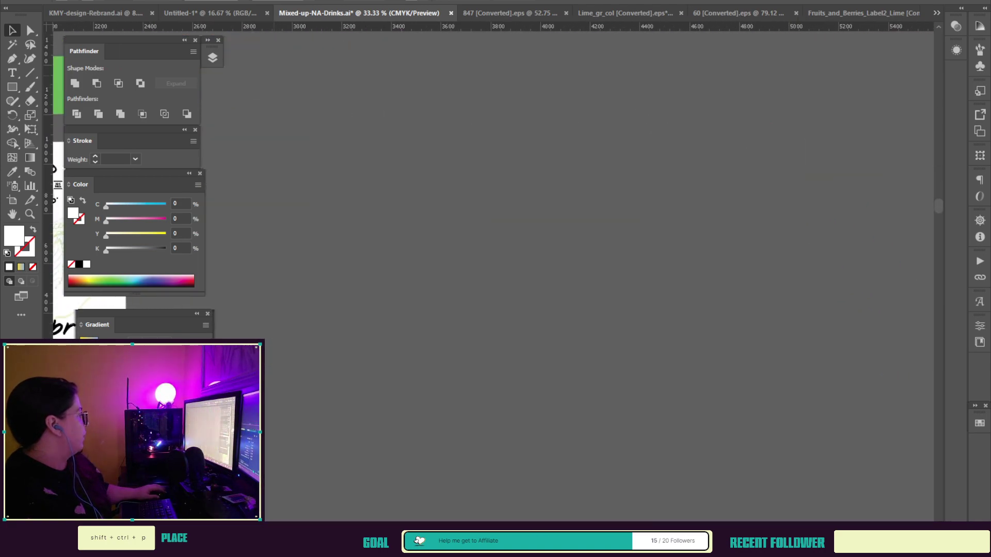
scroll(516, 258, left, 15)
scroll(516, 258, up, 8)
scroll(516, 258, down, 8)
drag(351, 413, 390, 391)
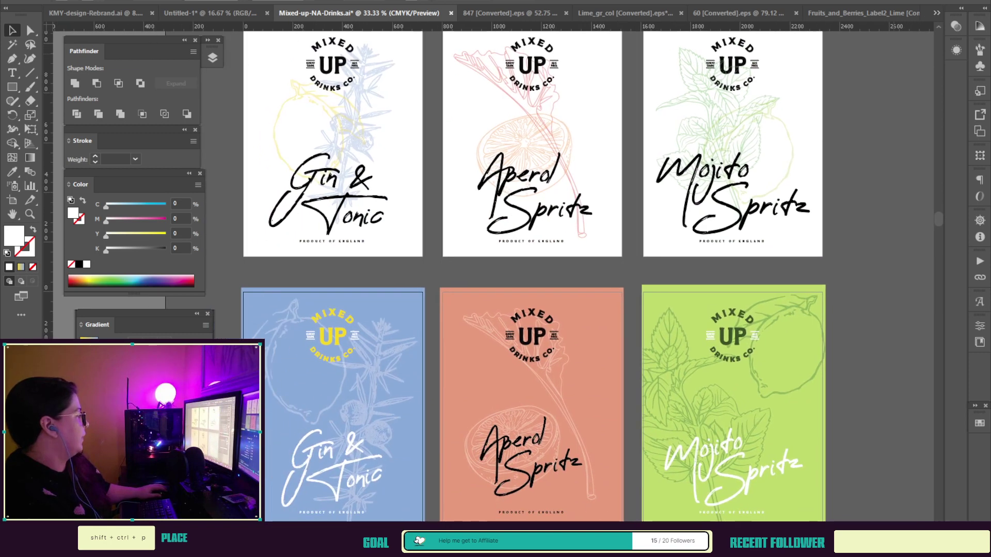
Step: Shift the juniper illustration on the blue Gin & Tonic label sideways, slightly past the label's right edge
click(333, 403)
click(379, 432)
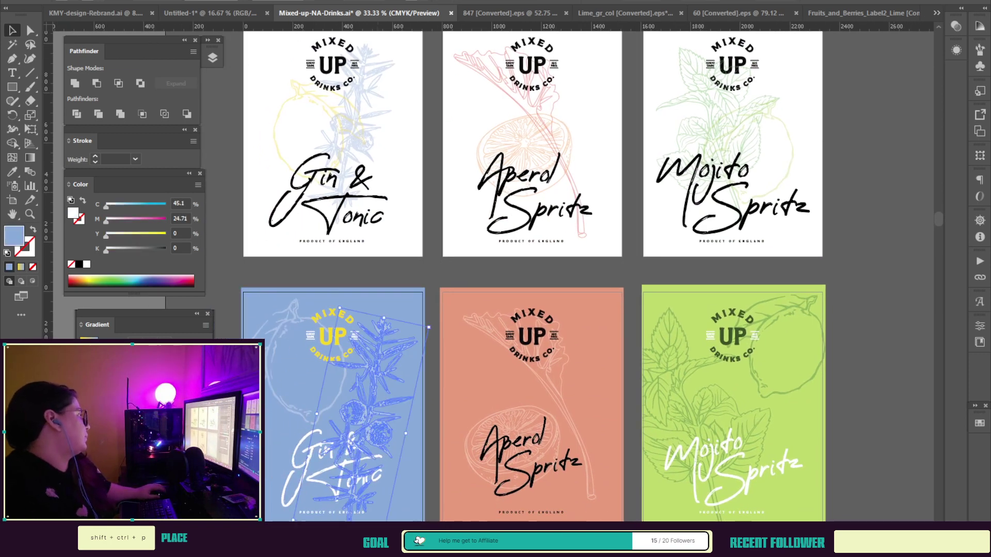
drag(380, 433, 399, 430)
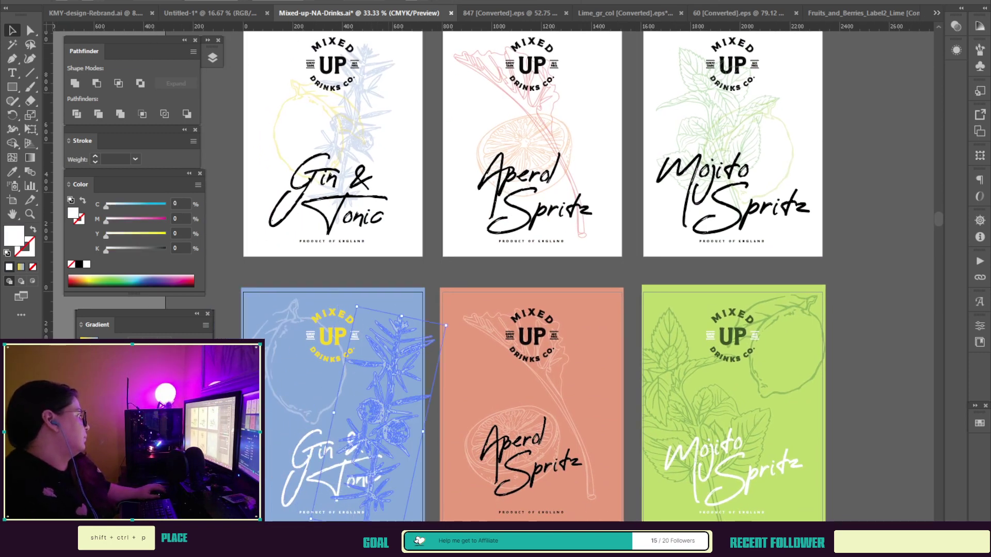
mouse_move(323, 393)
mouse_down()
mouse_move(314, 397)
mouse_move(323, 394)
mouse_up()
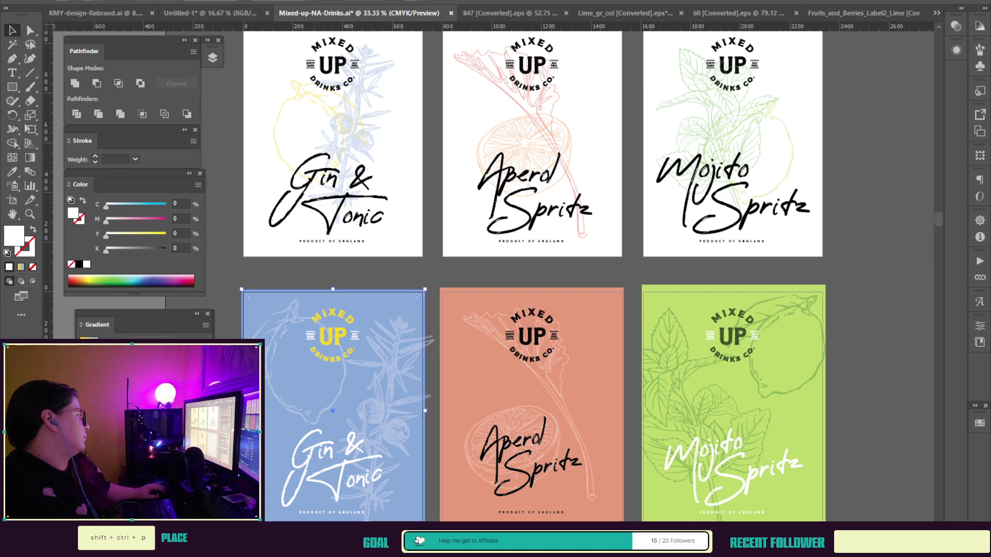
Step: Move the lemon and juniper illustrations off the blue label onto the empty canvas below it
click(335, 403)
scroll(335, 402, down, 3)
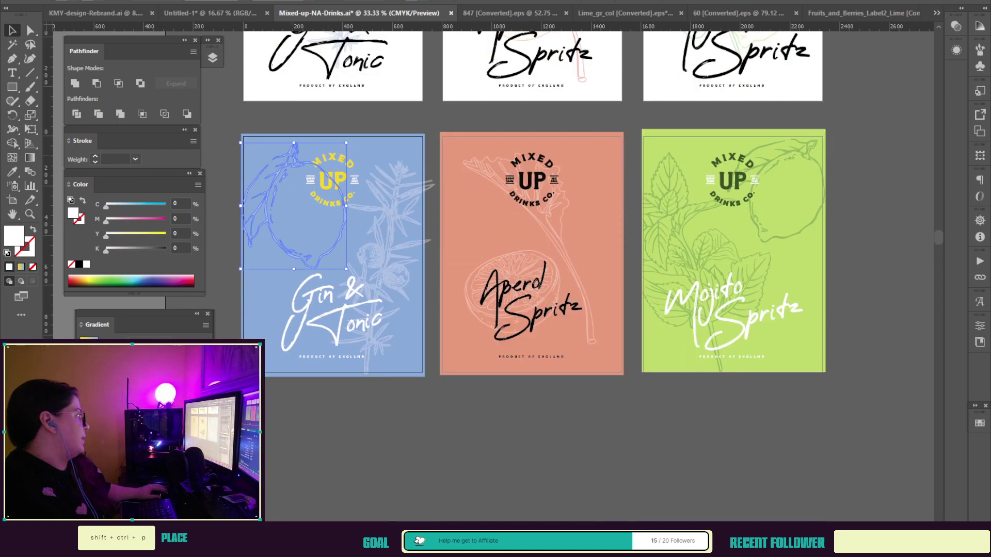
drag(336, 246, 334, 262)
drag(339, 227, 338, 492)
drag(396, 274, 371, 477)
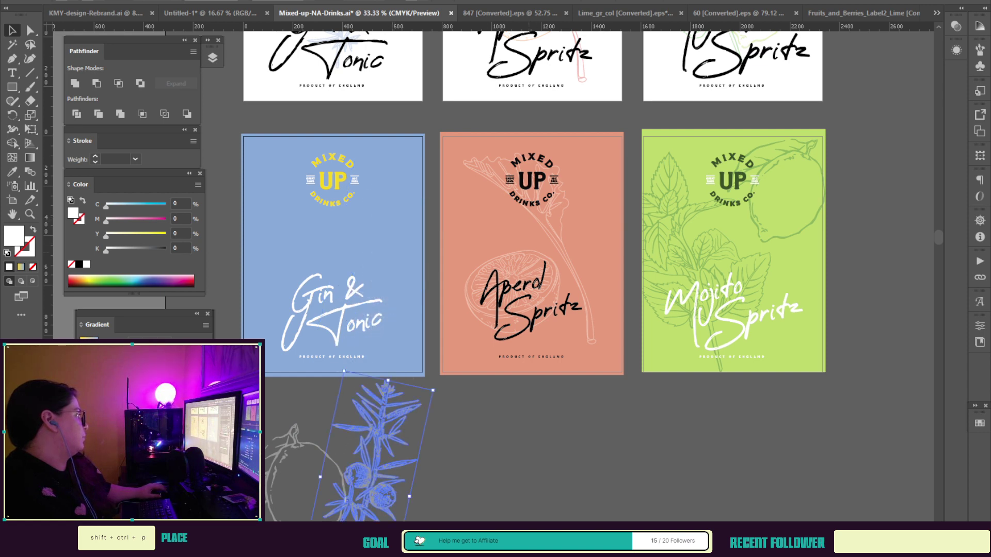
Step: Move the citrus slice and leafy stalk illustrations together off the coral Aperol Spritz label onto the canvas below
click(527, 261)
shift+click(558, 240)
drag(558, 240, 557, 505)
Step: Enlarge the mint illustration inside the green label's clipping group and reposition it behind the Mojito Spritz lettering
double_click(698, 263)
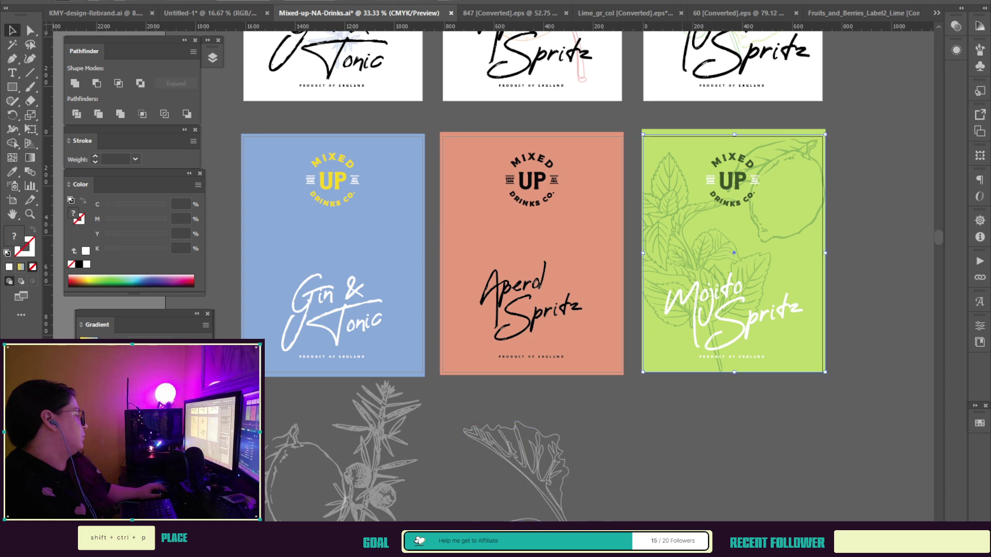
click(698, 264)
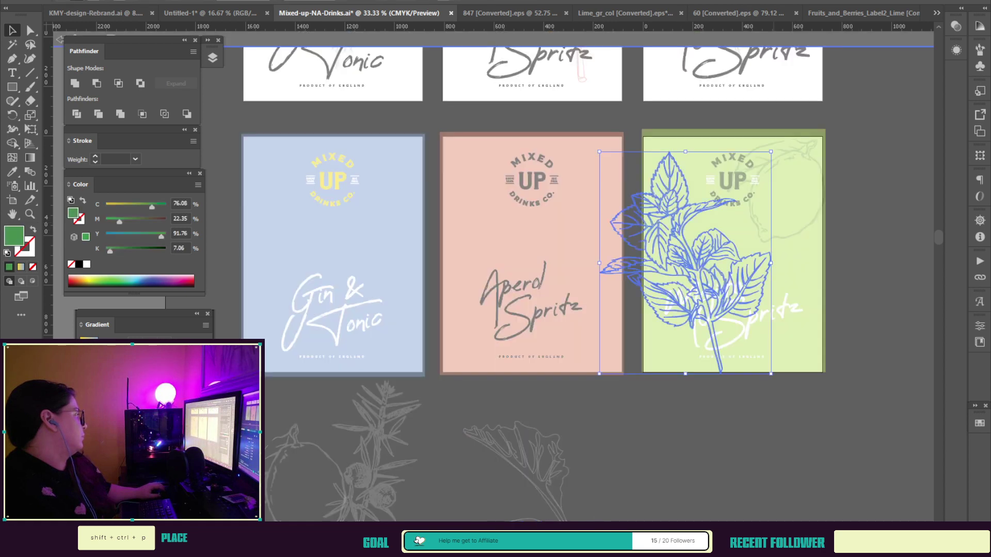
drag(771, 373, 853, 481)
drag(744, 326, 712, 355)
click(738, 418)
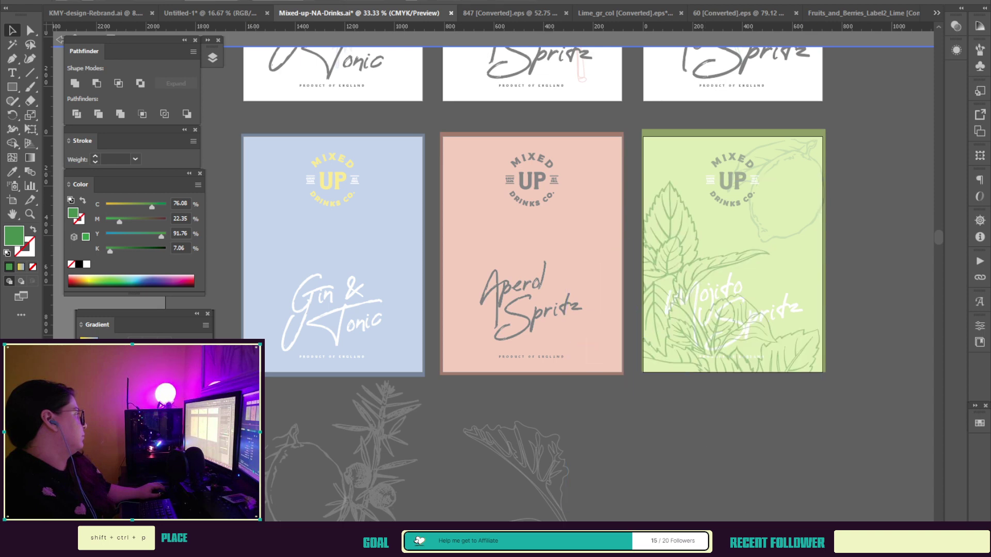
double_click(738, 418)
Step: Rotate the lime illustration stem-up, enlarge it and place it behind the green label's logo, extending past the label's right edge
click(761, 228)
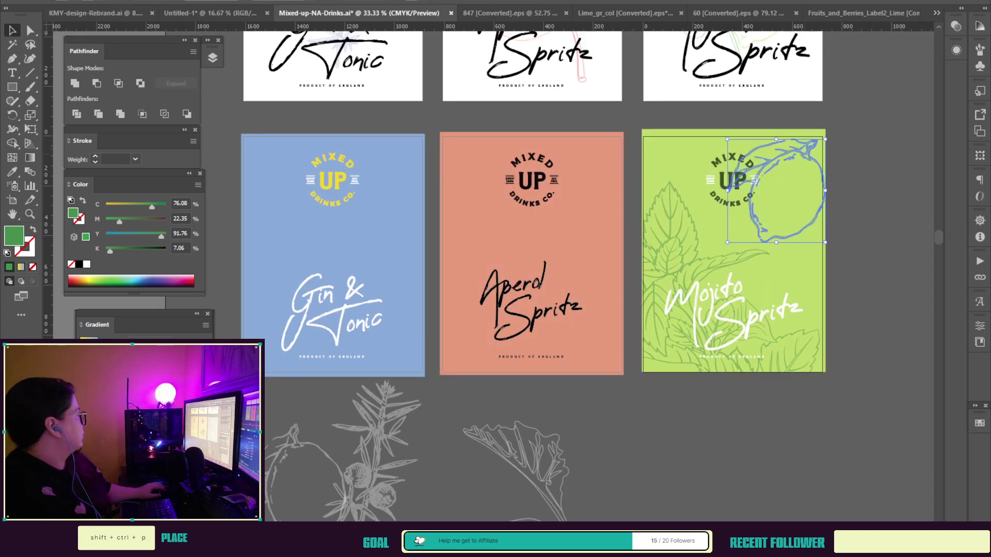
drag(830, 246, 832, 196)
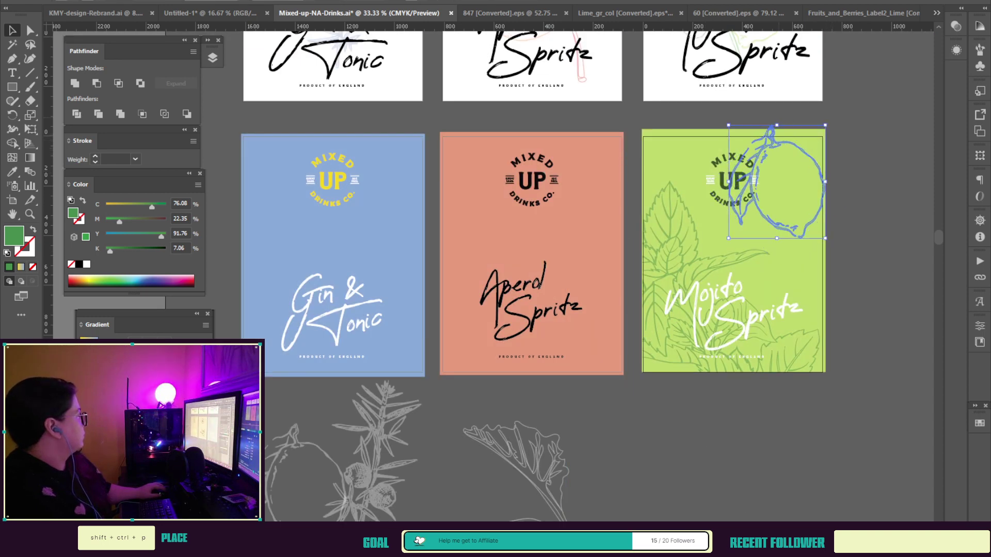
drag(826, 238, 835, 82)
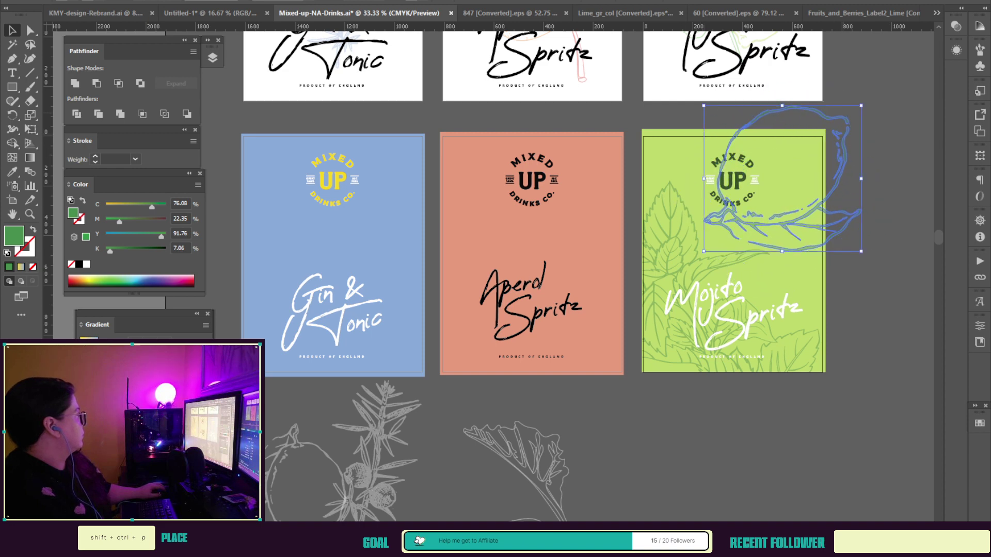
drag(774, 224, 818, 235)
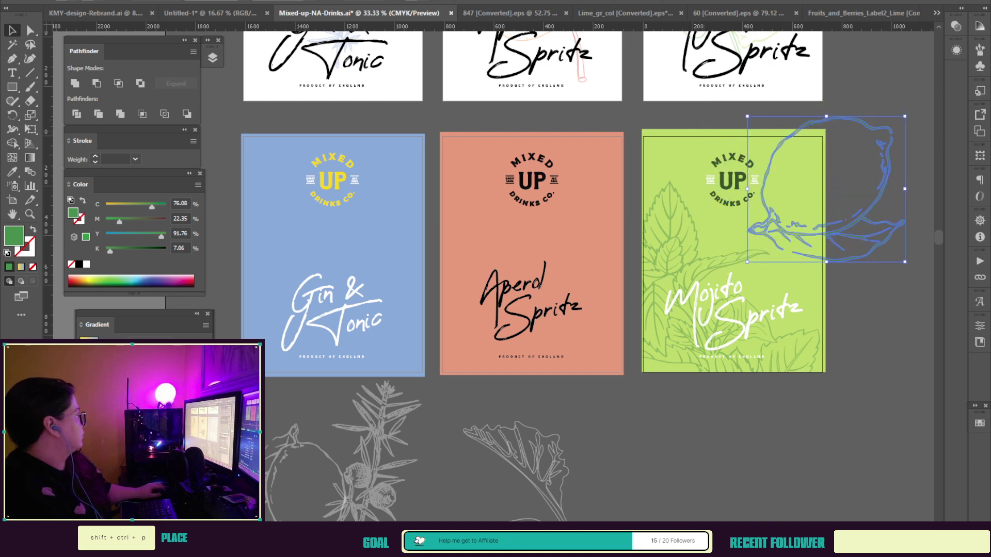
drag(905, 116, 870, 149)
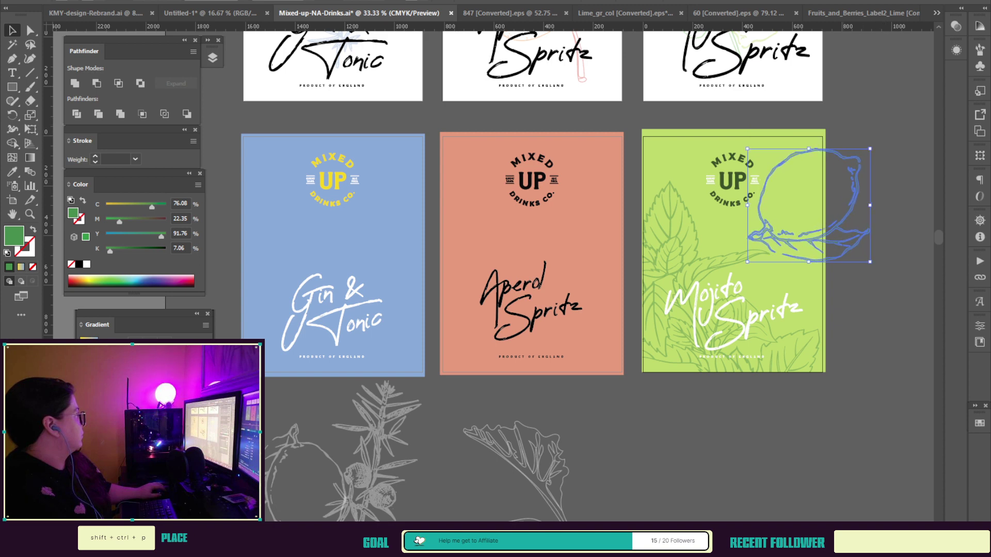
drag(816, 237, 764, 206)
drag(857, 125, 806, 258)
drag(793, 199, 788, 206)
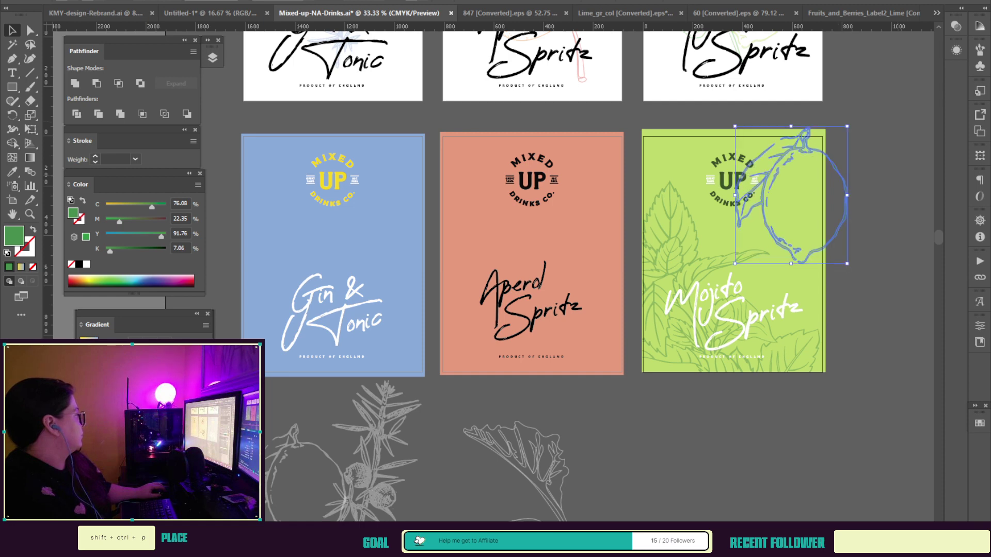
key(ctrl+shift+a)
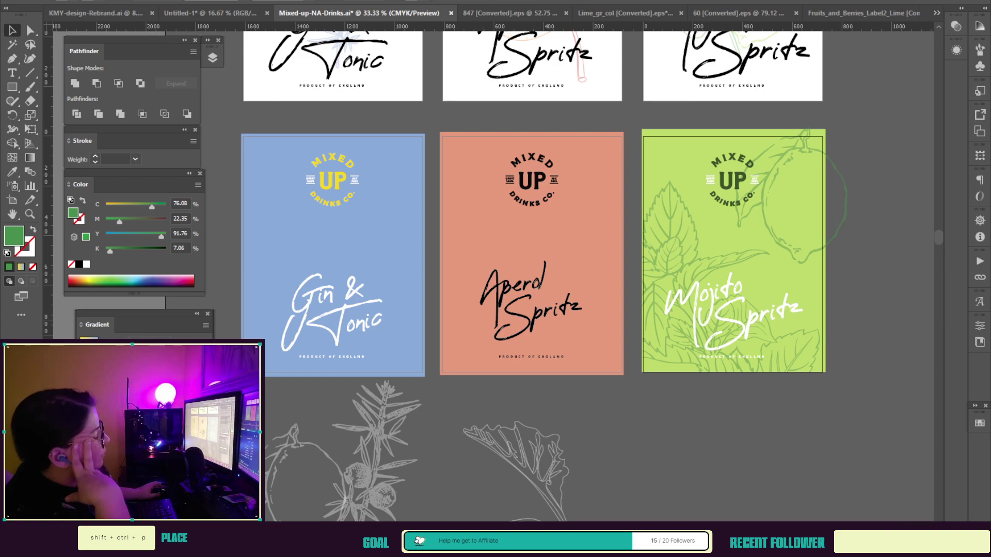
Step: Review the project brief, its inspiration images and deliverables, and the competitor bottle references against the current label designs
scroll(496, 277, up, 15)
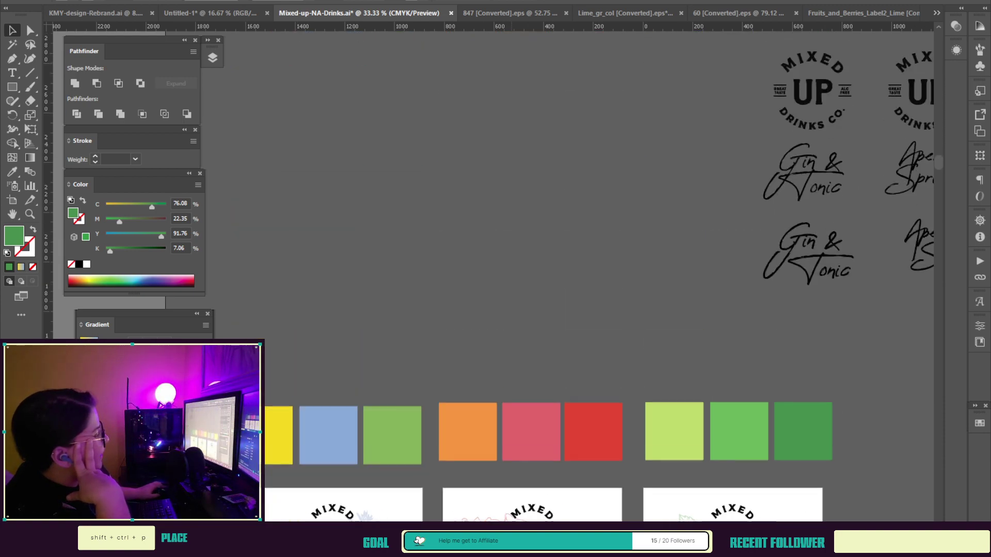
scroll(495, 276, up, 15)
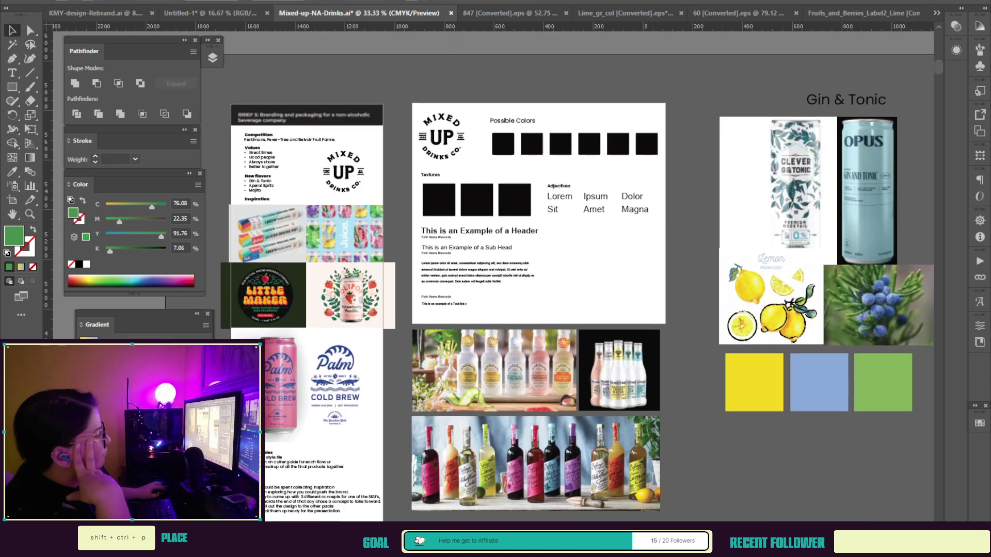
scroll(496, 276, up, 3)
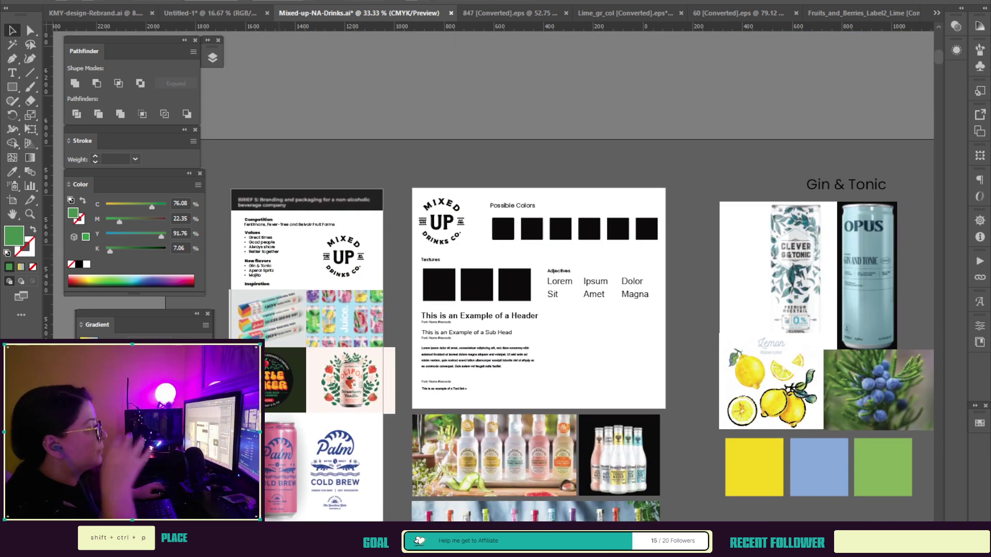
key(z)
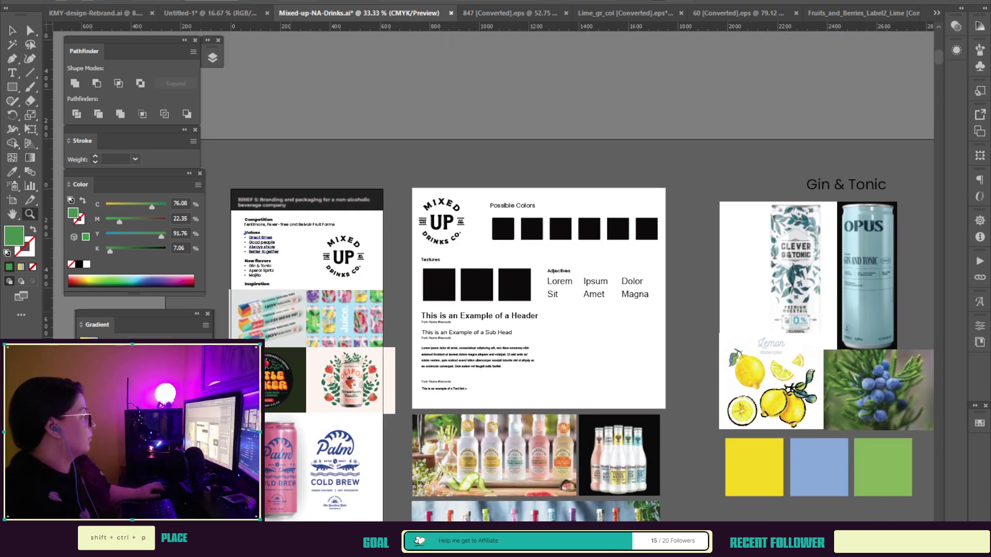
click(463, 312)
click(381, 396)
drag(403, 372, 490, 384)
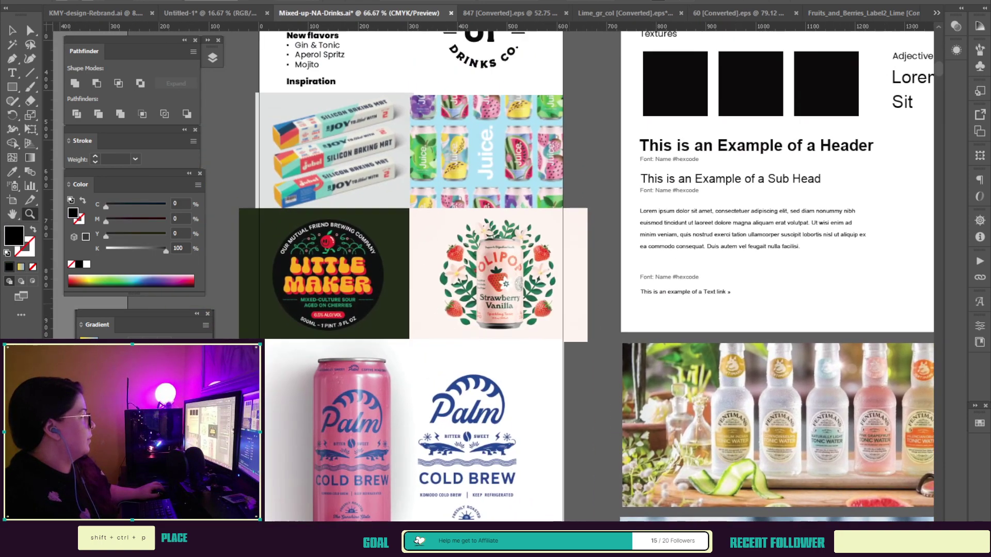
scroll(496, 276, up, 3)
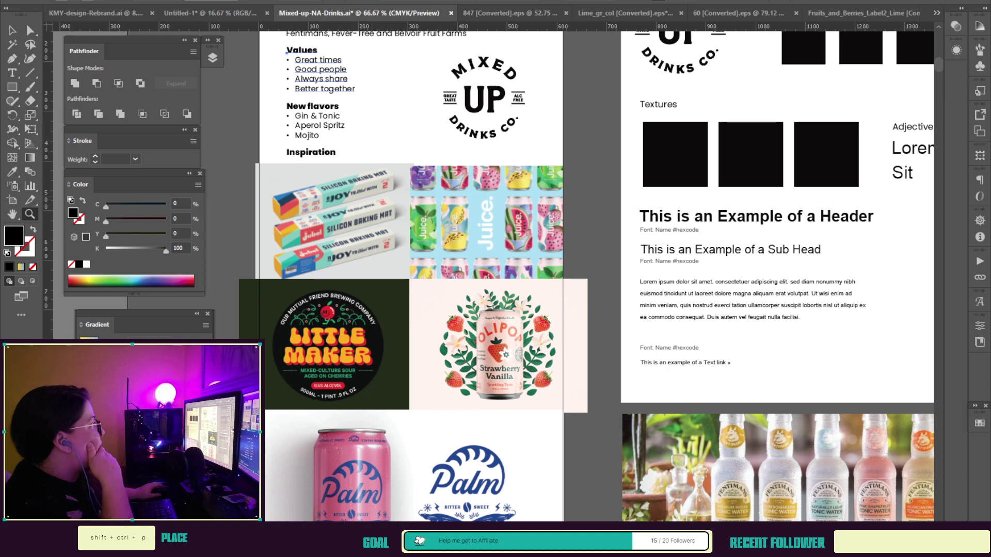
scroll(495, 276, up, 2)
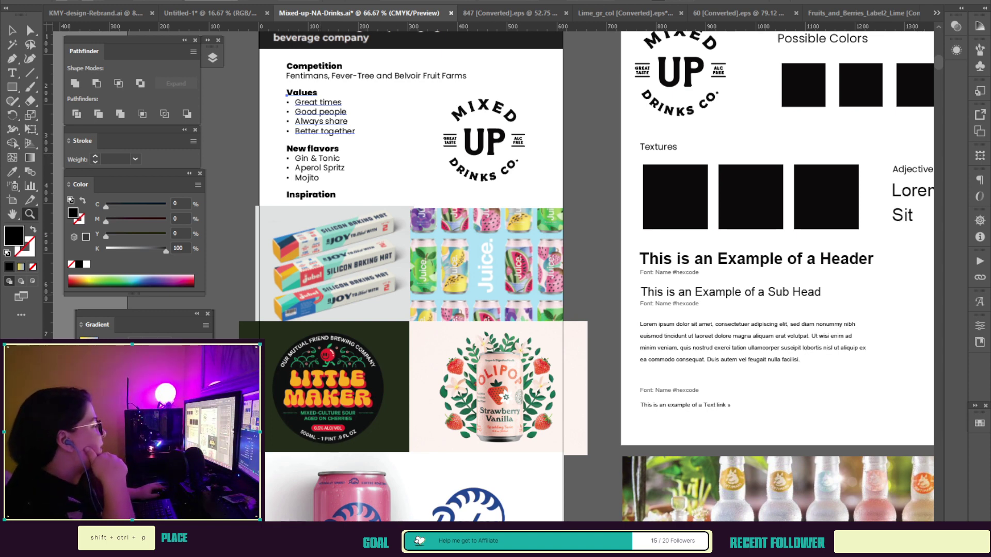
scroll(516, 258, down, 15)
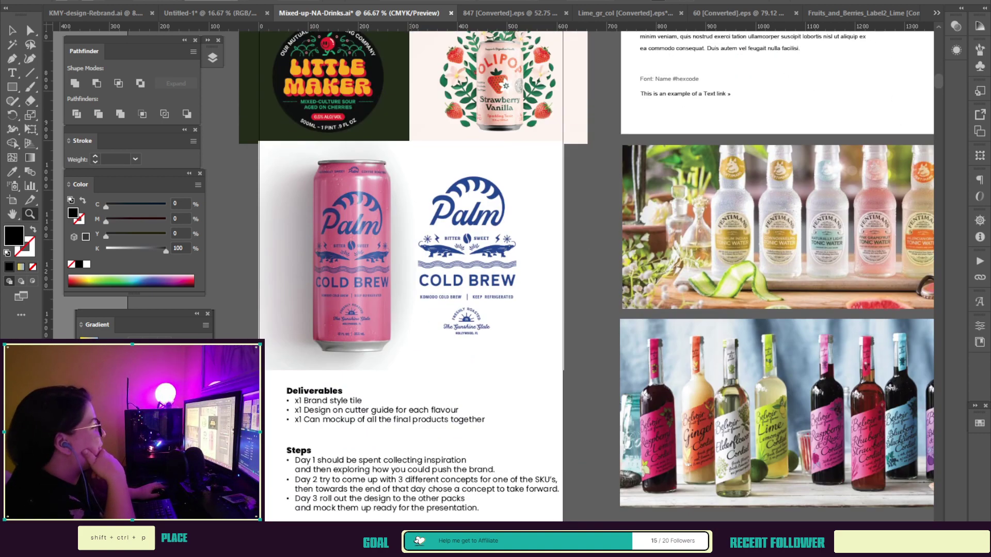
scroll(516, 258, down, 15)
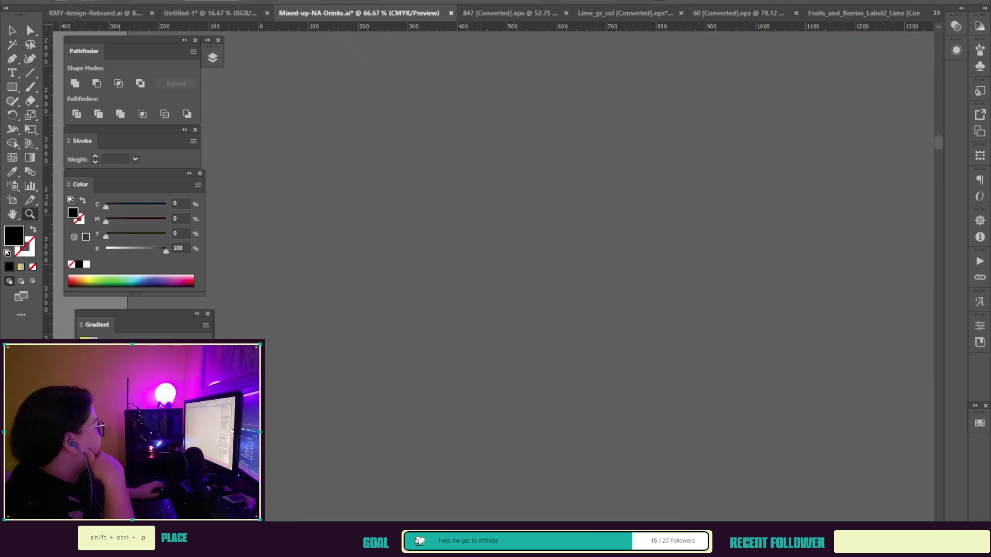
scroll(517, 258, down, 20)
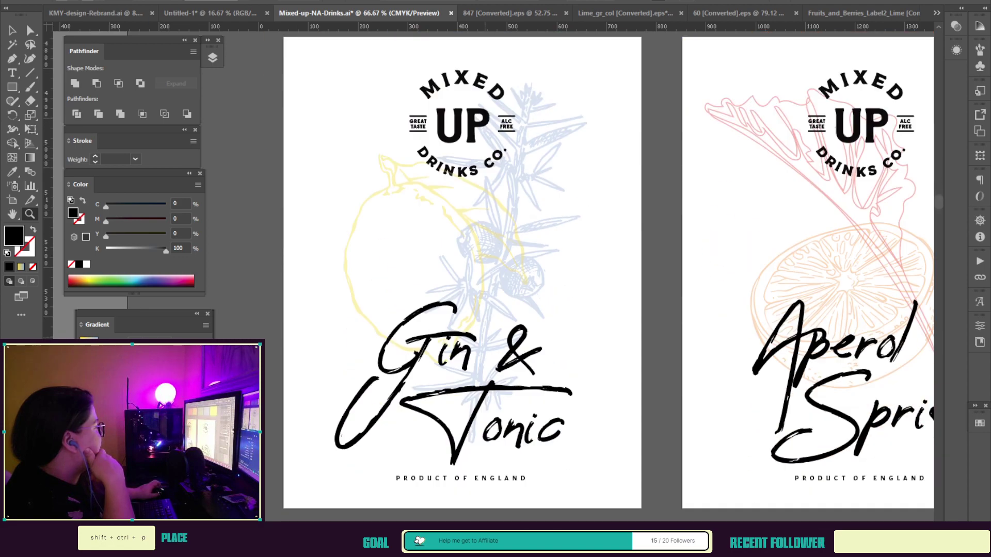
scroll(516, 258, down, 15)
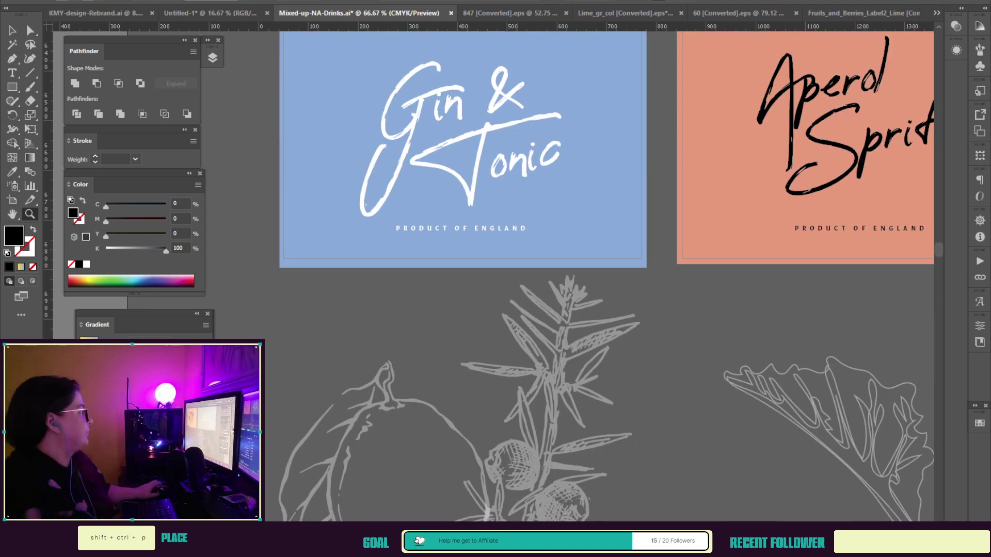
scroll(516, 258, down, 3)
scroll(516, 258, up, 3)
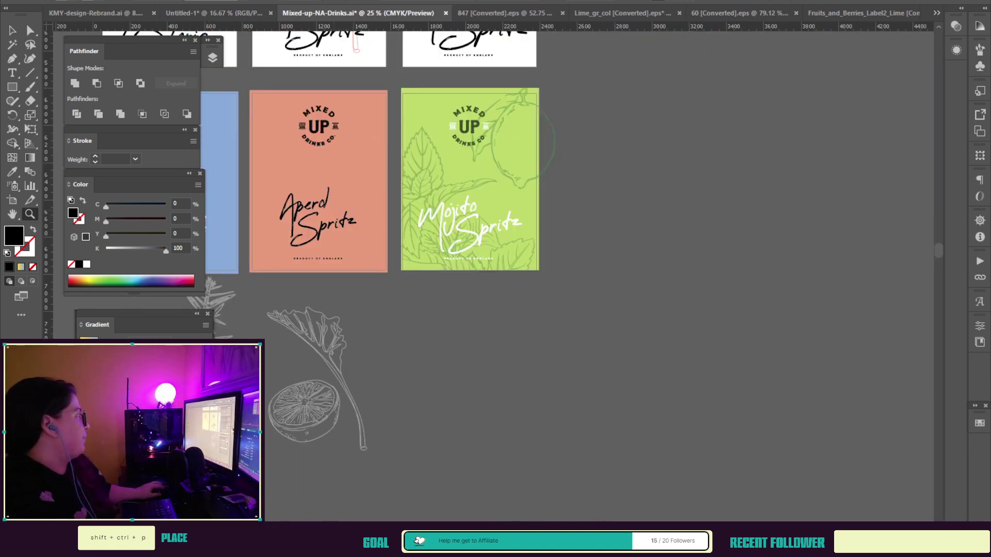
Step: Recolour the Aperol Spritz lettering and the Product of England line on the coral label white
key(v)
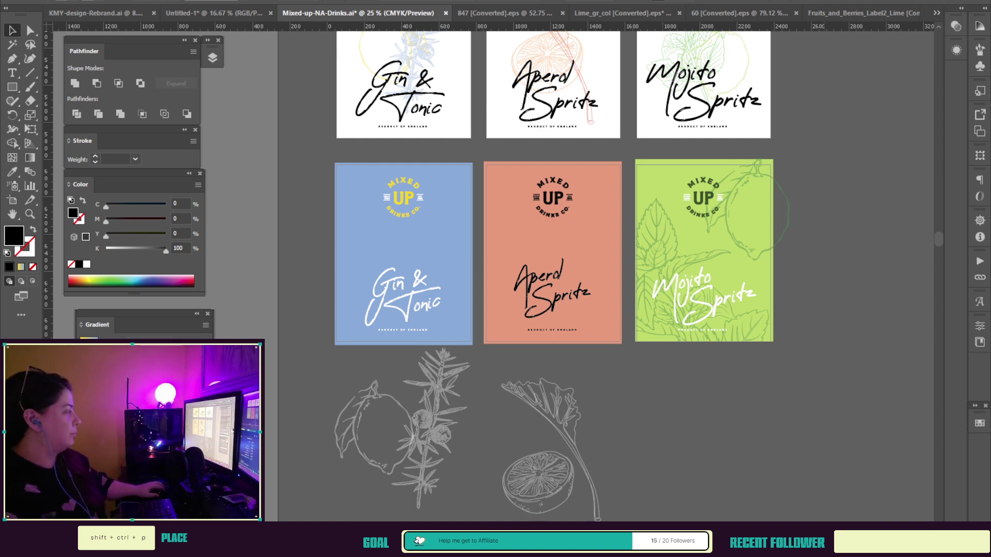
click(551, 296)
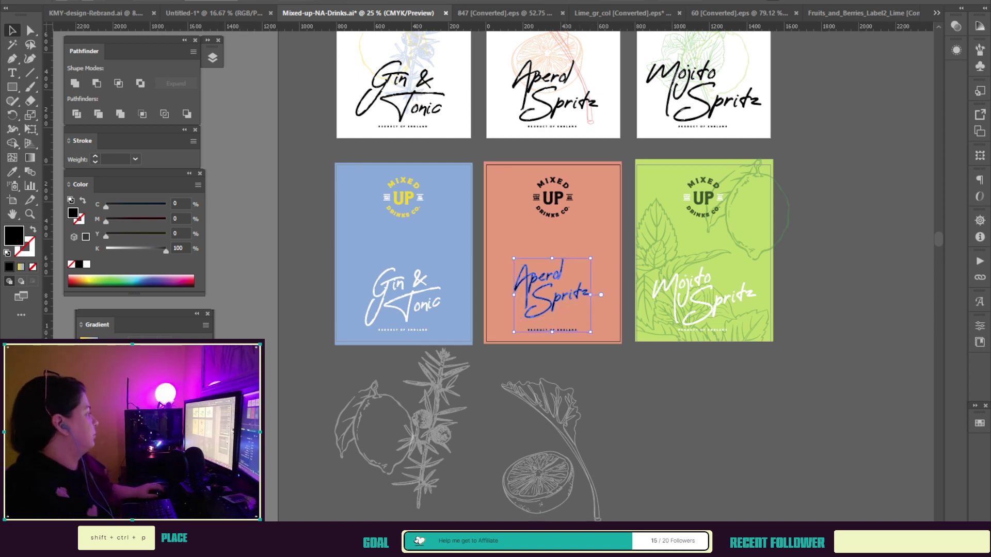
click(62, 1)
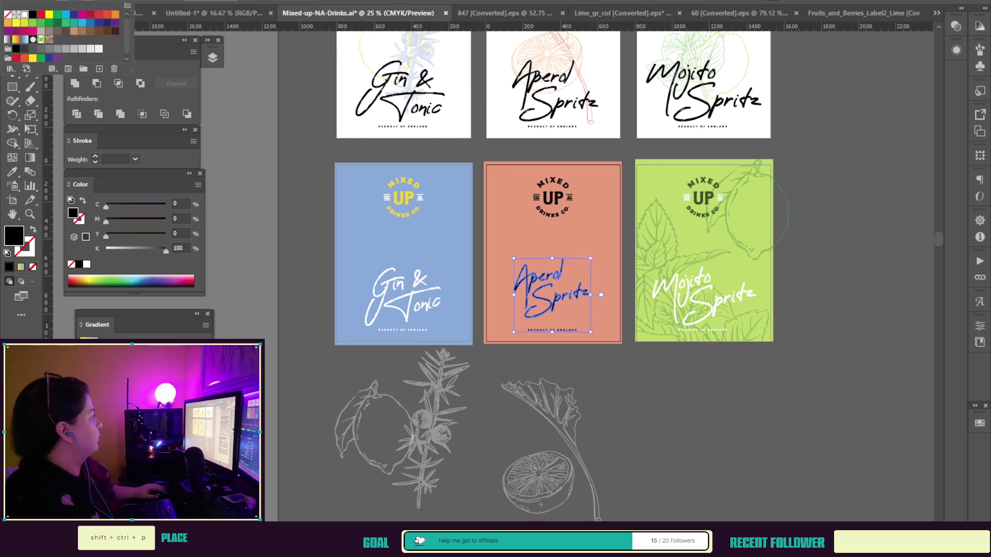
click(24, 15)
click(499, 150)
Step: Recolour the Great Taste and Alc Free side marks of the coral label's logo white
key(z)
drag(499, 152, 553, 152)
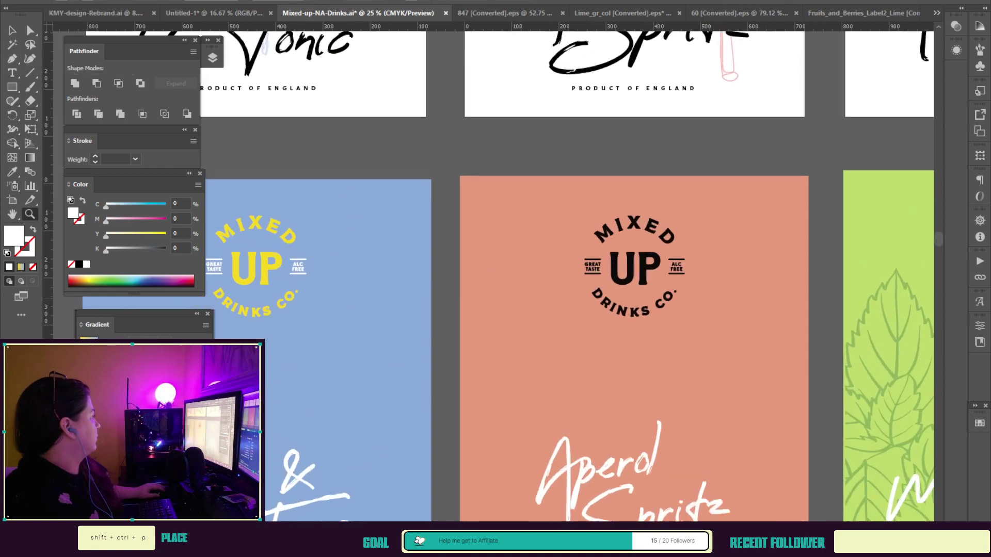
key(ctrl+0)
key(v)
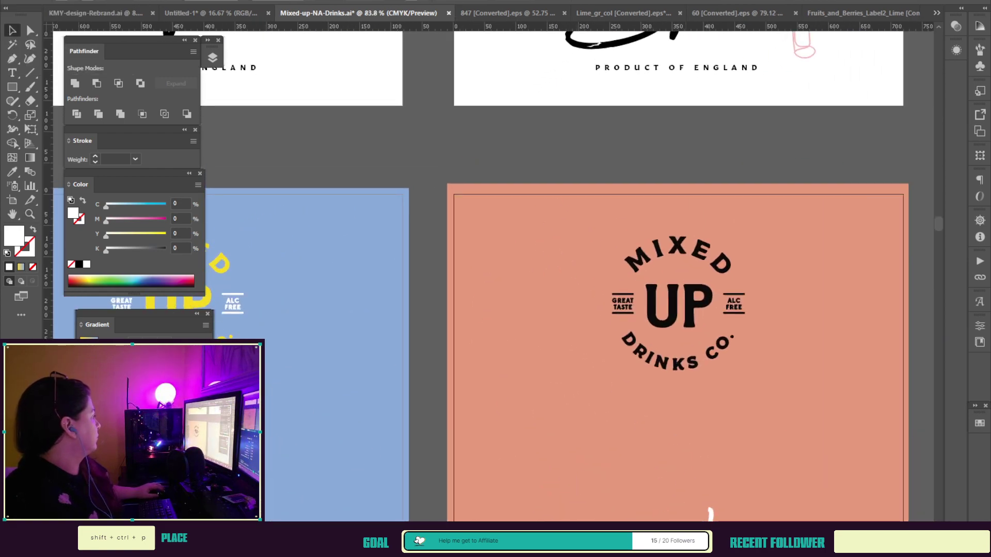
double_click(623, 311)
click(623, 312)
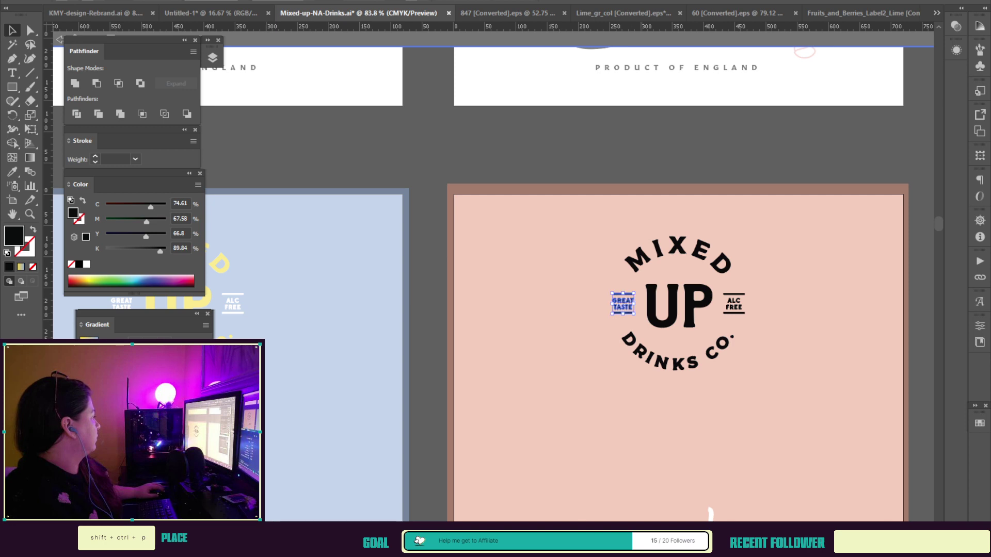
shift+click(733, 312)
click(45, 1)
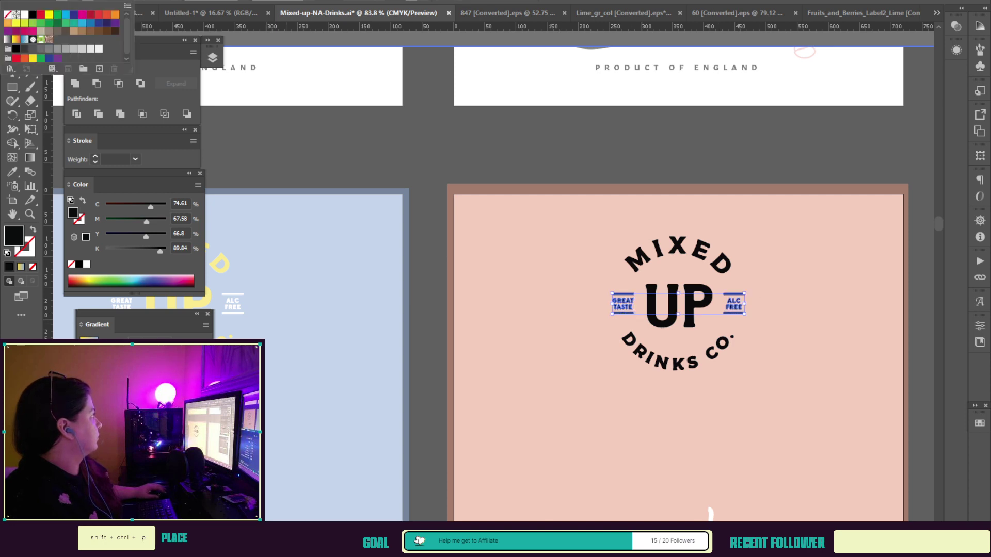
click(25, 15)
Step: Recolour the Mixed Up Drinks Co. lettering in the coral label's logo with the red sampled from the Aperol palette's red swatch
click(658, 249)
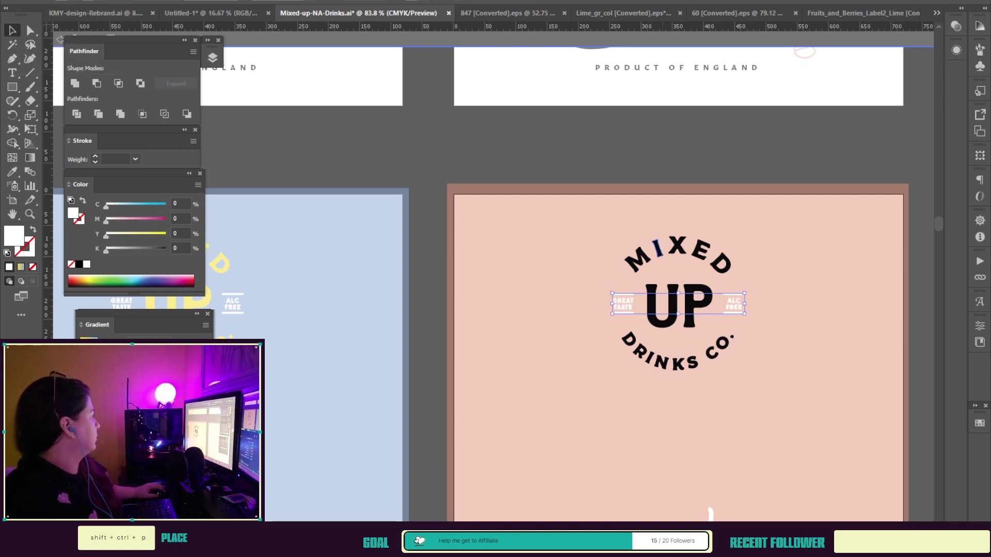
click(658, 249)
click(658, 248)
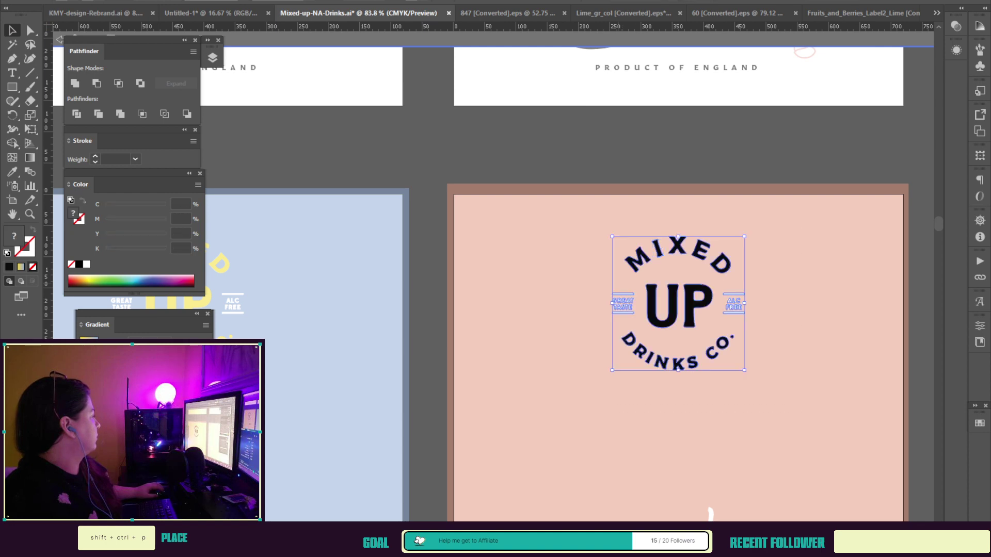
drag(570, 279, 626, 316)
drag(766, 282, 732, 315)
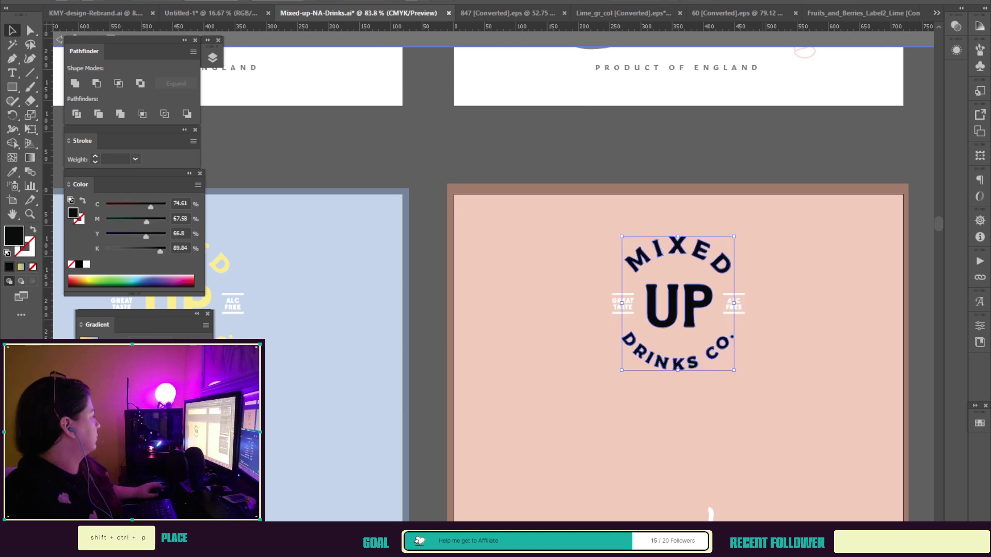
scroll(729, 310, up, 14)
scroll(729, 309, up, 6)
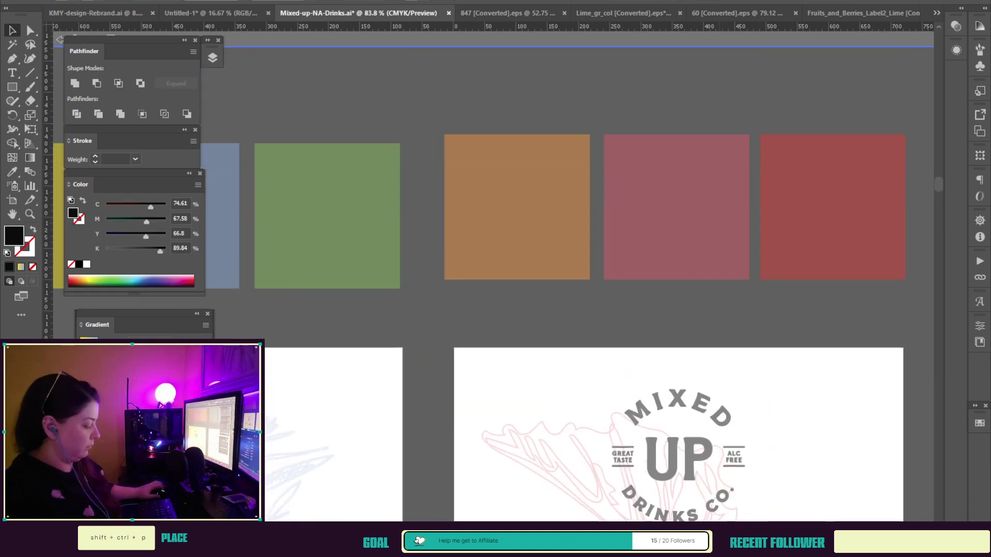
key(i)
click(821, 217)
scroll(676, 284, down, 18)
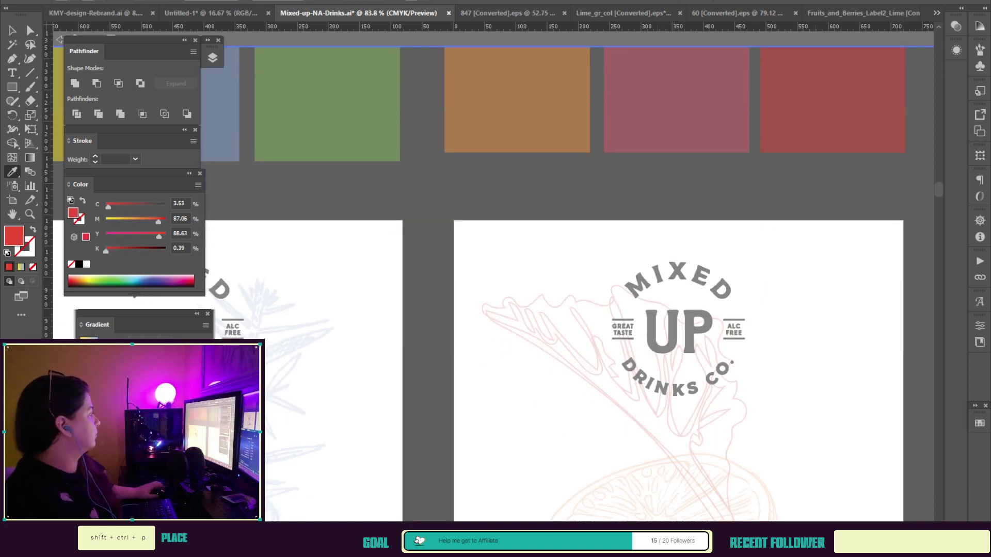
key(e)
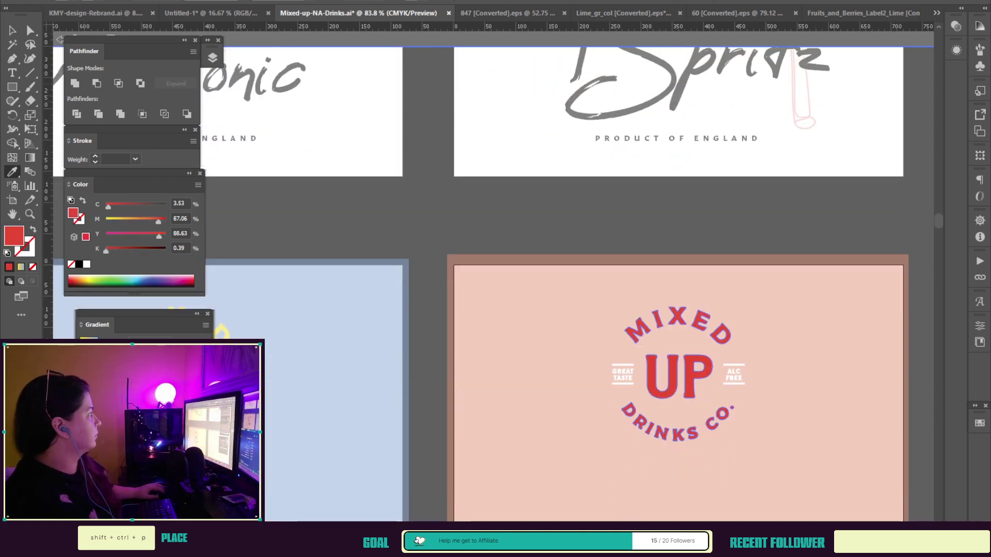
key(v)
click(594, 211)
double_click(594, 211)
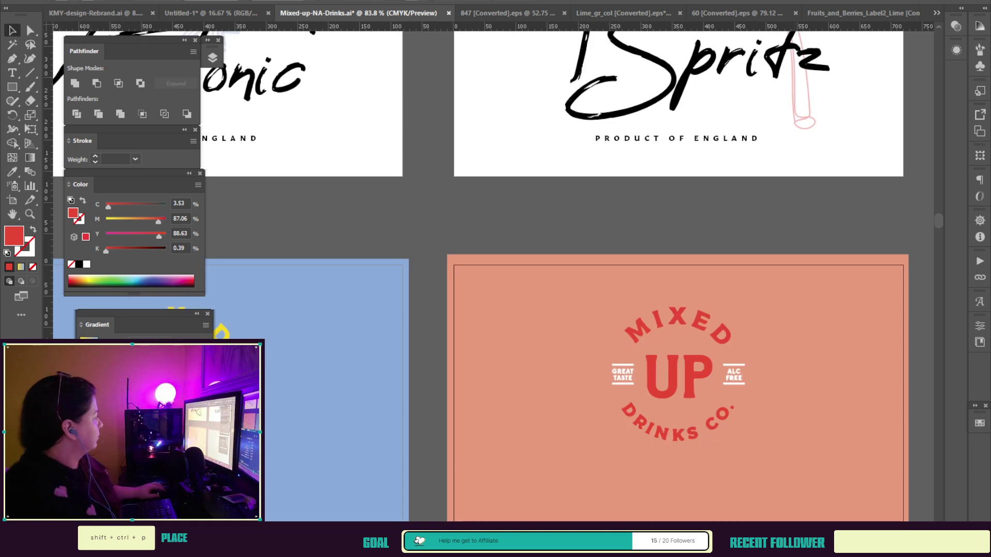
Step: Scale down the mint sprig inside the green Mojito Spritz label and shift it slightly upward
key(z)
alt+click(629, 421)
alt+click(627, 424)
alt+click(623, 421)
alt+click(594, 252)
drag(593, 253, 851, 267)
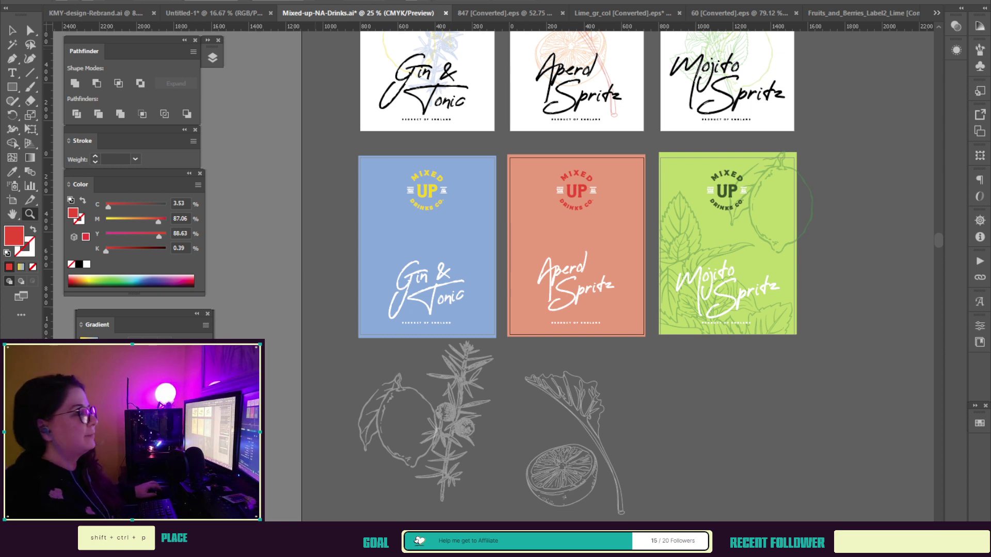
click(12, 31)
click(694, 240)
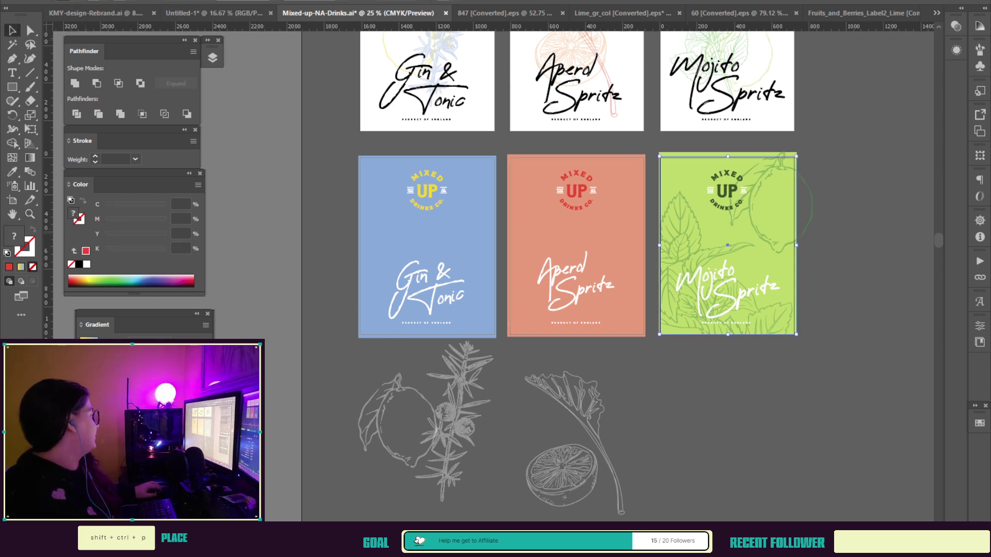
double_click(687, 248)
click(686, 247)
mouse_move(687, 248)
mouse_down()
mouse_move(683, 225)
mouse_move(684, 237)
mouse_up()
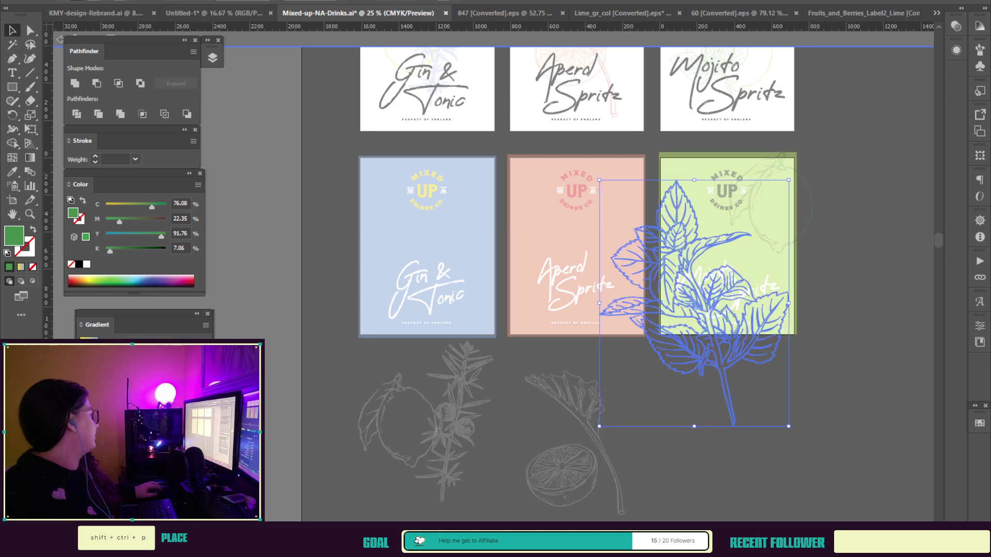
drag(789, 180, 770, 205)
drag(699, 273, 705, 254)
key(Escape)
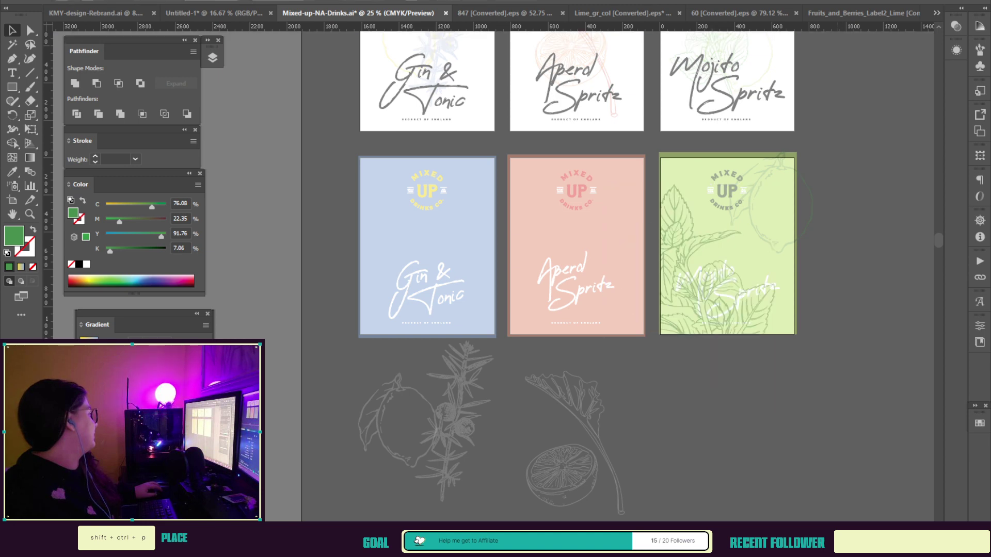
Step: Scale down the leafy lime outline on the green label, tilt it slightly and place it overlapping the label's upper right edge
click(782, 164)
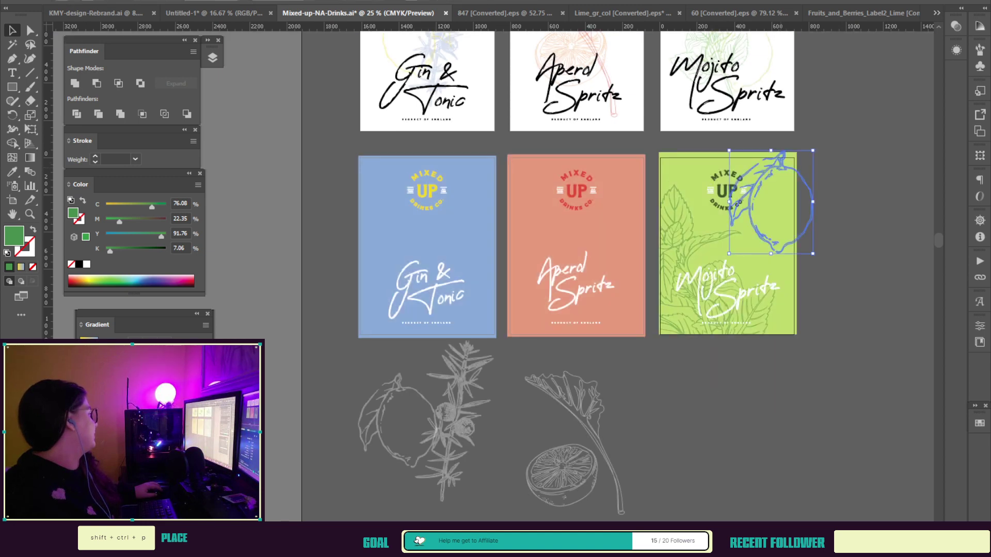
drag(813, 151, 802, 172)
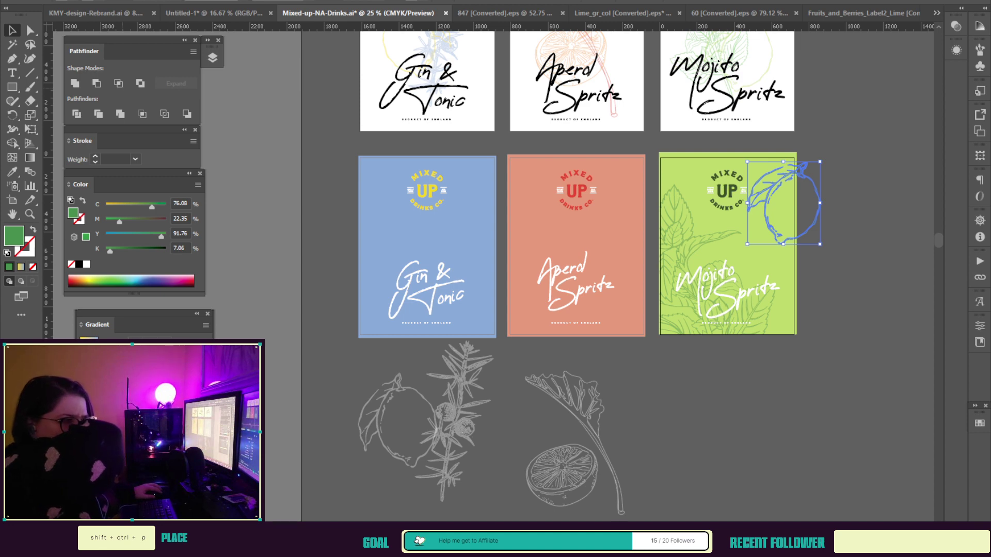
click(845, 200)
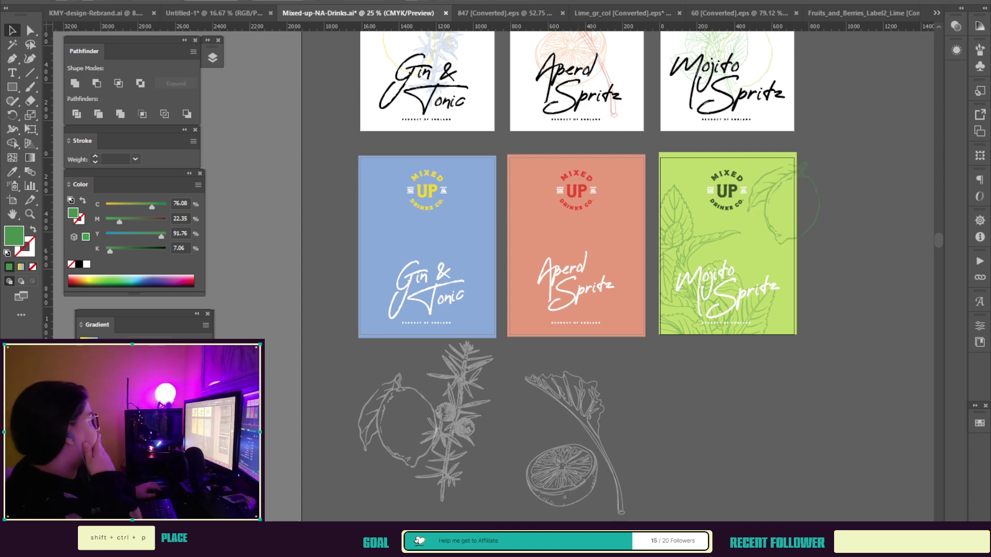
Step: Recolour the white leafy stalk below the coral label with the red sampled from the Aperol palette's red swatch
click(587, 416)
key(i)
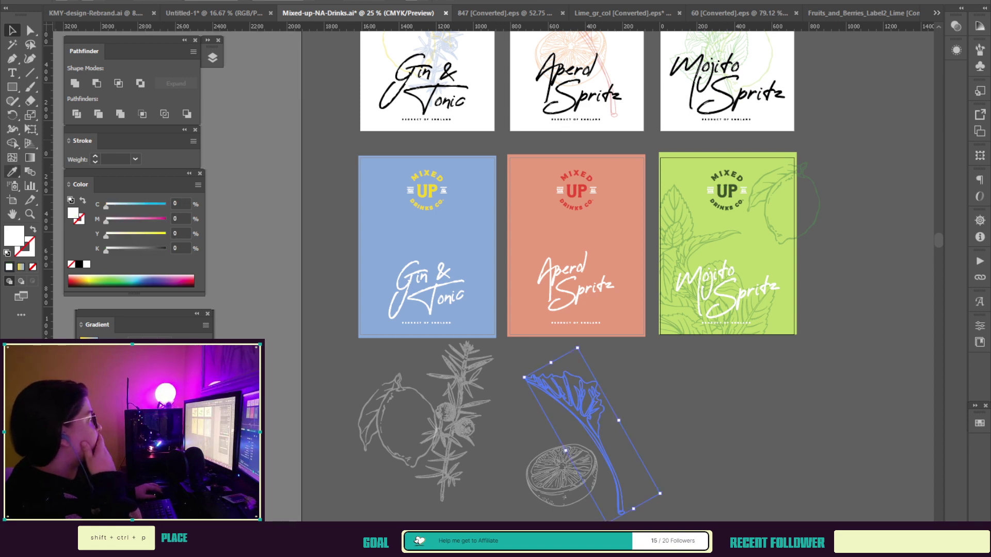
scroll(599, 289, up, 3)
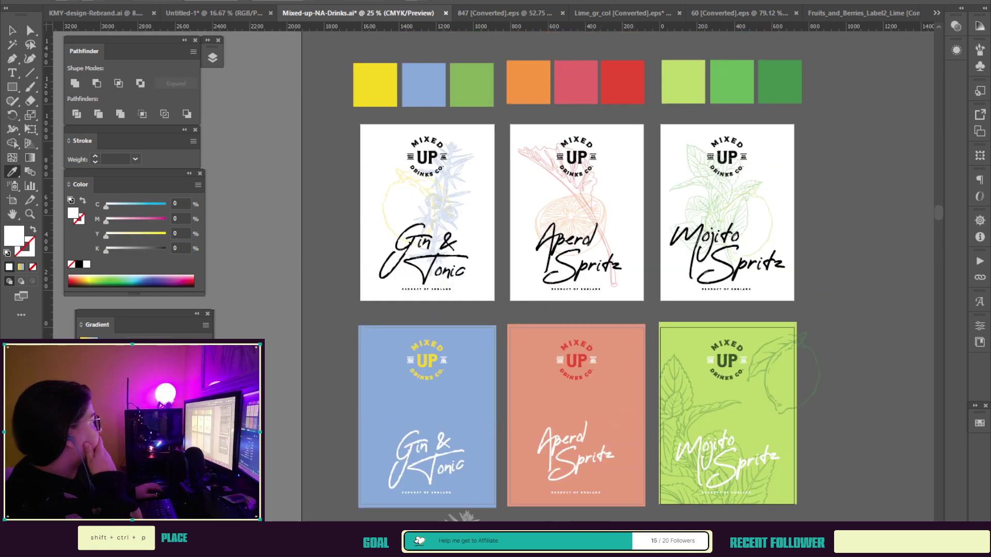
click(622, 83)
scroll(620, 274, down, 3)
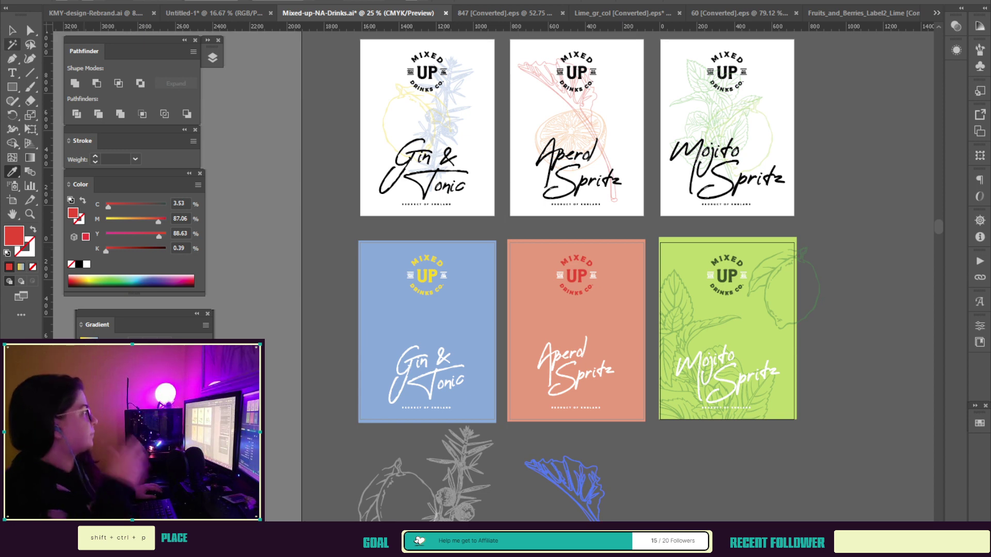
Step: Recolour the halved orange illustration beside the stalk with the red sampled from the coral label's logo
key(v)
shift+click(570, 534)
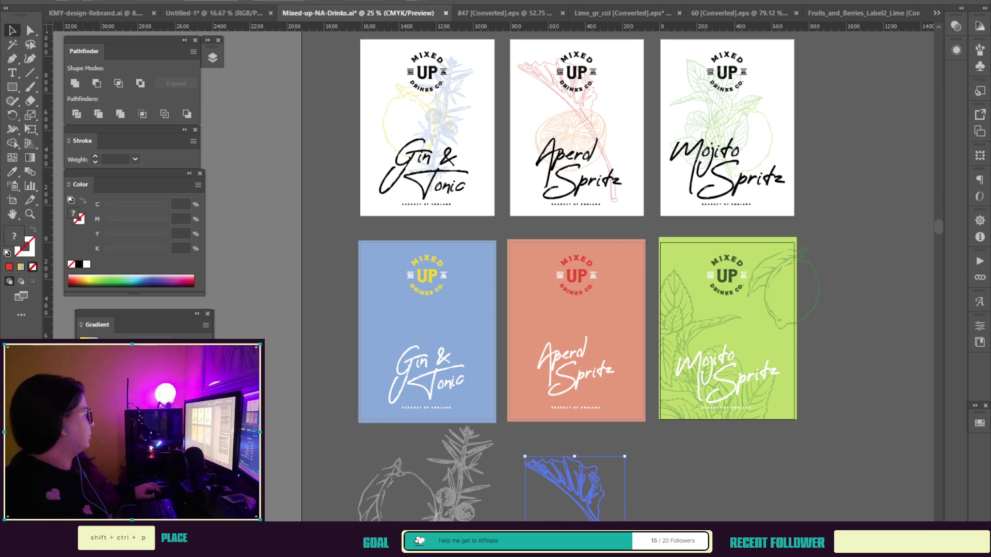
click(13, 172)
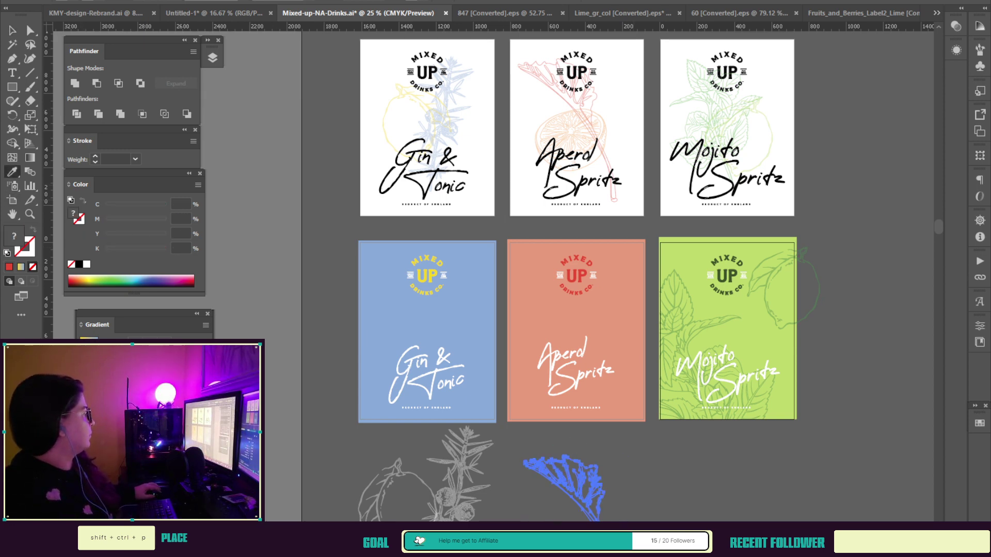
click(570, 276)
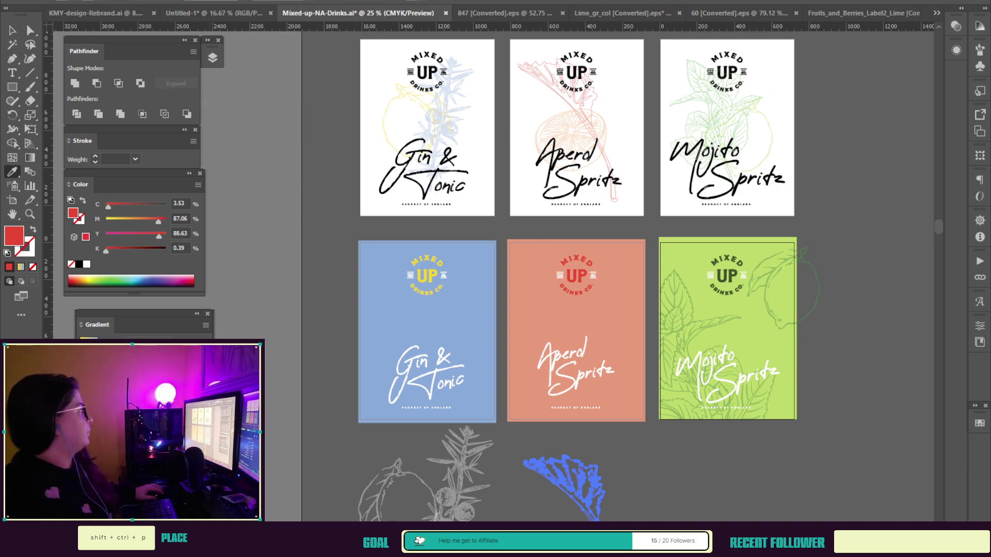
click(12, 30)
click(687, 475)
Step: Move the red leafy stalk and the halved orange up onto the coral Aperol Spritz label
scroll(687, 475, down, 3)
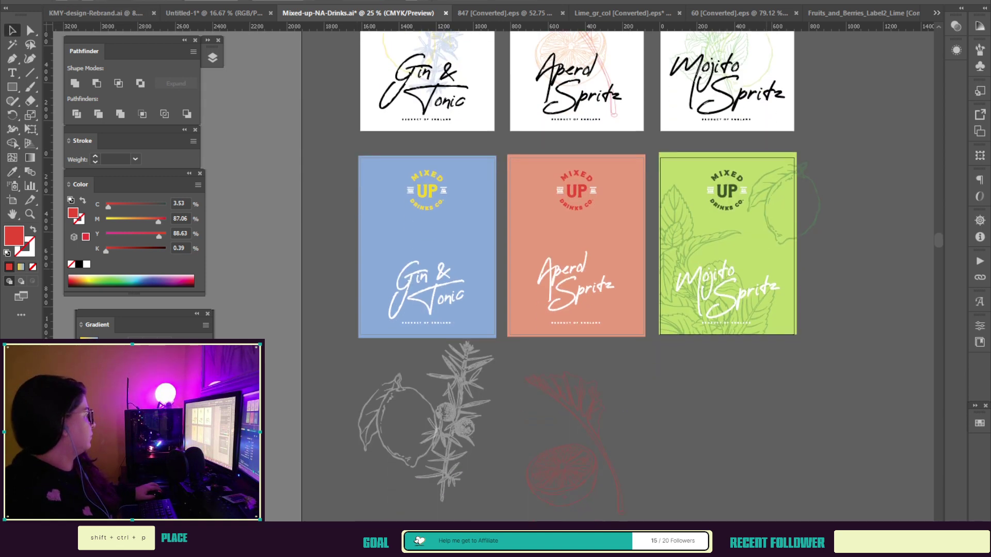
scroll(593, 415, down, 1)
drag(594, 415, 600, 212)
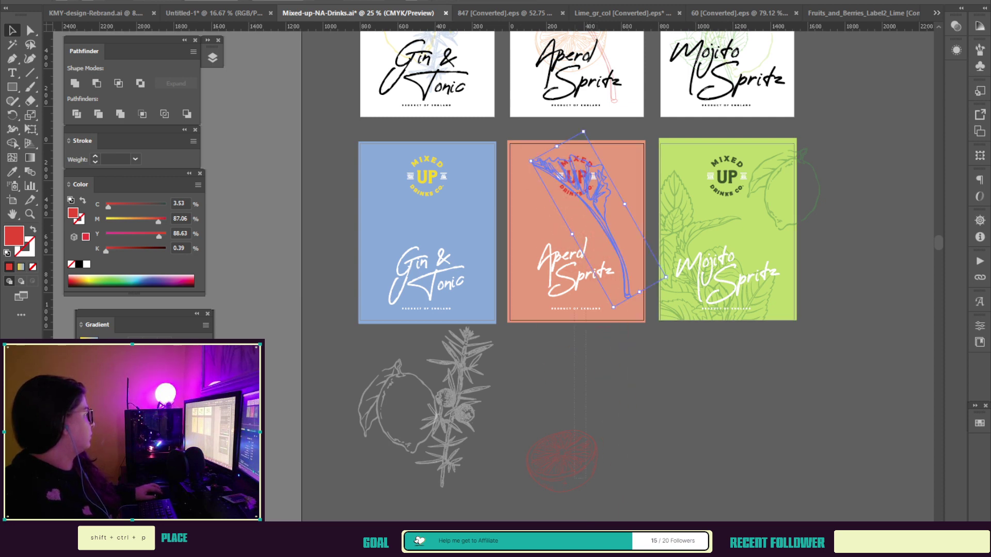
drag(581, 479, 577, 381)
key(ctrl+z)
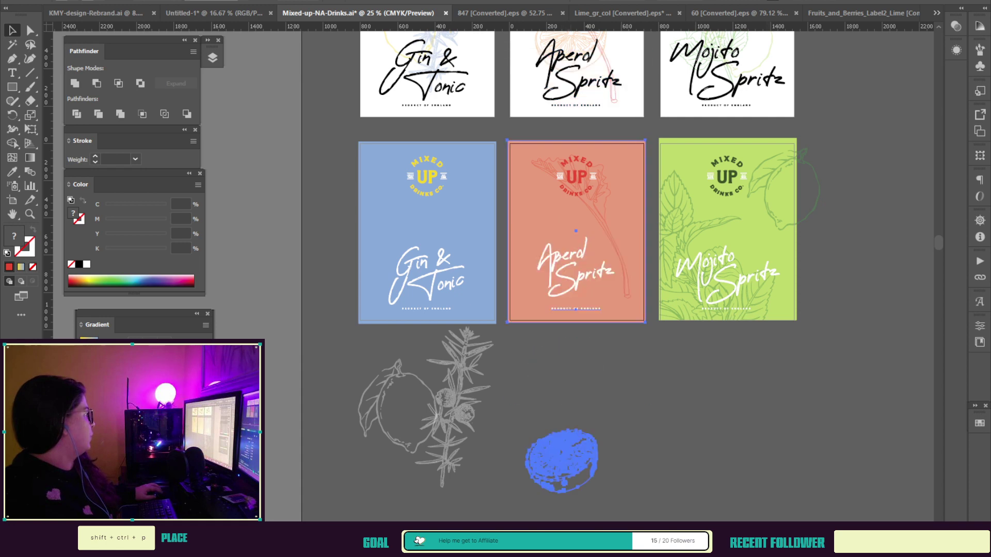
click(614, 388)
drag(568, 461, 568, 267)
Step: Enlarge the leafy stalk on the coral label and reposition it diagonally across the artwork
click(613, 238)
drag(666, 277, 693, 301)
drag(613, 235, 626, 289)
Step: Enlarge and rotate the halved orange, placing it in the coral label's lower left corner behind the Aperol Spritz lettering
click(586, 247)
click(567, 257)
drag(564, 266, 553, 277)
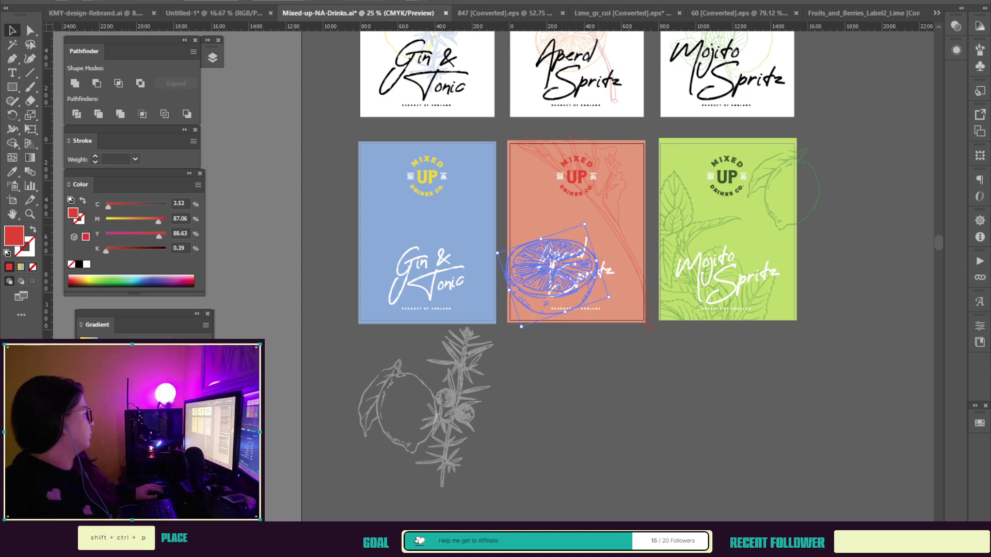
drag(587, 220, 625, 260)
mouse_move(563, 268)
mouse_down()
mouse_move(561, 288)
mouse_move(561, 274)
mouse_up()
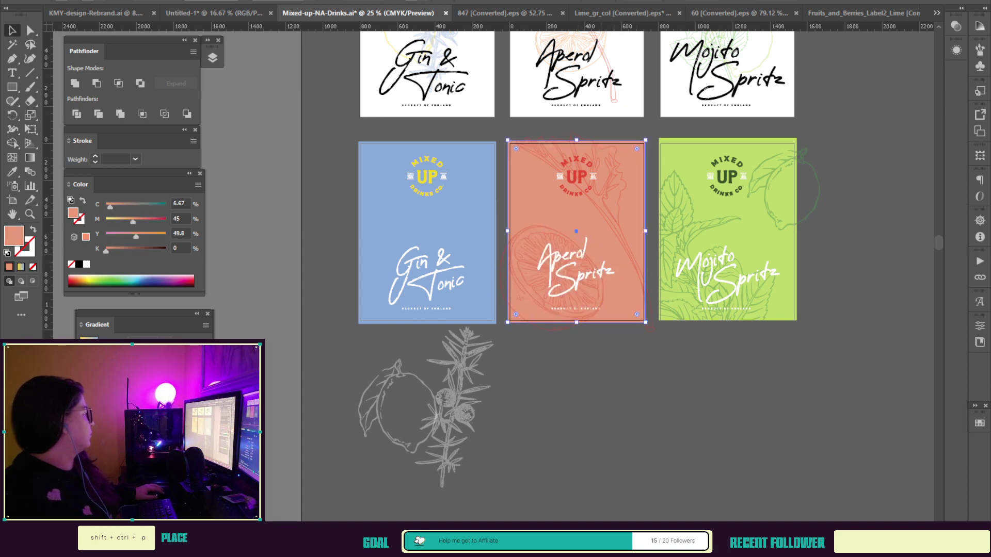
Step: Rotate the leafy stalk more upright, enlarge it and position its leaf behind the logo with the stem extending past the coral label's bottom edge
click(618, 223)
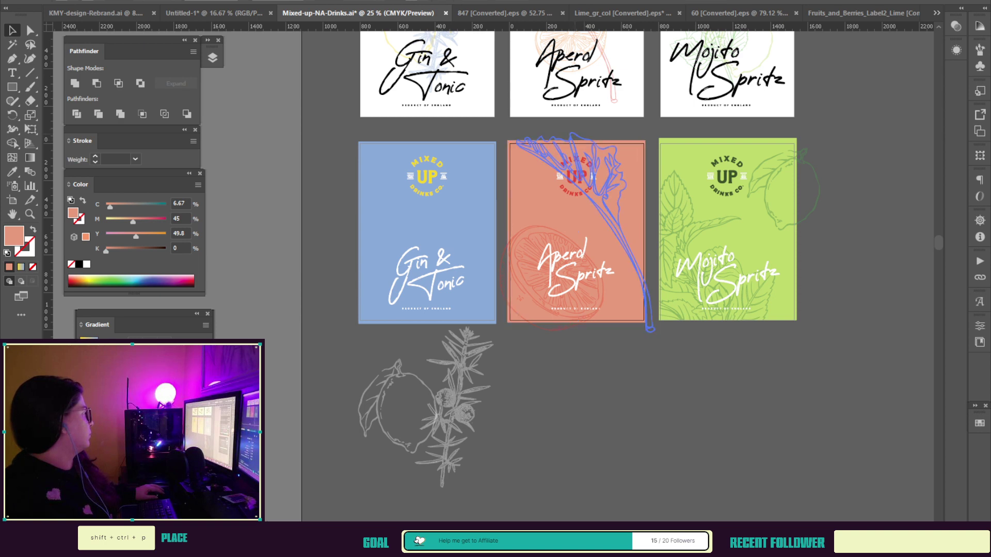
key(Down)
key(Down)
key(Left)
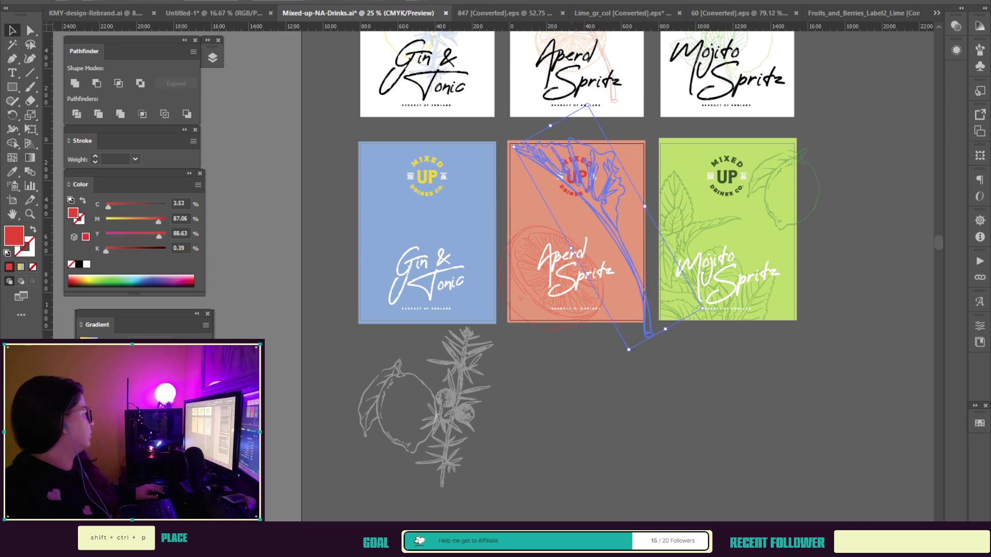
drag(706, 312, 687, 330)
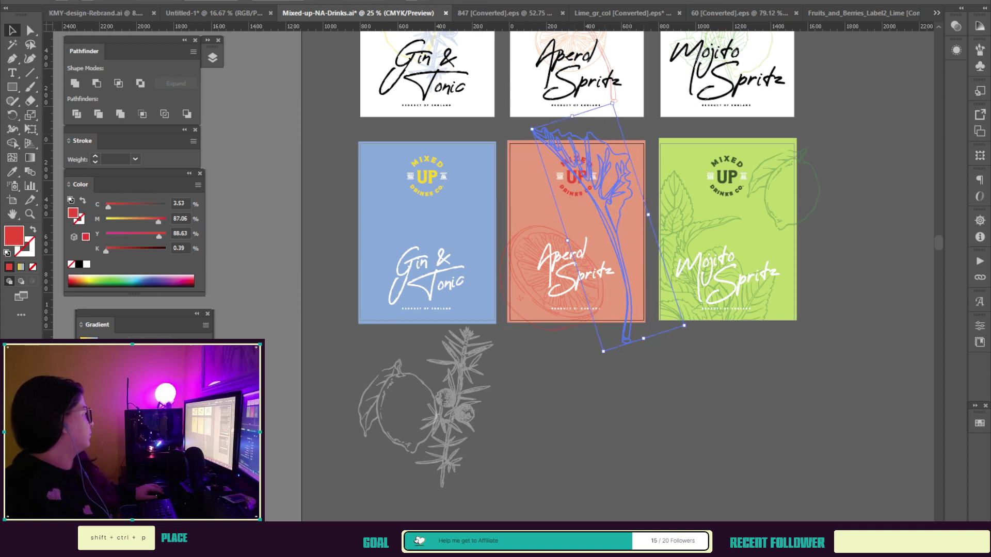
drag(616, 227, 623, 258)
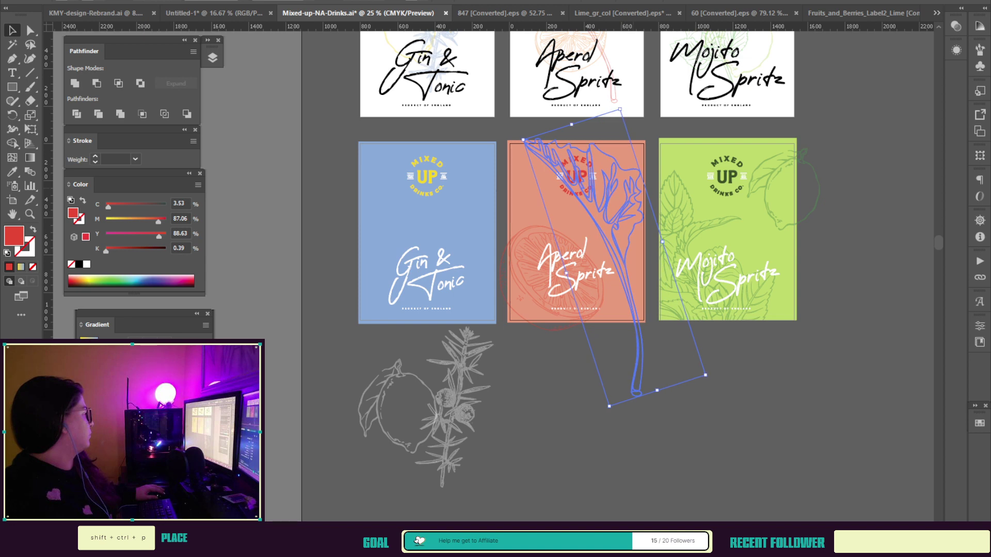
key(ctrl+shift+a)
click(613, 227)
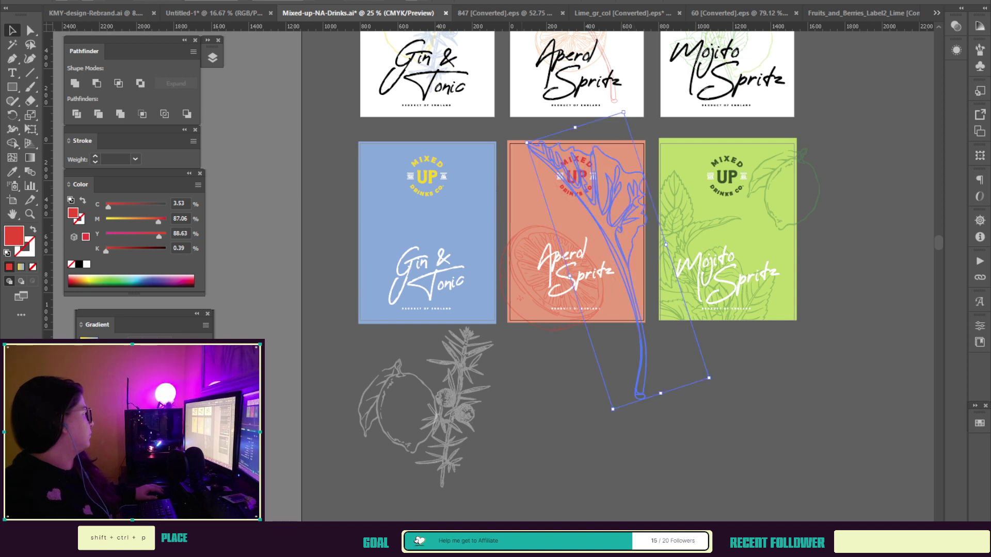
Step: Shift the halved orange slightly to the right within the coral label's lower left corner
click(563, 217)
click(537, 258)
drag(537, 258, 541, 254)
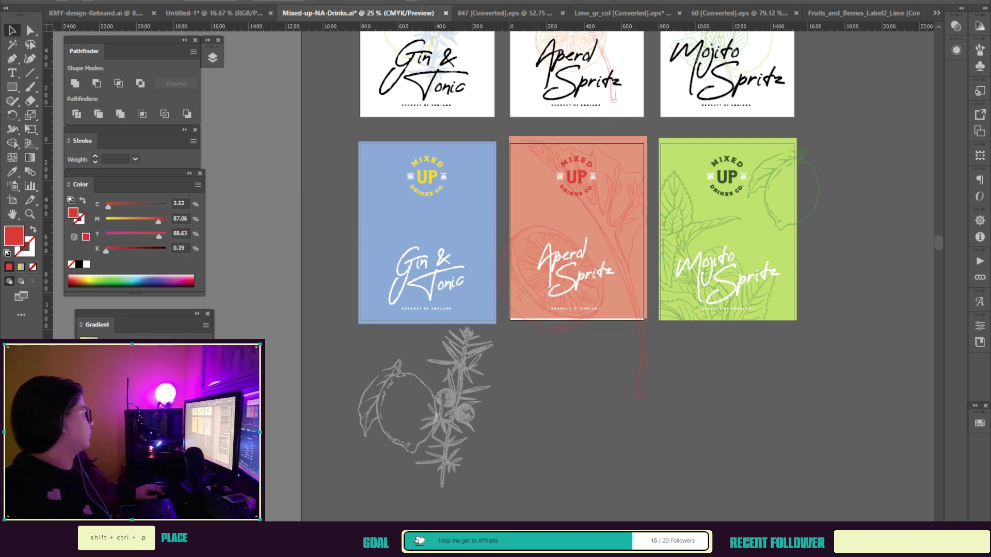
key(ctrl+z)
double_click(541, 258)
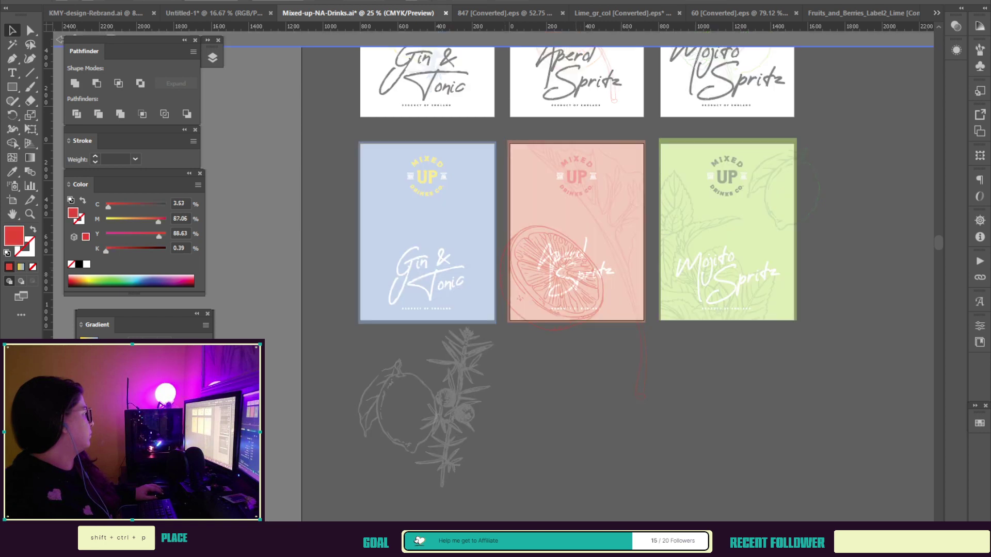
key(Escape)
drag(541, 258, 545, 257)
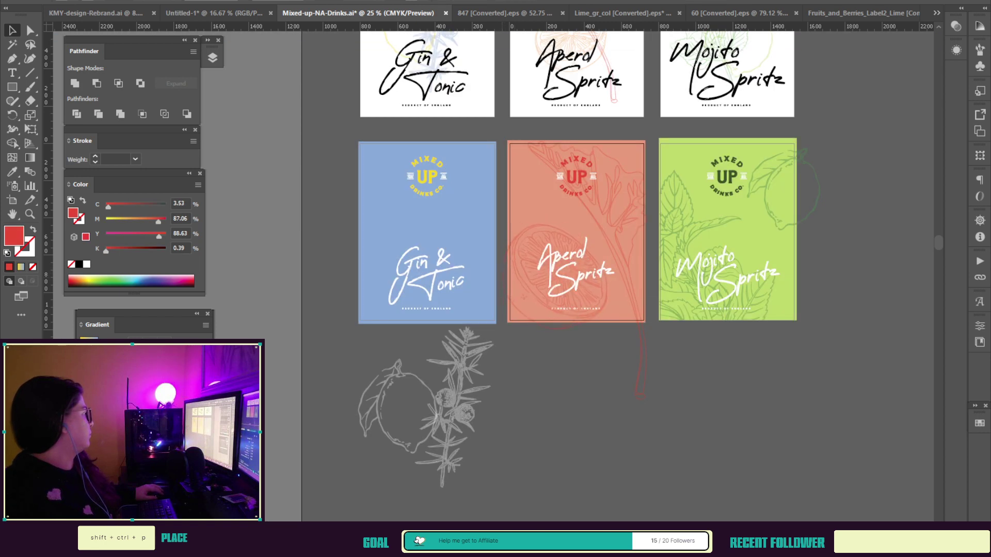
click(547, 258)
click(607, 217)
drag(583, 222, 584, 222)
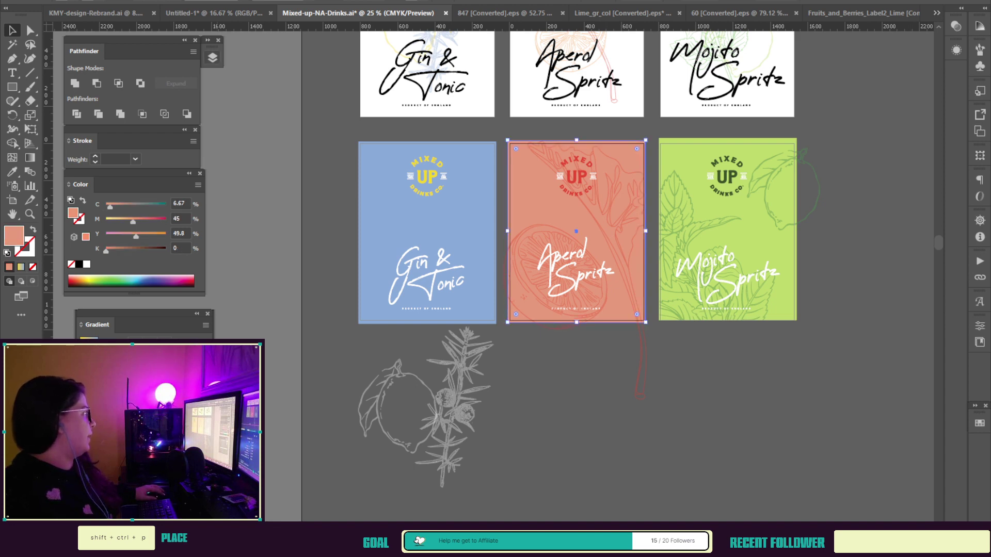
click(212, 58)
click(454, 222)
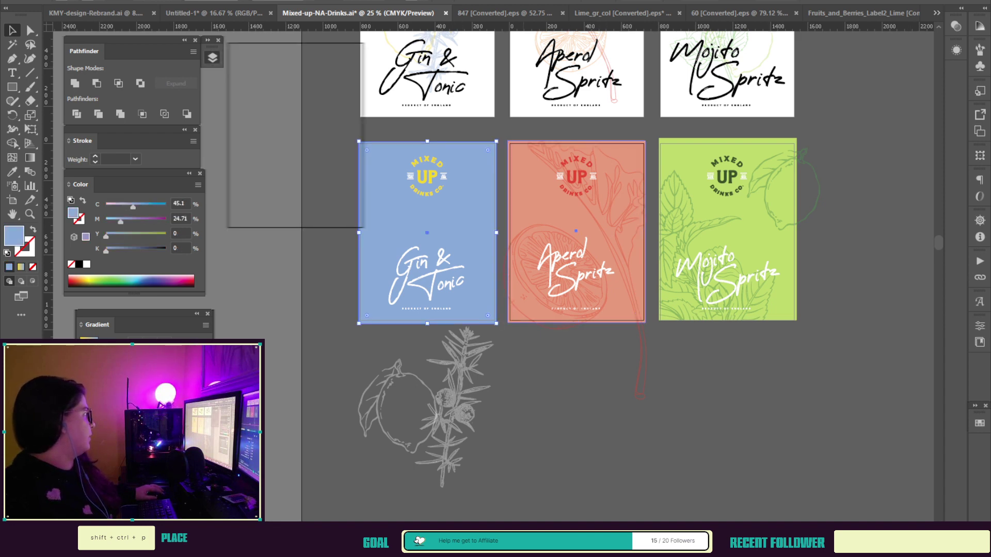
shift+click(547, 214)
shift+click(723, 211)
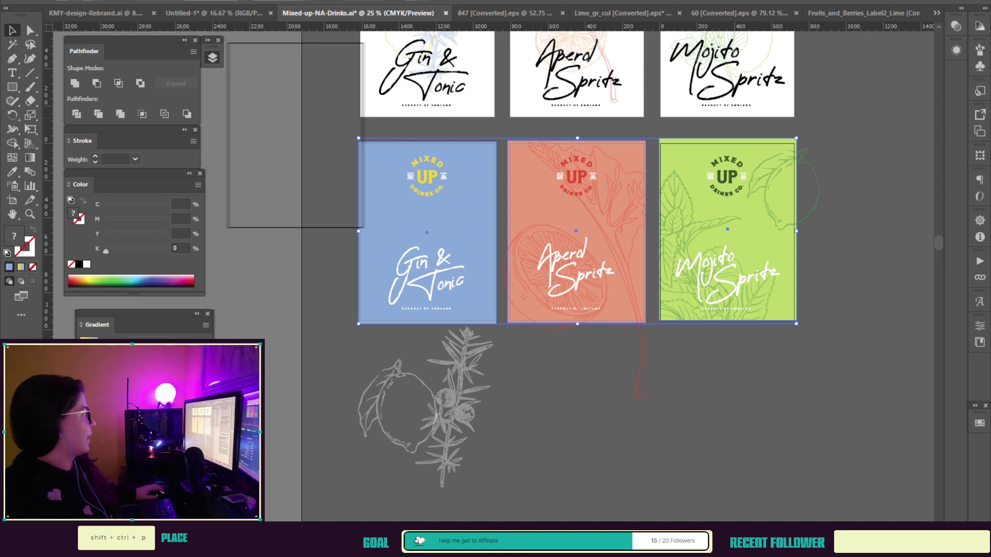
shift+click(576, 217)
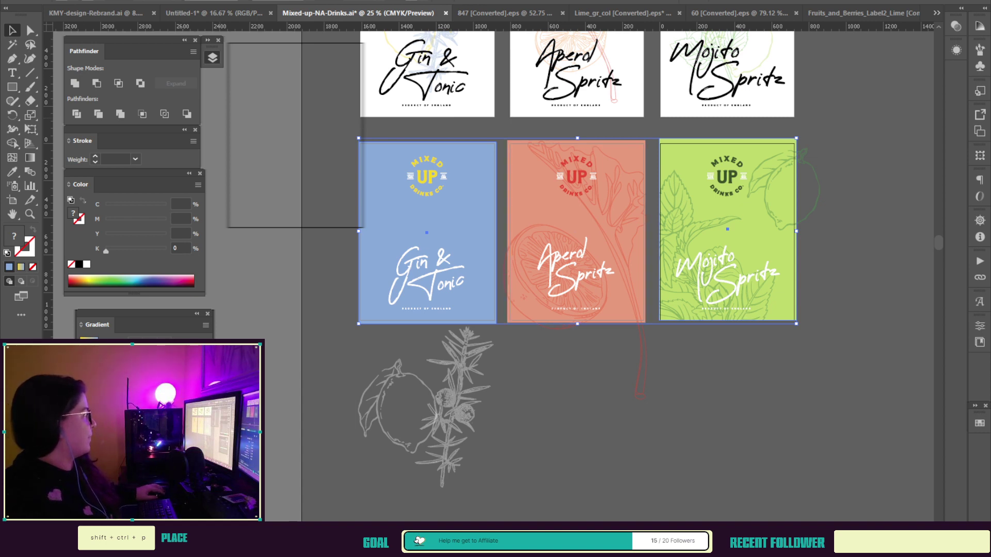
shift+click(427, 217)
shift+click(727, 217)
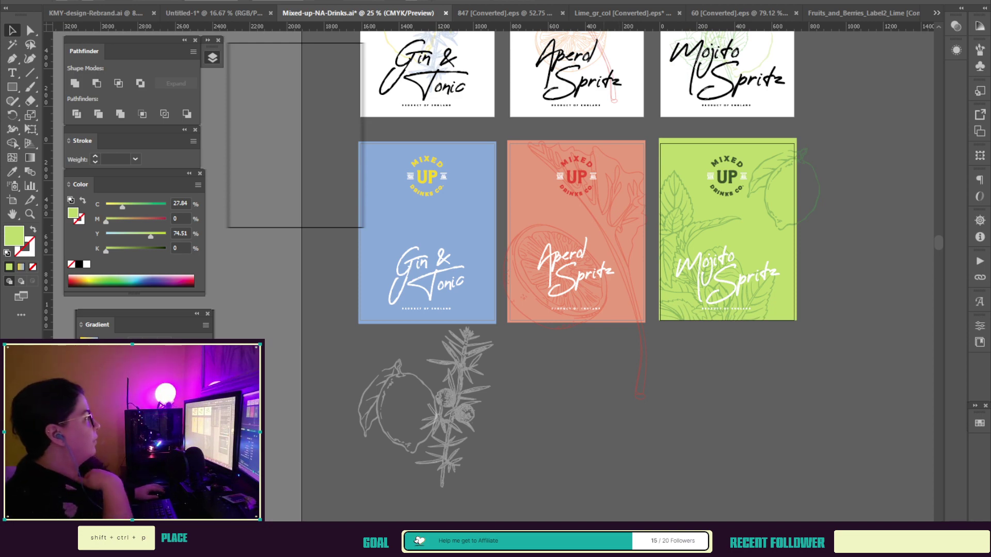
scroll(594, 258, up, 10)
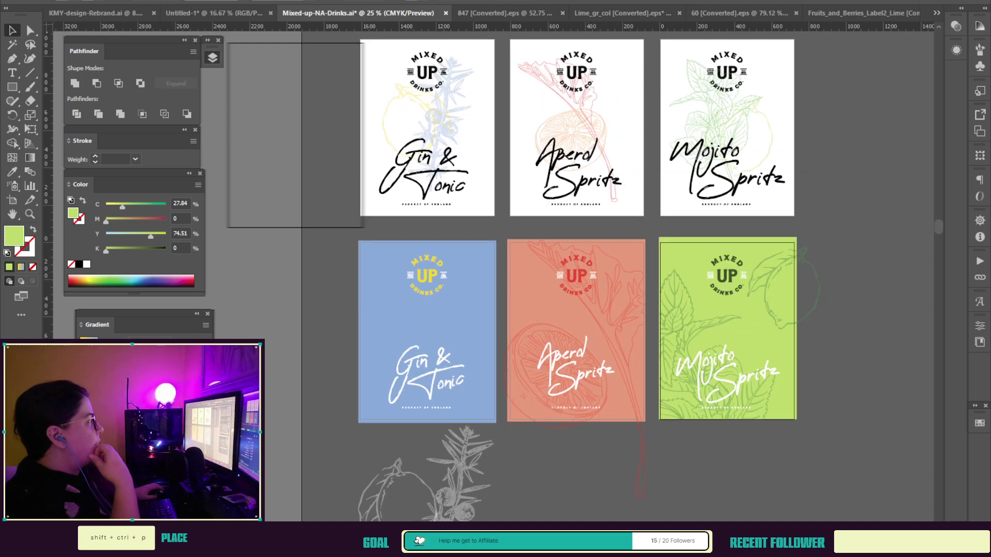
scroll(593, 258, up, 15)
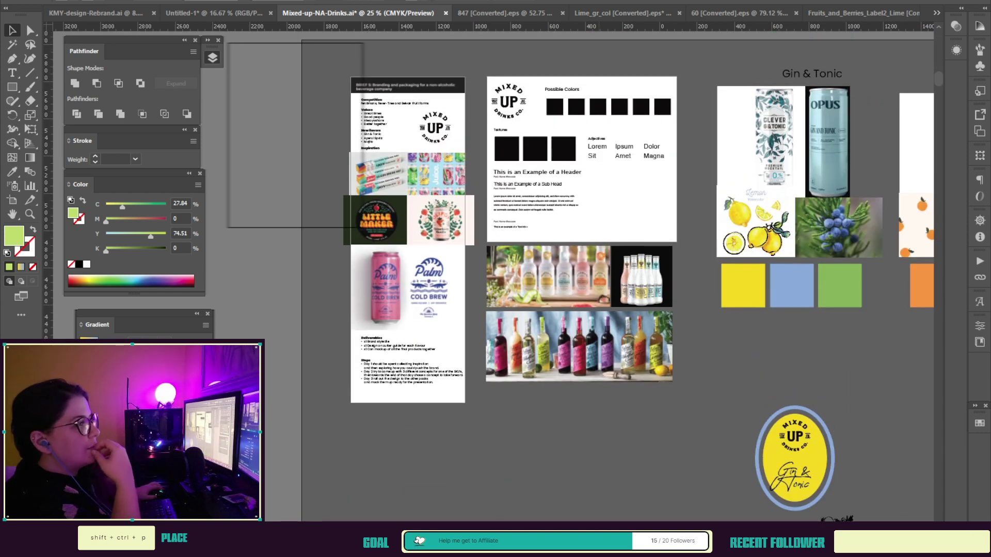
scroll(594, 259, down, 15)
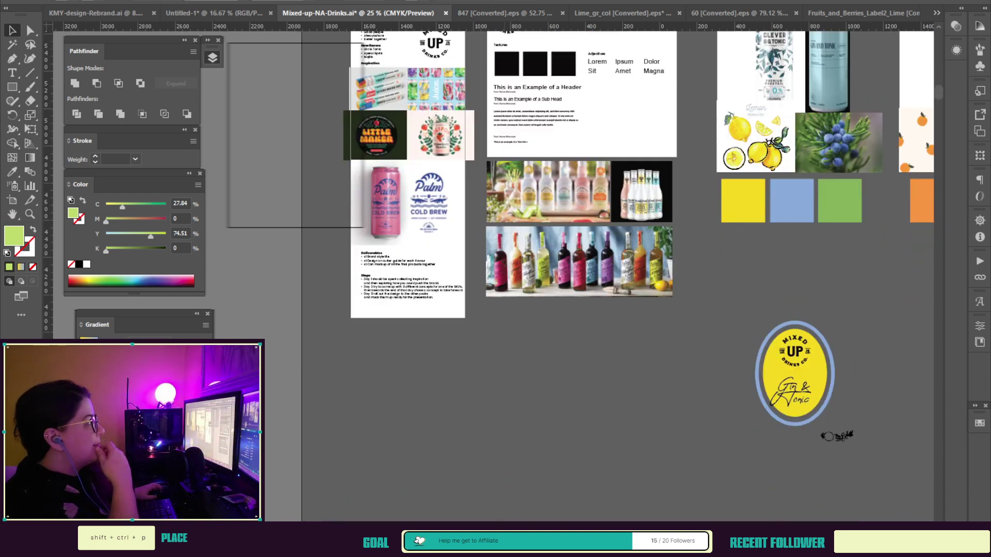
scroll(594, 258, down, 12)
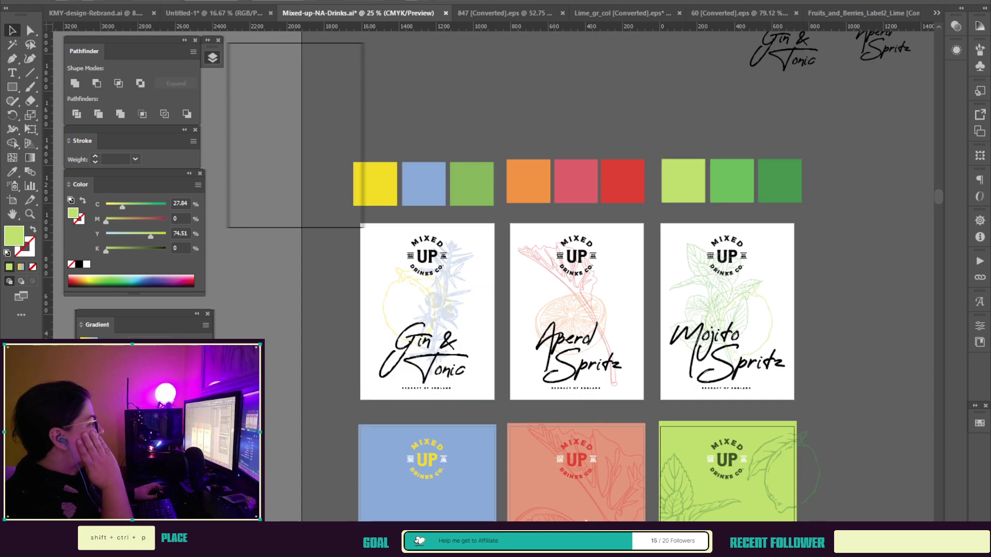
Step: Shrink the halved orange on the coral label and place it low behind the Aperol Spritz lettering
scroll(594, 258, up, 1)
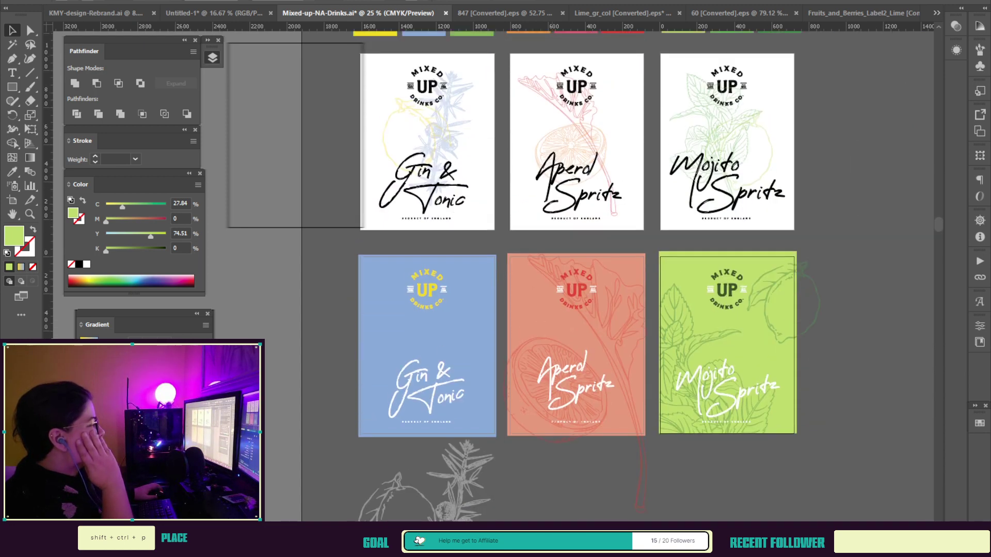
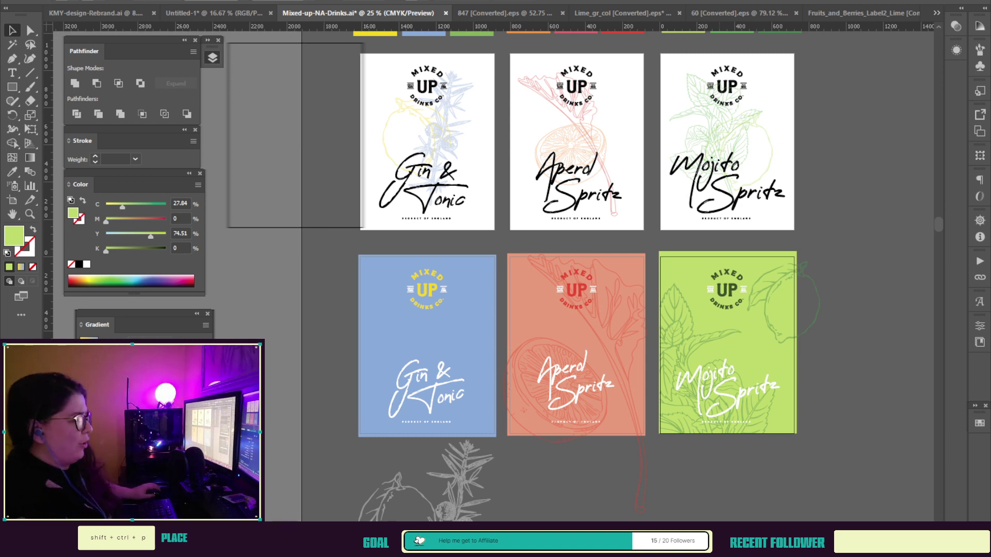
click(617, 365)
mouse_move(617, 364)
mouse_down()
mouse_move(613, 380)
mouse_move(579, 374)
mouse_move(609, 369)
mouse_move(613, 355)
mouse_up()
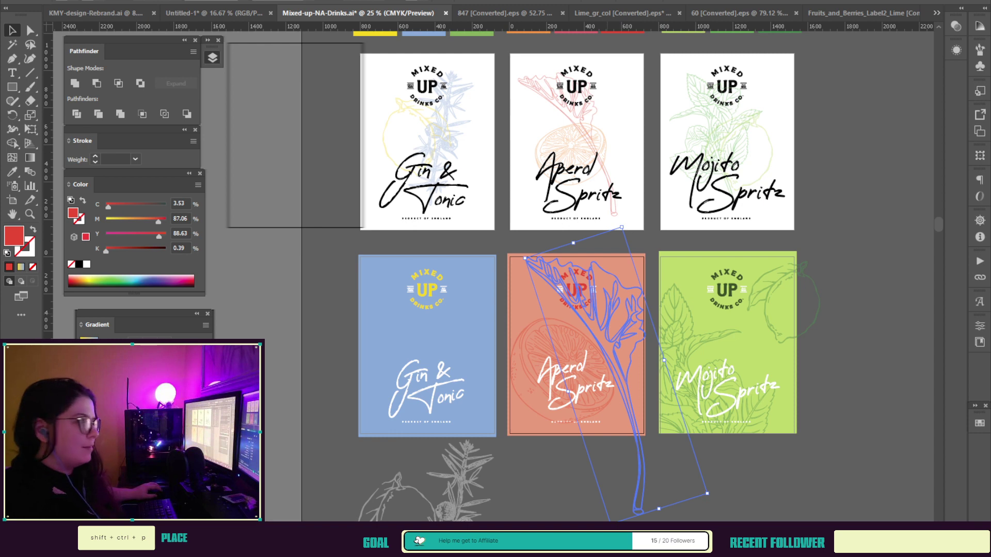
drag(534, 352, 531, 347)
drag(630, 355, 561, 381)
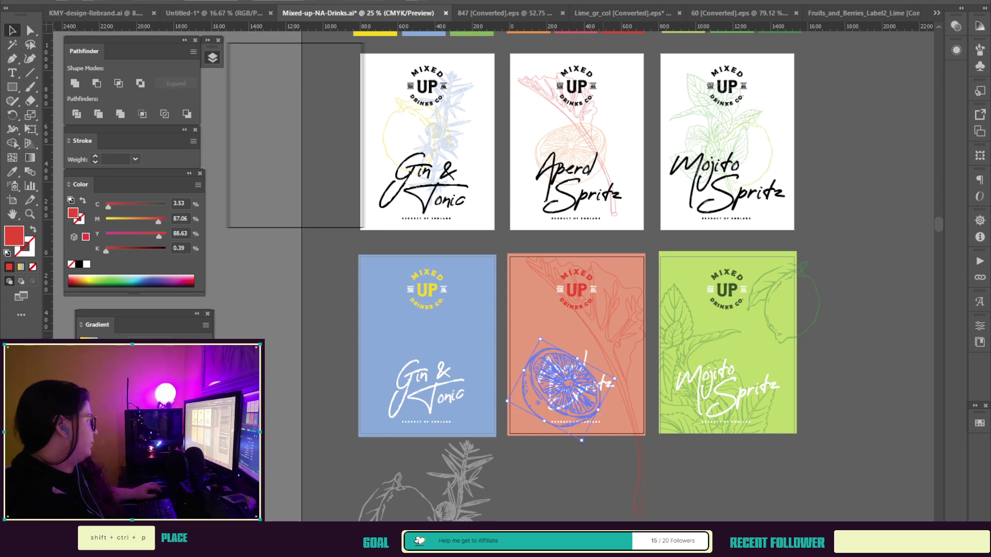
Step: Shrink the leafy stalk on the coral label, keeping its leaf behind the logo and its stem past the label's bottom edge
click(573, 472)
click(639, 460)
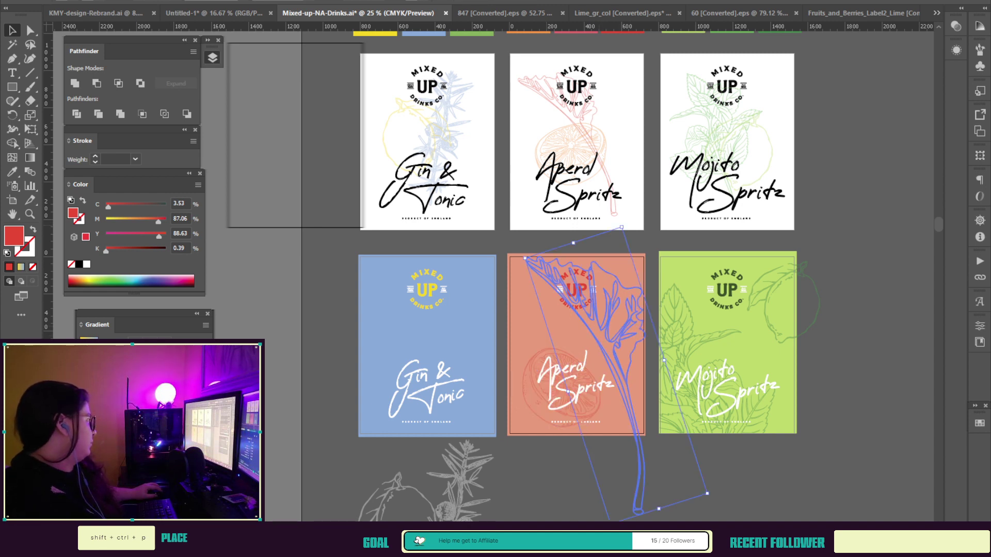
drag(621, 226, 619, 299)
drag(623, 356, 618, 302)
Step: Try the coral label without the halved orange by moving it below the artwork and back
click(567, 384)
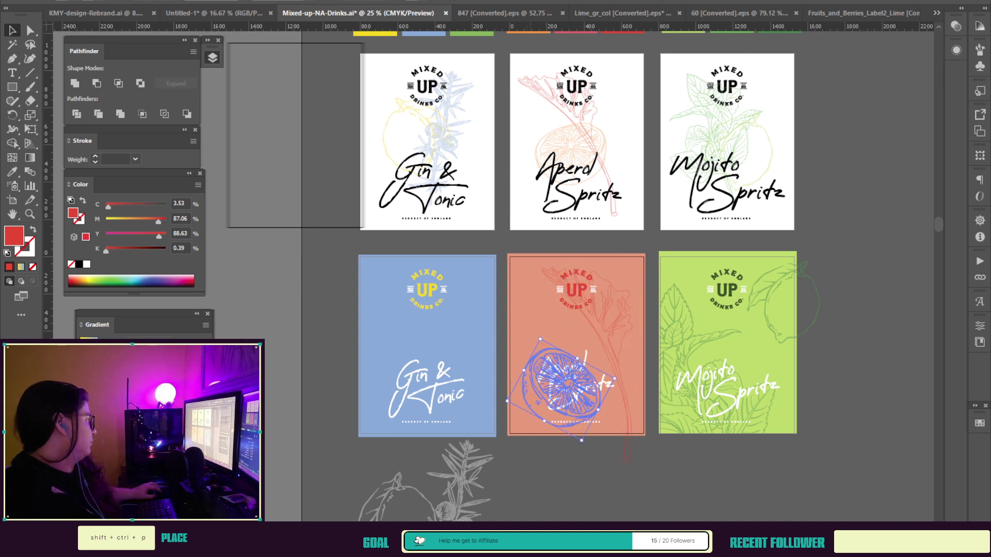
drag(566, 383, 564, 476)
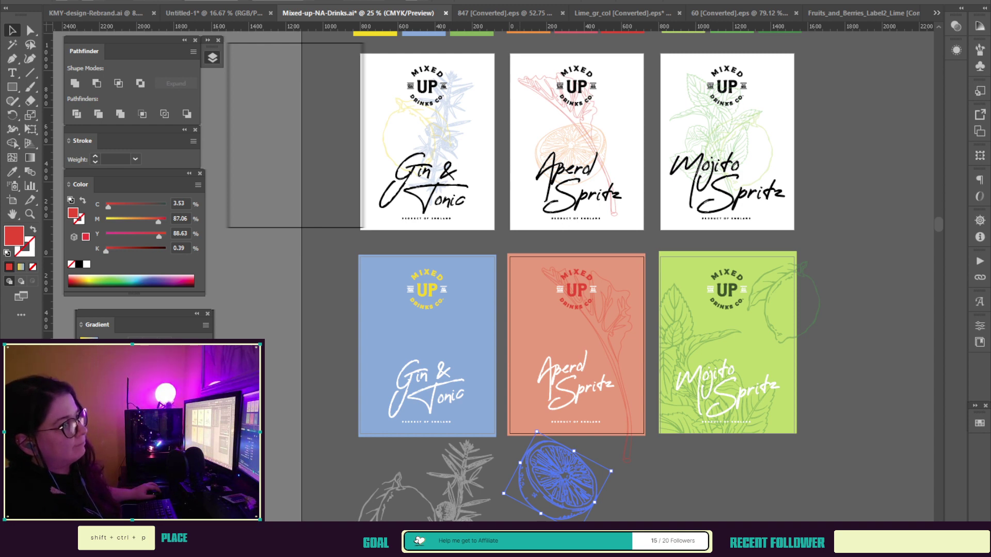
drag(565, 476, 568, 382)
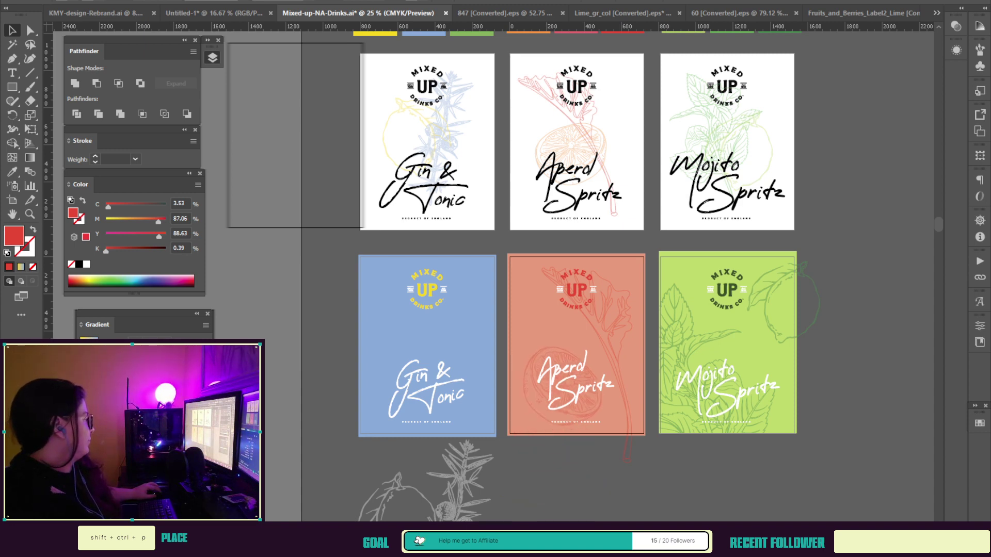
Step: Tilt the leafy stalk diagonally across the coral label, from its upper left edge to its lower right corner
key(ctrl+z)
key(ctrl+z)
key(ctrl+z)
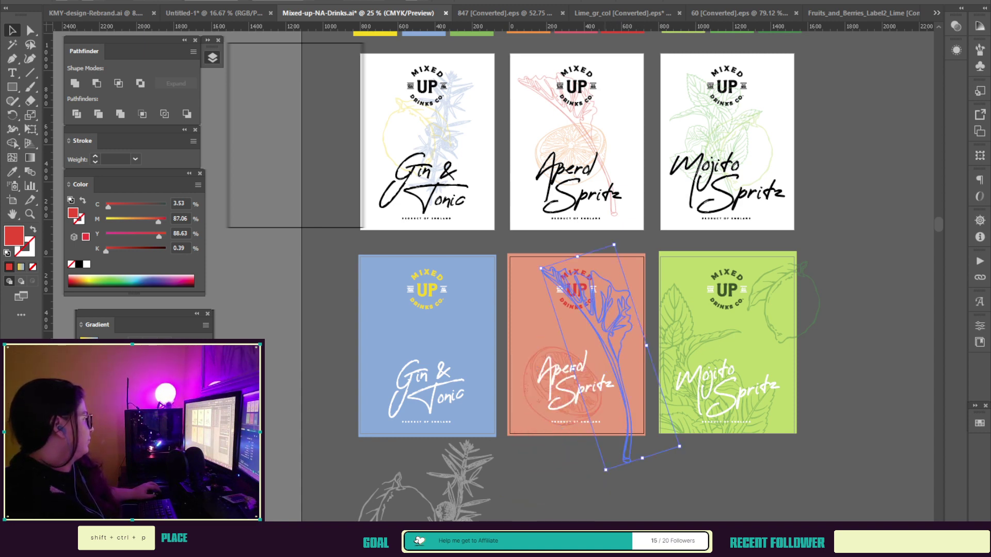
key(ctrl+z)
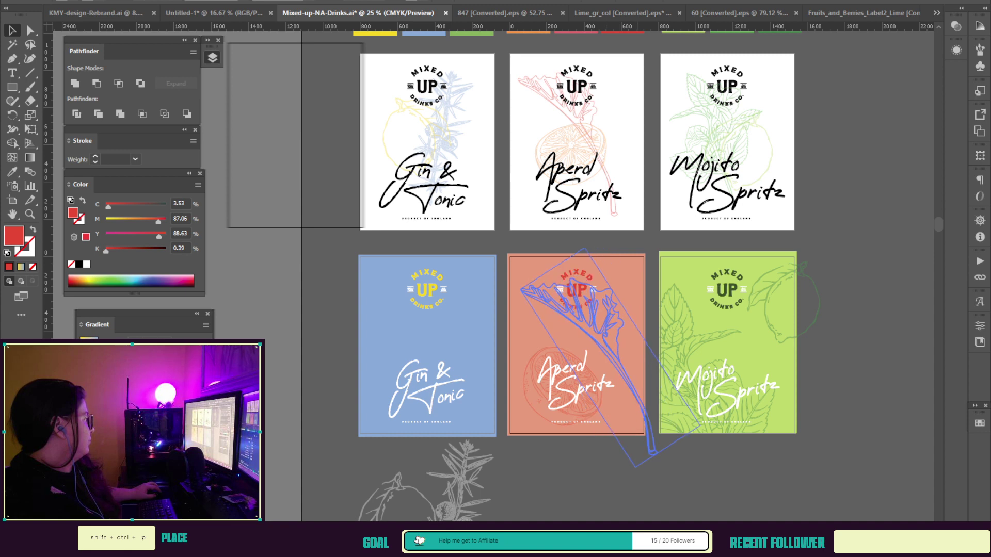
key(ctrl+z)
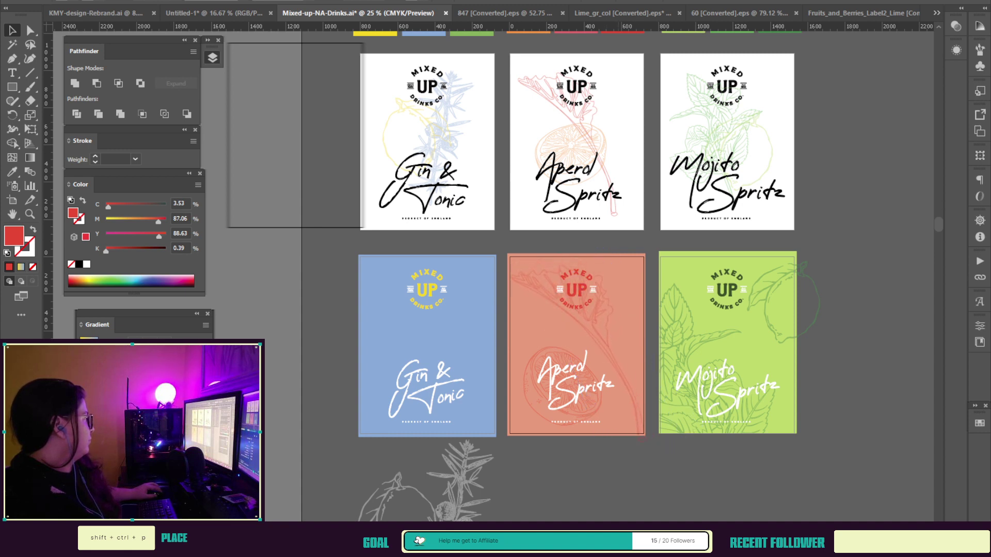
Step: Nudge the halved orange slightly upward behind the Aperol Spritz lettering
click(612, 349)
key(ctrl+z)
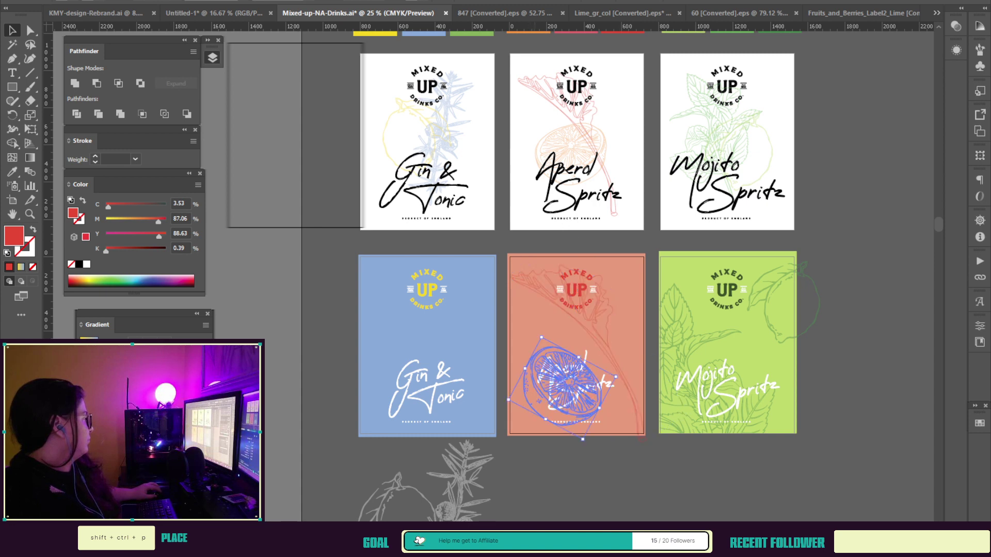
key(ctrl+z)
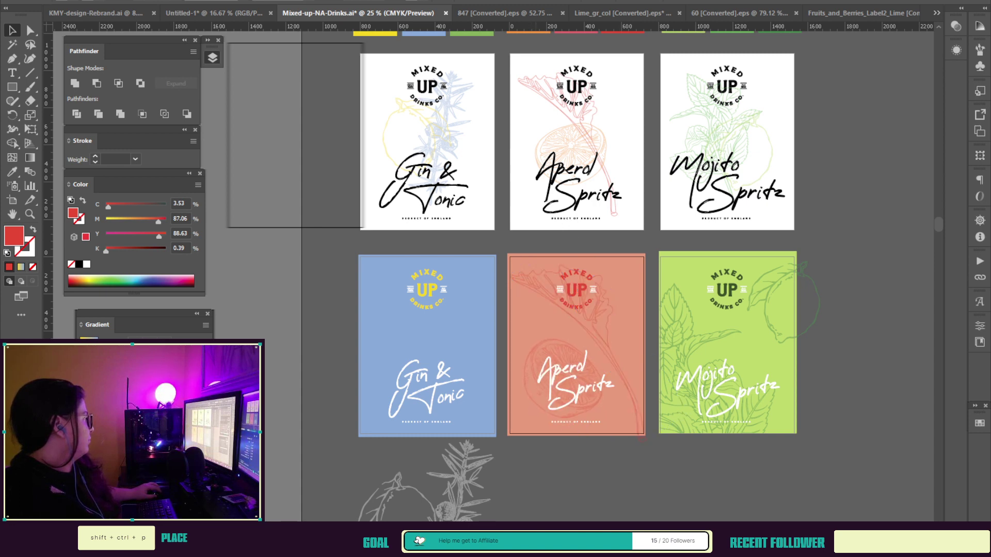
Step: Rotate the leafy stalk more upright, with its leaf behind the logo and its stem along the coral label's right side
key(ctrl+z)
key(ctrl+z)
key(ctrl+z)
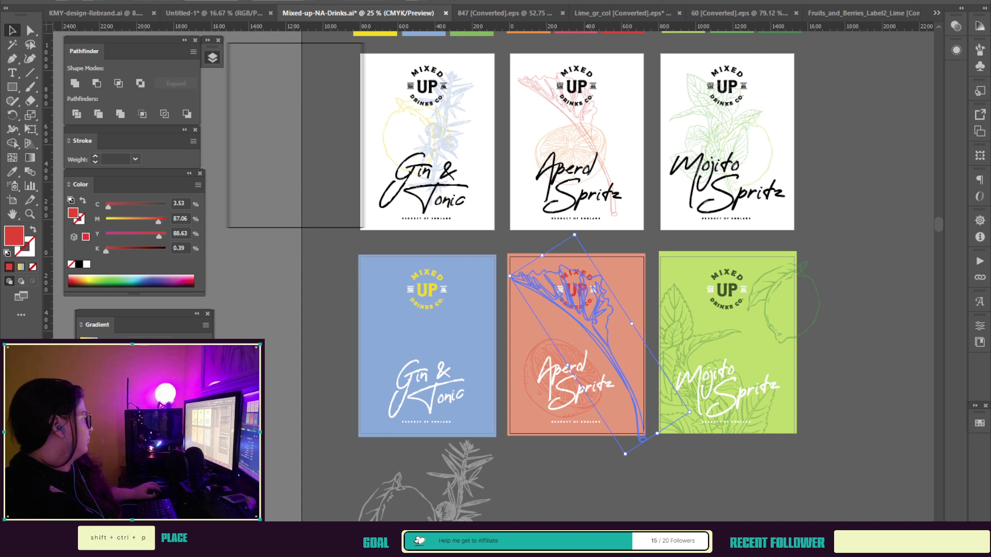
key(ctrl+z)
key(ctrl+z)
key(ctrl+z)
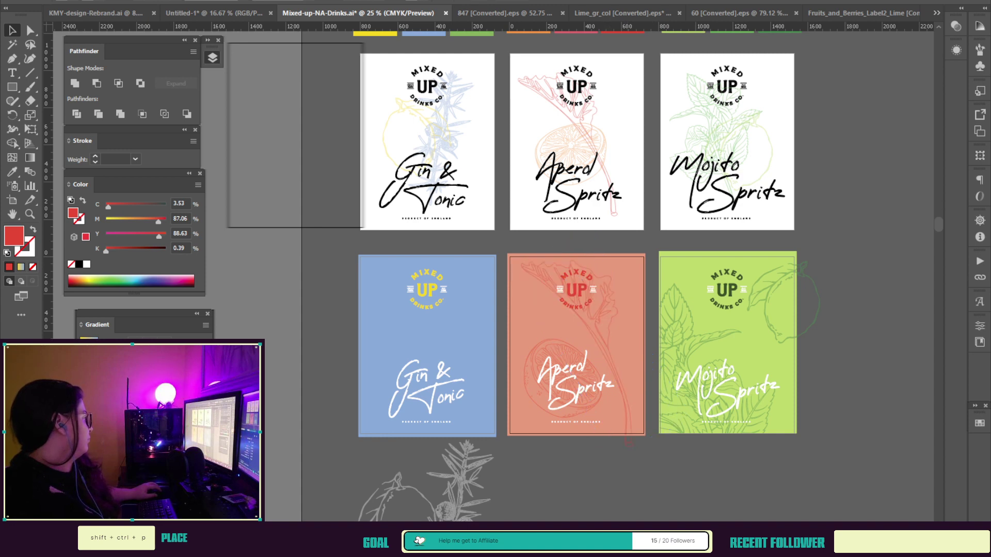
Step: Shrink the mint sprig and move it behind the Mojito Spritz lettering, and move the lime inside the green label's upper right corner
drag(723, 335, 544, 340)
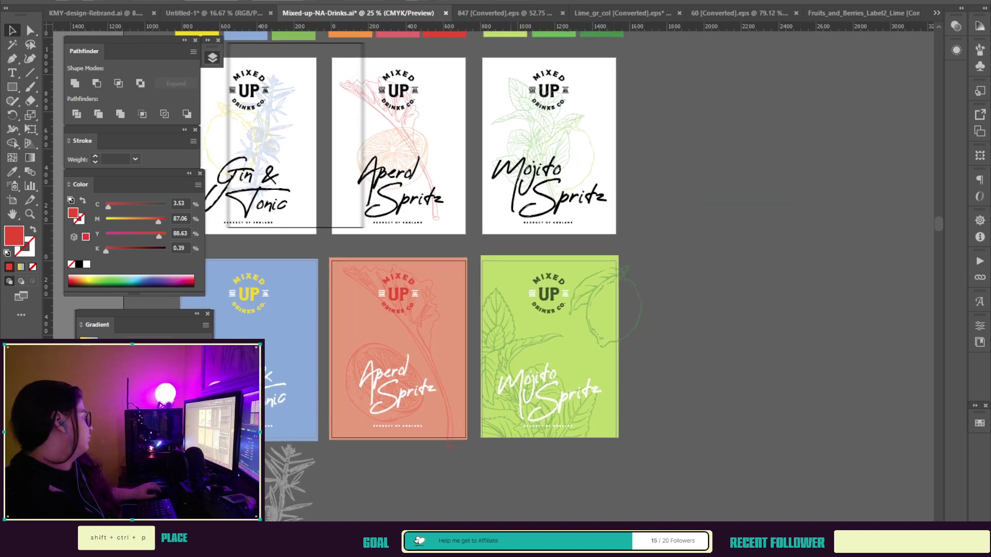
double_click(532, 371)
click(532, 371)
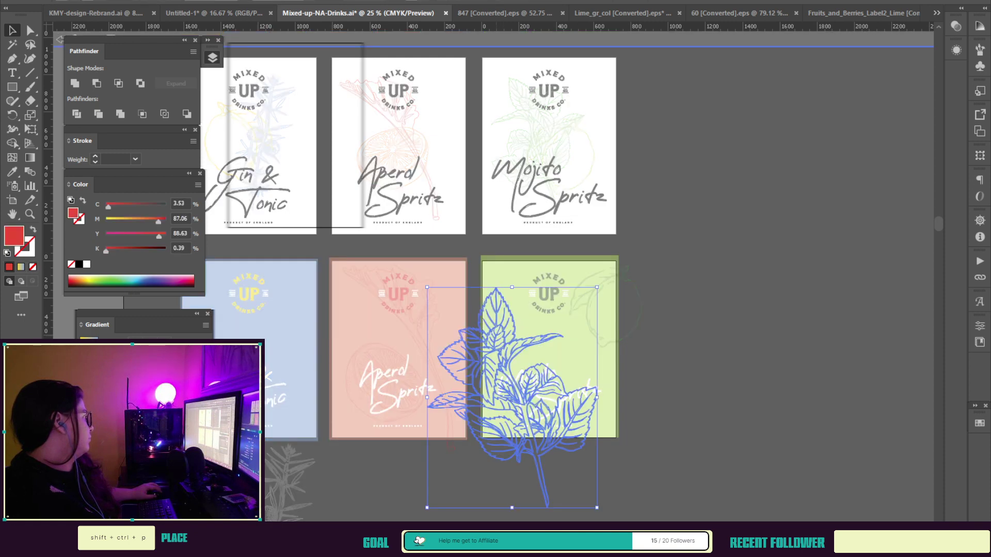
drag(427, 288, 451, 320)
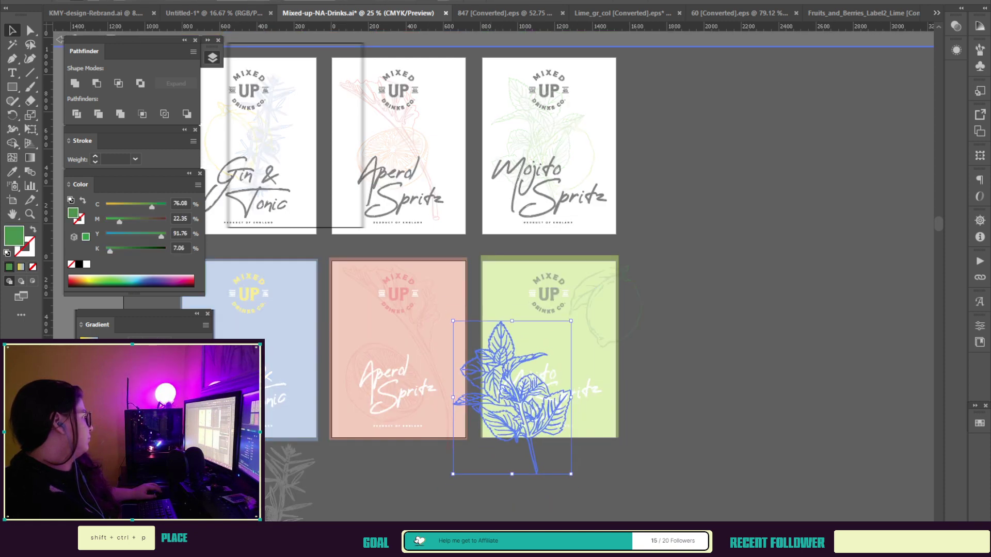
drag(471, 367, 505, 359)
double_click(665, 356)
drag(633, 330, 597, 316)
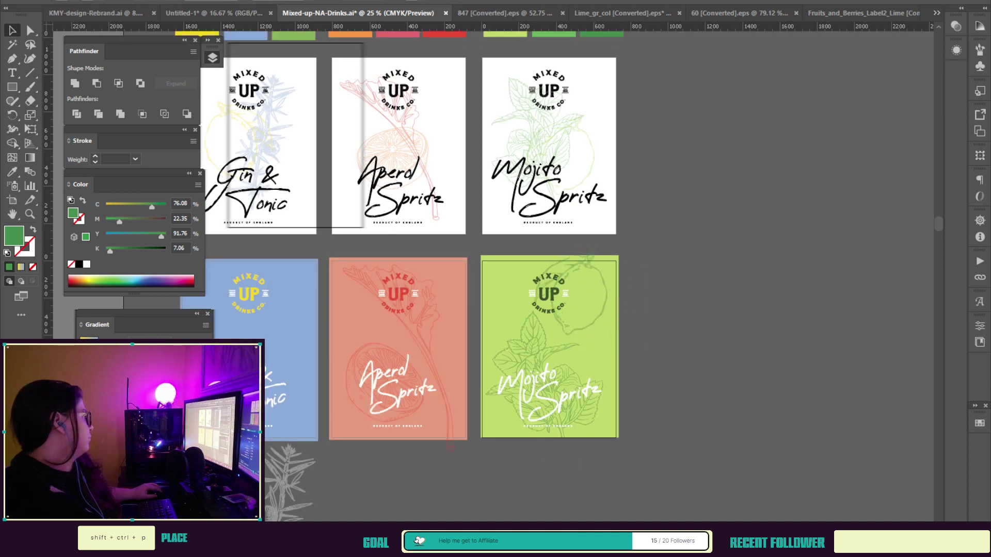
Step: Move the white lemon away from the juniper sprig and recolour both drawings with the yellow palette swatch
drag(521, 331, 691, 321)
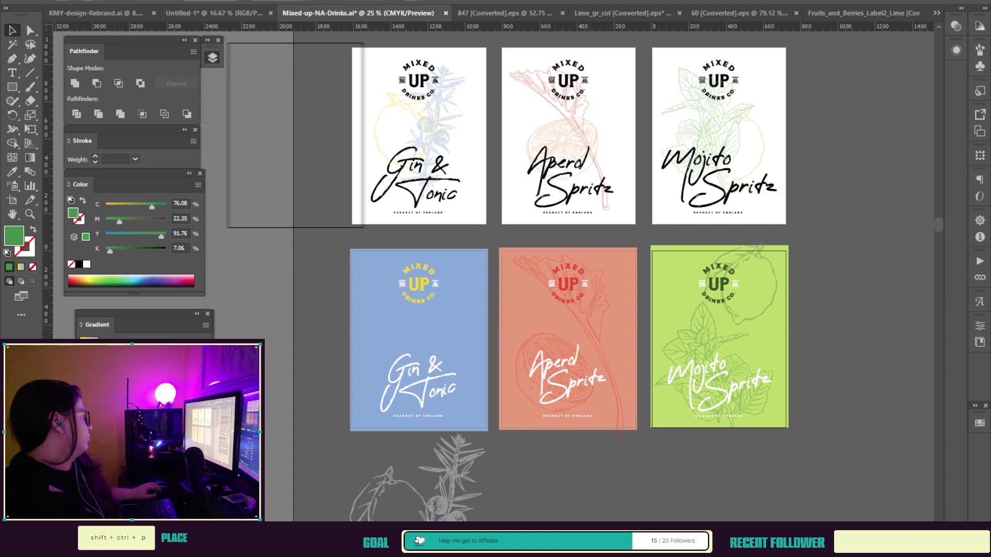
click(601, 351)
click(450, 493)
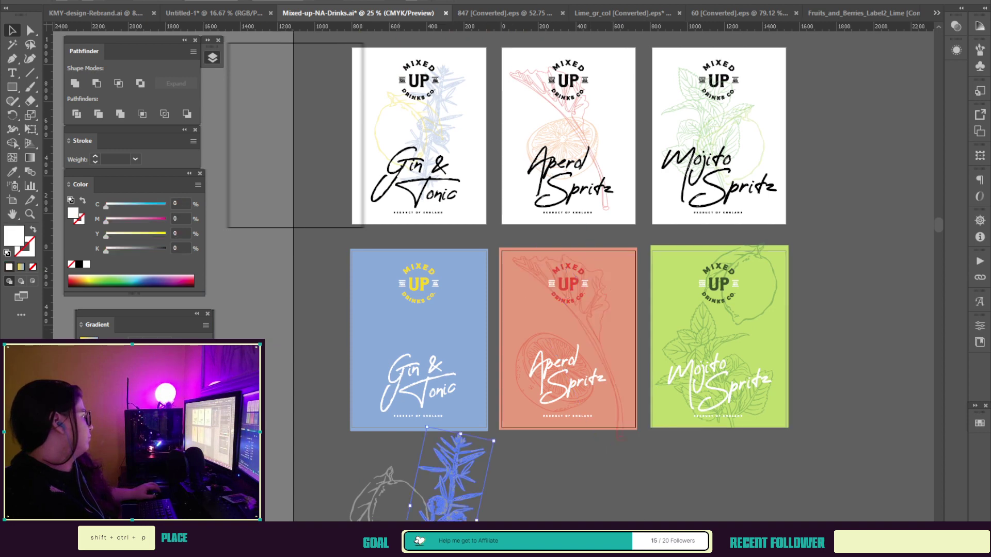
drag(391, 486, 337, 448)
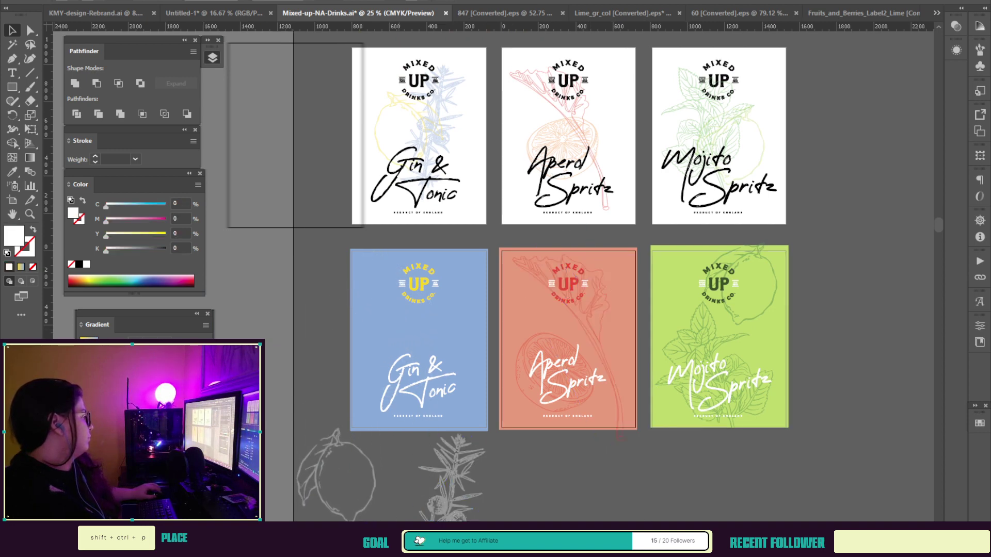
shift+click(450, 488)
key(i)
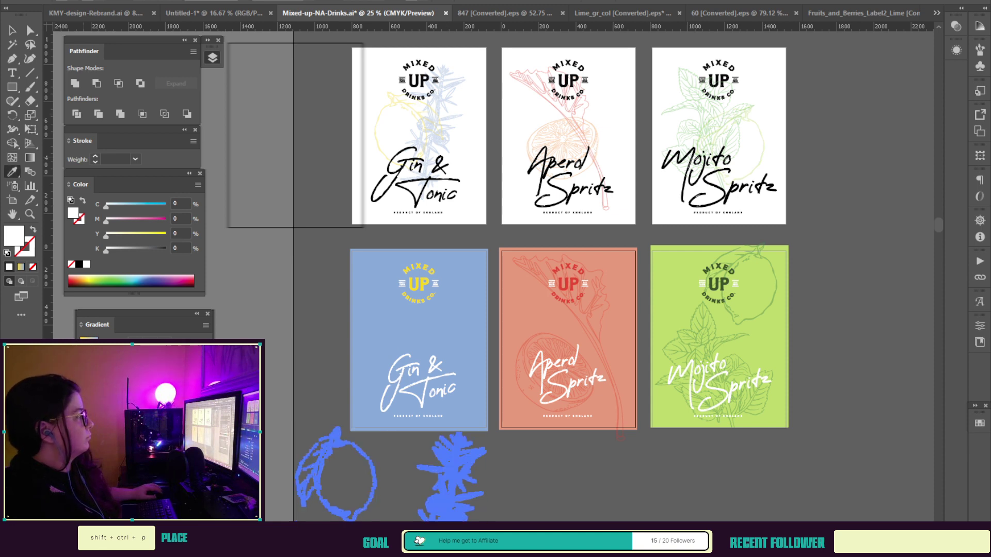
scroll(568, 258, up, 5)
click(366, 149)
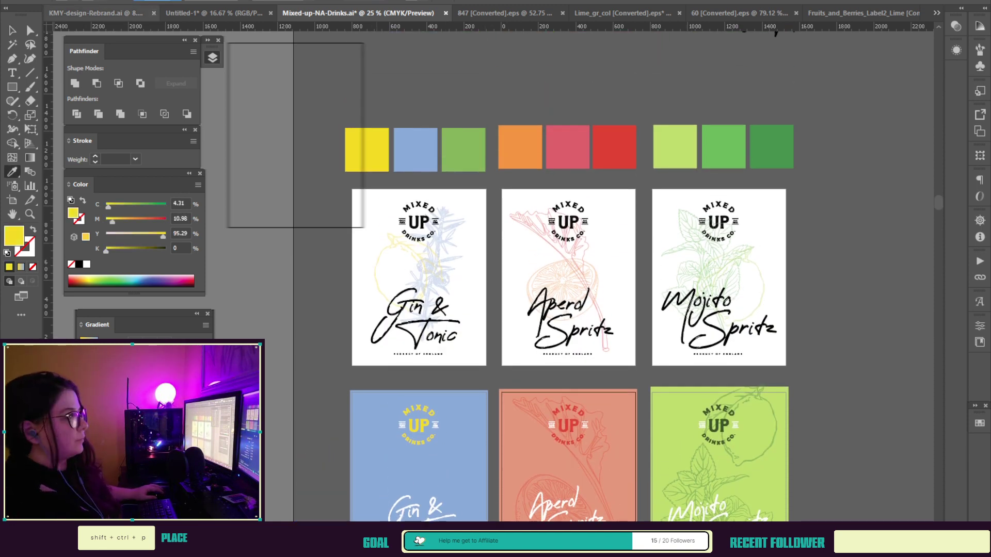
Step: Place the yellow lemon in the blue label's lower left corner, overlapping its edge behind the Gin & Tonic lettering
key(v)
scroll(568, 278, down, 5)
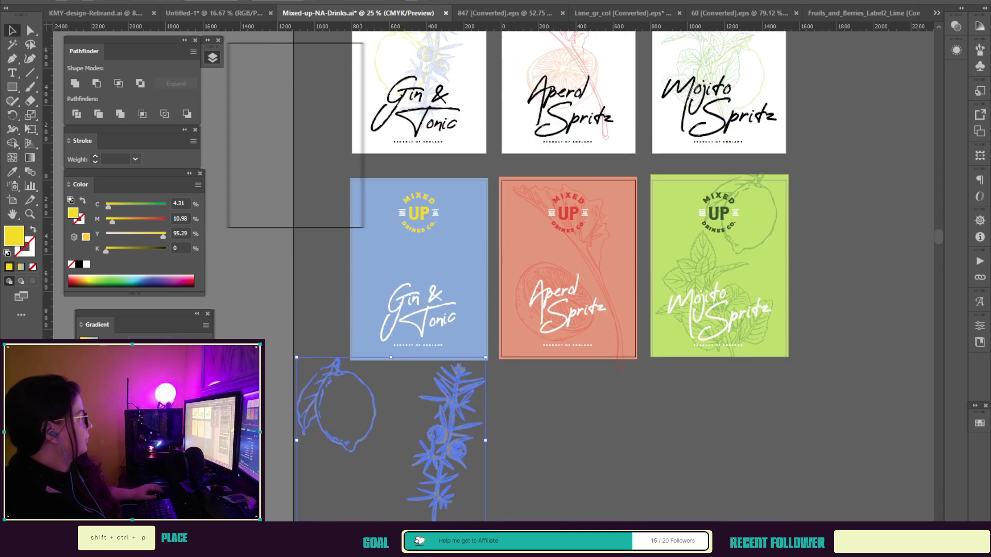
click(395, 413)
drag(374, 402, 376, 323)
Step: Move the yellow juniper sprig onto the blue label, enlarge it and position it behind the logo and Gin & Tonic lettering
drag(457, 451, 457, 285)
drag(470, 205, 478, 171)
drag(460, 264, 400, 260)
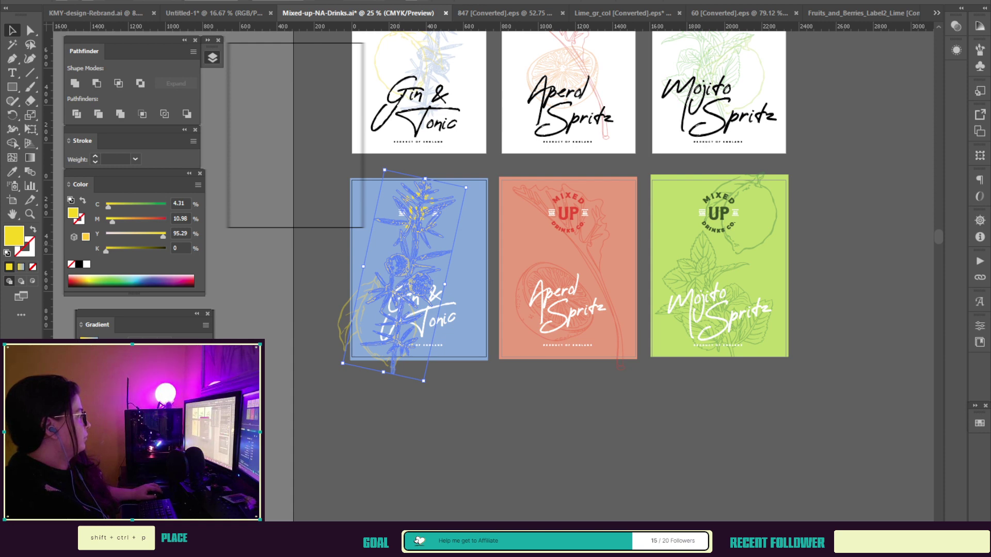
key(ctrl+shift+a)
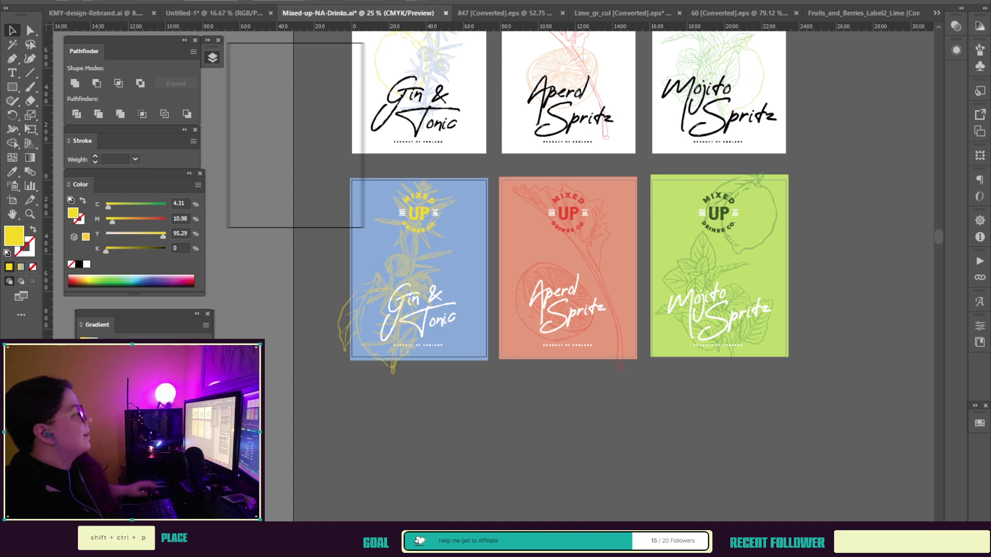
Step: Rotate the juniper sprig to lean left and place it along the left side of the blue label
drag(401, 266, 413, 424)
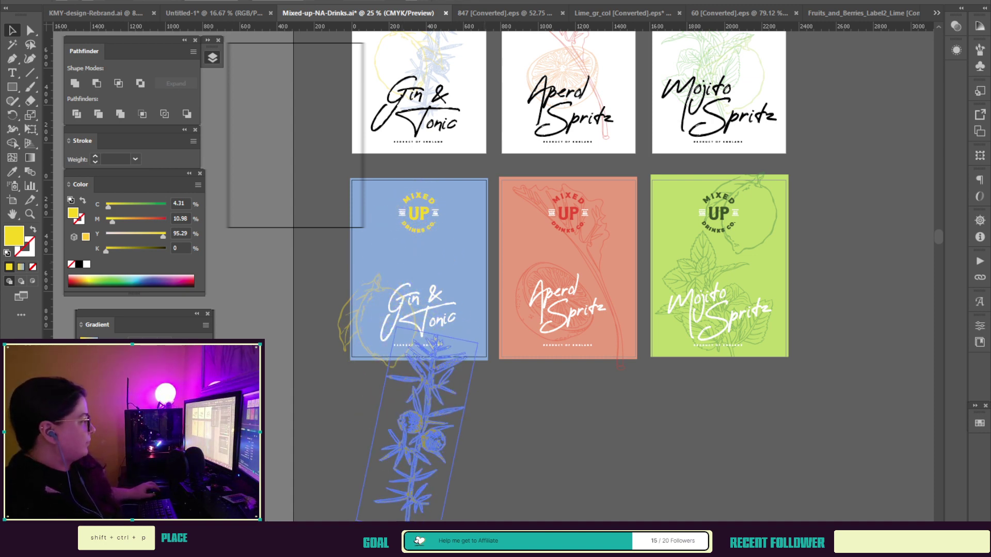
drag(481, 342, 445, 325)
drag(413, 424, 382, 264)
click(408, 413)
key(ctrl+z)
key(ctrl+z)
key(ctrl+z)
key(ctrl+z)
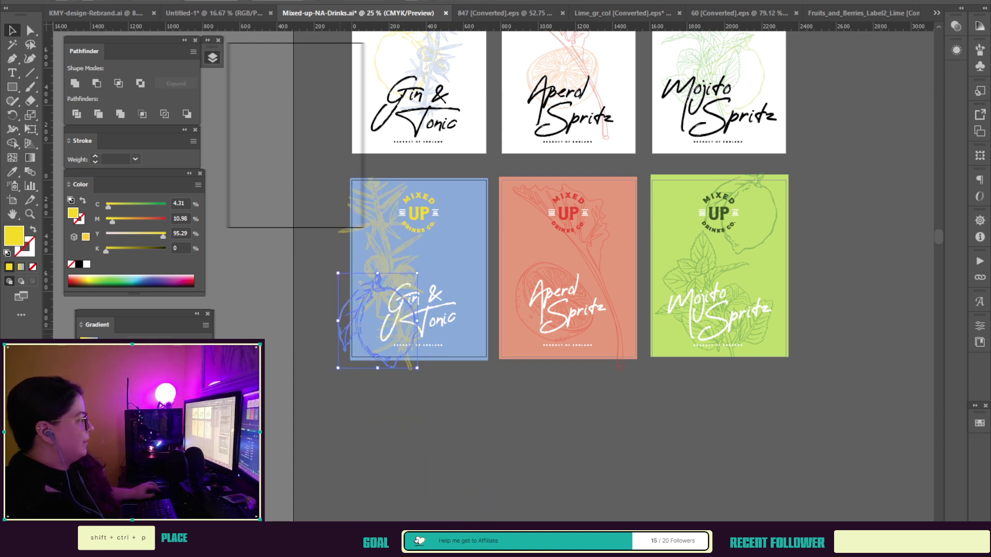
Step: Move the lemon off the blue label to the space below, and slightly shrink the juniper sprig and shift it over the label's left edge
key(ctrl+z)
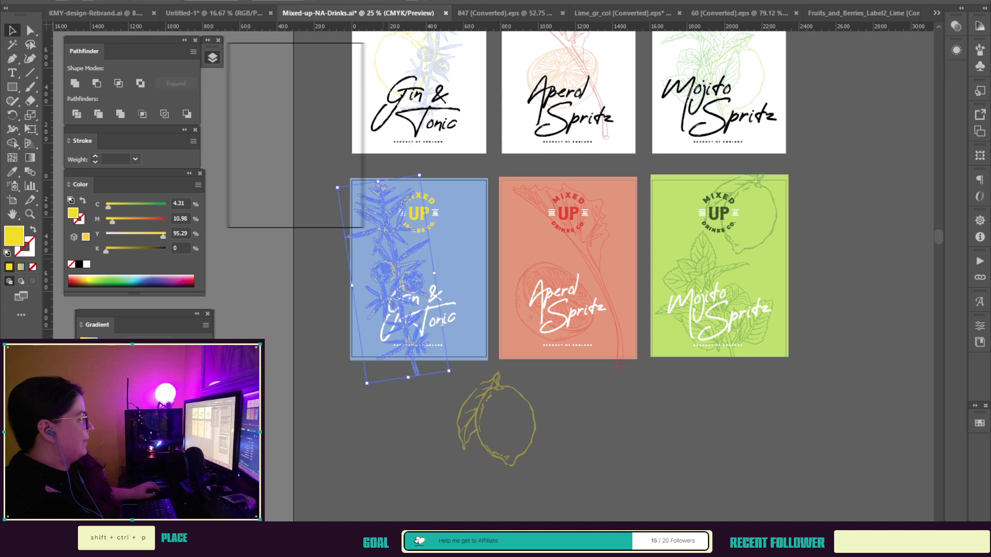
key(ctrl+z)
key(ctrl+z)
key(ctrl+z)
key(ctrl+z)
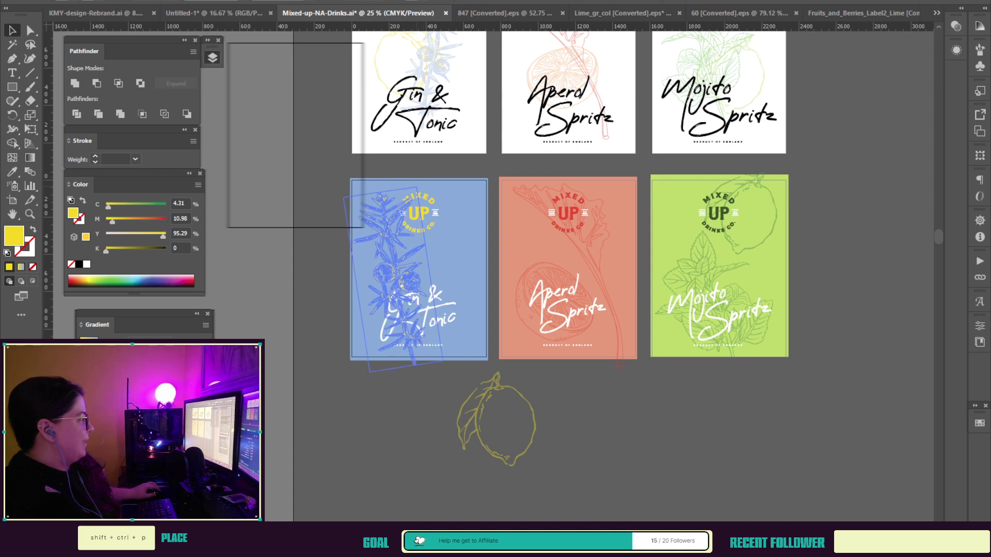
key(ctrl+z)
key(ctrl+z)
key(ctrl+z)
key(ctrl+z)
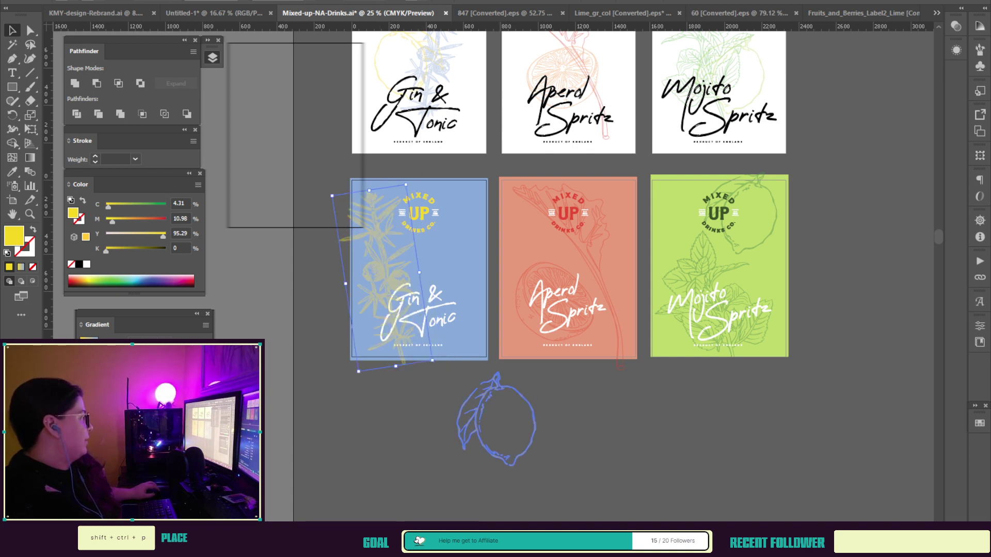
Step: Move the lemon farther down and slightly left in the empty space below the blue label
key(ctrl+z)
key(ctrl+z)
key(ctrl+z)
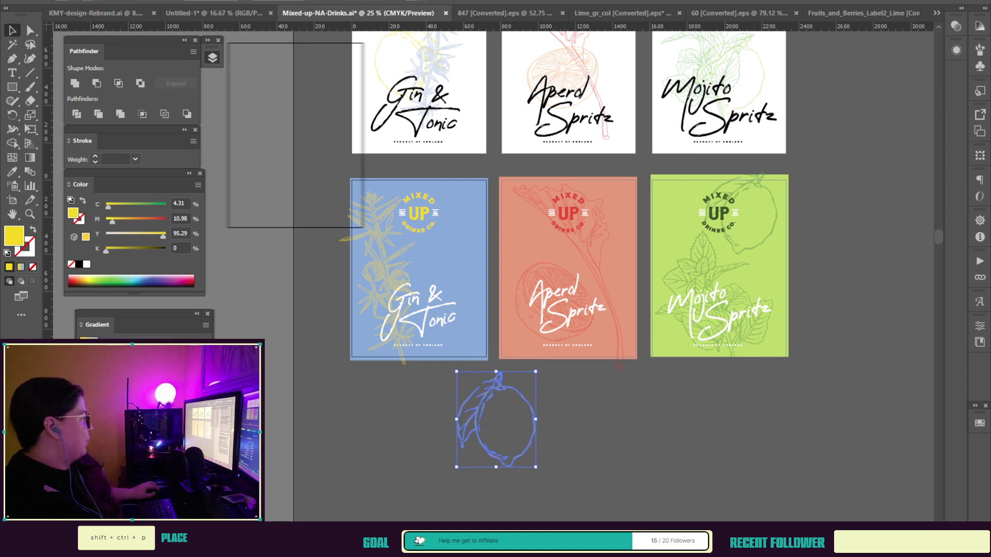
key(ctrl+z)
key(ctrl+z)
key(ctrl+z)
key(ctrl+z)
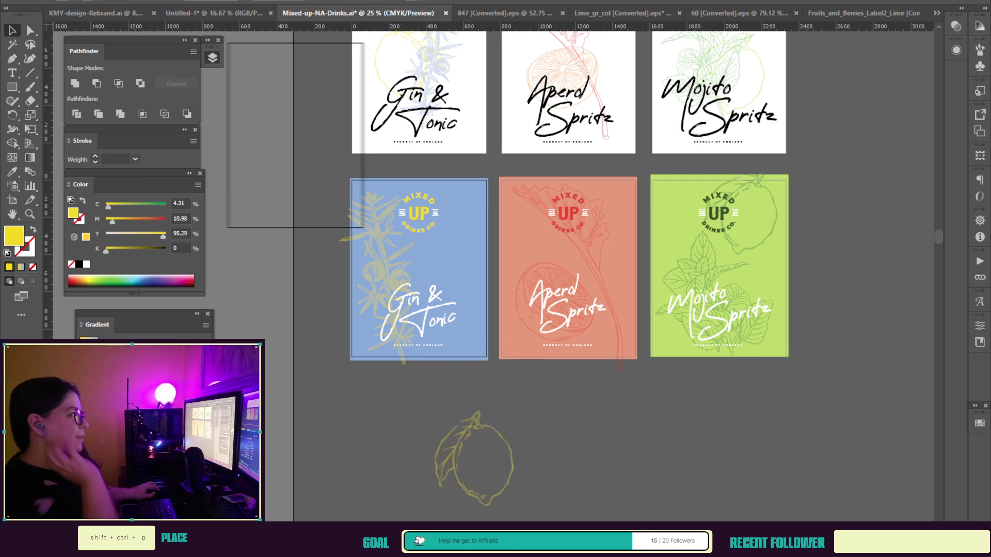
Step: Nudge the juniper sprig slightly upward along the blue label's left side
key(ctrl+z)
key(ctrl+z)
key(ctrl+z)
key(ctrl+z)
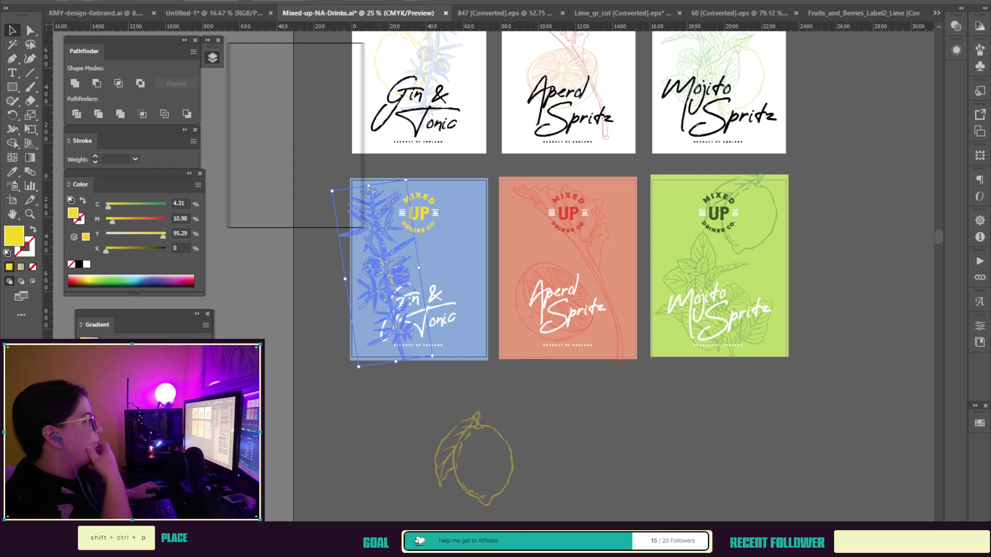
Step: Undo the recent juniper and lemon adjustments until the lemon is back on the blue label and the sprig lies below it
key(ctrl+z)
key(ctrl+z)
key(ctrl+z)
key(ctrl+z)
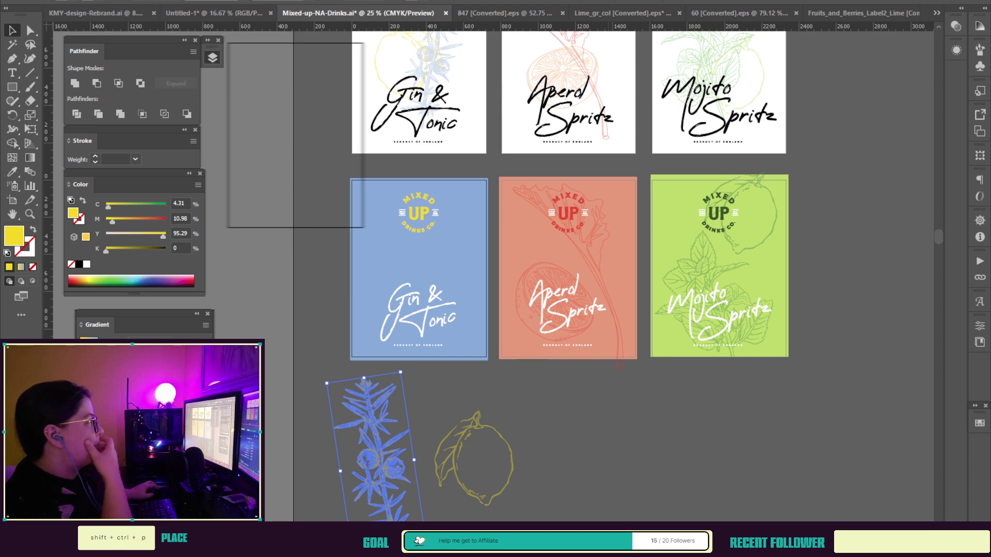
key(ctrl+z)
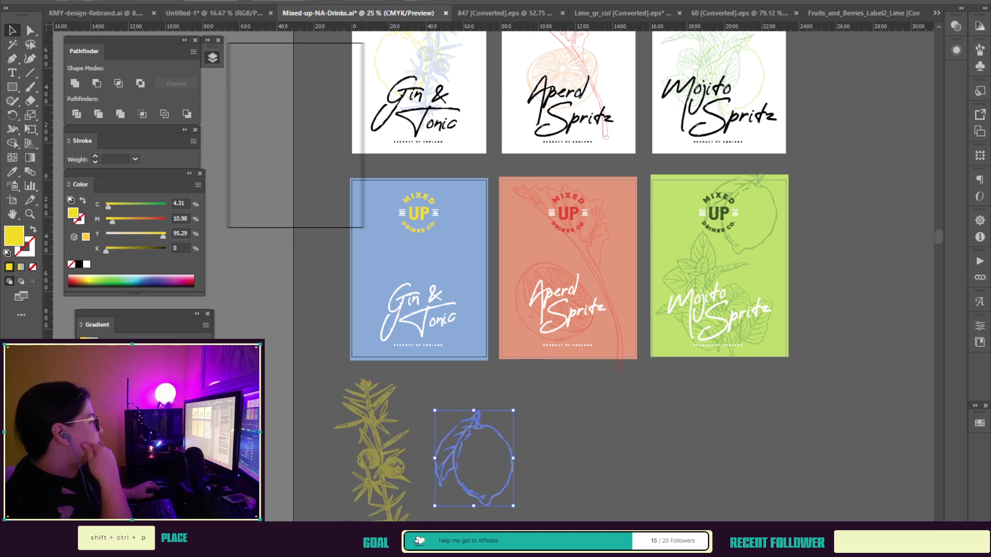
key(ctrl+z)
key(ctrl+z)
key(ctrl+z)
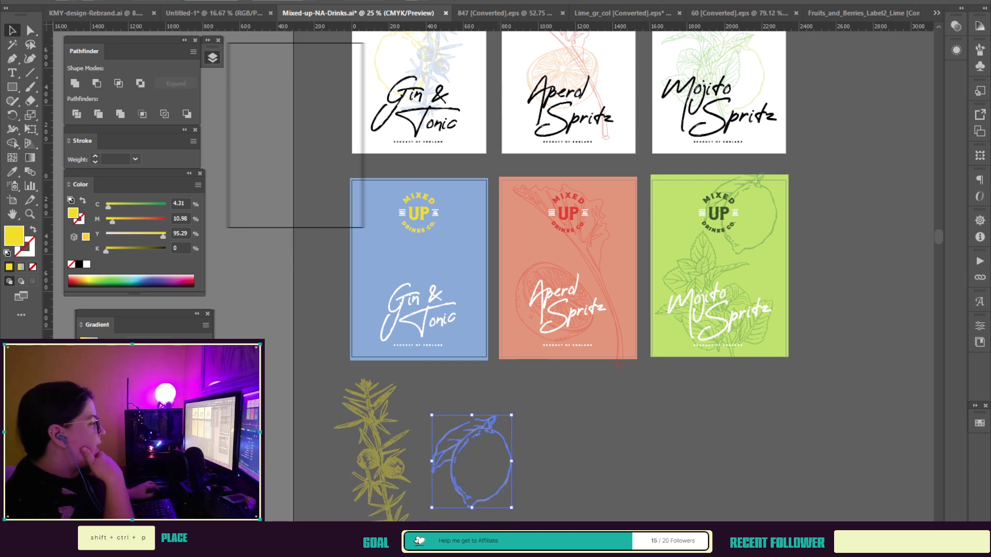
key(ctrl+z)
key(ctrl+z)
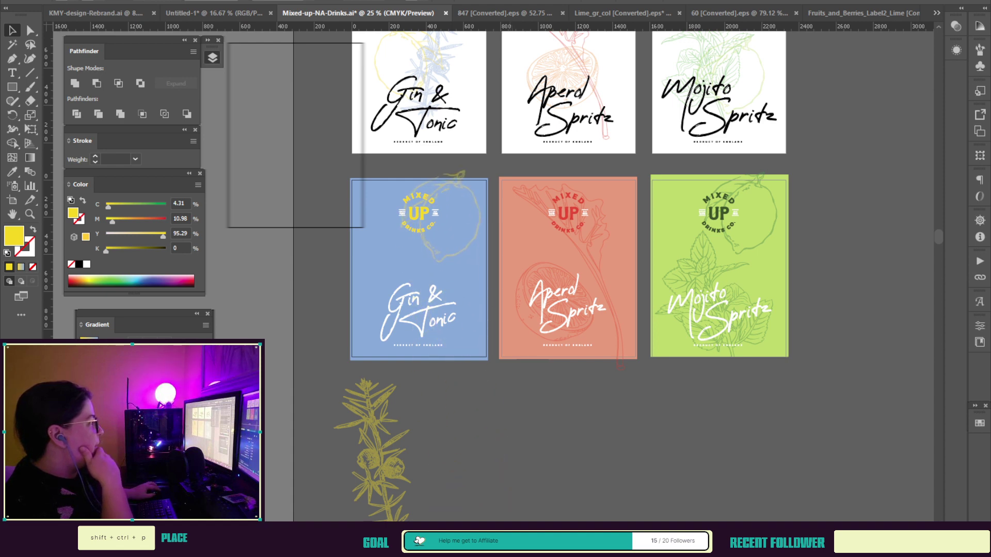
key(ctrl+z)
key(ctrl+z)
key(ctrl+z)
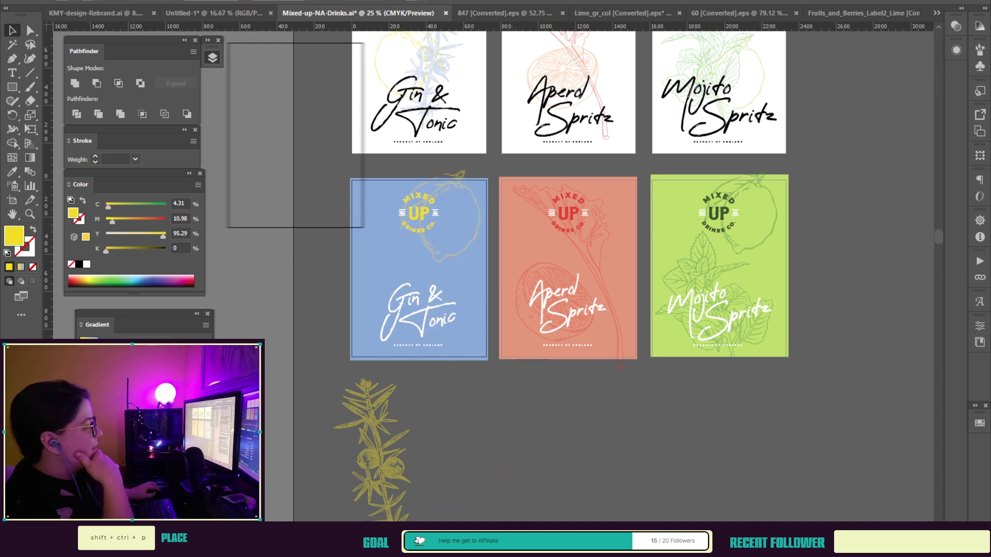
key(ctrl+z)
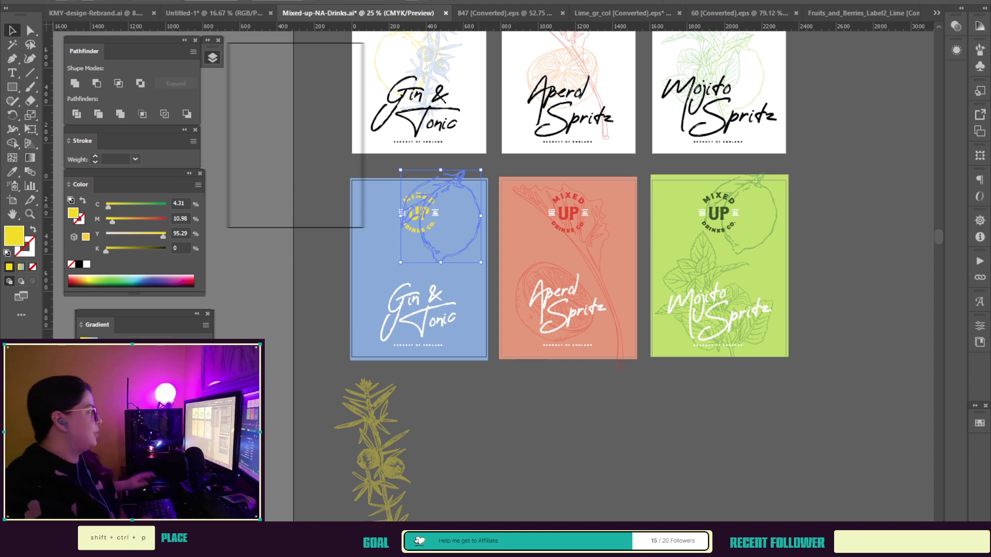
key(ctrl+shift+a)
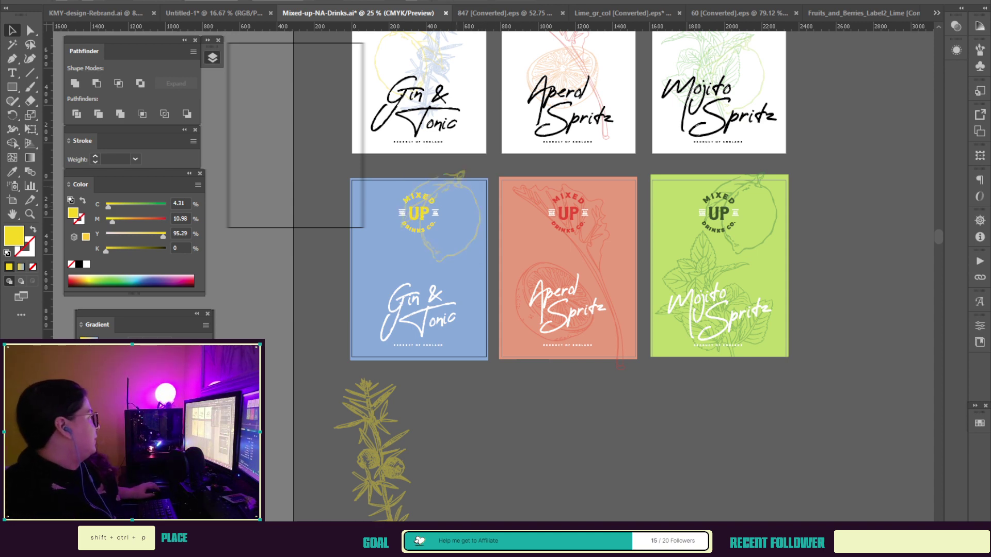
Step: Shrink the lemon slightly and shift it against the blue label's upper right edge
click(460, 177)
drag(481, 170, 469, 188)
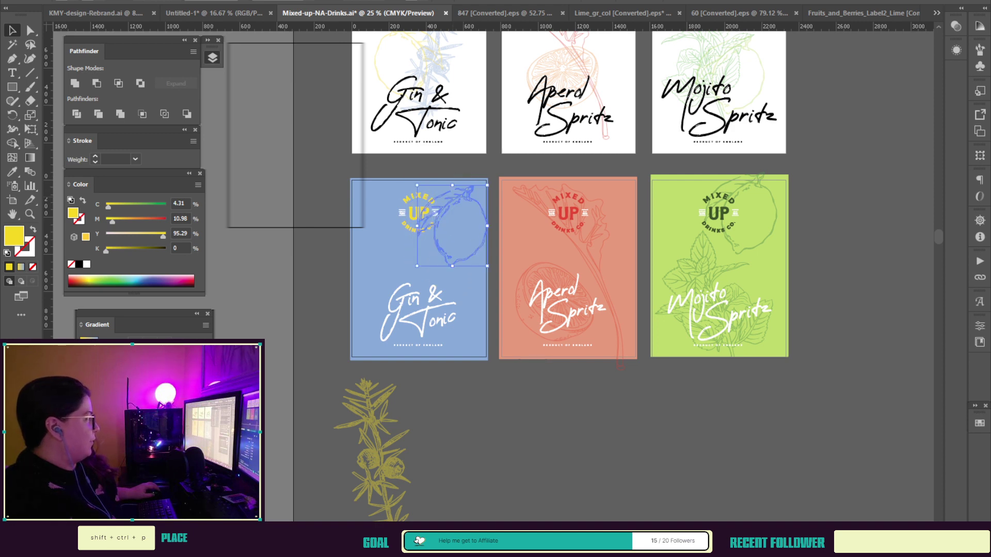
click(419, 213)
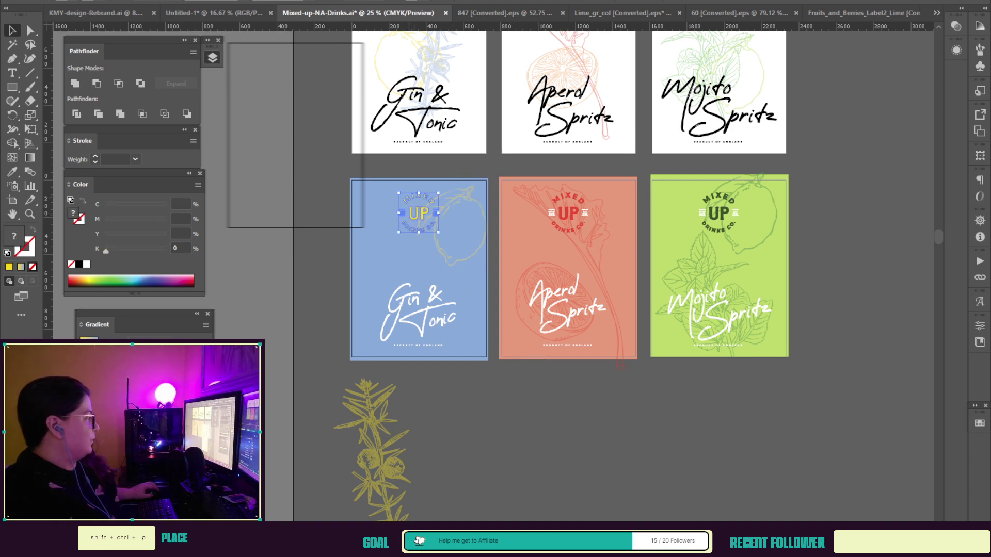
Step: Shrink the juniper sprig and move it slightly right in the empty space below the blue label
drag(390, 467, 386, 458)
drag(397, 364, 390, 388)
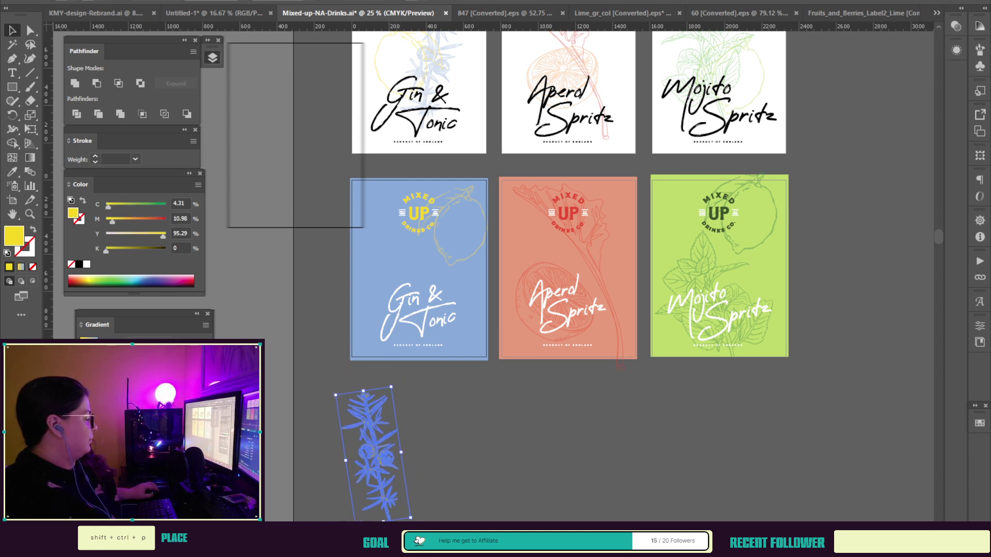
drag(377, 451, 409, 451)
key(ctrl+shift+a)
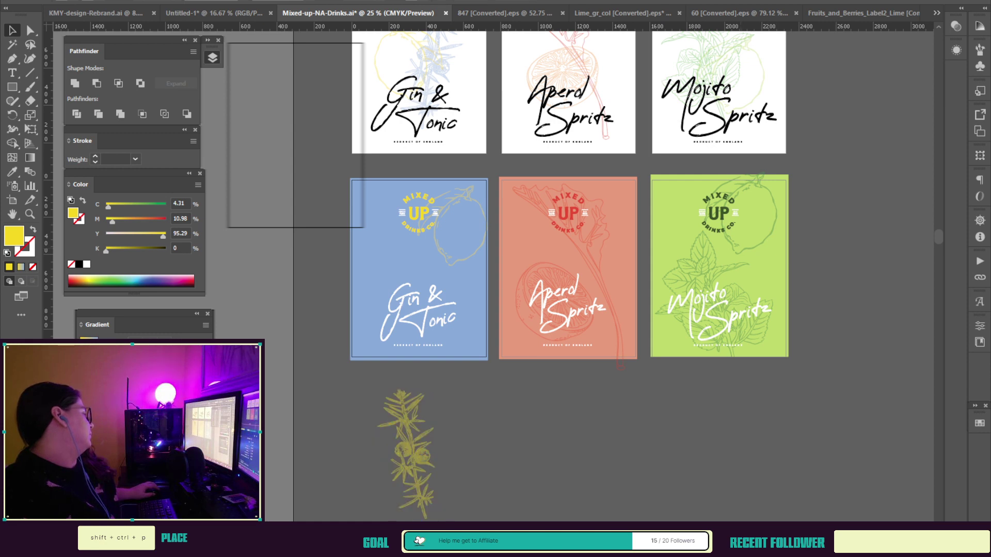
Step: Move the lime off the green label to its upper right, and shift the clipped mint artwork slightly right and down
click(749, 218)
key(ctrl+shift+a)
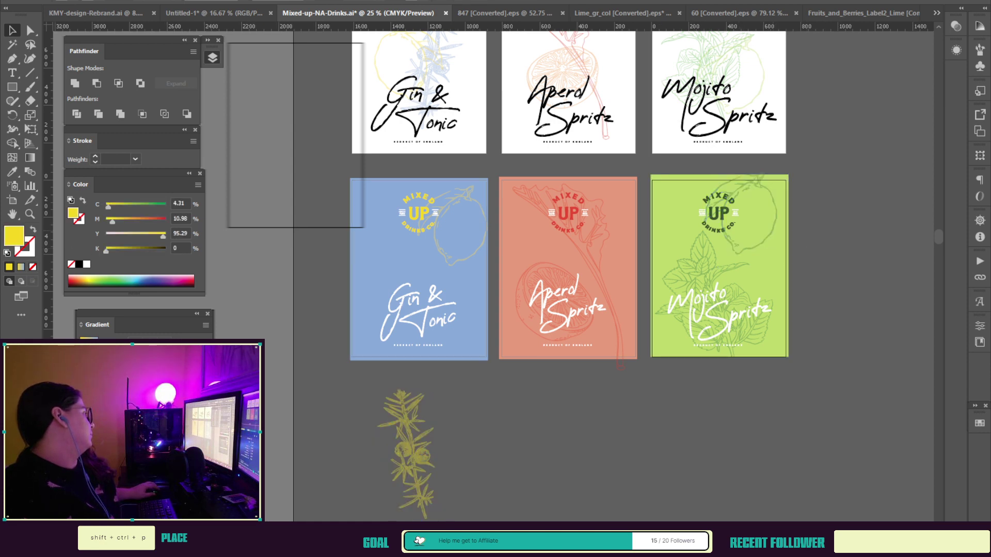
drag(748, 218, 851, 182)
mouse_move(710, 264)
mouse_down()
mouse_move(725, 257)
mouse_move(718, 268)
mouse_up()
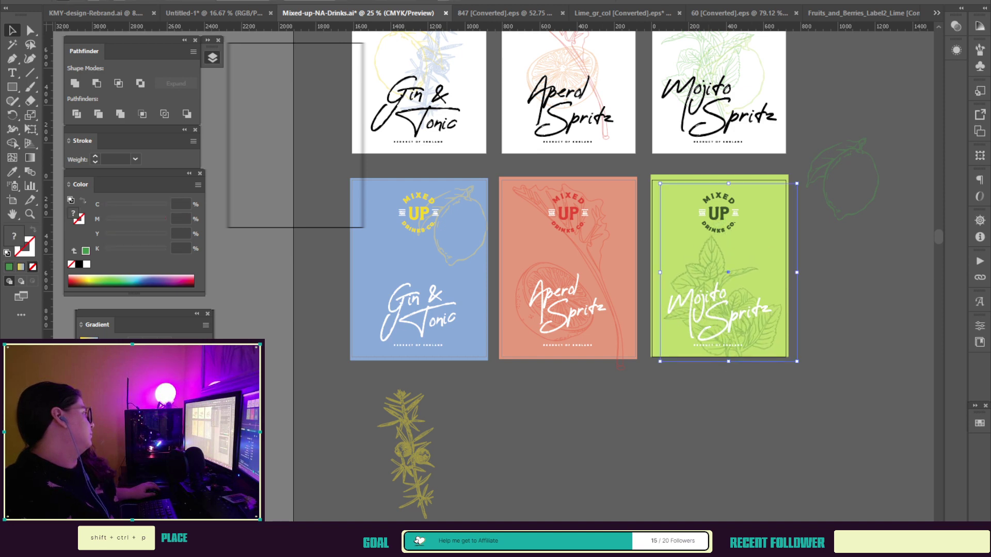
Step: Move the lemon off the blue label and the citrus slice off the coral label into the empty space below
click(443, 217)
drag(444, 216, 503, 450)
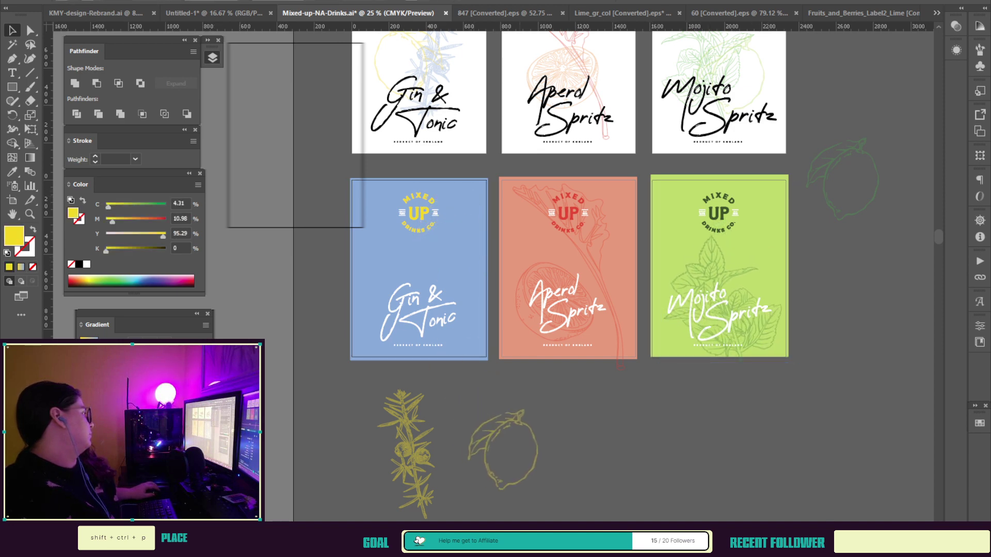
click(552, 299)
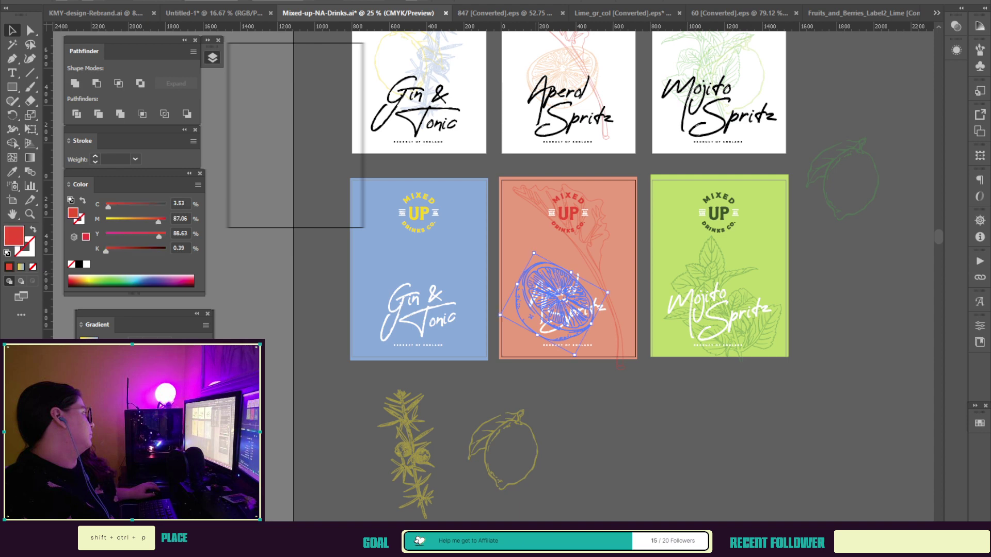
drag(551, 300, 627, 478)
Step: Move the leafy stalk down over the Aperol Spritz lettering and the juniper sprig up over the Gin & Tonic lettering
drag(589, 248, 592, 318)
drag(412, 454, 424, 323)
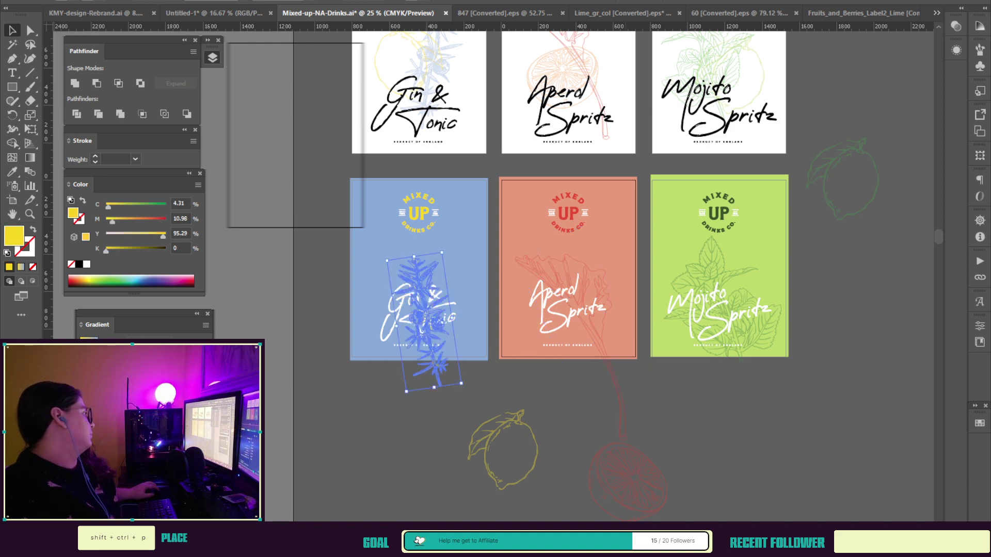
Step: Resize and slightly rotate the leafy stalk on the coral label, shifting it left across the Aperol Spritz lettering
click(591, 303)
drag(584, 226, 585, 243)
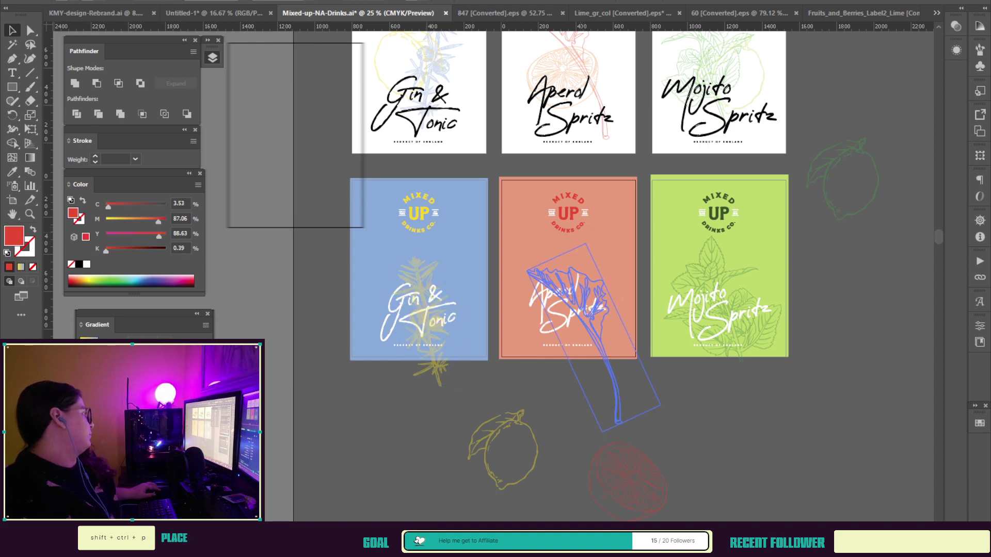
drag(661, 405, 654, 410)
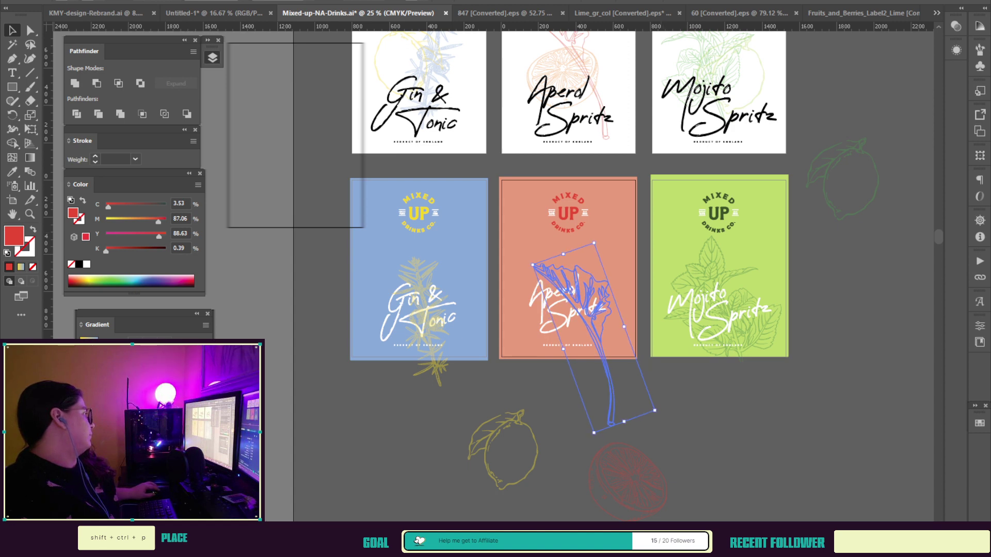
drag(592, 316, 576, 313)
drag(577, 239, 577, 230)
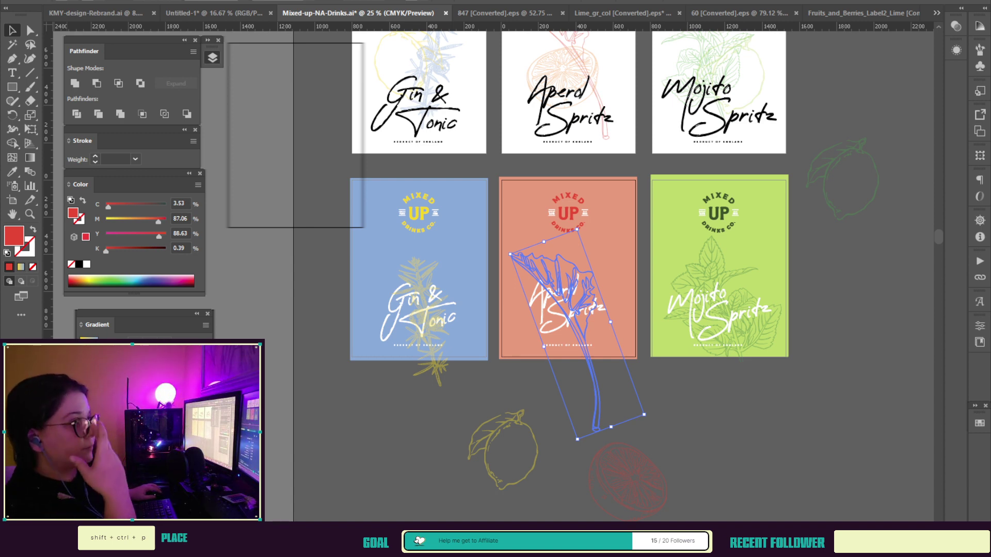
key(ctrl+shift+a)
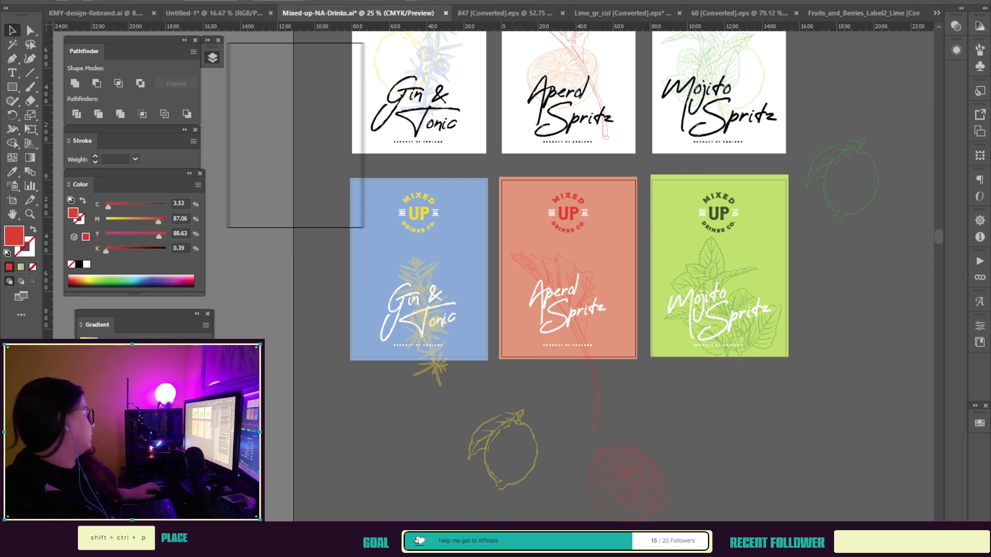
Step: Shrink the red citrus slice and place it over the coral label's lower left edge, below the Aperol Spritz lettering
click(511, 421)
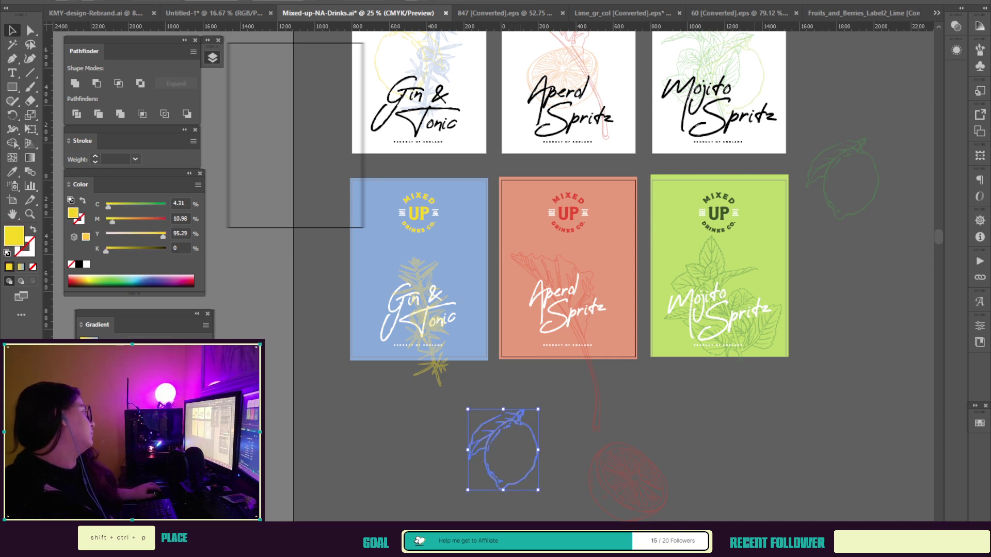
key(ctrl+shift+a)
click(562, 262)
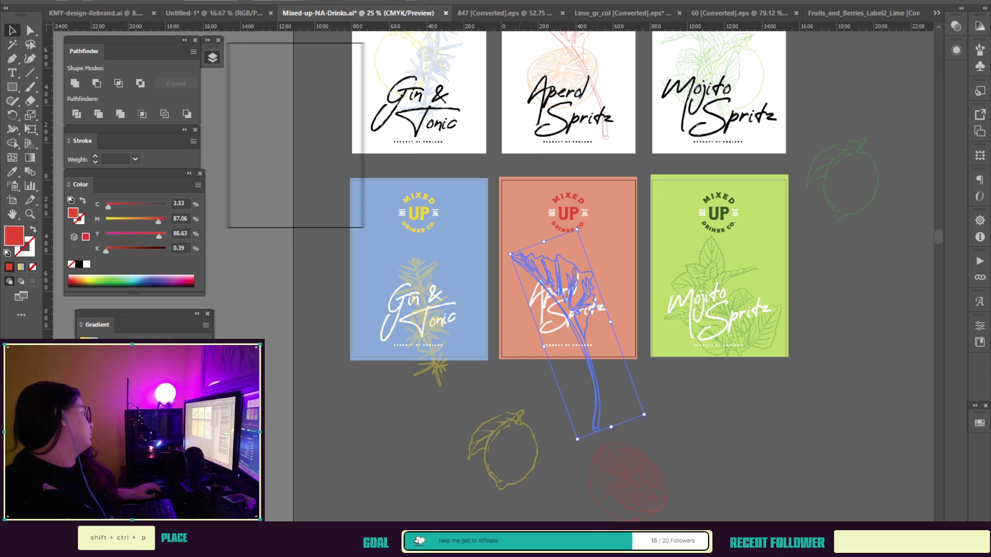
click(631, 477)
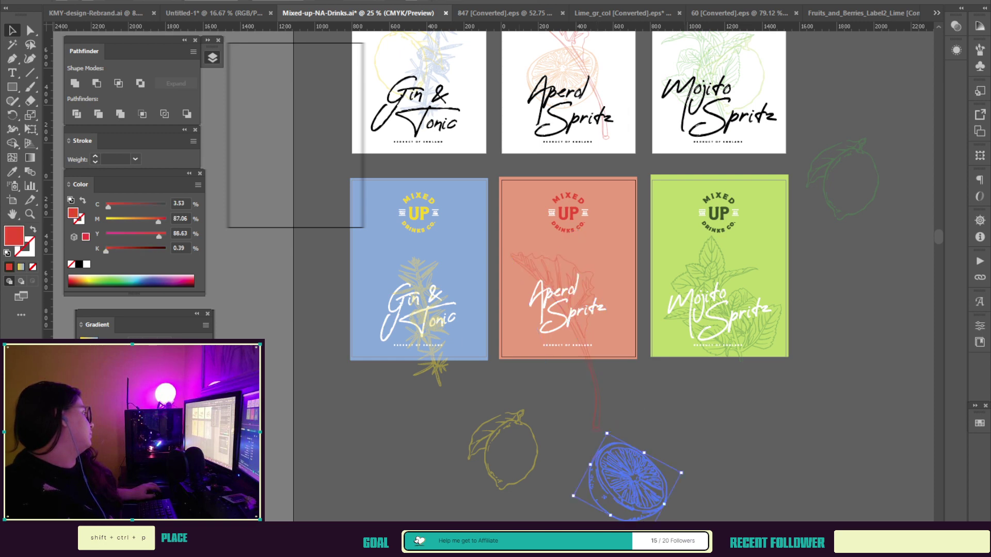
drag(682, 473, 549, 343)
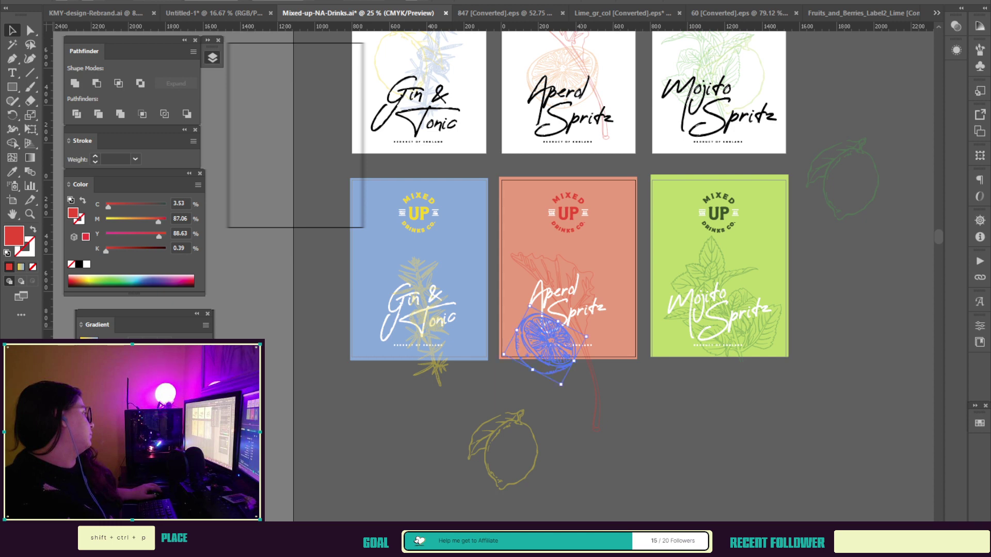
Step: Shift the citrus slice and leafy stalk together slightly up and right, and move the yellow lemon below the green label
shift+click(583, 326)
drag(584, 326, 595, 314)
click(557, 330)
key(ctrl+shift+a)
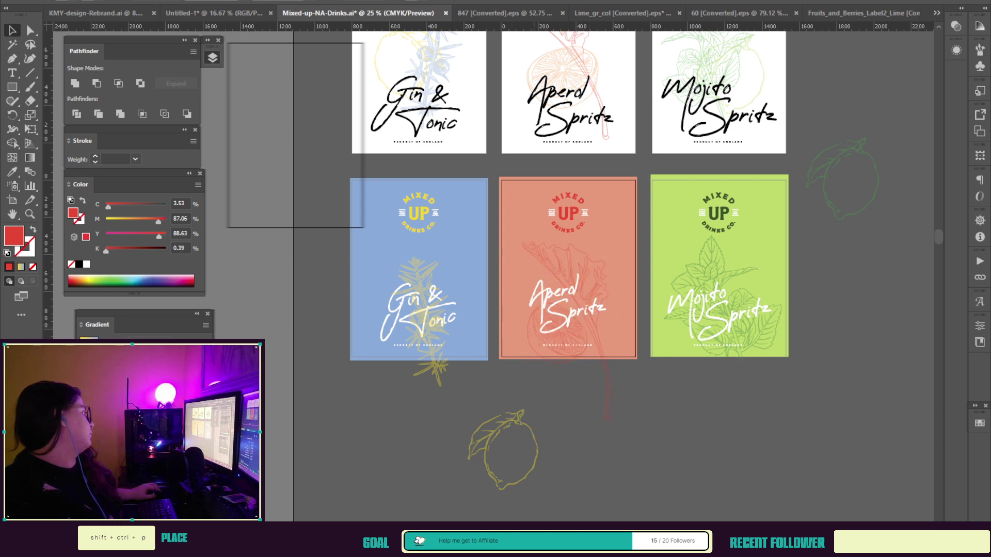
drag(528, 430, 713, 415)
Step: Release the clipping mask on the green label's mint artwork and move the mint sprig slightly down and left
click(716, 331)
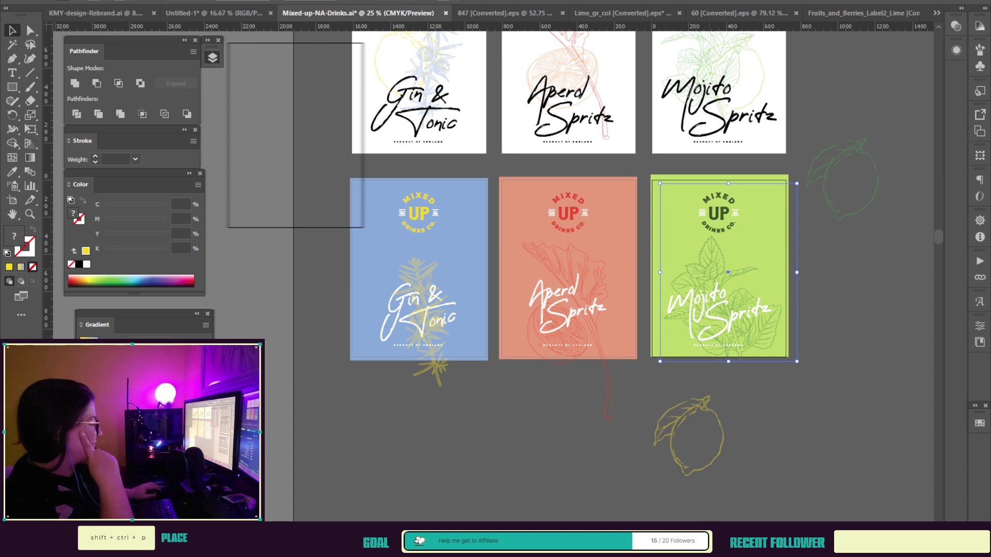
key(ctrl+alt+7)
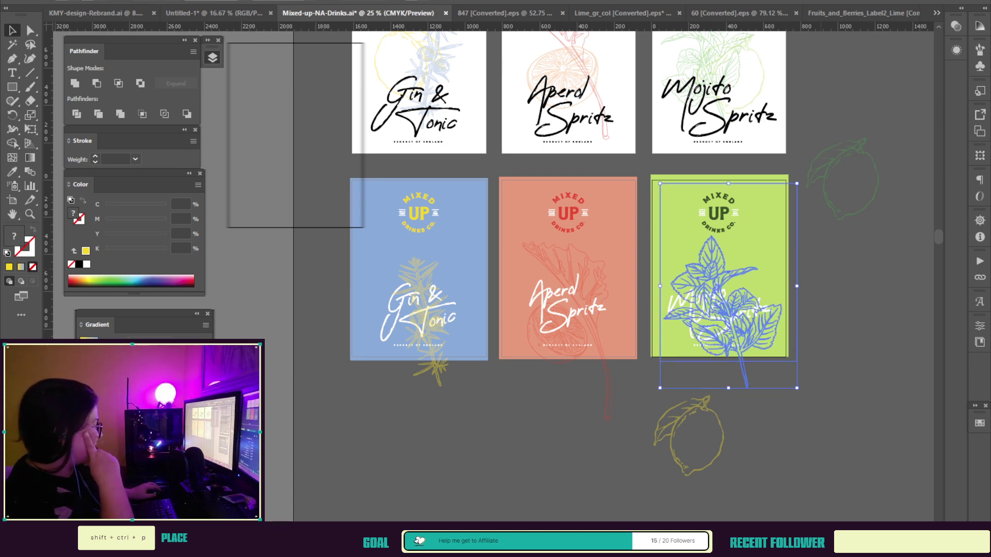
key(ctrl+shift+a)
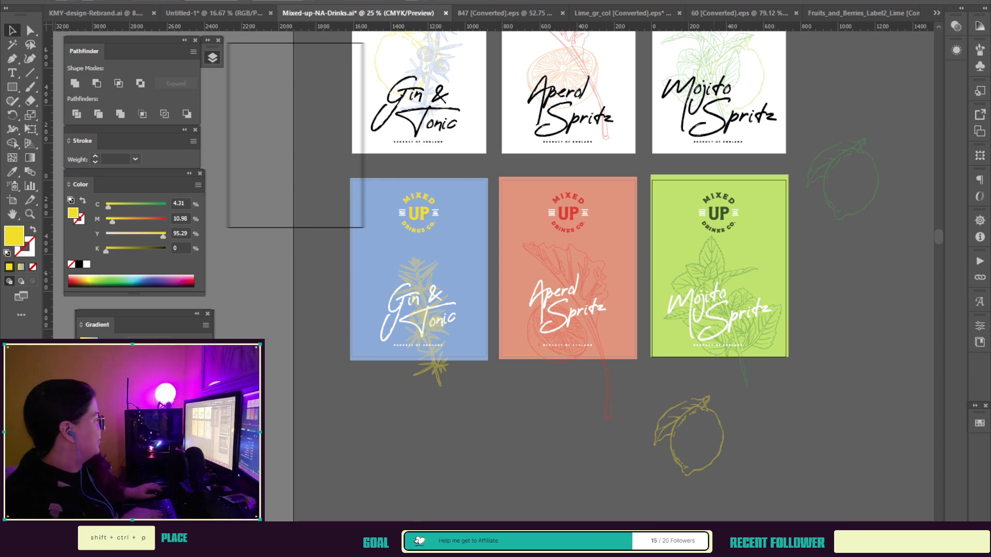
drag(735, 331, 726, 339)
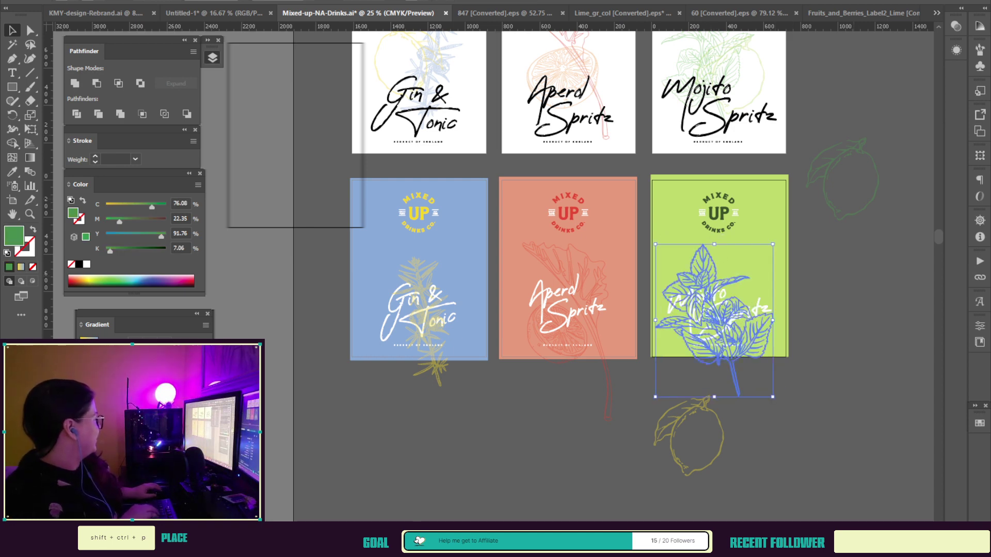
Step: Shrink the green lime and move it to the space just below the green label, beside the yellow lemon
key(ctrl+z)
key(ctrl+z)
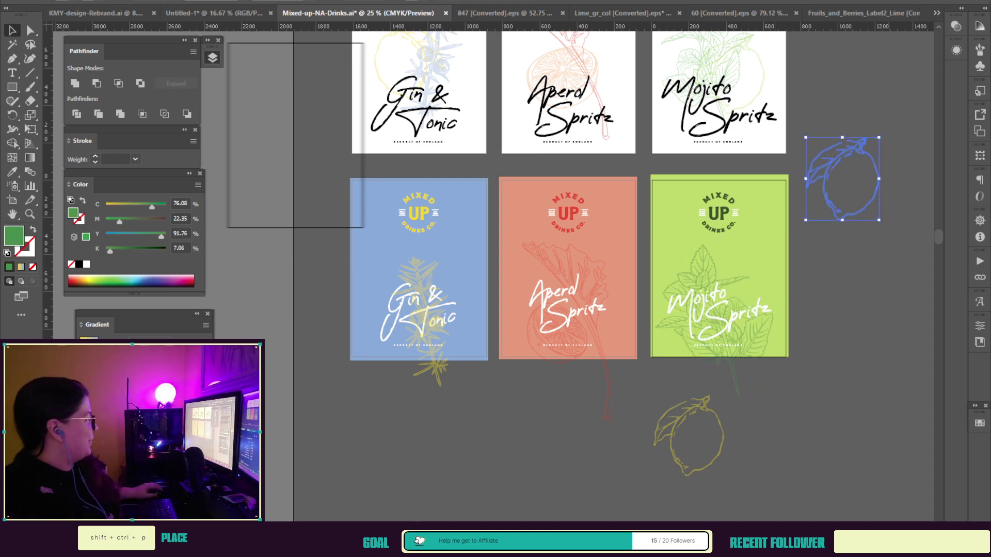
key(ctrl+z)
key(ctrl+z)
key(ctrl+z)
key(ctrl+z)
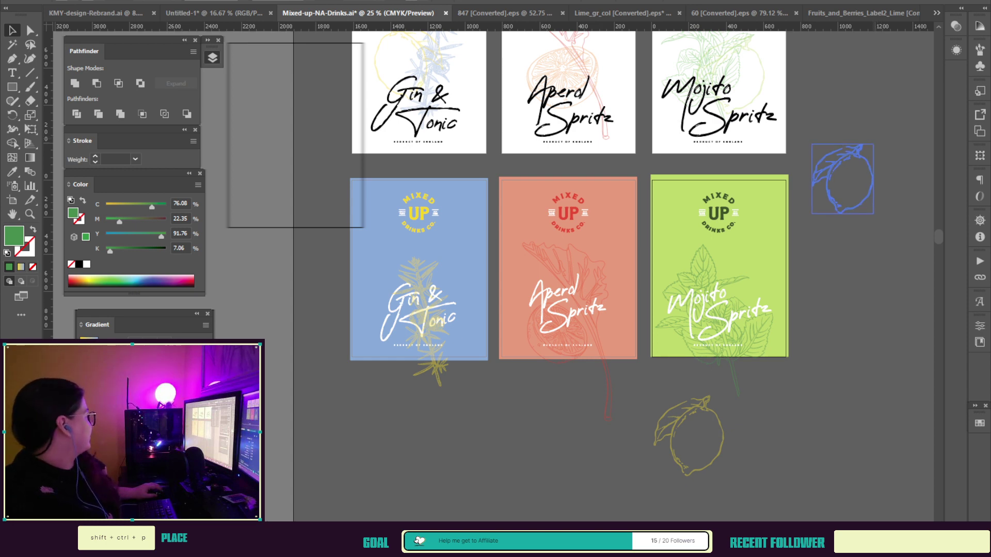
key(ctrl+z)
key(ctrl+z)
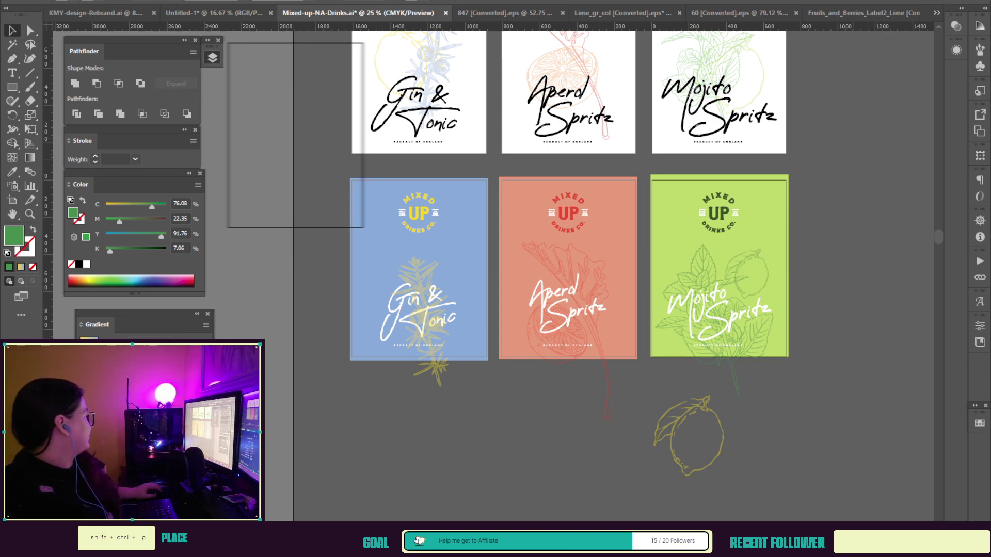
key(ctrl+z)
key(ctrl+z)
key(ctrl+z)
key(ctrl+z)
key(ctrl+z)
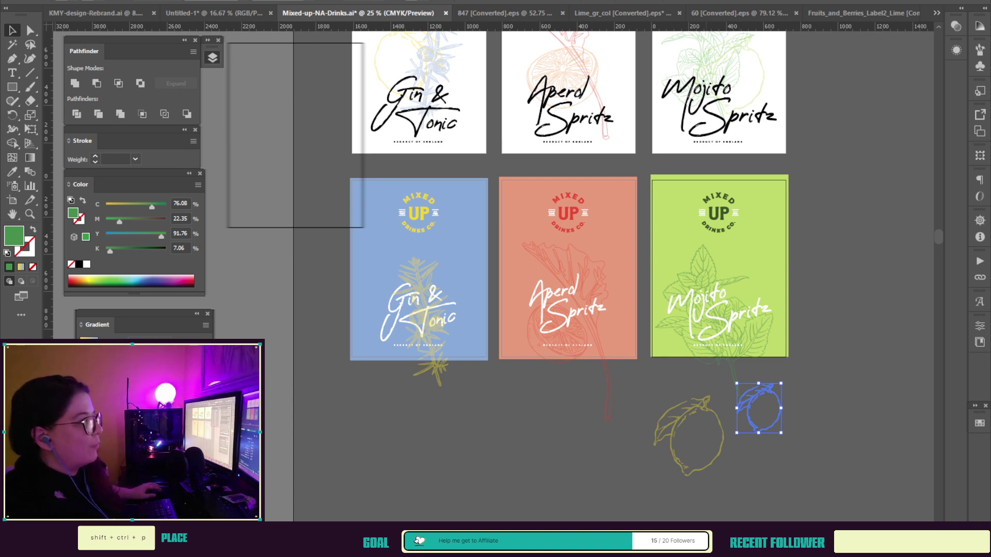
Step: Move the mint sprig right and up over the green label's right edge, and place the small lime at its lower left
drag(703, 282, 733, 265)
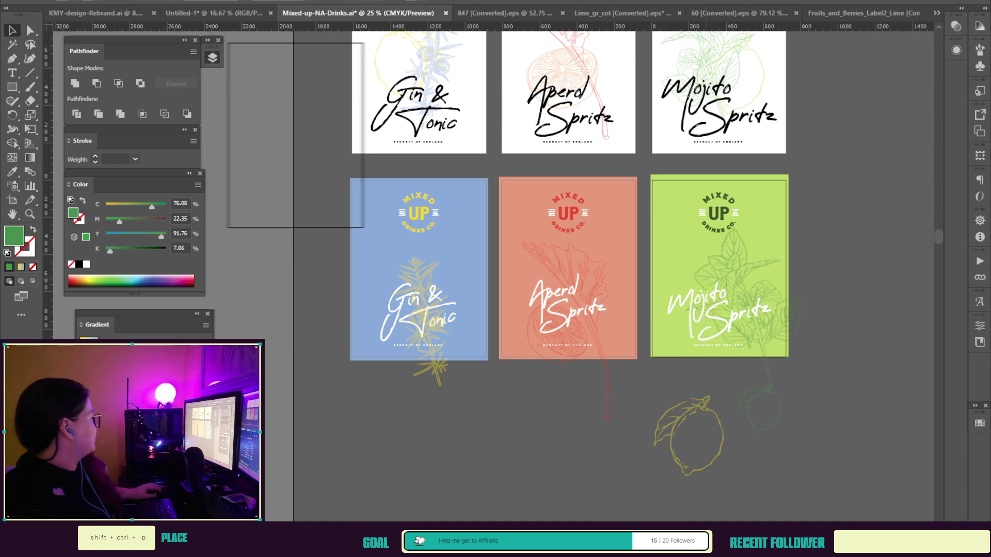
key(ctrl+z)
mouse_move(758, 406)
mouse_down()
mouse_move(690, 346)
mouse_move(700, 307)
mouse_move(690, 307)
mouse_up()
key(ctrl+z)
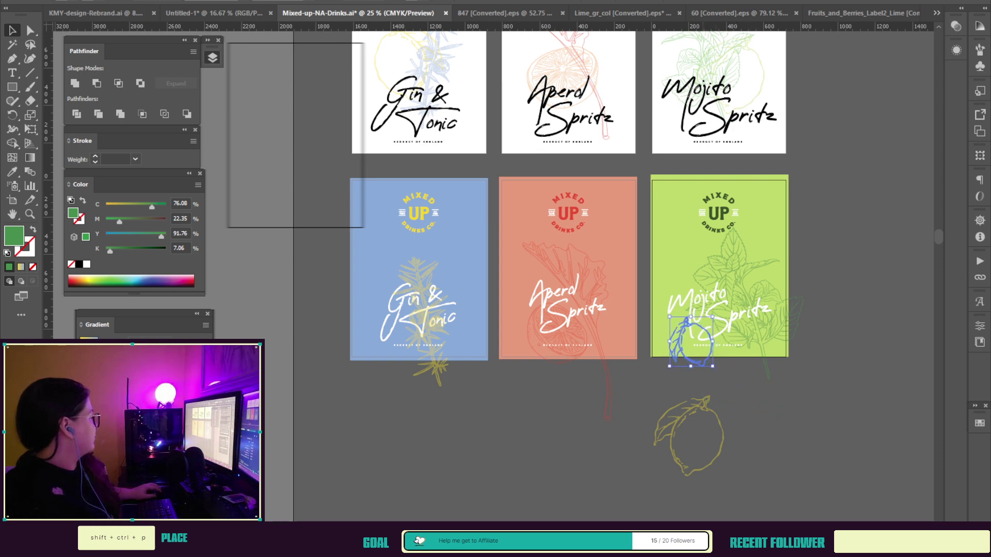
Step: Arrange the small lime behind the Mojito Spritz lettering on the green label
key(ctrl+z)
key(ctrl+z)
key(ctrl+z)
key(ctrl+z)
key(ctrl+z)
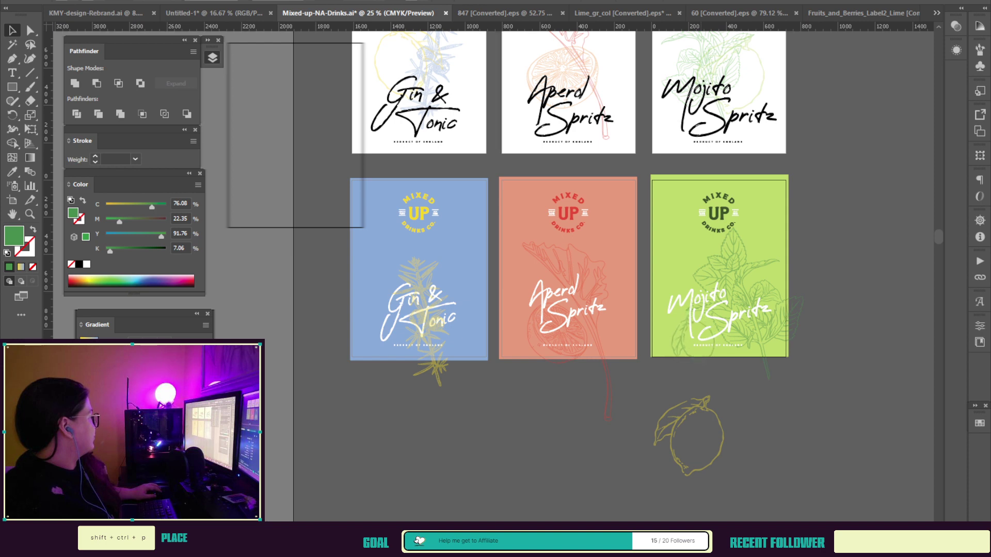
Step: Shift the mint sprig left on the green label and arrange it behind the Mojito Spritz lettering
key(ctrl+z)
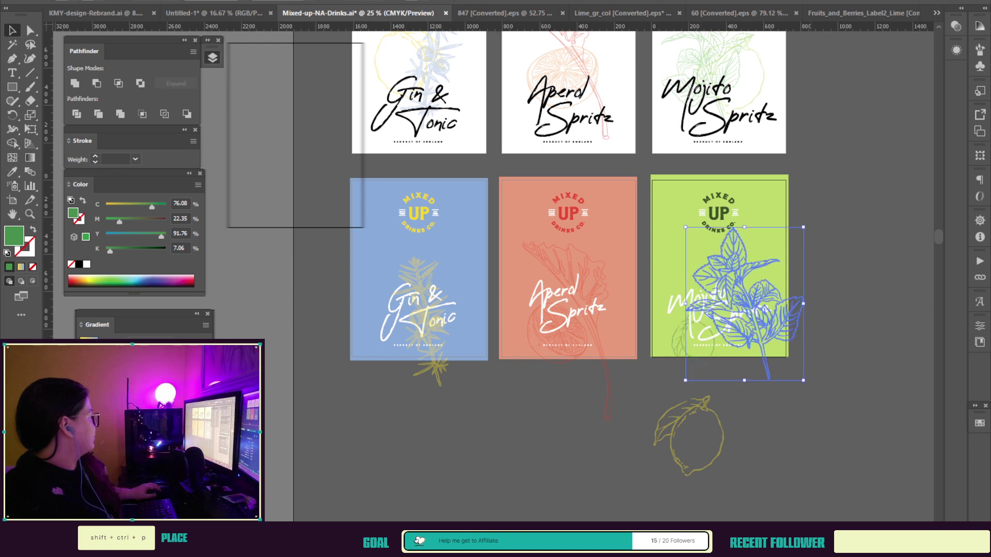
key(ctrl+z)
key(ctrl+z)
key(ctrl+z)
key(ctrl+z)
key(ctrl+z)
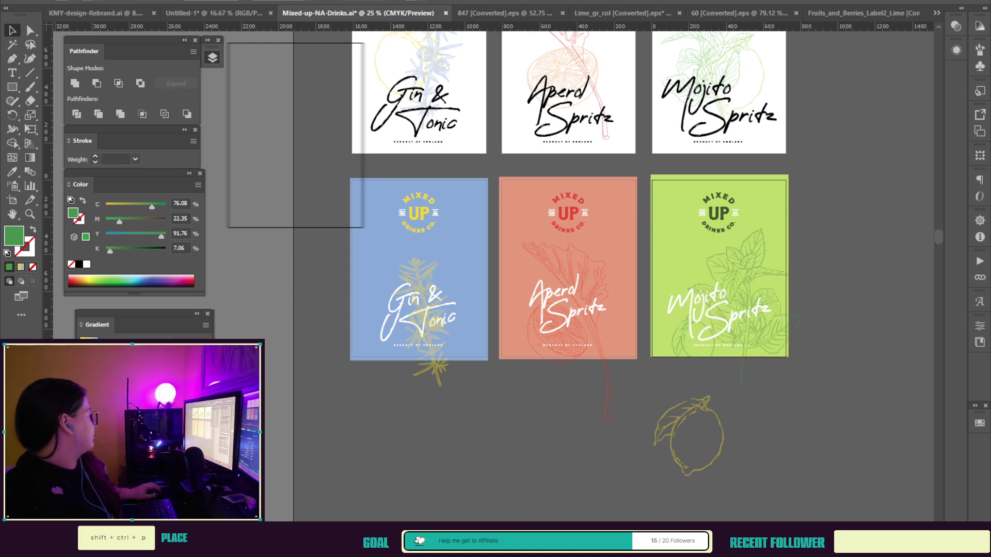
key(ctrl+z)
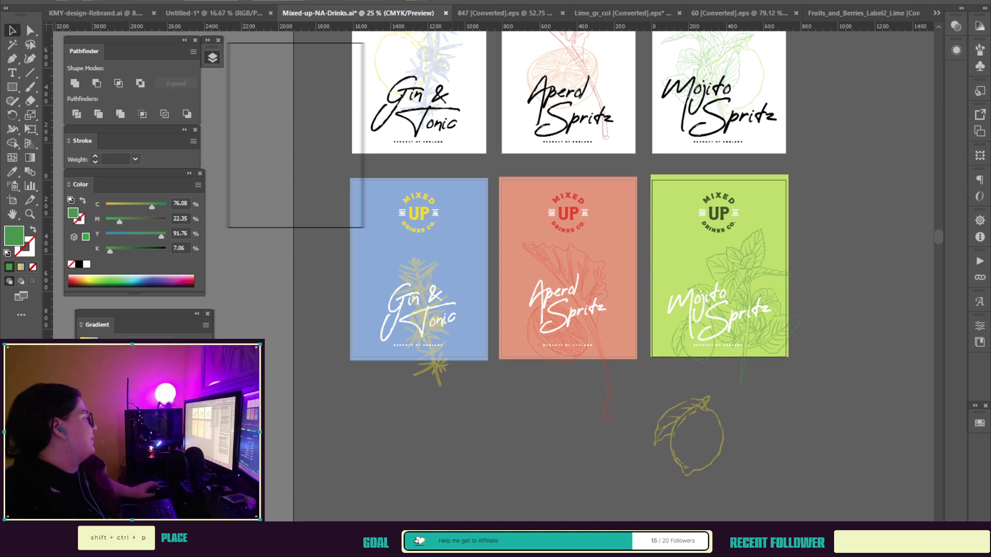
Step: Move the rosemary sprig on the blue label slightly up and left behind the Gin & Tonic lettering
drag(427, 321, 423, 312)
click(420, 312)
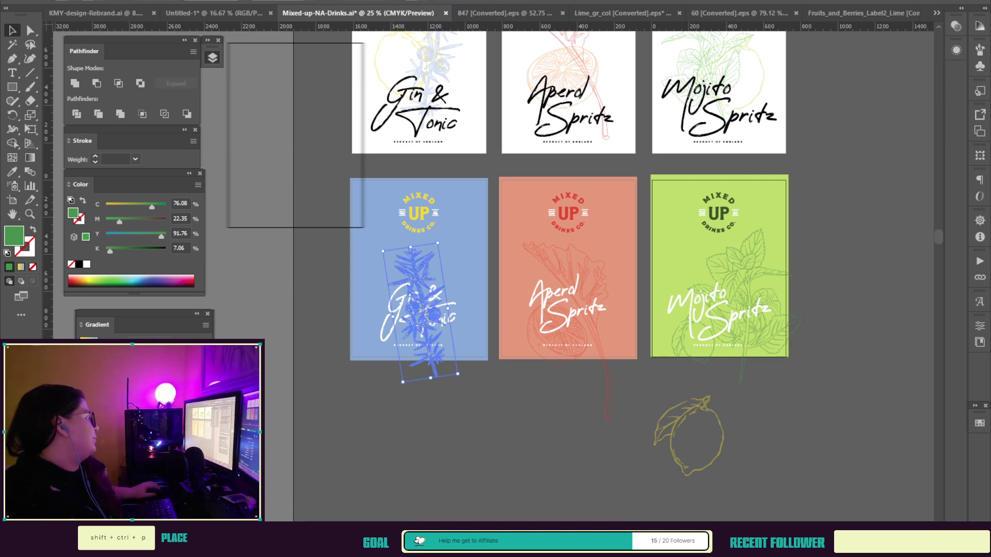
click(418, 312)
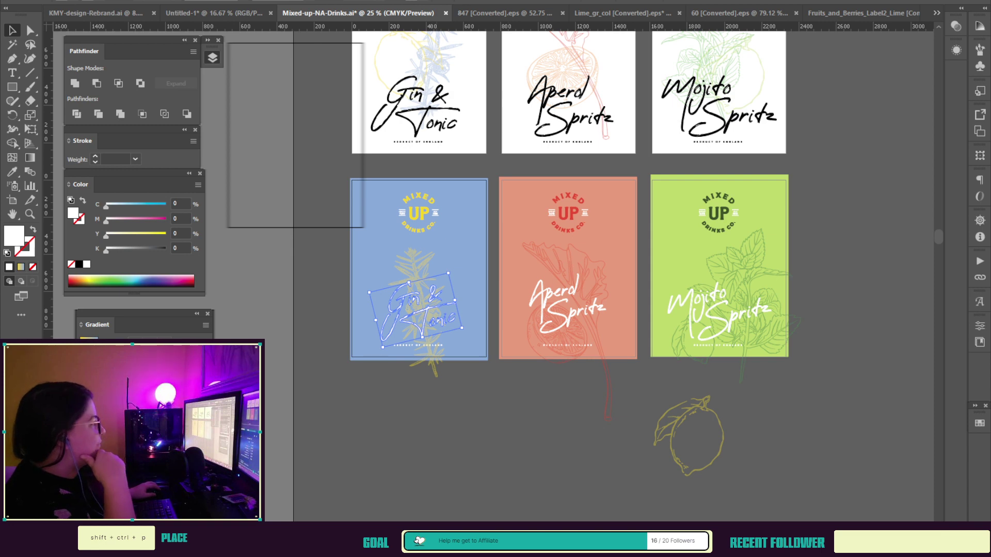
key(ctrl+shift+a)
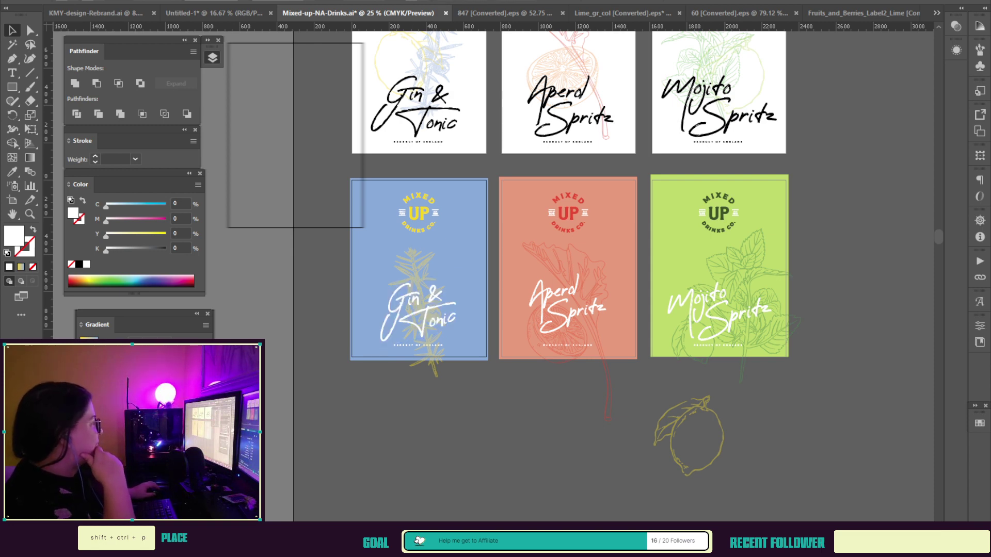
Step: Shrink the yellow lemon and place it below the blue label's lower-right corner, and move the rosemary sprig left
click(722, 439)
mouse_move(724, 477)
mouse_down()
mouse_move(703, 452)
mouse_move(715, 466)
mouse_up()
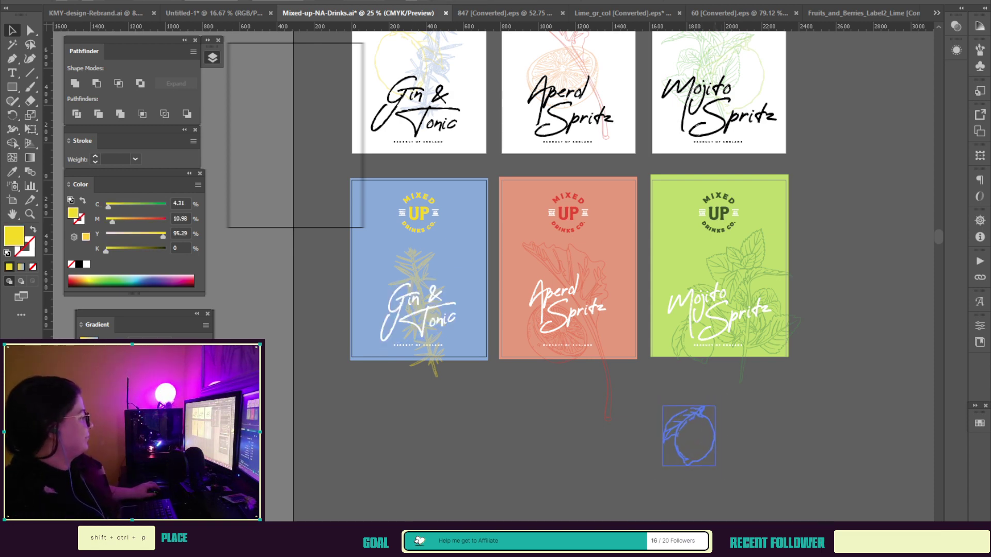
mouse_move(689, 436)
mouse_down()
mouse_move(368, 340)
mouse_move(377, 337)
mouse_up()
mouse_move(412, 275)
mouse_down()
mouse_move(433, 271)
mouse_move(398, 266)
mouse_up()
drag(371, 338, 433, 312)
drag(397, 268, 387, 273)
mouse_move(449, 310)
mouse_down()
mouse_move(457, 382)
mouse_move(471, 436)
mouse_move(482, 434)
mouse_up()
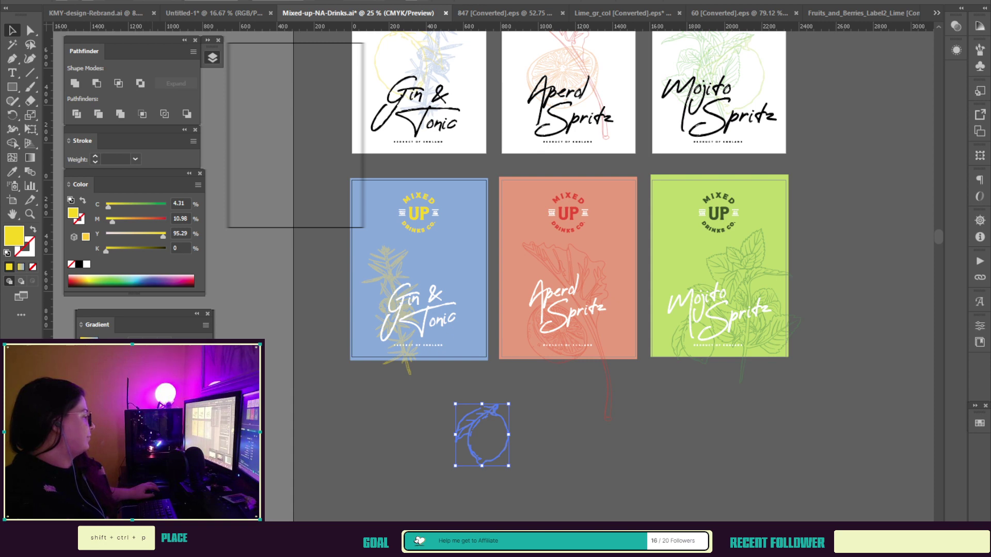
Step: Copy the lime wedge from Fruits_and_Berries_Label2_Lime [Converted].eps into Mixed-up-NA-Drinks.ai and place it below the green label
click(862, 13)
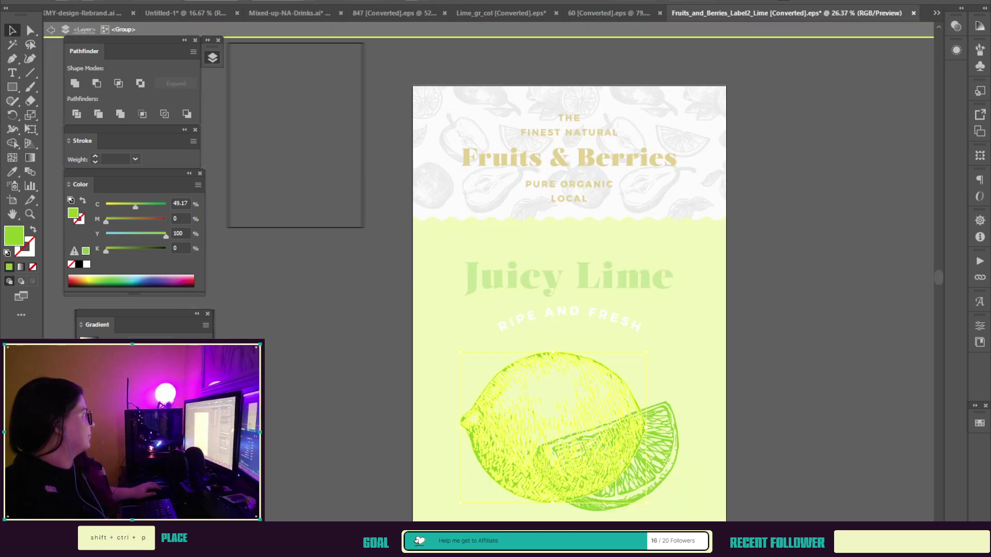
click(614, 452)
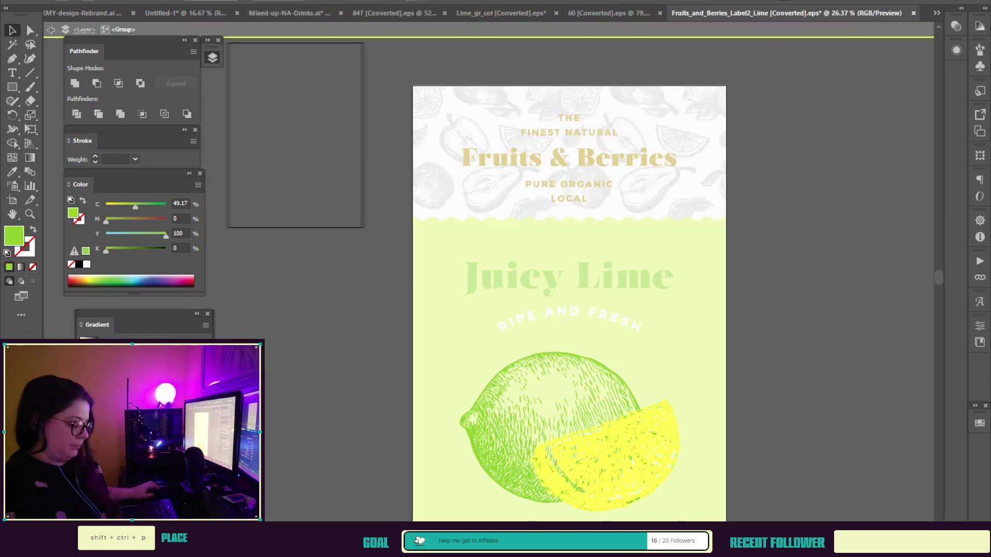
key(ctrl+c)
click(290, 13)
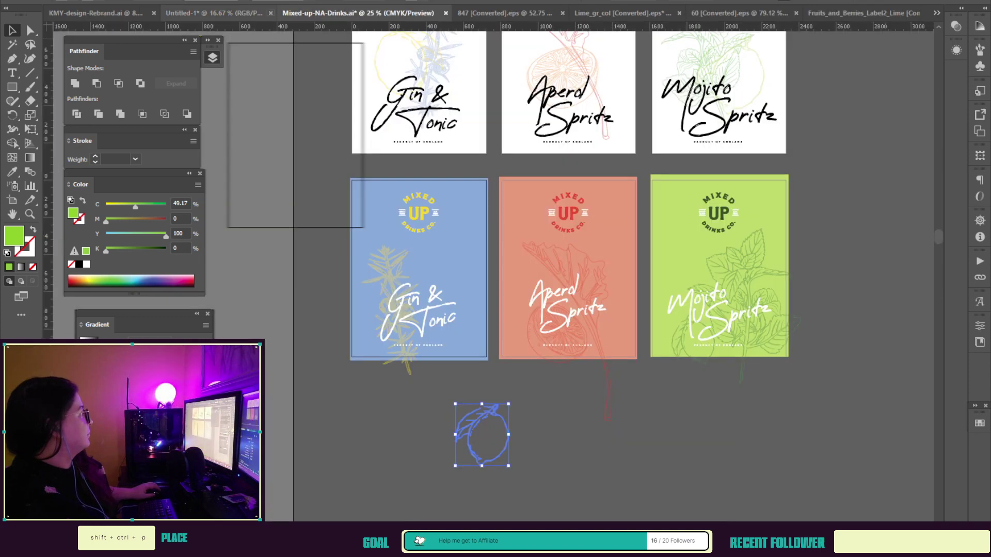
key(ctrl+v)
drag(524, 293, 777, 461)
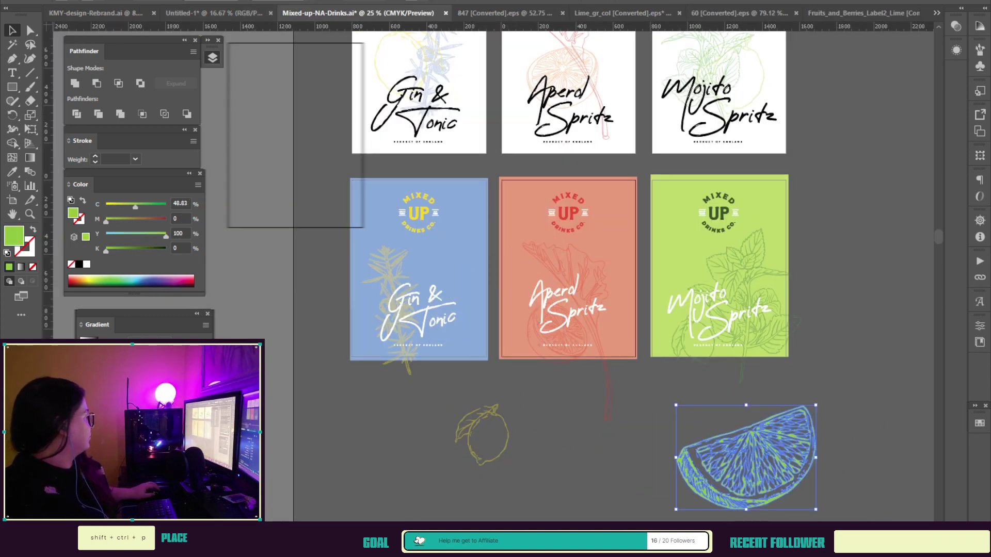
Step: Recolour the pasted lime wedge with the mint sprig's green using the Eyedropper
key(i)
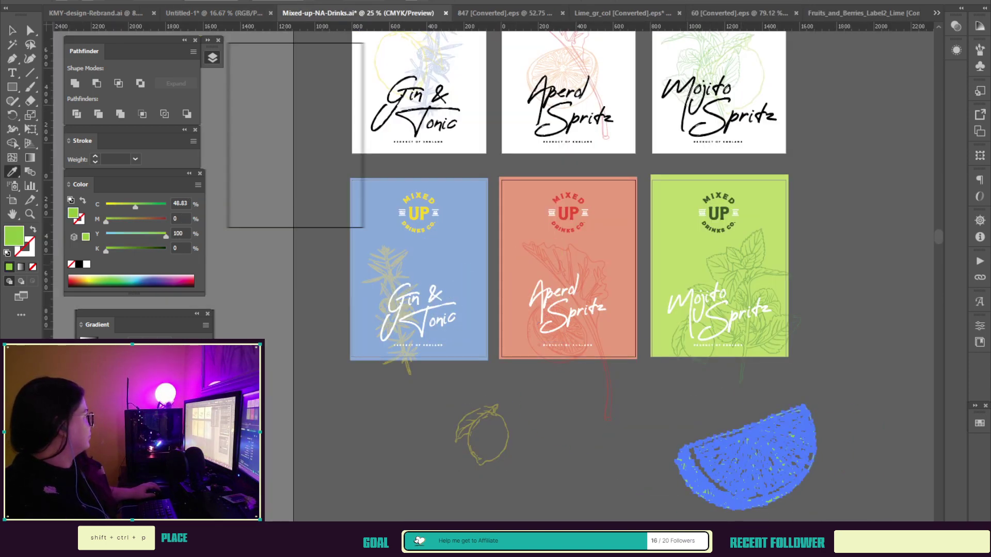
click(747, 263)
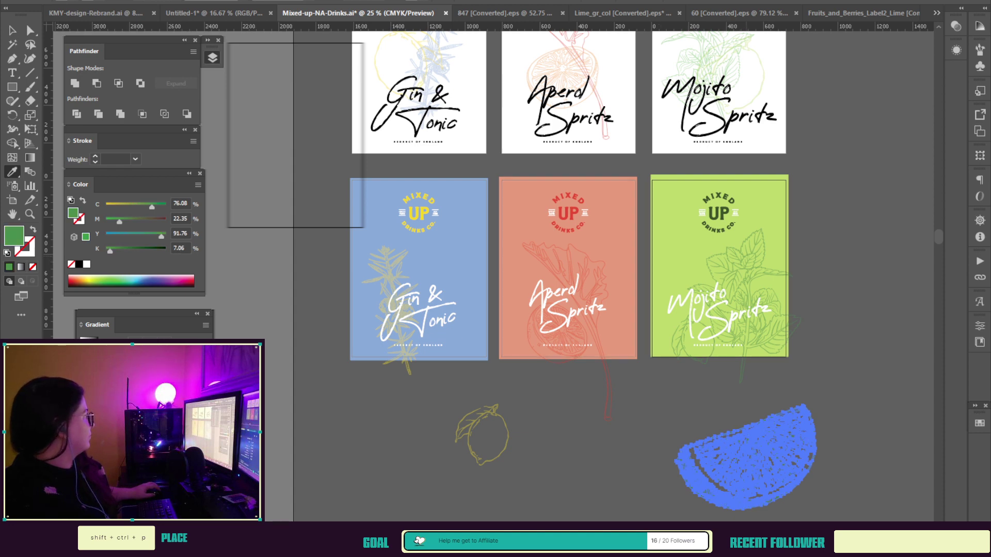
key(v)
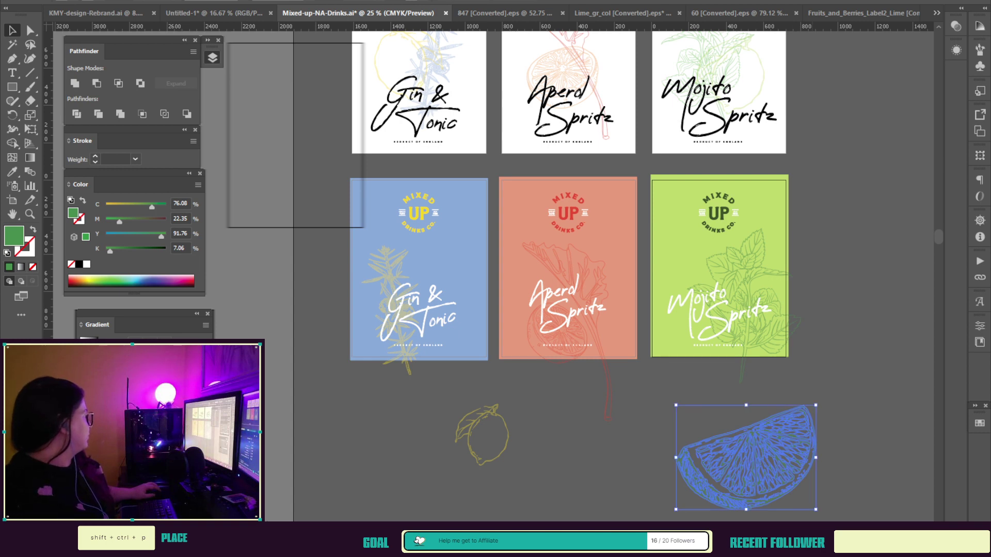
Step: Shrink the lime wedge to about half its size below the green label and move the mint sprig to the label's left side
drag(816, 405, 785, 429)
drag(746, 458, 683, 386)
drag(740, 310, 694, 317)
key(ctrl+z)
key(ctrl+z)
key(ctrl+z)
key(ctrl+z)
key(ctrl+z)
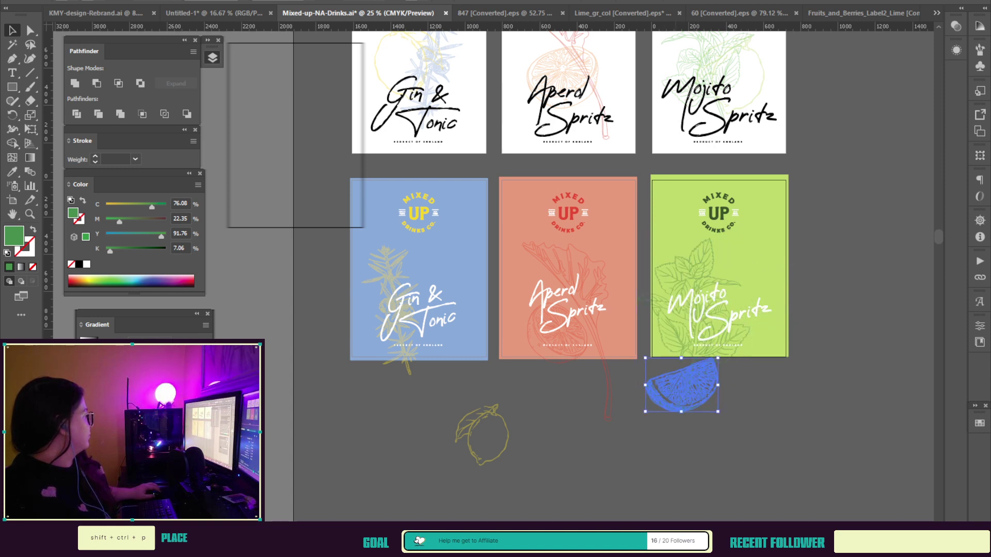
key(ctrl+z)
key(ctrl+z)
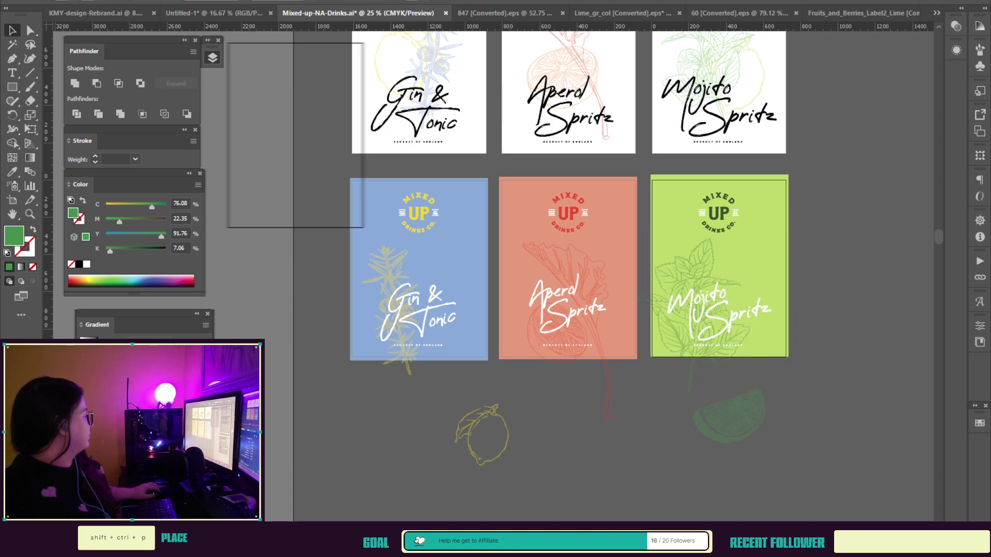
Step: Rotate the lime wedge steeply and place it in the green label's upper-right corner beside the logo
drag(768, 386, 755, 373)
drag(731, 418, 765, 215)
key(ctrl+z)
key(ctrl+z)
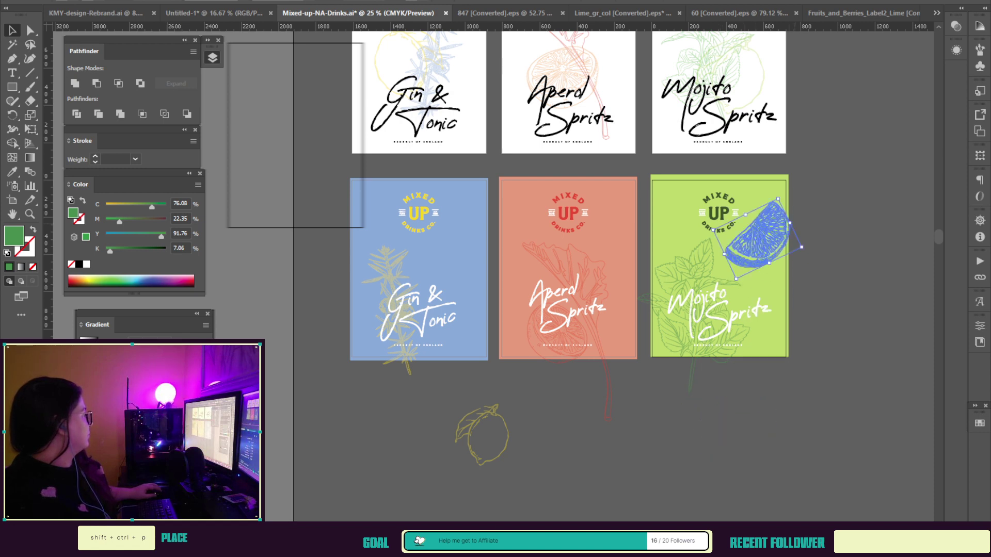
key(ctrl+z)
key(ctrl+z)
key(ctrl+z)
key(ctrl+z)
key(ctrl+z)
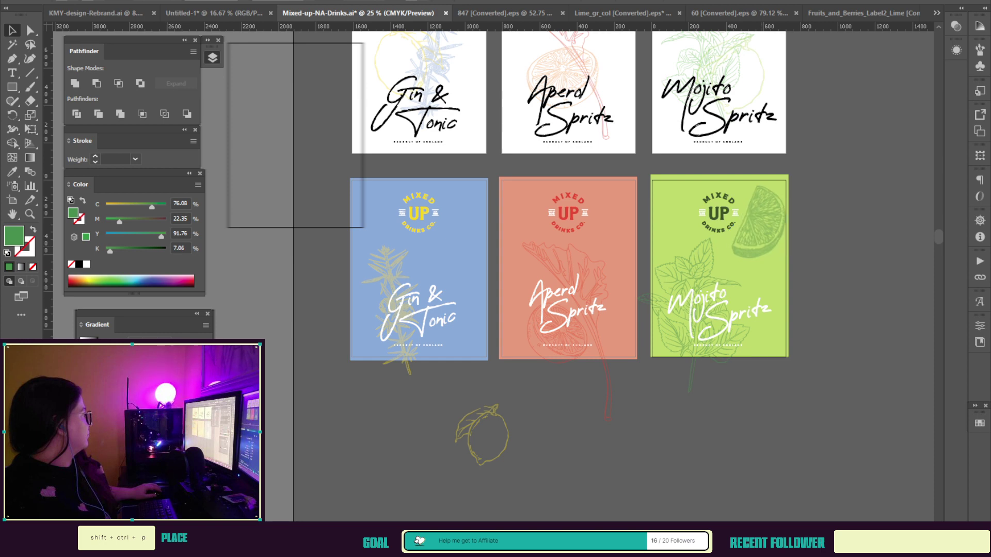
Step: Fine-tune the lime wedge's position until it slightly overhangs the green label's right edge
key(ctrl+z)
key(ctrl+z)
key(ctrl+z)
key(ctrl+z)
key(ctrl+z)
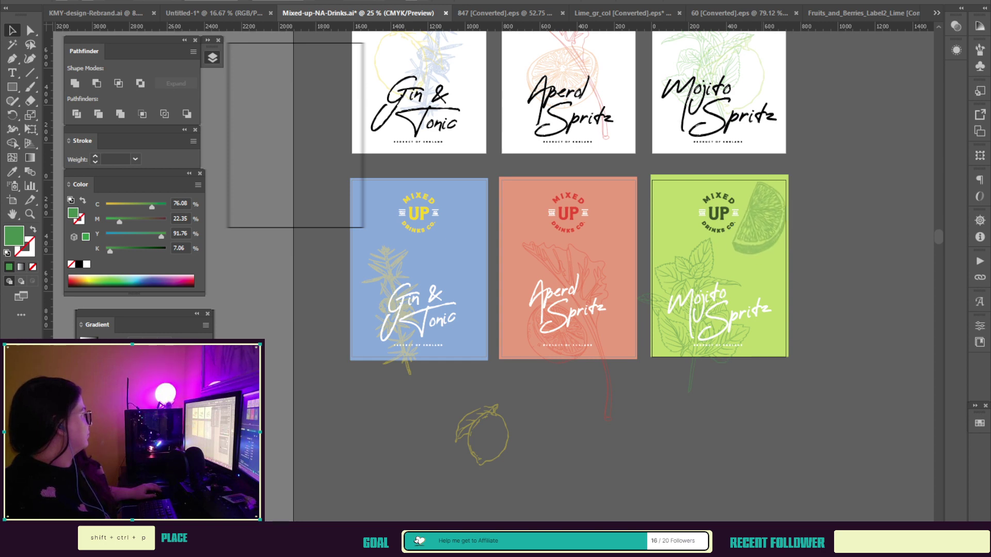
key(ctrl+z)
key(ctrl+z)
key(ctrl+z)
key(ctrl+z)
key(ctrl+z)
key(ctrl+z)
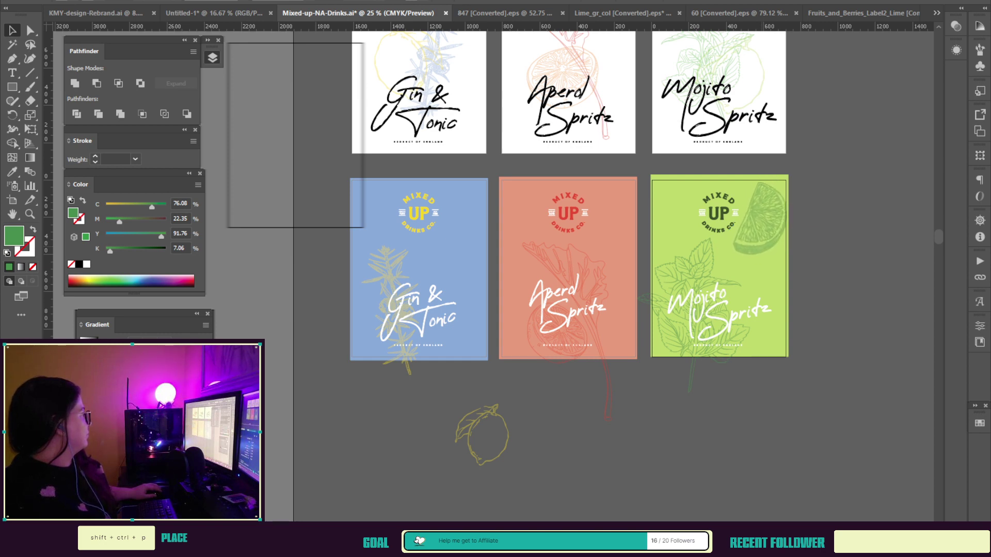
key(ctrl+z)
key(ctrl+z)
key(ctrl+z)
key(ctrl+z)
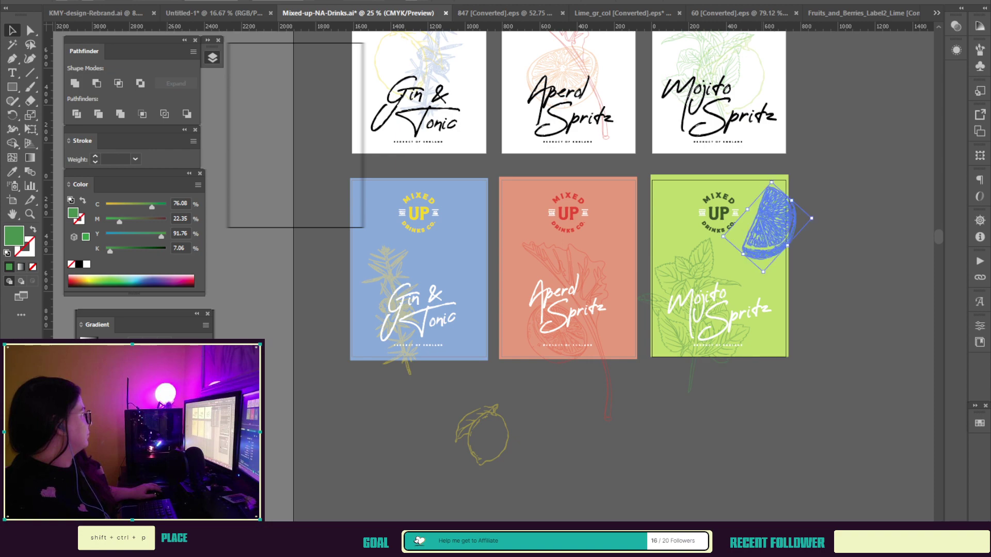
Step: Close 60 [Converted].eps, Lime_gr_col [Converted].eps and 847 [Converted].eps, and return to Mixed-up-NA-Drinks.ai
click(863, 13)
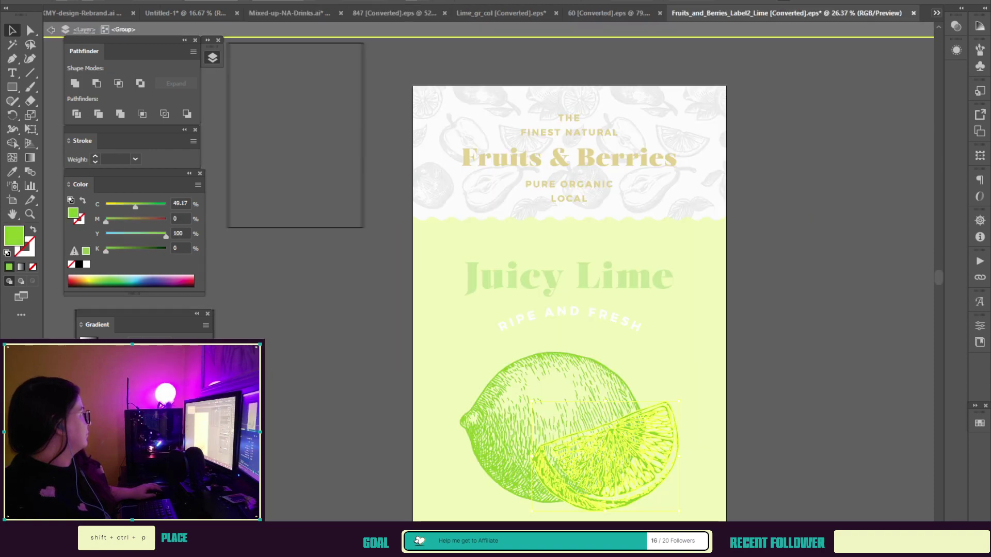
key(ctrl+shift+Tab)
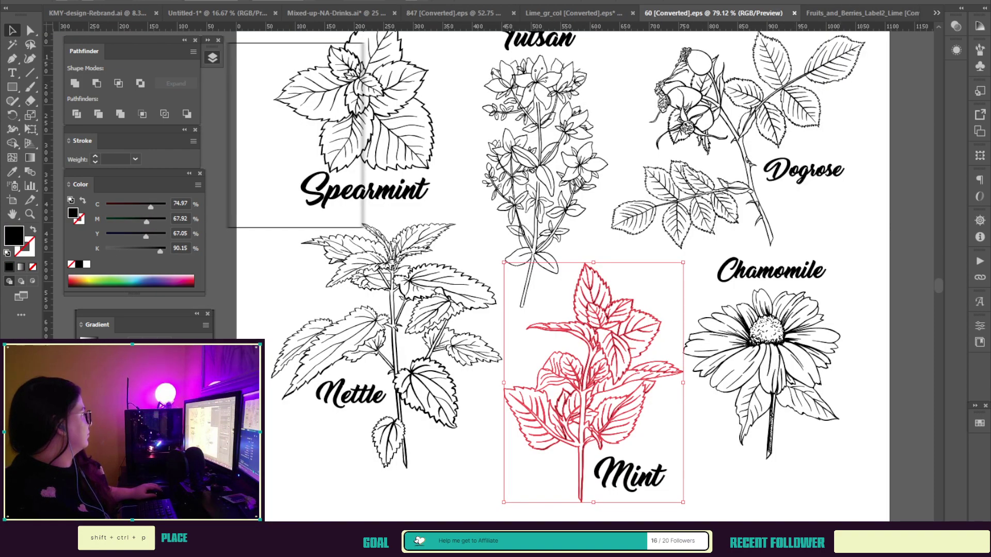
key(ctrl+w)
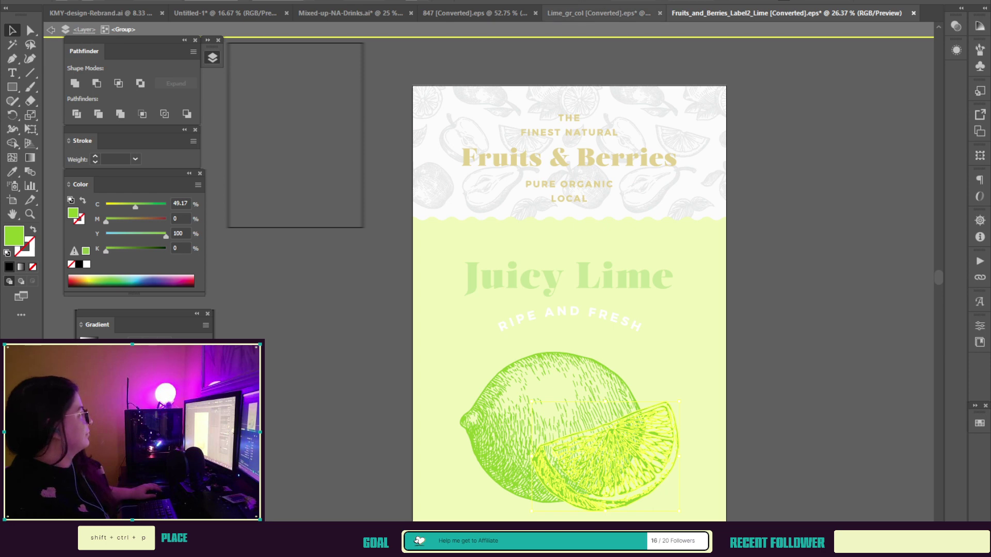
key(ctrl+shift+Tab)
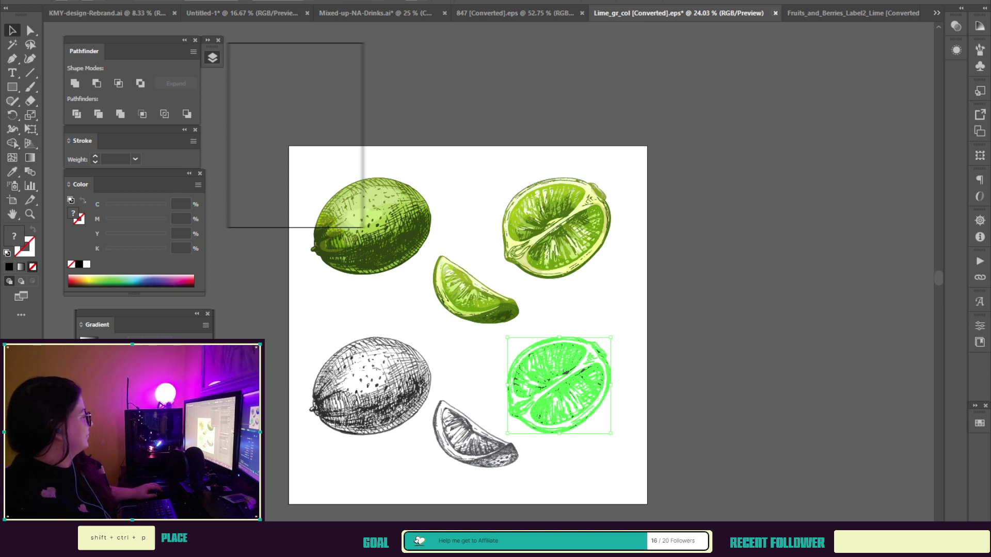
click(480, 443)
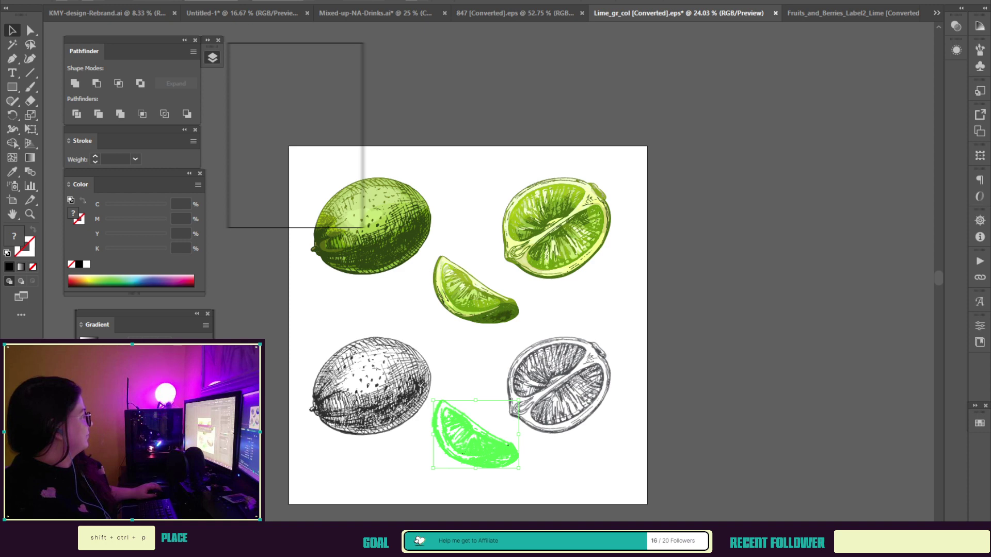
key(ctrl+w)
click(591, 13)
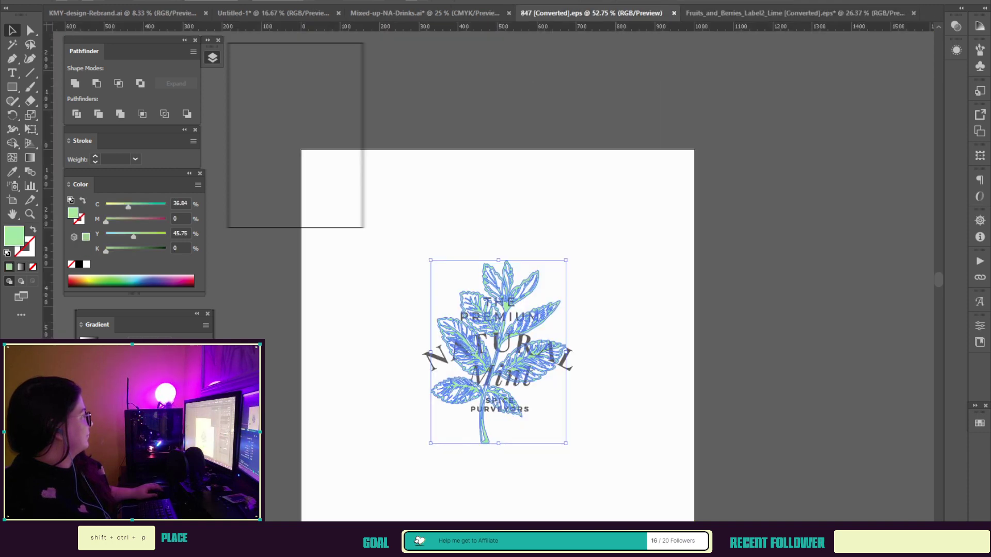
click(630, 247)
key(ctrl+w)
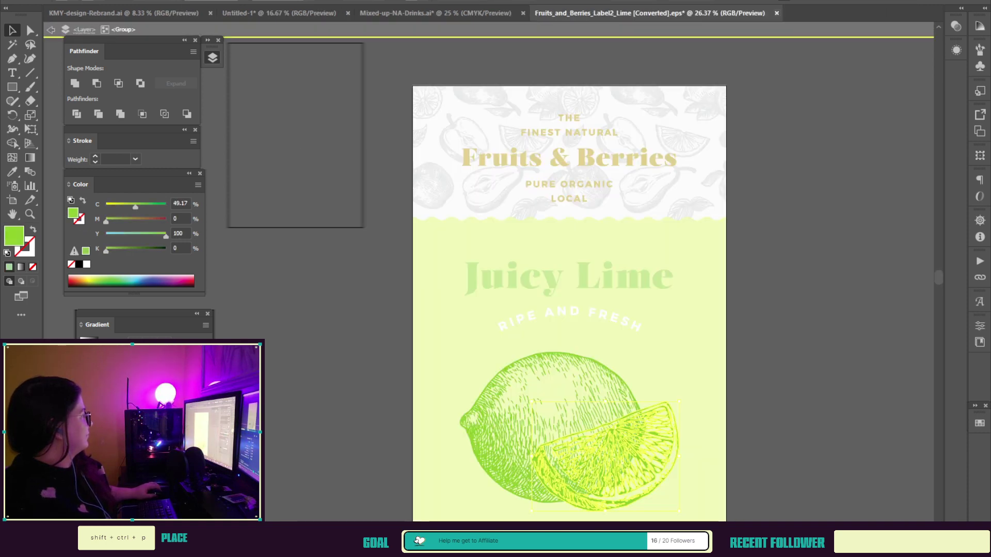
key(ctrl+shift+Tab)
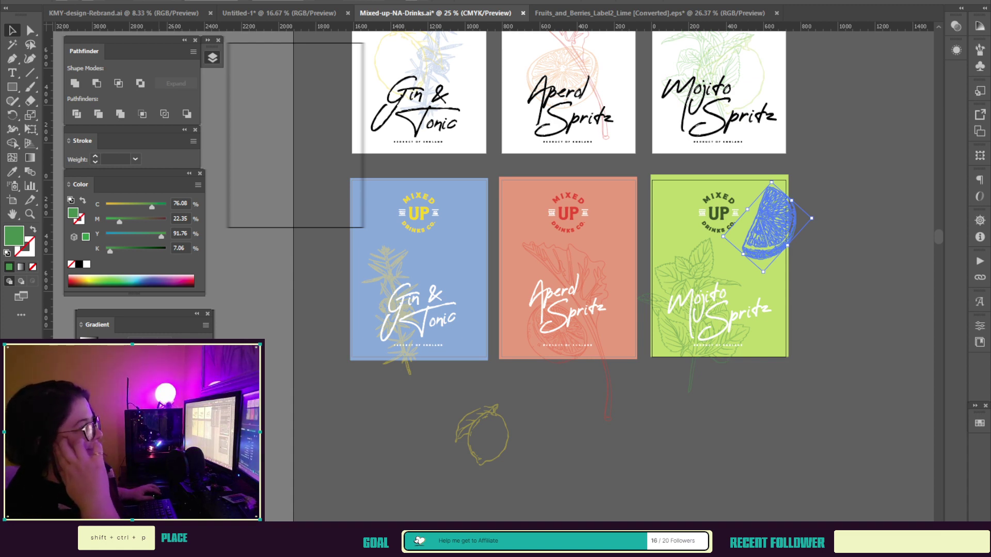
Step: Copy the single whole lemon slice from 57 [Converted].eps and return to Mixed-up-NA-Drinks.ai
click(388, 275)
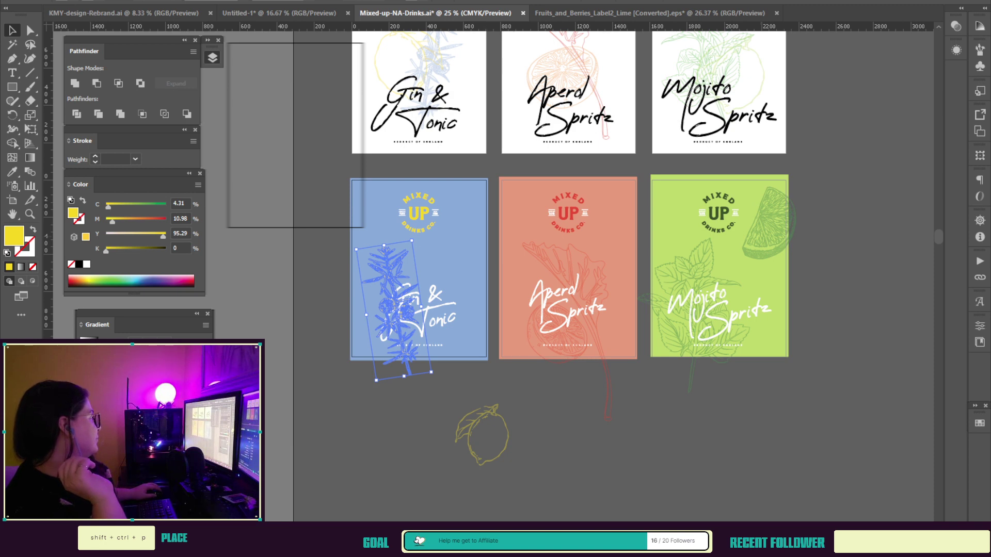
click(769, 227)
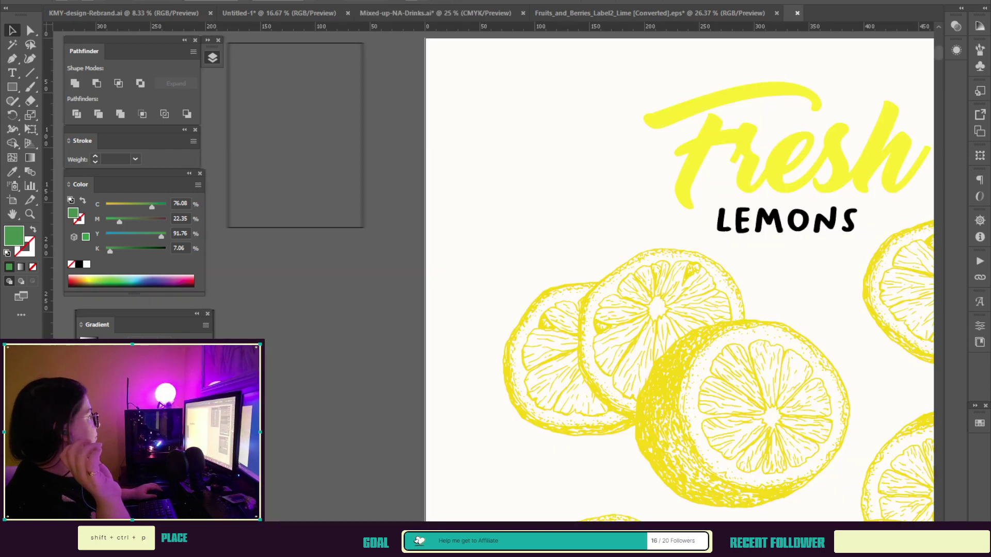
scroll(679, 277, down, 3)
scroll(680, 277, down, 5)
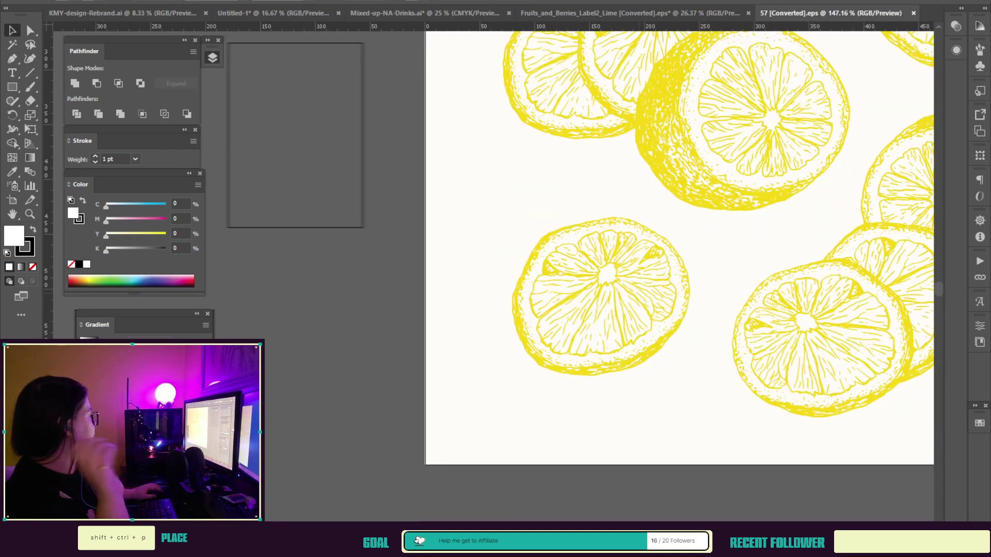
click(601, 296)
scroll(601, 297, right, 5)
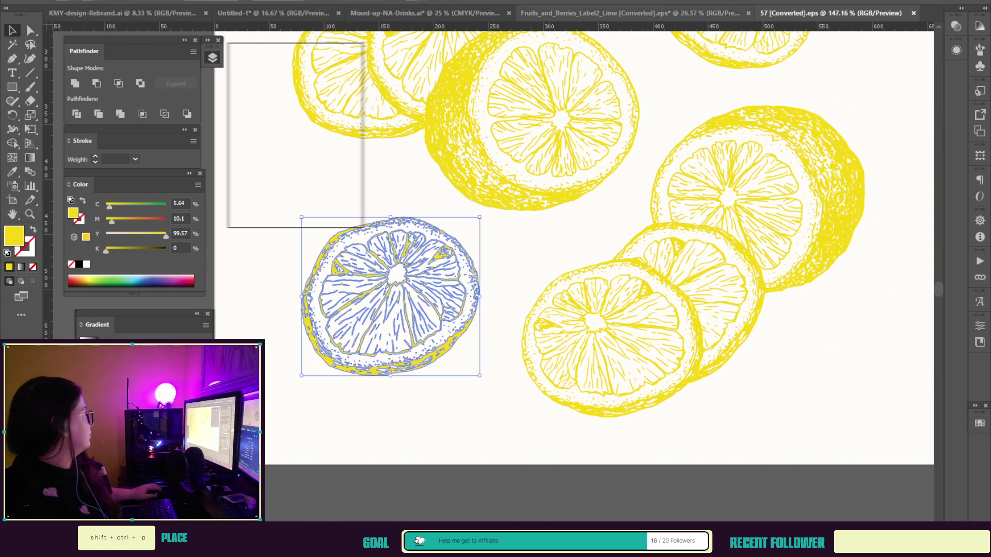
click(425, 13)
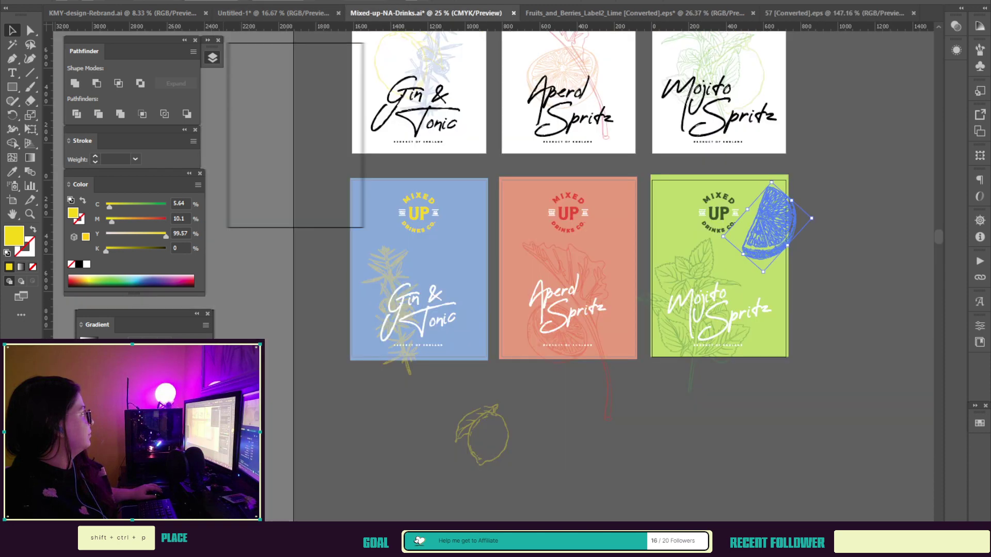
Step: Paste the lemon slice below the blue label and recolour it with the rosemary's yellow using the Eyedropper
click(594, 444)
key(ctrl+v)
drag(494, 290, 433, 499)
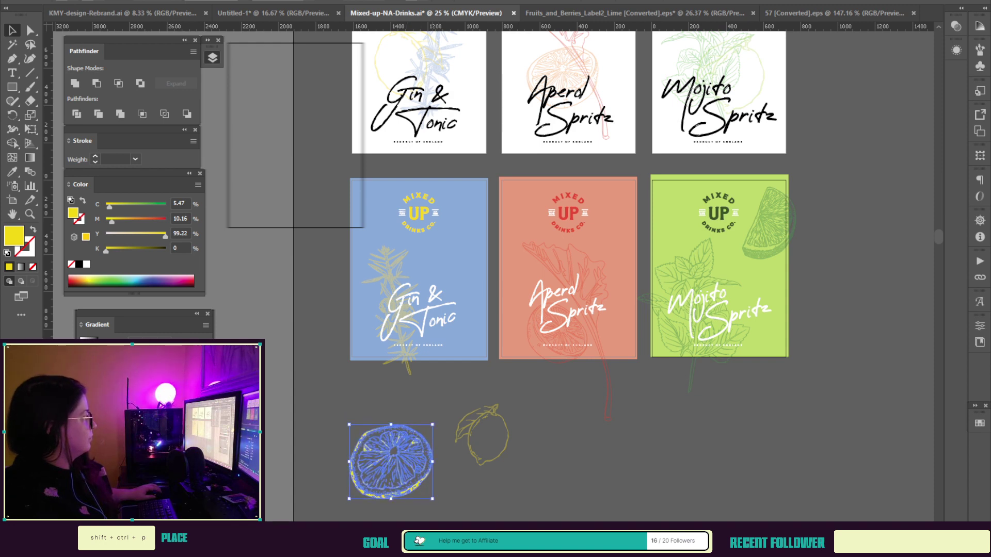
key(i)
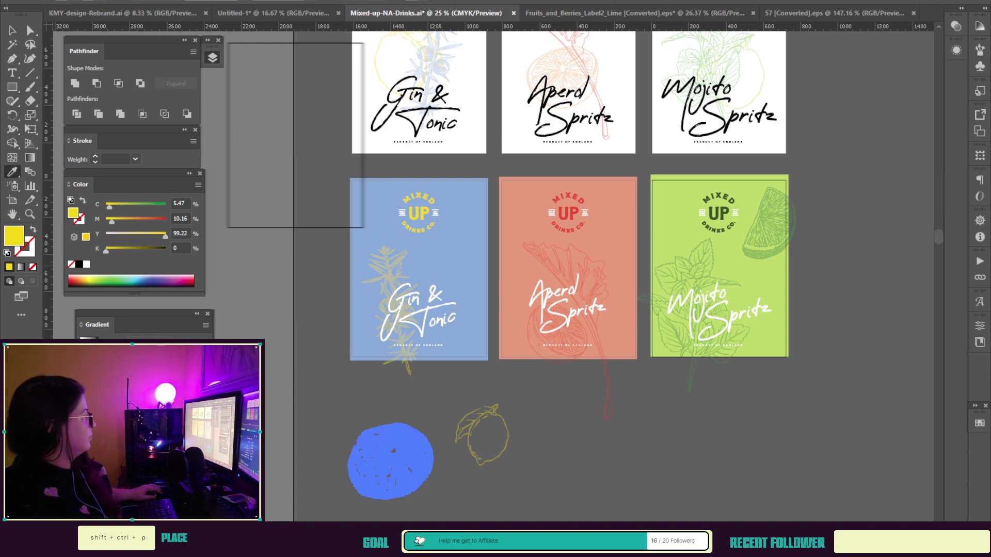
click(387, 270)
click(12, 31)
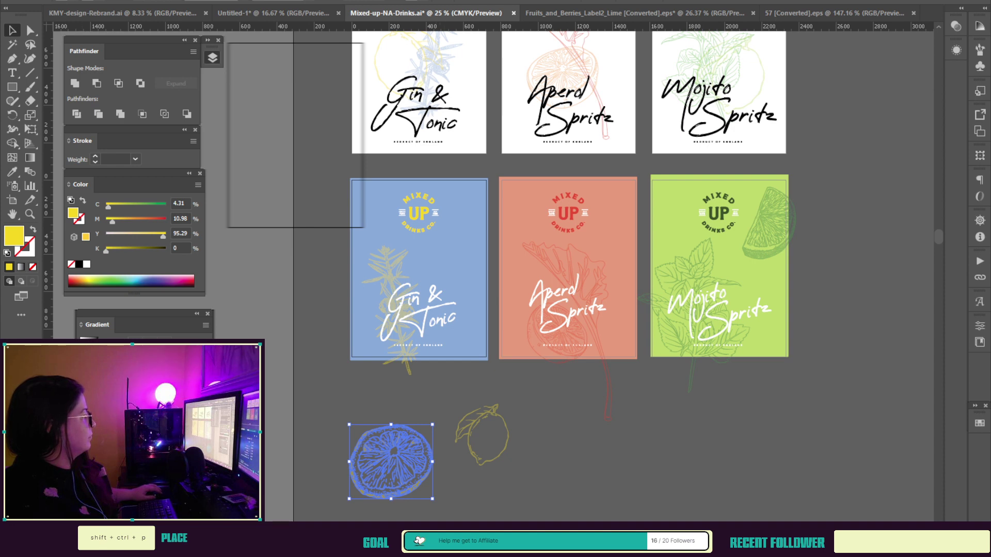
Step: Shrink the lemon slice onto the blue label's right side, then enlarge and tilt the rosemary so both overhang the label's edges
drag(433, 499, 474, 273)
click(391, 307)
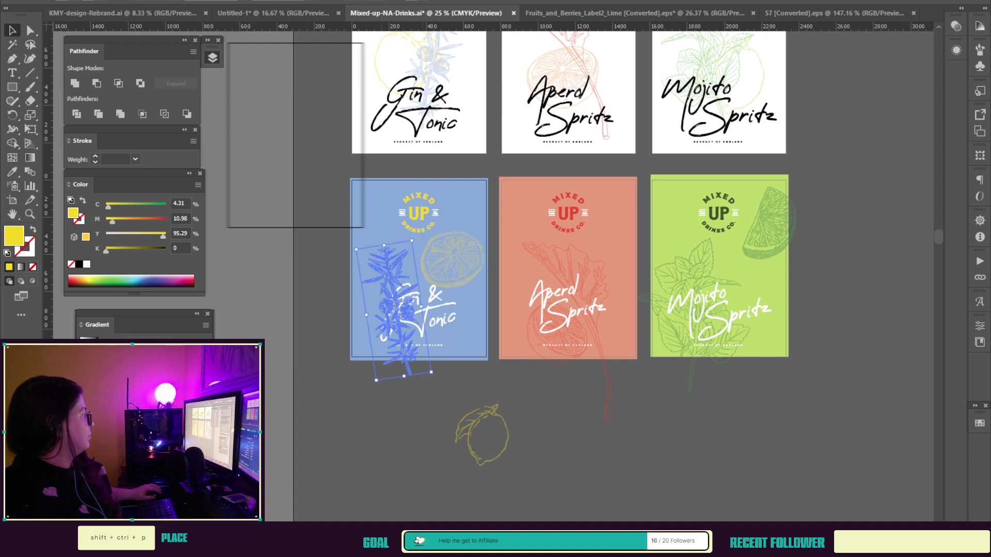
drag(431, 373, 442, 389)
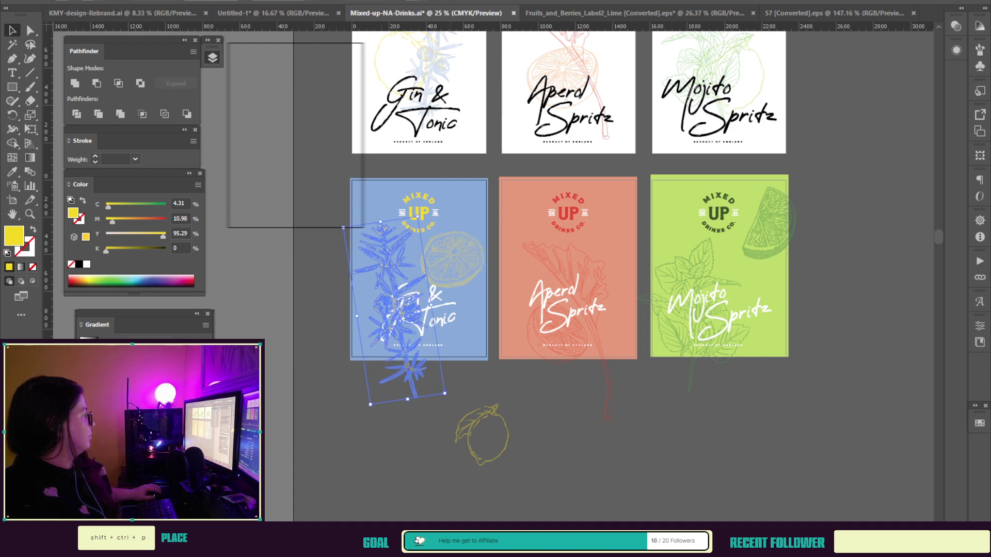
drag(449, 398, 467, 383)
drag(391, 305, 381, 296)
mouse_move(452, 260)
mouse_down()
mouse_move(454, 276)
mouse_move(465, 252)
mouse_up()
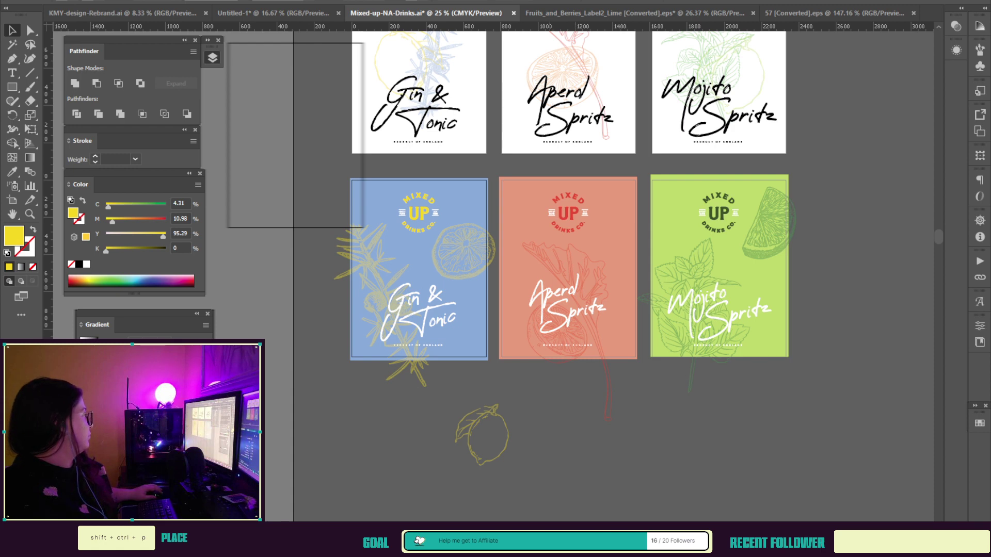
Step: Move the orange slice to the Aperol Spritz label's lower-left corner and enlarge it past the label's bottom edge
click(558, 330)
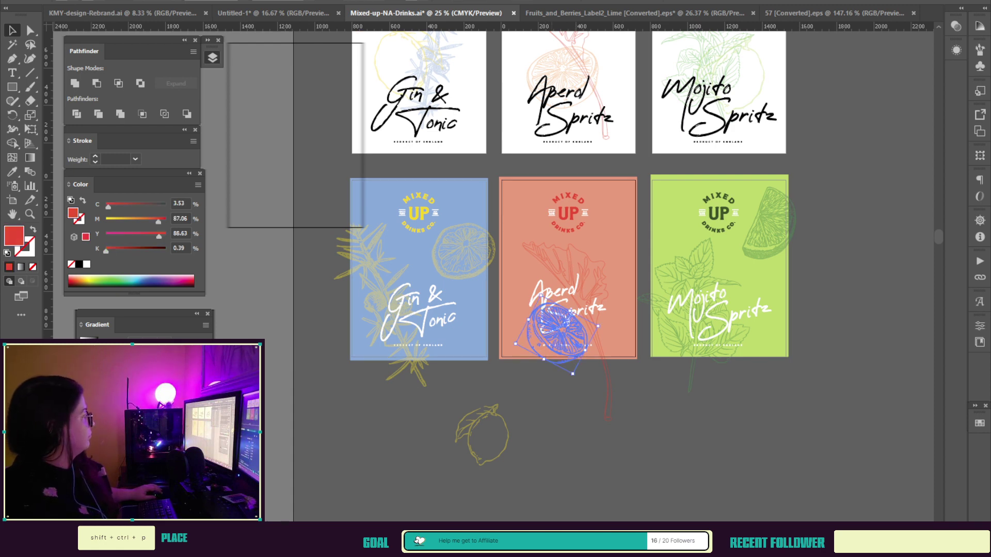
drag(558, 330, 534, 327)
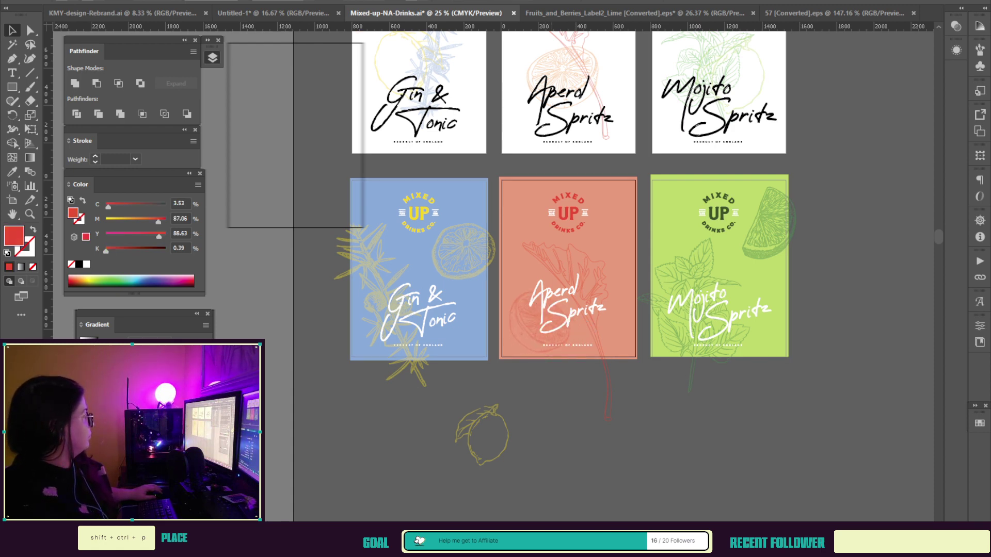
click(538, 330)
drag(552, 364, 562, 383)
key(shift+Down)
key(shift+Down)
key(shift+Down)
key(shift+Down)
key(shift+Down)
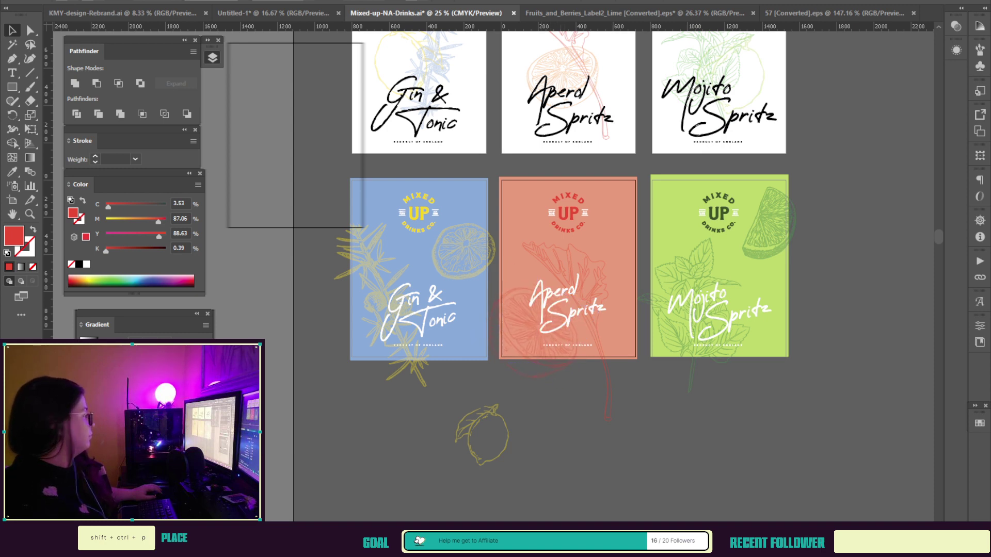
Step: Enlarge the rhubarb on the red label and lower it so its stalk extends well below the label
click(584, 405)
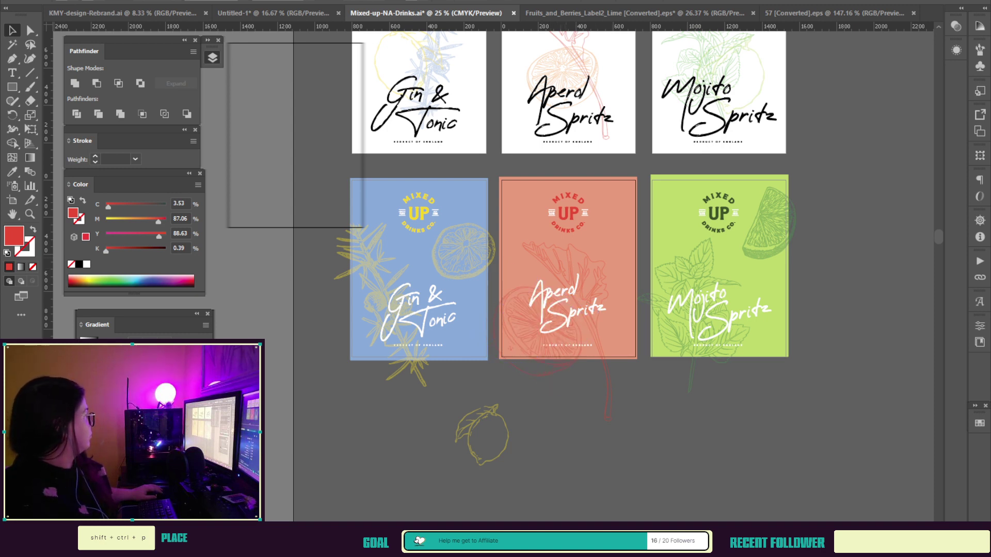
click(604, 369)
drag(605, 369, 618, 351)
drag(534, 225, 508, 193)
drag(618, 336, 620, 342)
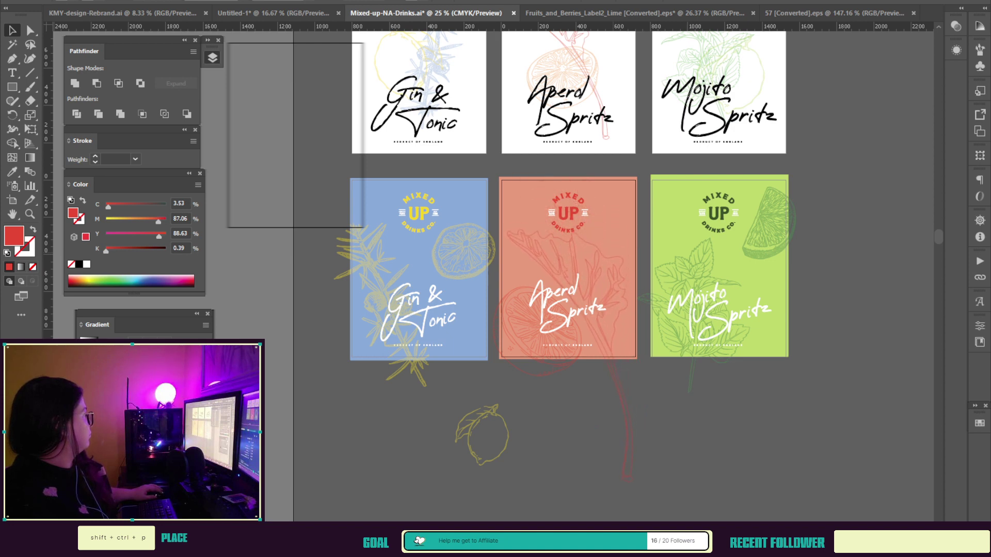
key(ctrl+z)
click(646, 408)
Step: Tilt the rhubarb across the red label's lower half and move the orange slice into the label's upper-right corner
click(538, 332)
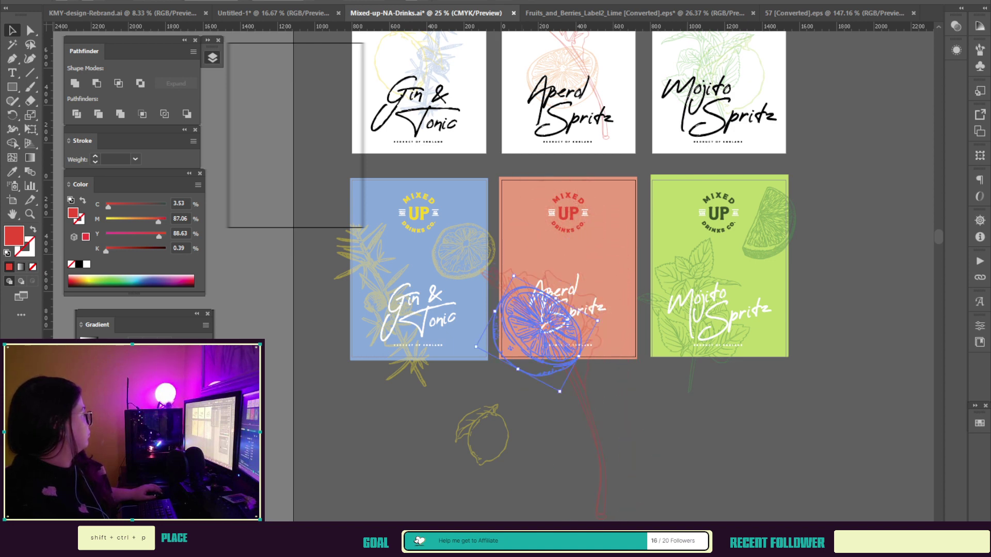
key(ctrl+z)
key(ctrl+z)
key(ctrl+z)
key(ctrl+z)
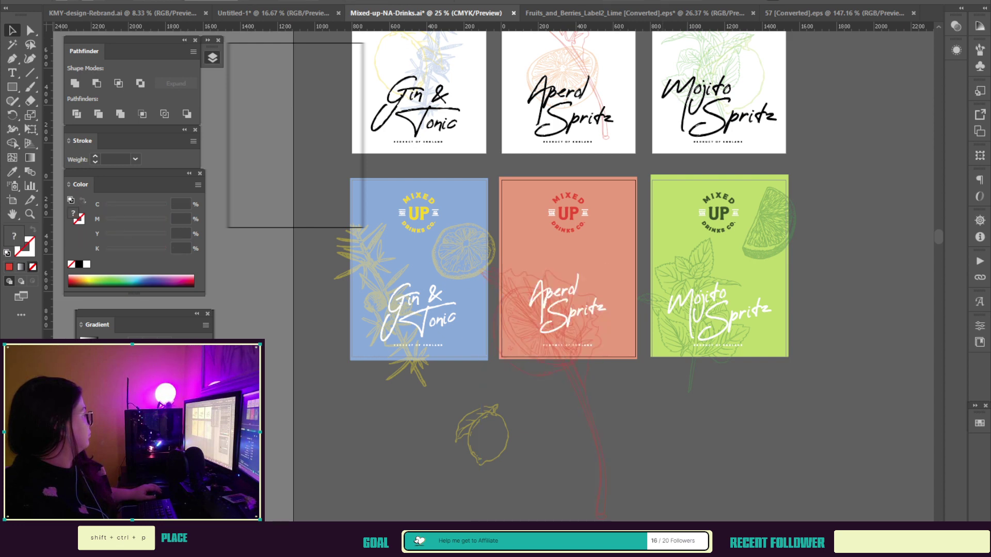
key(ctrl+z)
key(ctrl+z)
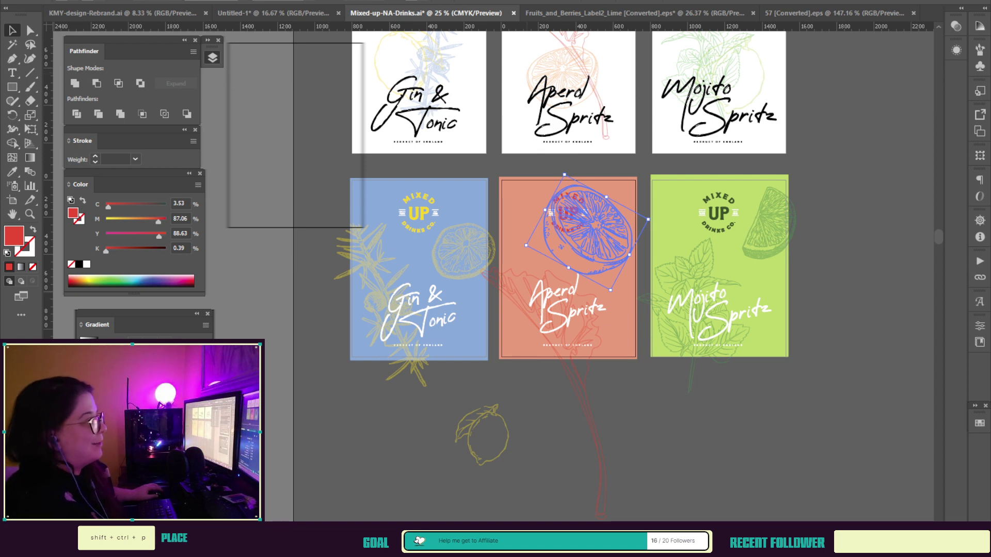
Step: Mirror the orange slice and set it back in the red label's upper-right corner, then shift the rhubarb slightly right
drag(596, 226, 703, 436)
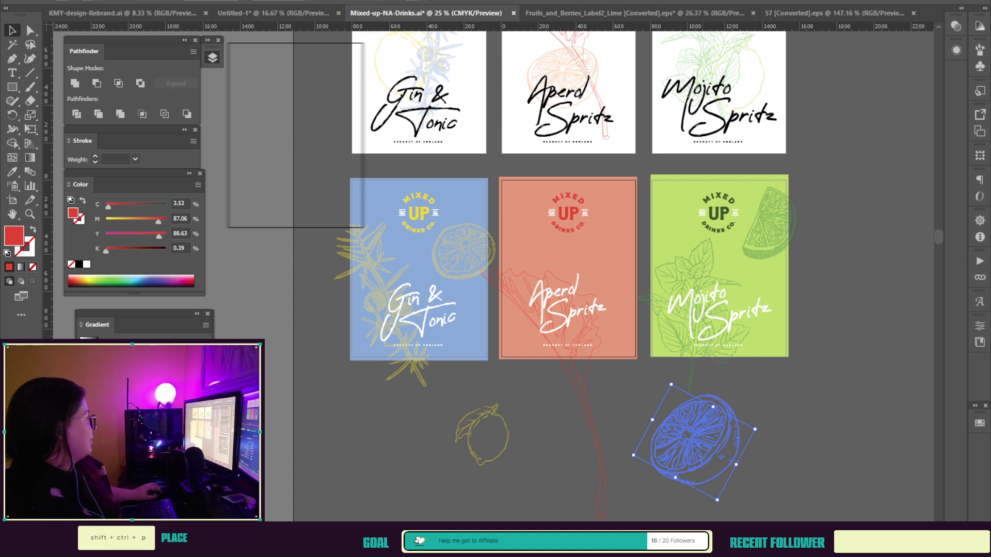
drag(695, 439, 592, 224)
mouse_move(562, 326)
mouse_down()
mouse_move(555, 312)
mouse_move(575, 321)
mouse_up()
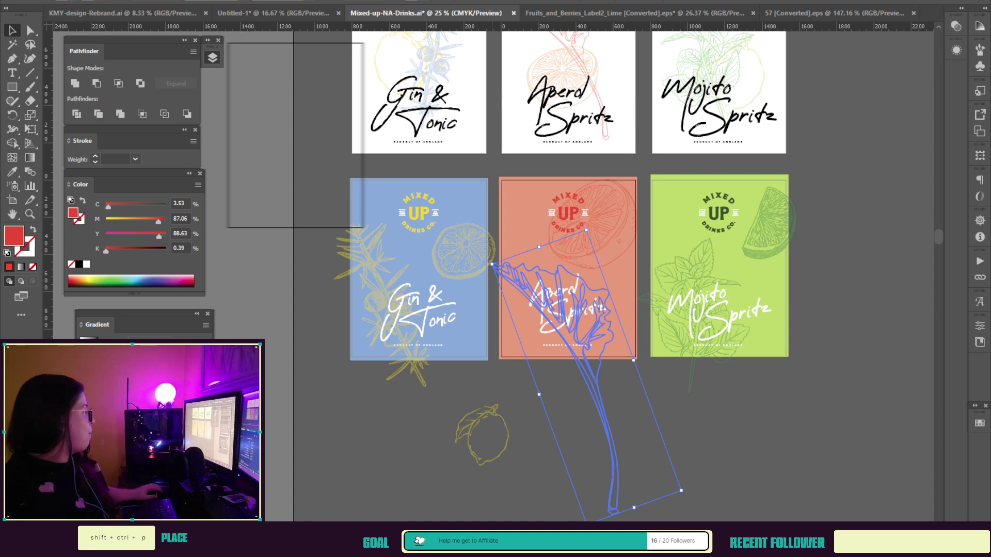
Step: Move the lime wedge up and left so it sits inside the green label's upper-right corner
click(464, 251)
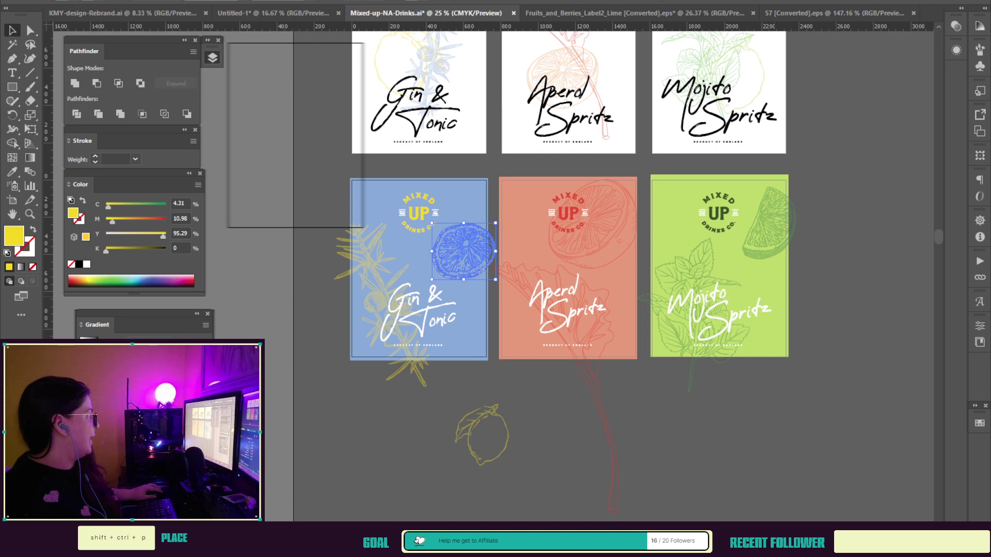
click(770, 227)
drag(770, 227, 761, 213)
key(ctrl+shift+z)
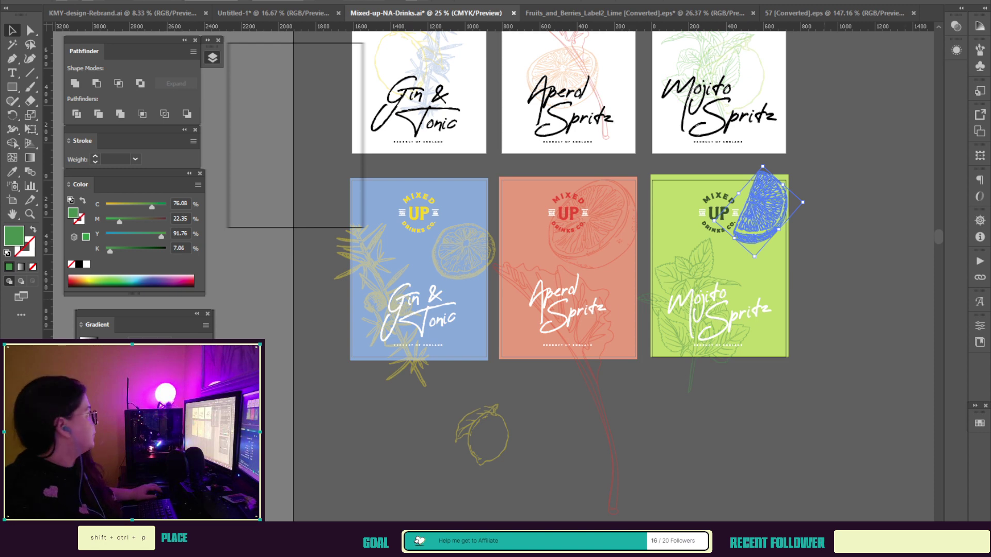
key(ctrl+shift+a)
drag(758, 218, 760, 219)
click(692, 274)
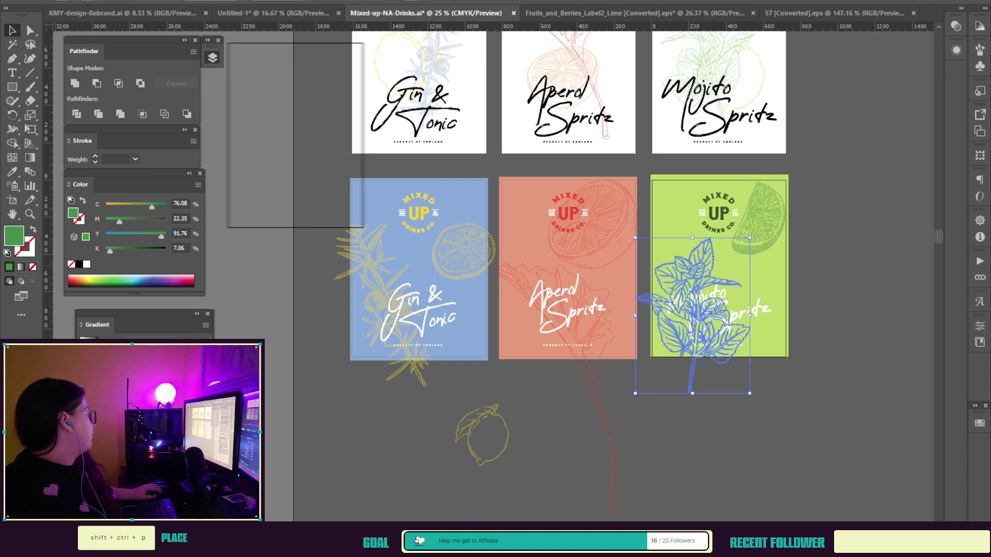
Step: Tilt the mint sprig on the Mojito Spritz label so its stem leans right, and shift the lime wedge closer to the logo
key(ctrl+z)
key(ctrl+z)
key(ctrl+z)
key(ctrl+z)
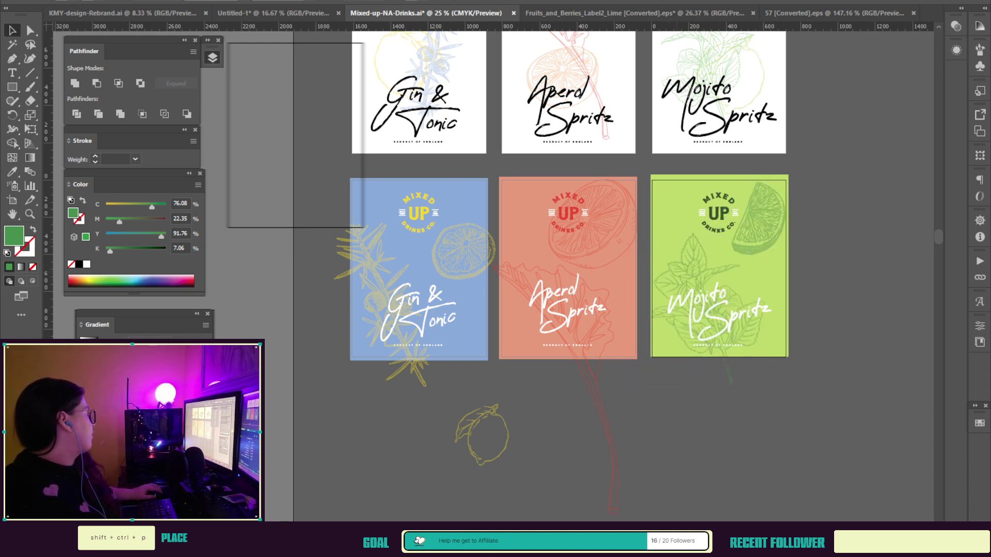
key(ctrl+z)
key(ctrl+z)
key(ctrl+z)
key(ctrl+z)
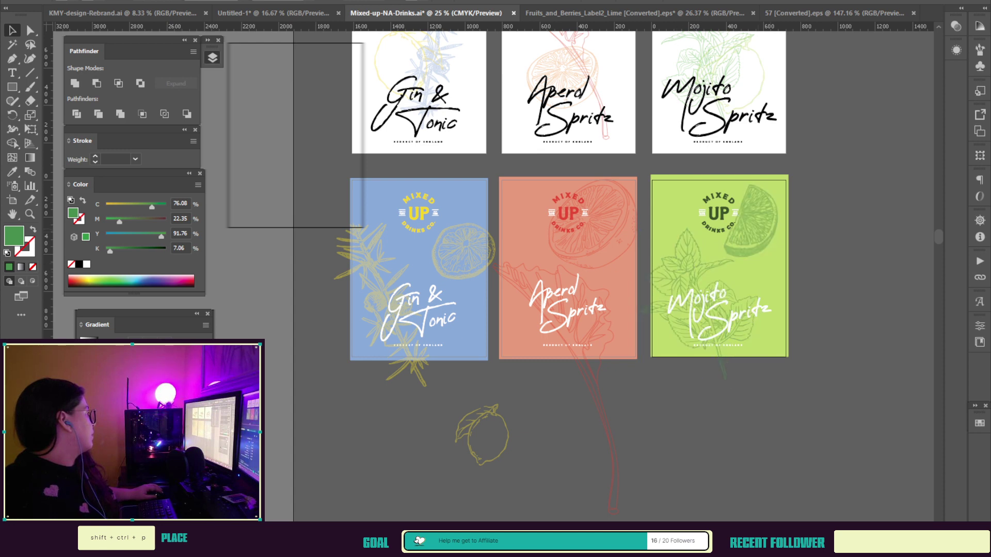
Step: Reposition the lime wedge against the green label's right edge, just clear of the logo
key(ctrl+z)
key(ctrl+z)
key(ctrl+z)
key(ctrl+z)
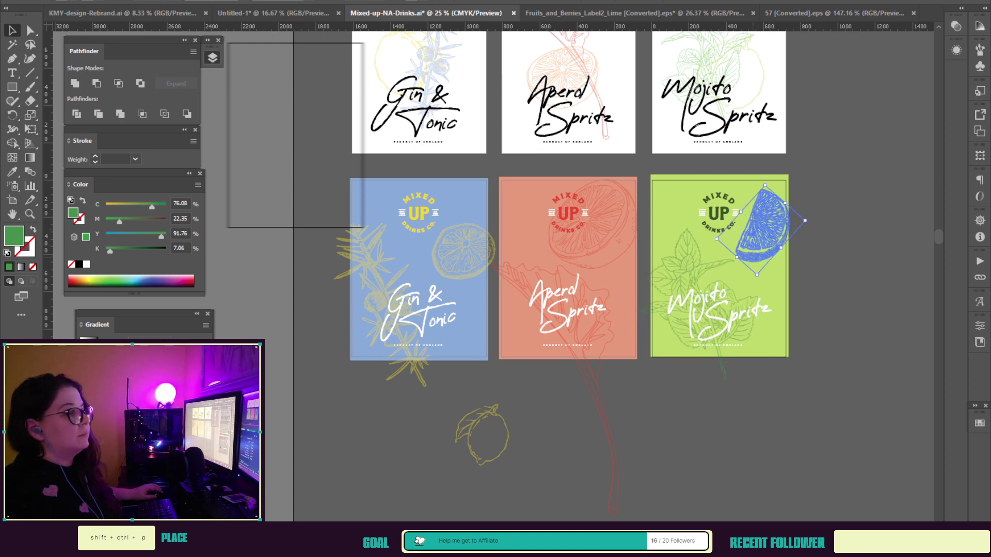
key(ctrl+z)
key(ctrl+z)
key(ctrl+z)
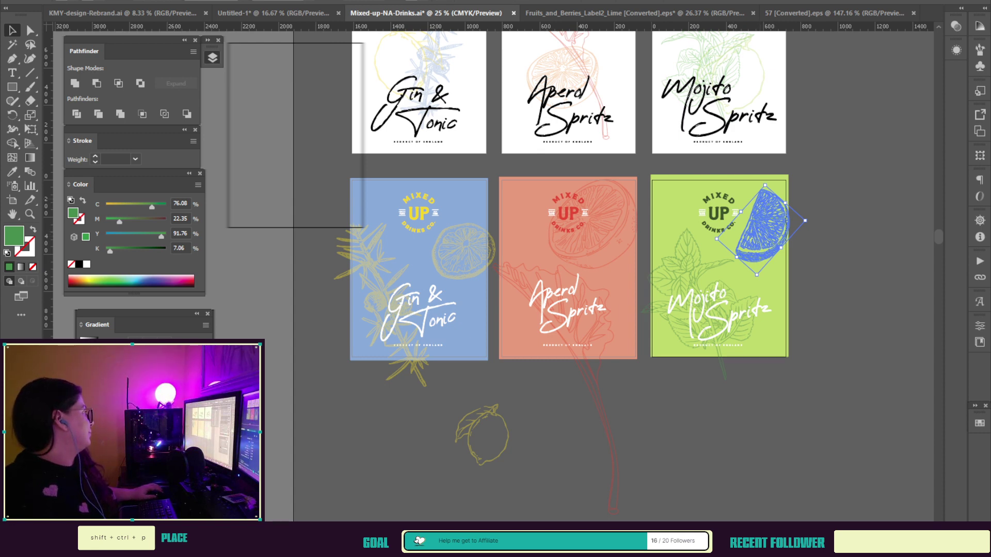
key(ctrl+z)
key(ctrl+z)
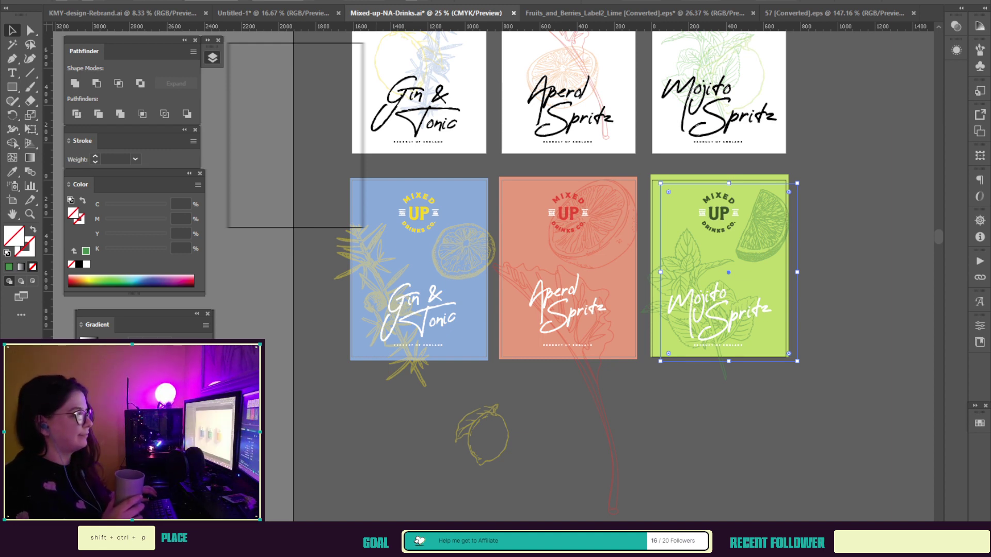
Step: Switch to Photoshop, place Test-can-green in the first can's label smart object, and return to Can_Mockups.psd
key(alt+Tab)
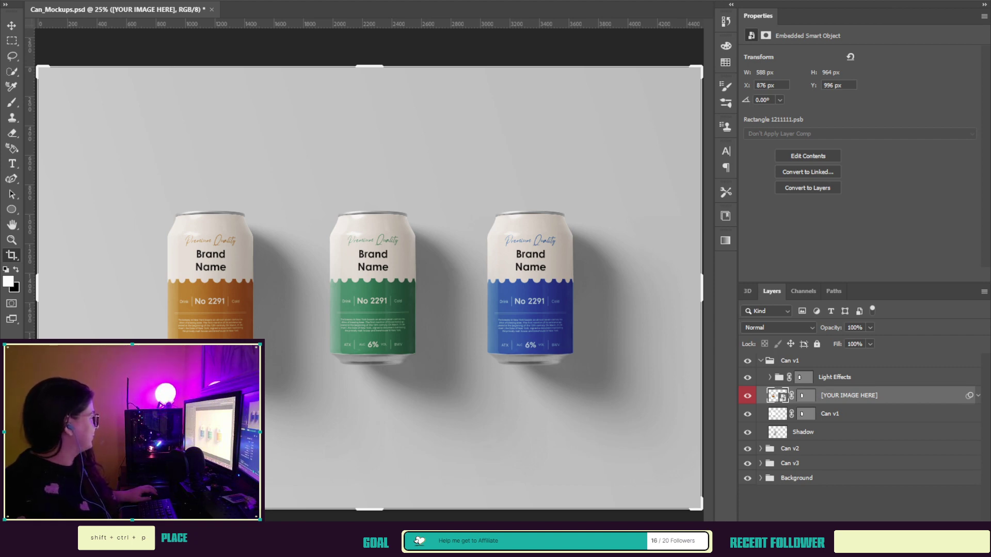
double_click(785, 398)
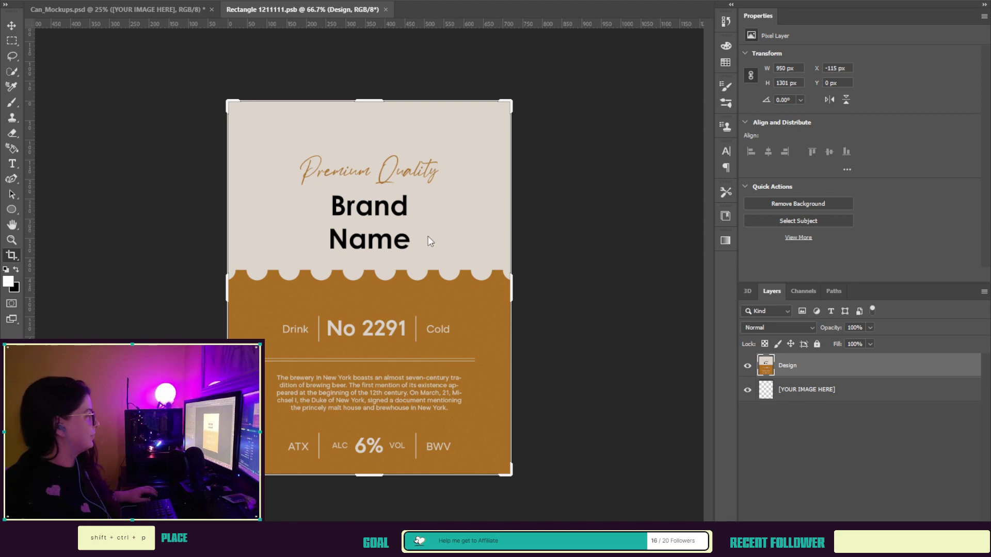
double_click(179, 190)
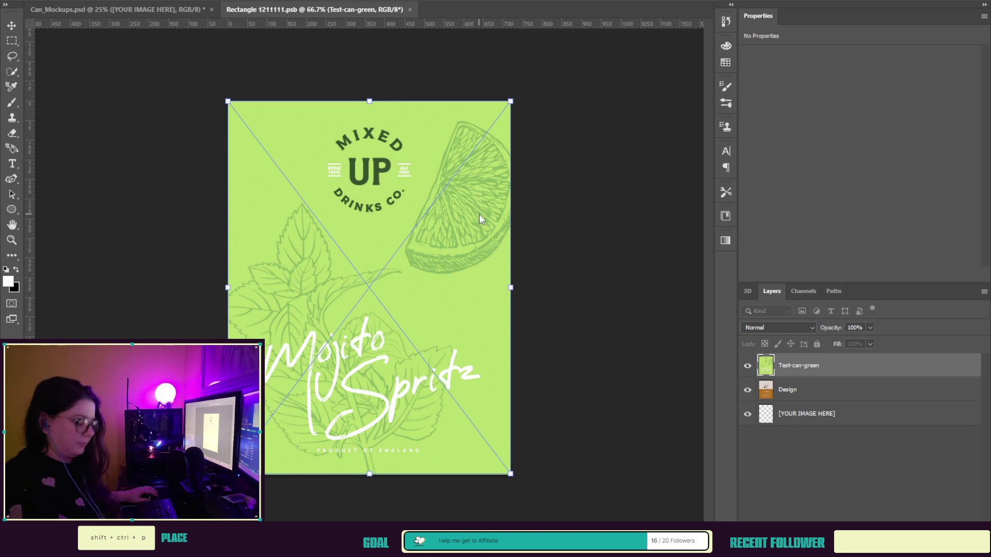
key(Return)
key(c)
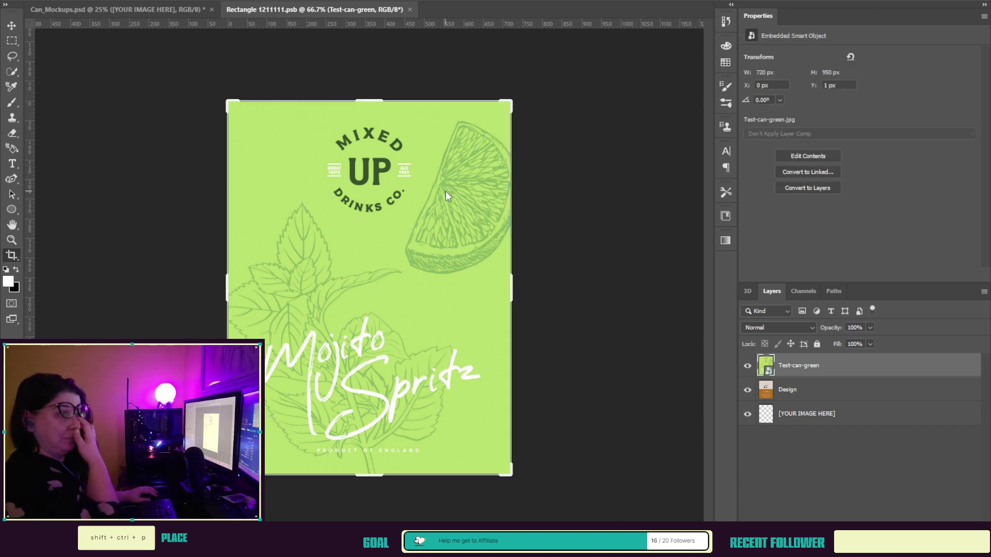
click(166, 7)
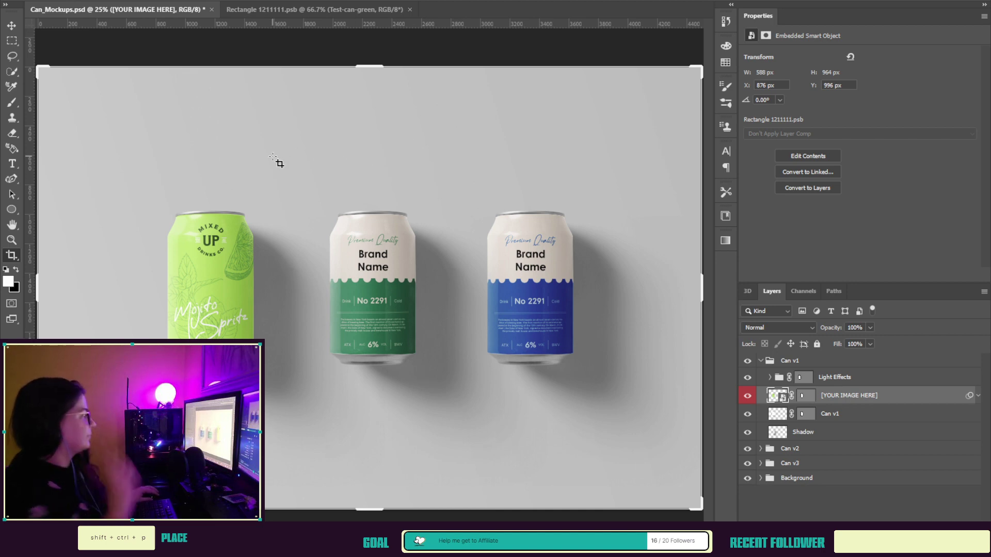
drag(217, 163, 361, 154)
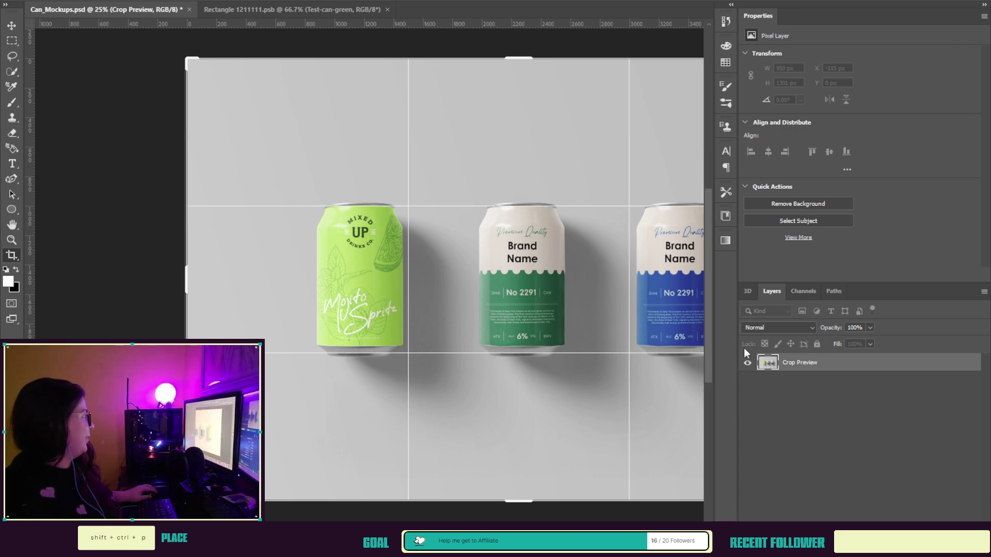
Step: Place the updated Test-can-green artwork in the first can's label smart object and return to Can_Mockups.psd
click(296, 9)
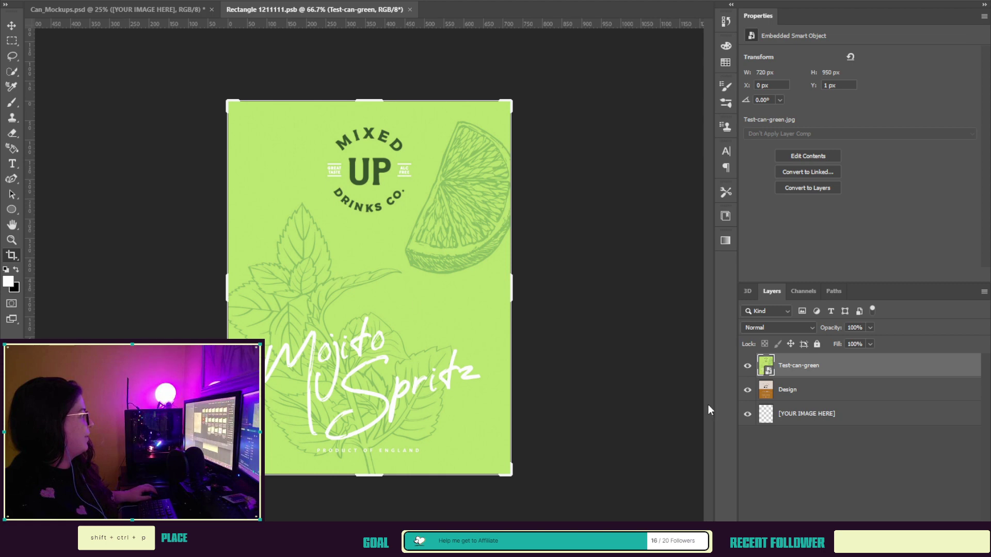
click(658, 403)
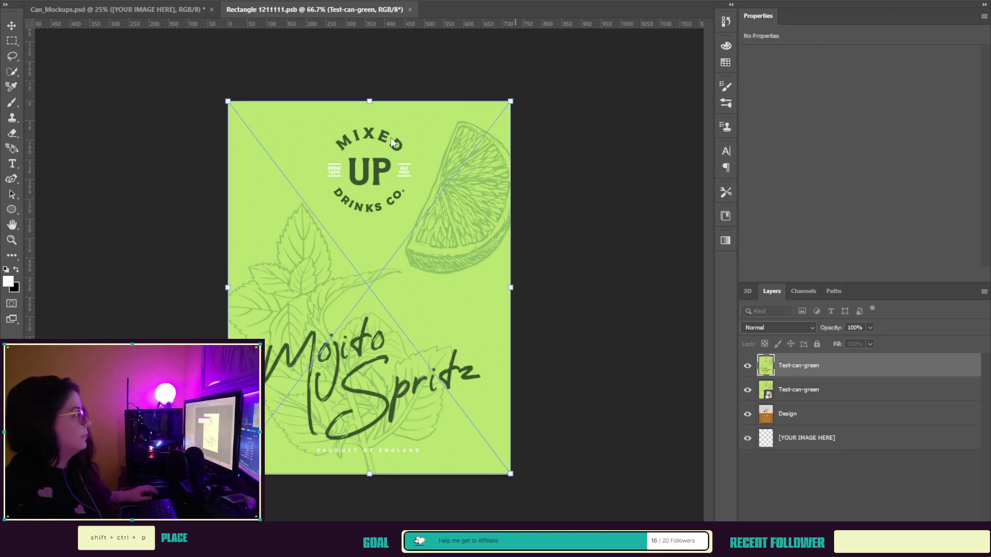
key(Return)
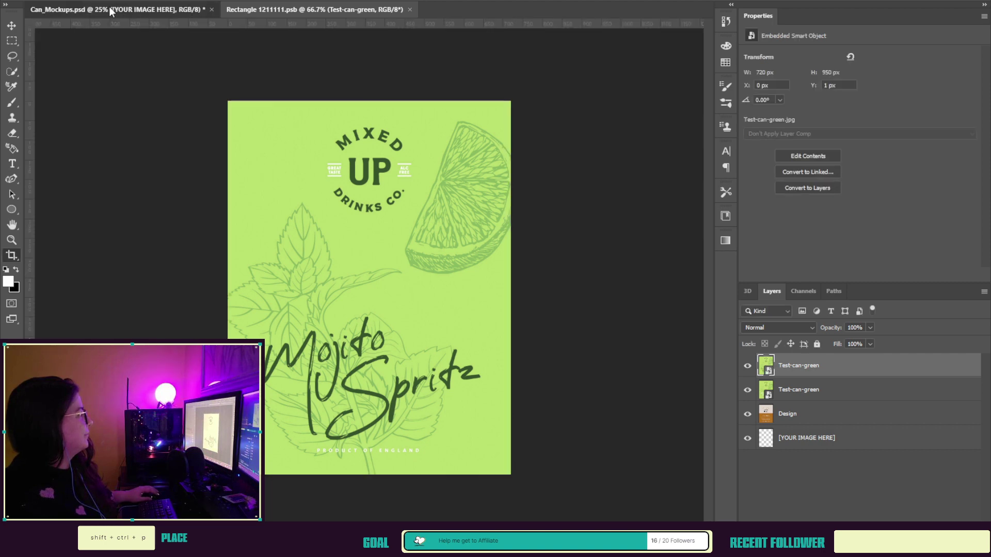
click(109, 9)
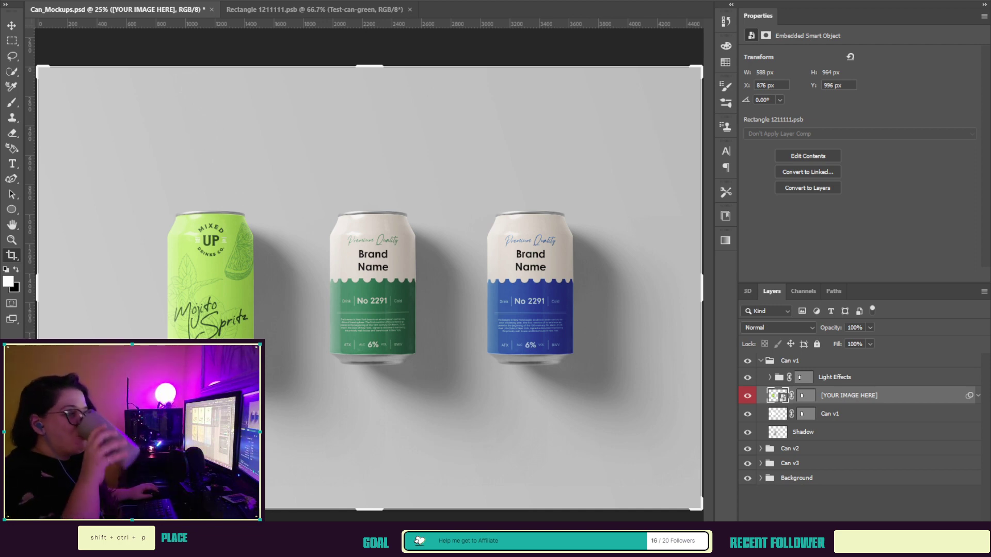
Step: Switch to Illustrator, move the red orange slice onto the lower part of the Aperol Spritz label behind the lettering, and enlarge it
key(alt+Tab)
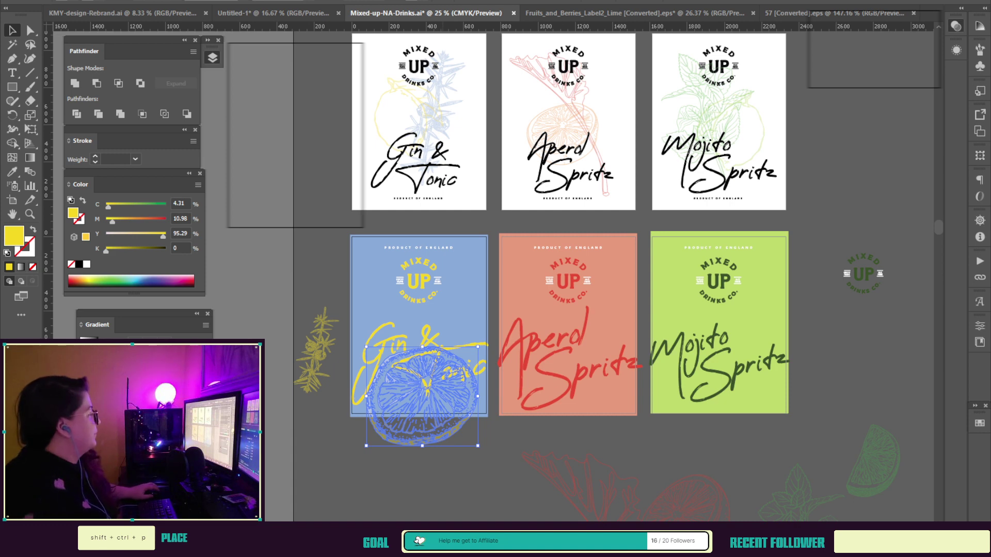
key(ctrl+shift+a)
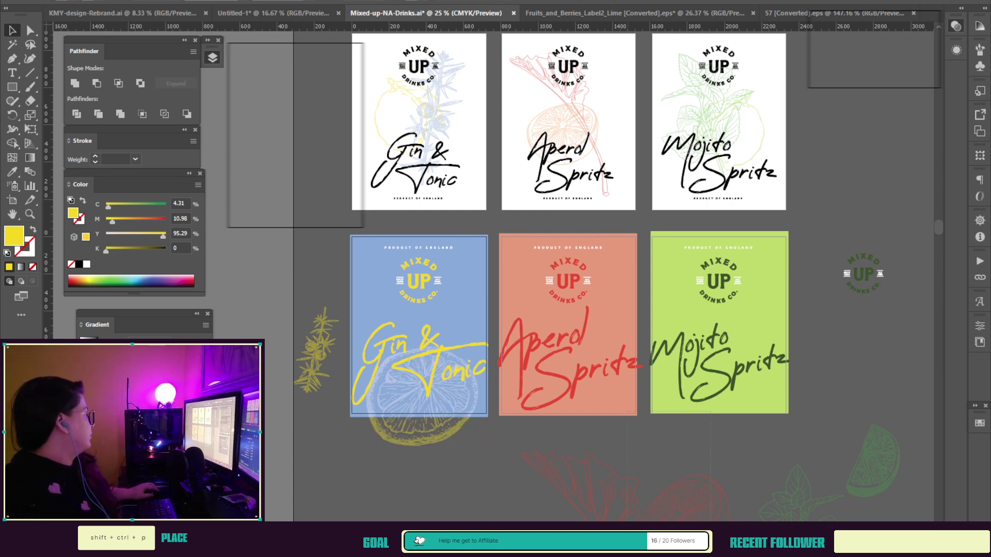
click(687, 501)
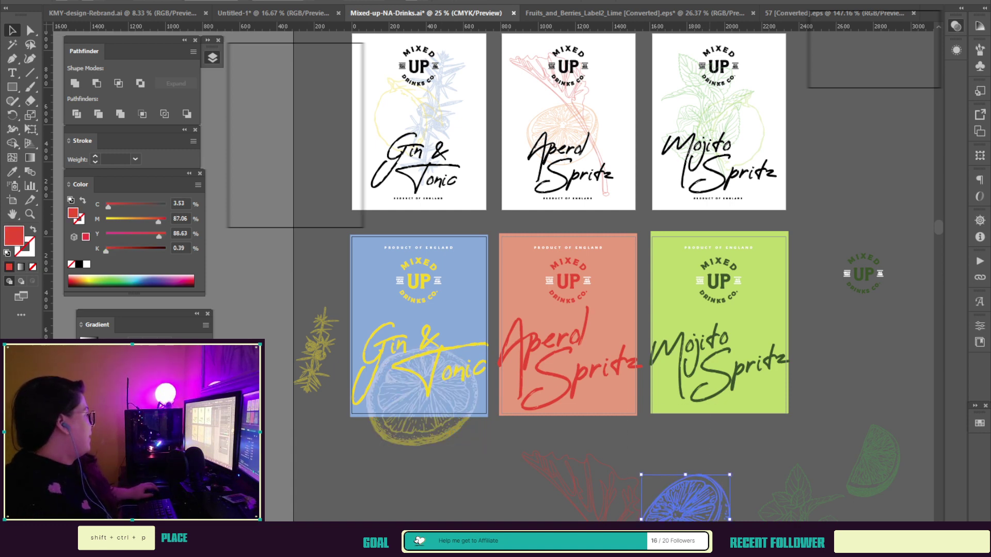
drag(686, 500, 572, 382)
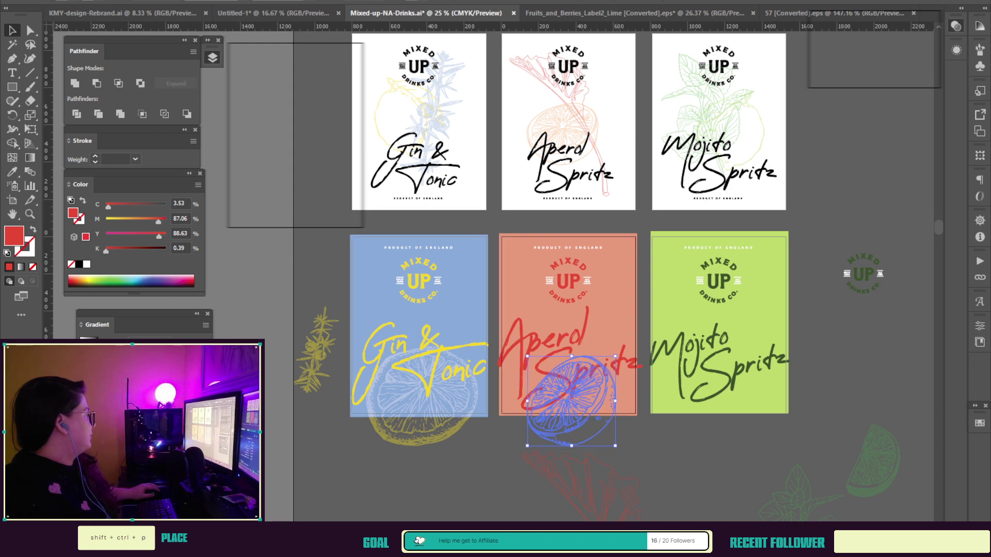
drag(616, 356, 636, 335)
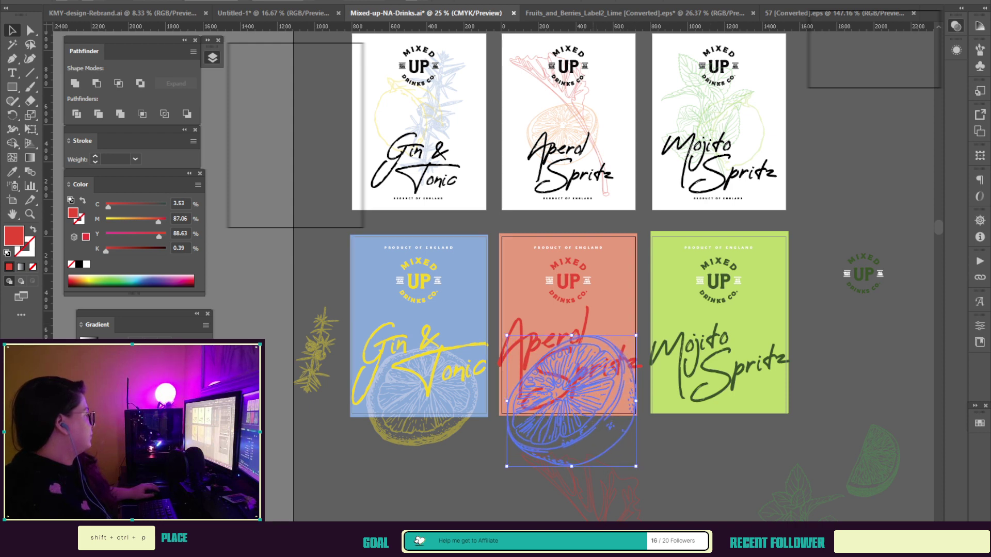
drag(572, 401, 573, 392)
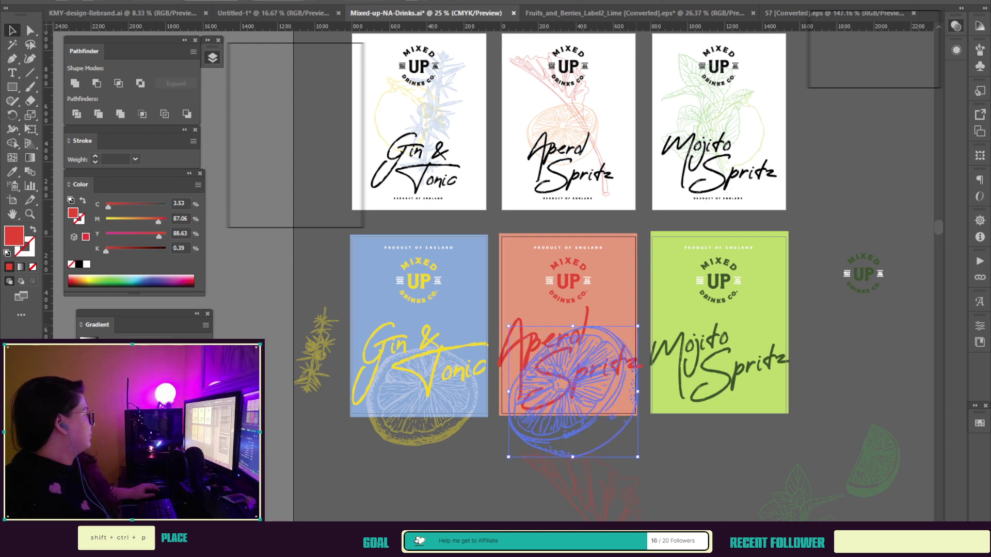
drag(638, 326, 630, 334)
key(ctrl+shift+a)
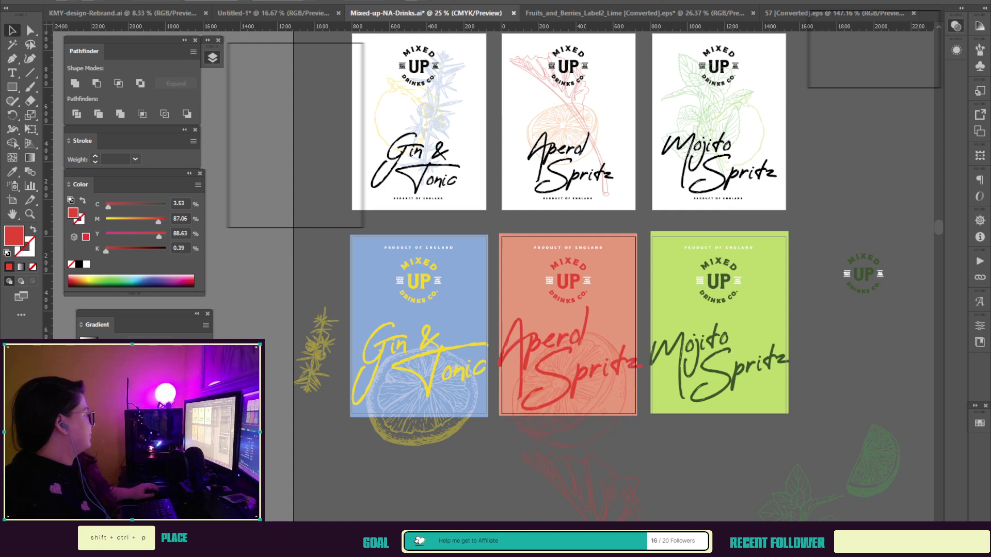
drag(572, 396, 568, 393)
Step: Move the mint sprig onto the lower half of the Mojito Spritz label, enlarge it slightly and keep it behind the lettering
click(874, 461)
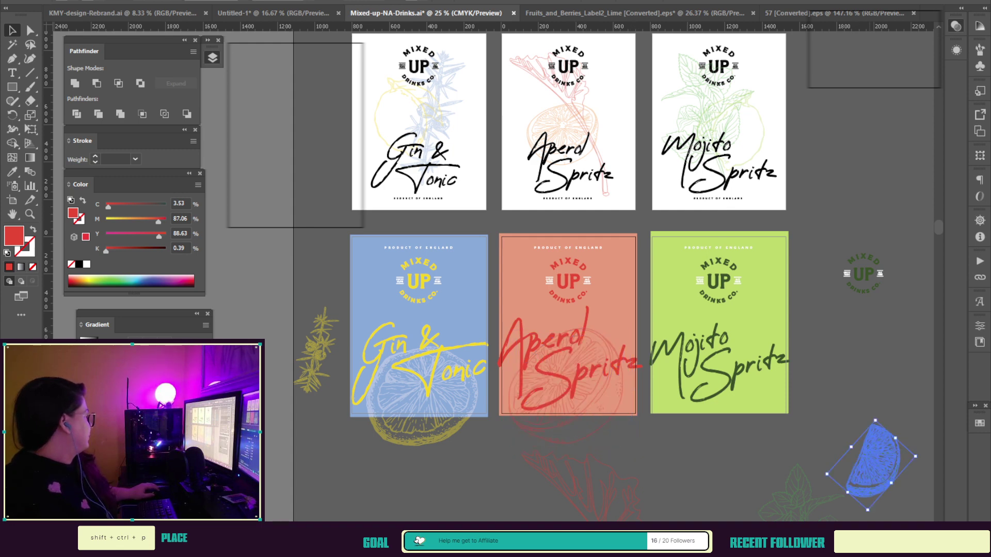
drag(796, 493, 711, 337)
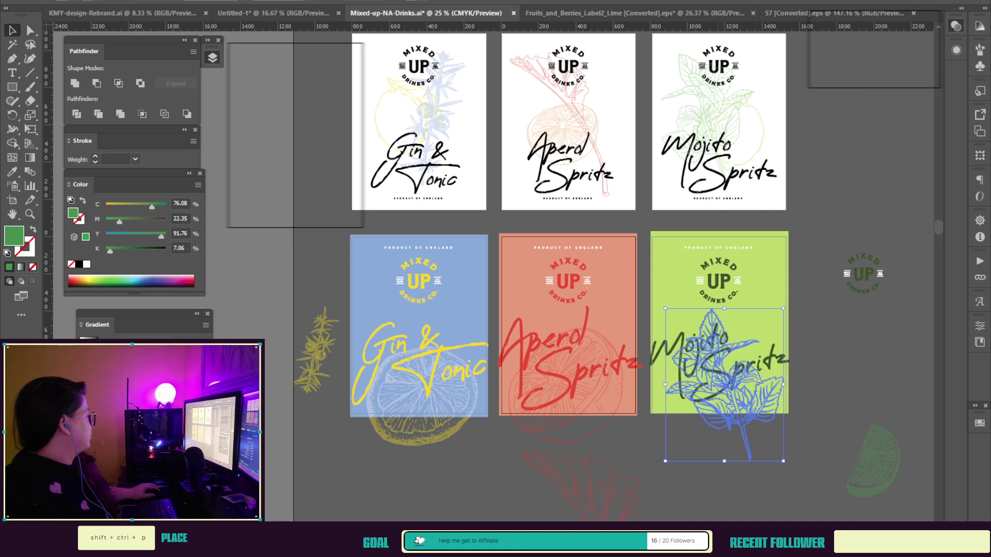
key(ctrl+shift+[)
key(ctrl+shift+a)
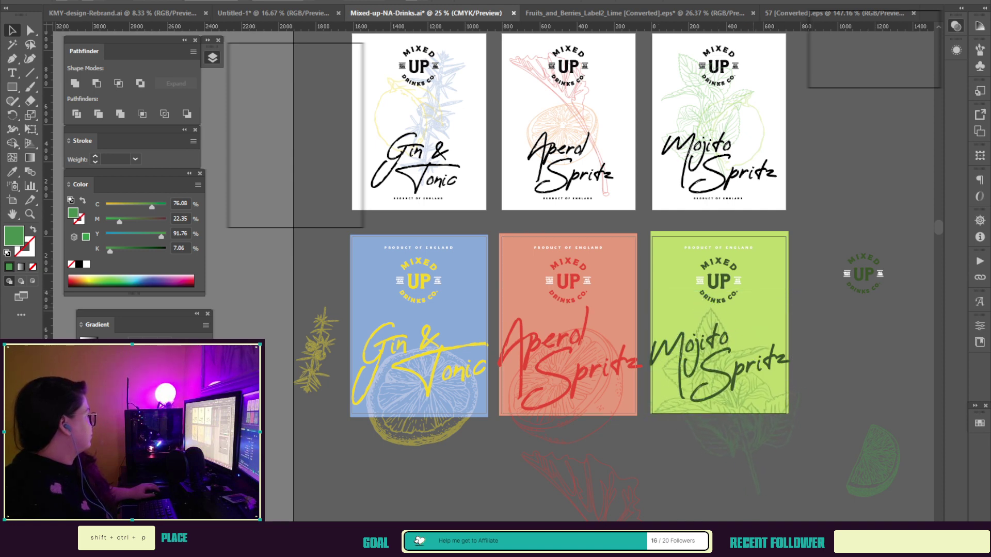
Step: Try a lighter blending effect on the mint sprig, using the Gin & Tonic citrus slice as reference
click(725, 407)
click(423, 407)
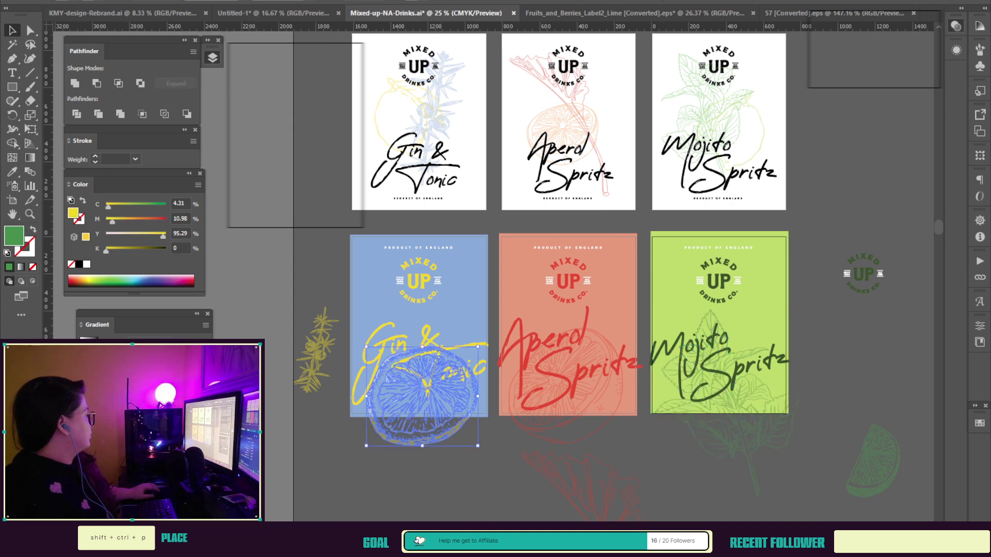
key(ctrl+shift+a)
click(566, 408)
shift+click(724, 408)
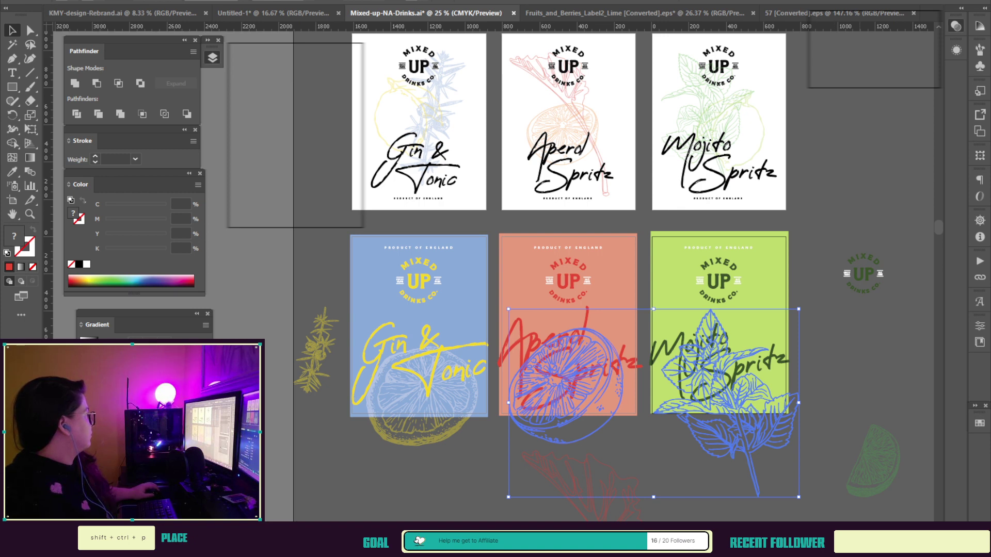
key(ctrl+shift+a)
click(733, 413)
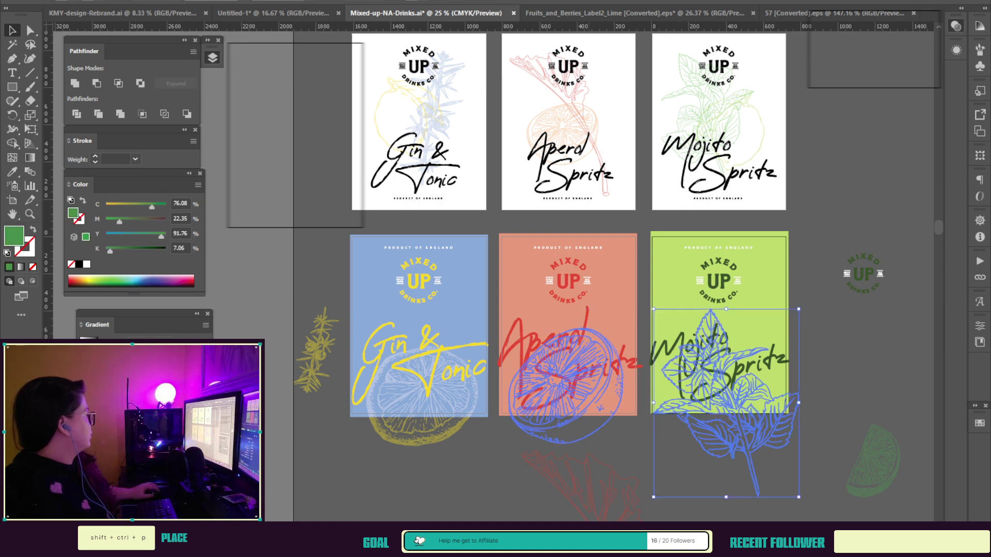
shift+click(567, 387)
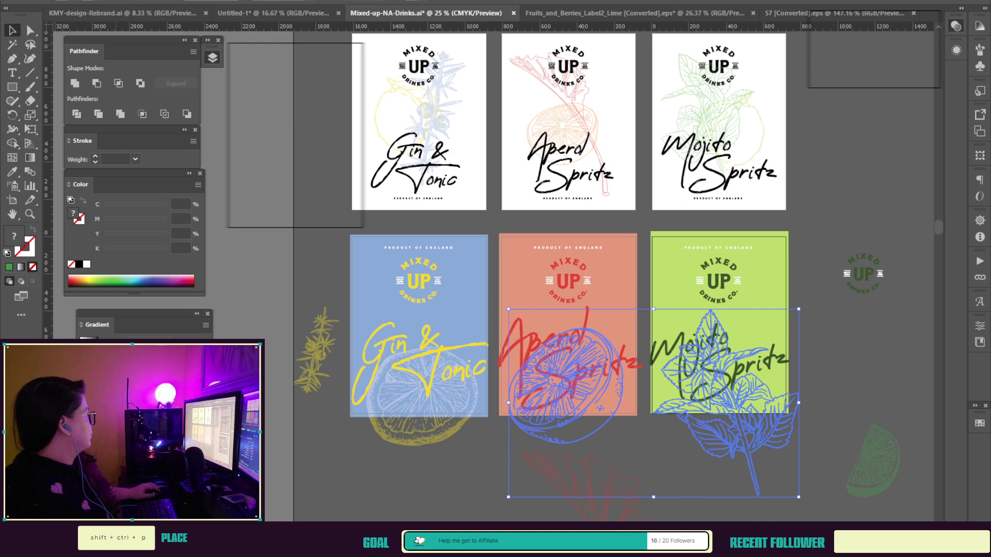
key(ctrl+shift+a)
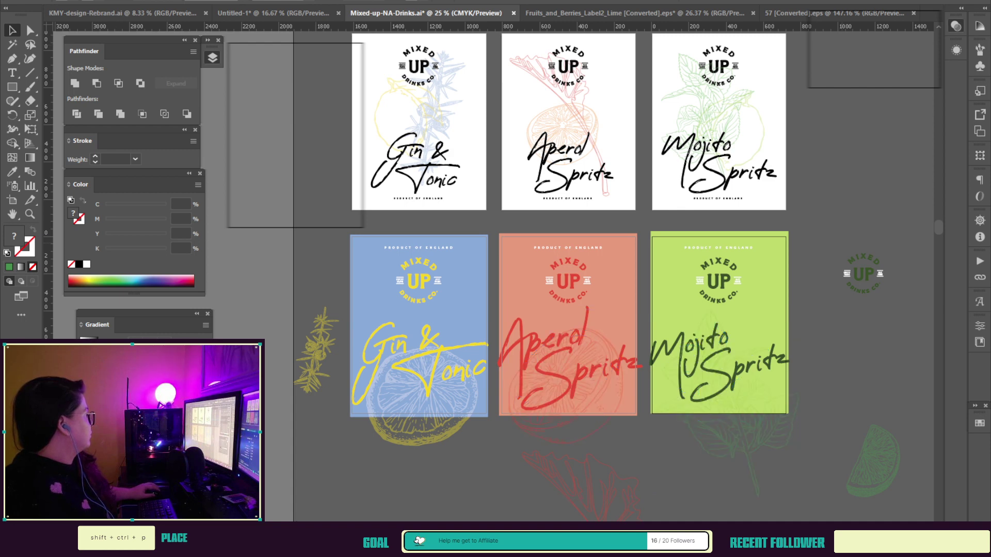
Step: Try the Gin & Tonic slice's lighter blending effect on both the Aperol Spritz orange slice and the mint sprig
click(733, 413)
click(423, 408)
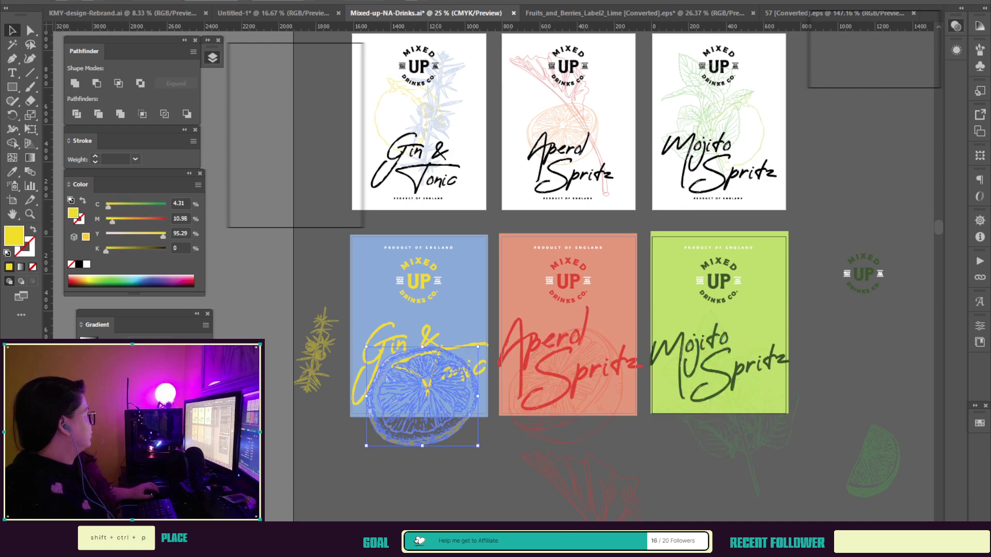
click(567, 397)
shift+click(733, 413)
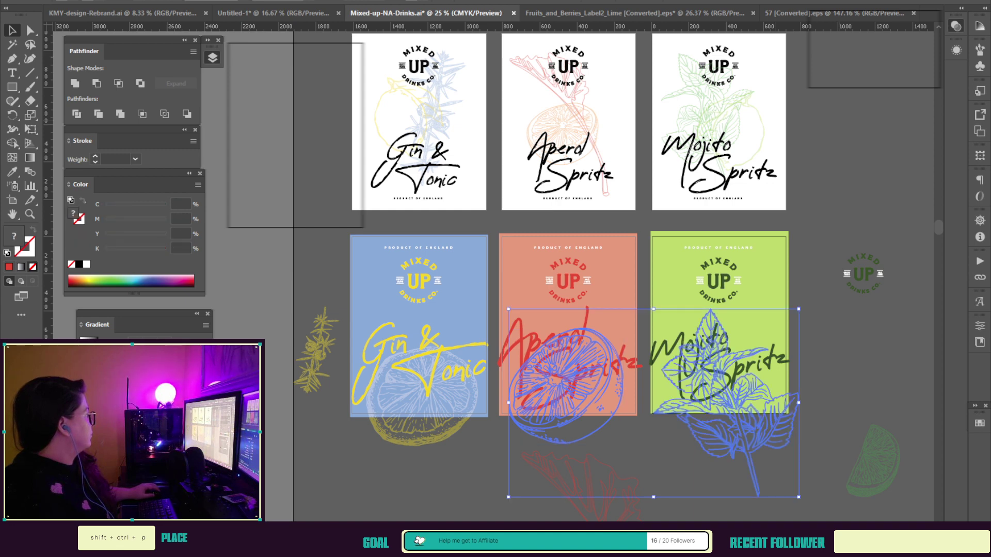
key(ctrl+shift+a)
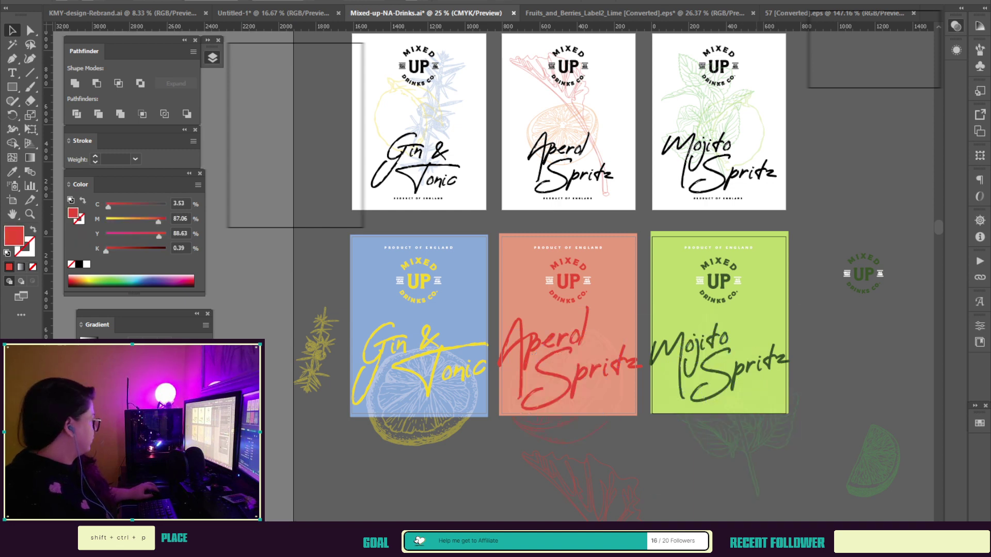
Step: Try a darker blending effect on the illustrations of all three coloured labels
click(739, 433)
click(424, 413)
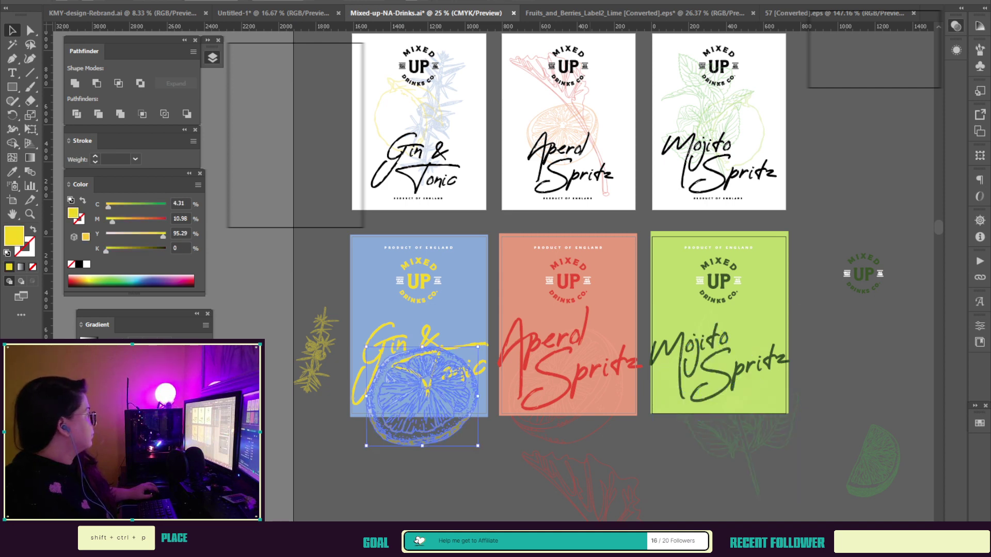
click(562, 423)
shift+click(738, 434)
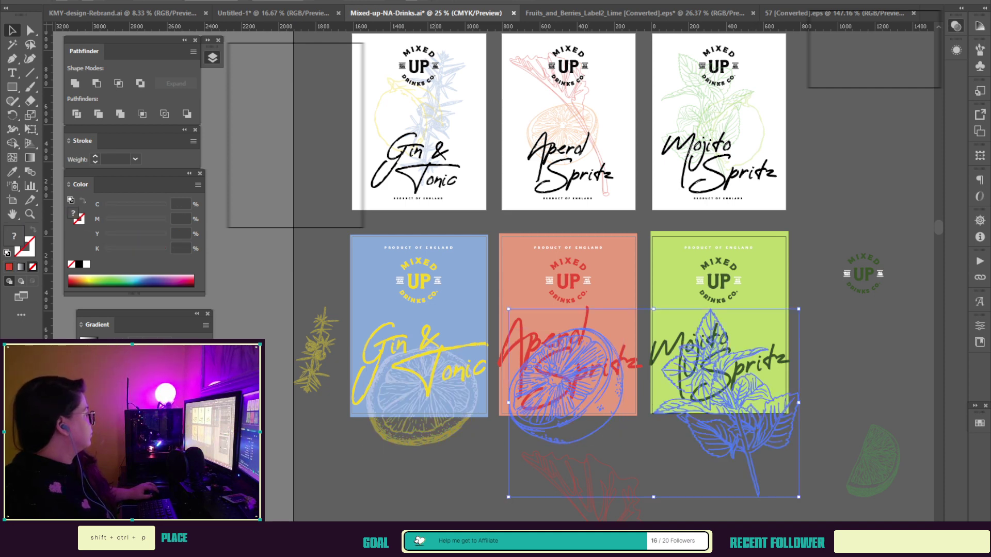
shift+click(390, 378)
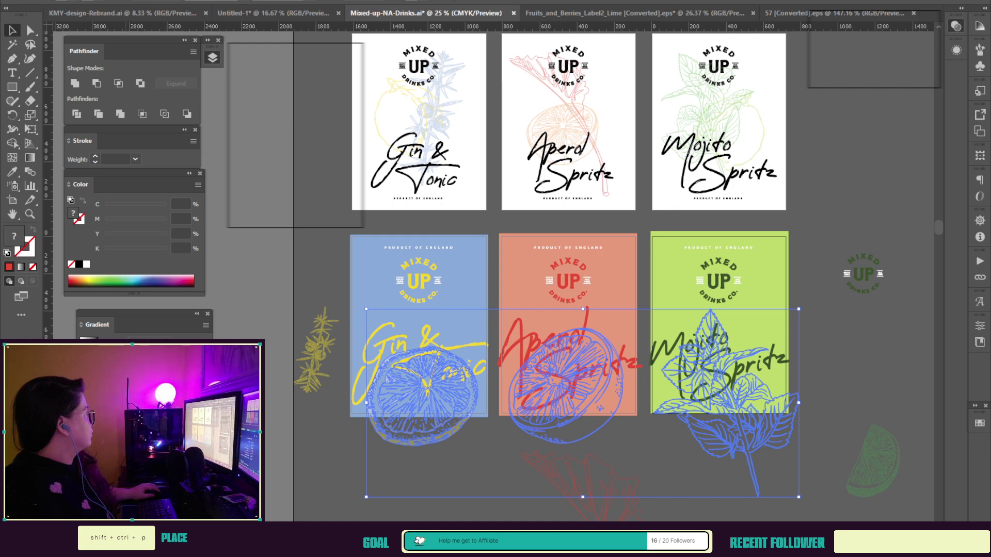
key(ctrl+shift+a)
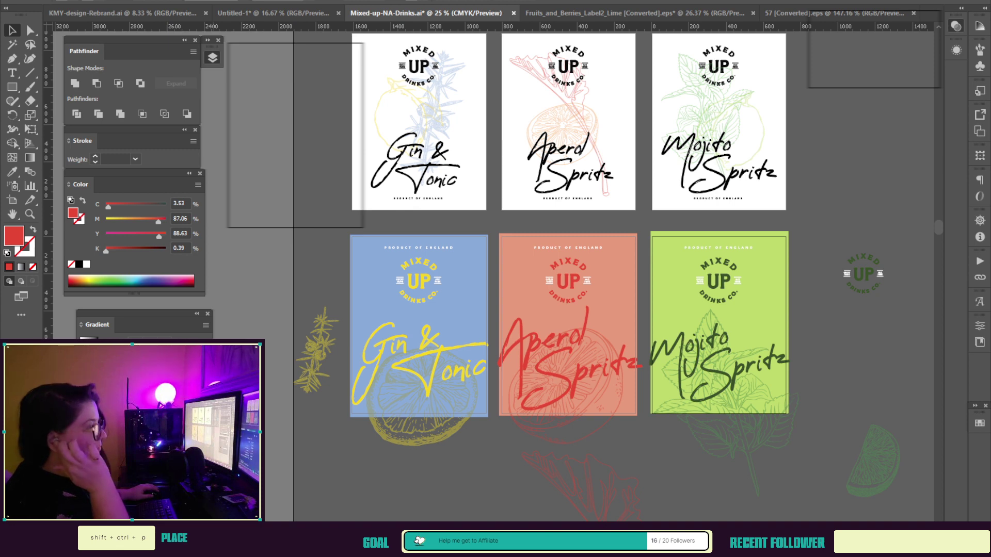
Step: Make the Gin & Tonic citrus slice, the Aperol Spritz orange slice and the mint sprig more opaque
click(423, 417)
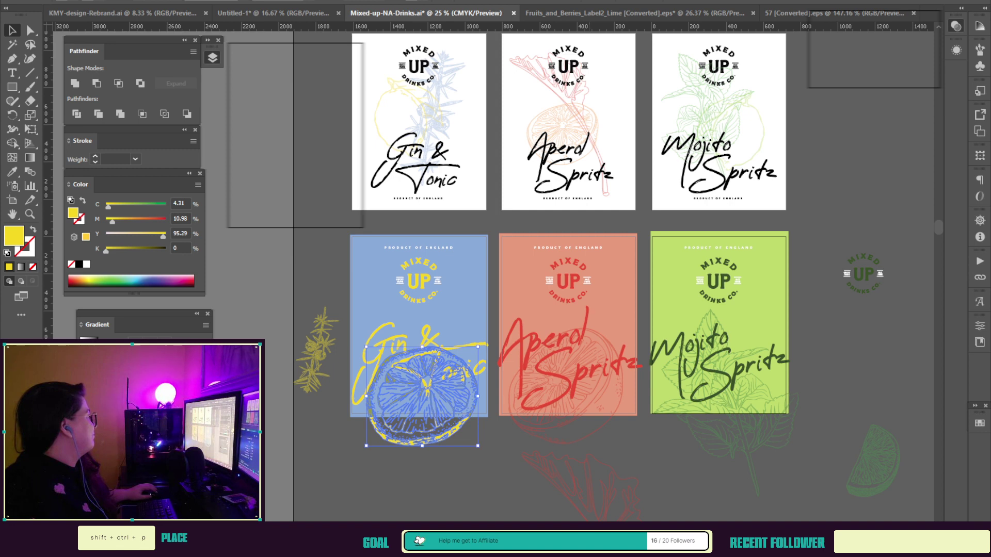
click(563, 424)
shift+click(740, 426)
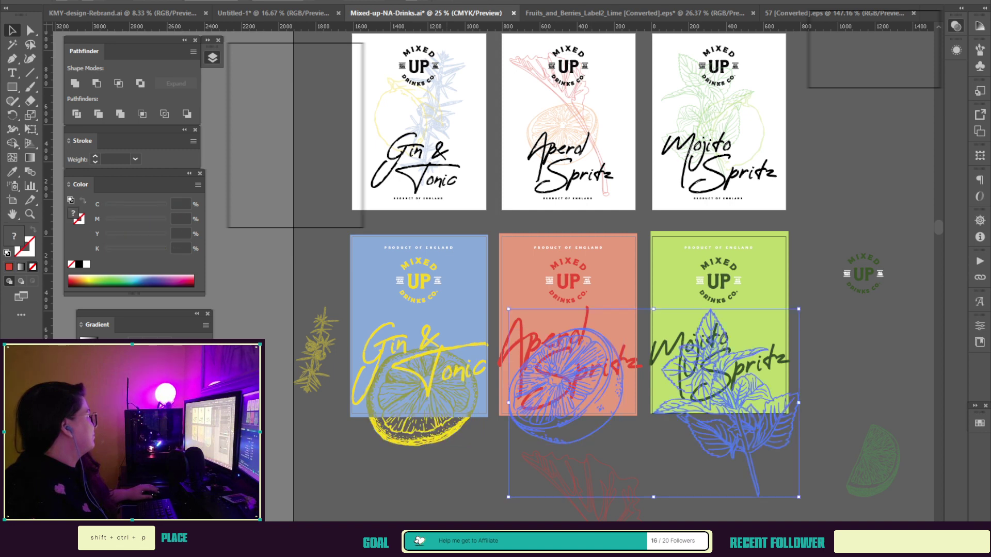
key(ctrl+[)
key(ctrl+shift+a)
Step: Apply a lightening blending effect to the illustrations on all three coloured labels together
click(562, 426)
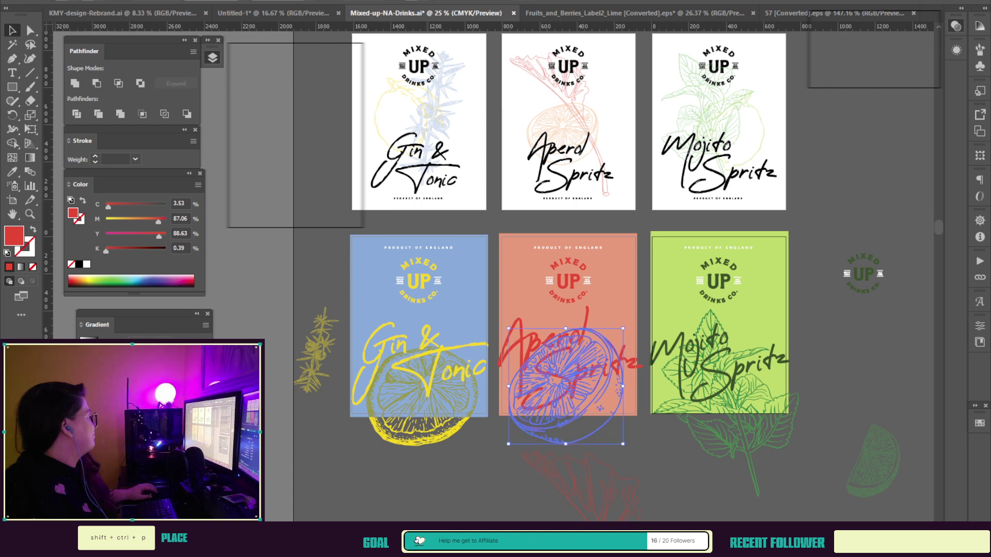
shift+click(421, 432)
shift+click(739, 426)
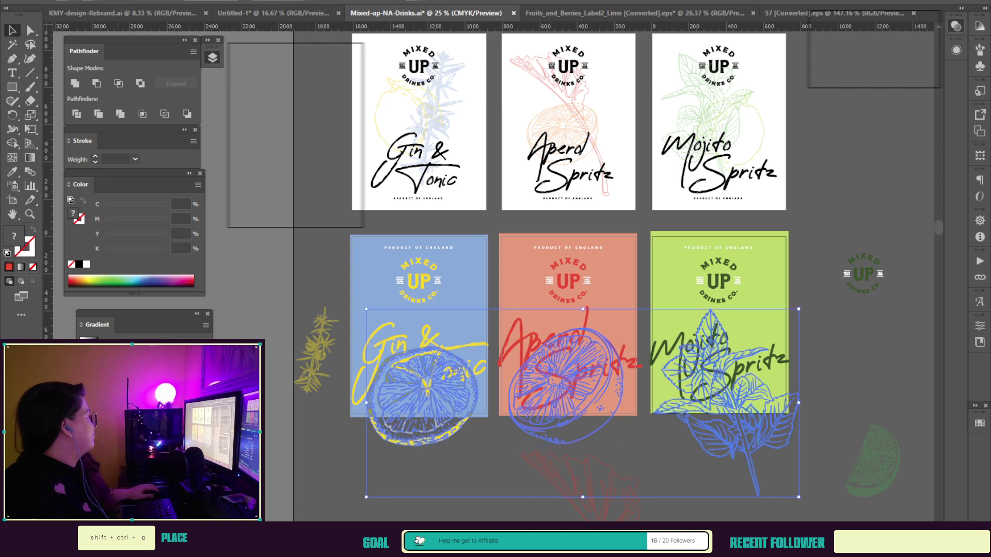
key(ctrl+shift+a)
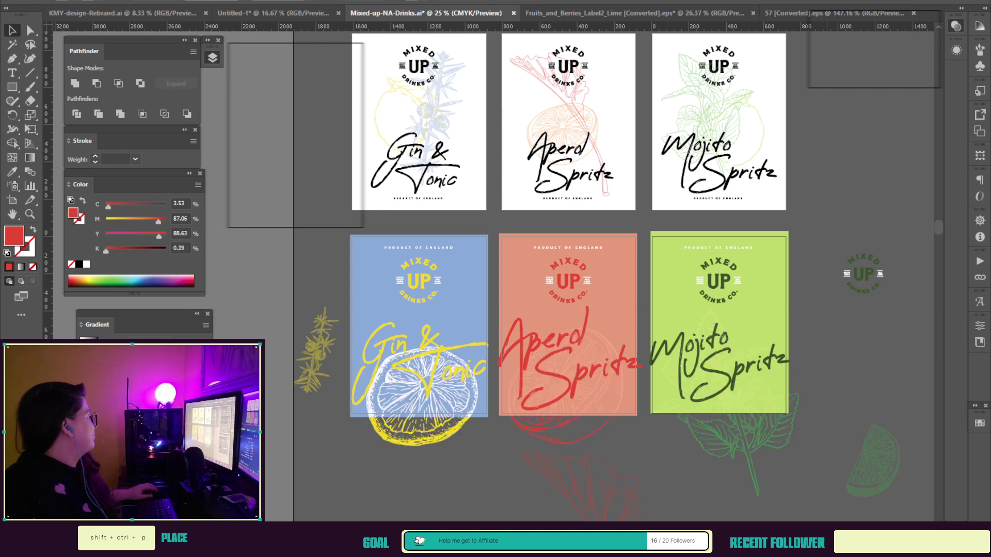
Step: Shrink the yellow citrus slice and centre it across the Gin & Tonic label's bottom edge, below the lettering
drag(421, 427, 351, 327)
drag(352, 293, 421, 325)
drag(477, 378, 458, 361)
mouse_move(421, 328)
mouse_down()
mouse_move(419, 413)
mouse_move(369, 310)
mouse_move(419, 345)
mouse_up()
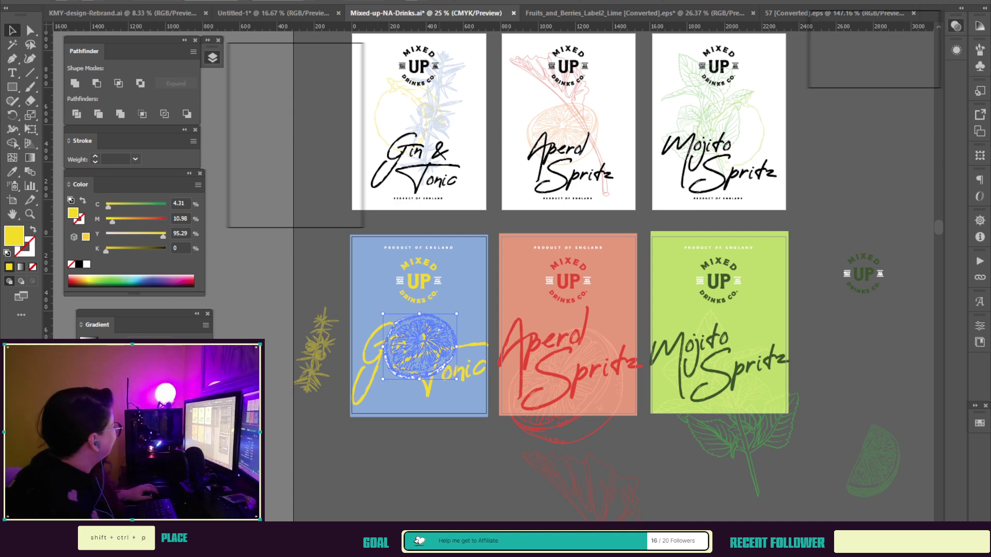
drag(420, 347, 418, 432)
Step: Move the rosemary sprig onto the left edge of the Gin & Tonic label, beside the logo
click(318, 346)
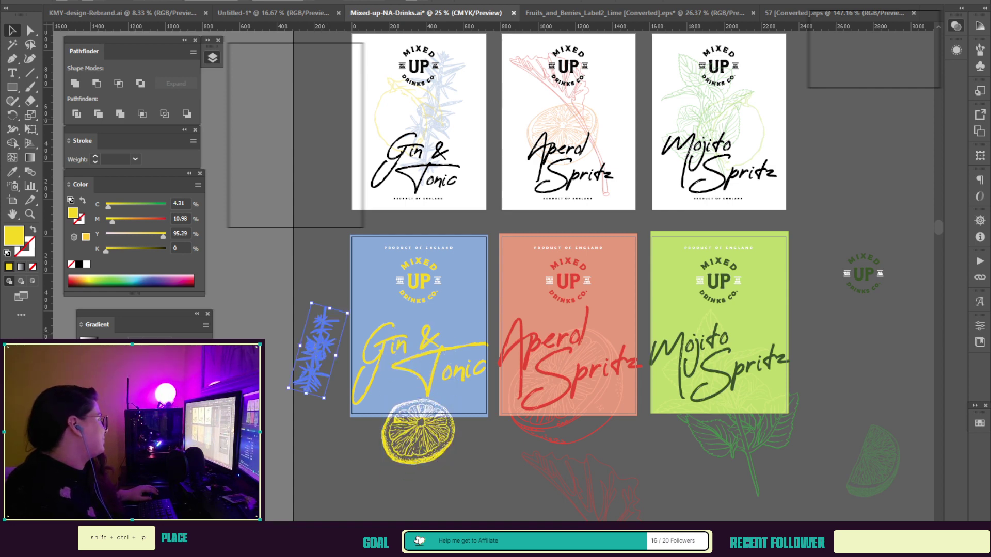
key(i)
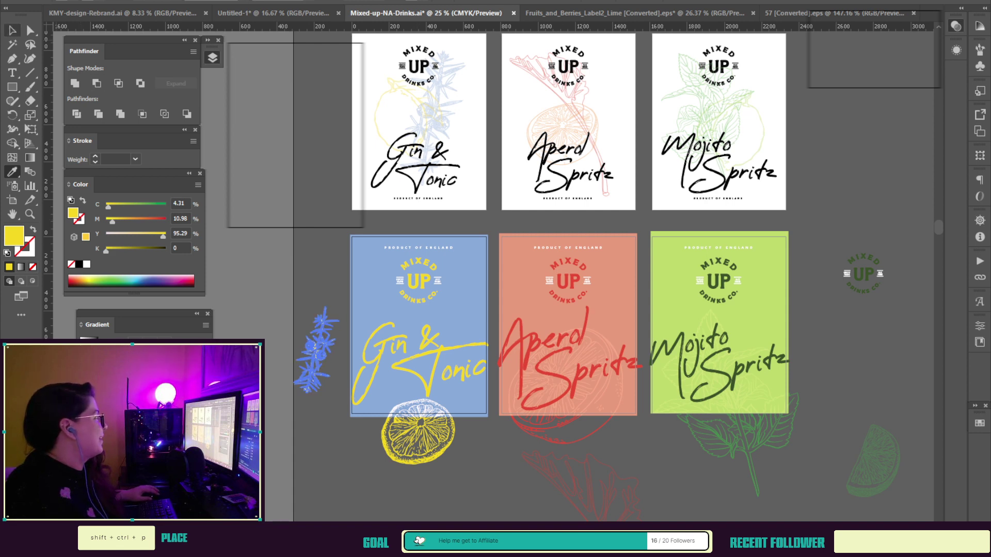
key(v)
drag(319, 350, 360, 296)
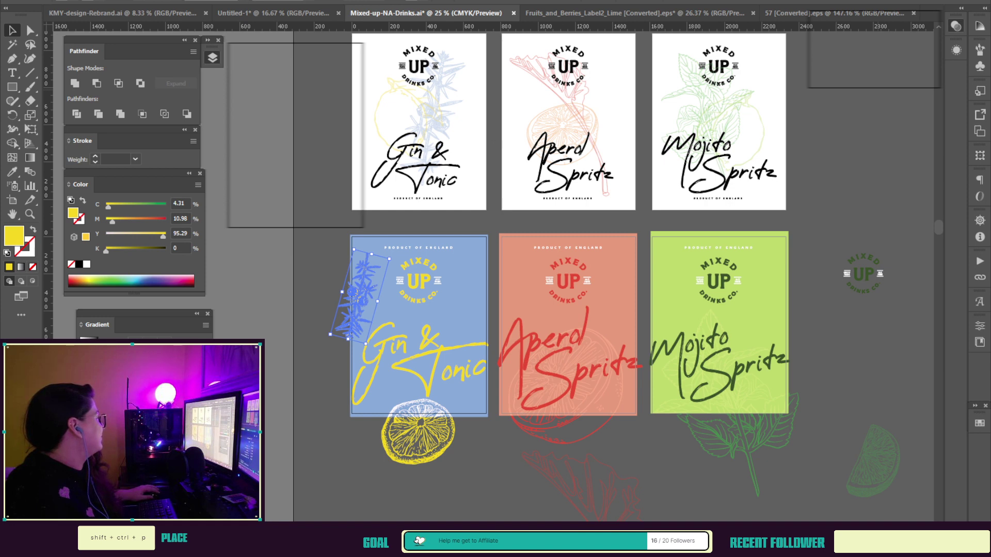
Step: Move the rosemary sprig from the Gin & Tonic label's left edge to its right edge, beside the logo
key(ctrl+z)
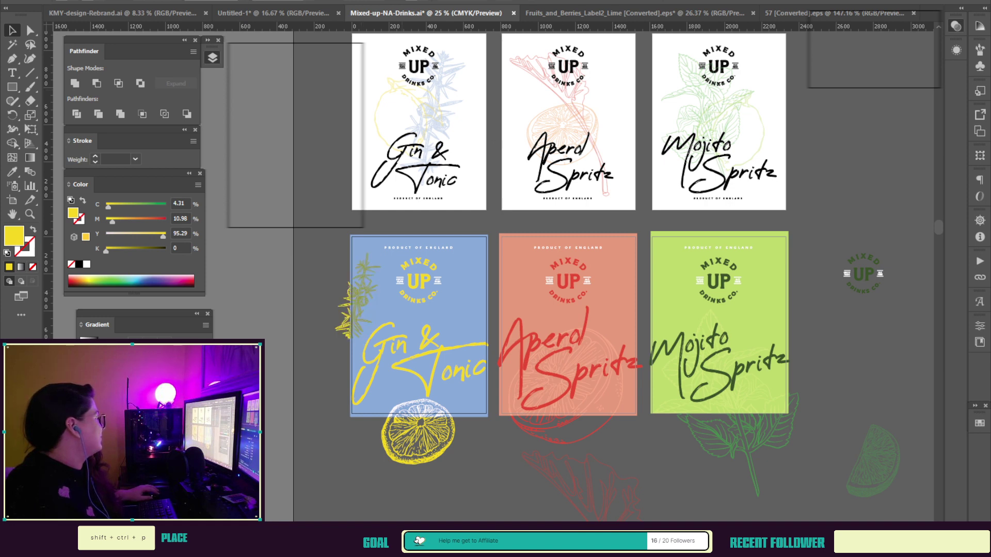
key(ctrl+z)
key(ctrl+shift+z)
key(ctrl+shift+z)
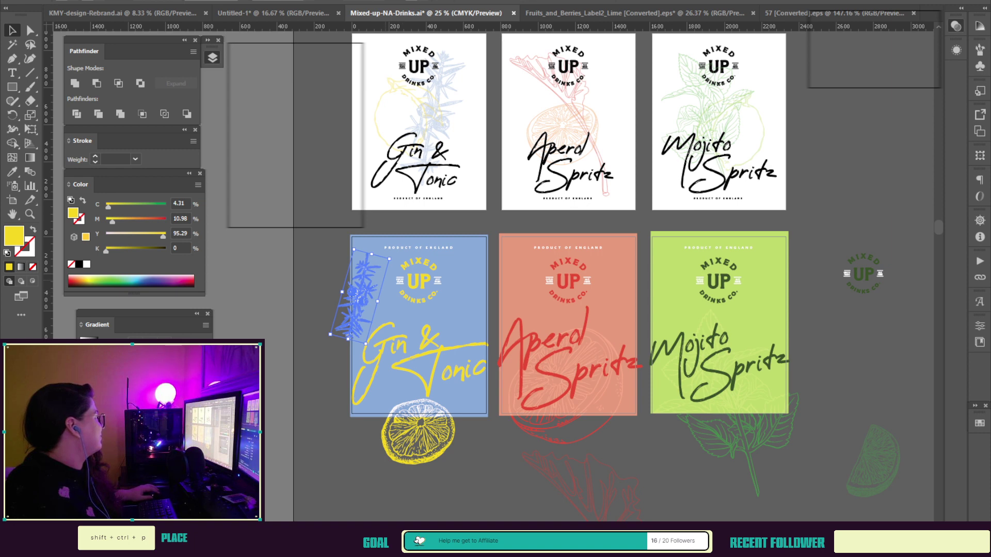
key(ctrl+shift+a)
drag(360, 296, 469, 300)
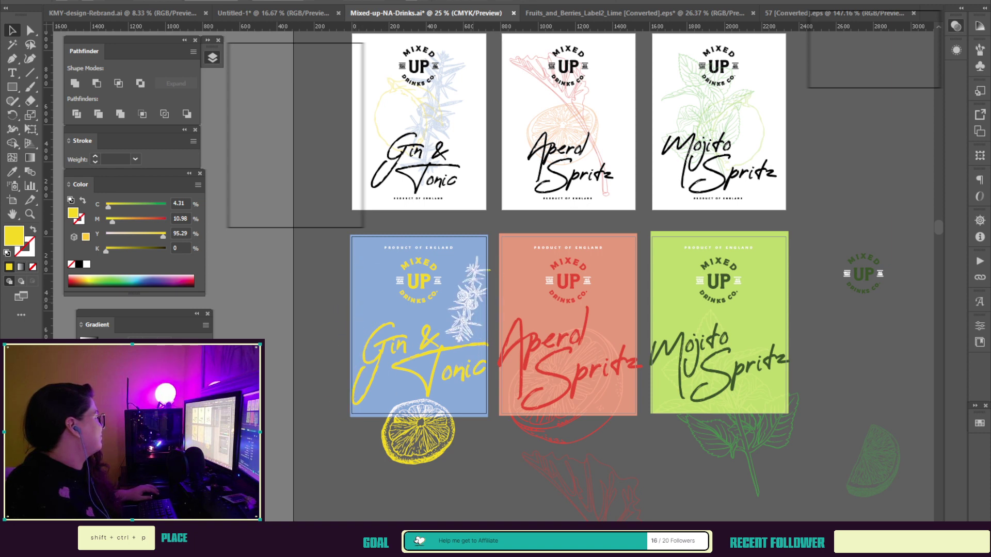
Step: Nudge the rosemary sprig up within the Gin & Tonic label and move the citrus slice up behind the lower lettering
key(ctrl+shift+z)
key(ctrl+shift+z)
key(ctrl+shift+z)
key(ctrl+shift+z)
key(ctrl+shift+z)
key(ctrl+shift+z)
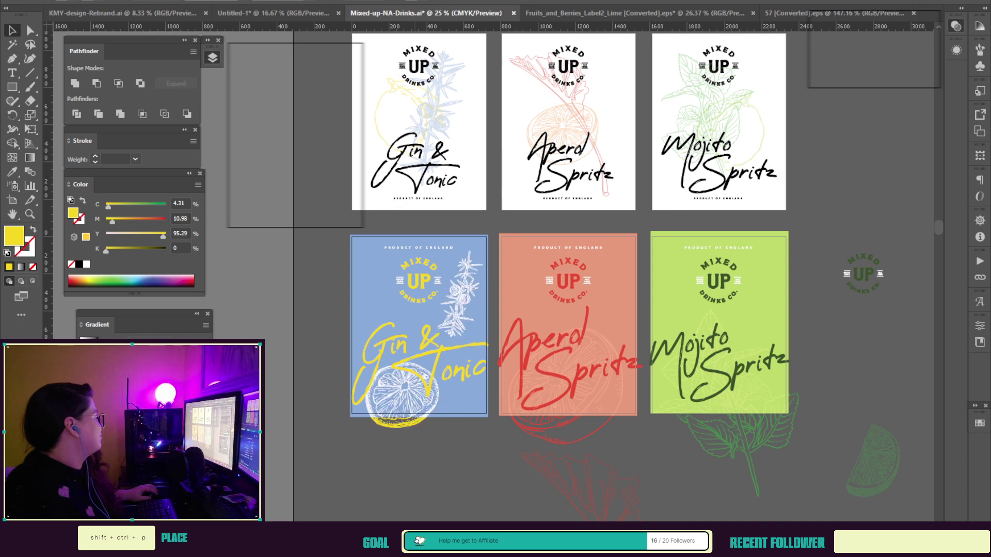
Step: Move the citrus slice to the Gin & Tonic label's left edge beside the logo and shrink it to about half its size
key(ctrl+shift+z)
key(ctrl+shift+z)
key(ctrl+shift+z)
key(ctrl+shift+z)
key(ctrl+shift+z)
key(ctrl+shift+z)
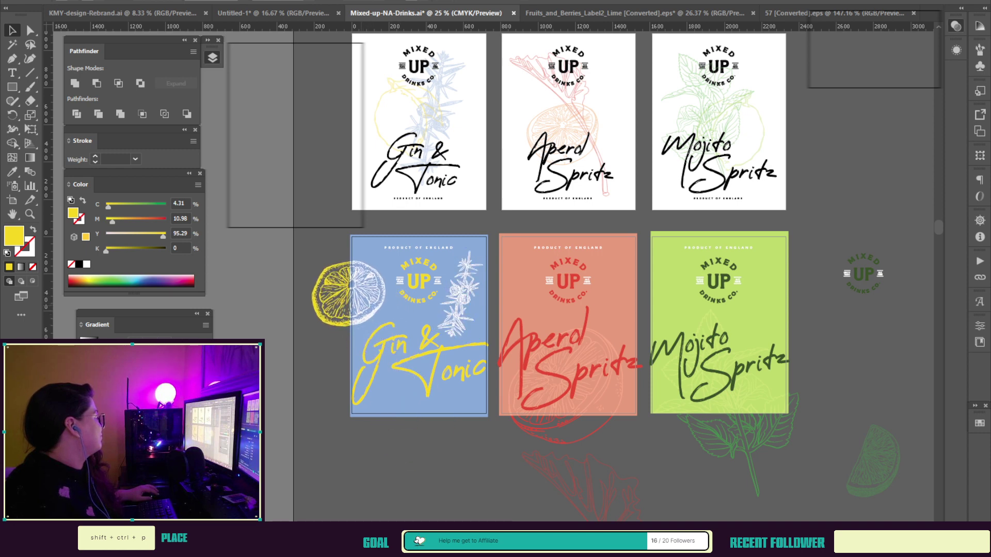
key(ctrl+shift+z)
key(ctrl+shift+z)
key(ctrl+shift+z)
key(ctrl+shift+z)
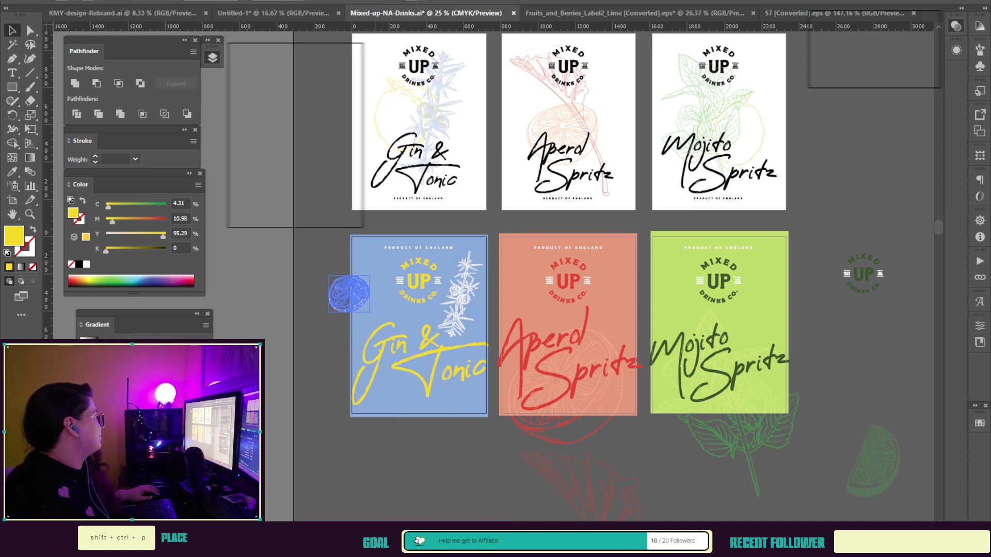
Step: Place the small citrus slice inside the Gin & Tonic label's lower-left area, beneath the lettering
key(ctrl+shift+z)
key(ctrl+shift+z)
key(ctrl+shift+z)
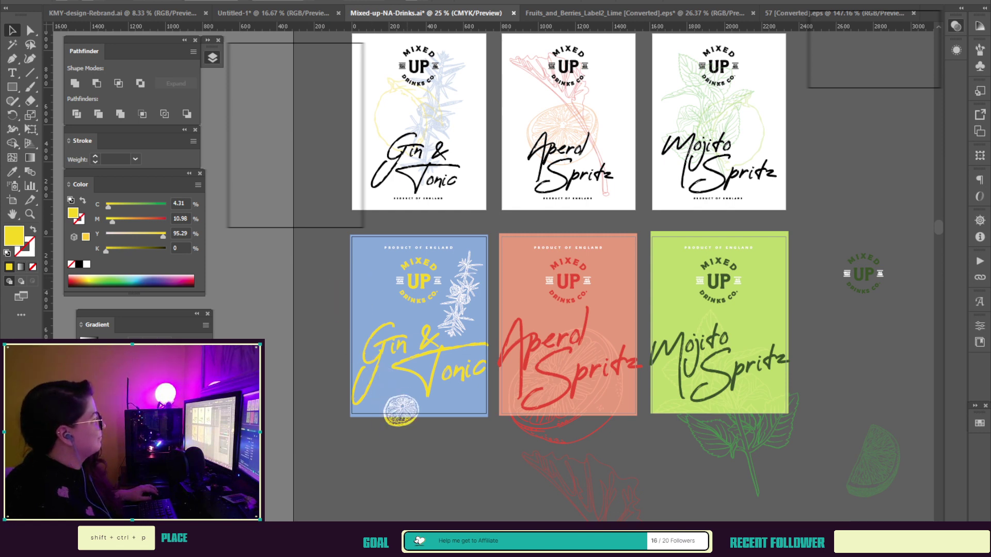
key(ctrl+shift+z)
key(ctrl+shift+z)
key(ctrl+shift+z)
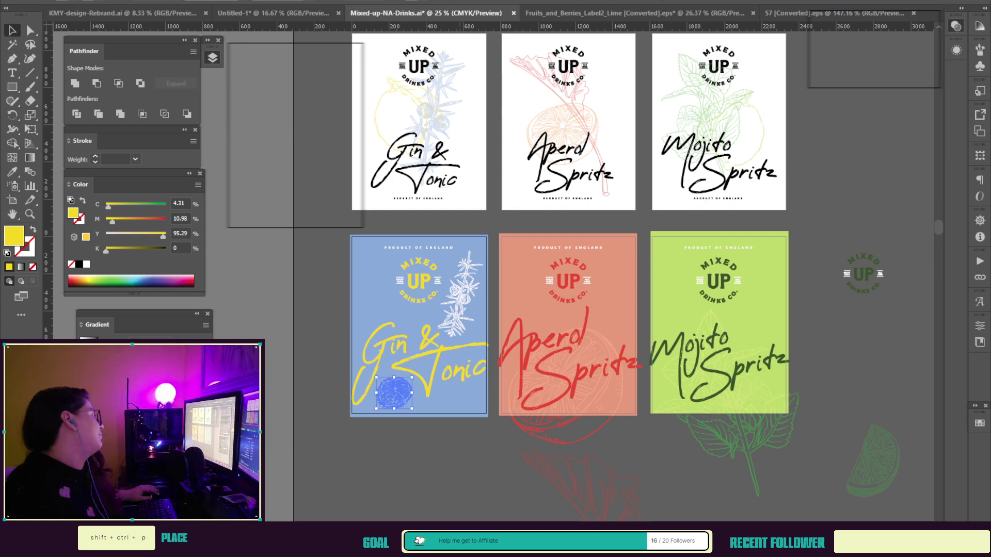
Step: Adjust the rosemary sprig's tilt and raise it slightly beside the Gin & Tonic logo
key(ctrl+shift+z)
key(ctrl+shift+z)
key(ctrl+shift+z)
key(ctrl+shift+z)
key(ctrl+shift+z)
key(ctrl+shift+z)
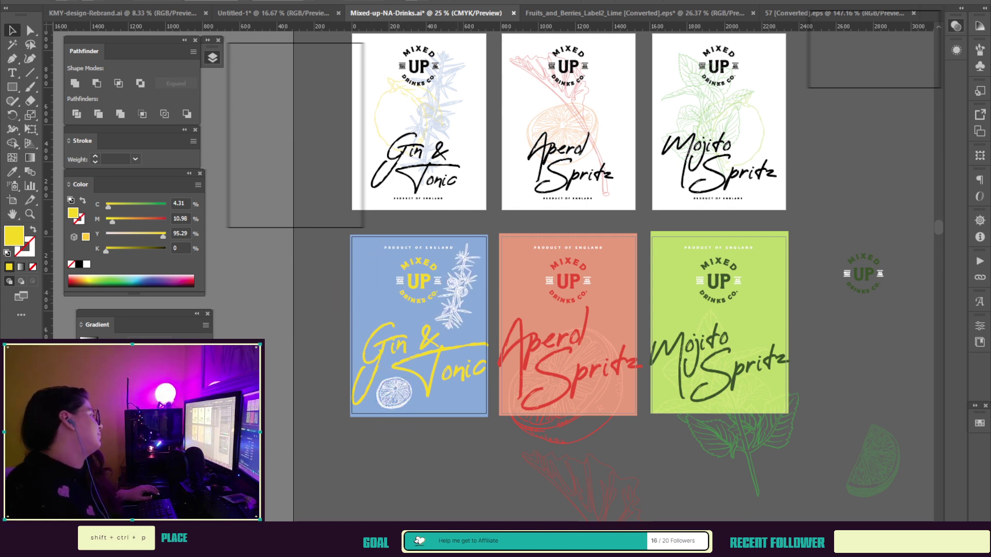
key(ctrl+shift+z)
key(ctrl+shift+z)
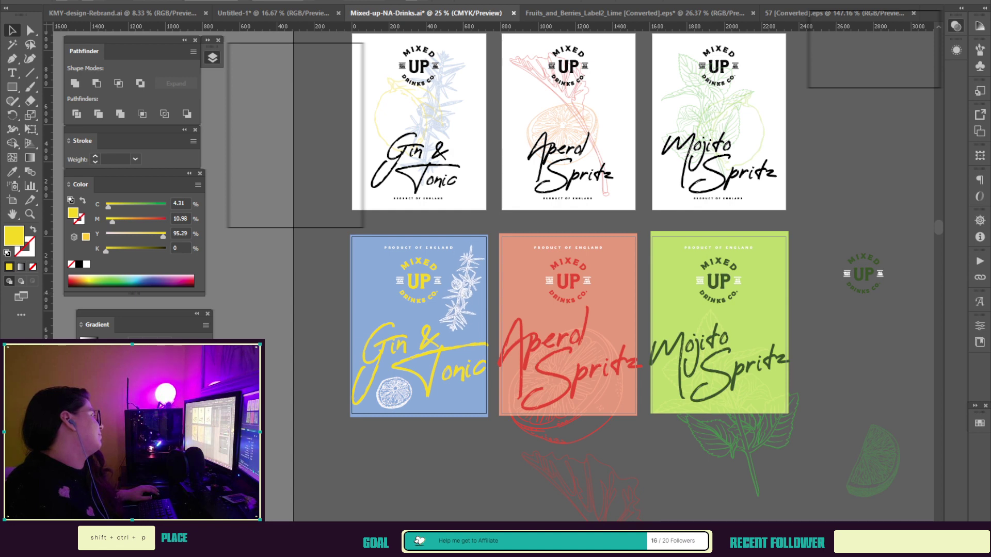
Step: Shift the Mixed Up logo left on the Gin & Tonic label, away from the rosemary sprig
key(ctrl+shift+z)
key(ctrl+shift+z)
key(ctrl+shift+z)
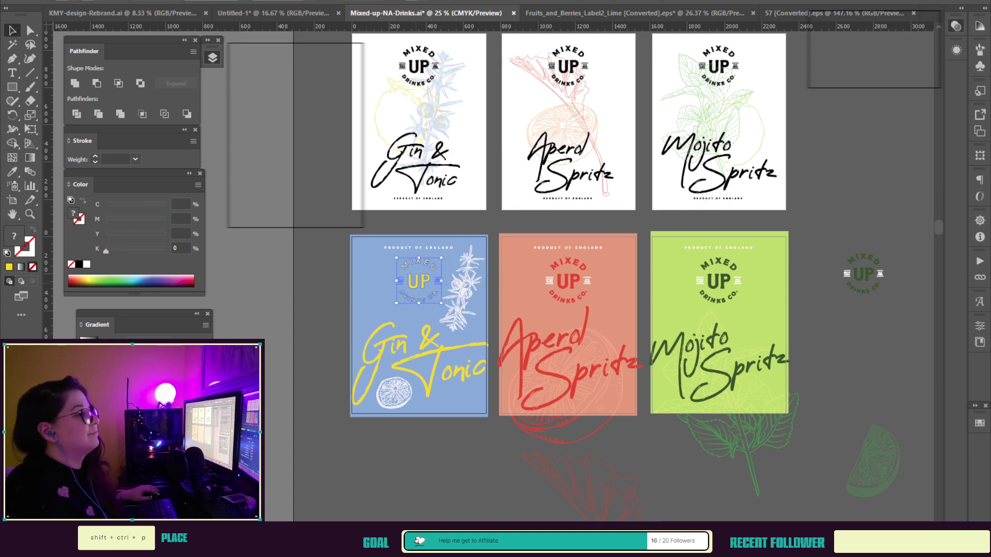
key(ctrl+shift+z)
key(ctrl+shift+z)
key(ctrl+shift+z)
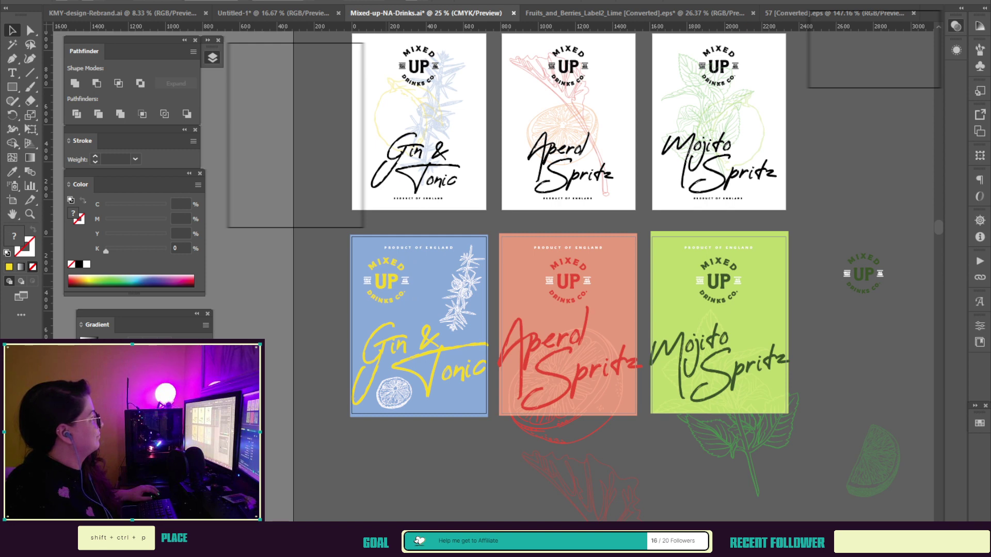
key(ctrl+shift+z)
key(ctrl+shift+z)
key(ctrl+shift+z)
key(ctrl+shift+z)
key(ctrl+shift+z)
key(ctrl+shift+z)
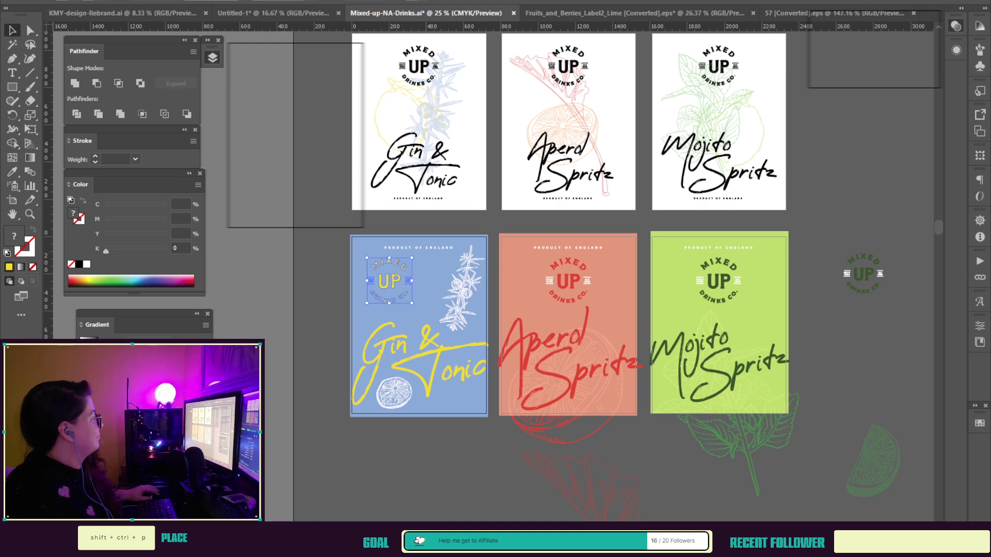
Step: Try the PRODUCT OF ENGLAND line above the shifted Gin & Tonic logo, and move it back towards the label's centre
key(ctrl+shift+z)
key(ctrl+shift+z)
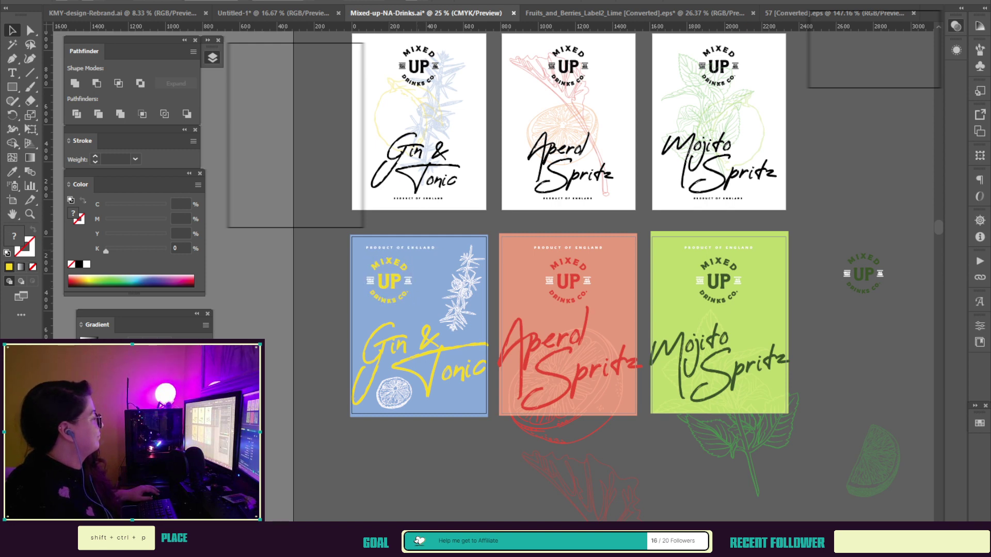
key(ctrl+shift+z)
key(ctrl+shift+z)
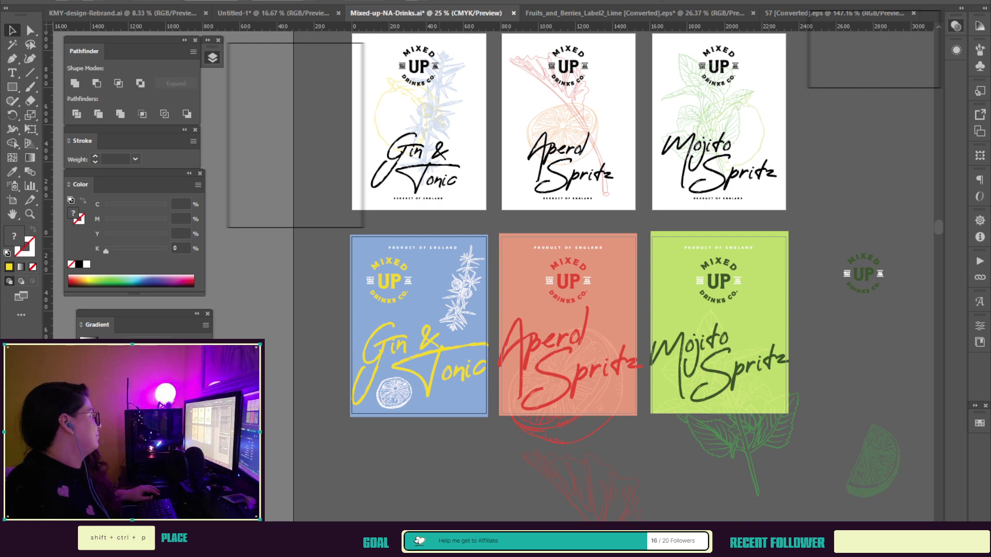
Step: Step through the edit history until the rosemary, citrus and mint illustrations lie off the three coloured labels, leaving plain label artwork
key(ctrl+shift+z)
key(ctrl+shift+z)
key(ctrl+shift+z)
key(ctrl+shift+z)
key(ctrl+shift+z)
key(ctrl+shift+z)
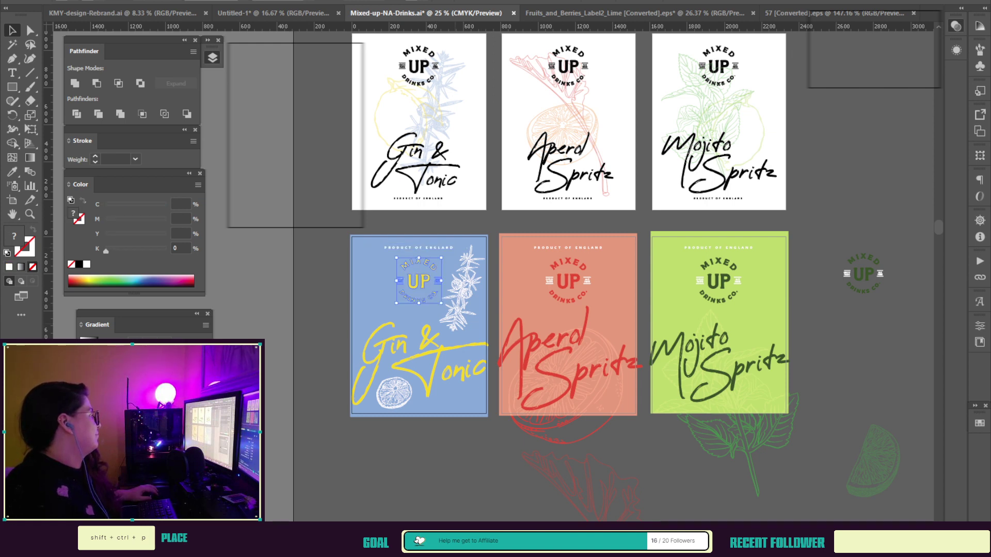
key(ctrl+shift+z)
key(ctrl+shift+z)
key(ctrl+shift+z)
key(ctrl+shift+z)
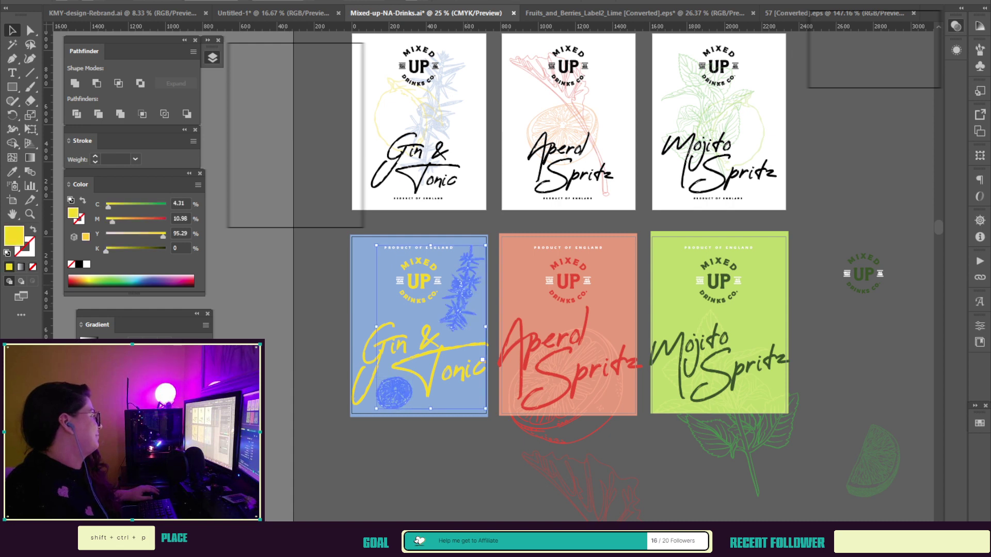
key(ctrl+shift+z)
key(ctrl+shift+z)
key(ctrl+shift+z)
key(ctrl+shift+z)
key(ctrl+shift+z)
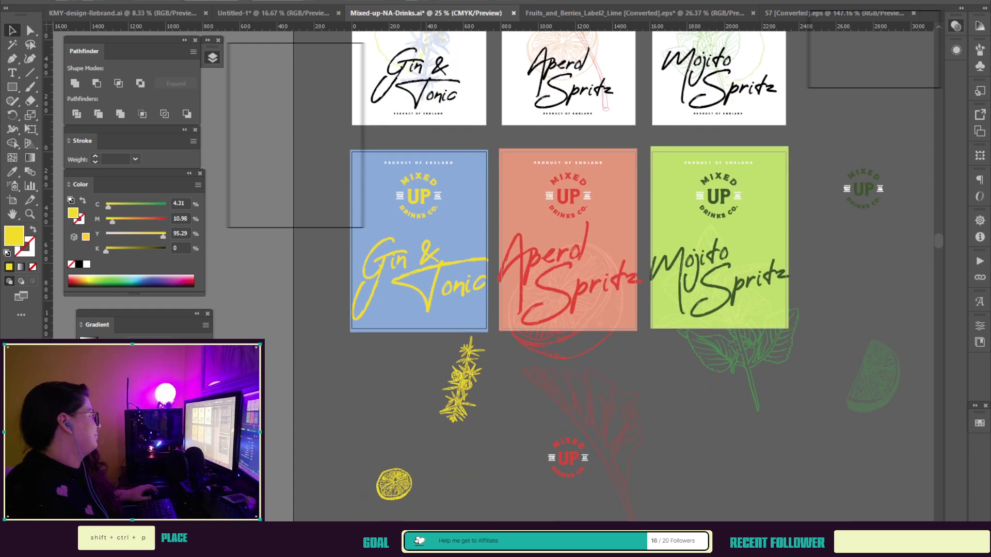
key(ctrl+shift+z)
key(ctrl+shift+z)
key(ctrl+shift+z)
key(ctrl+shift+z)
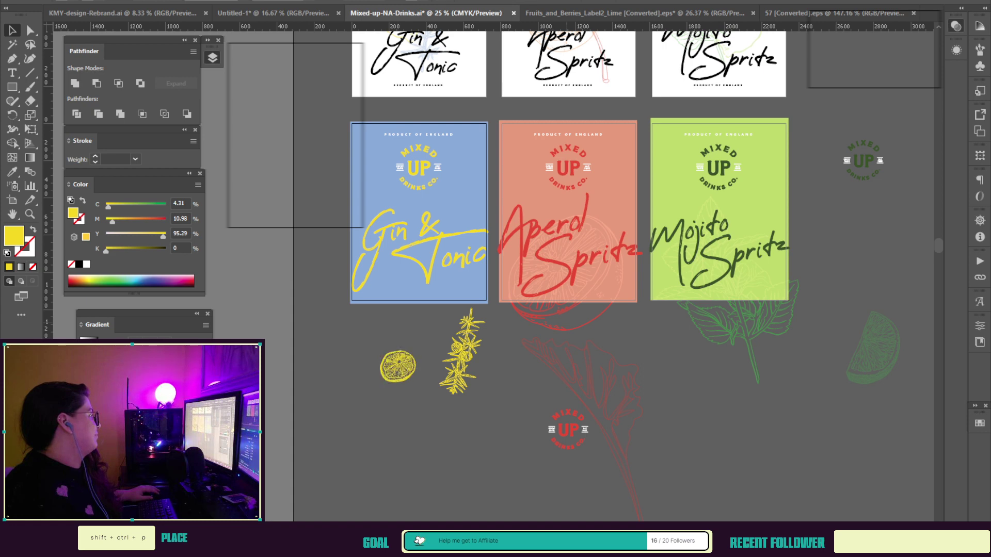
key(ctrl+shift+z)
key(ctrl+shift+z)
key(ctrl+shift+z)
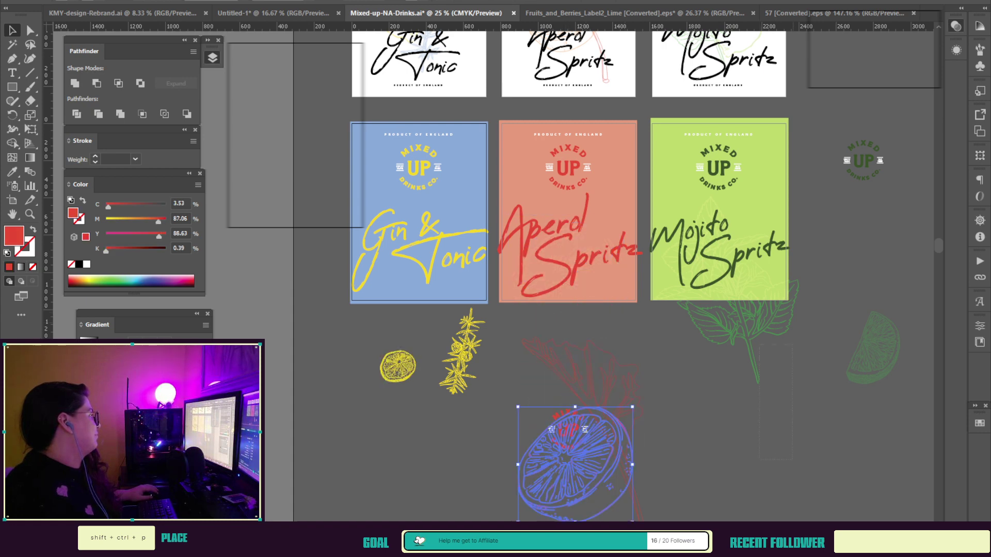
key(ctrl+shift+z)
key(ctrl+shift+z)
key(ctrl+shift+z)
key(ctrl+shift+z)
key(ctrl+shift+z)
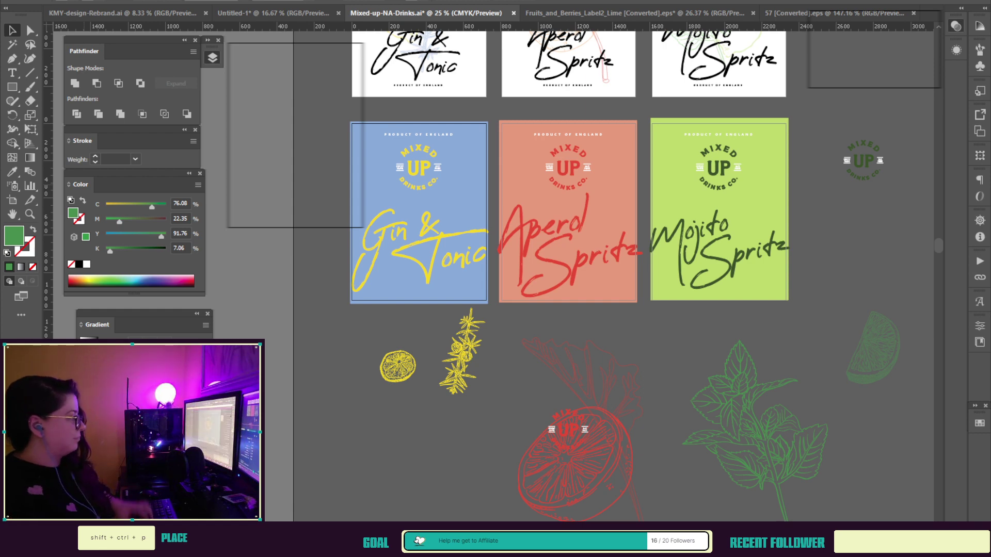
Step: Make the coloured Aperol Spritz and Mojito Spritz label artboards active, one after the other
click(568, 212)
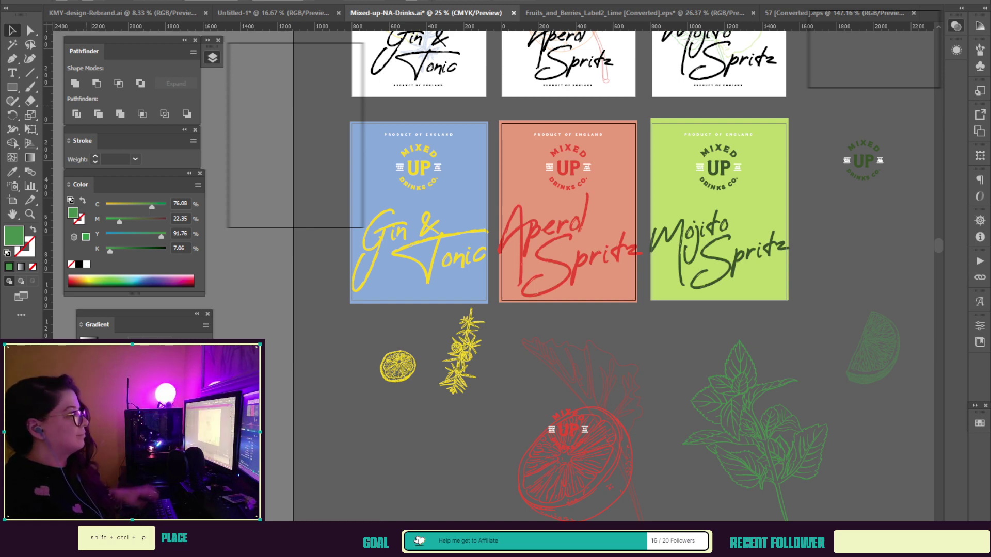
click(720, 211)
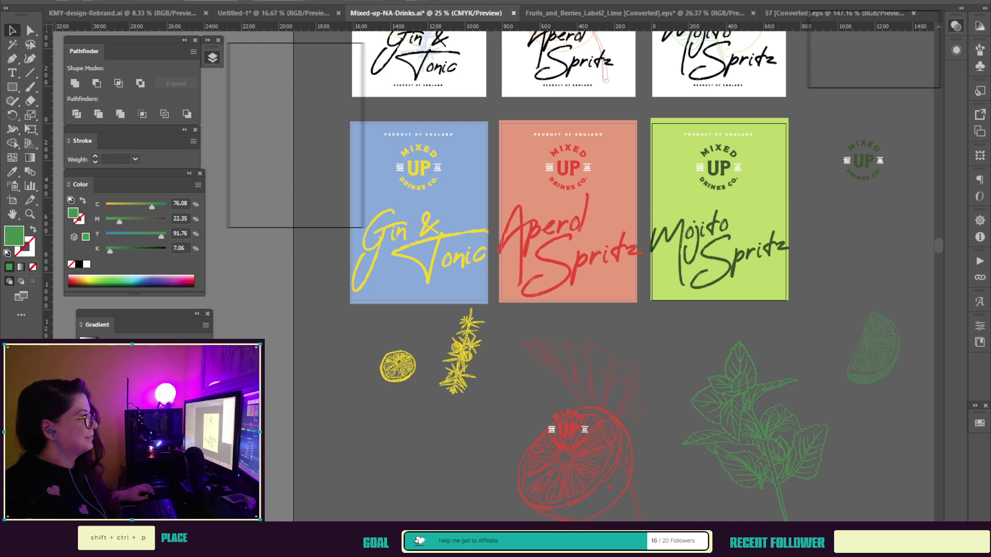
Step: Switch to Photoshop, place the Tonic label image in the first can's smart object, then save and close that document
key(alt+Tab)
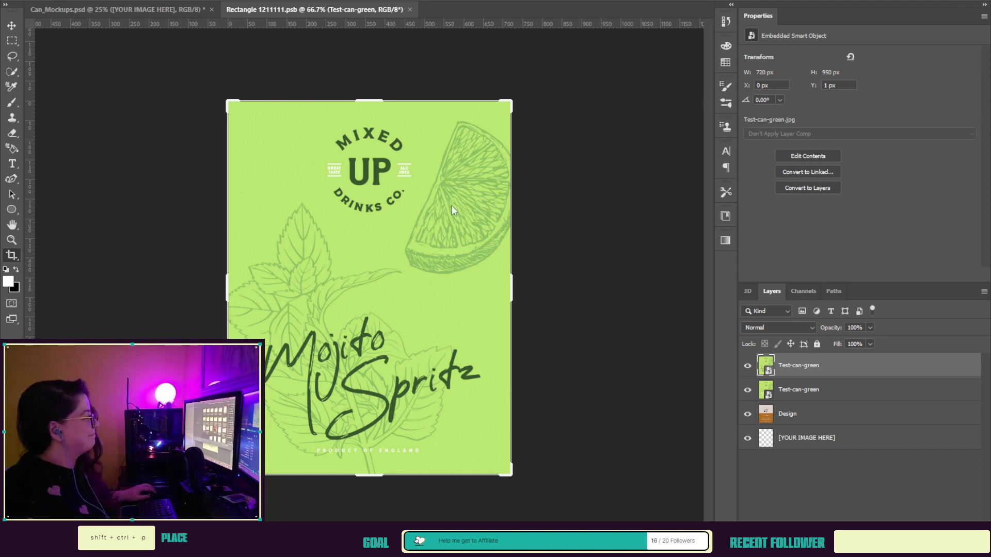
click(639, 402)
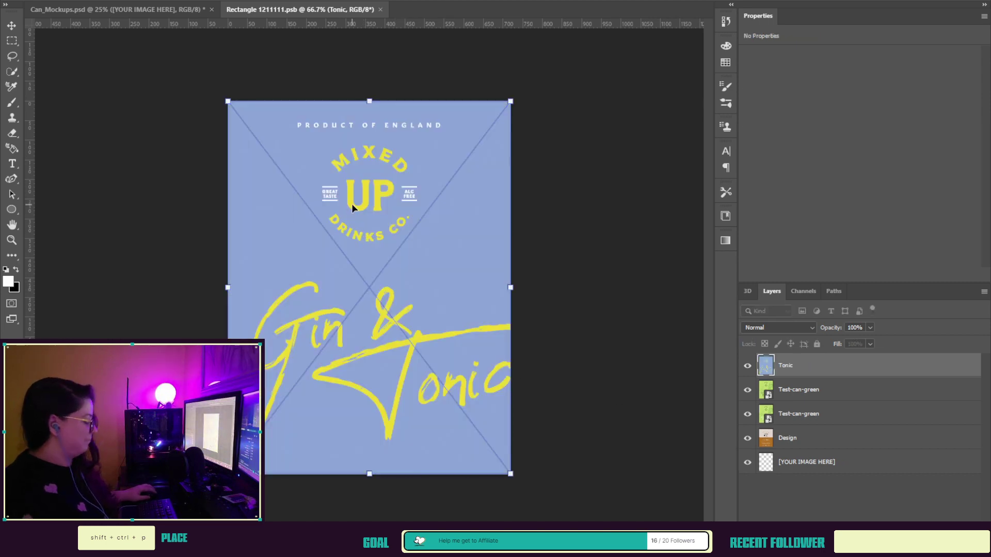
key(Return)
key(c)
key(ctrl+s)
click(418, 10)
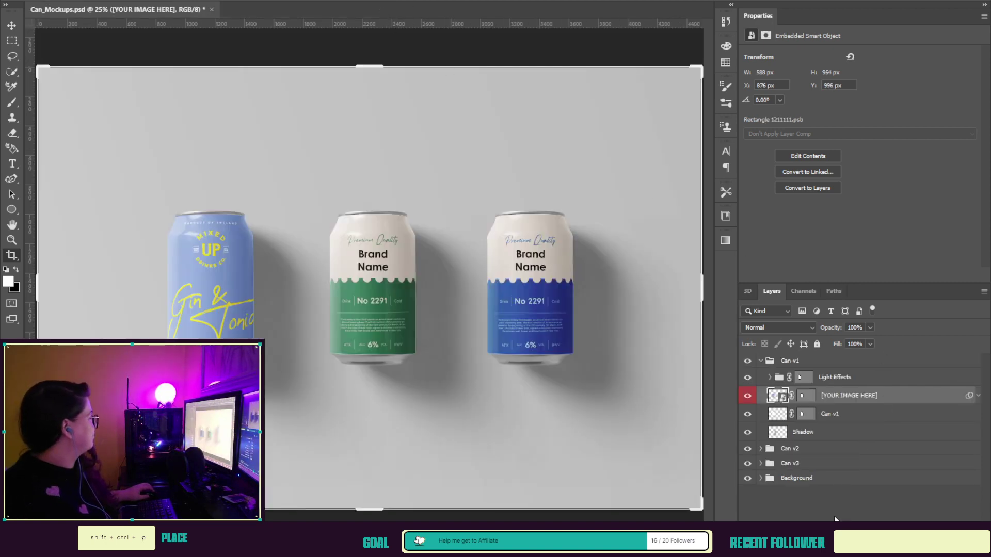
Step: Open the smart object of the Can v2 group, place the Aperol label image in it and return to the can mockup
click(757, 453)
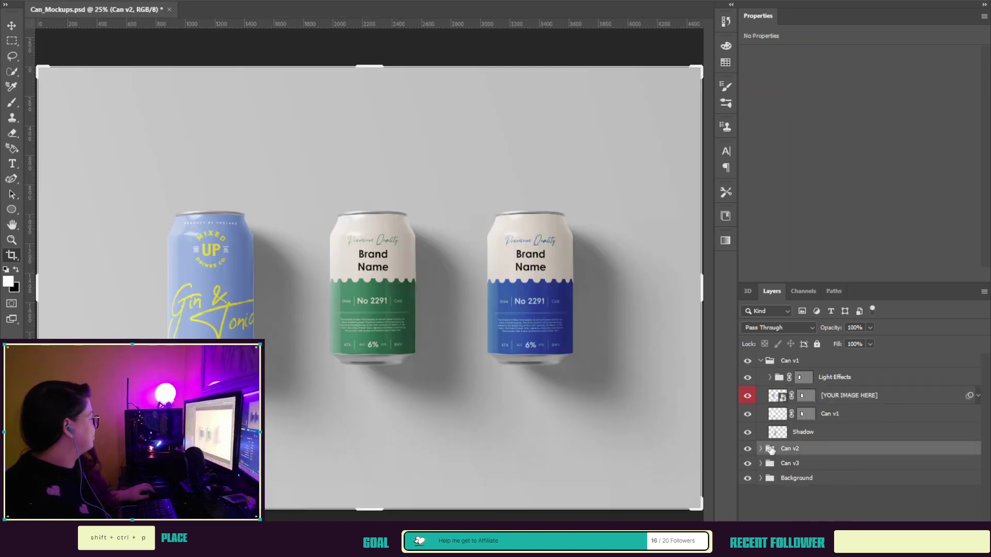
click(760, 449)
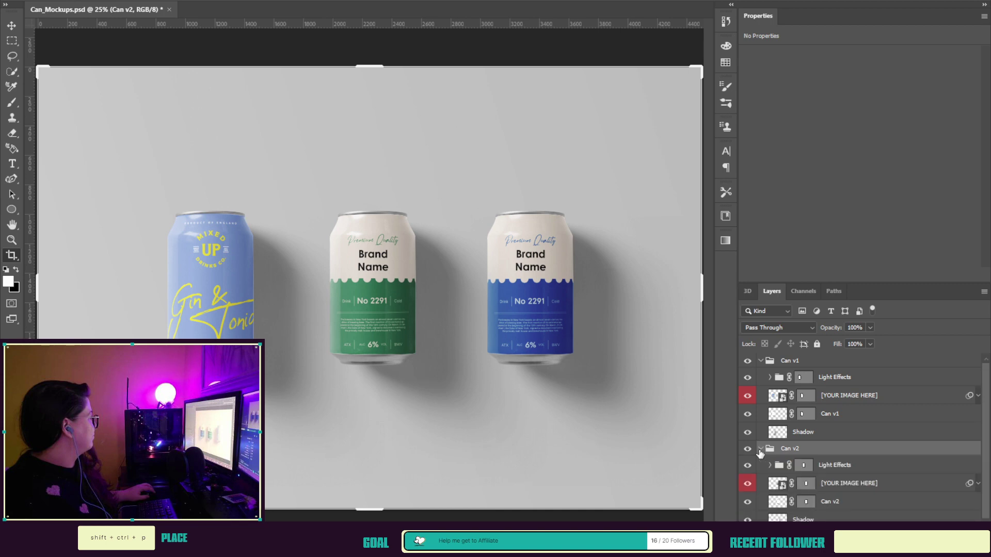
double_click(779, 484)
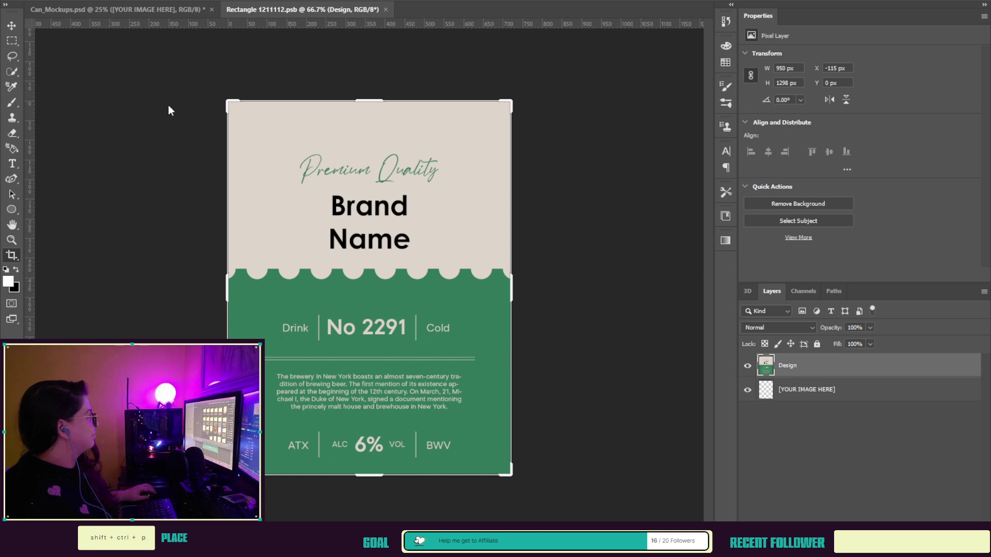
click(649, 401)
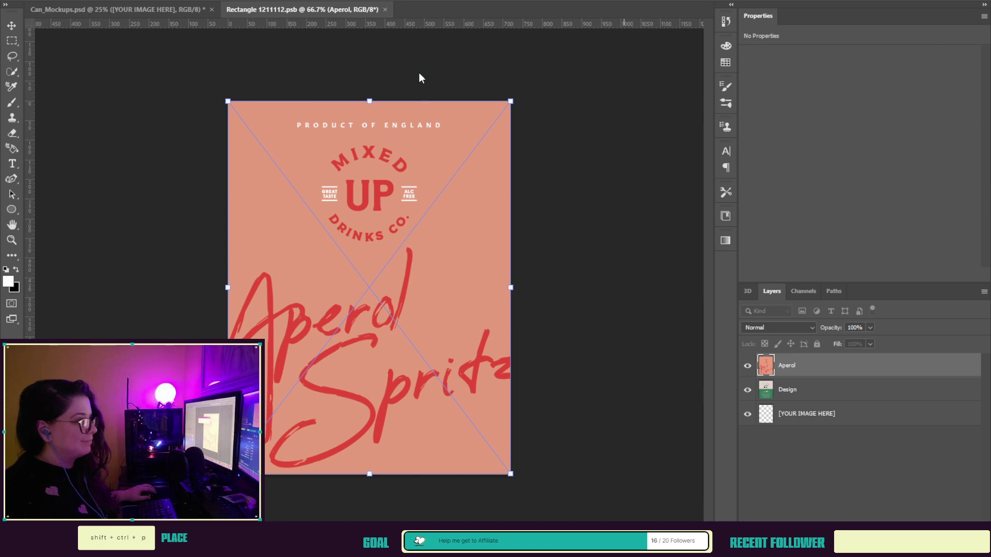
key(c)
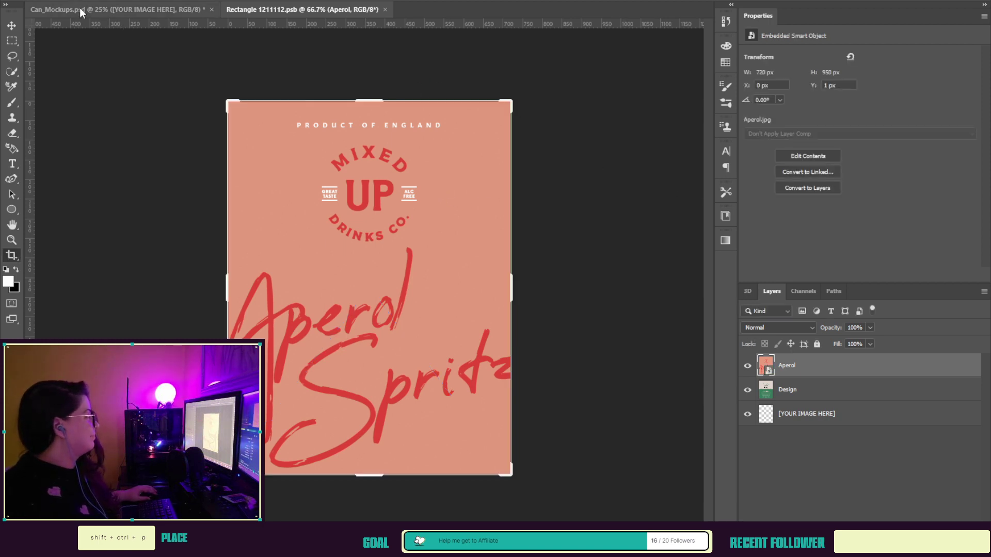
click(80, 11)
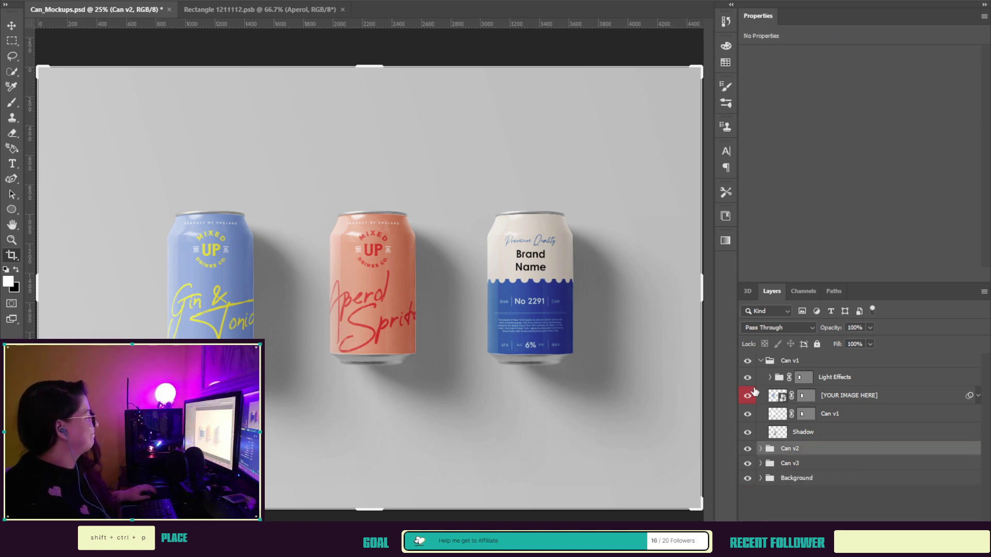
Step: Collapse the Can v1 and Can v2 groups, then place the Mojito label image in the Can v3 smart object and close it
click(760, 449)
click(760, 361)
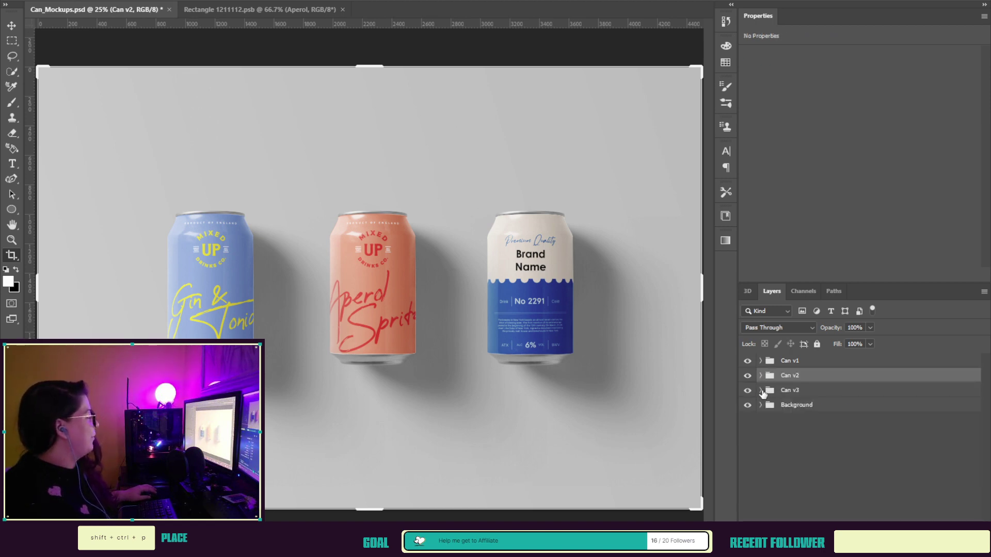
click(760, 391)
double_click(778, 426)
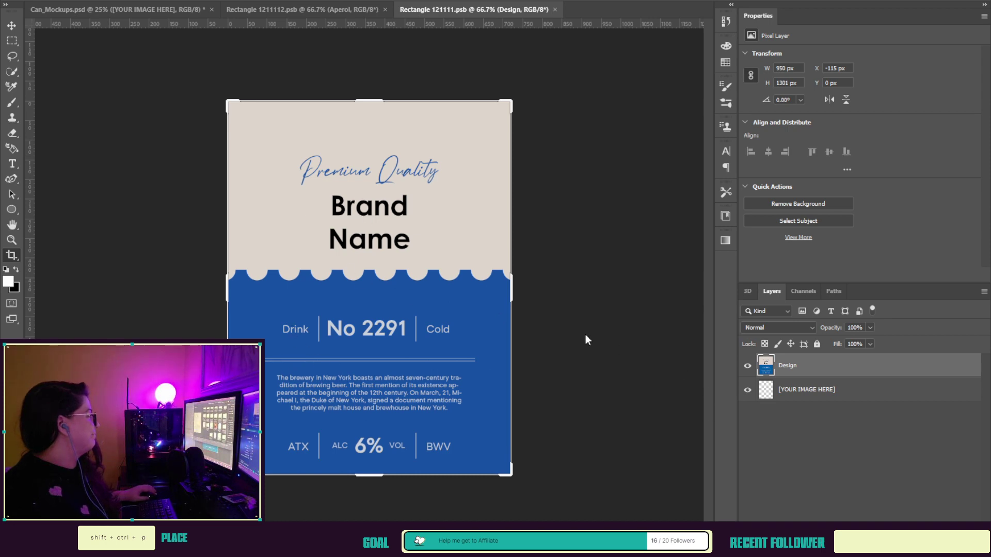
click(651, 400)
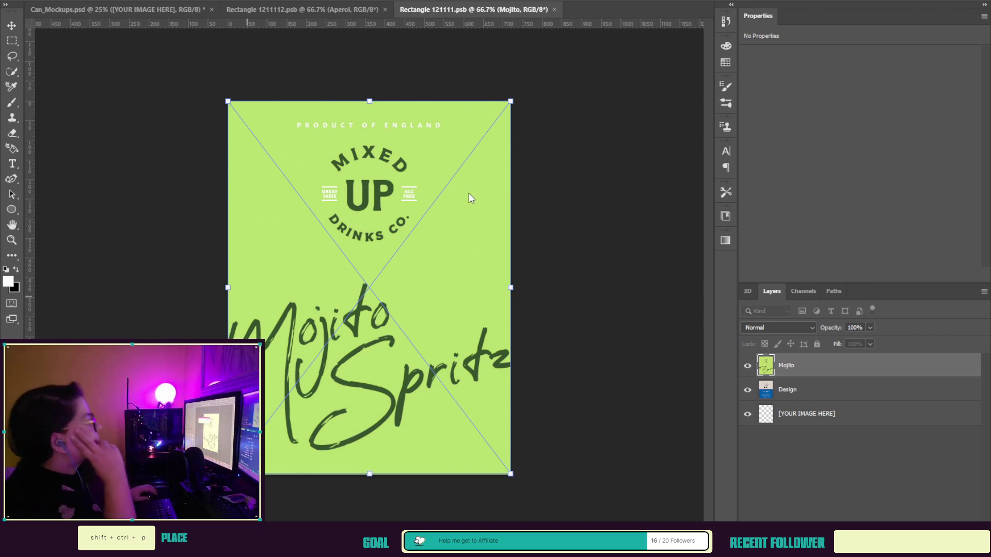
key(Return)
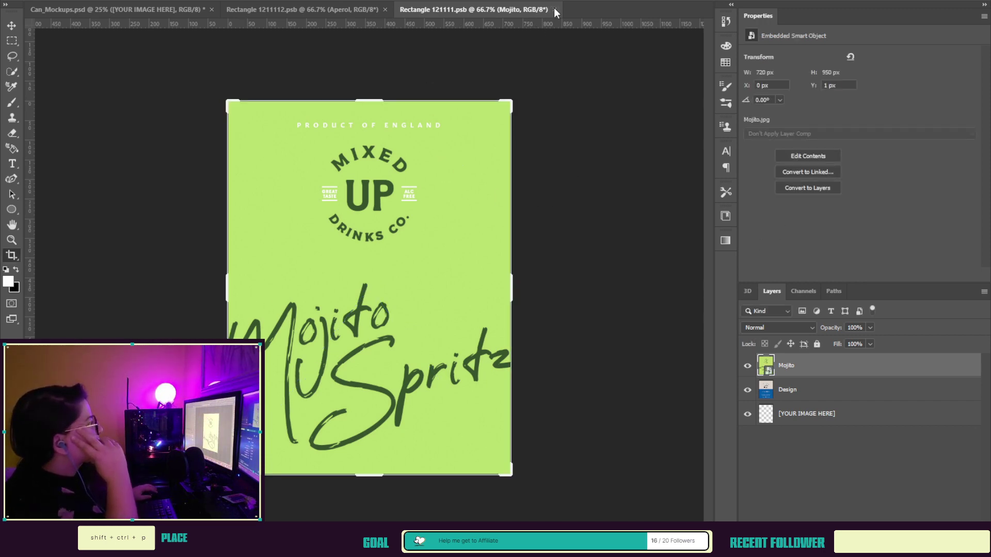
click(553, 9)
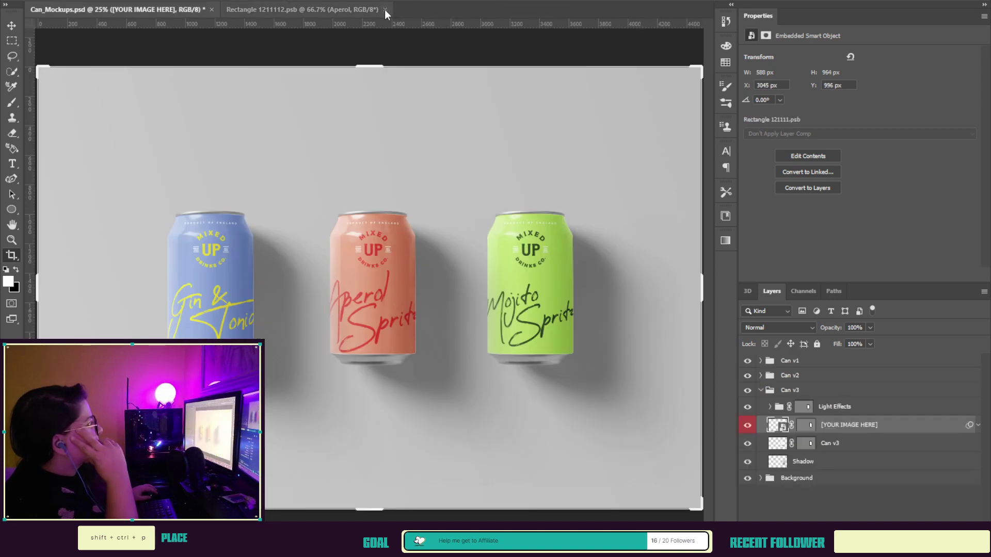
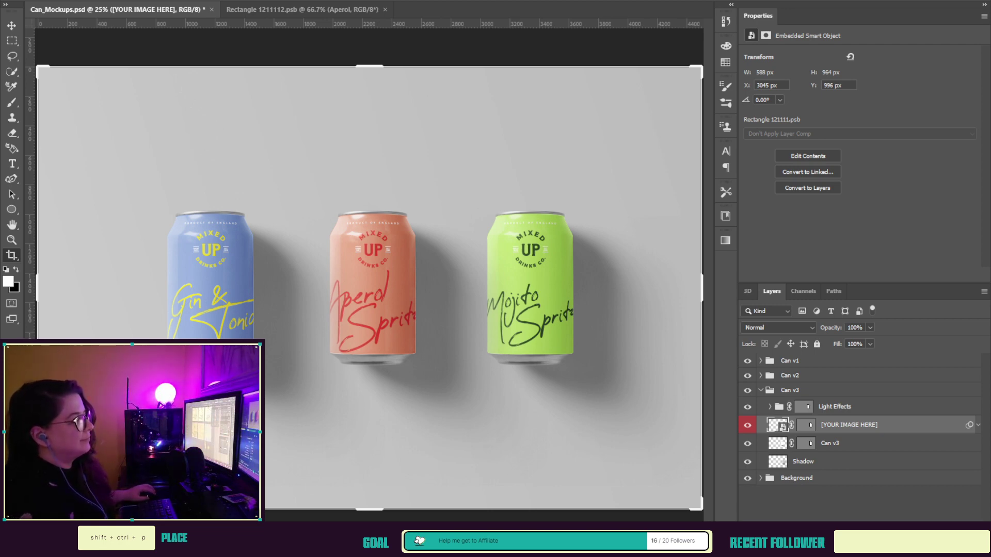
Step: Switch back to Illustrator and move the large mint illustration onto the green Mojito Spritz label
key(alt+Tab)
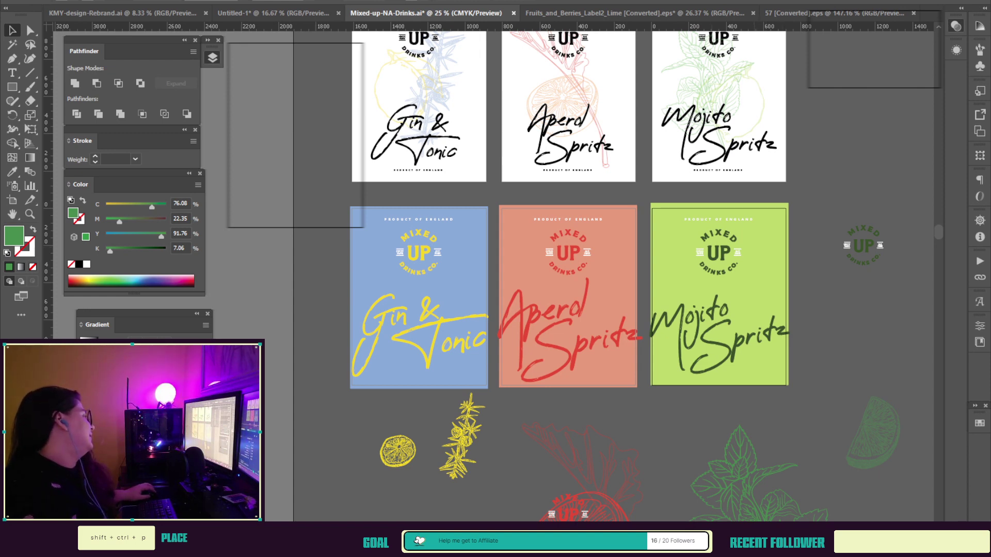
drag(741, 490, 704, 289)
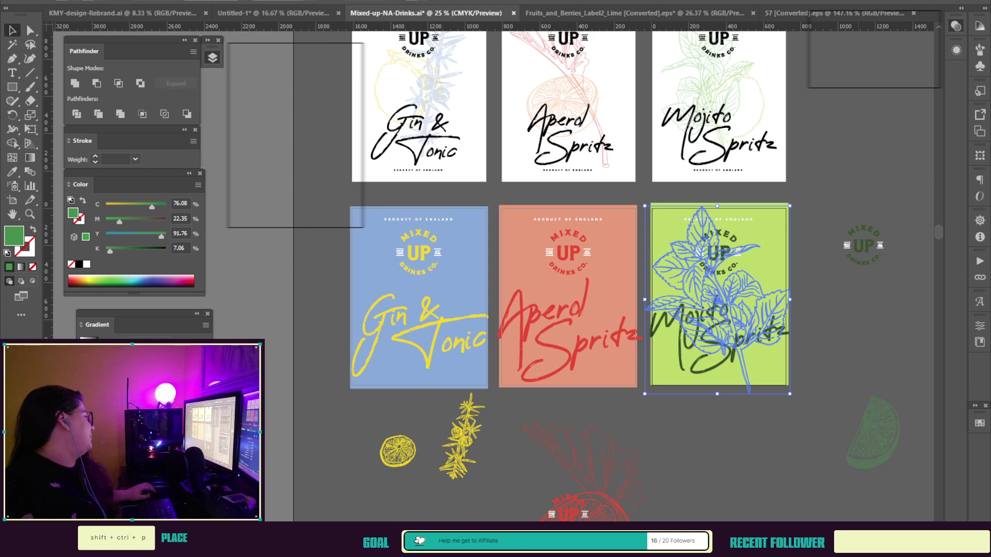
Step: Enlarge the rosemary sprig to nearly the label's full height and centre it upright on the blue Gin & Tonic label
click(461, 439)
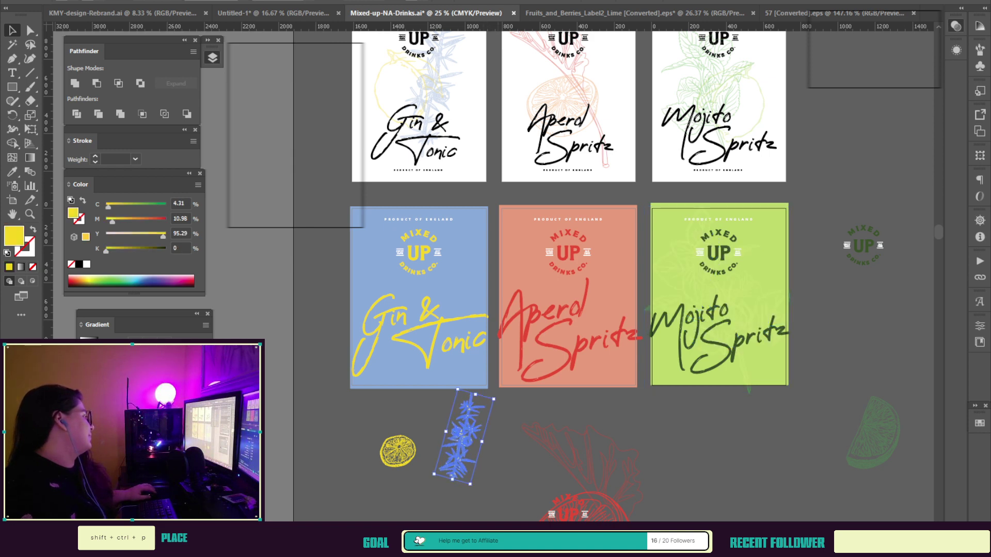
drag(473, 487, 502, 525)
drag(464, 437, 422, 297)
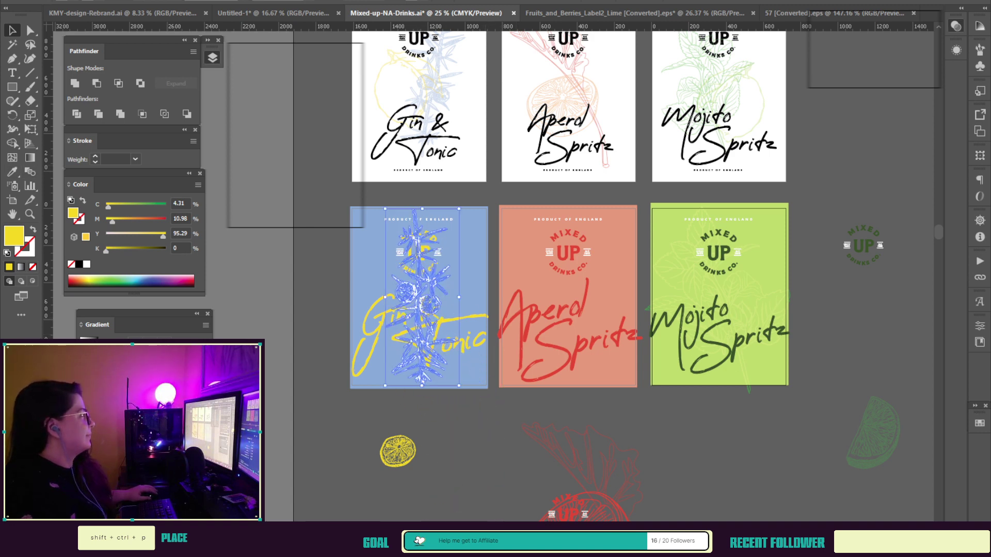
Step: Recolour the rosemary on the Gin & Tonic label with the green sampled from the palette square above the labels
click(743, 301)
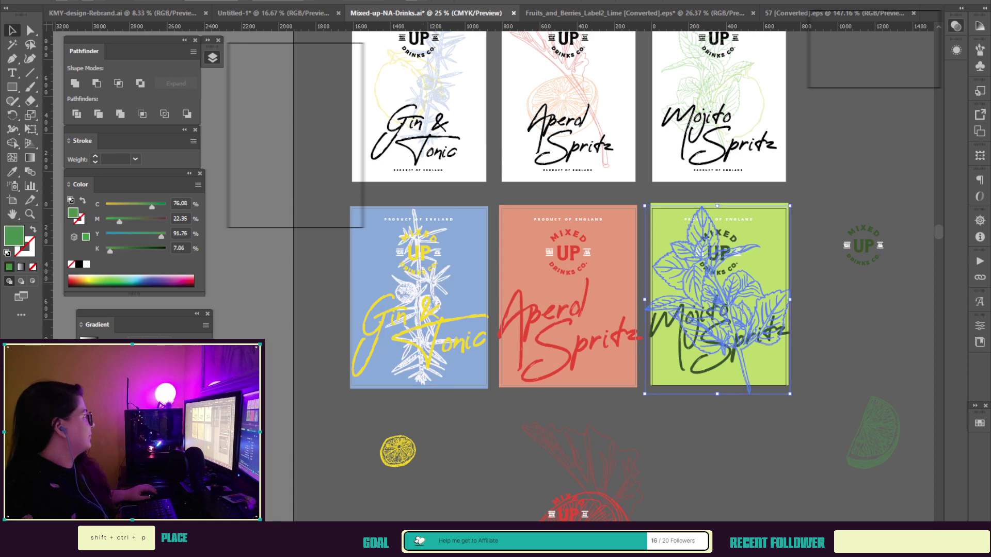
click(423, 299)
click(743, 301)
click(422, 297)
click(12, 172)
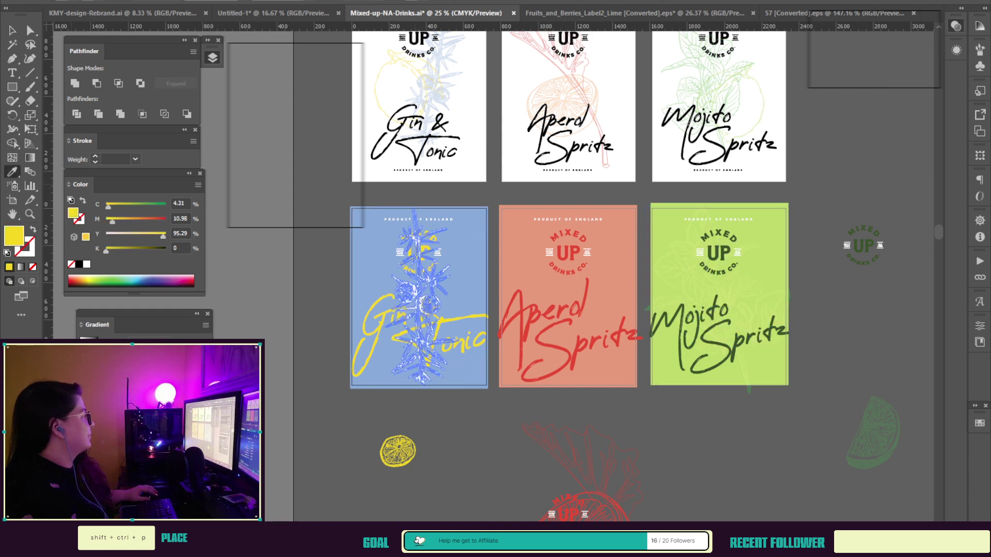
scroll(463, 258, up, 5)
click(463, 150)
scroll(464, 150, down, 3)
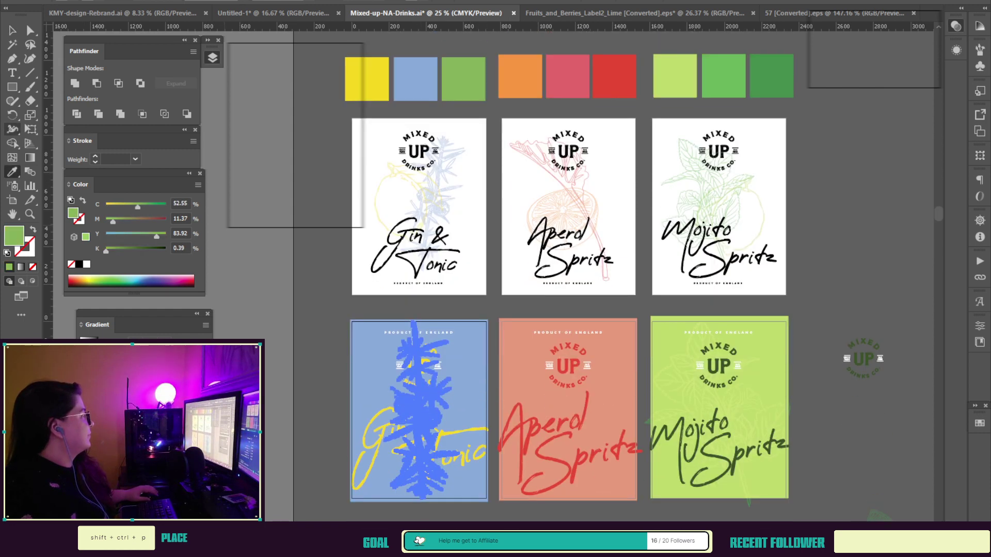
click(13, 30)
Step: Fill the rosemary with the dark blue swatch (C 100, M 95, Y 5, K 0) and reduce its opacity behind the lettering
scroll(568, 310, down, 4)
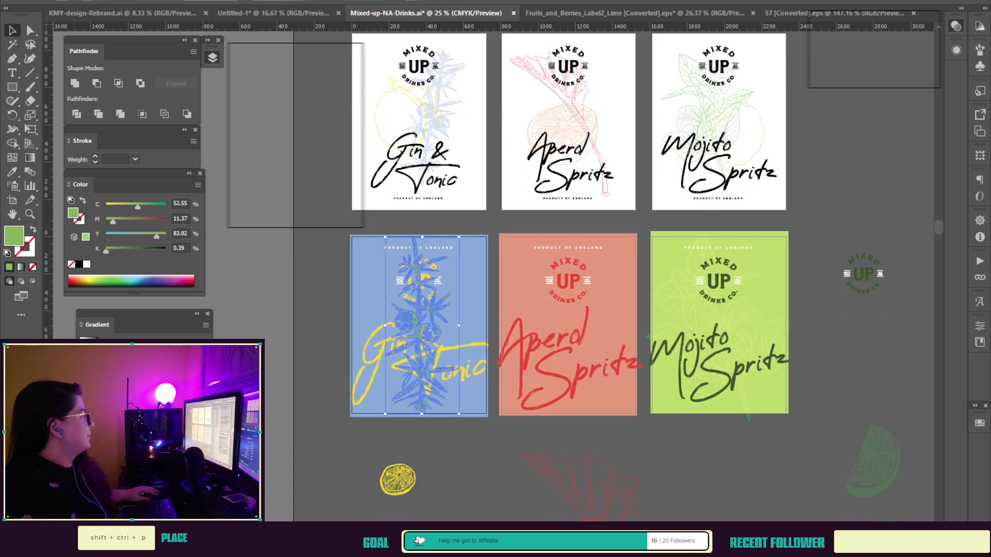
click(45, 1)
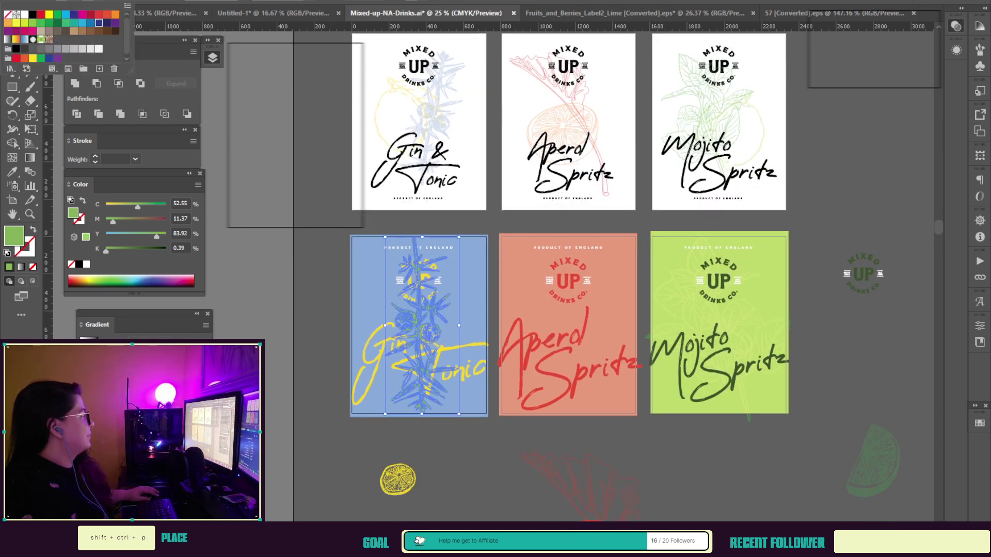
click(99, 24)
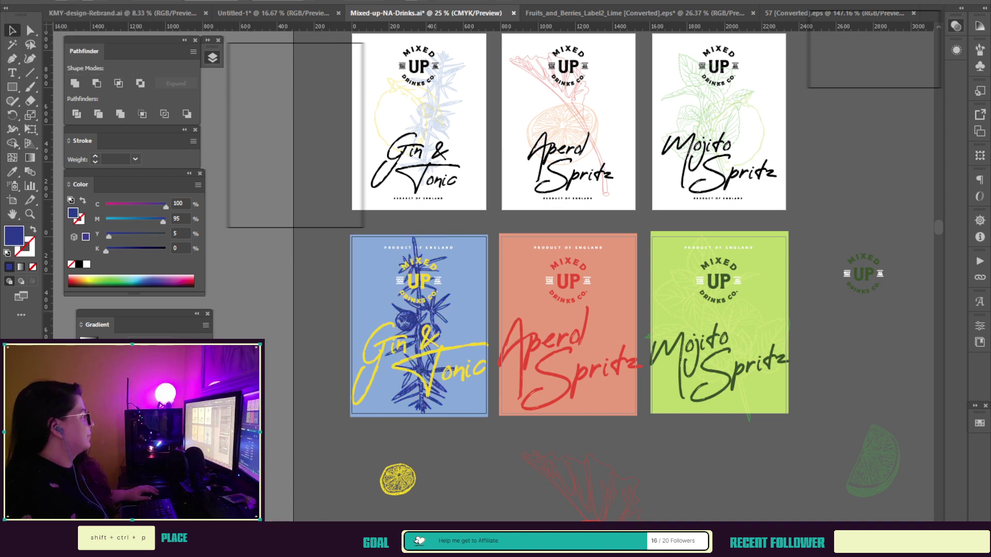
click(356, 0)
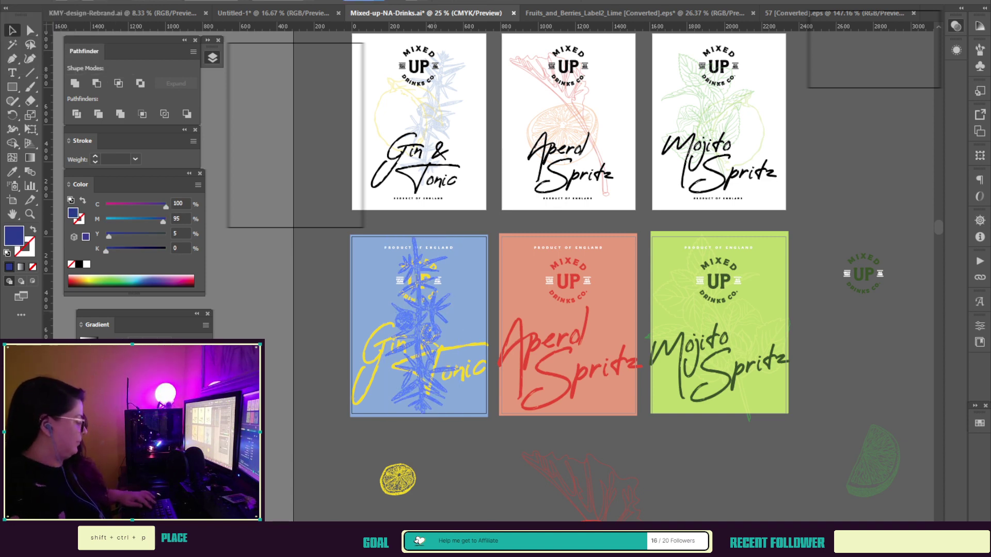
key(ctrl+bracketleft)
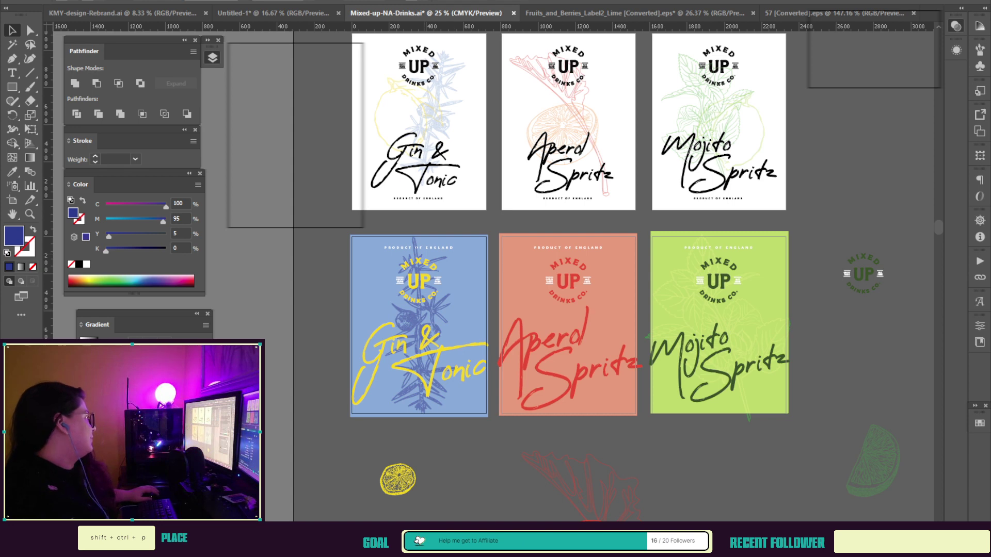
key(shift+Right)
key(shift+Right)
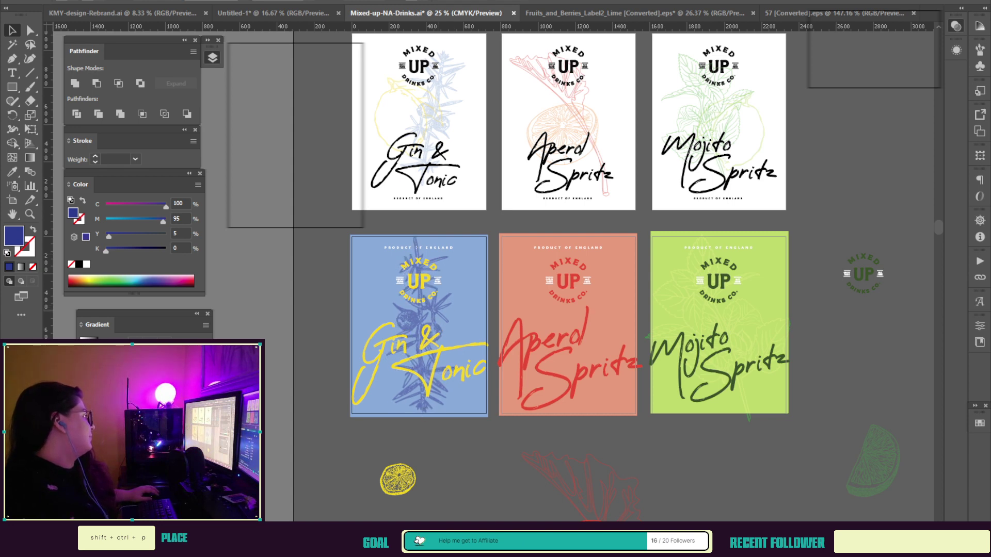
key(shift+Right)
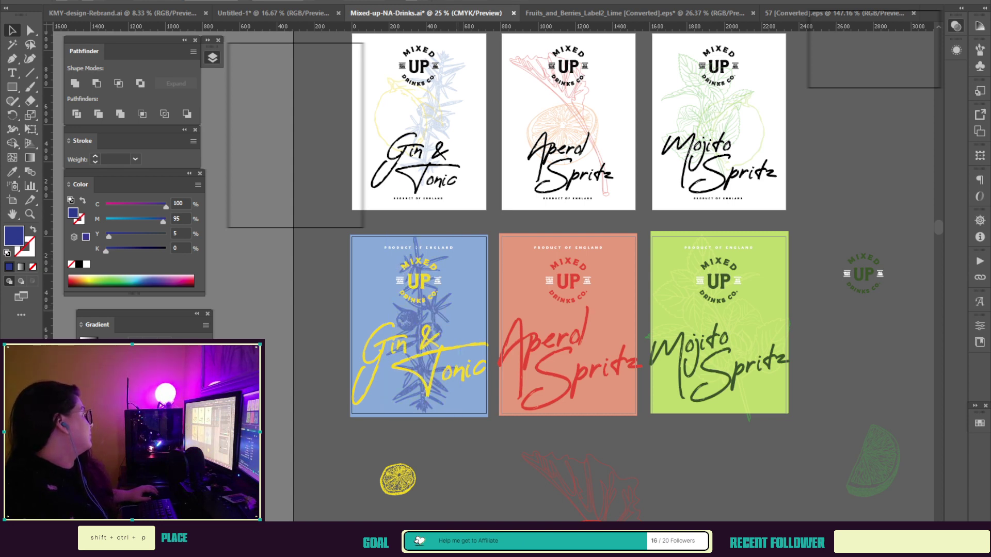
Step: Fill the mint illustration on the Mojito Spritz label with the dark green swatch (C 90, M 30, Y 95, K 30)
click(739, 322)
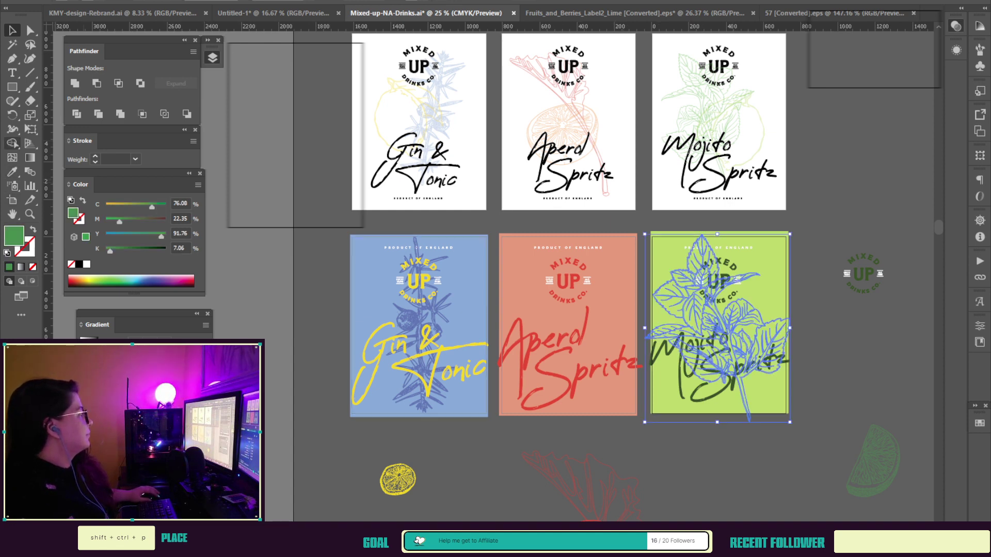
key(i)
scroll(568, 279, up, 3)
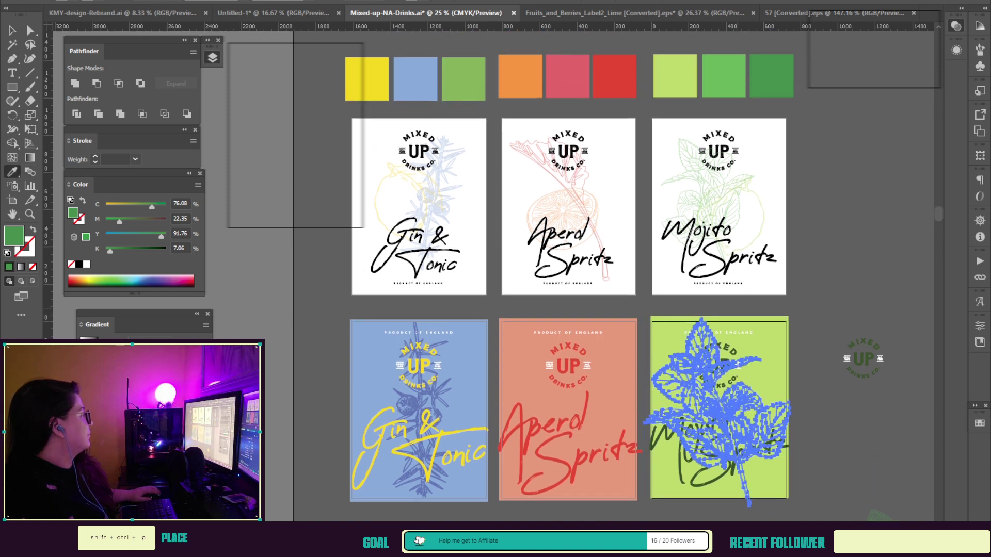
click(724, 118)
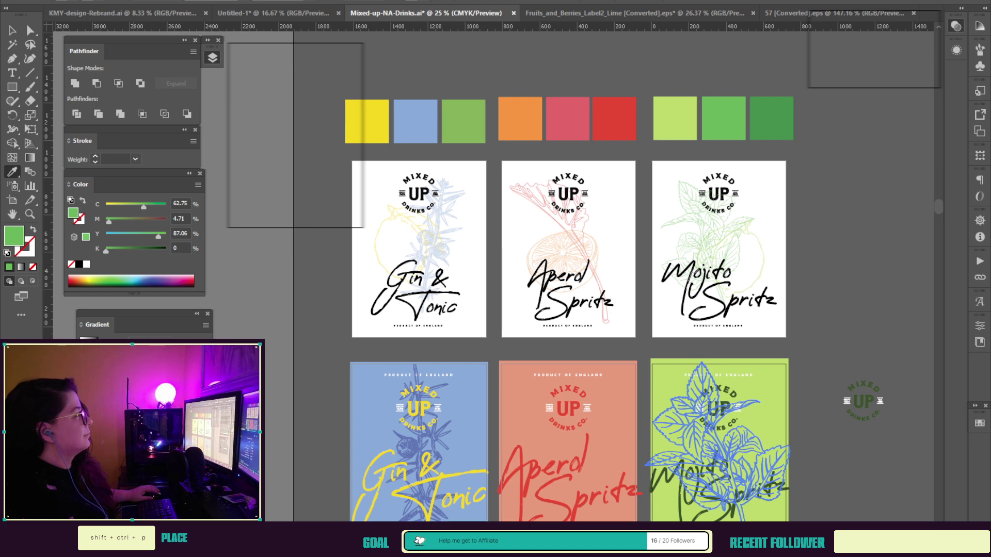
click(56, 1)
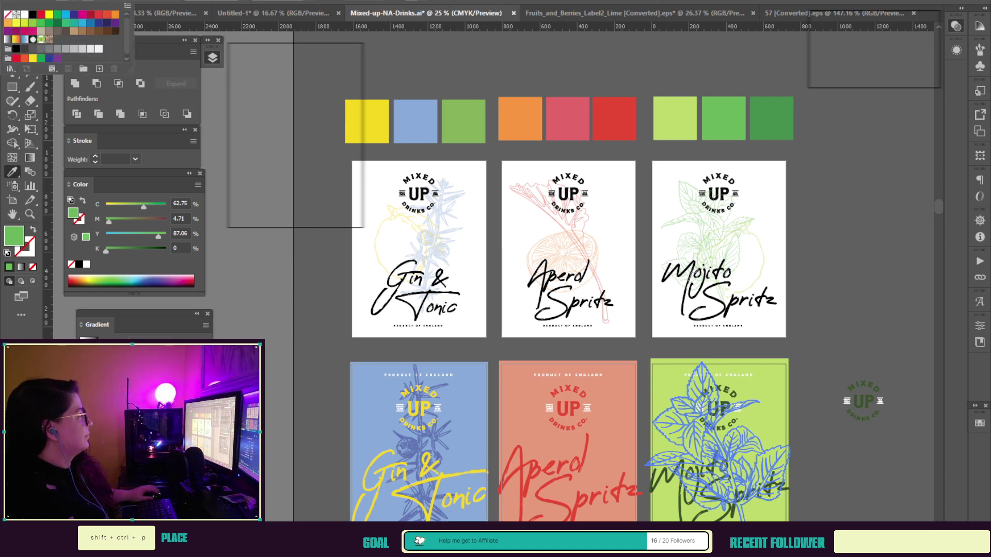
click(57, 23)
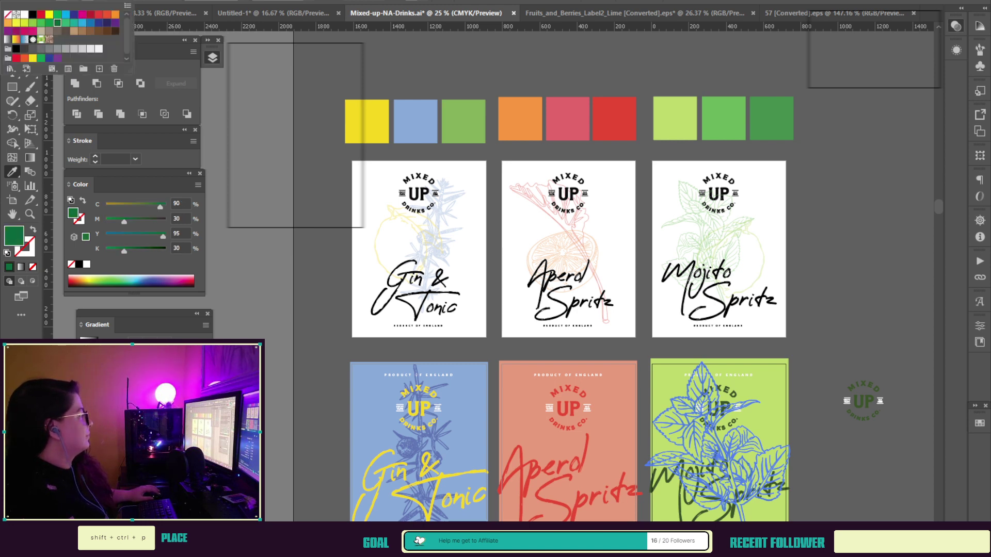
key(Escape)
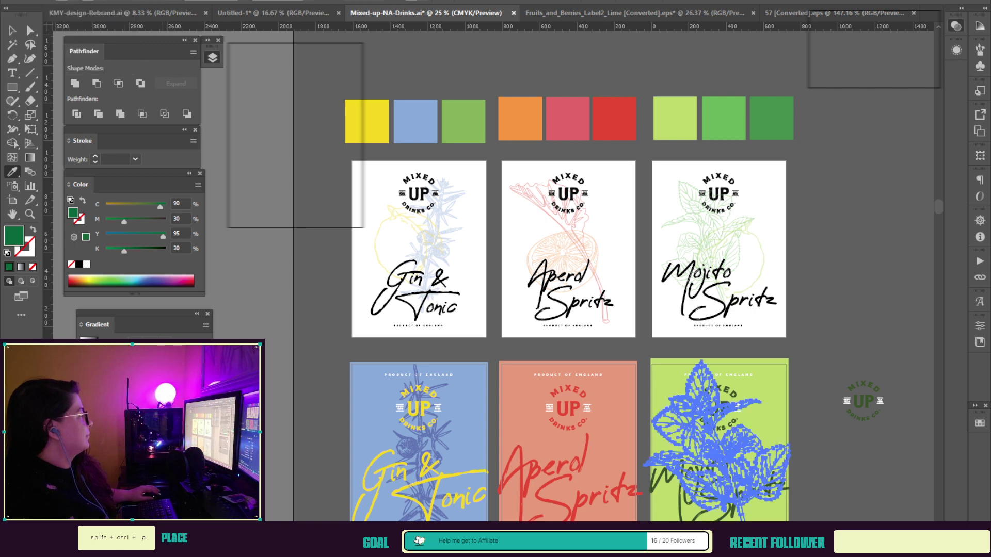
Step: Reduce the mint's opacity behind the Mojito Spritz lettering and rotate it so its stem stands upright on the label
click(12, 31)
click(433, 440)
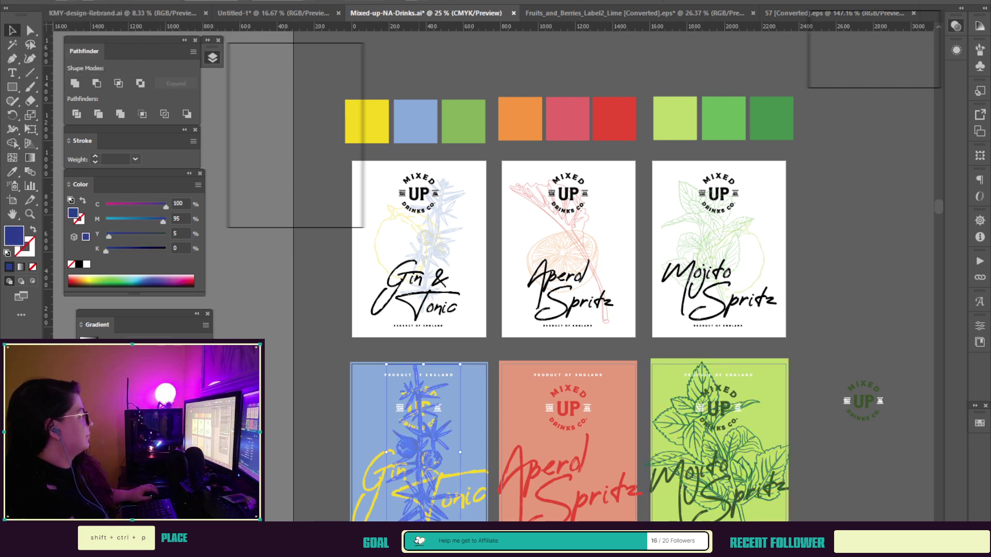
click(719, 456)
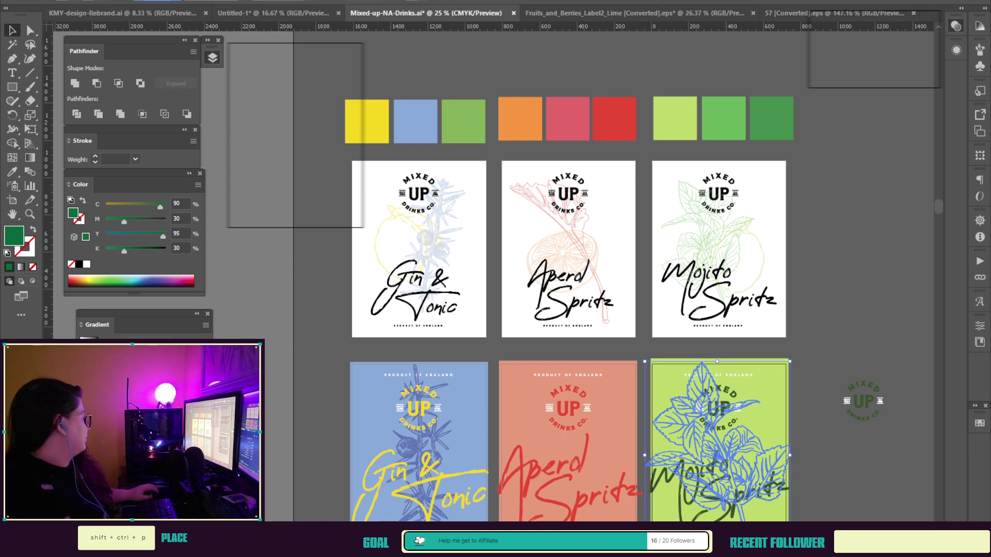
drag(794, 358, 820, 385)
click(838, 360)
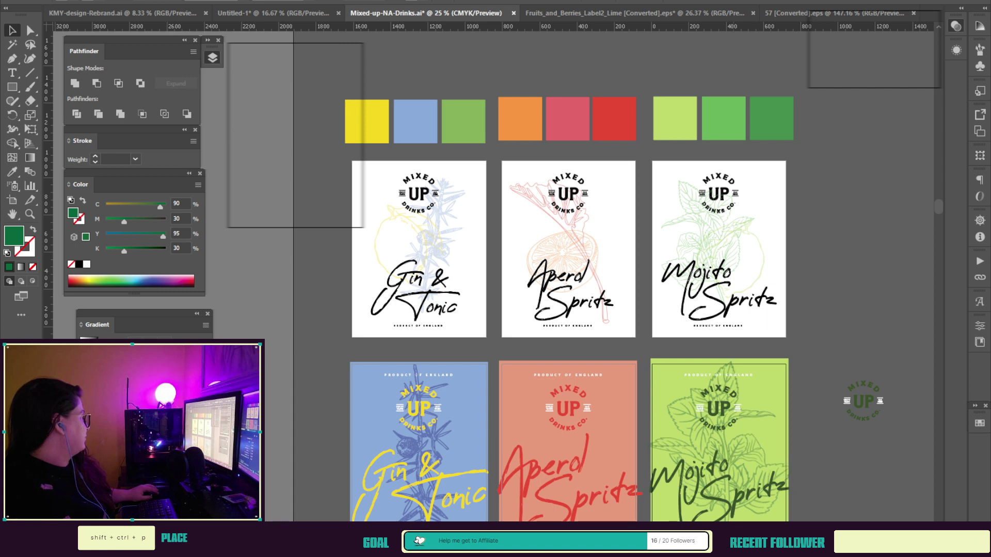
click(743, 413)
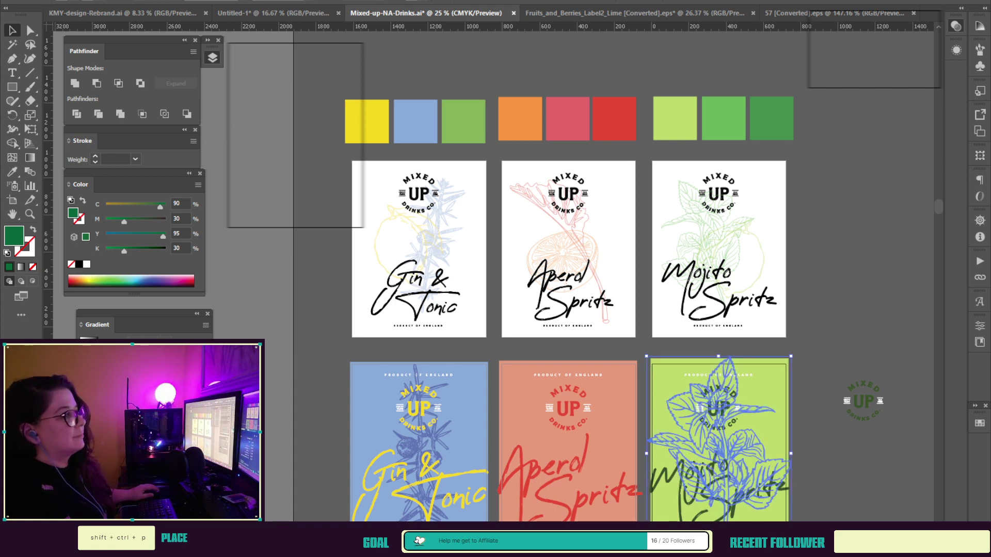
key(ctrl+shift+a)
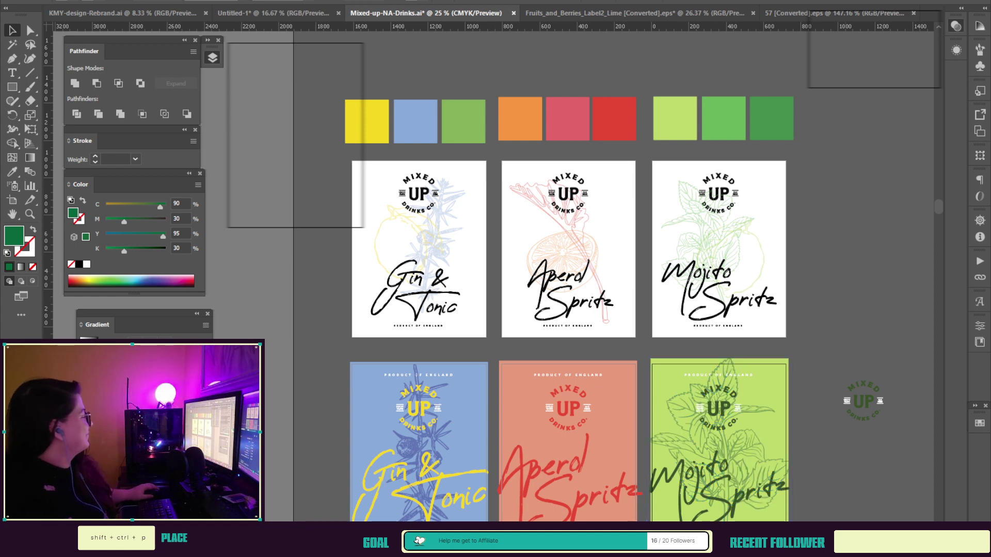
Step: Enlarge the rosemary sprig on the Gin & Tonic label until it extends slightly past the label's top and bottom edges
scroll(614, 278, down, 6)
click(738, 284)
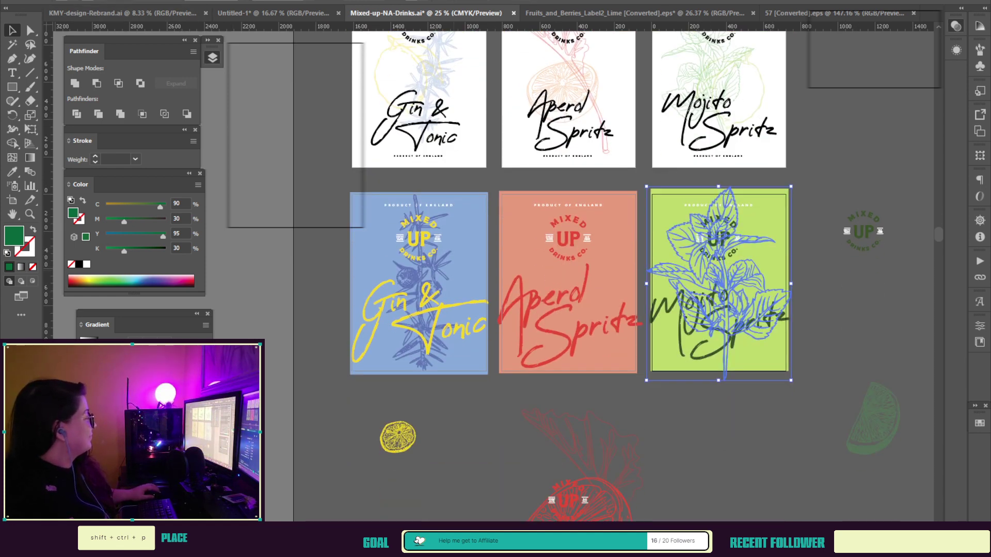
key(ctrl+z)
key(ctrl+z)
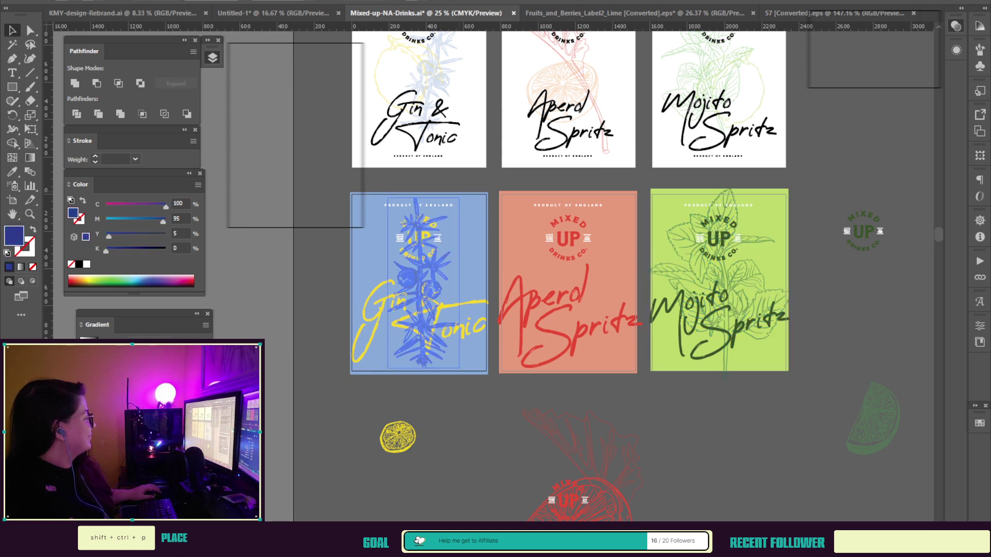
key(ctrl+z)
key(ctrl+z)
key(ctrl+z)
key(ctrl+z)
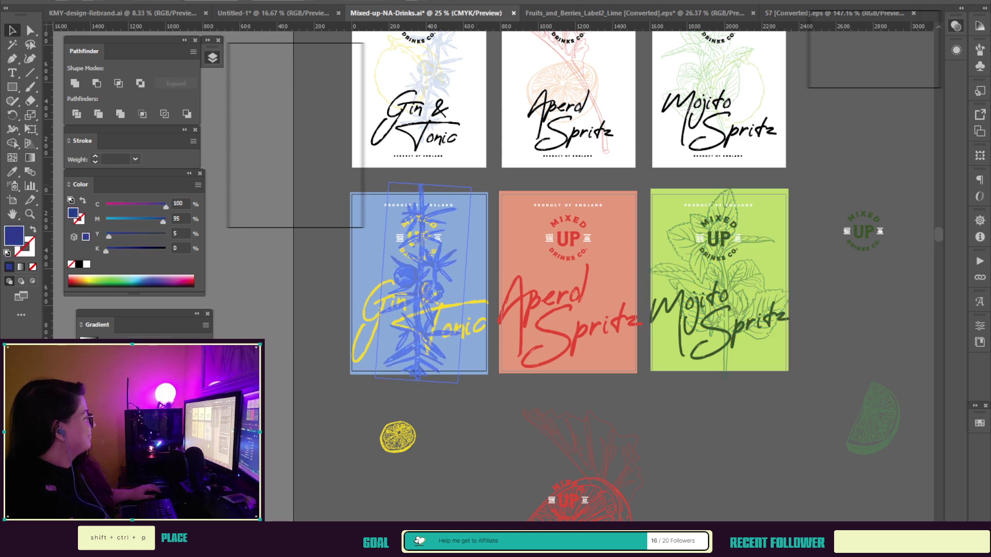
key(ctrl+z)
key(ctrl+z)
key(ctrl+z)
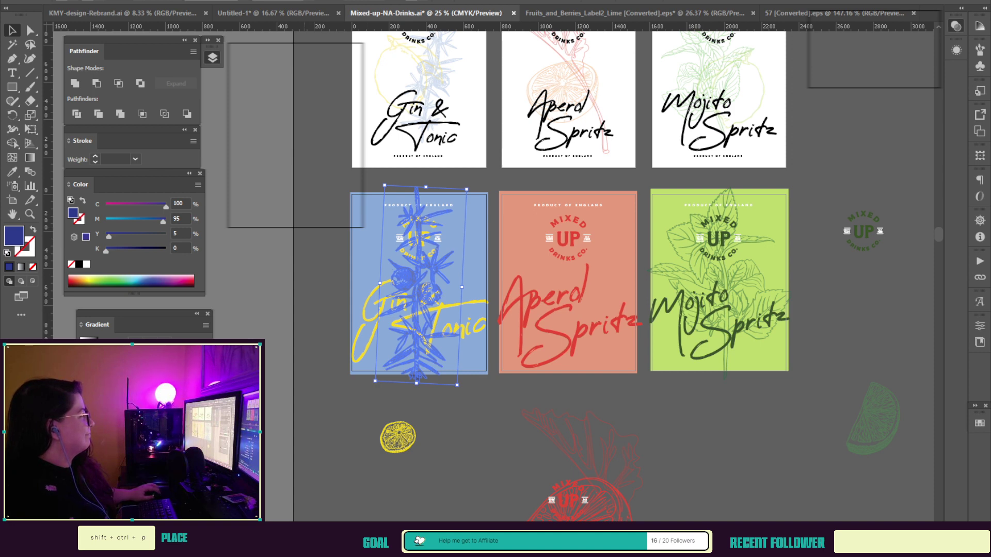
key(ctrl+shift+a)
Step: Scatter translucent yellow lemon slice copies over the Gin & Tonic label: small at upper left and mid right, larger at left edge and lower-right corner
scroll(495, 279, down, 2)
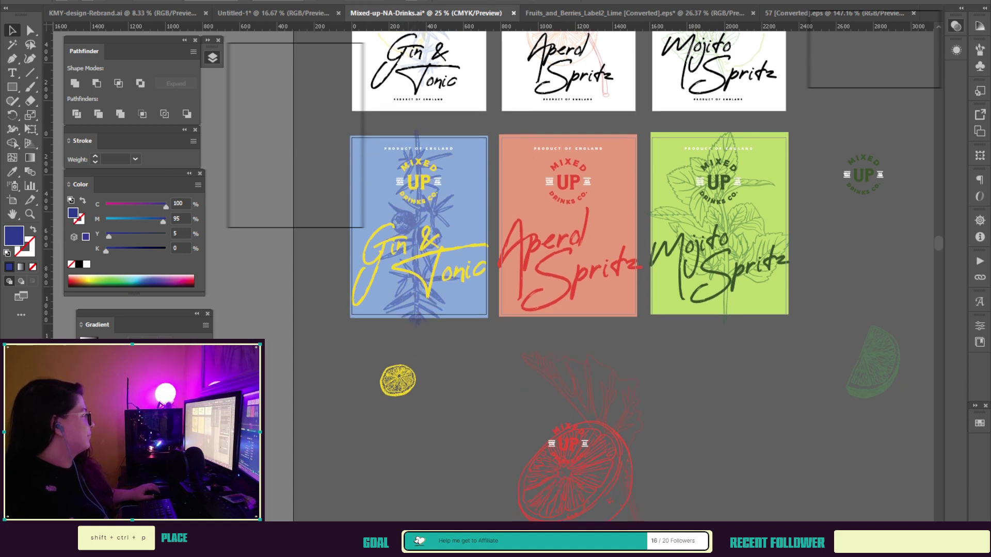
click(397, 381)
drag(416, 397, 399, 218)
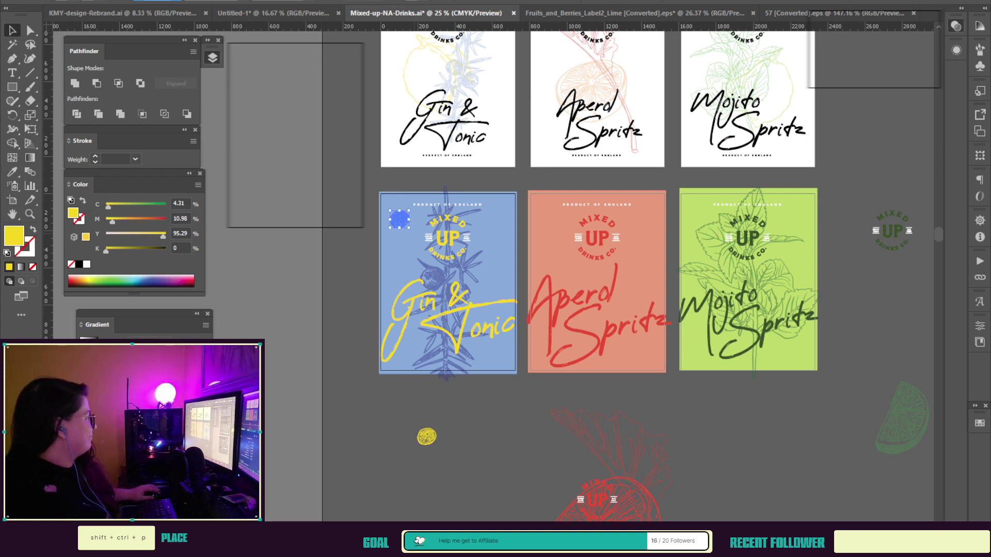
drag(412, 209, 395, 368)
drag(396, 362, 390, 265)
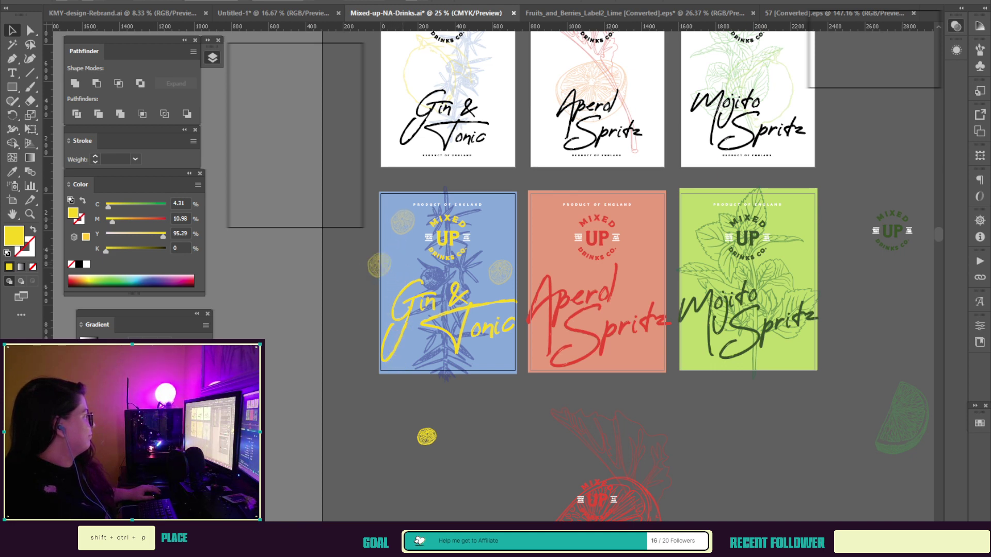
click(403, 223)
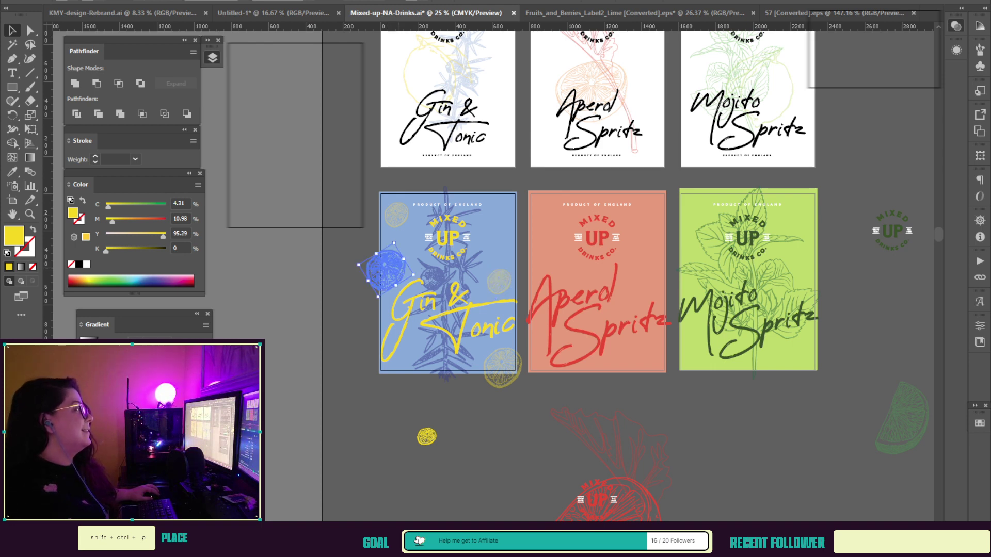
drag(397, 215, 399, 218)
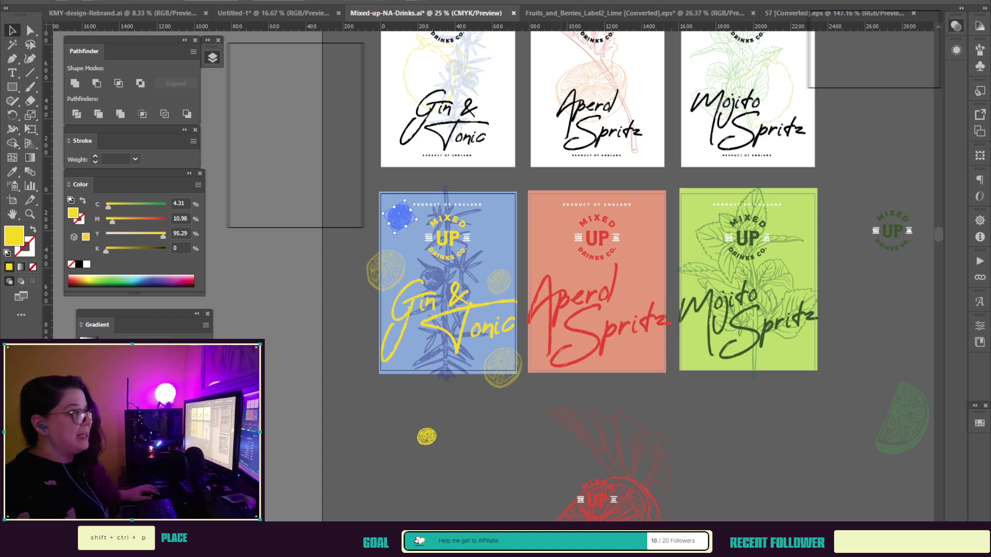
key(ctrl+shift+a)
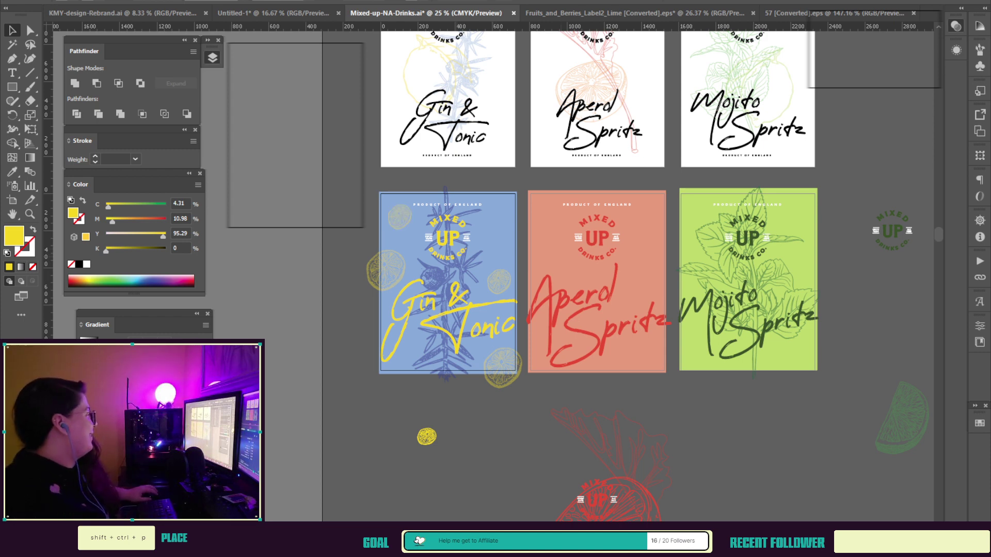
Step: Copy the large lemon slice from the Gin & Tonic label's lower-right corner to its upper-right corner
click(503, 368)
drag(503, 367, 507, 190)
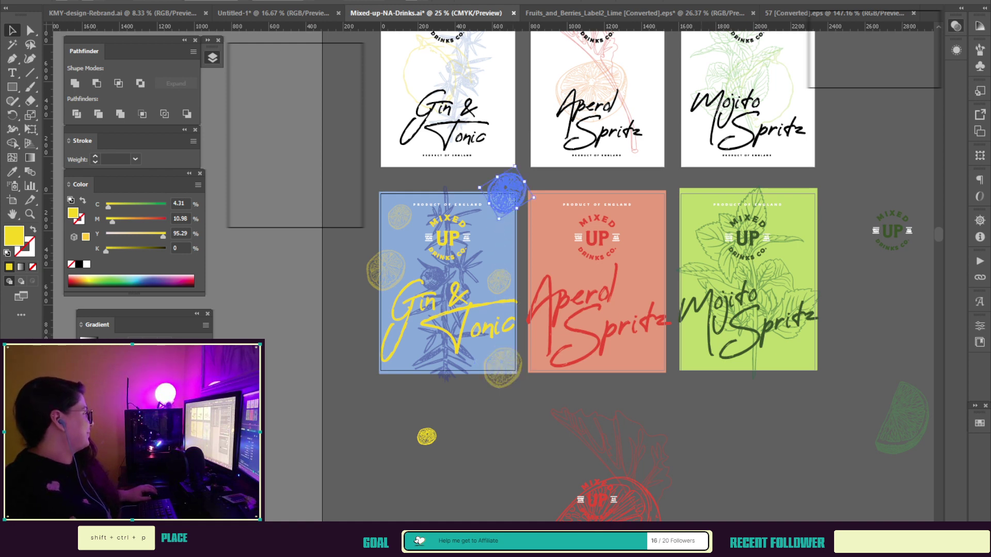
click(557, 178)
Step: Move the red leafy stalk onto the Aperol Spritz label and copy a small lemon slice to the Gin & Tonic label's lower-left corner
mouse_move(614, 397)
mouse_down()
mouse_move(541, 407)
mouse_move(614, 385)
mouse_move(639, 394)
mouse_up()
click(548, 460)
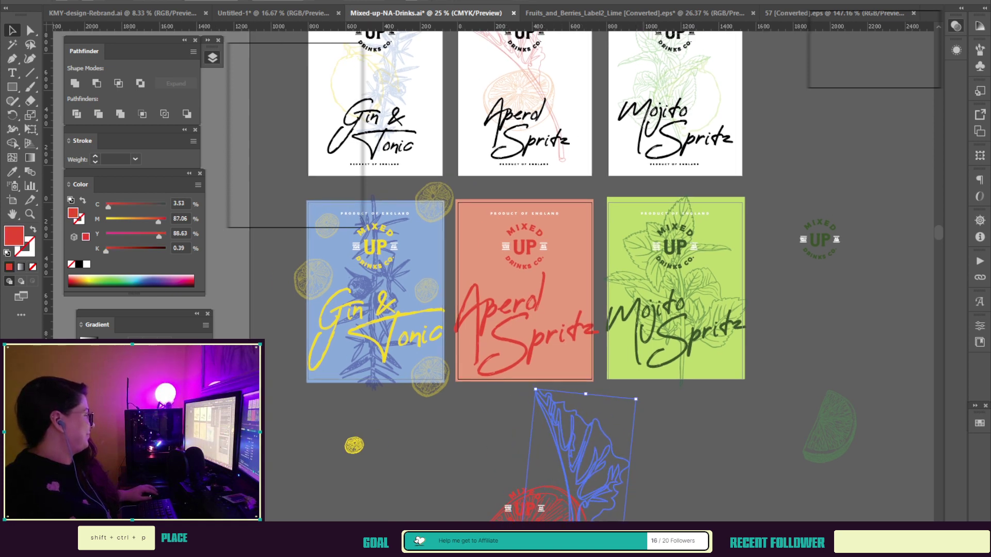
mouse_move(568, 466)
mouse_down()
mouse_move(540, 279)
mouse_move(514, 259)
mouse_up()
drag(427, 291, 321, 380)
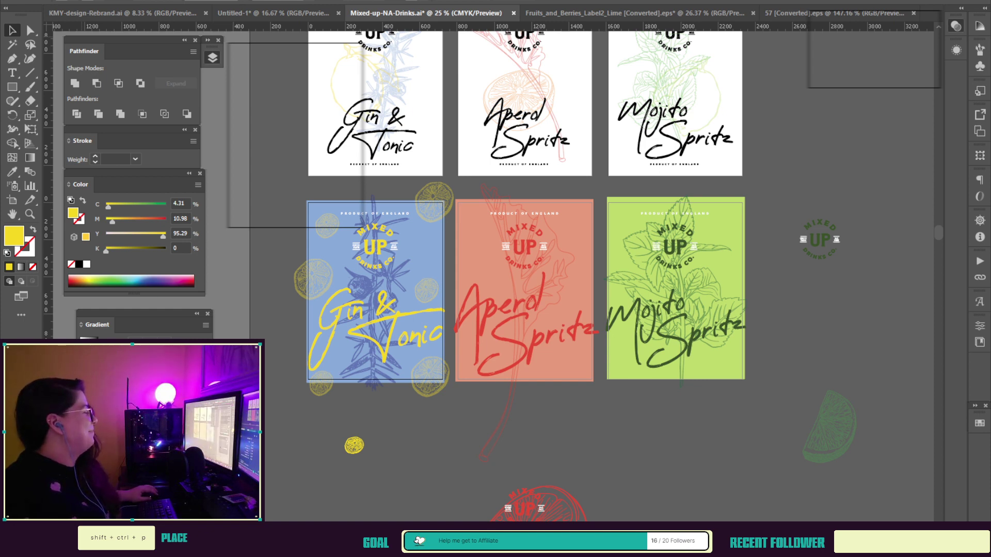
Step: Lower the opacity of the Gin & Tonic label's rosemary sprig, using the lemon slices as reference
click(374, 320)
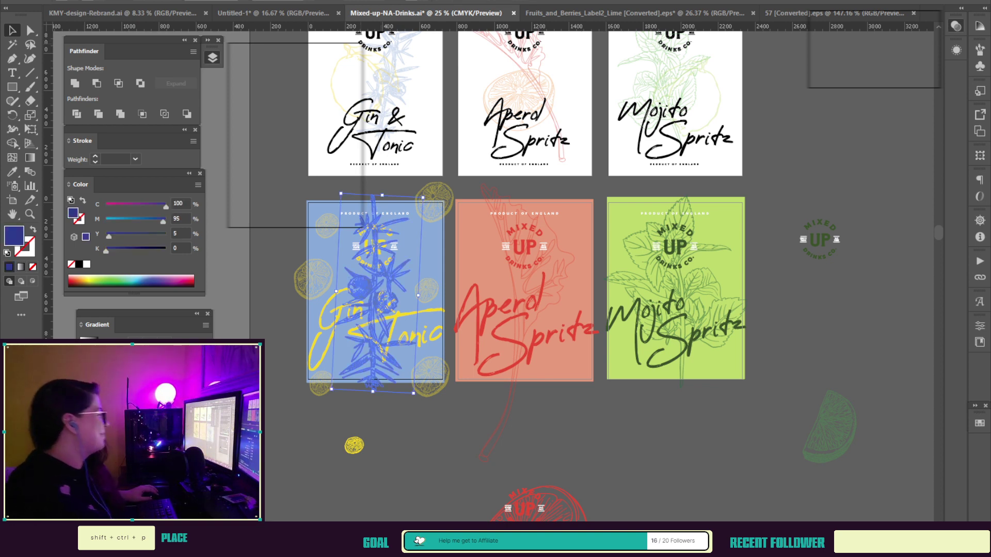
click(313, 279)
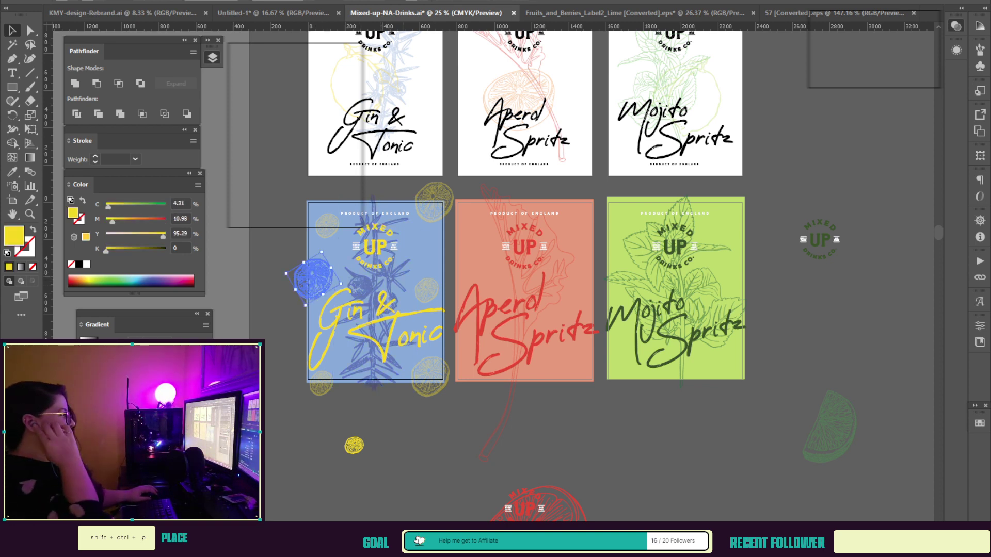
click(372, 304)
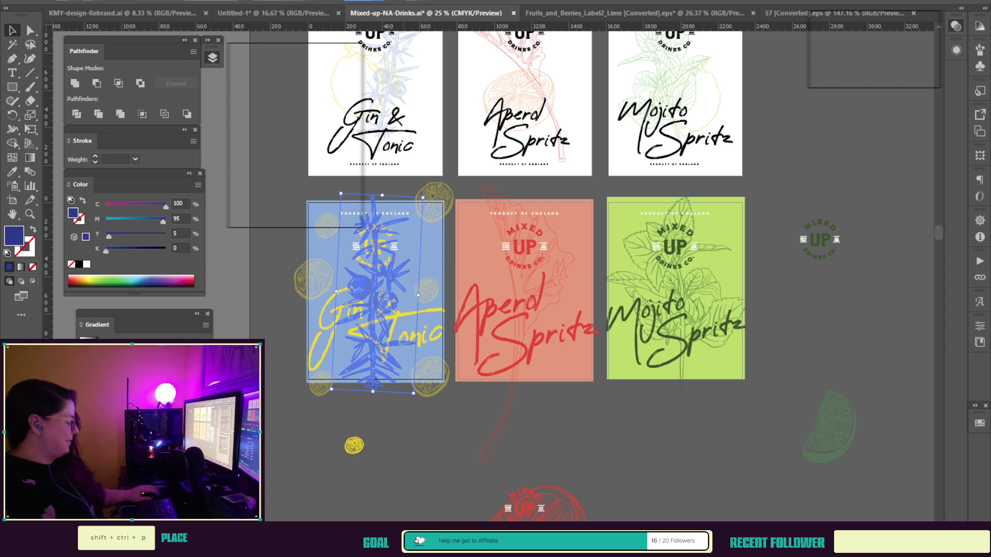
key(ctrl+shift+a)
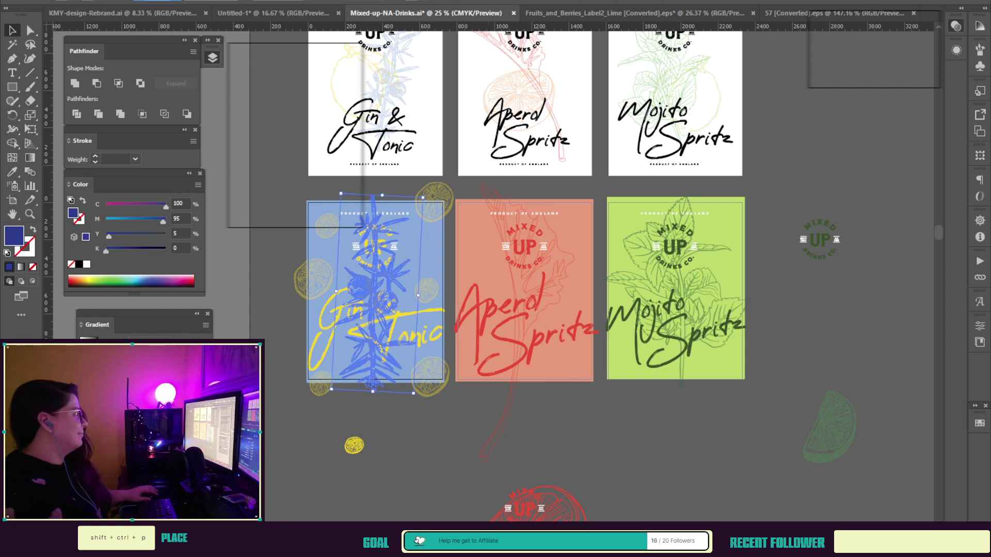
key(ctrl+shift+a)
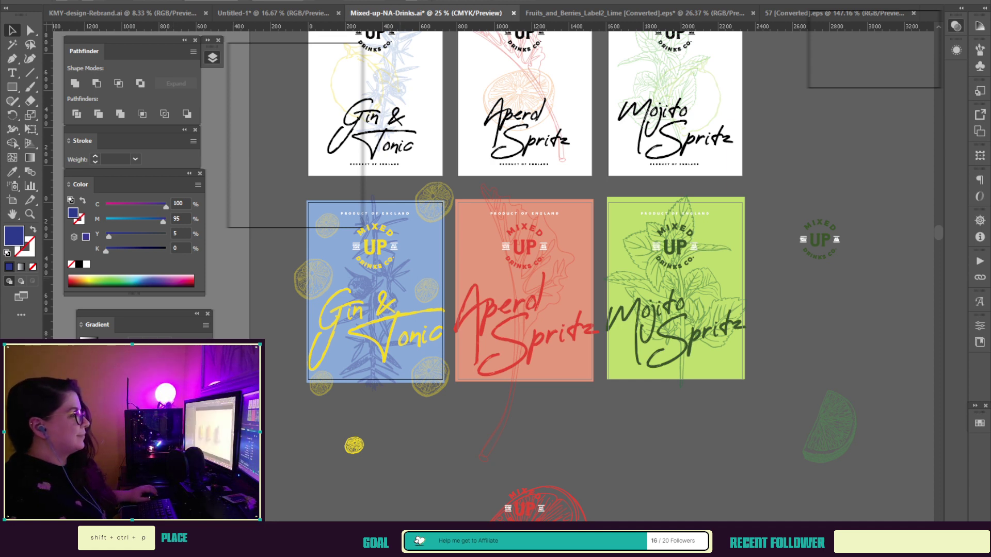
Step: Switch to Photoshop, place the updated Tonic.jpg with botanicals and yellow lemon slices in Can v1's label artwork, and return to the can mockup
key(alt+Tab)
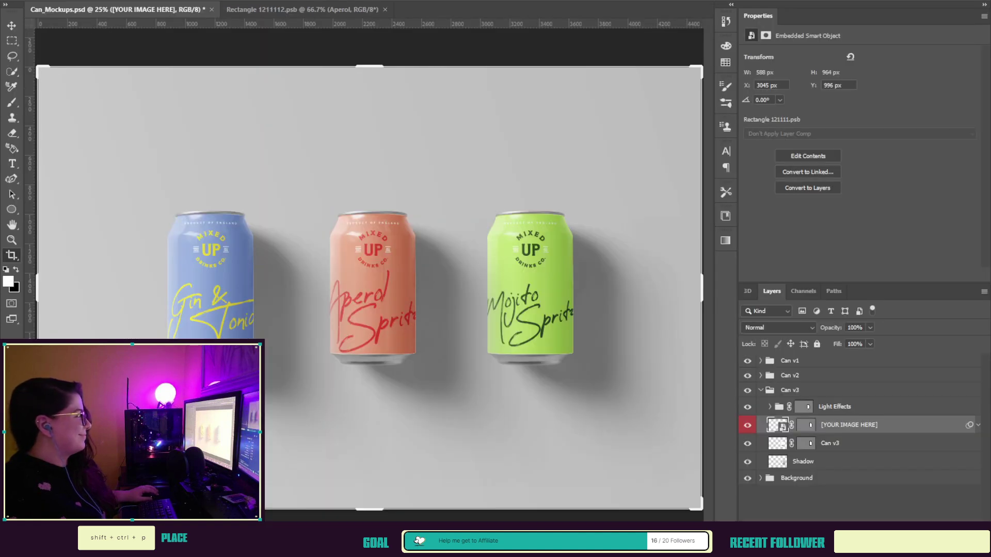
click(760, 361)
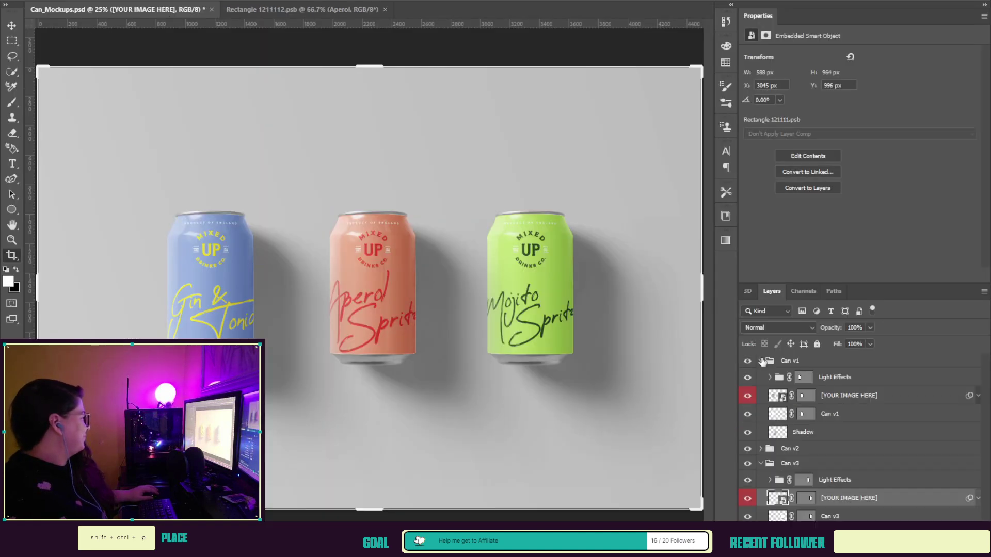
double_click(778, 396)
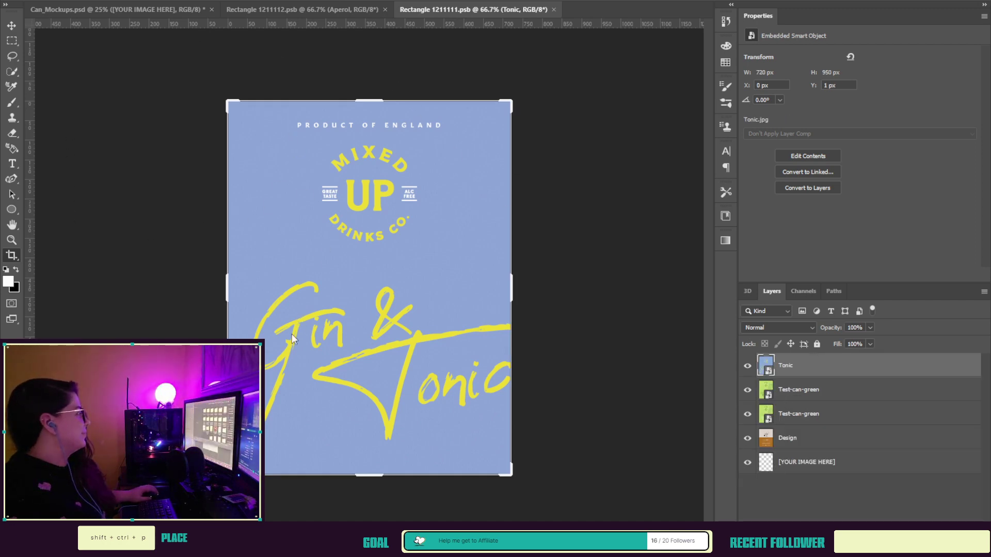
click(658, 395)
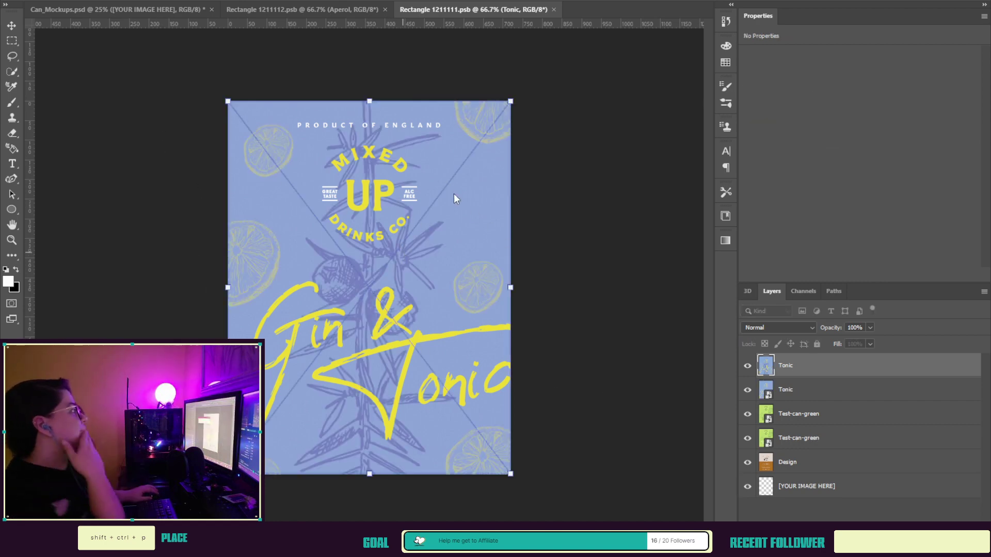
key(Return)
key(c)
click(134, 13)
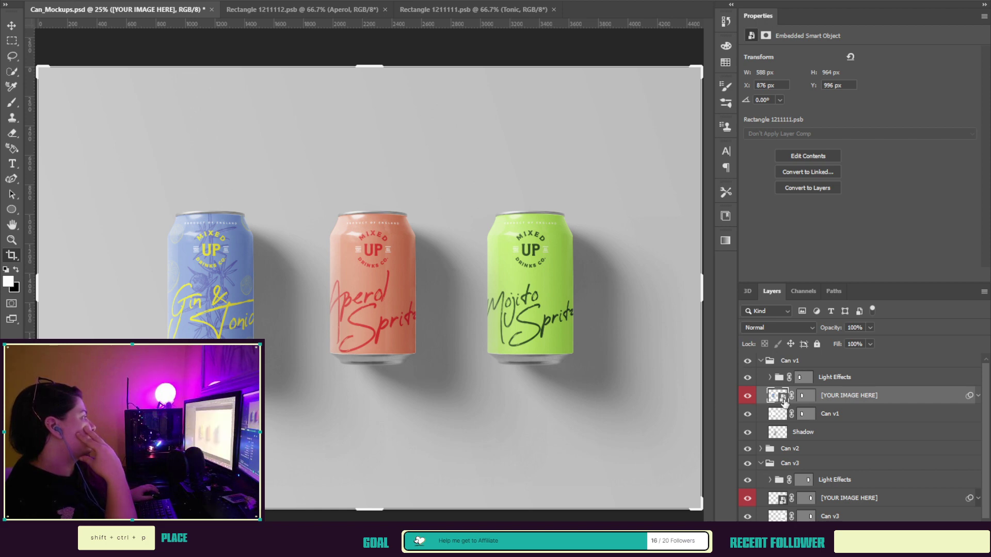
Step: Place the Tonic.jpg version with all-white Gin & Tonic lettering in Can v1's label artwork and check it on the can mockup
double_click(779, 399)
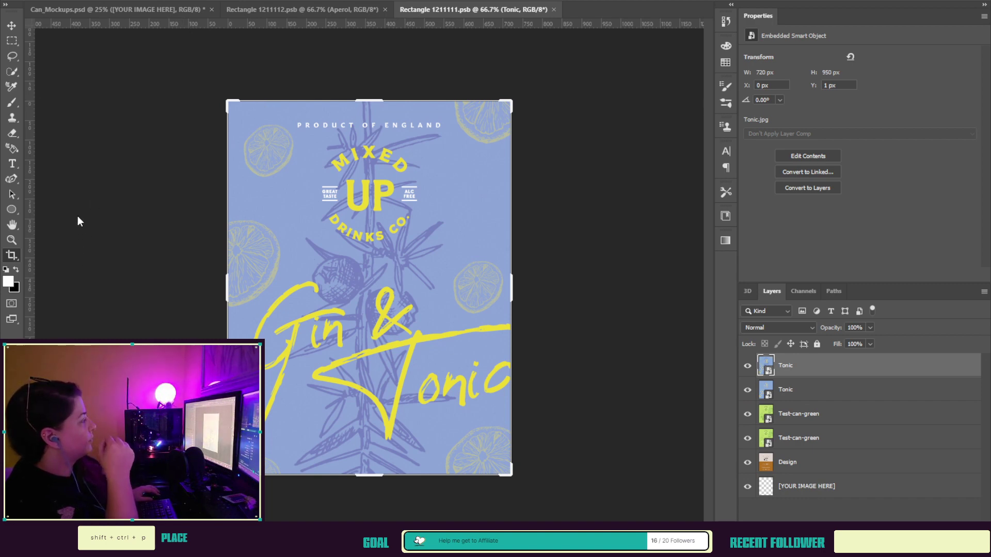
click(658, 393)
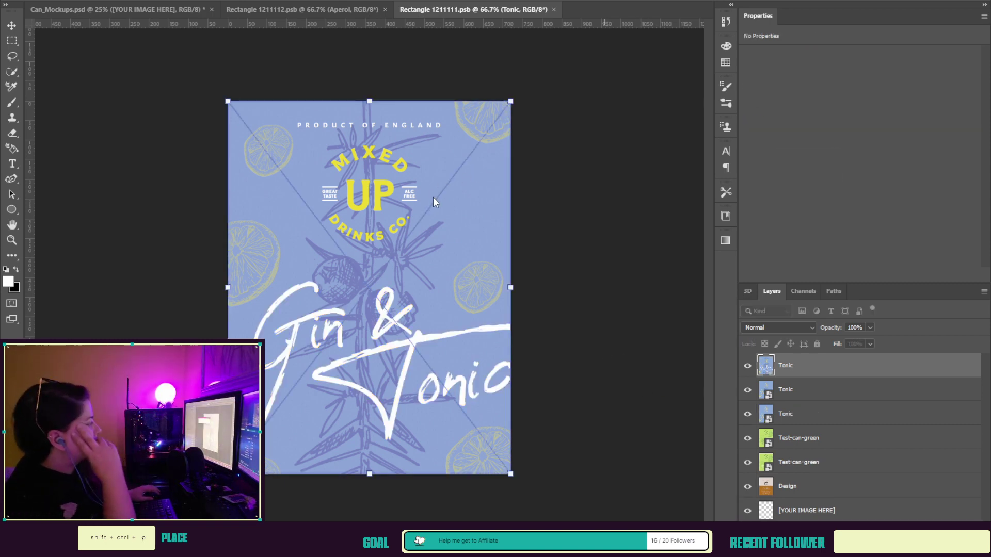
key(Return)
key(c)
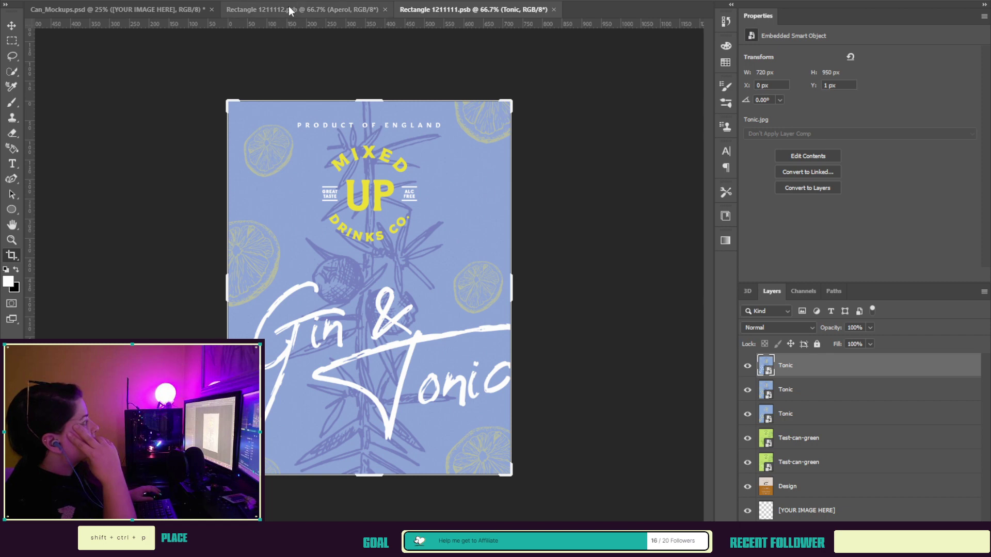
click(183, 12)
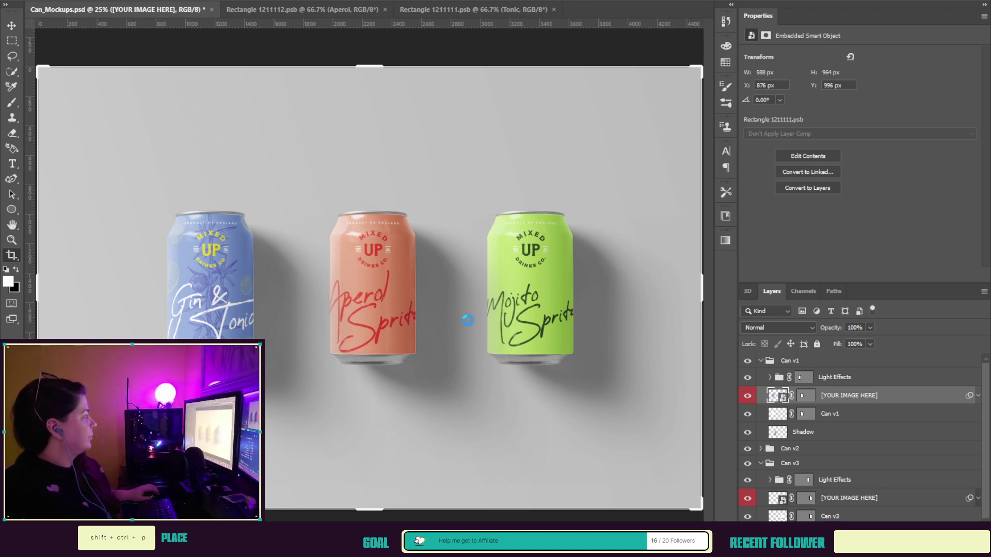
Step: Place the Tonic.jpg version with a yellow ampersand and faint white lemon slices in Can v1's label artwork and view the can mockup
double_click(776, 397)
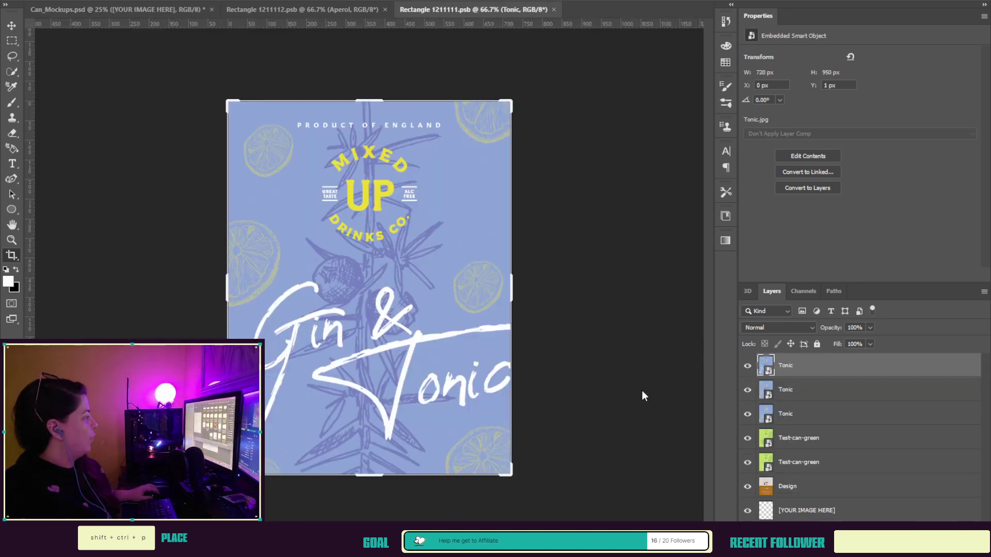
click(655, 398)
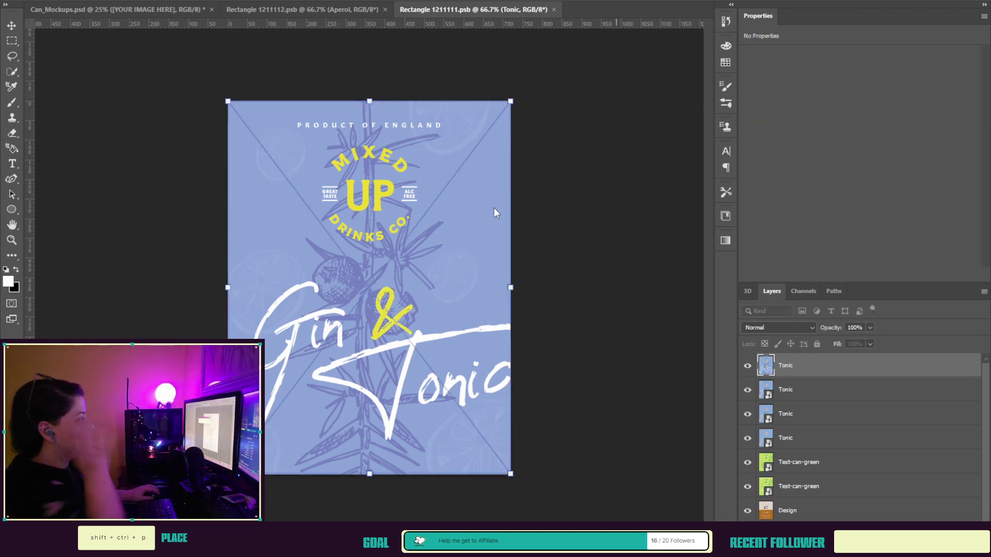
key(Return)
key(c)
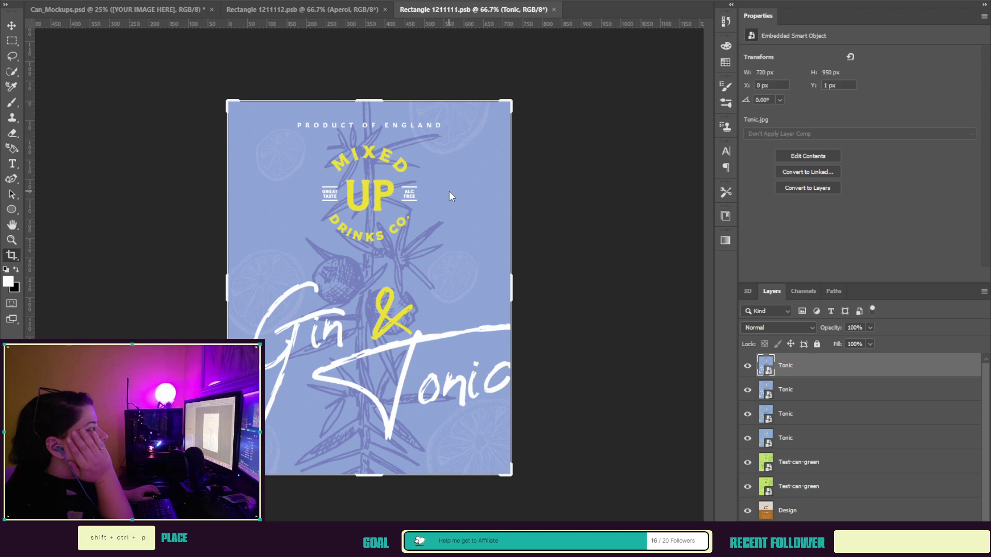
click(202, 9)
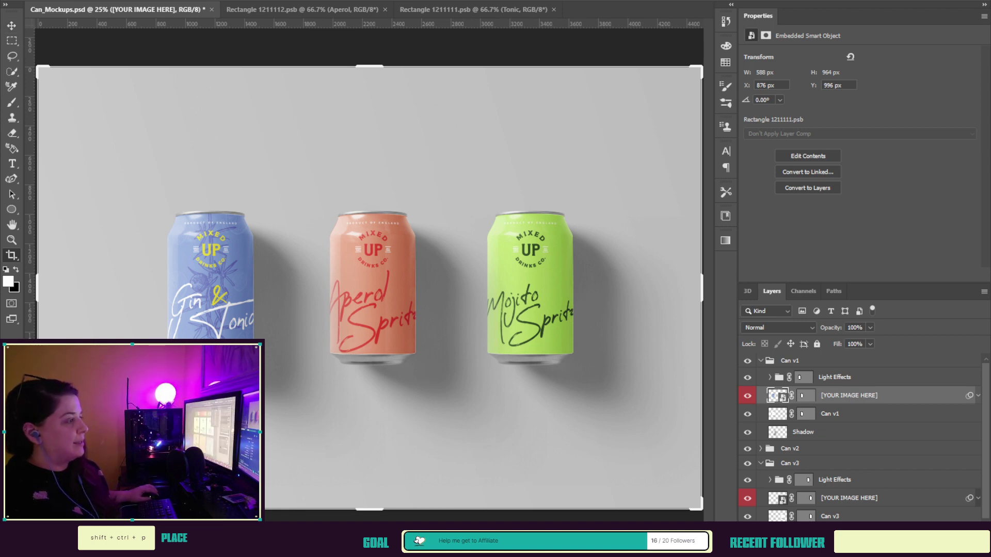
Step: Switch to Illustrator and examine the Gin & Tonic mood board's reference cans, lemon and juniper images and colour swatches up close
key(alt+Tab)
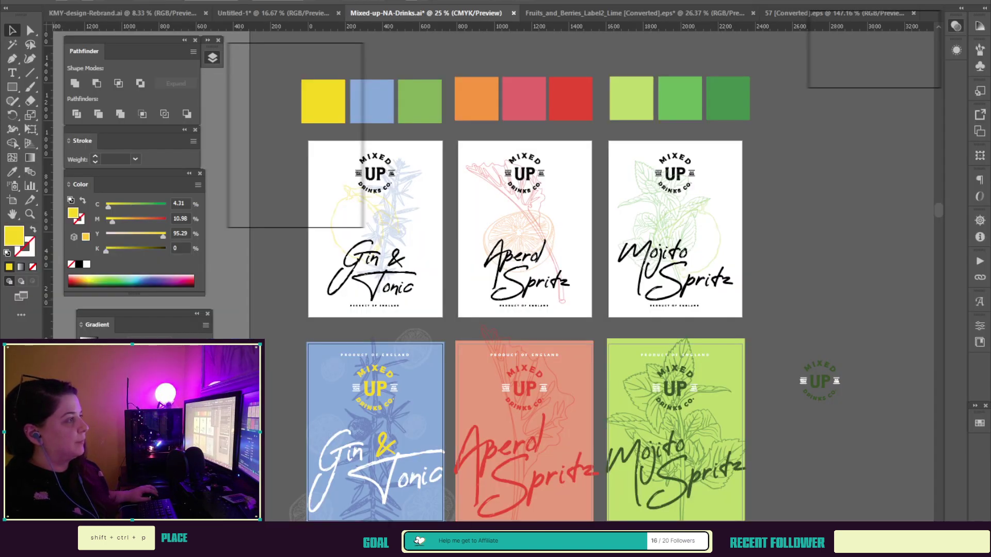
drag(517, 361, 585, 295)
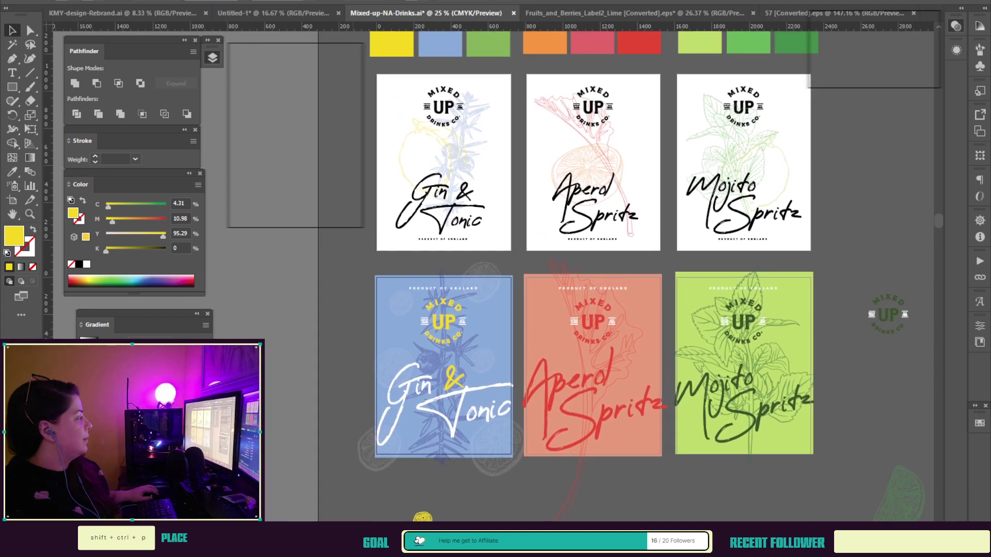
scroll(423, 517, up, 15)
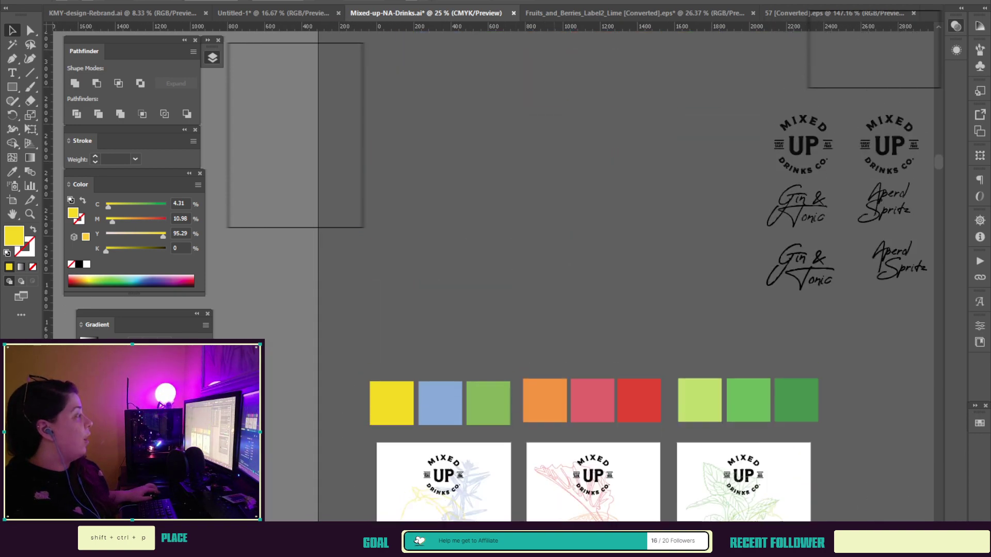
scroll(619, 309, up, 3)
drag(723, 310, 435, 321)
key(x)
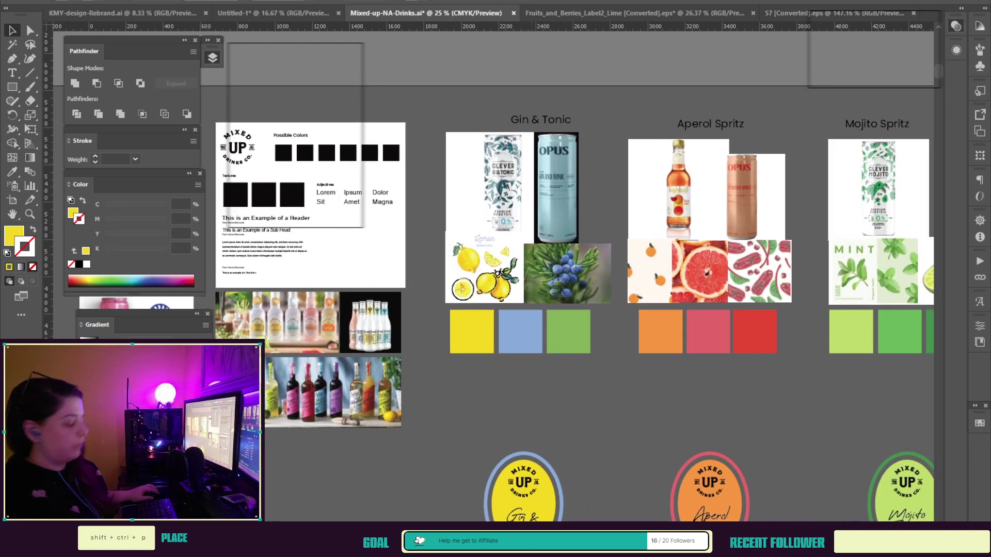
key(z)
drag(444, 108, 542, 111)
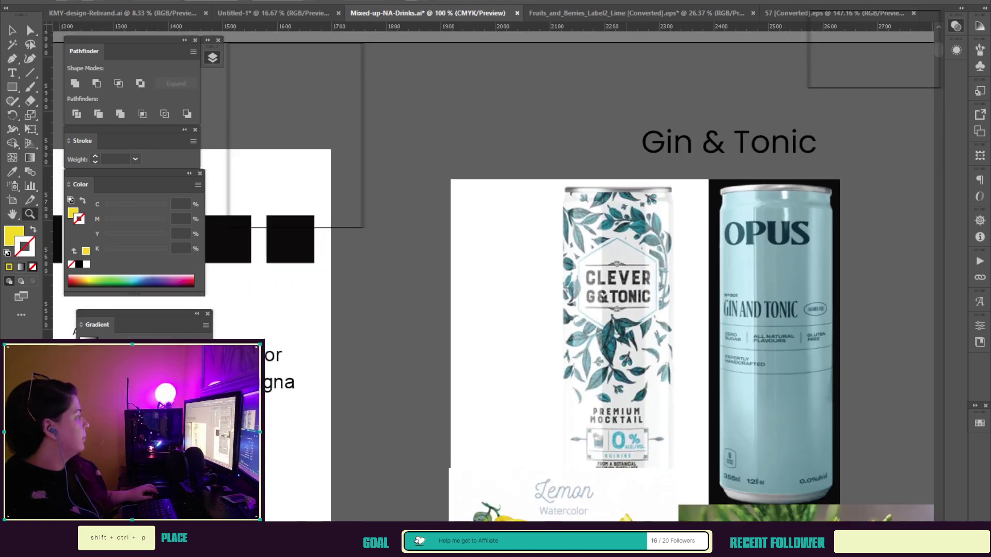
drag(620, 310, 461, 262)
click(463, 252)
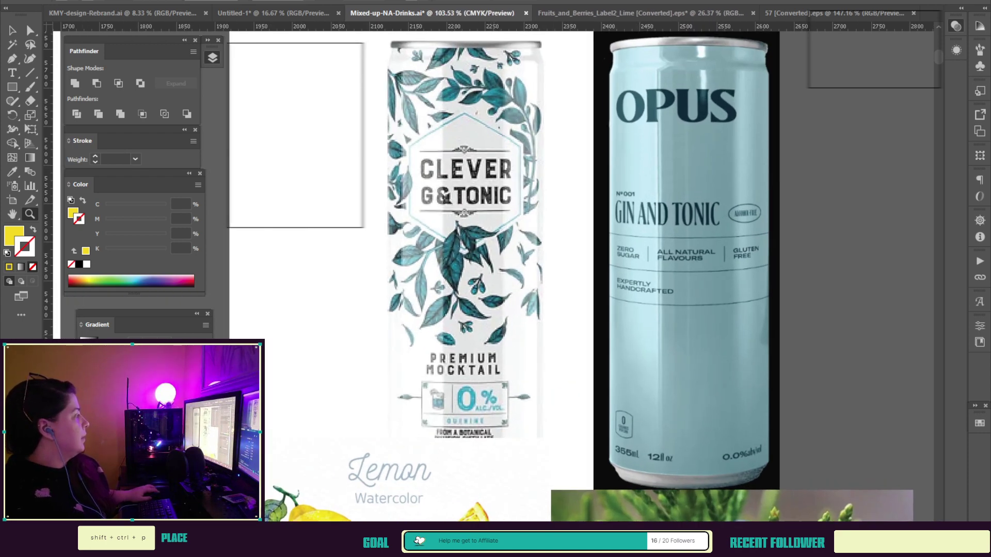
scroll(496, 279, down, 10)
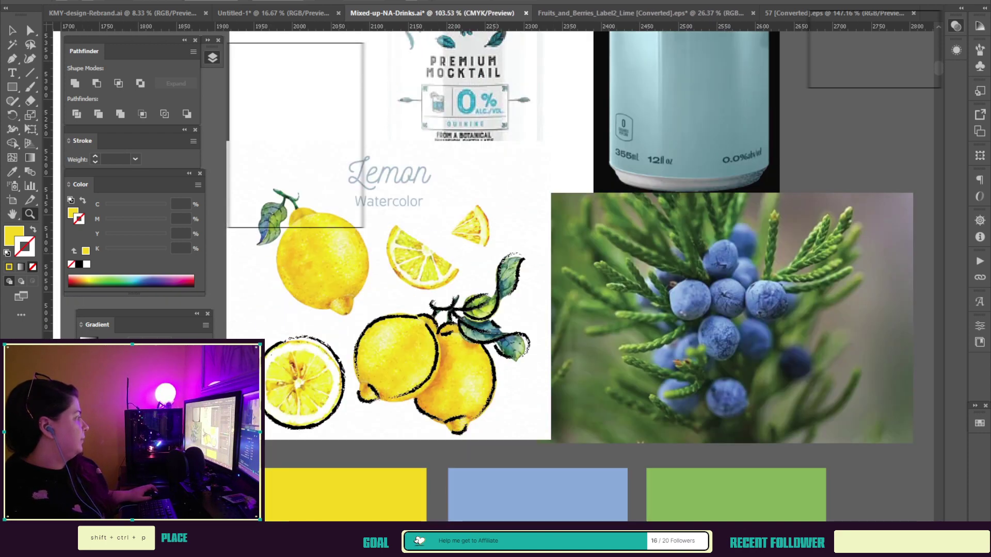
scroll(570, 245, down, 7)
scroll(570, 245, up, 7)
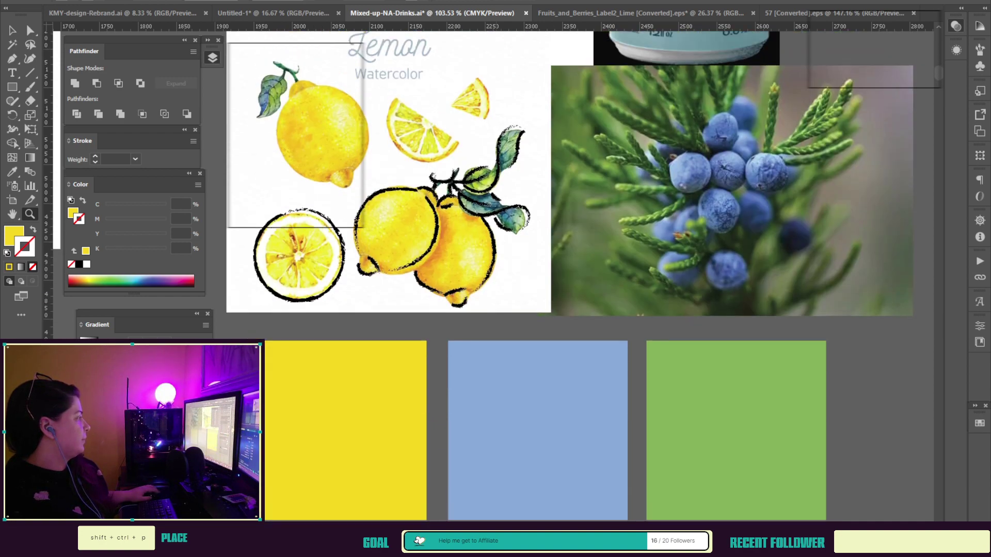
scroll(570, 245, up, 10)
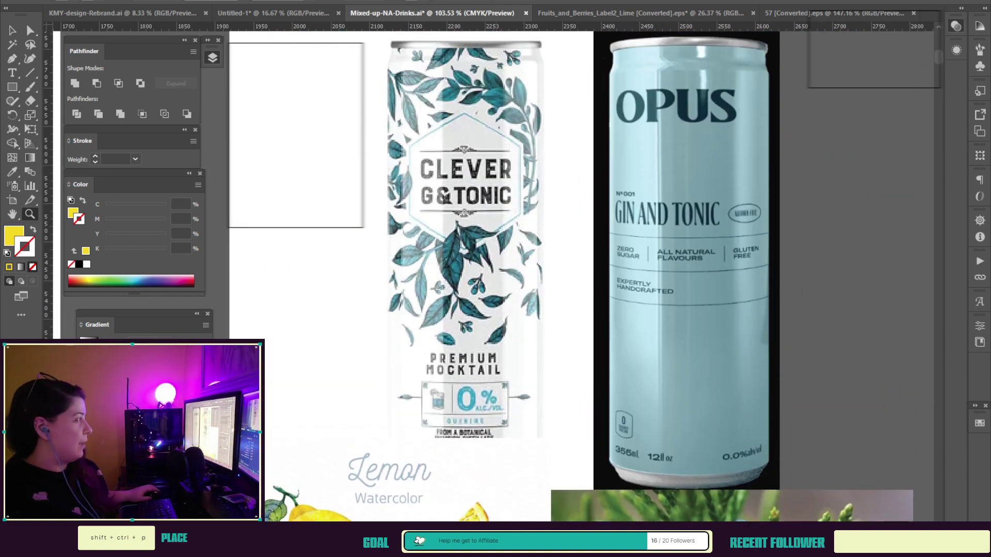
Step: Compare the reference images and palettes of all three drinks with the oval label concepts and the current coloured labels
alt+click(384, 362)
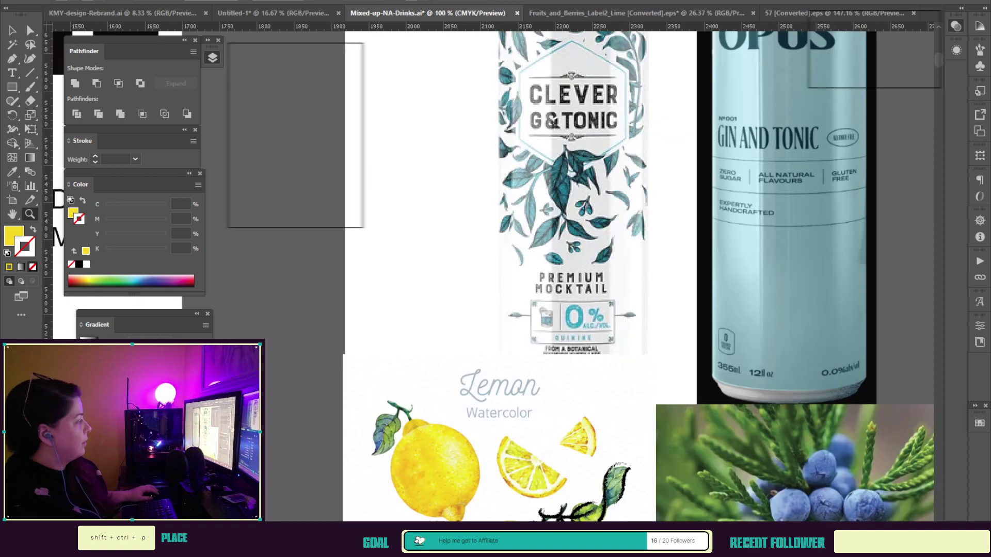
alt+click(459, 356)
alt+click(475, 356)
alt+click(527, 353)
alt+click(527, 361)
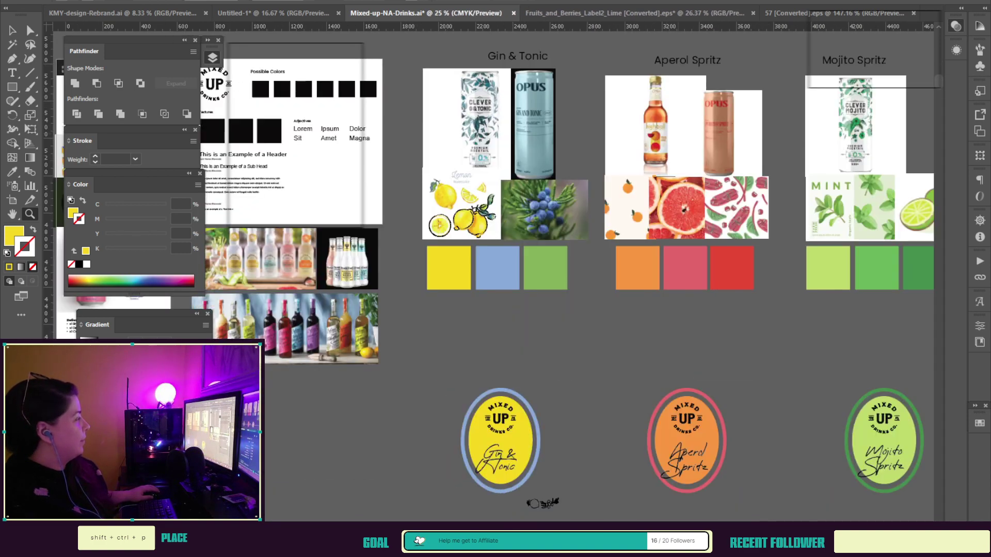
drag(526, 356, 434, 418)
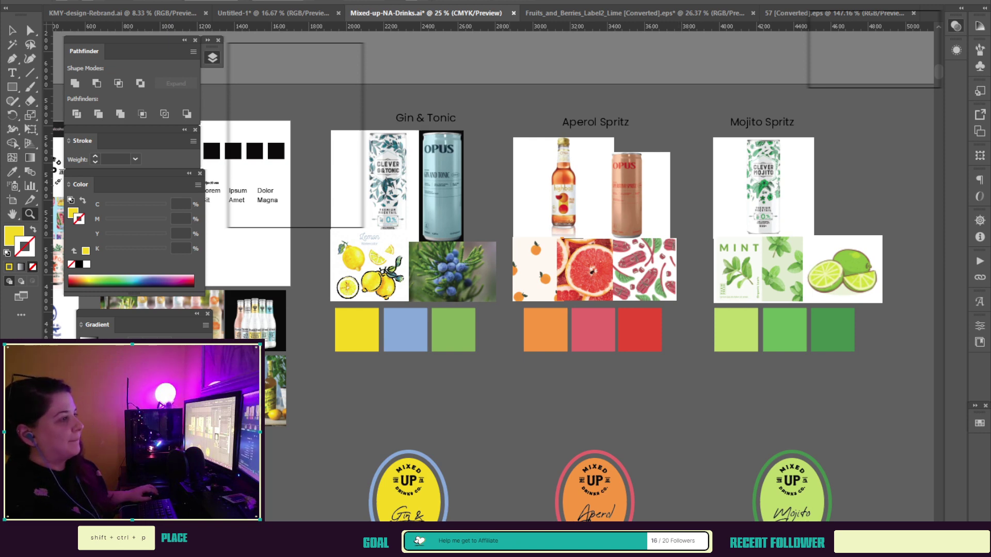
drag(593, 271, 805, 39)
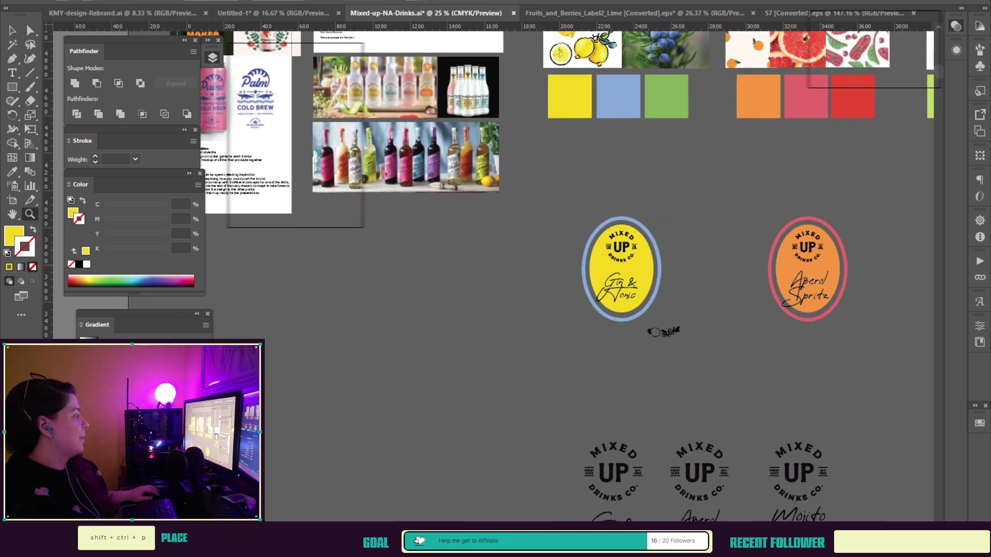
drag(661, 332, 826, 4)
scroll(567, 310, down, 8)
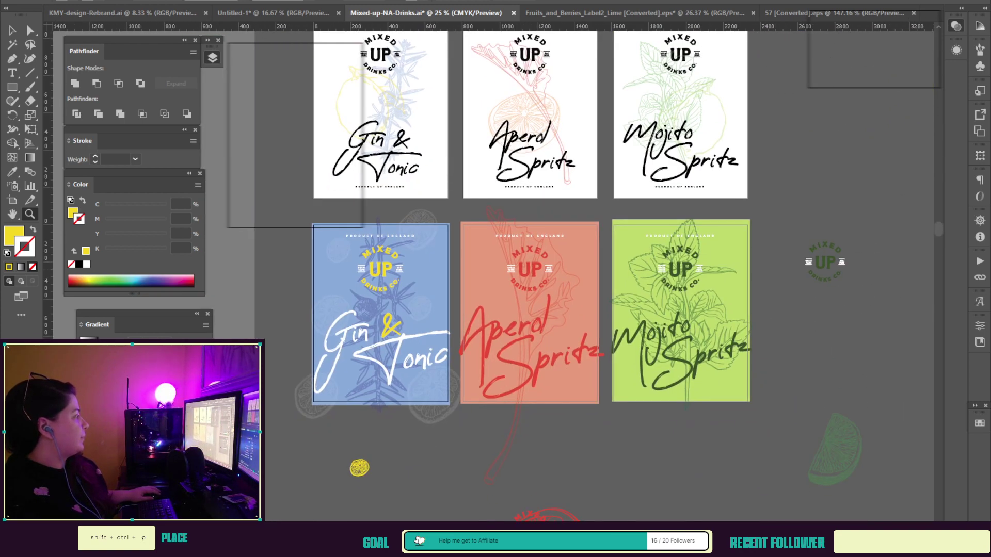
Step: Recolour the whole Gin & Tonic lettering on the blue label, including the ampersand, with a dark navy swatch
key(v)
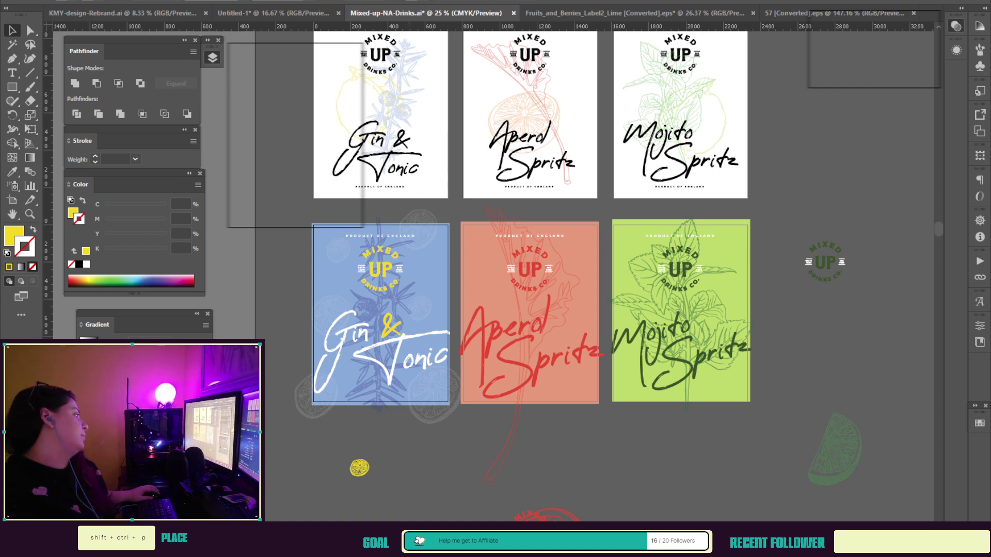
click(397, 337)
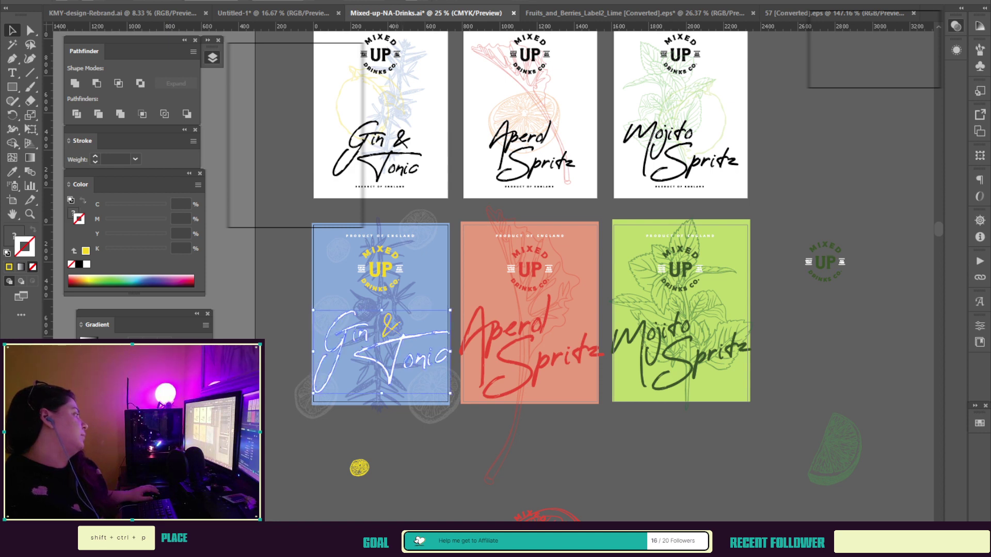
click(62, 1)
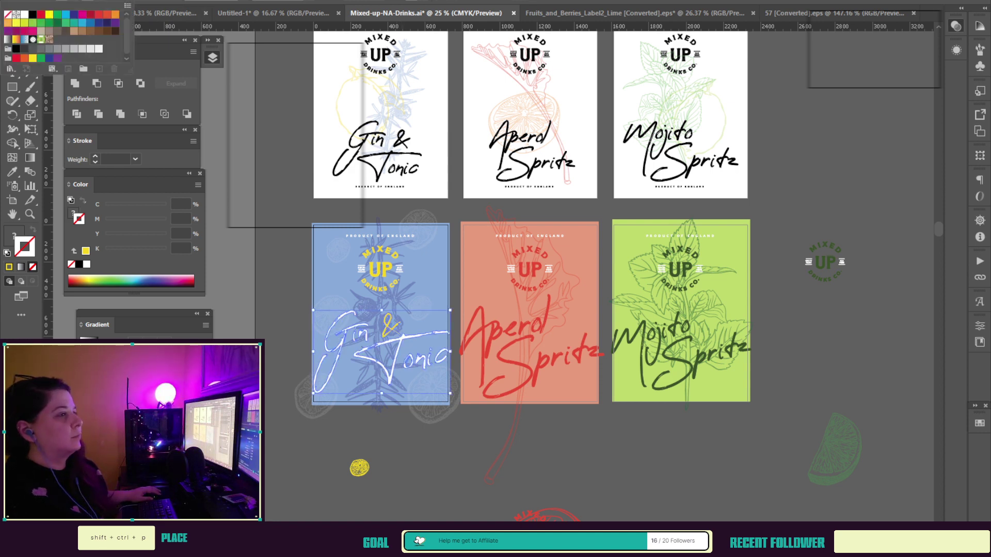
click(107, 22)
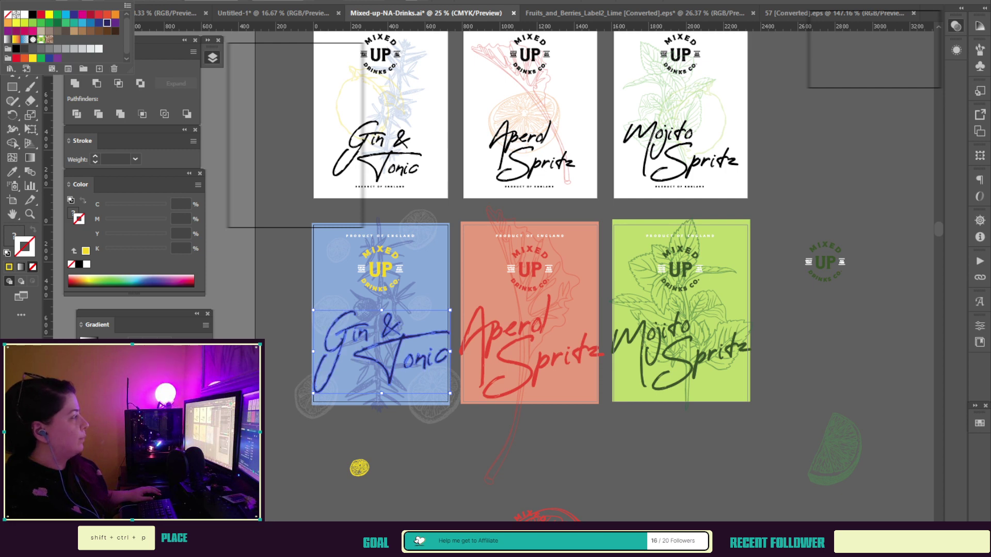
click(279, 268)
click(279, 268)
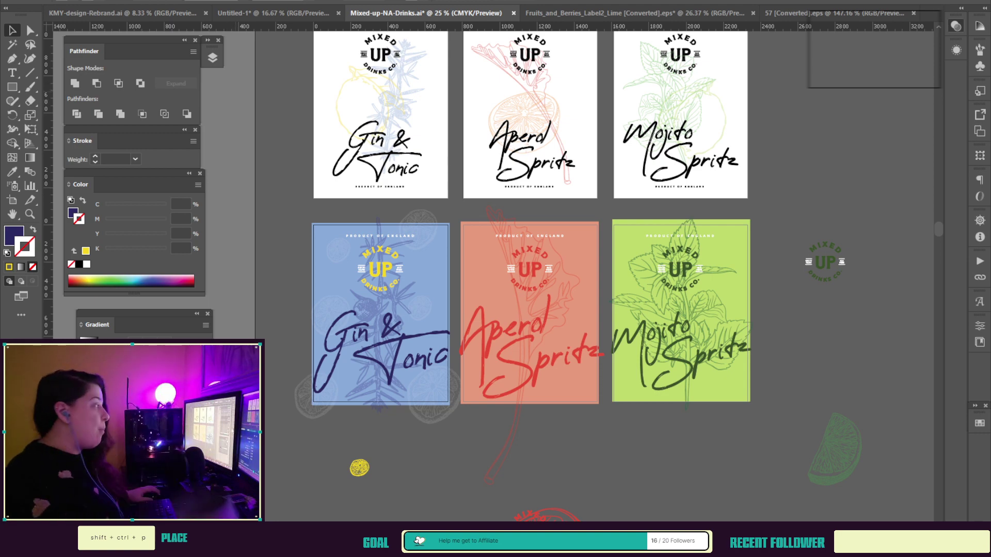
Step: Examine the Gin & Tonic mood board's reference cans up close and compare them with the three coloured labels
scroll(516, 258, up, 15)
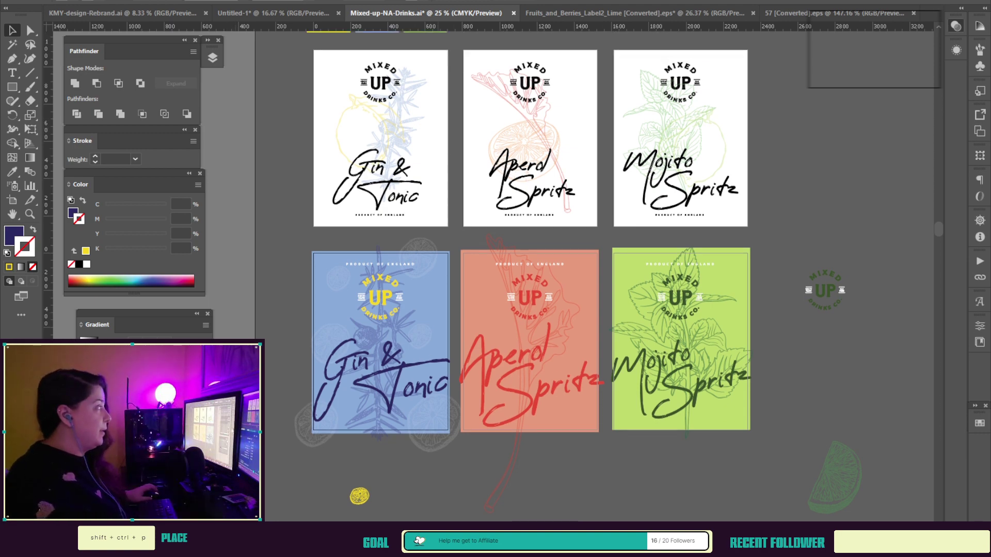
scroll(517, 258, up, 8)
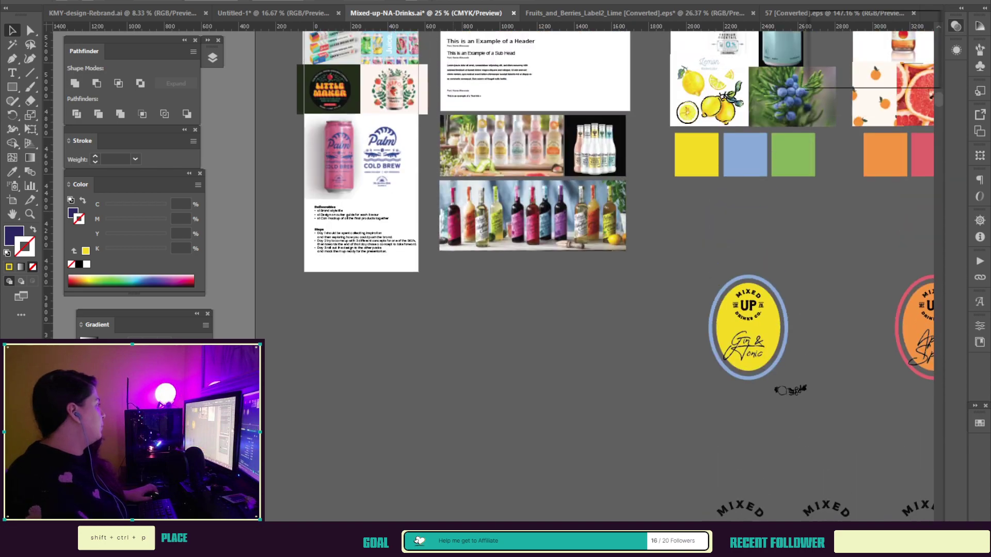
scroll(517, 258, right, 6)
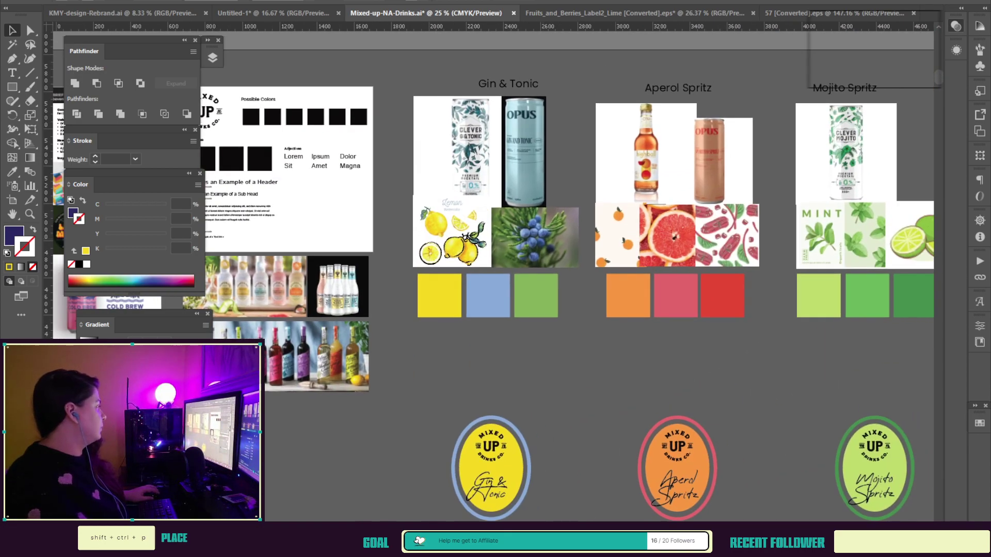
key(z)
drag(456, 192, 632, 507)
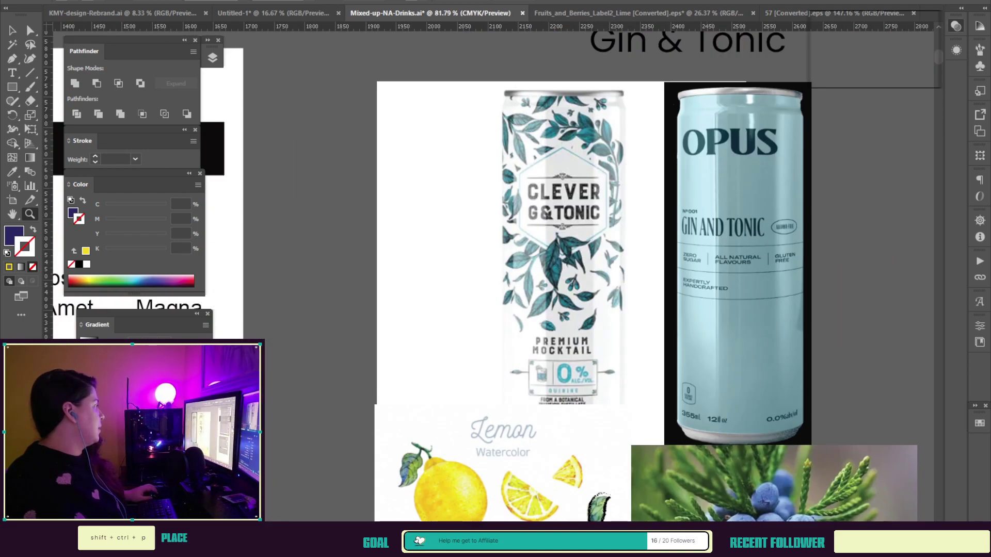
drag(685, 467, 560, 77)
drag(557, 454, 586, 108)
drag(568, 454, 596, 114)
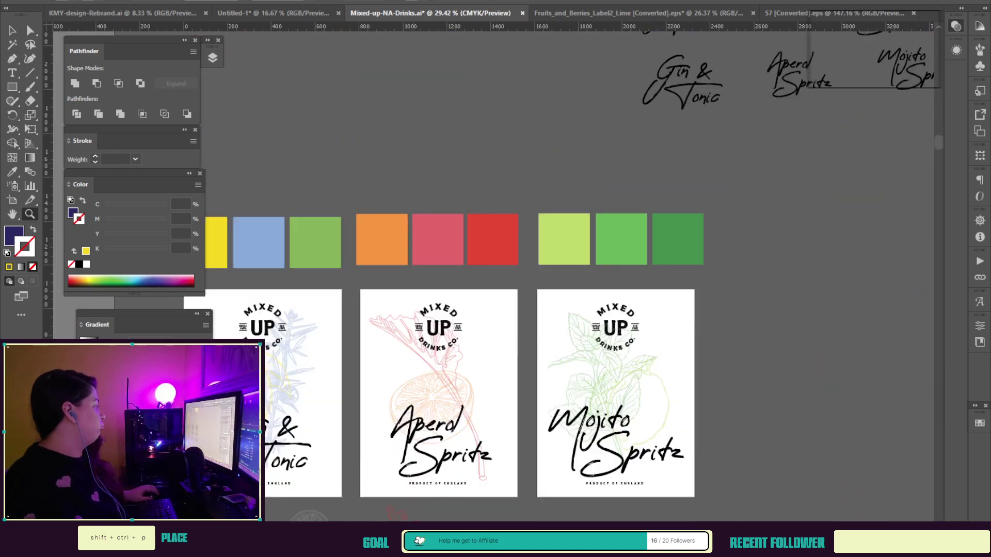
drag(516, 457, 608, 117)
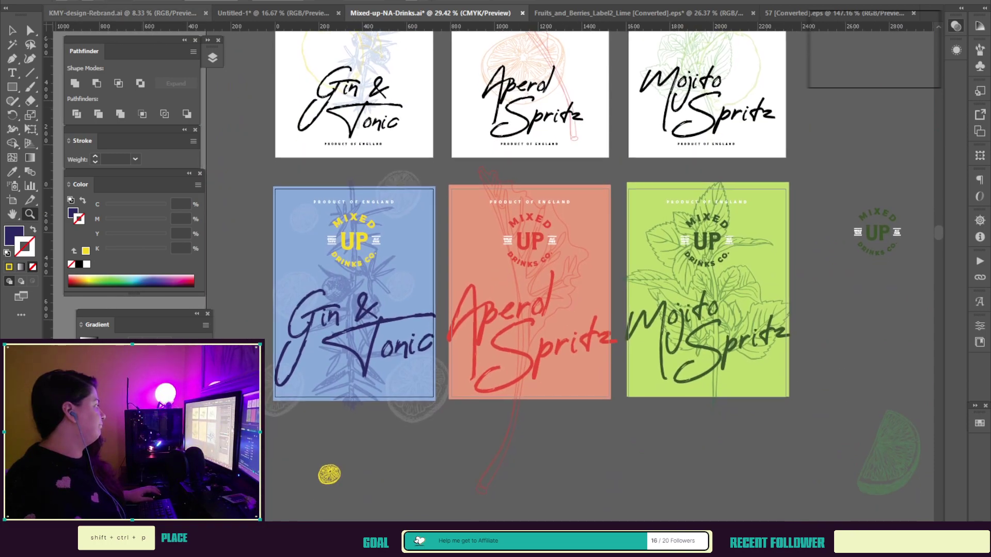
click(12, 30)
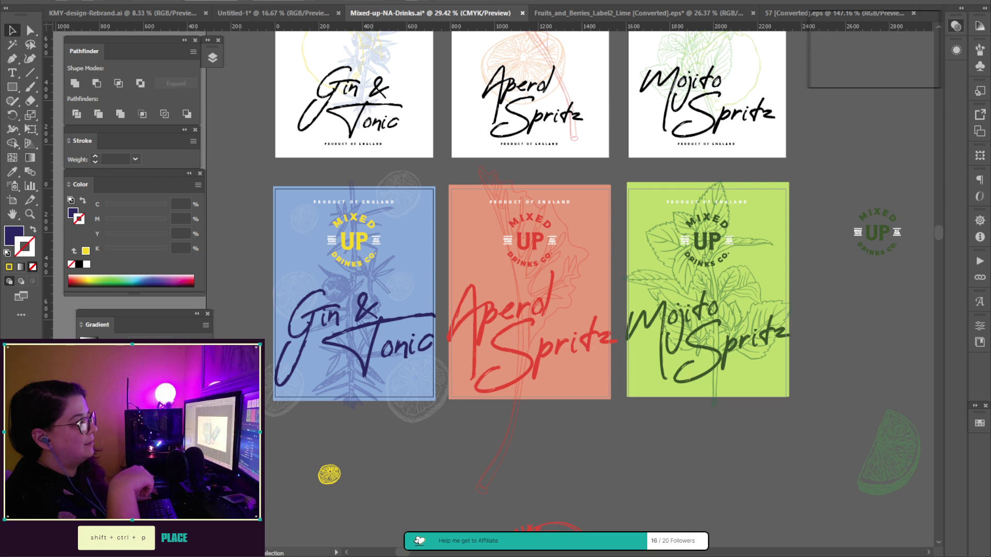
Step: Switch to Photoshop and open the can's "Place your design here" artwork from the 6009374.psd pack mockup
key(alt+Tab)
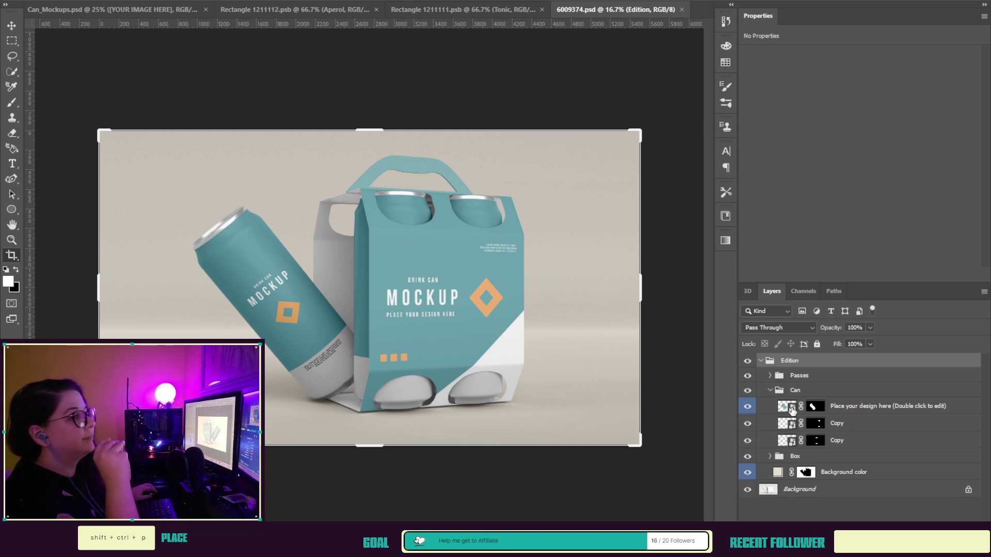
double_click(793, 408)
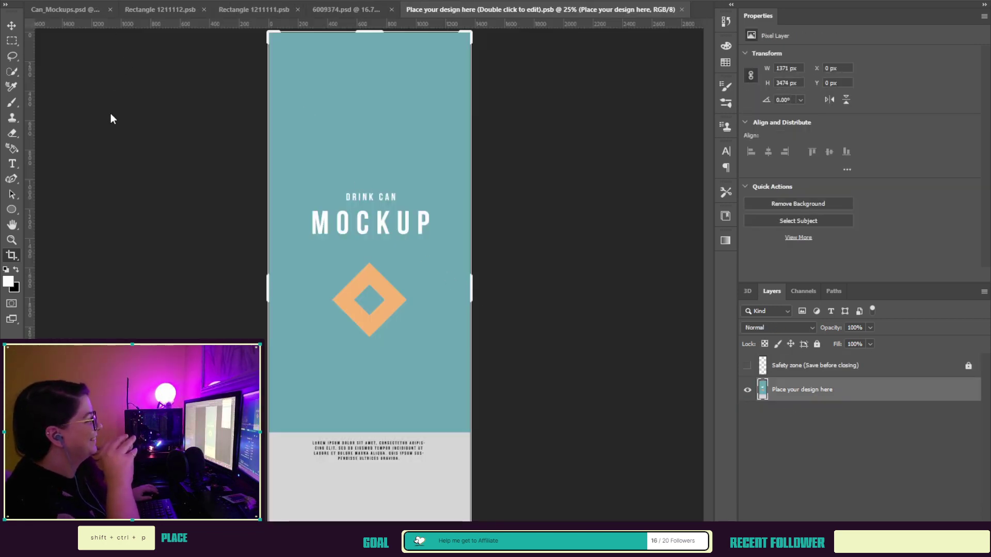
key(h)
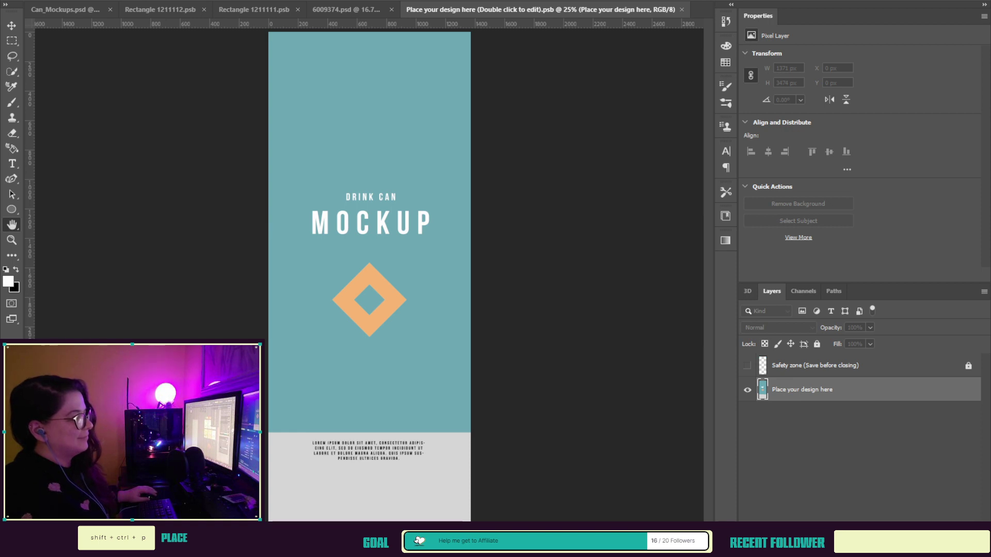
Step: Switch to Illustrator and place a copy of the tall blue panel behind the Gin & Tonic label, narrowed and shortened to frame it
key(alt+Tab)
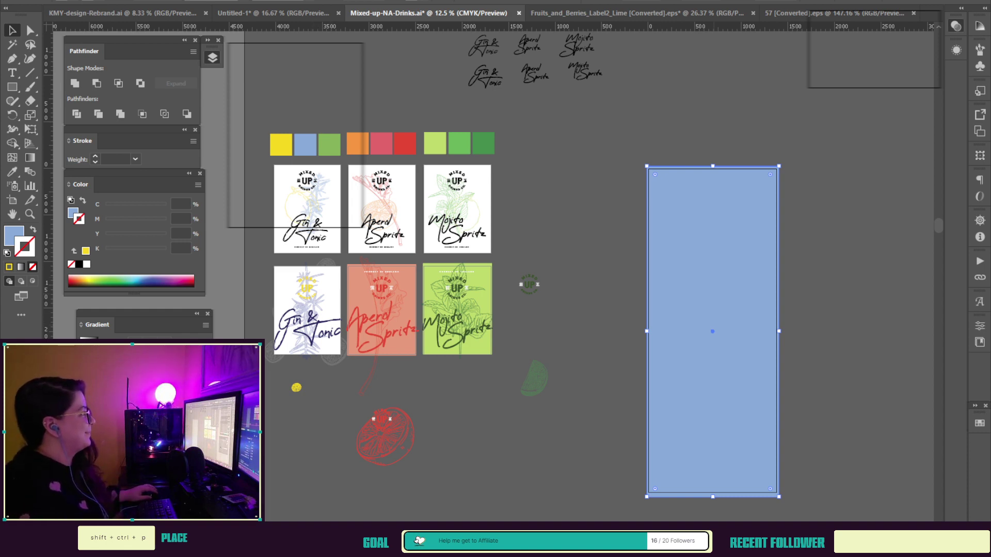
drag(713, 331, 329, 424)
drag(395, 425, 345, 425)
scroll(345, 425, down, 2)
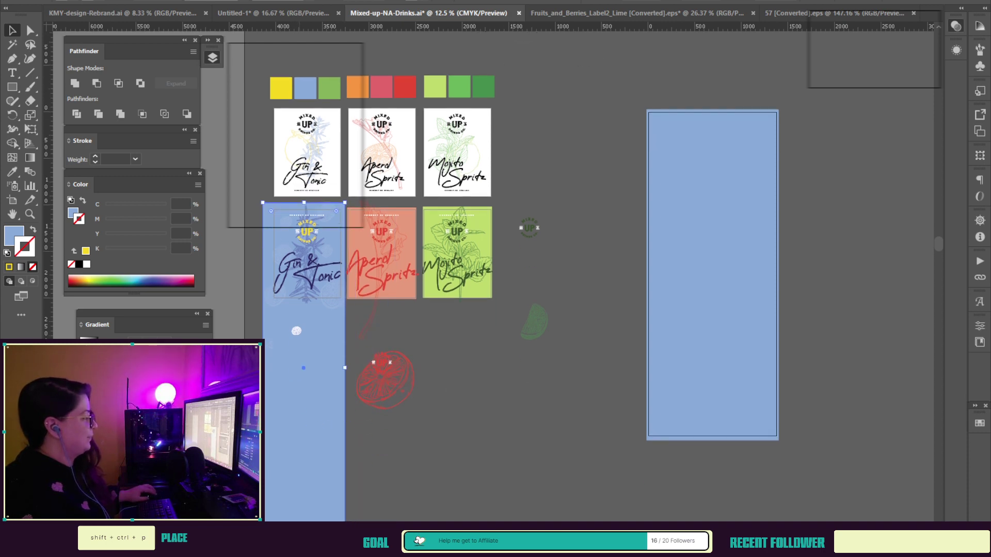
drag(304, 533, 303, 305)
scroll(304, 305, up, 5)
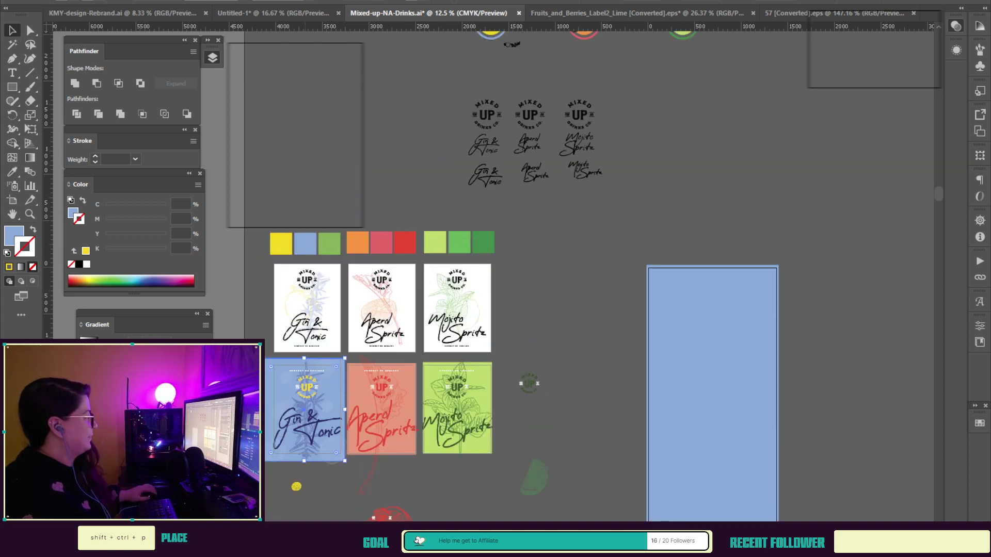
Step: Copy the navy Gin & Tonic lettering onto the lower part of the tall blue panel and enlarge it to span the panel's width
click(315, 427)
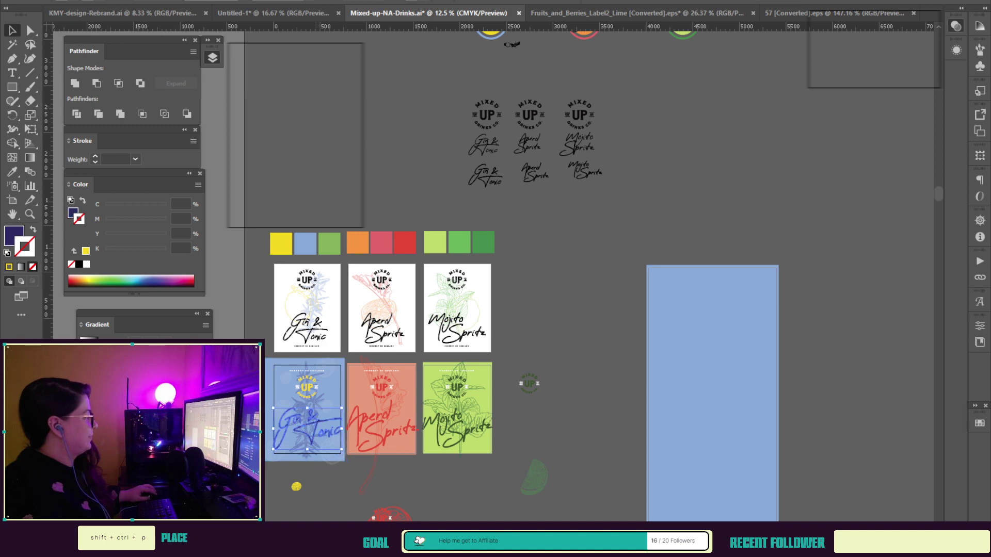
drag(308, 428, 711, 518)
scroll(711, 517, down, 6)
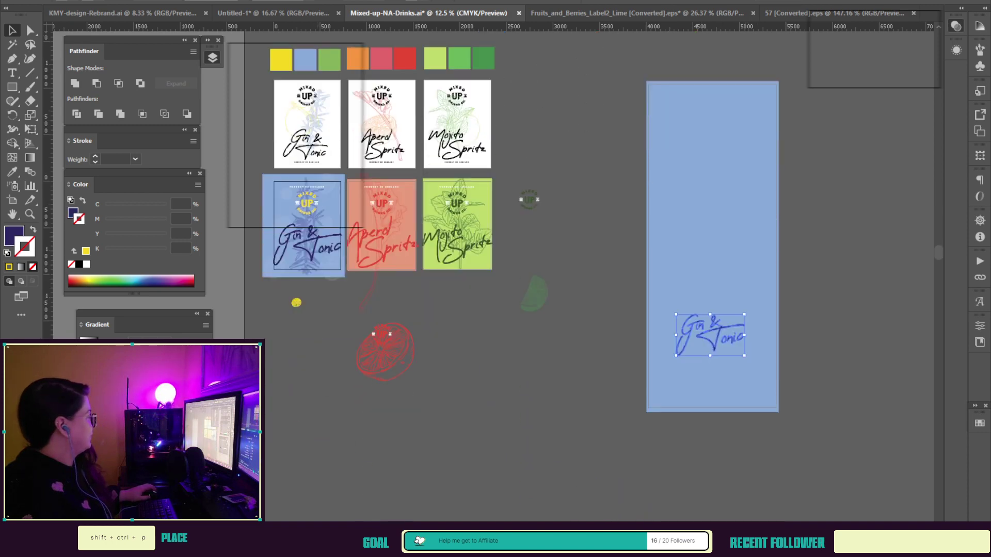
mouse_move(745, 356)
mouse_down()
mouse_move(780, 377)
mouse_move(728, 351)
mouse_up()
scroll(728, 351, up, 3)
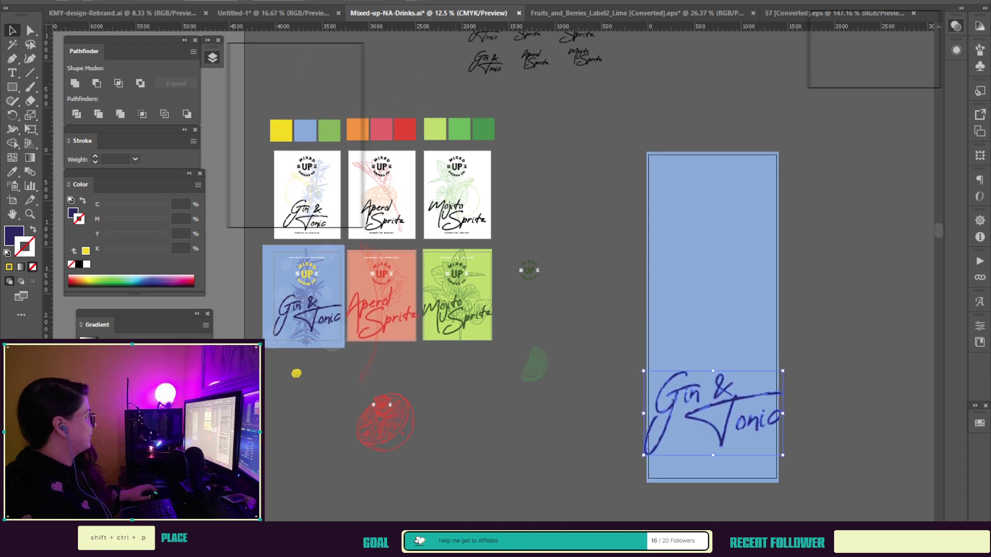
scroll(728, 351, up, 3)
Step: Copy the yellow Mixed Up logo and PRODUCT OF ENGLAND line to the tall panel's top, enlarge them, and lower the lettering slightly
click(307, 317)
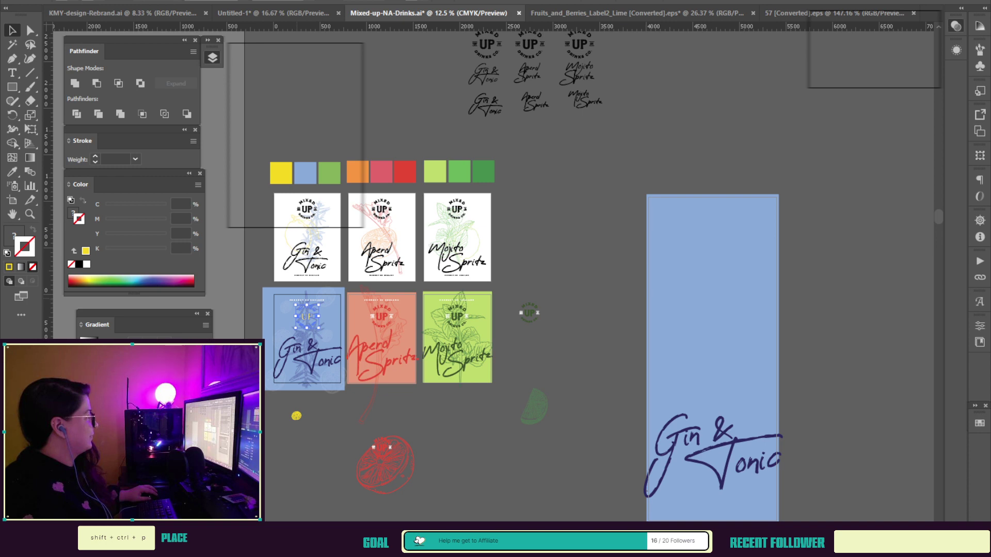
key(ctrl+shift+a)
click(308, 303)
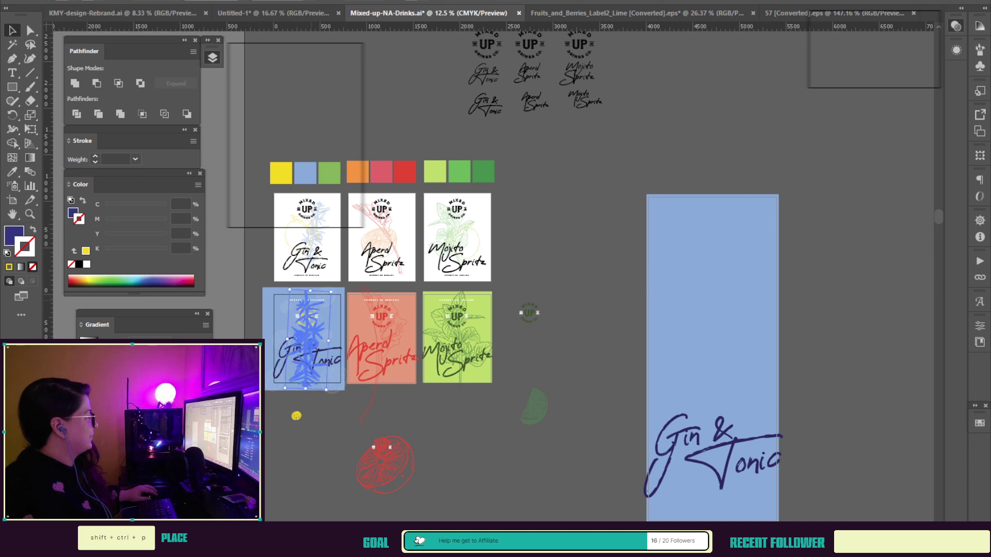
click(307, 299)
shift+click(307, 316)
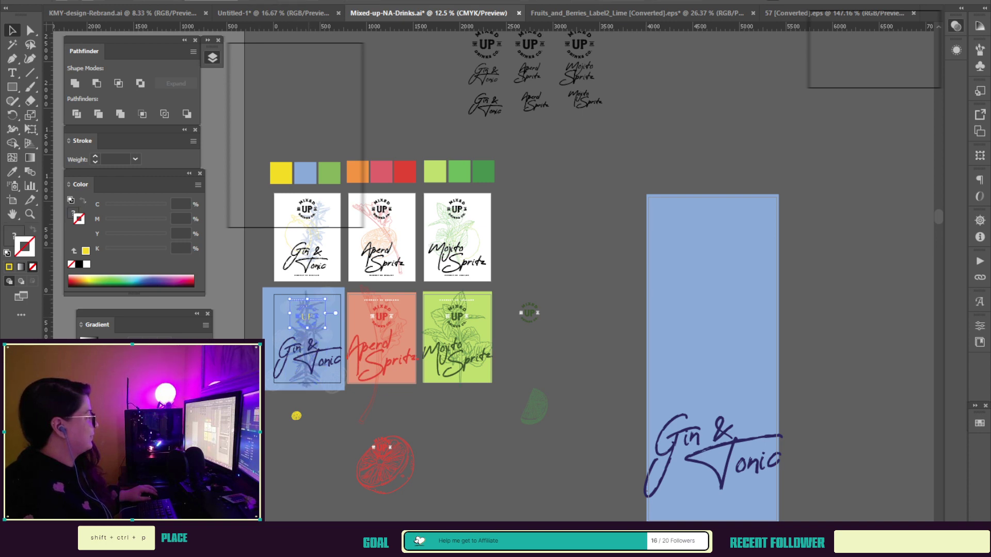
drag(307, 316, 766, 275)
drag(718, 241, 717, 262)
drag(724, 460, 724, 468)
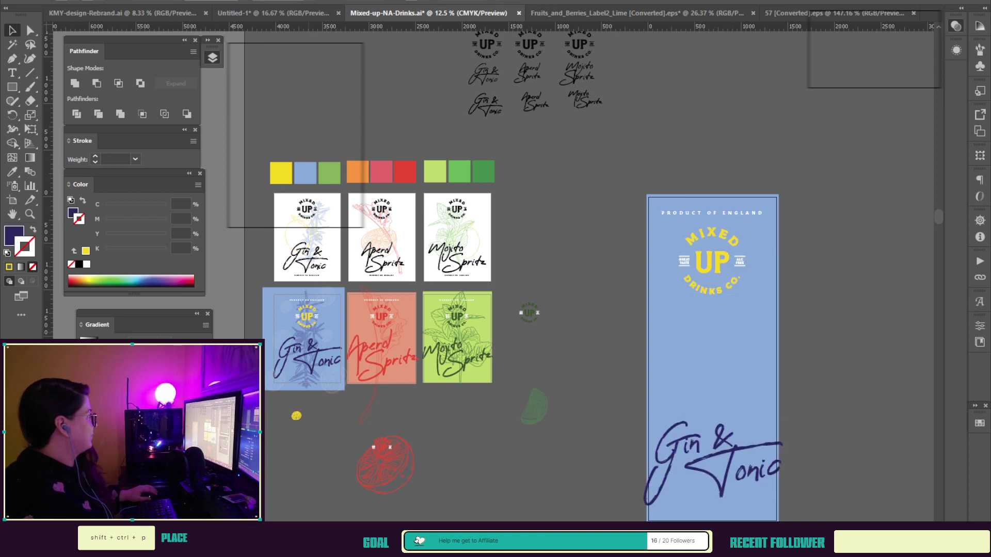
Step: Copy the juniper sprig onto the tall panel behind the lettering, enlarge it and tilt it to the left
drag(306, 344, 710, 412)
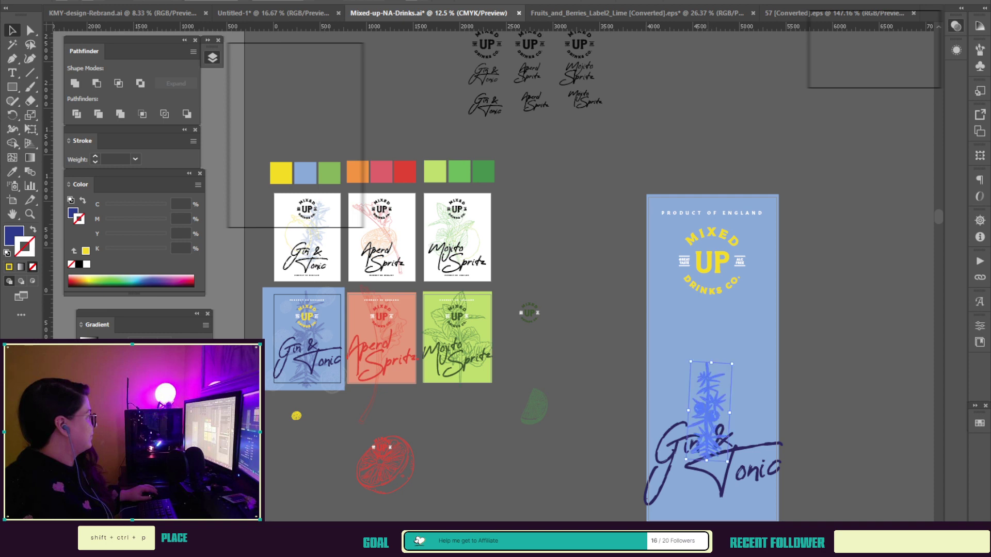
drag(734, 362, 676, 376)
key(ctrl+z)
Step: Recolour the tall panel's juniper sprig with the yellow palette swatch
click(698, 376)
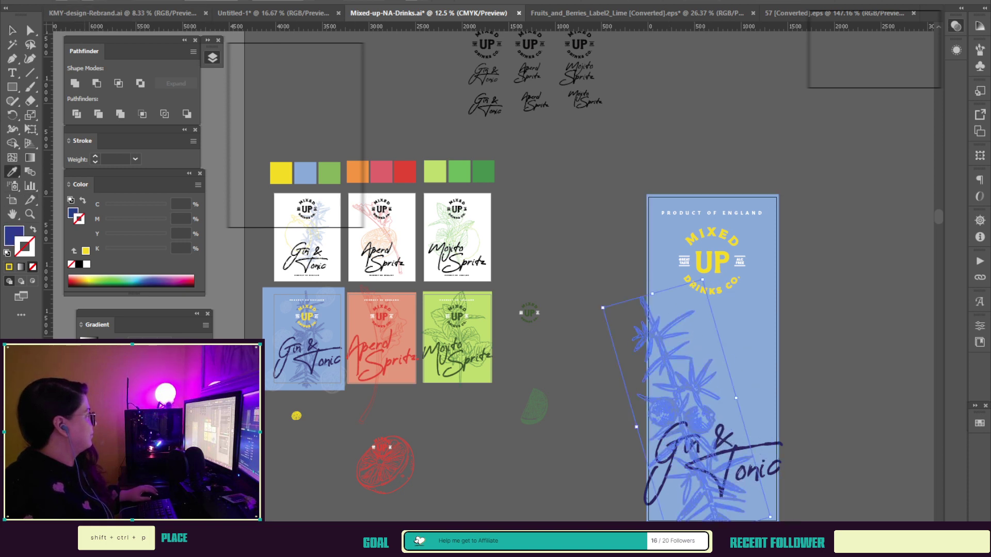
key(ctrl+z)
click(280, 173)
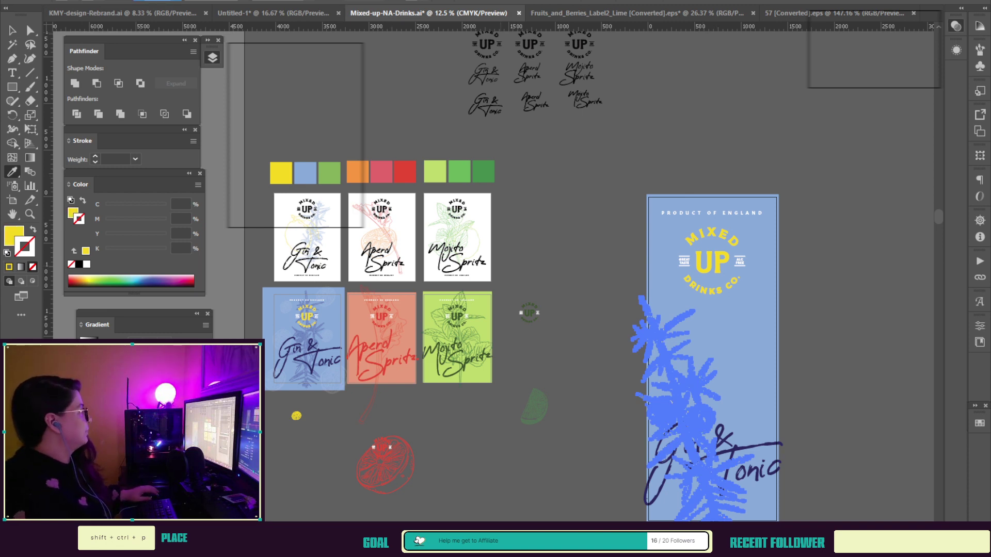
key(v)
key(ctrl+shift+a)
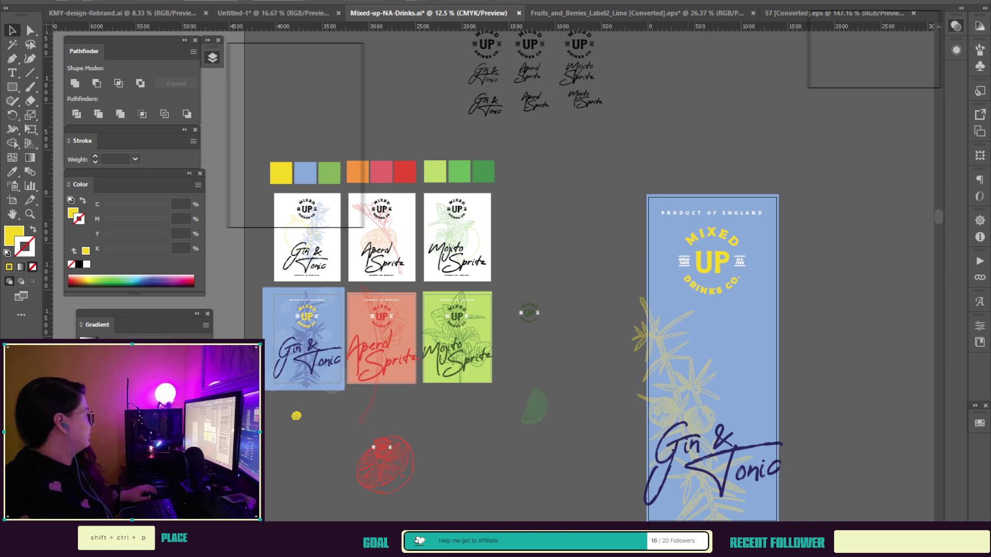
click(682, 391)
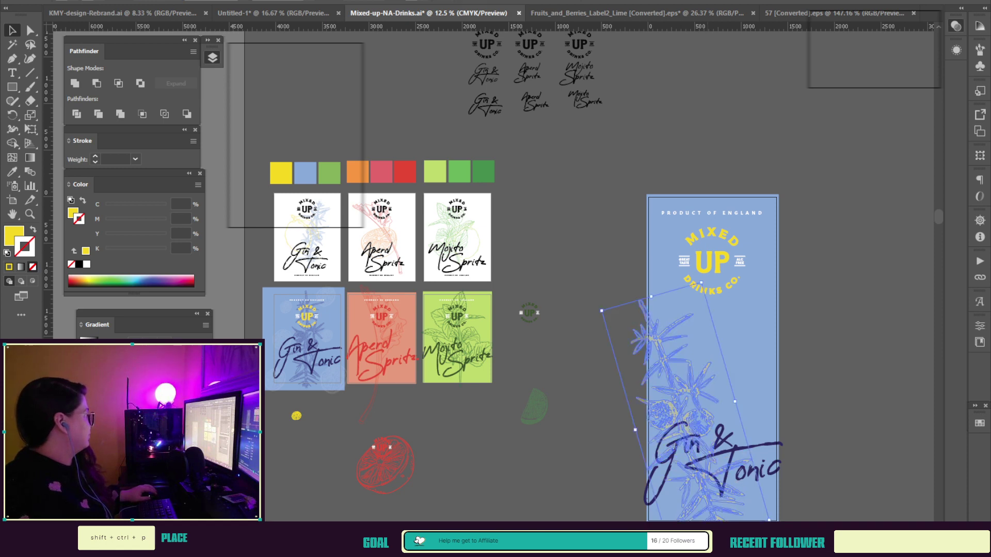
Step: Move the yellow lemon slice onto the tall panel's right edge, enlarge it, and match its faded yellow look to the sprig
click(296, 416)
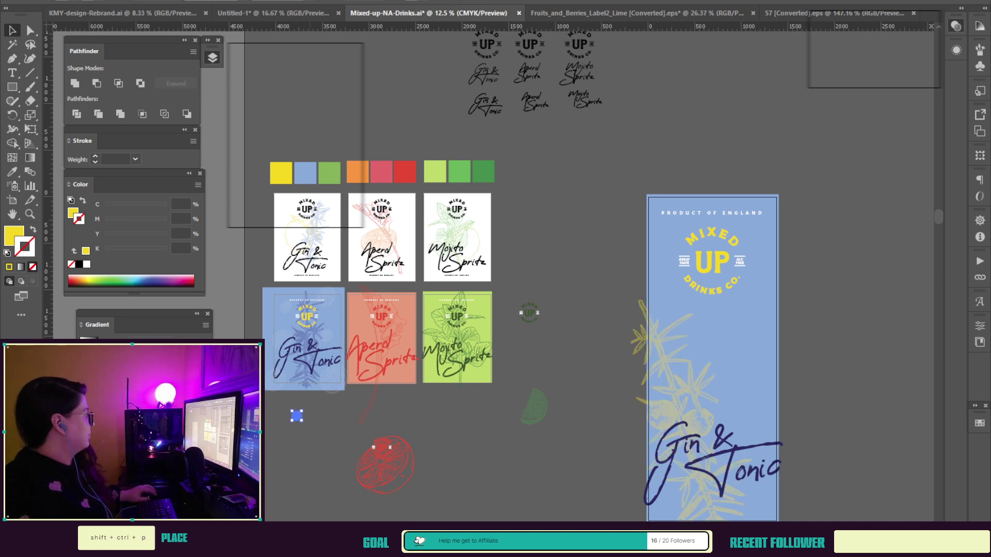
drag(302, 421, 328, 447)
drag(296, 416, 804, 431)
drag(753, 386, 774, 376)
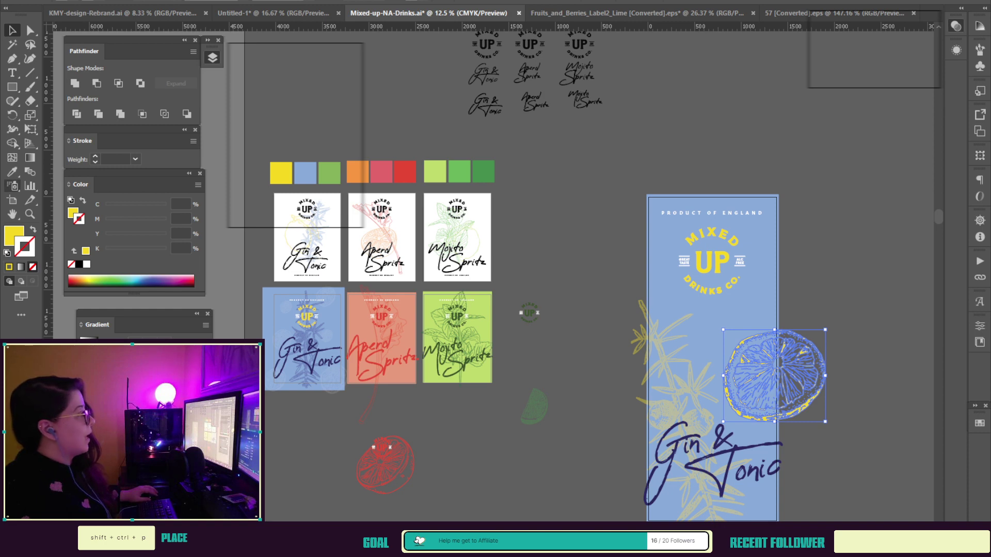
key(i)
key(v)
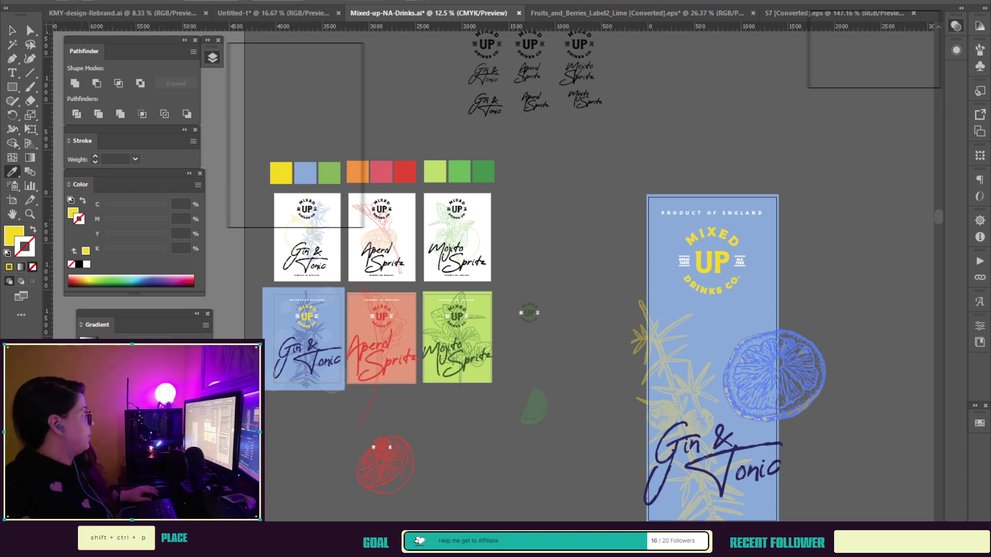
key(ctrl+shift+a)
drag(774, 376, 769, 351)
Step: Tilt the juniper sprig further left, reposition it on the tall panel, and raise the lemon slice slightly
click(696, 413)
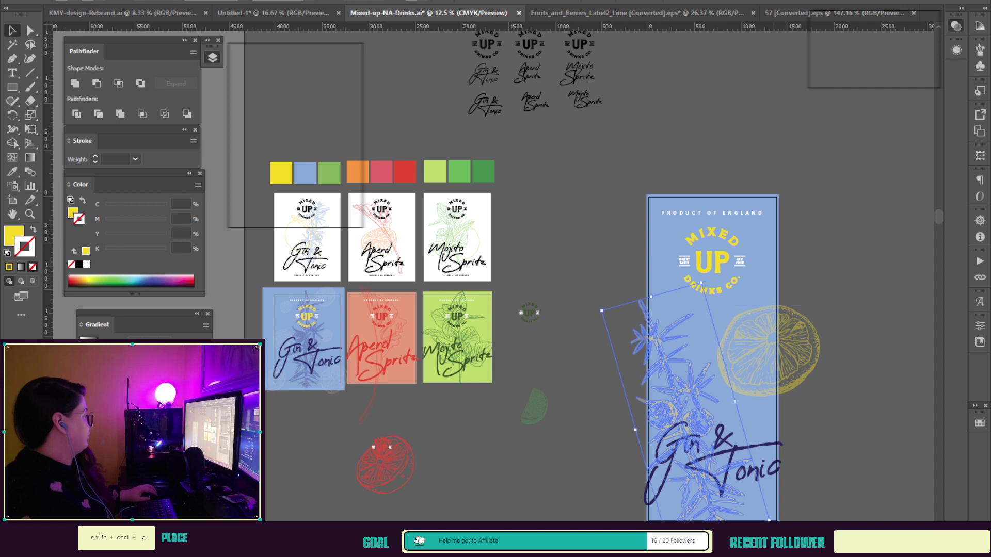
drag(704, 280, 681, 278)
drag(686, 395, 696, 403)
mouse_move(768, 352)
mouse_down()
mouse_move(756, 349)
mouse_move(766, 338)
mouse_up()
click(731, 453)
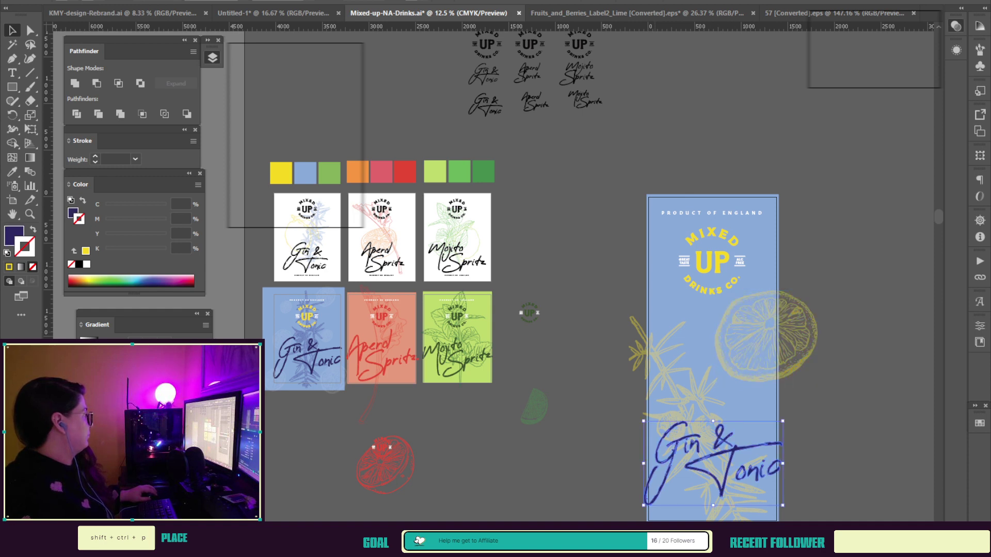
Step: Recolour the juniper sprig and lemon slice white and shift both slightly down and to the right on the tall panel
click(695, 397)
shift+click(763, 339)
click(51, 1)
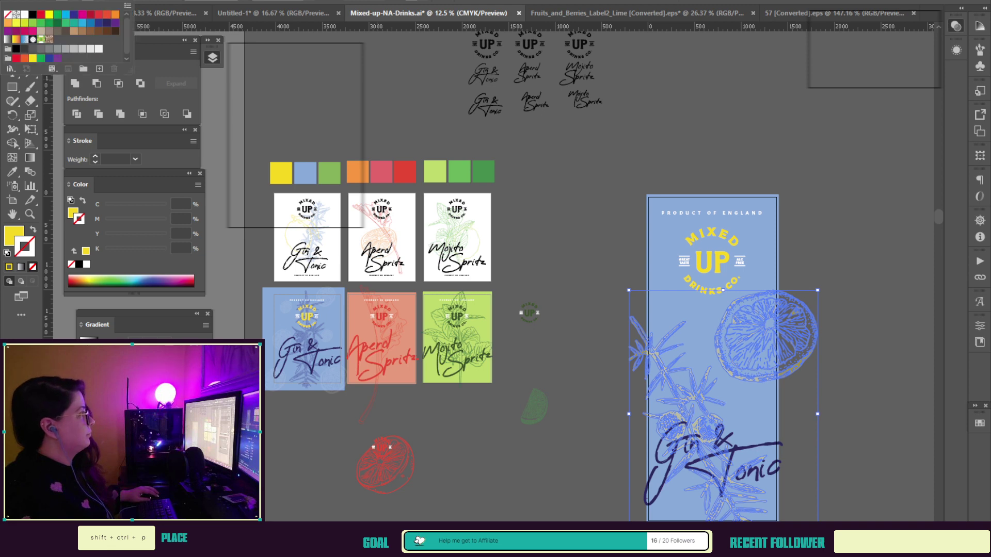
click(24, 15)
click(402, 114)
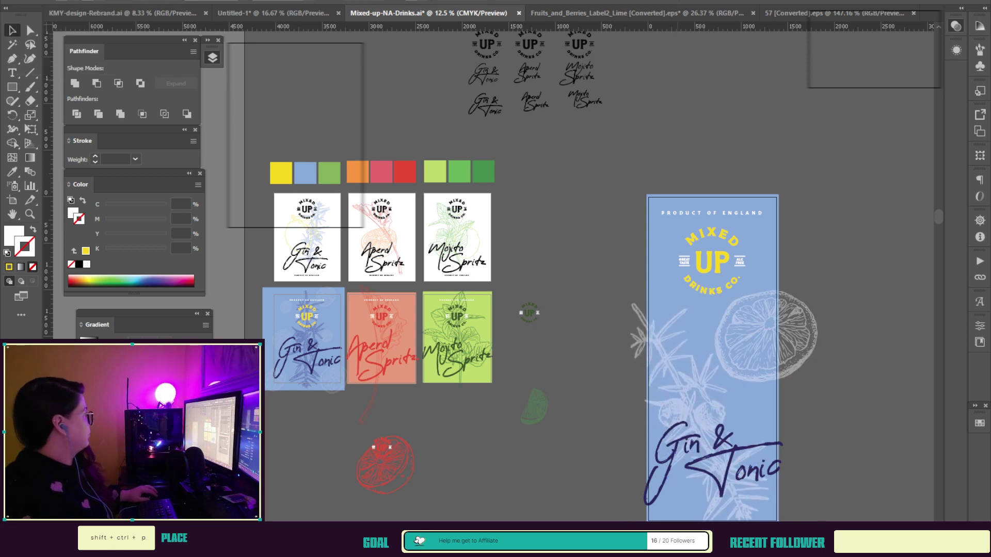
drag(694, 396, 698, 401)
drag(763, 339, 772, 371)
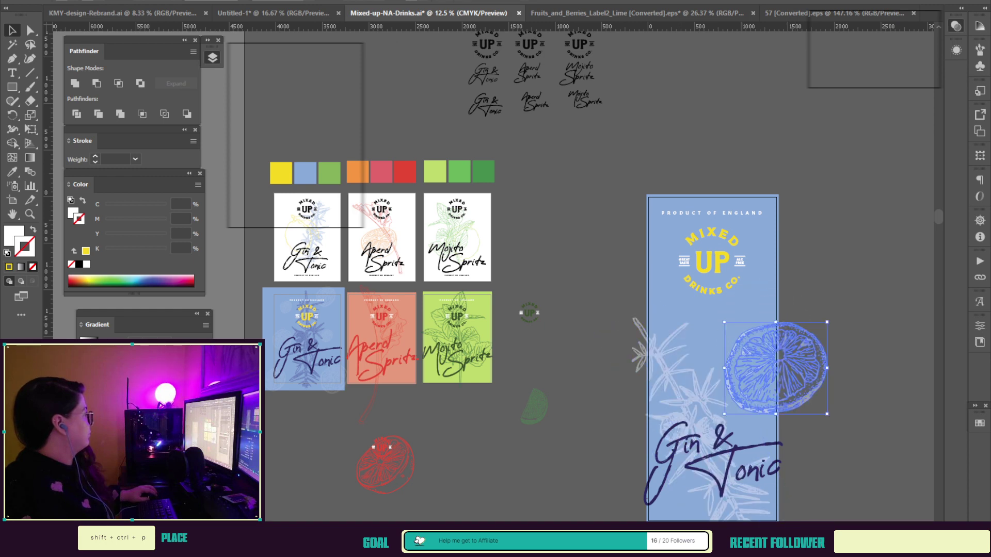
Step: Recolour the tall panel's Gin & Tonic lettering with the yellow sampled from the Mixed Up logo
click(733, 448)
key(i)
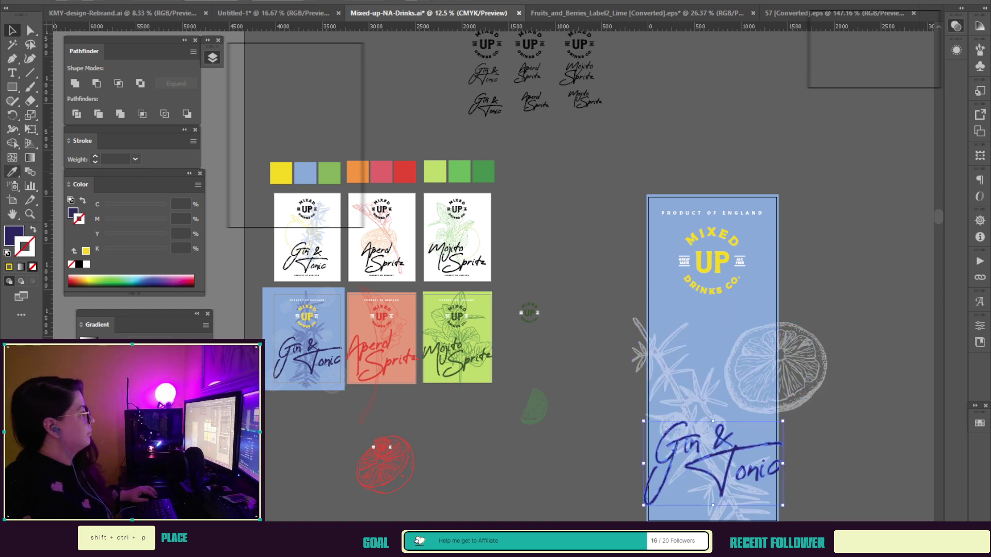
click(704, 263)
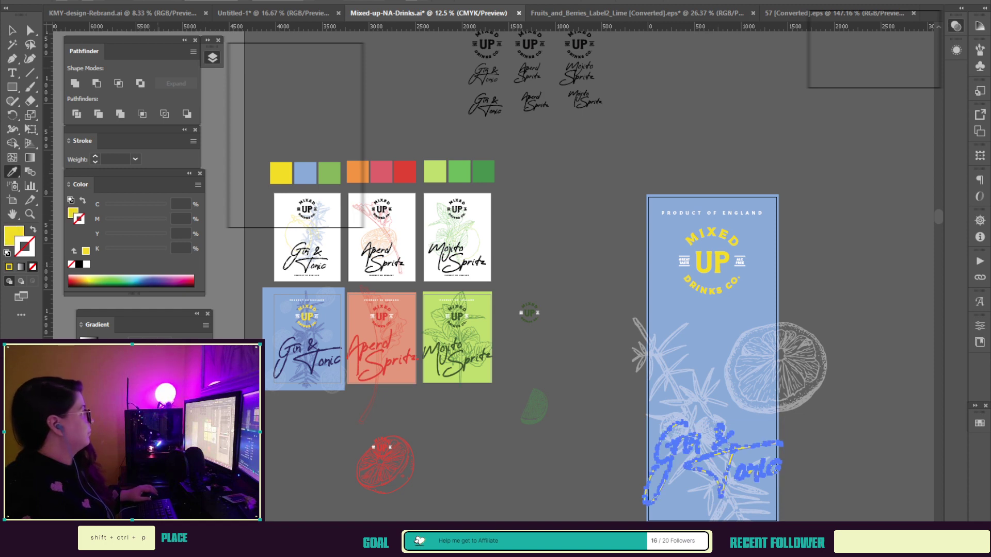
Step: Move the white juniper sprig and lemon slice up the tall panel so they sit behind the Mixed Up logo
key(v)
drag(665, 388, 642, 219)
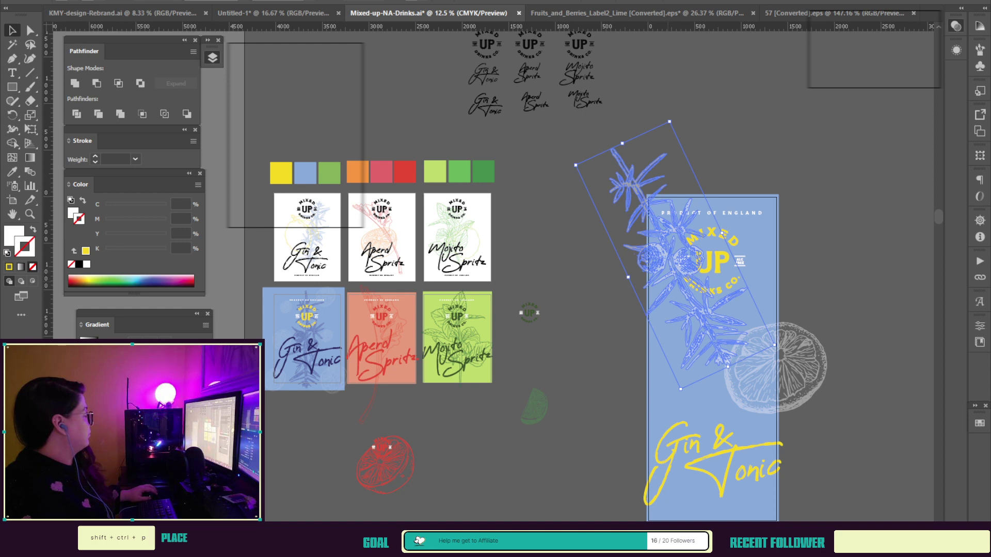
key(ctrl+shift+a)
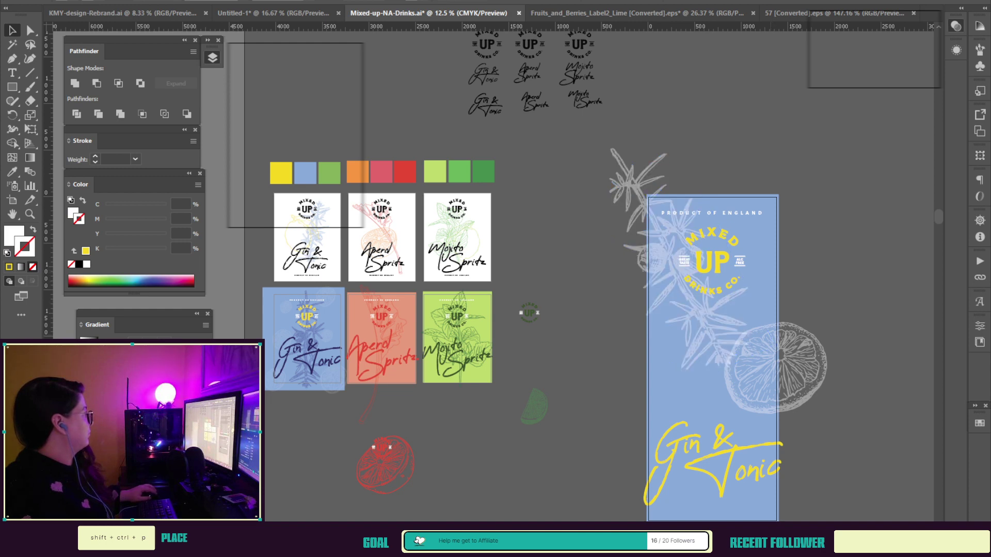
drag(780, 351, 759, 220)
shift+click(667, 239)
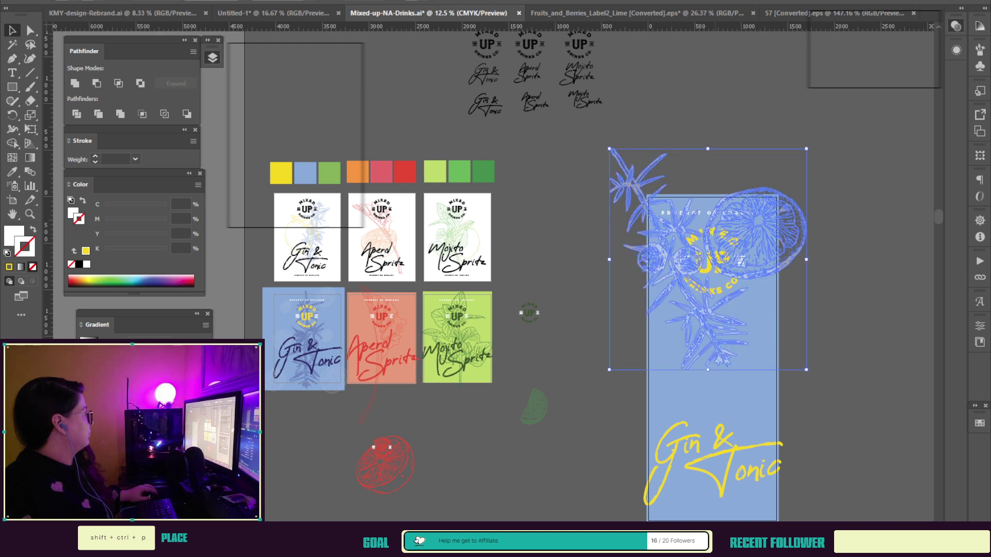
shift+click(682, 385)
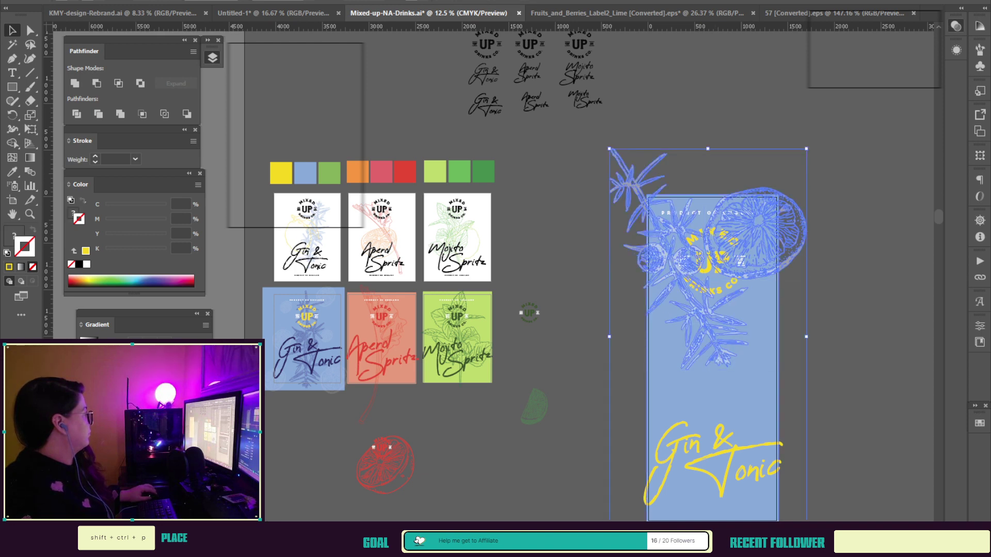
key(ctrl+shift+a)
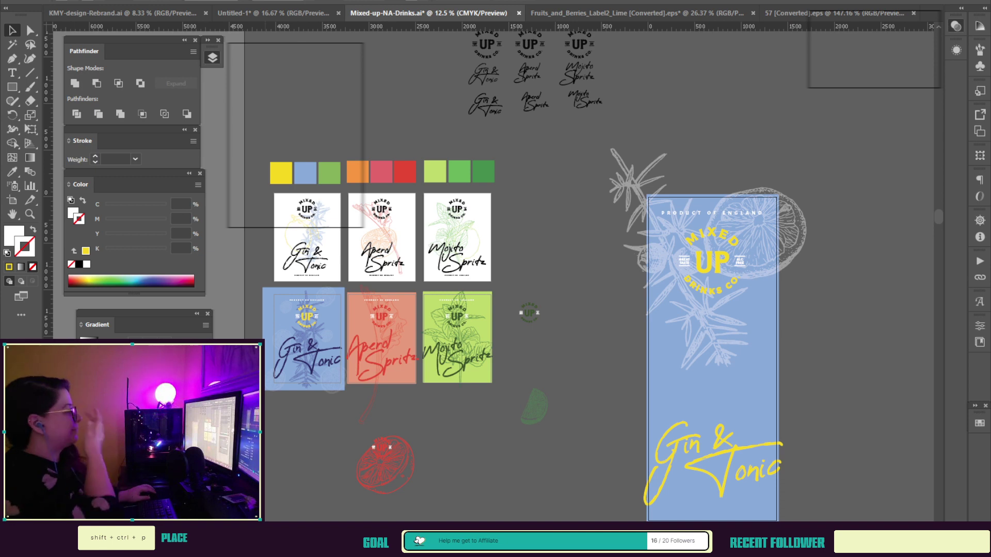
Step: Shift the juniper sprig and lemon slice slightly lower and to the right around the tall panel's logo
drag(687, 309, 688, 328)
drag(759, 235, 762, 230)
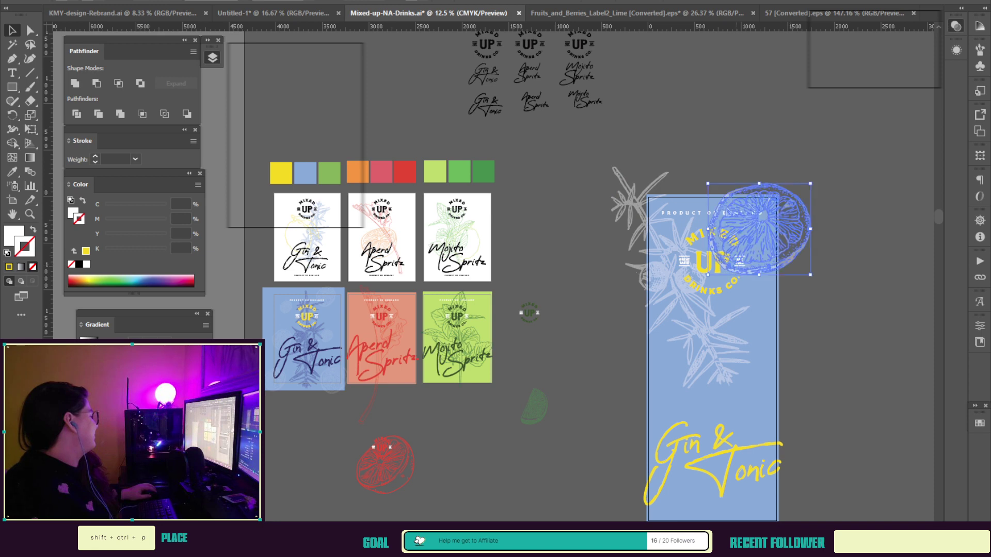
drag(689, 310, 704, 330)
drag(762, 231, 769, 250)
drag(704, 330, 697, 333)
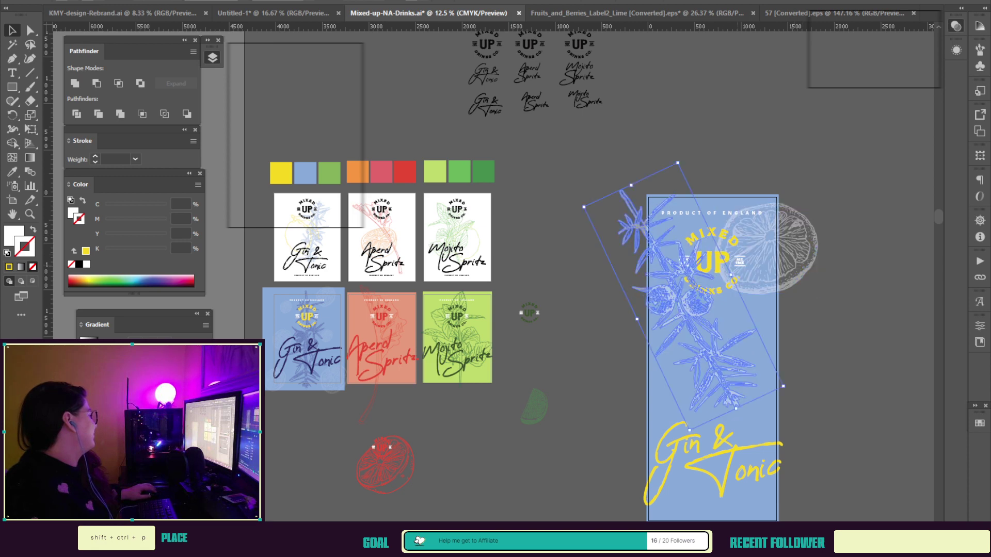
Step: Scale the juniper sprig down slightly, nudge the lemon slice left, and settle the sprig higher behind the logo
drag(783, 386, 765, 370)
mouse_move(768, 248)
mouse_down()
mouse_move(757, 242)
mouse_move(771, 261)
mouse_move(764, 251)
mouse_up()
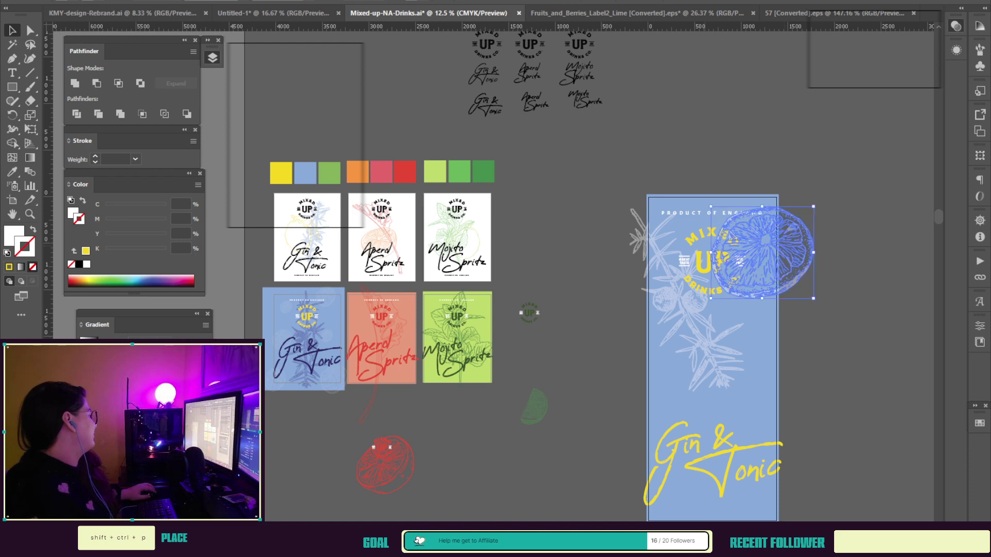
drag(695, 330, 694, 360)
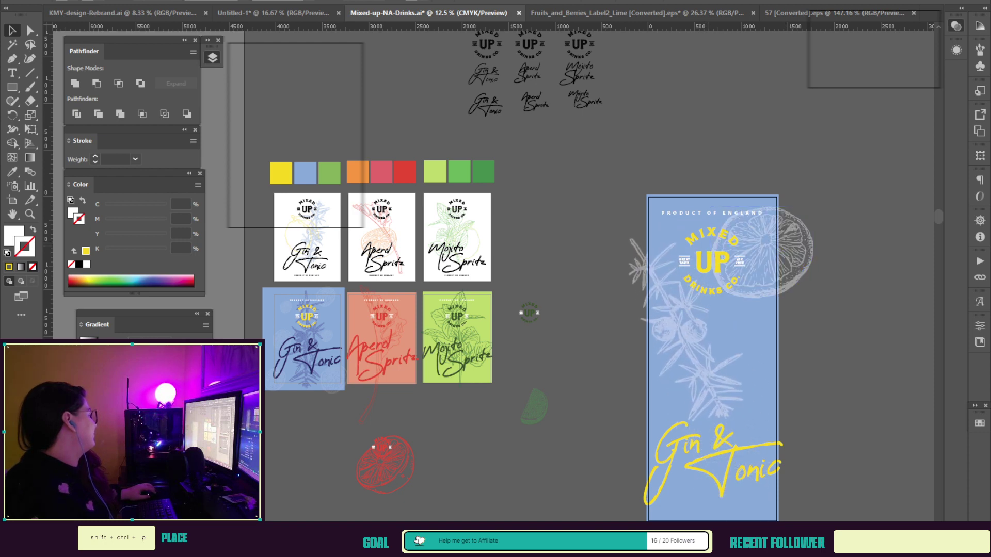
key(ctrl+shift+z)
key(ctrl+shift+z)
key(ctrl+shift+z)
key(ctrl+shift+z)
key(ctrl+shift+z)
key(ctrl+shift+z)
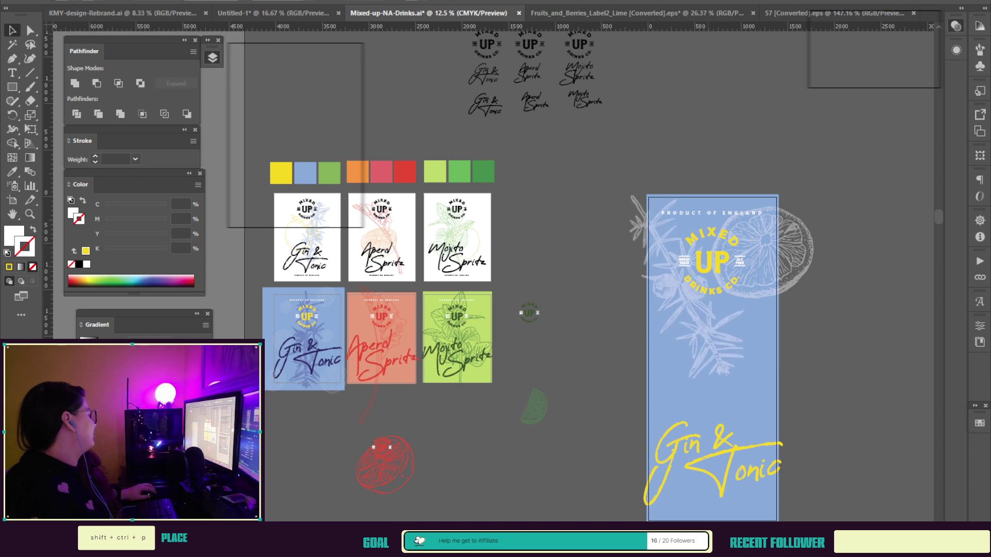
Step: Isolate the tall panel's Gin & Tonic lettering and move the Gin letters up and closer to the ampersand
click(722, 478)
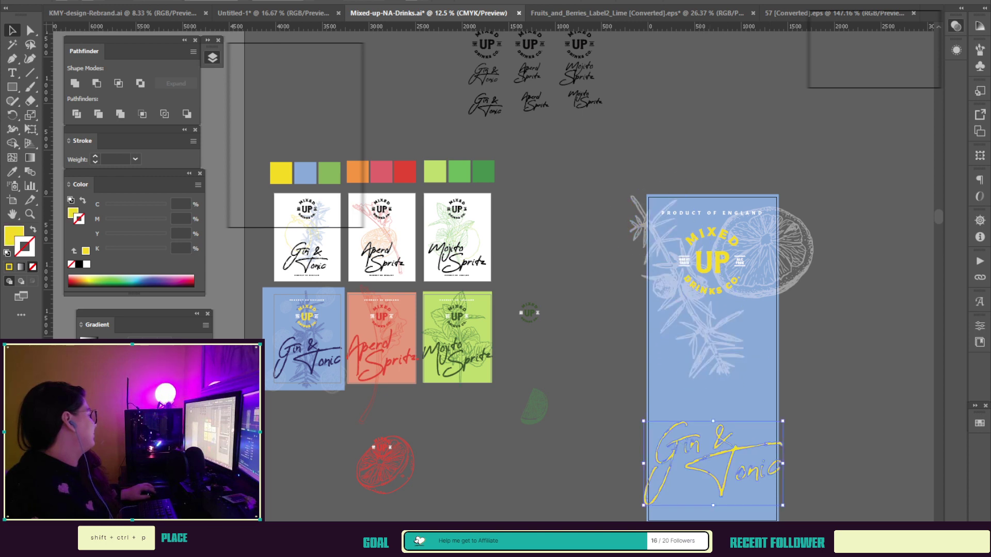
double_click(694, 445)
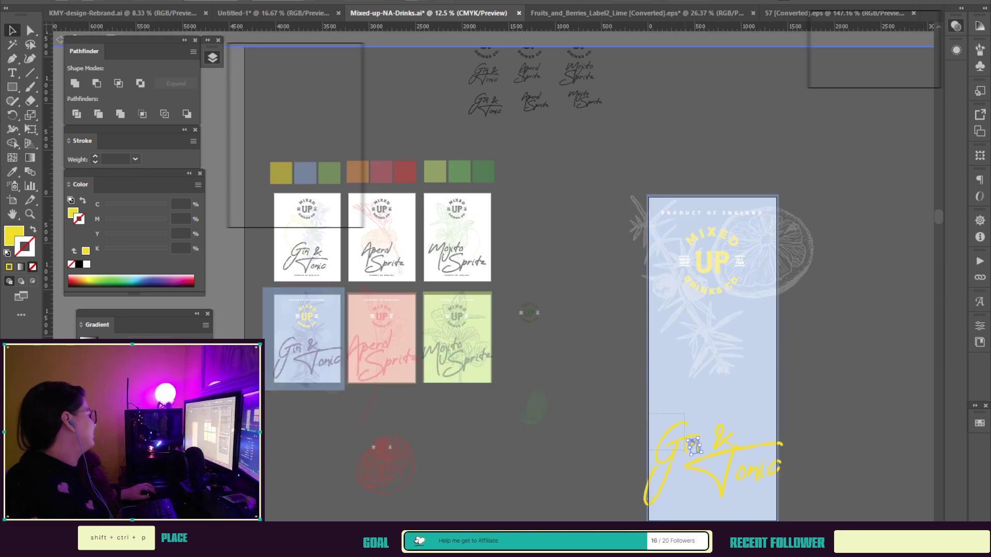
click(695, 445)
drag(694, 445, 707, 438)
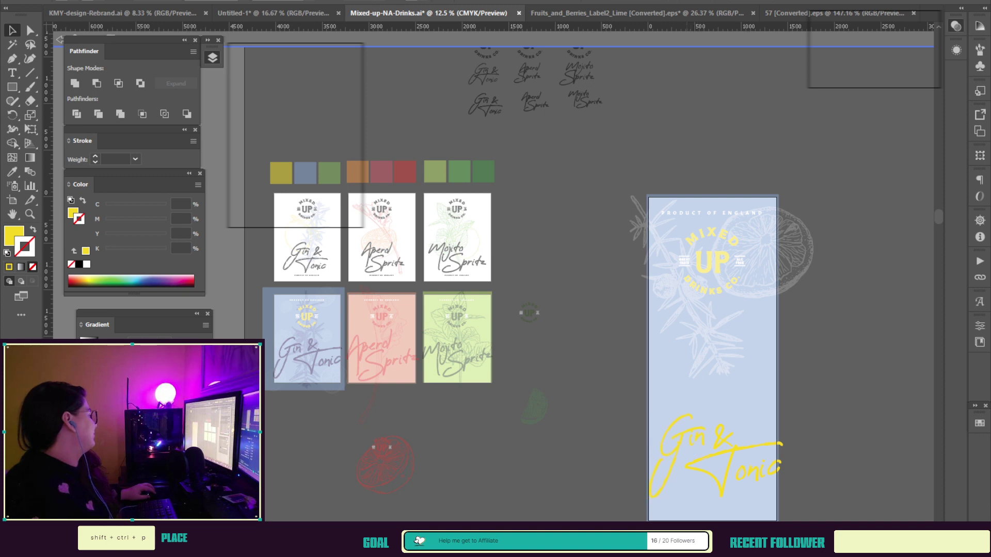
click(694, 445)
shift+click(723, 438)
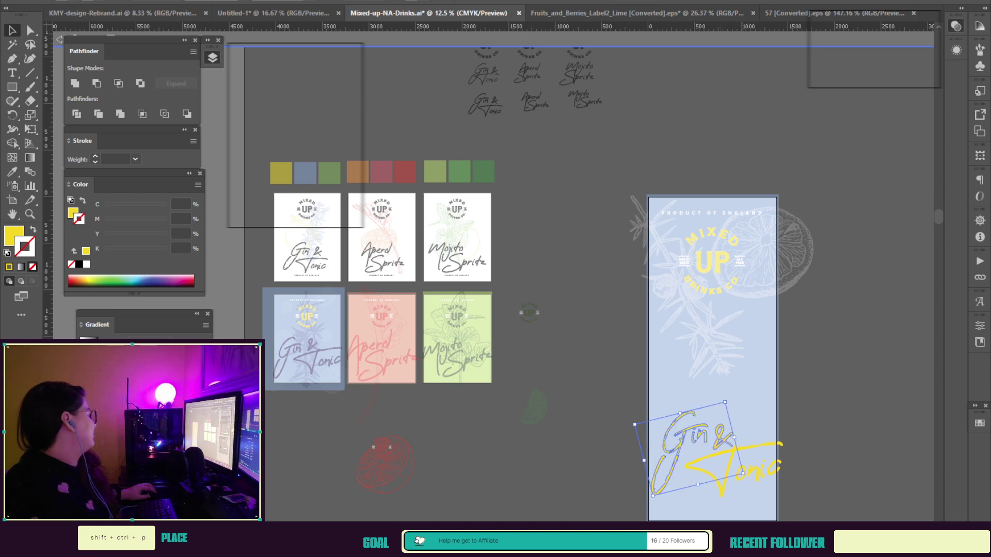
key(ctrl+shift+a)
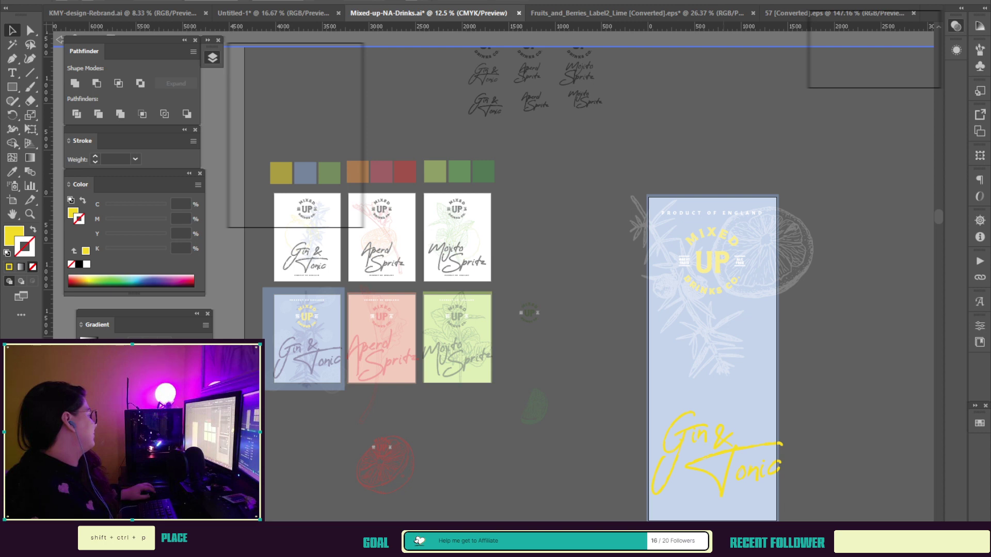
Step: Enlarge the "Gin &" lettering and position it above "Tonic" on the tall panel
click(722, 433)
drag(639, 406, 745, 380)
drag(736, 414, 727, 420)
Step: Enlarge the word "Tonic" slightly, position it beneath "Gin &", and leave the lettering group
click(733, 455)
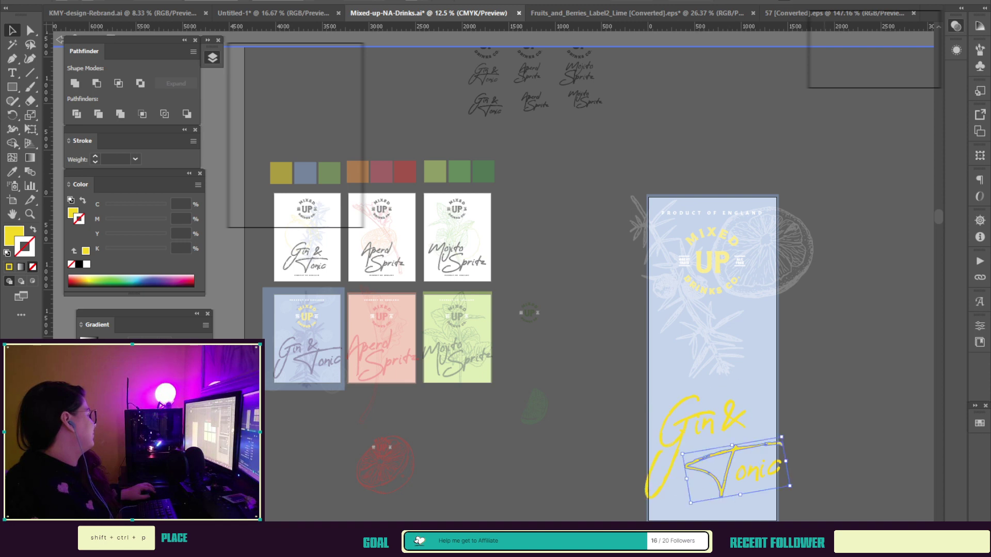
drag(814, 445, 718, 480)
drag(776, 435, 785, 428)
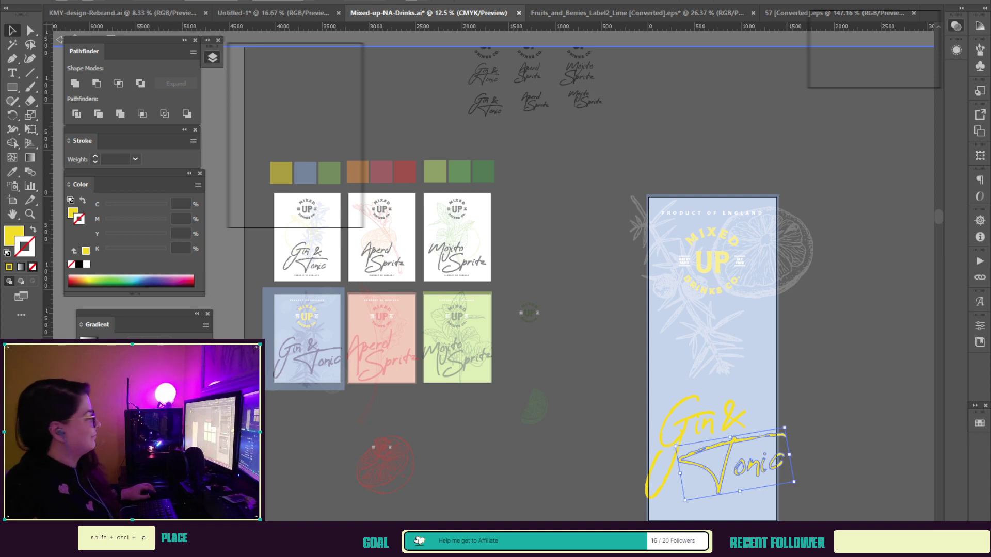
key(ctrl+shift+a)
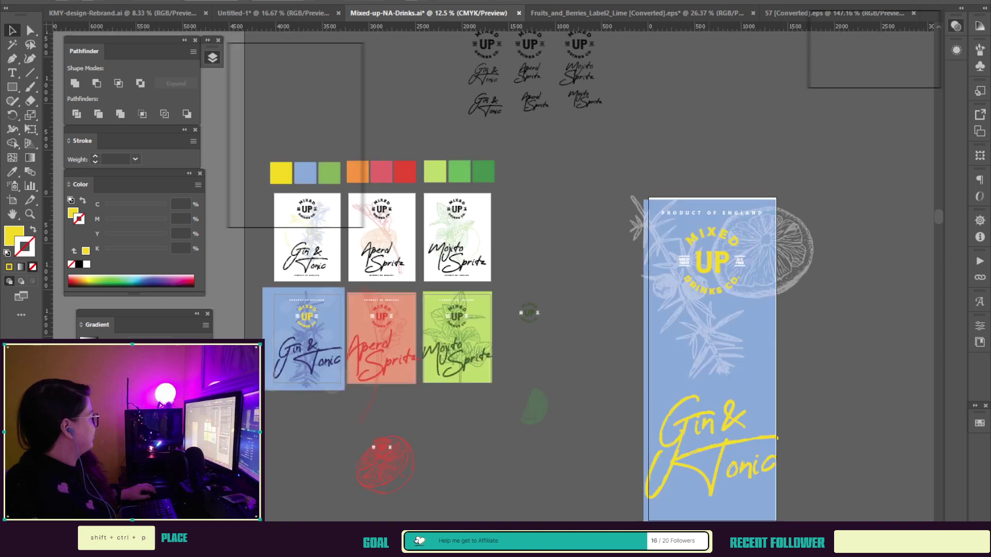
Step: Lower the lettering slightly, realign the blue background, and shorten it to about 2079 px high so it ends above the lettering
drag(733, 382, 736, 376)
drag(716, 454, 717, 459)
click(735, 382)
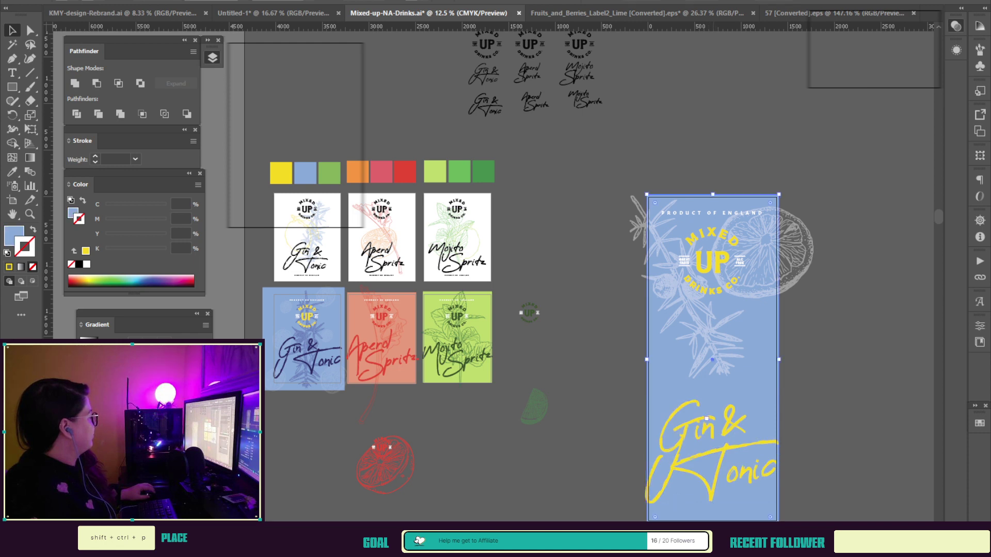
drag(712, 520, 713, 388)
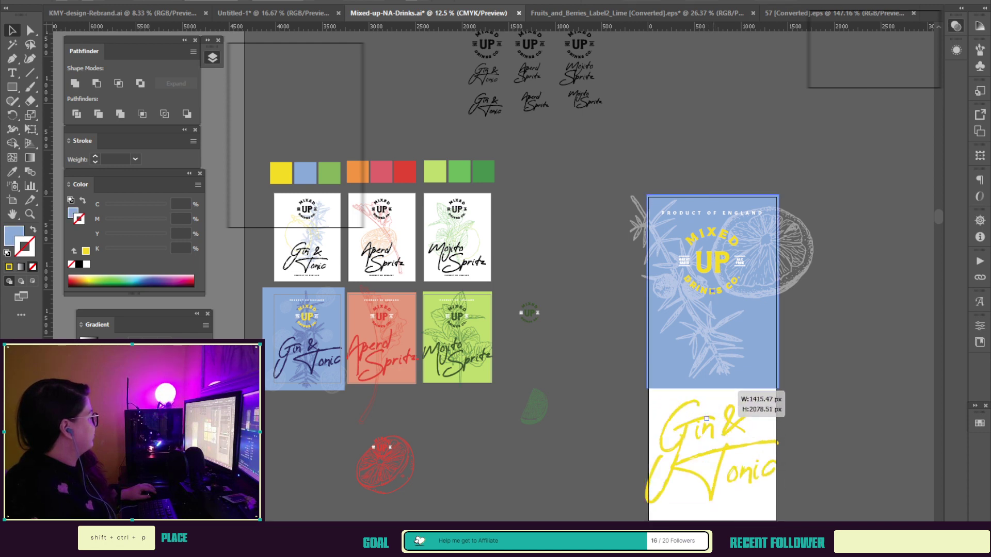
Step: Recolour the tall panel's Gin & Tonic lettering with the light blue sampled from the palette swatch
click(707, 418)
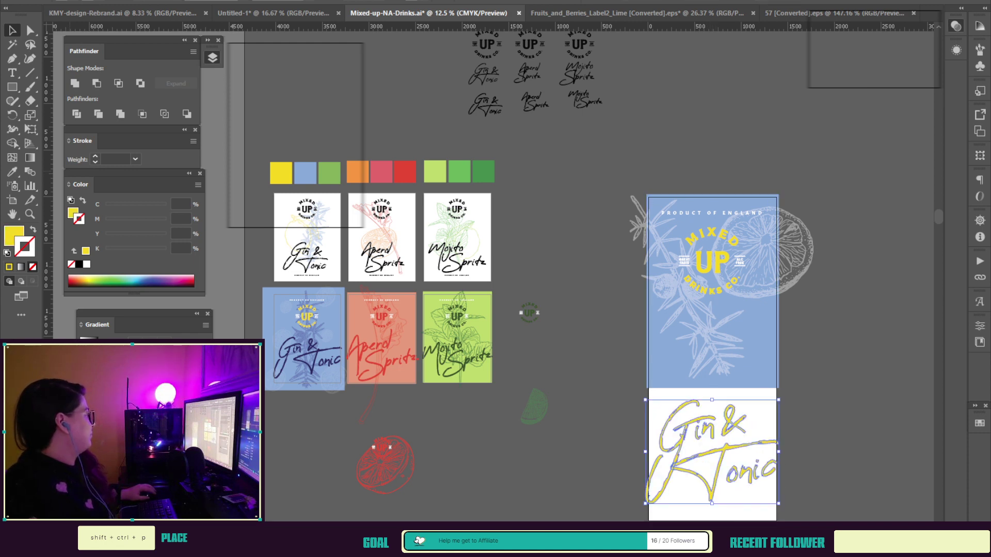
click(13, 172)
click(305, 173)
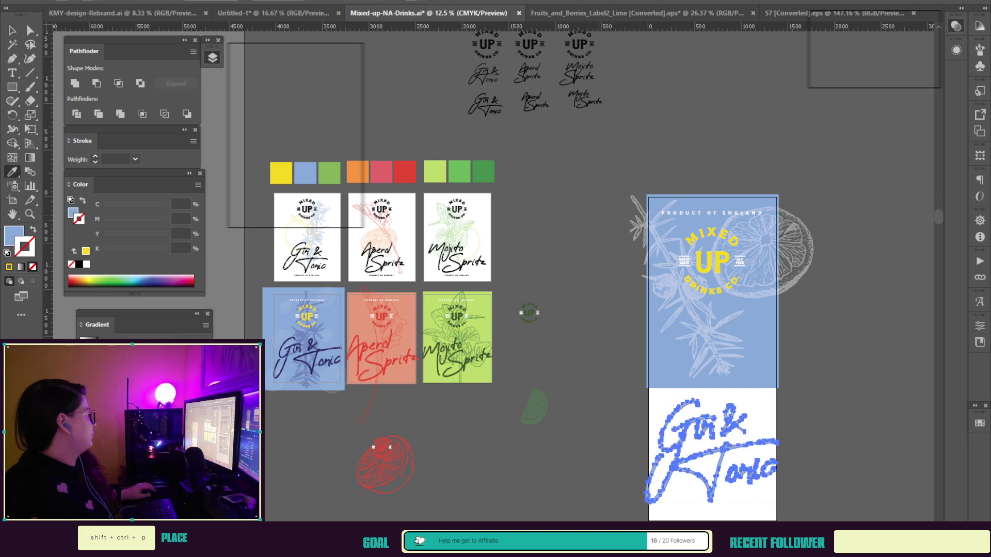
click(13, 30)
key(ctrl+shift+a)
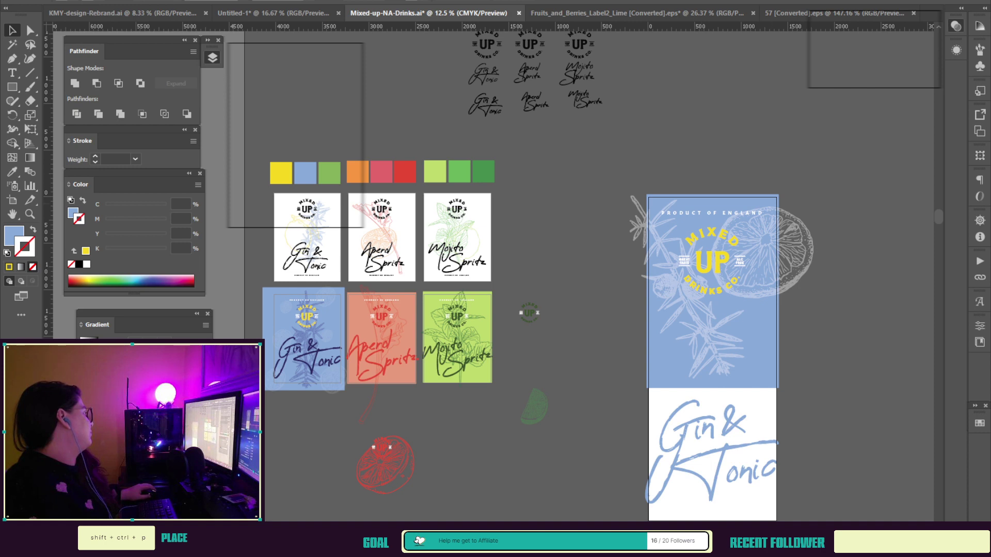
Step: Enlarge the Mixed Up logo slightly and nudge it down on the tall panel's blue area
click(712, 263)
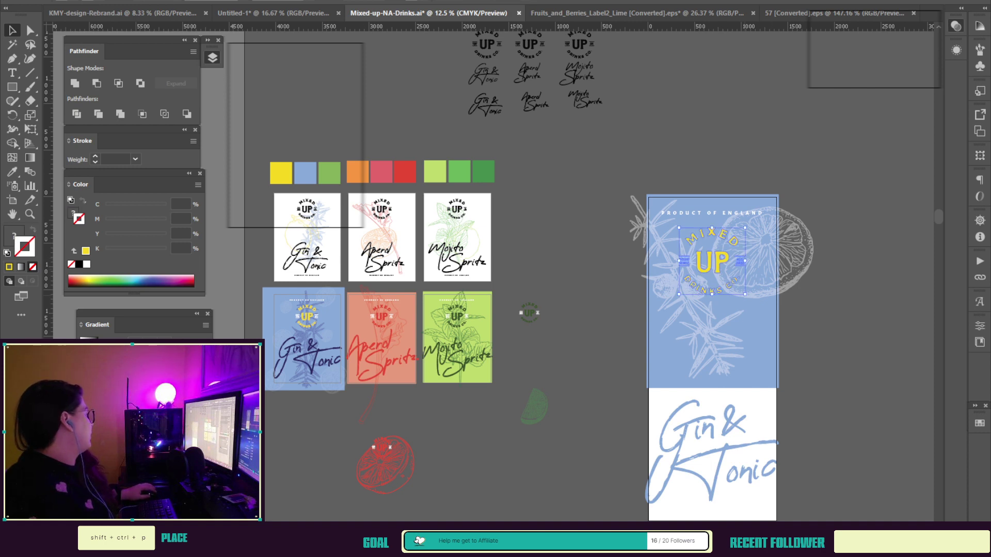
drag(746, 296, 754, 303)
key(shift+Down)
key(shift+Down)
key(shift+Down)
key(shift+Down)
key(shift+Down)
key(shift+Down)
key(shift+Down)
key(shift+Down)
key(shift+Down)
key(shift+Down)
key(shift+Down)
key(shift+Down)
key(shift+Down)
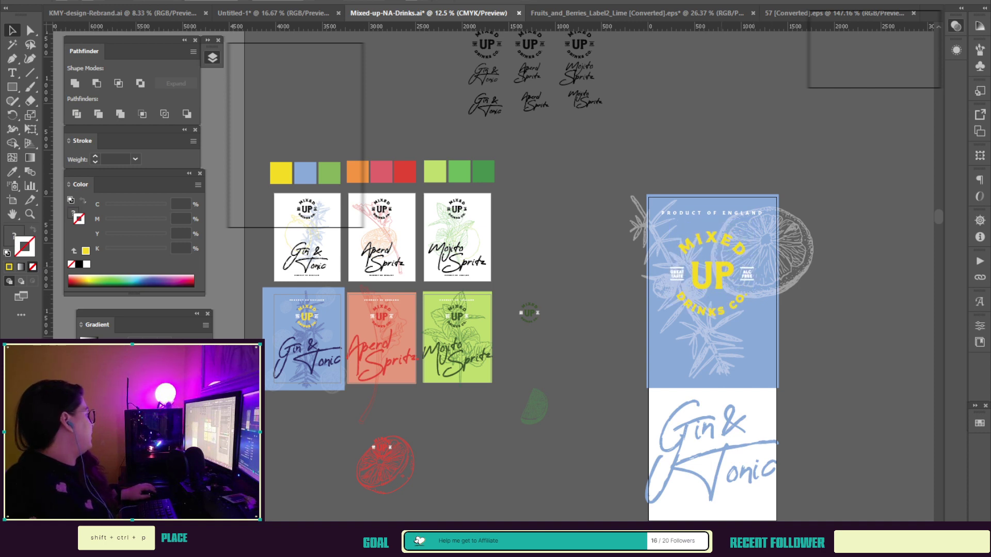
key(ctrl+z)
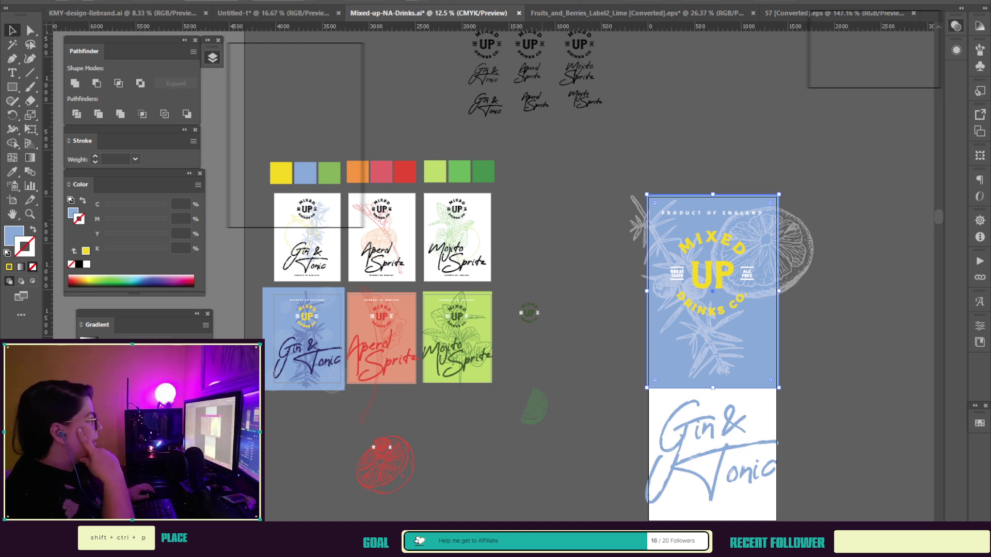
Step: Switch to Photoshop, place the Tonic_V2 artwork in the can's design file, and return to the 6009374.psd mockup
key(alt+Tab)
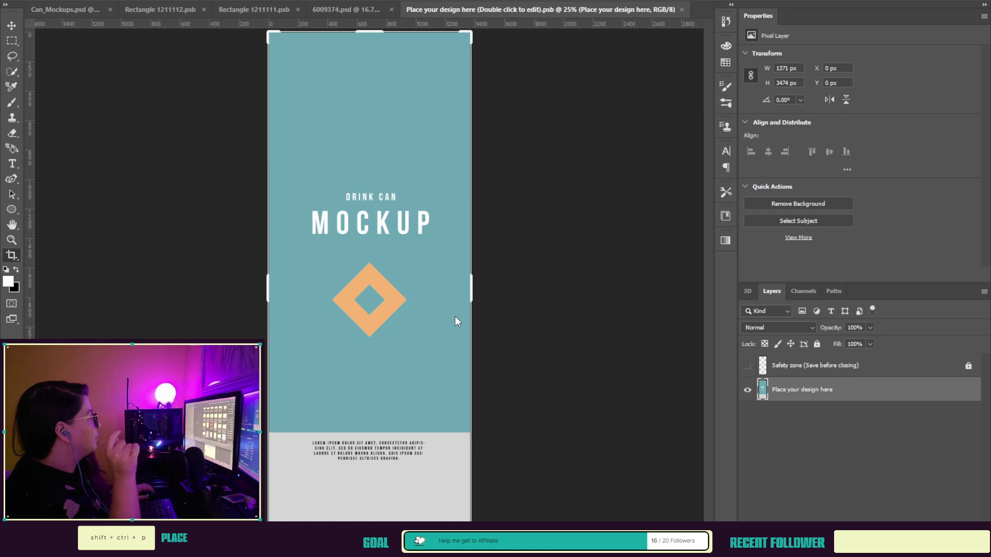
click(646, 398)
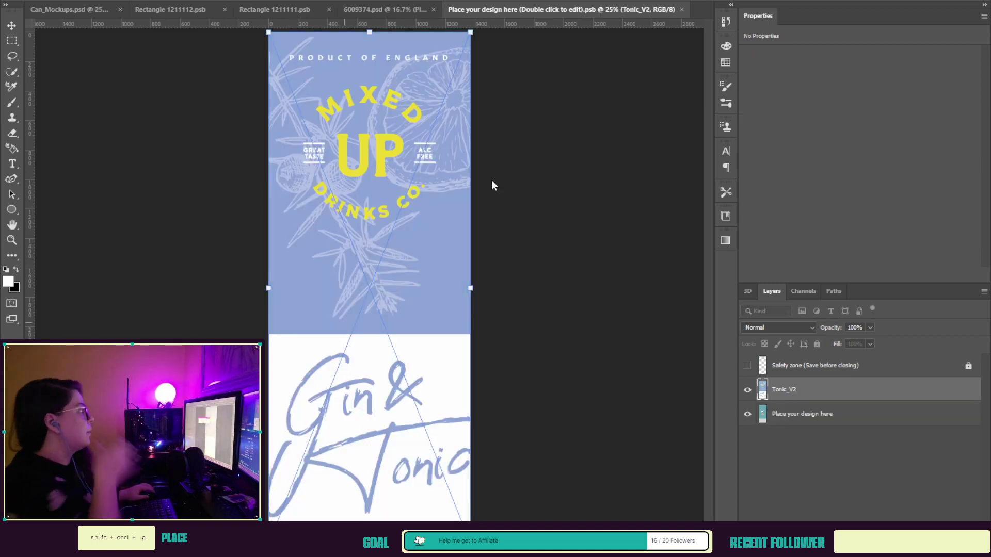
key(Return)
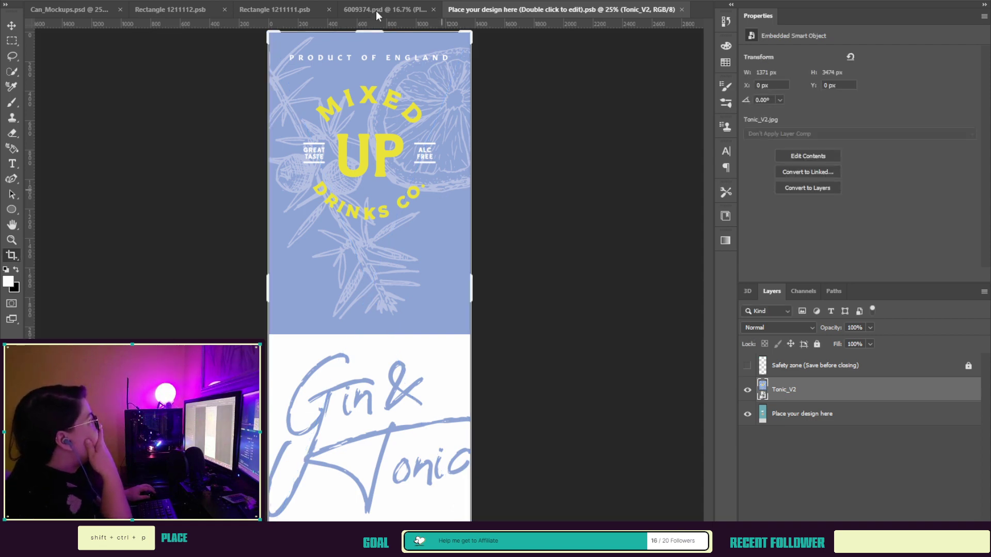
click(375, 10)
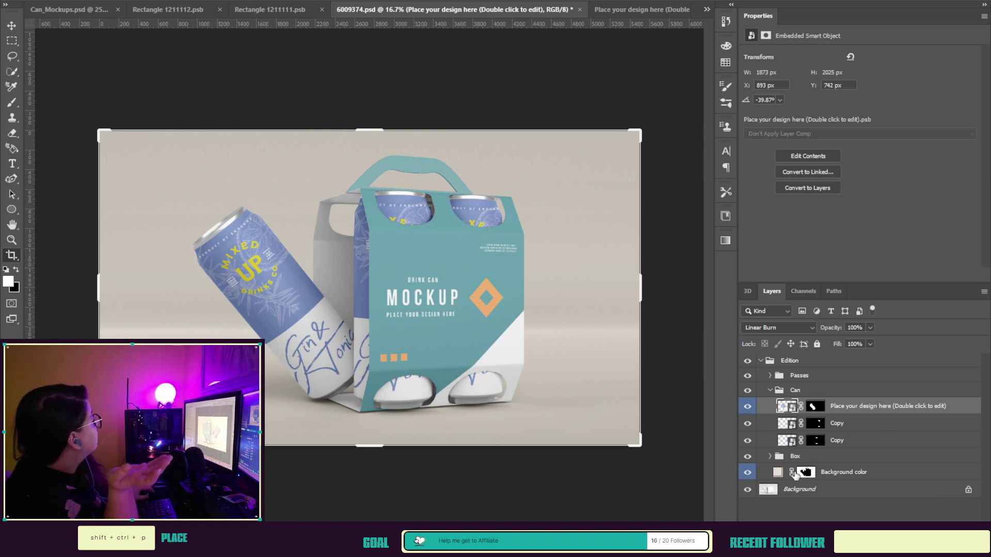
Step: Open the "Place your design here" smart object in the mockup's Box group for editing
click(769, 457)
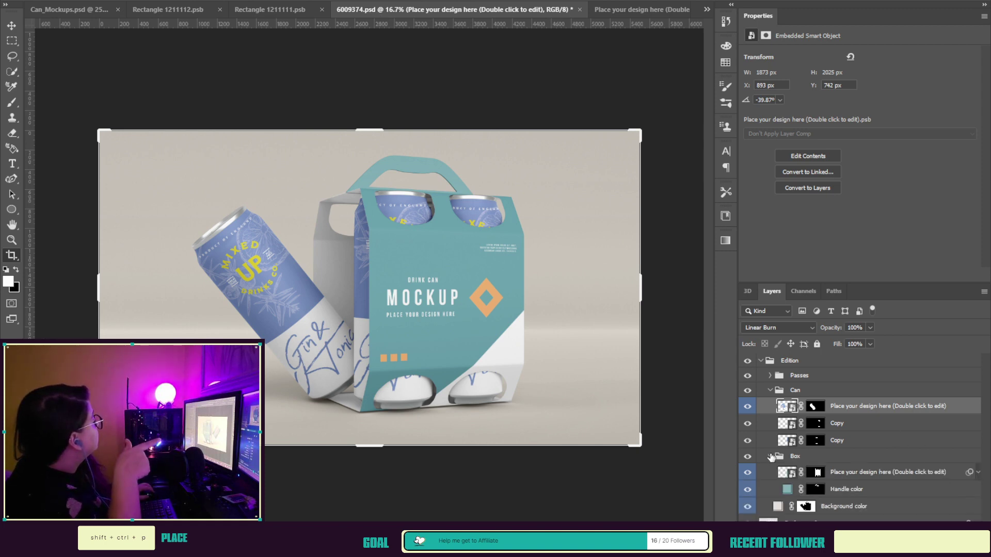
click(792, 476)
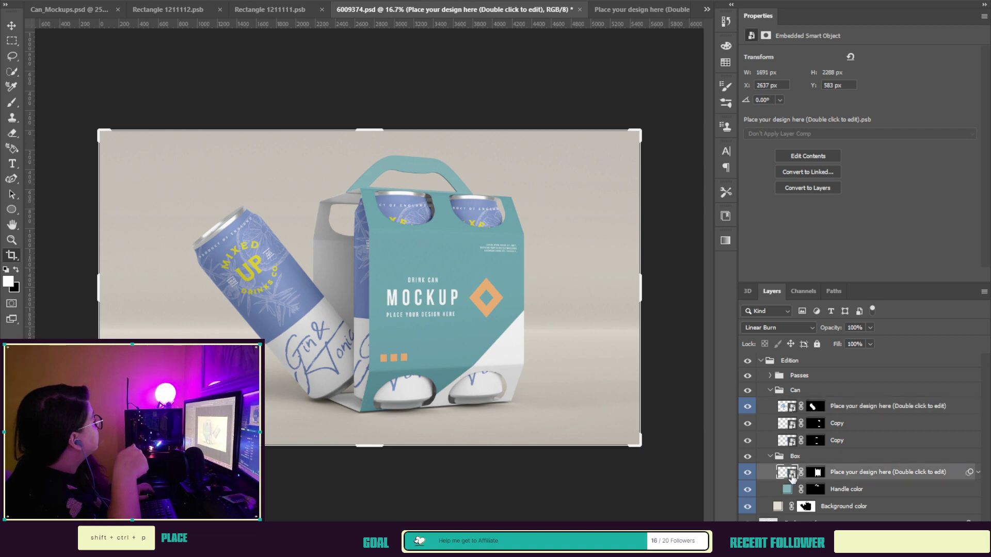
double_click(792, 473)
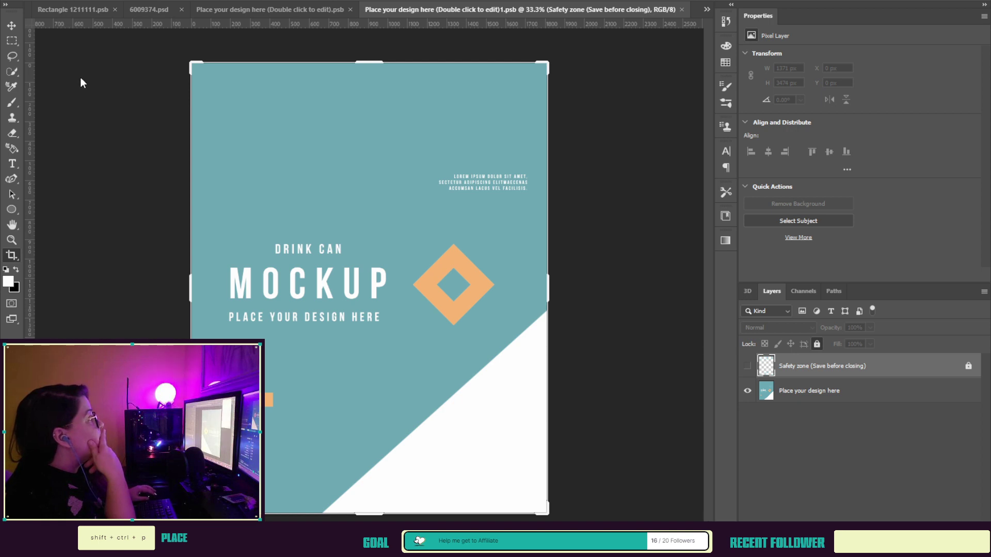
key(h)
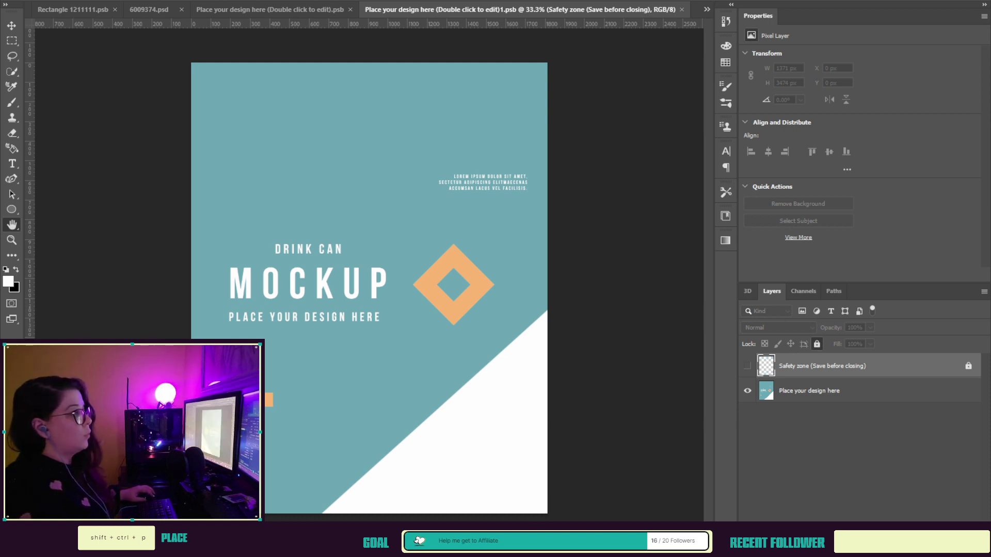
key(c)
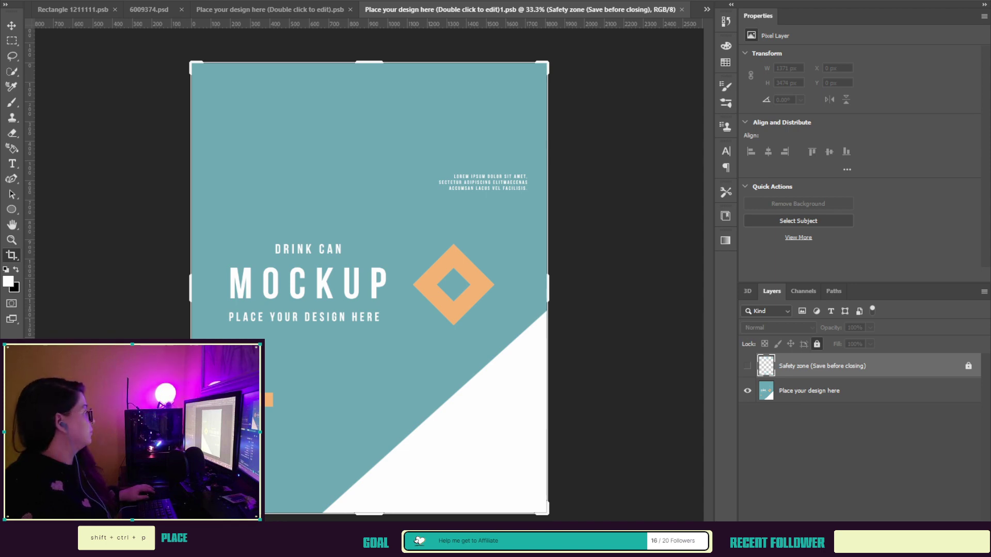
Step: Place the revised Tonic_V2 label with the white top in the can's design file, and return to the 6009374.psd mockup
click(278, 9)
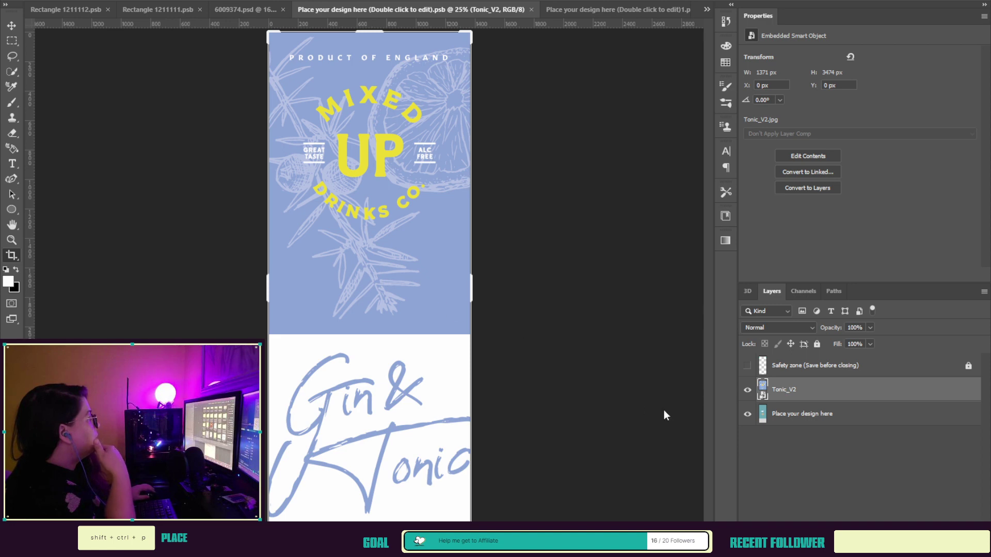
key(Return)
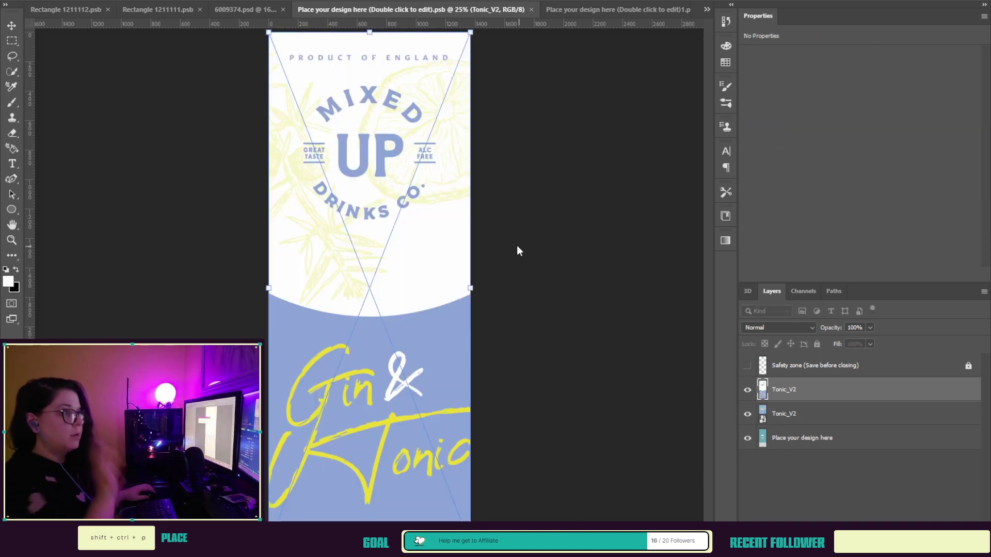
key(Return)
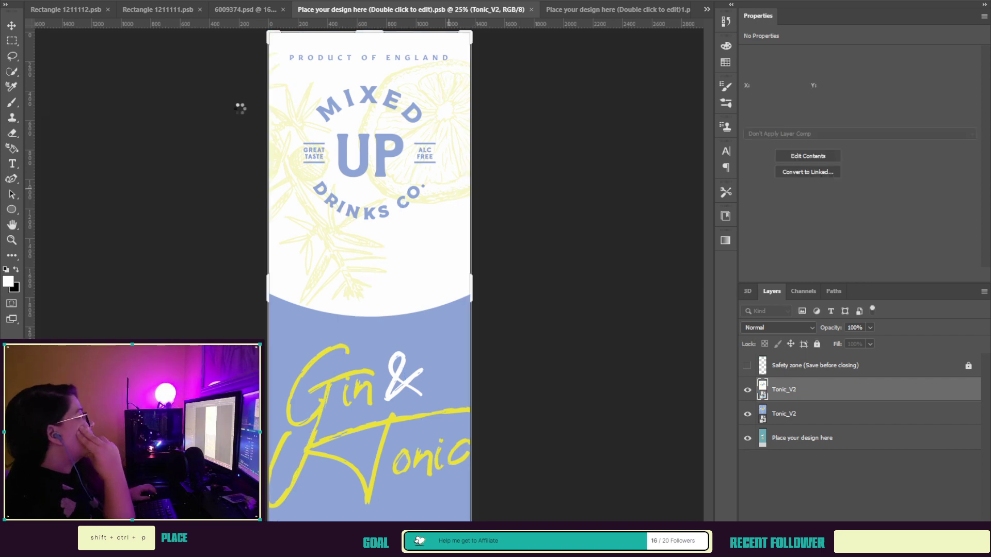
click(242, 10)
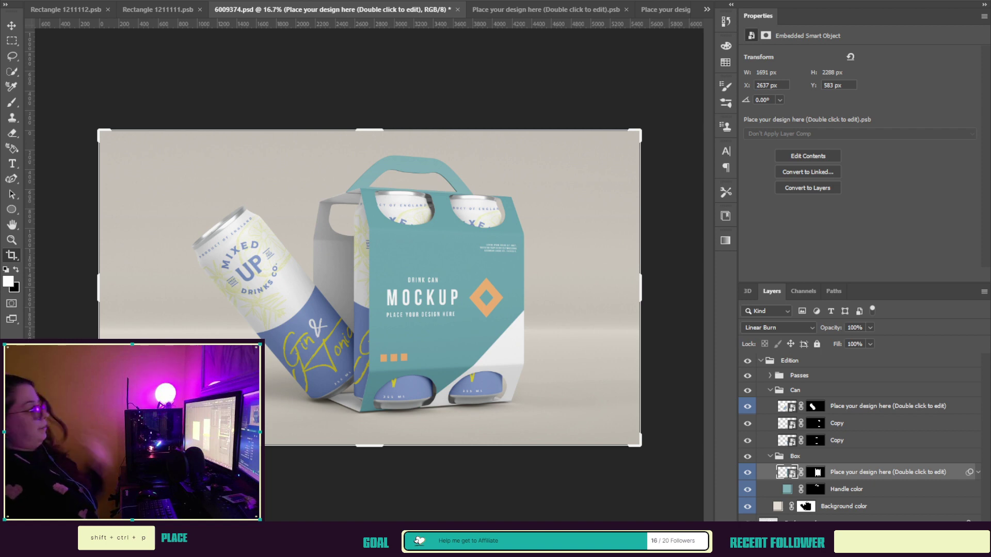
Step: Switch to Illustrator and bend the yellow band's upper and lower edges into downward curves with the Curvature tool
key(alt+Tab)
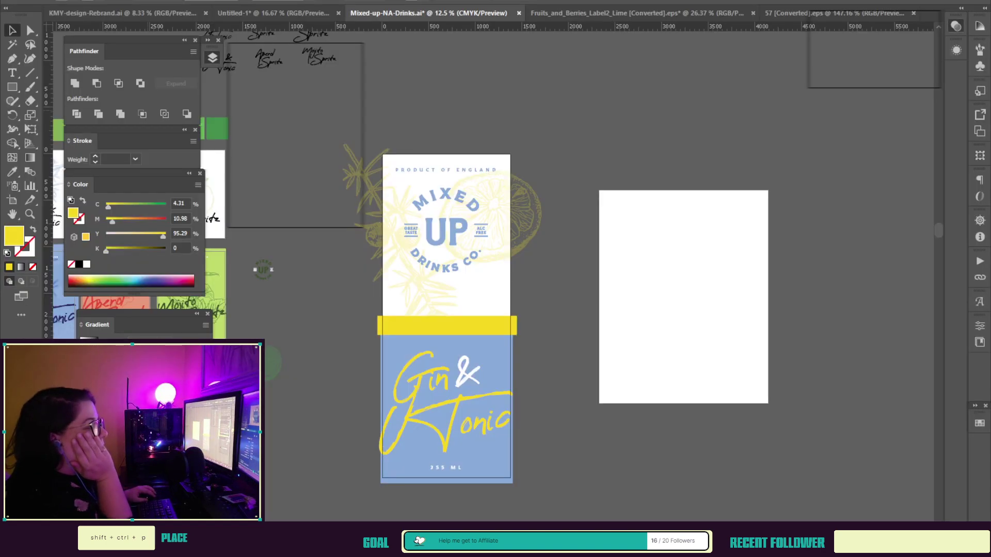
click(447, 326)
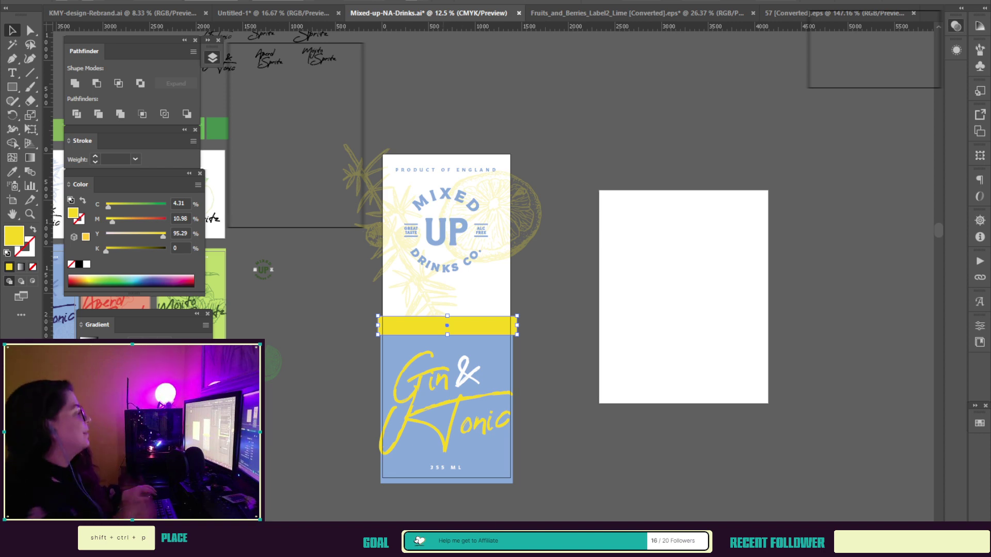
key(shift+grave)
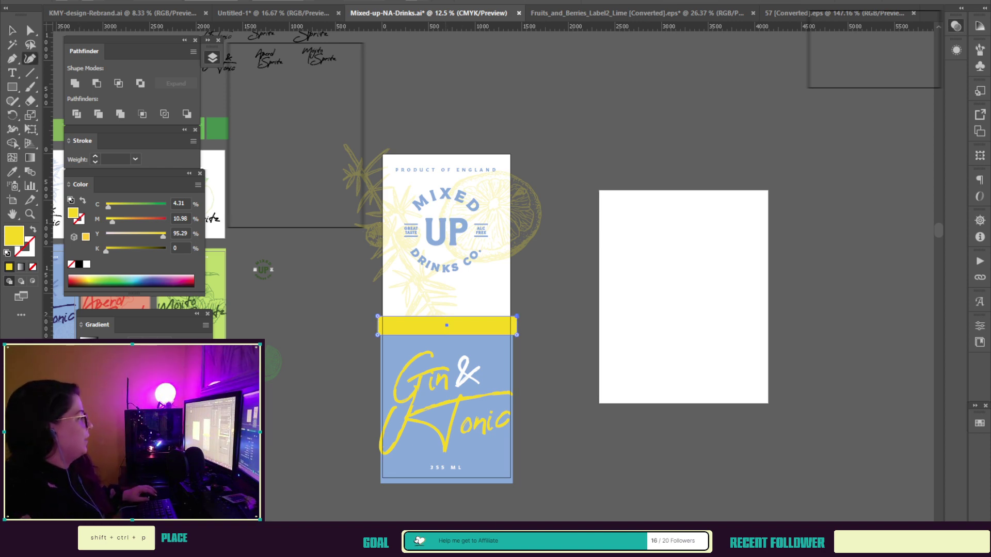
click(443, 316)
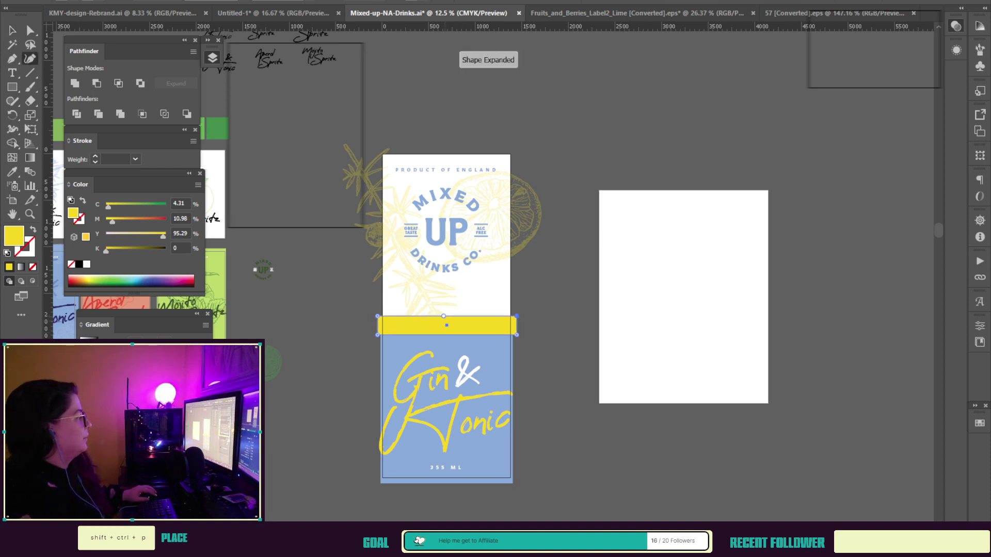
drag(444, 316, 445, 326)
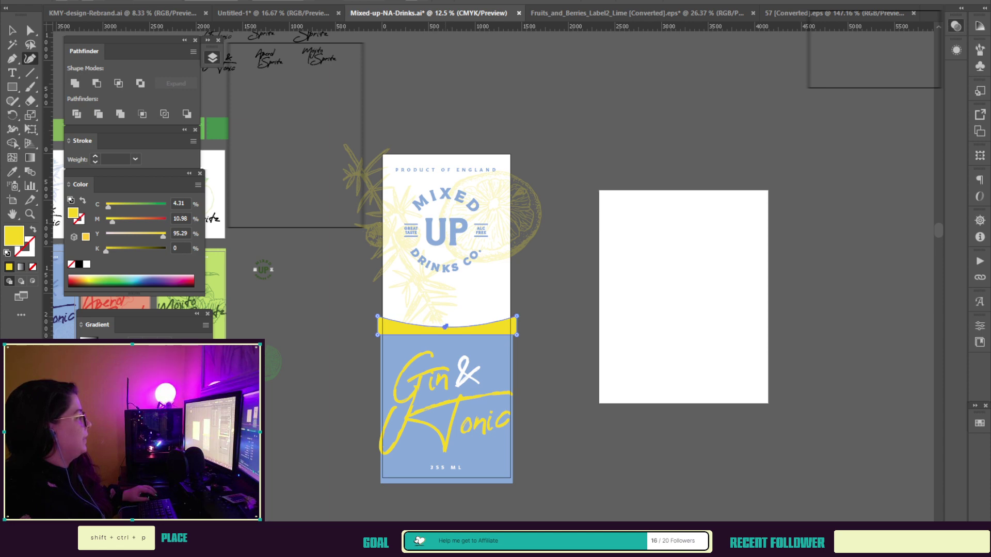
drag(445, 335, 444, 345)
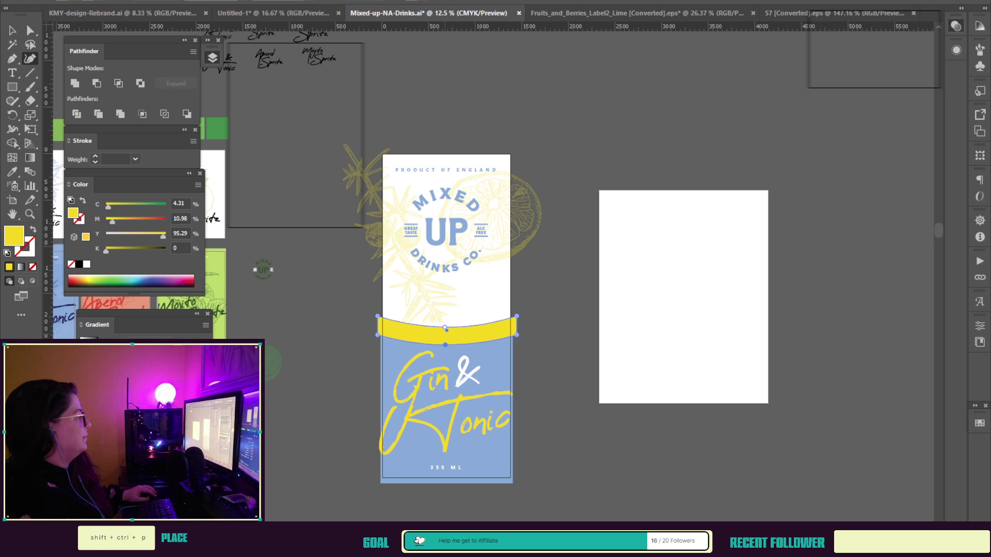
key(v)
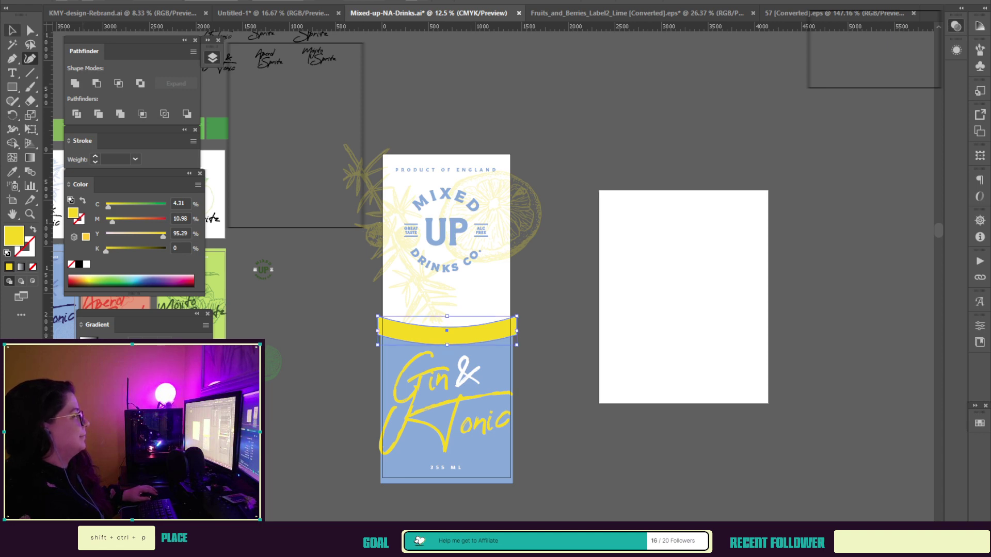
Step: Shift the Gin & Tonic lettering slightly down and raise the curved yellow band a little on the label
click(453, 418)
drag(452, 418, 453, 422)
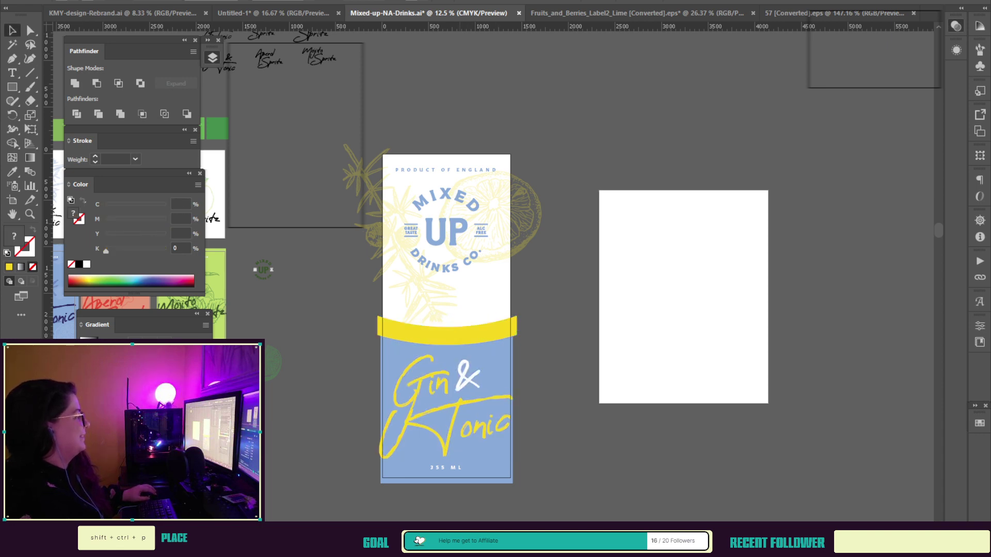
key(Down)
key(Down)
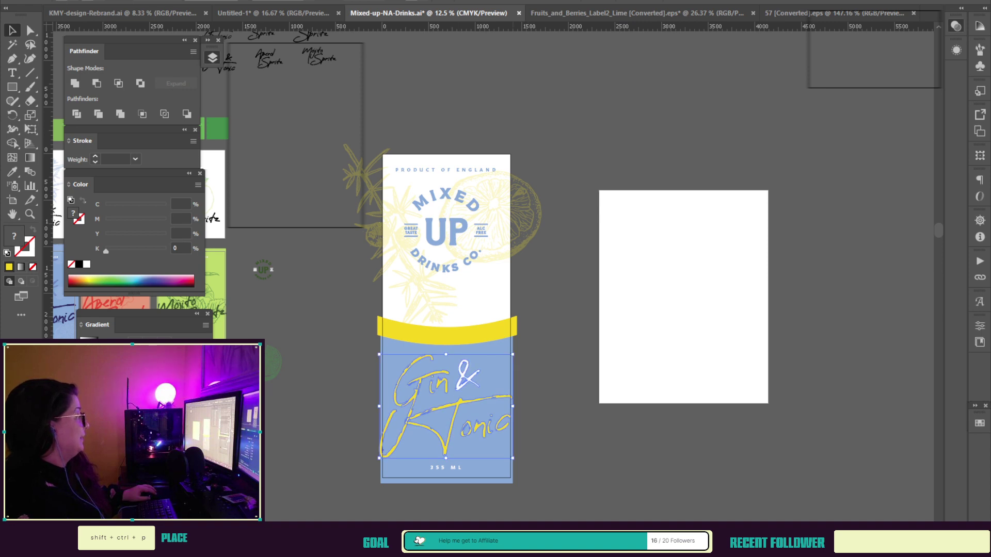
click(447, 336)
mouse_move(447, 335)
mouse_down()
mouse_move(447, 317)
mouse_move(447, 330)
mouse_up()
key(Down)
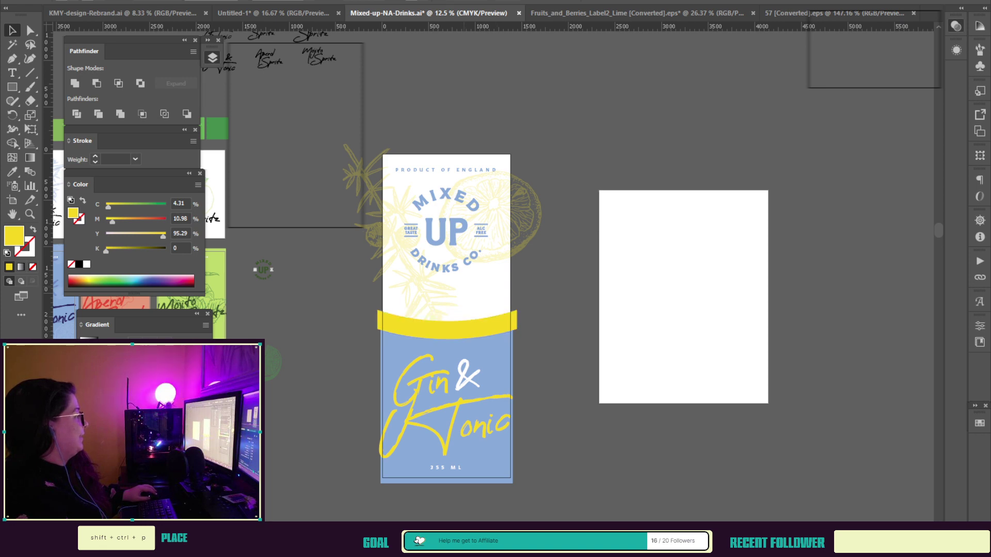
Step: Enlarge the Gin & Tonic lettering slightly past the label's side edges and nudge it up below the yellow band
click(454, 417)
drag(513, 355, 518, 350)
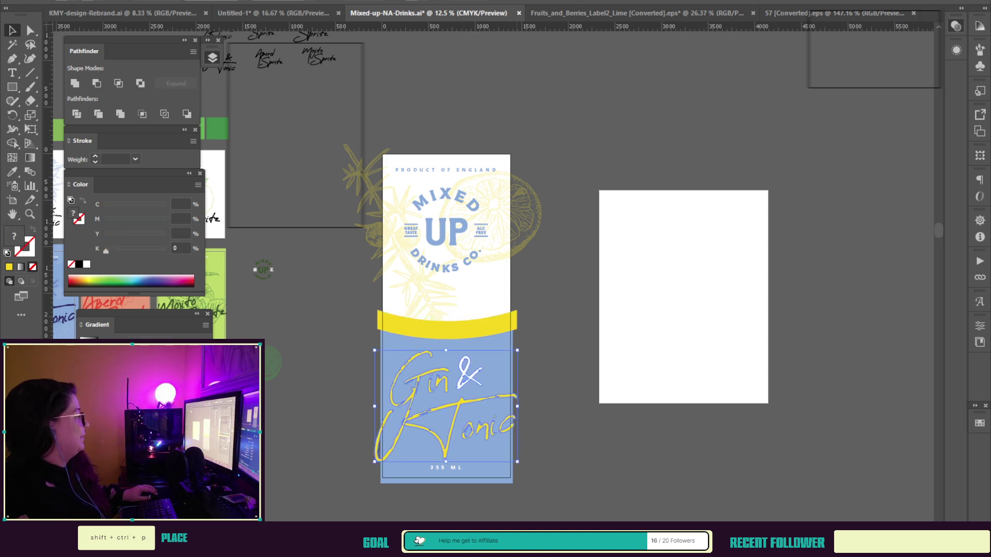
key(Up)
key(Up)
key(Up)
key(Up)
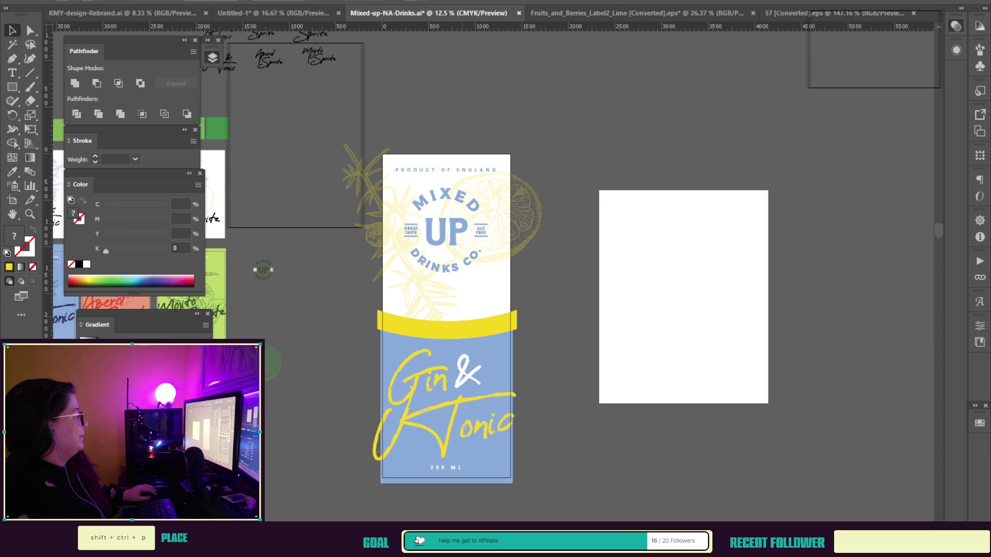
key(ctrl+z)
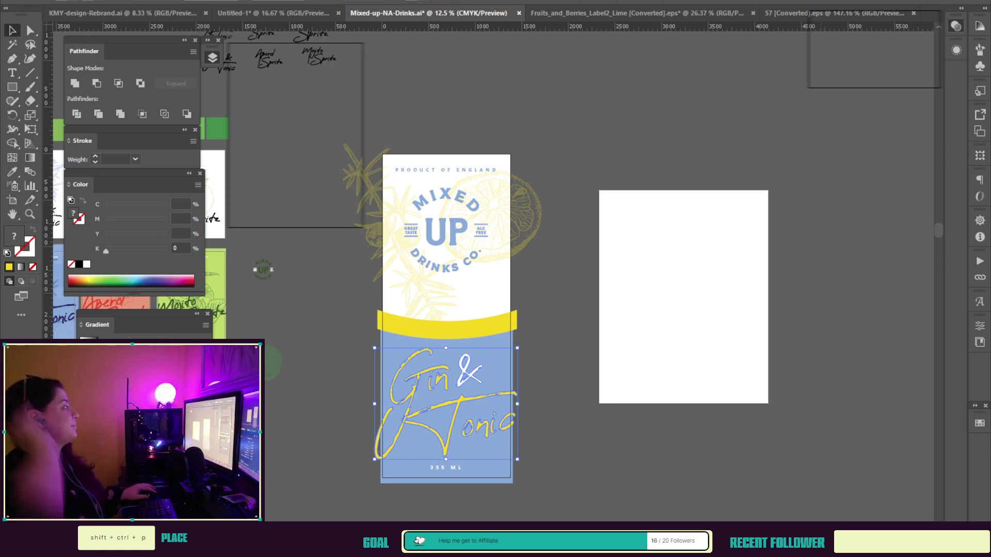
click(558, 407)
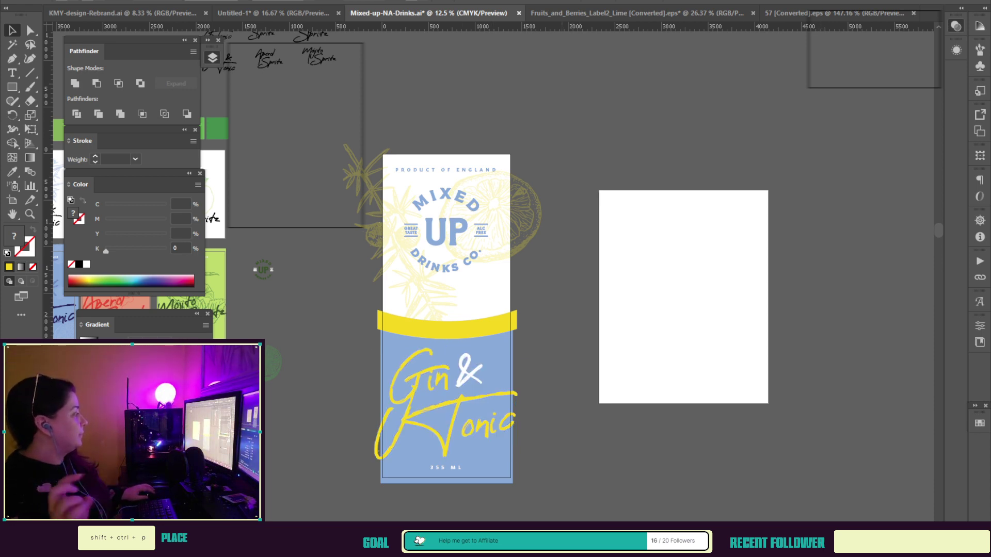
click(488, 456)
key(ctrl+alt+bracketleft)
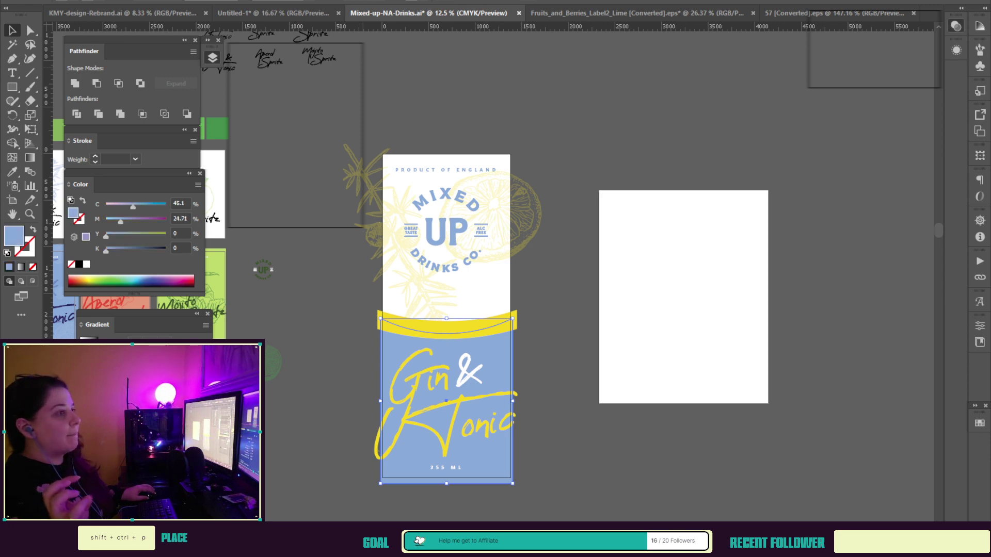
key(ctrl+shift+a)
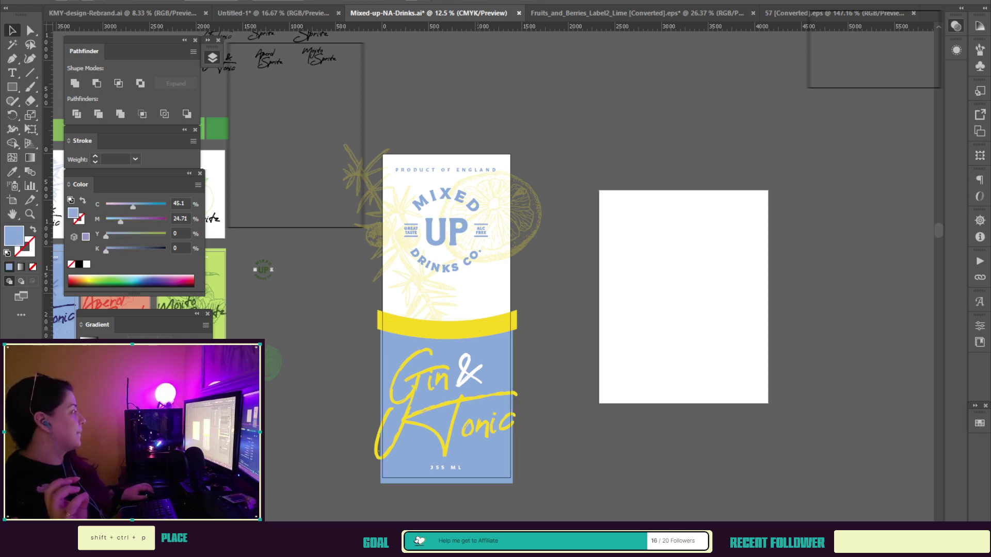
Step: Examine the brief's competition, values, new flavors and inspiration for ideas for the label's yellow band
click(447, 331)
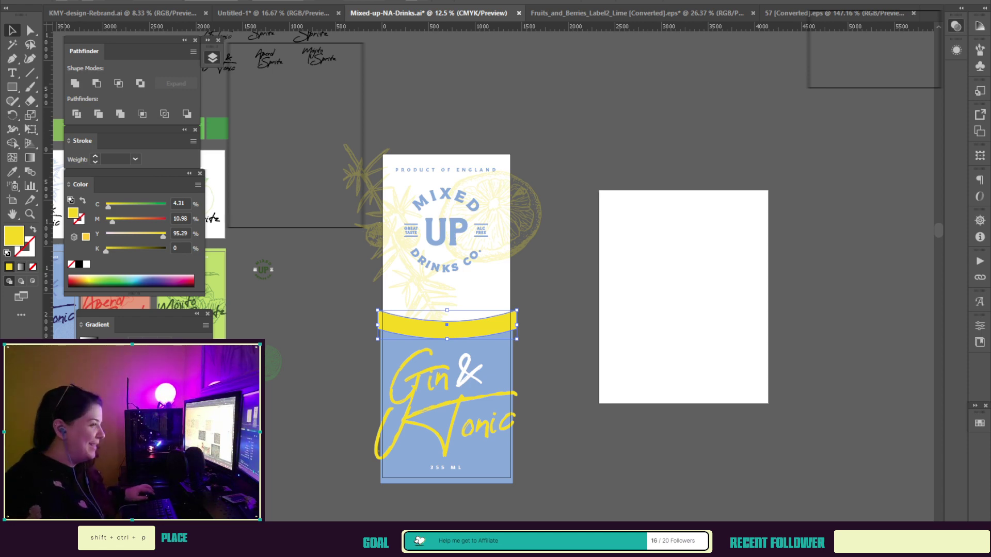
scroll(490, 278, up, 10)
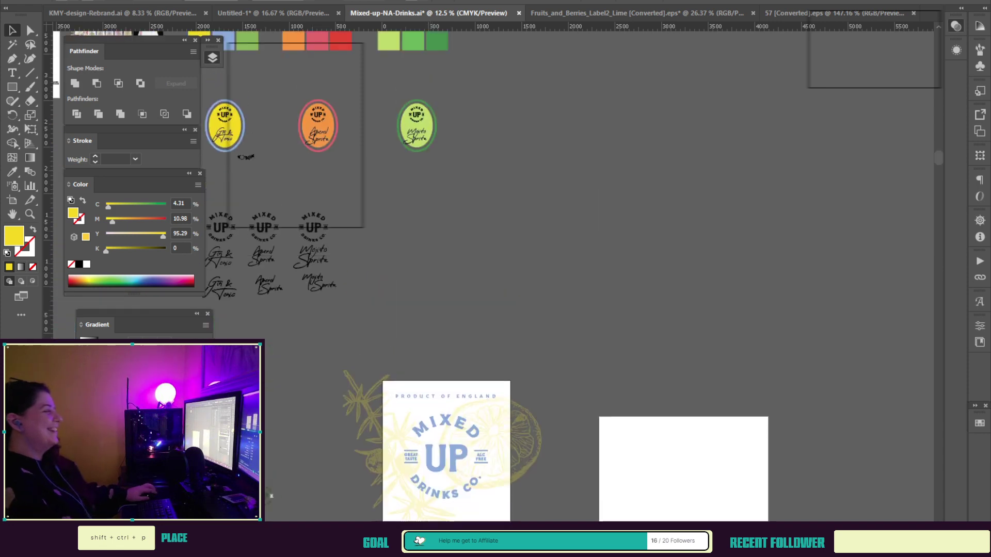
scroll(490, 279, left, 7)
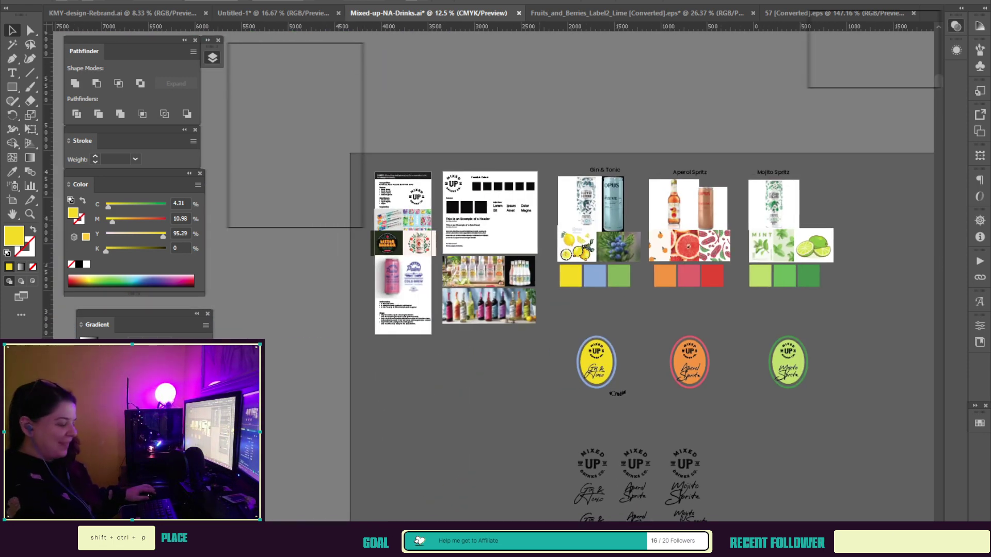
key(z)
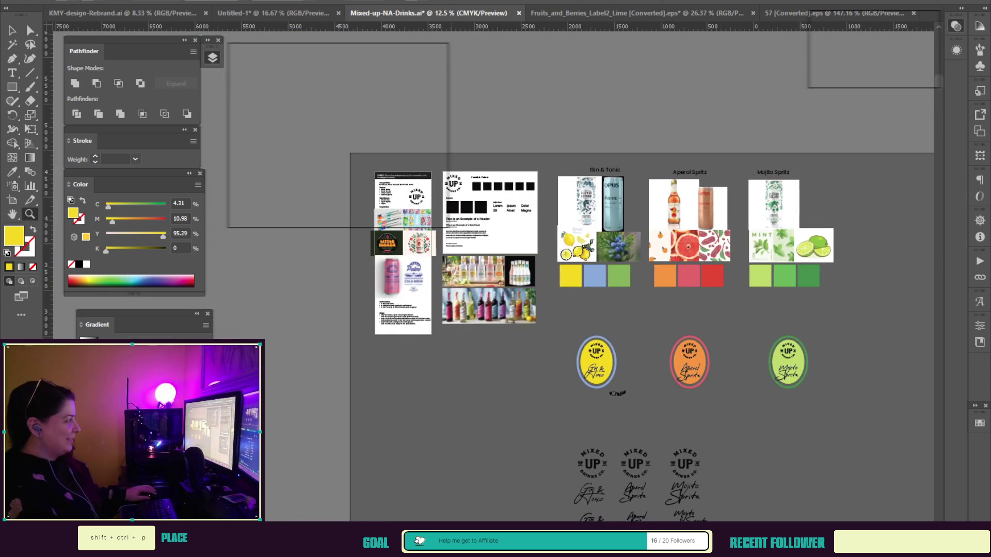
drag(448, 227, 361, 225)
drag(375, 161, 510, 162)
drag(683, 161, 689, 161)
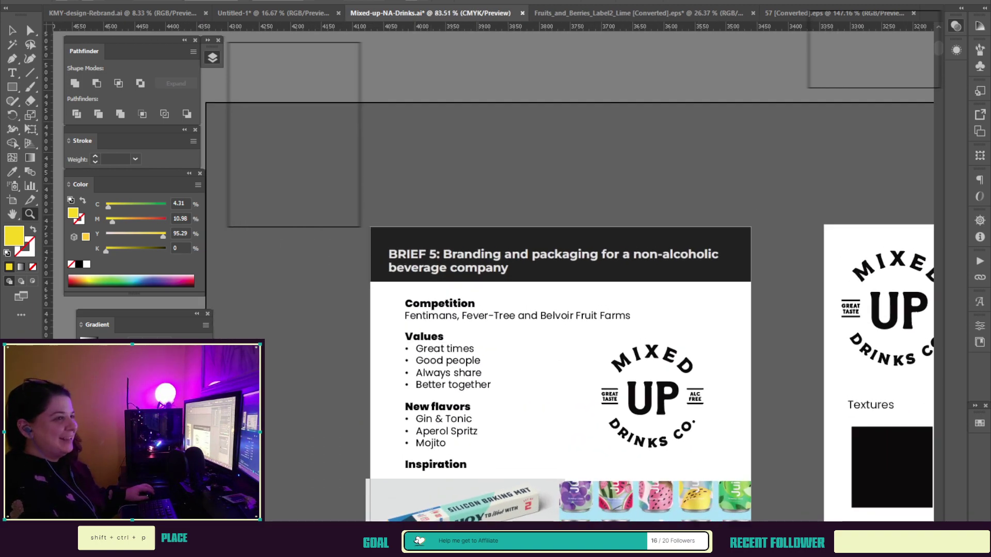
drag(449, 389, 537, 389)
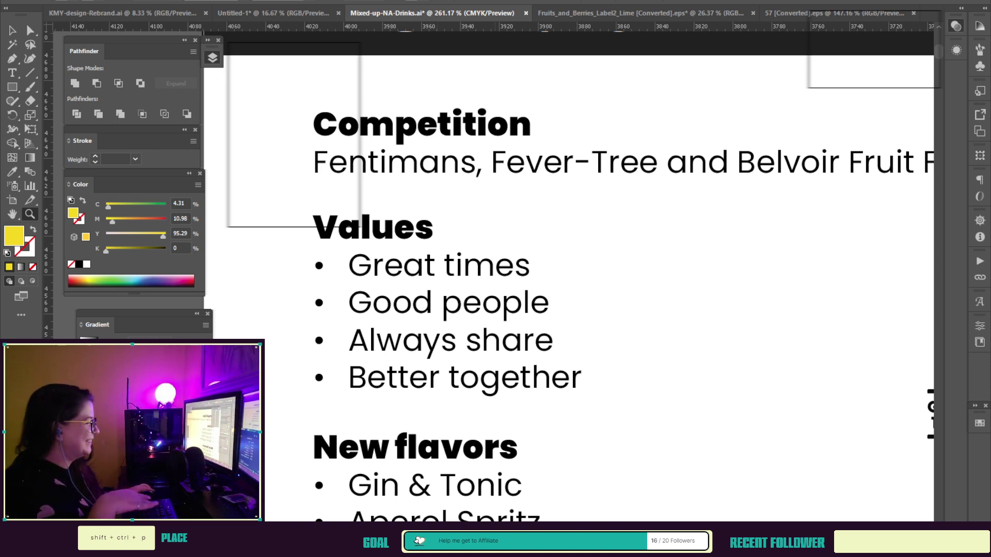
key(ctrl+minus)
key(ctrl+minus)
key(ctrl+minus)
key(ctrl+minus)
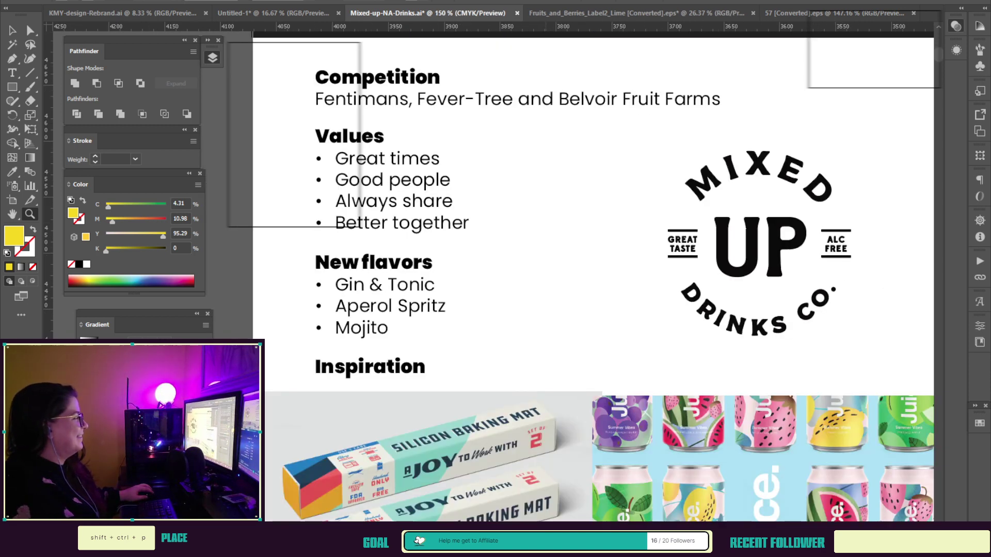
key(ctrl+minus)
key(ctrl+minus)
key(ctrl+minus)
key(ctrl+minus)
key(ctrl+minus)
scroll(496, 279, down, 10)
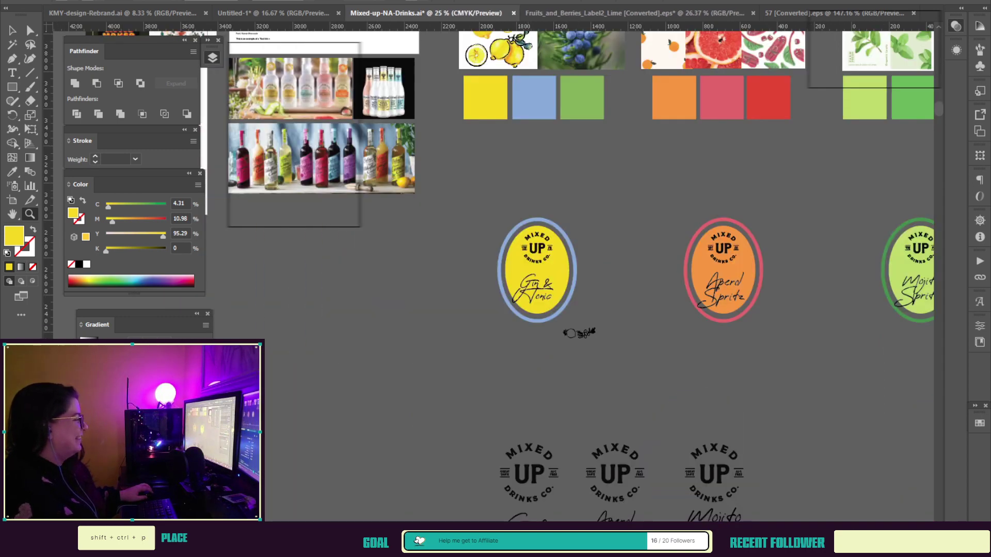
drag(458, 394, 517, 330)
key(v)
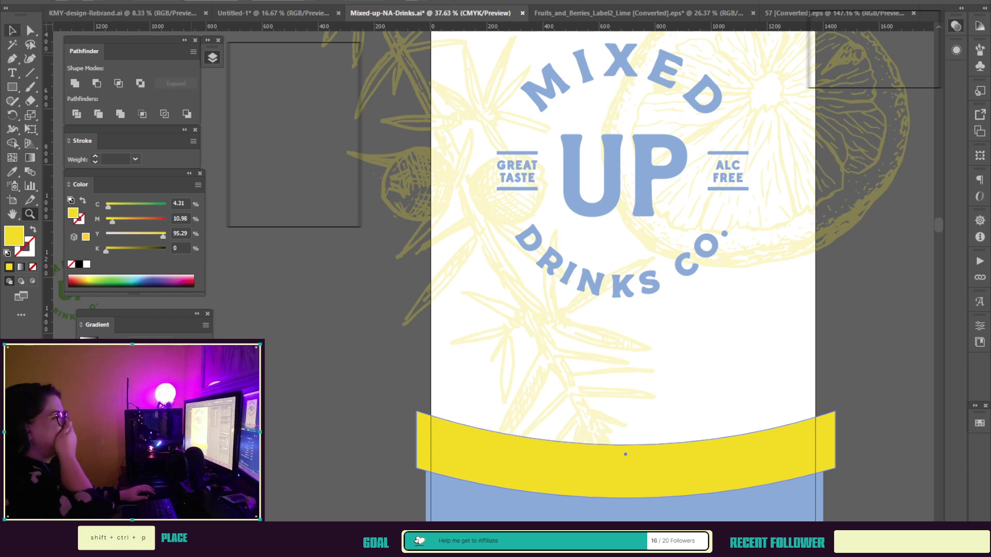
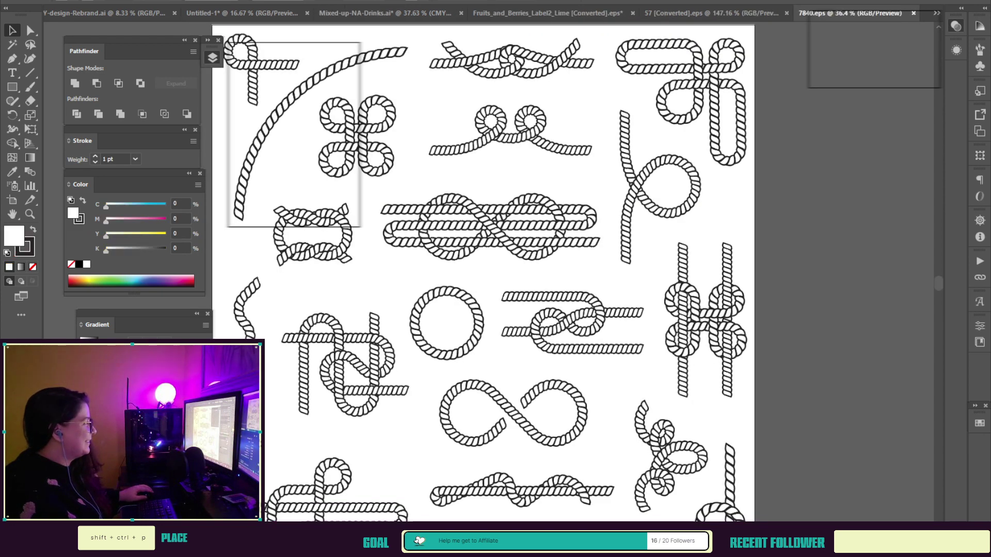
Step: Copy the horizontal double-loop rope knot from 7840.eps into Mixed-up-NA-Drinks.ai and place it on the yellow band
click(490, 226)
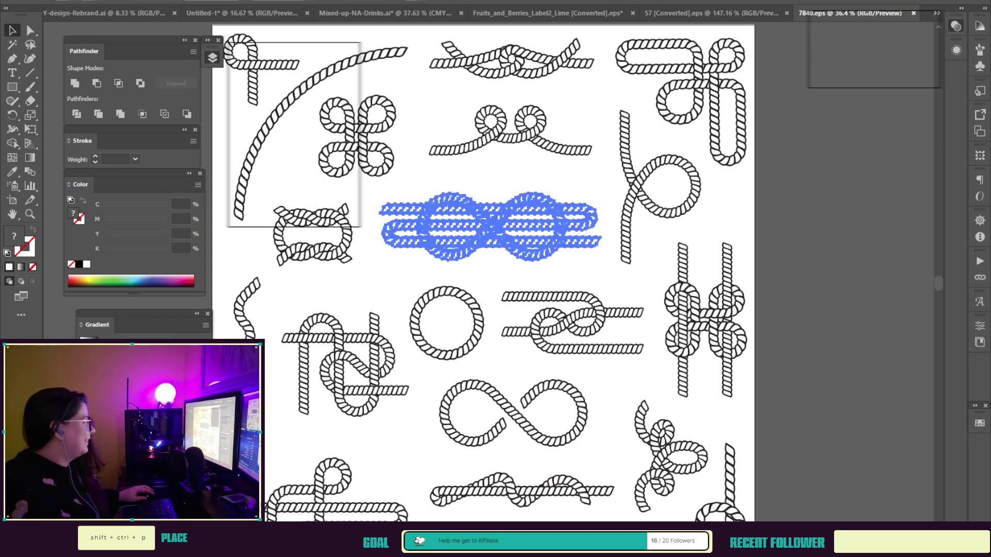
click(385, 13)
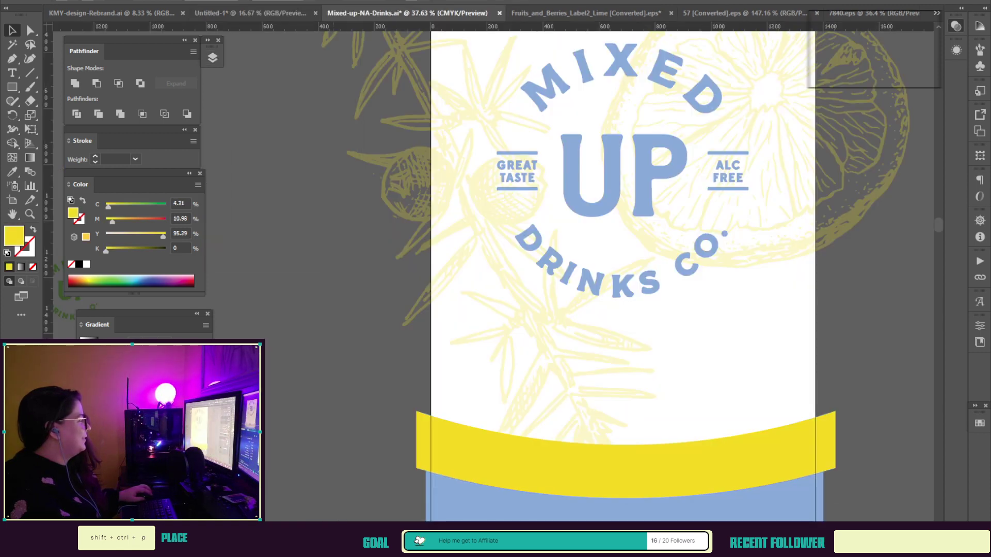
key(ctrl+v)
drag(494, 288, 532, 462)
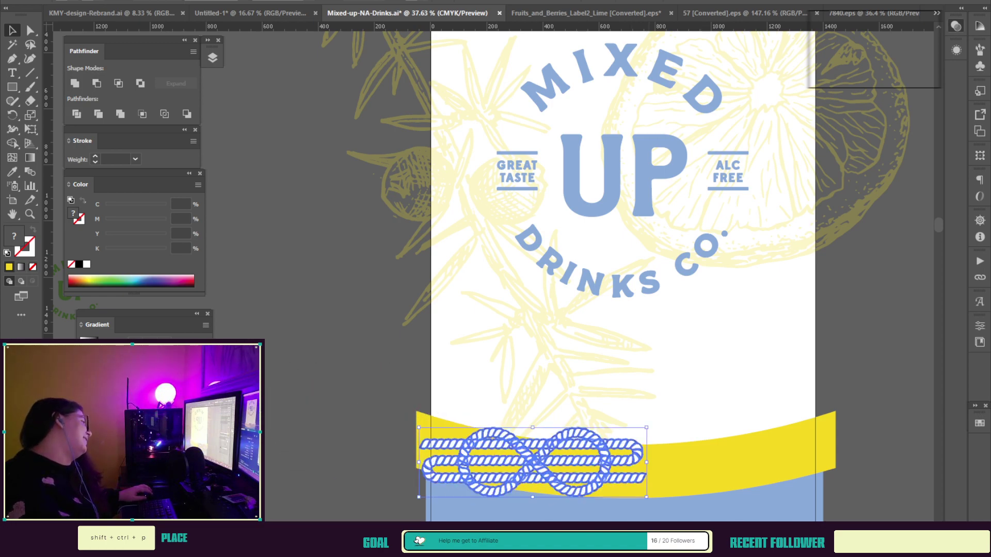
Step: Enlarge the rope knot to span the yellow band's full width and centre it vertically on the band
drag(647, 428, 835, 369)
drag(722, 430, 723, 459)
drag(567, 457, 568, 457)
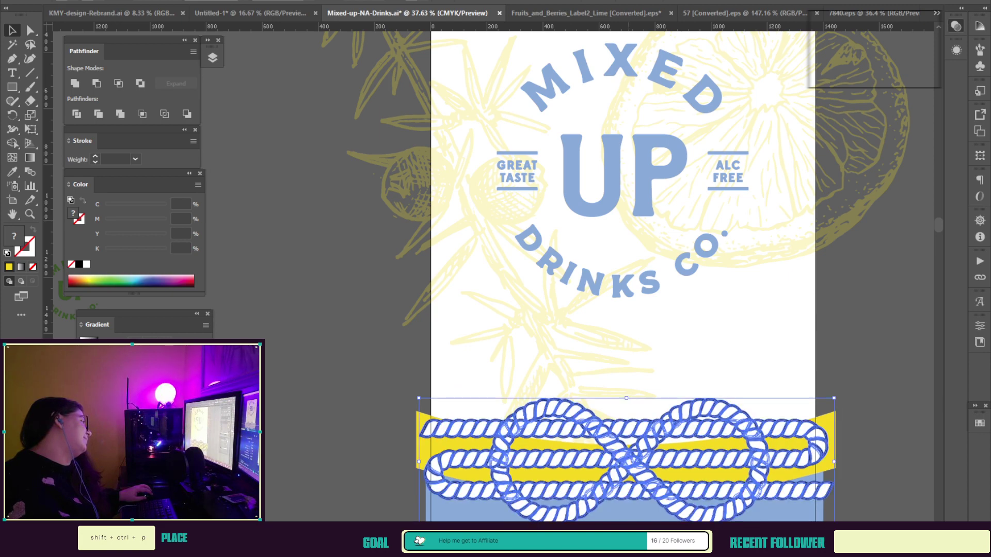
Step: Raise the rope knot slightly and trim its overlapping shapes with the Trim operation
double_click(637, 470)
click(637, 469)
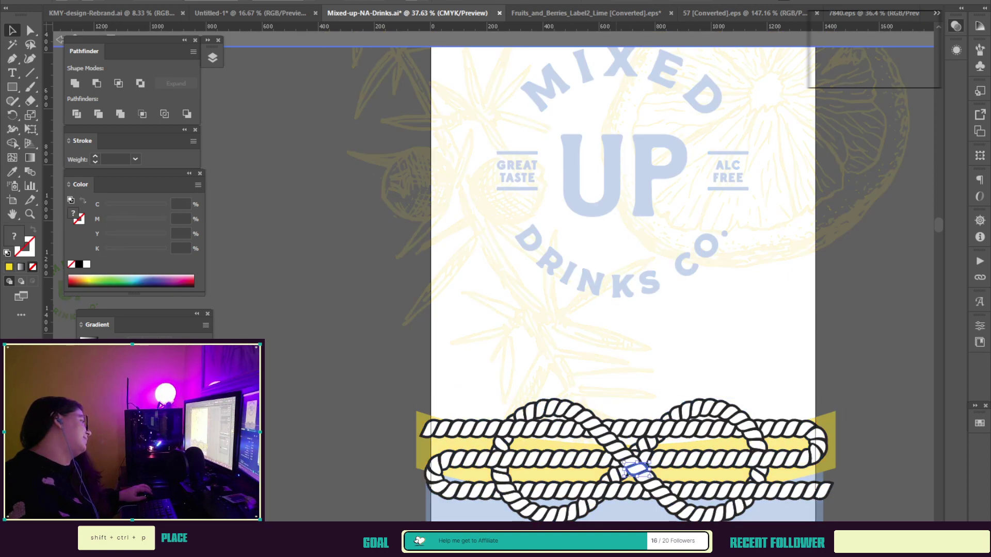
key(ctrl+z)
click(637, 346)
click(637, 431)
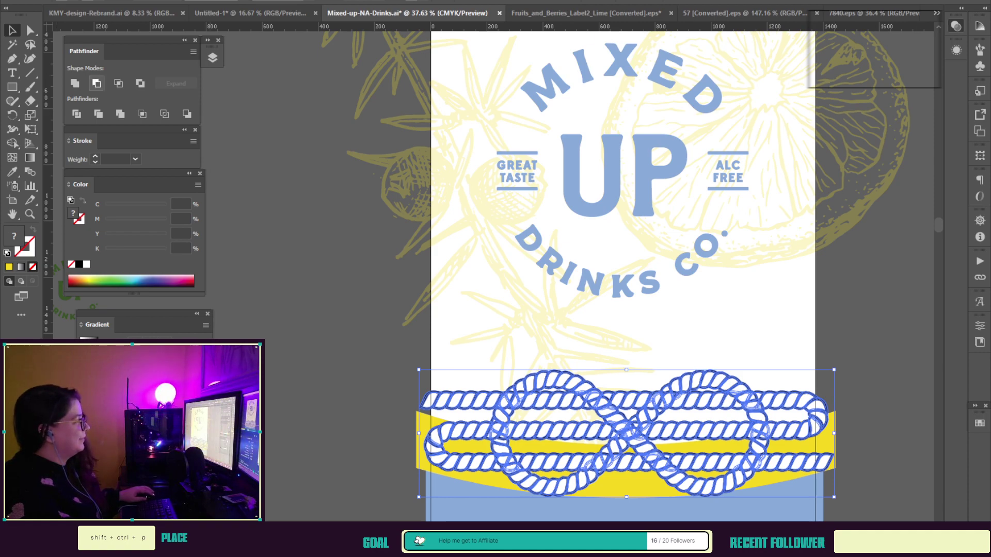
click(99, 114)
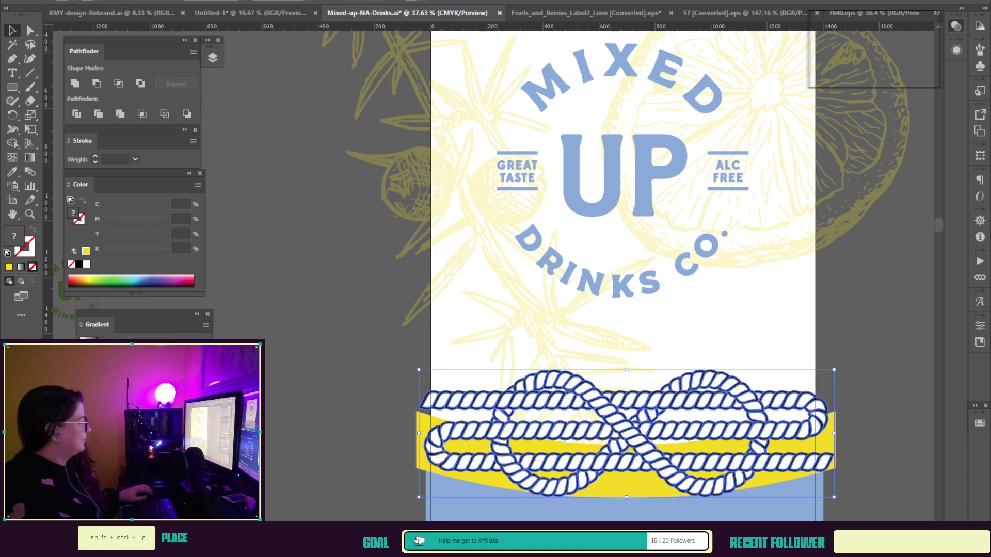
Step: Isolate the rope knot and delete all its white fill shapes, keeping only the dark outlines
double_click(588, 462)
click(587, 462)
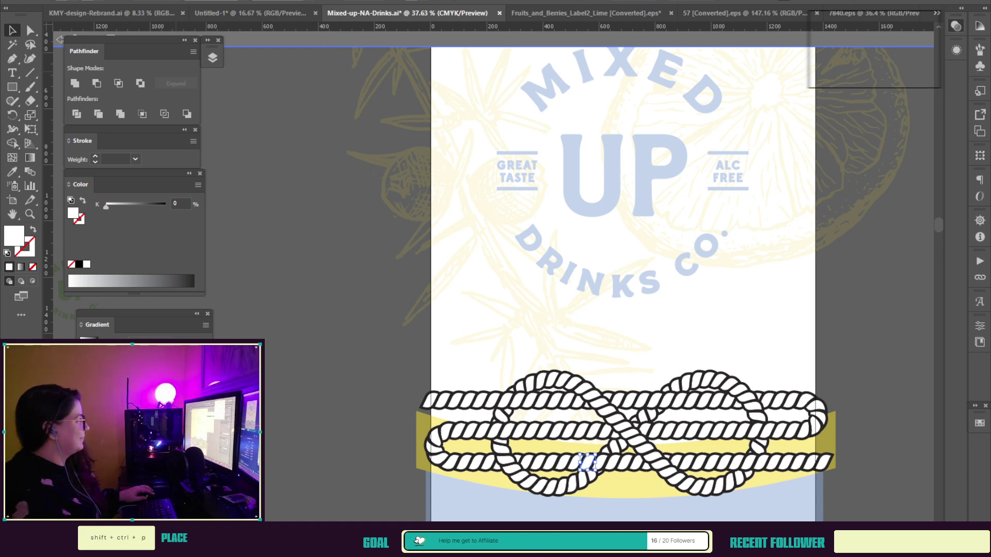
key(ctrl+a)
key(Delete)
click(542, 401)
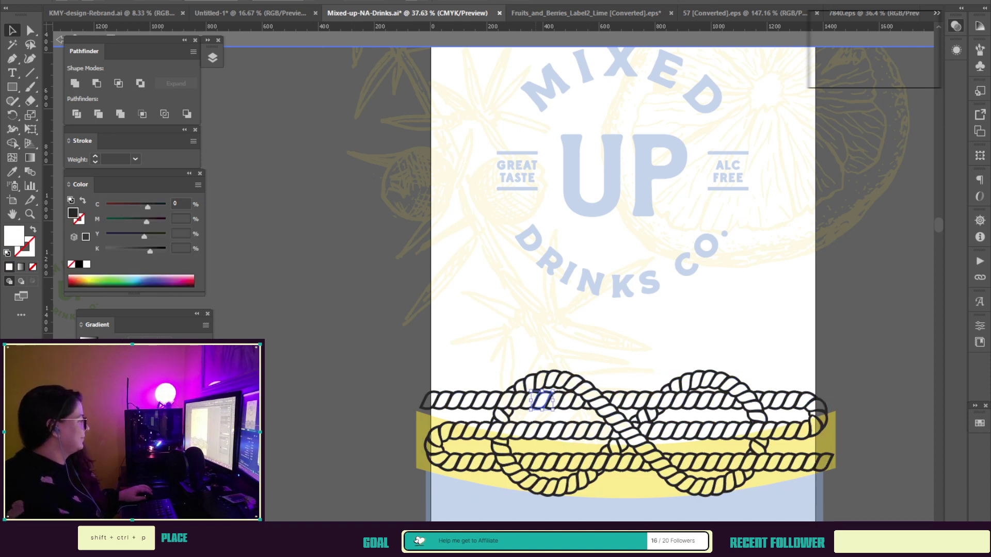
key(ctrl+a)
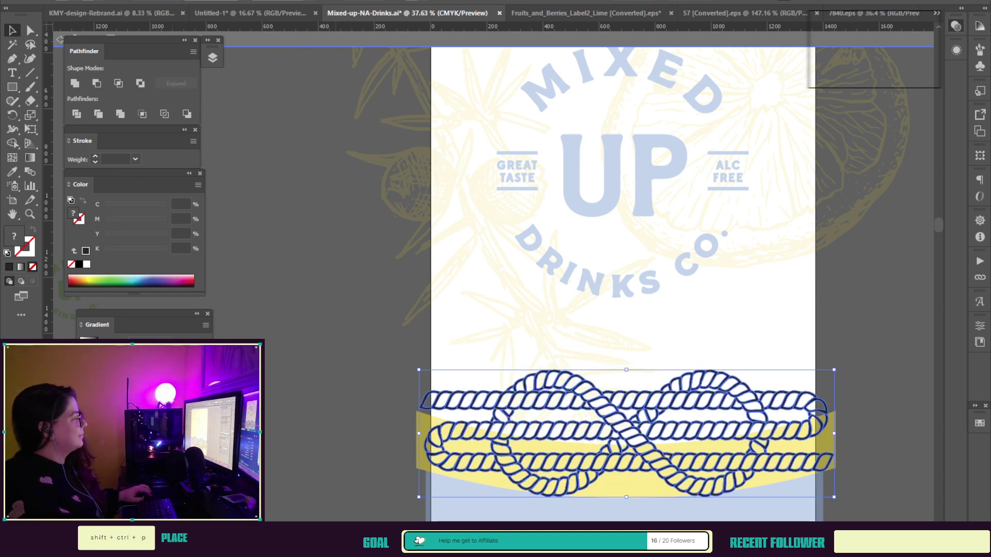
double_click(620, 335)
Step: Move the curved yellow band off the label onto the empty canvas beside it
click(619, 485)
drag(619, 485, 942, 522)
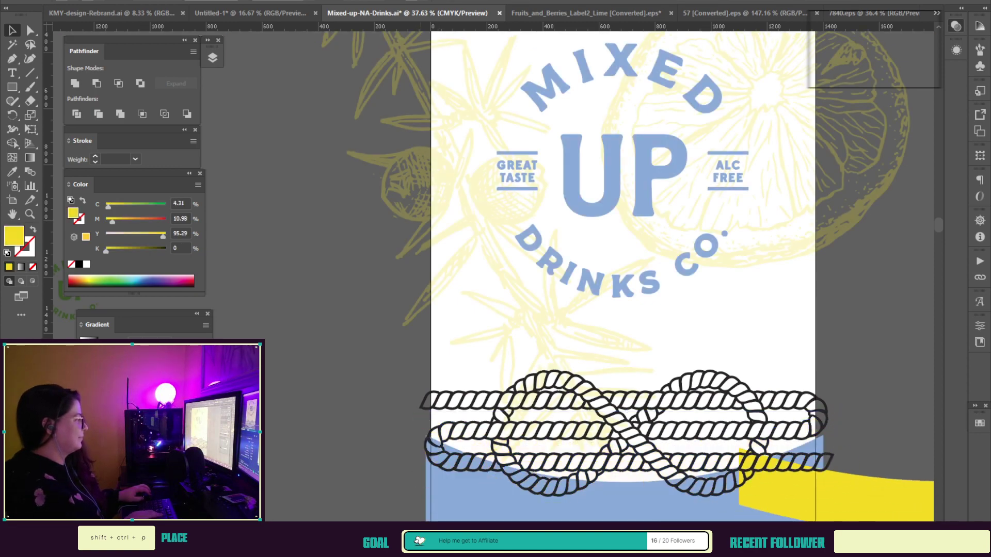
drag(744, 455, 868, 407)
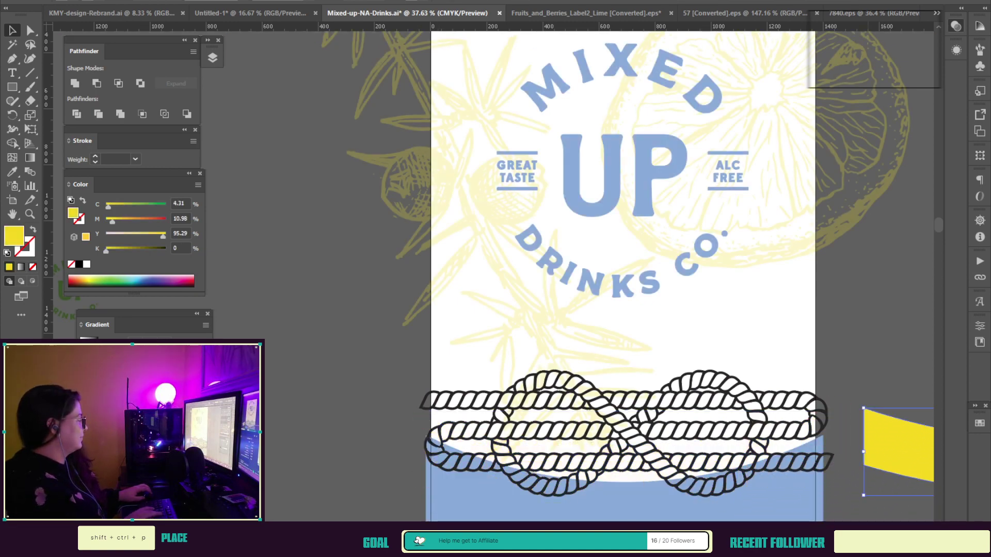
Step: Straighten the curved upper edge of the blue panel by removing its middle anchor point
click(624, 502)
scroll(625, 310, down, 3)
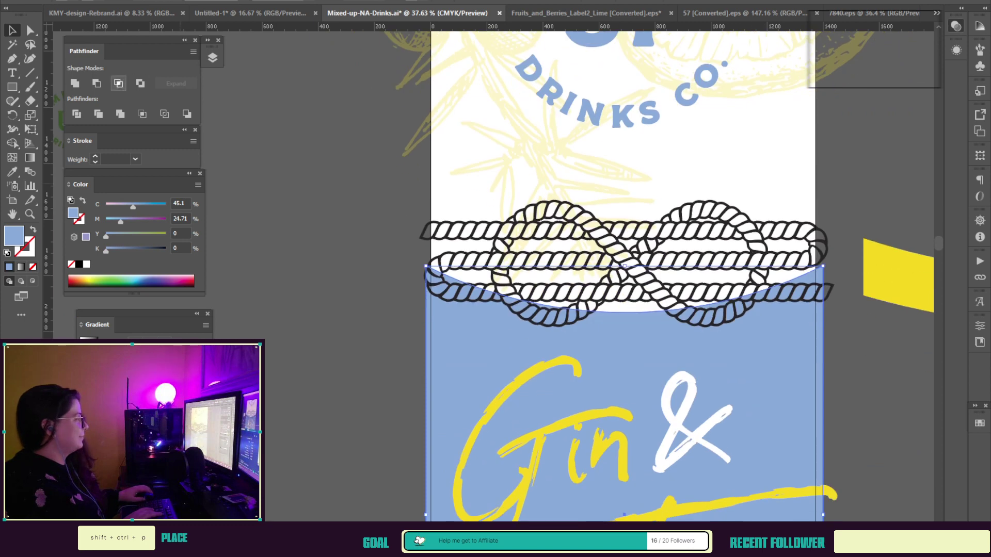
click(30, 59)
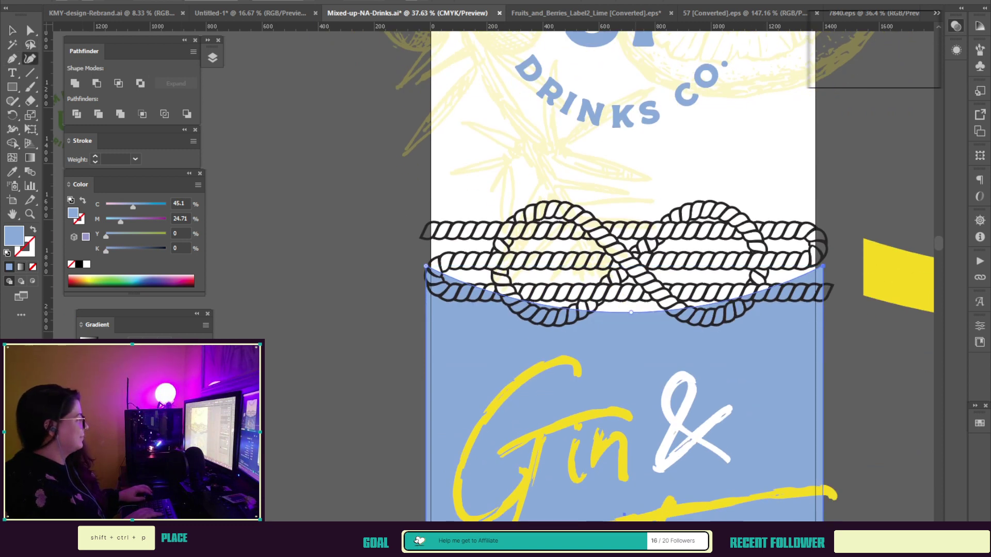
key(ctrl+z)
click(13, 30)
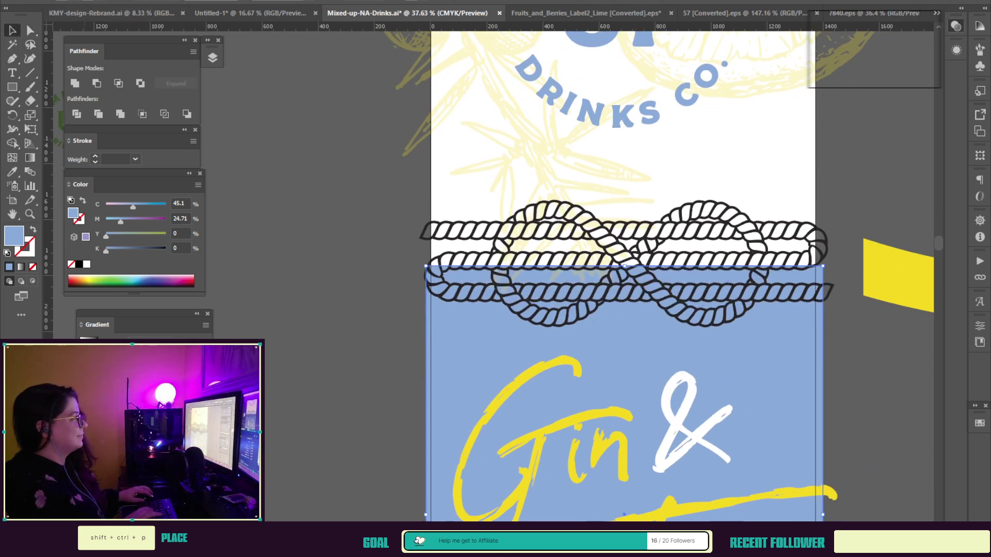
Step: Nudge the outlined rope knot down so it is centred across the blue panel's straight upper edge
click(559, 235)
click(568, 228)
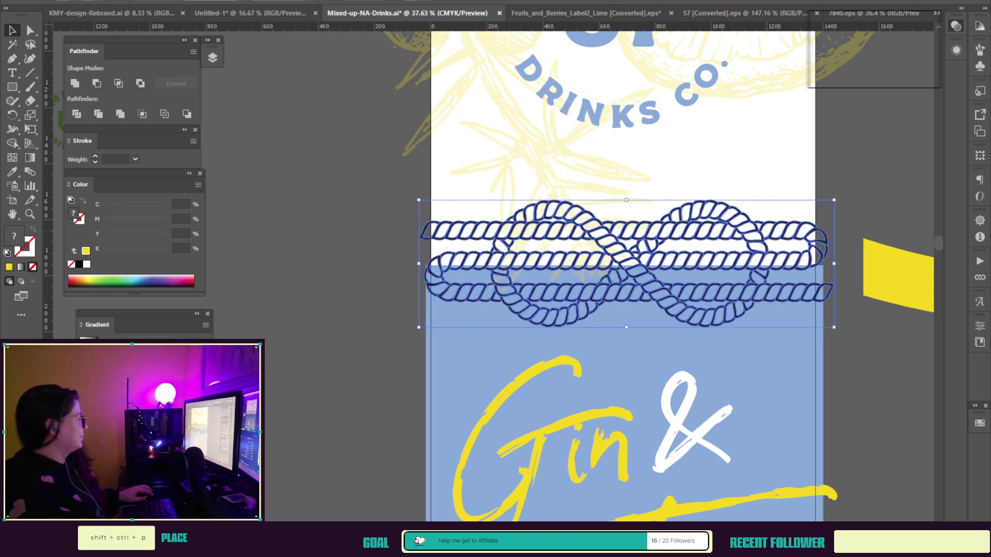
key(shift+Down)
key(shift+Down)
key(shift+Down)
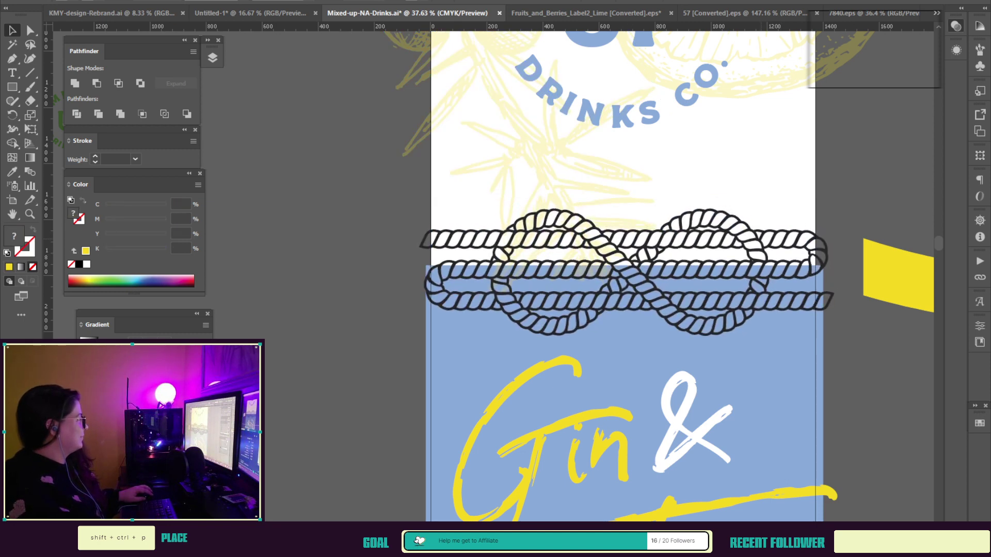
drag(568, 241, 568, 243)
Step: Try to recolour the whole rope knot by sampling the yellow band's fill with the Eyedropper
click(13, 172)
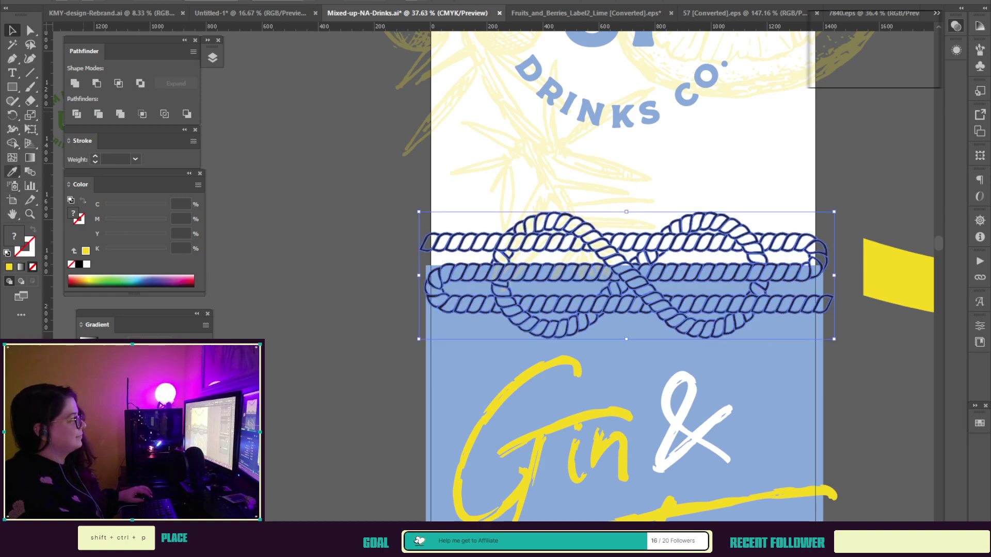
click(898, 277)
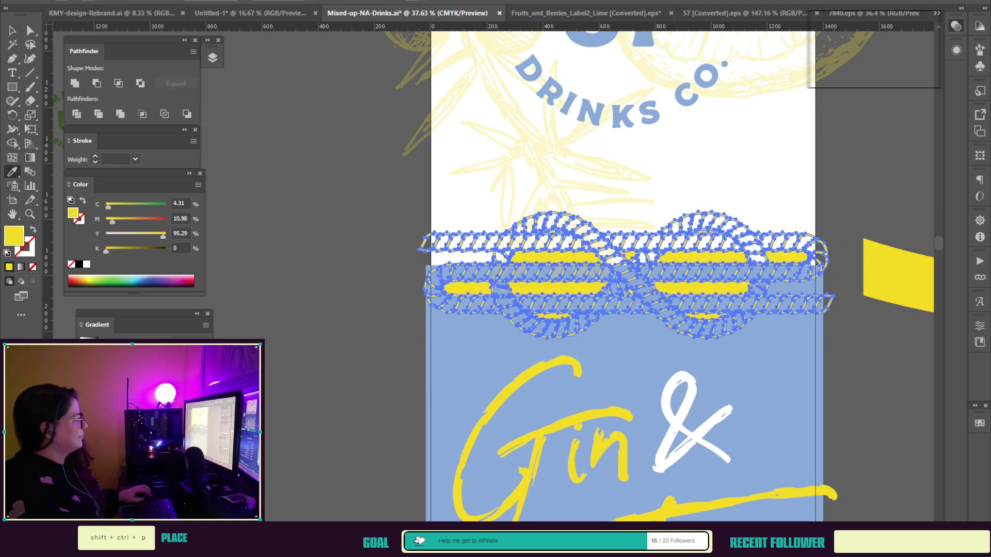
key(ctrl+z)
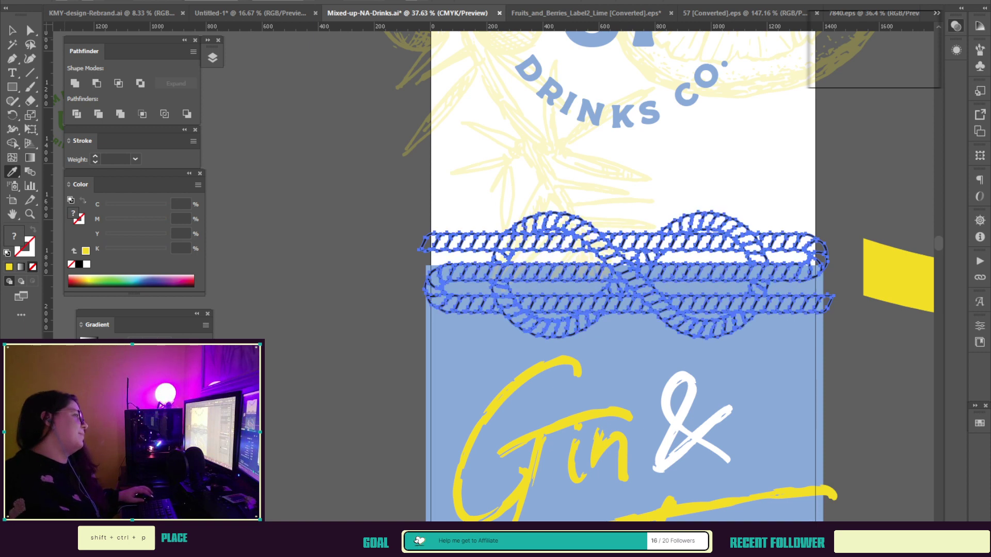
key(a)
click(320, 207)
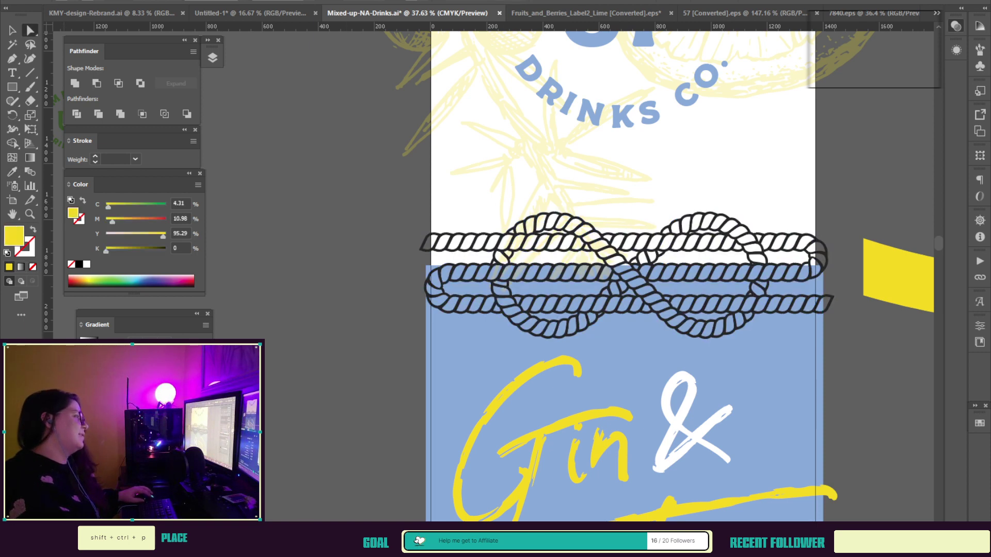
Step: Isolate the rope knot, select all its dark outline pieces and unite them into one shape
click(13, 30)
double_click(627, 276)
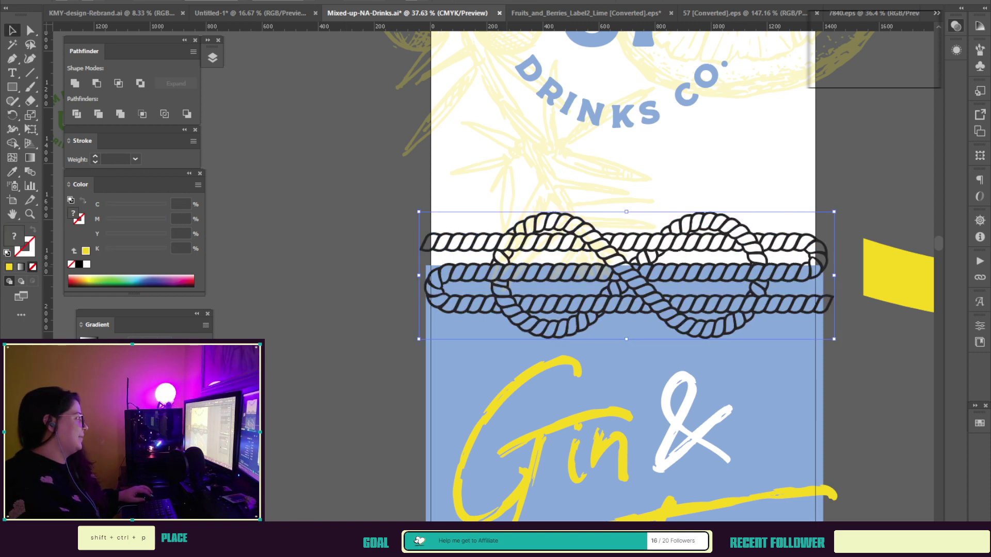
key(ctrl+shift+a)
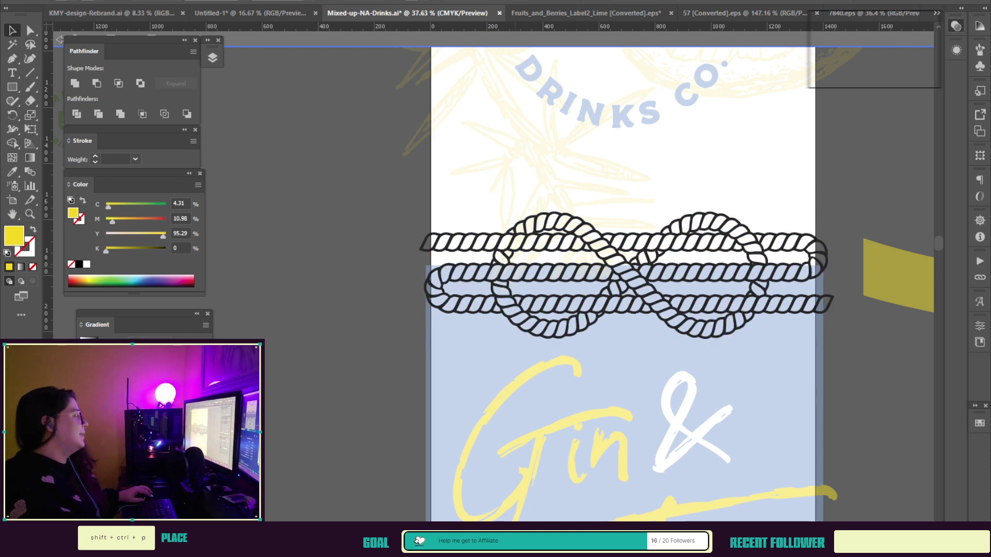
click(508, 272)
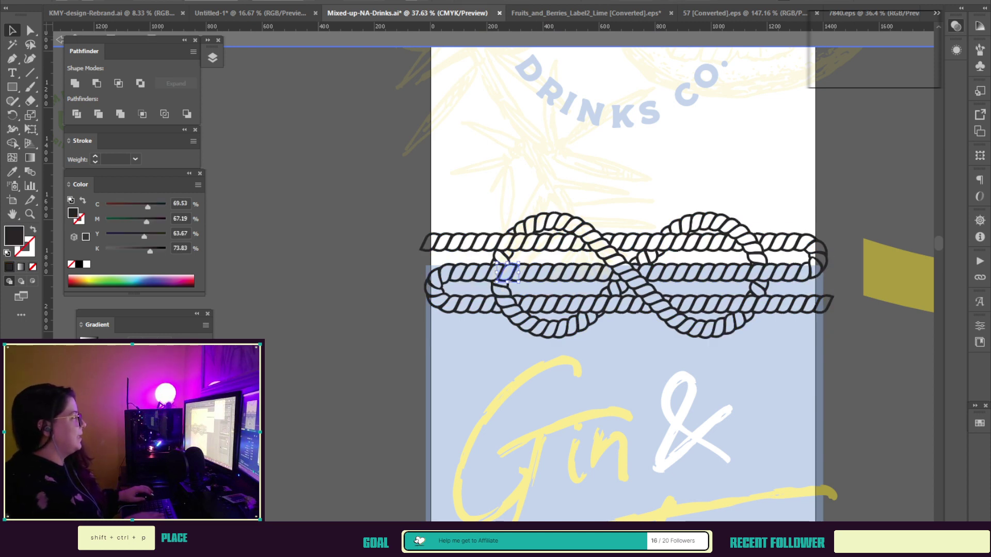
key(ctrl+6)
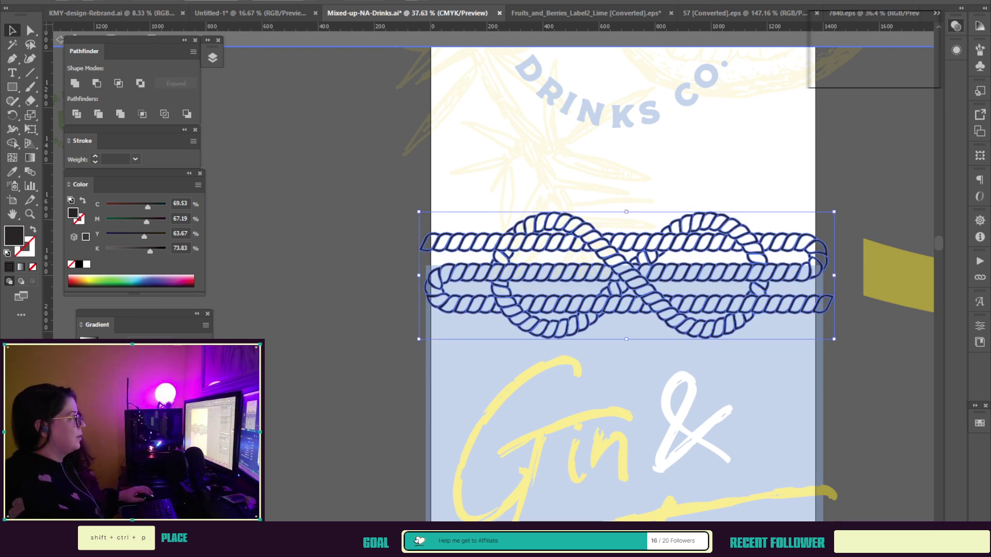
click(75, 83)
double_click(330, 206)
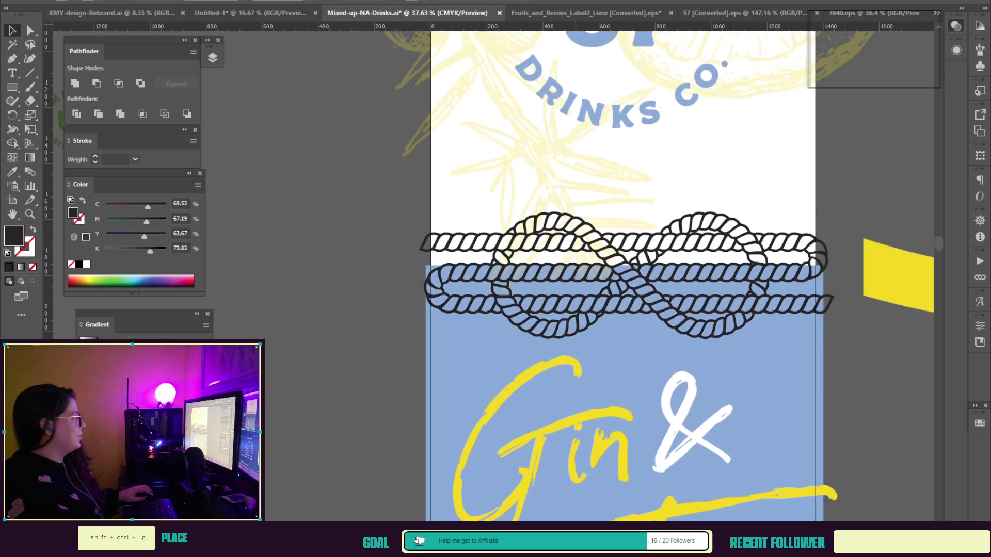
Step: Clear the leftover unfilled shapes from the rope group, keep only the united outline, and leave isolation mode
double_click(626, 273)
click(627, 273)
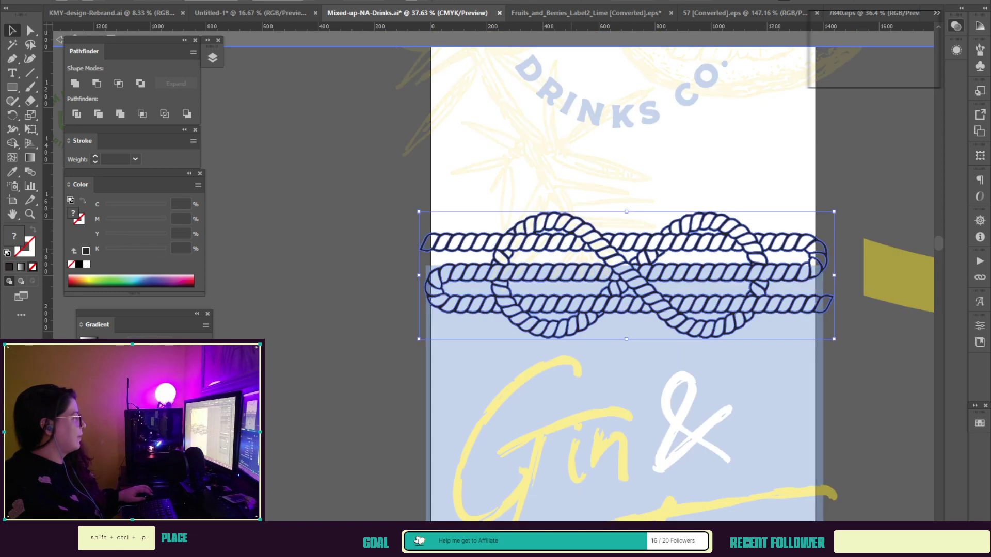
double_click(626, 273)
click(627, 272)
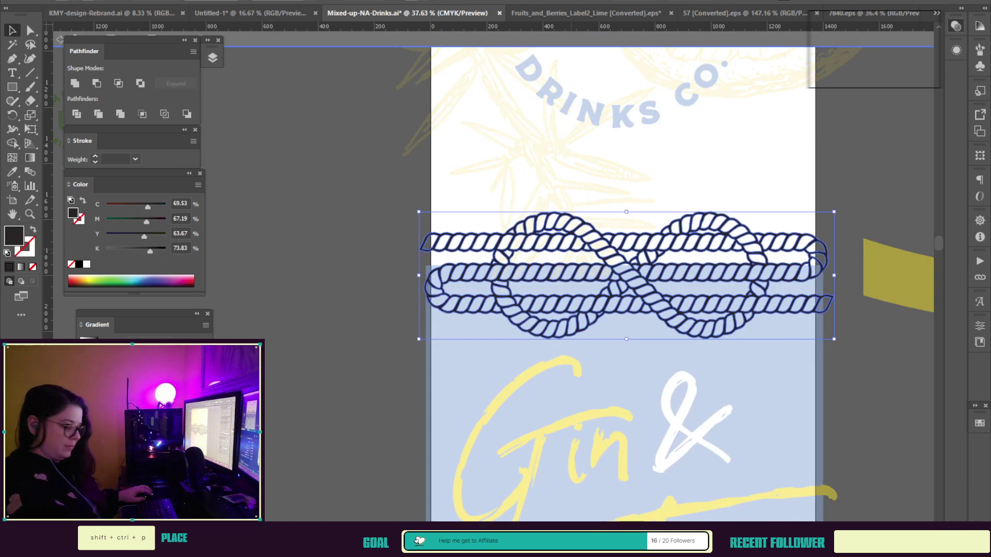
key(Delete)
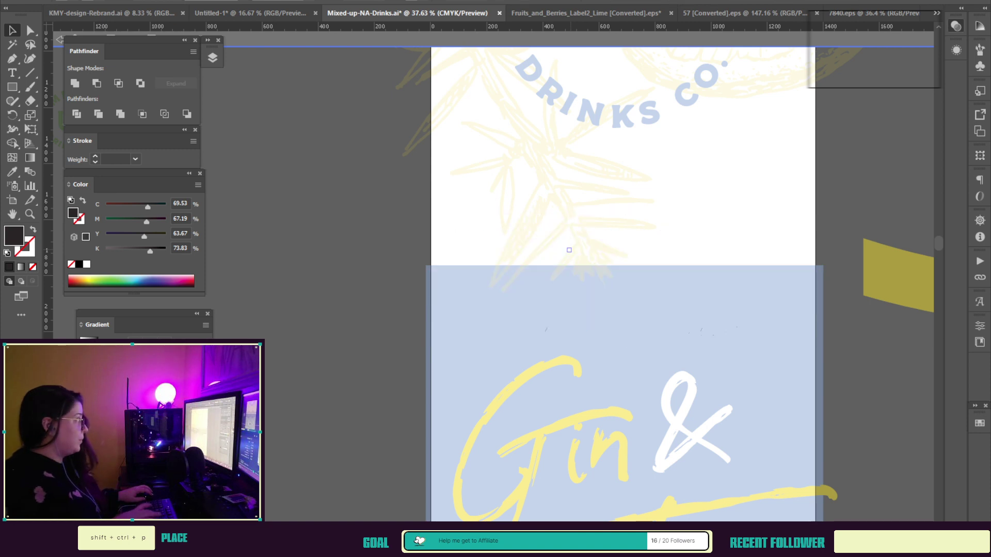
key(ctrl+a)
key(Delete)
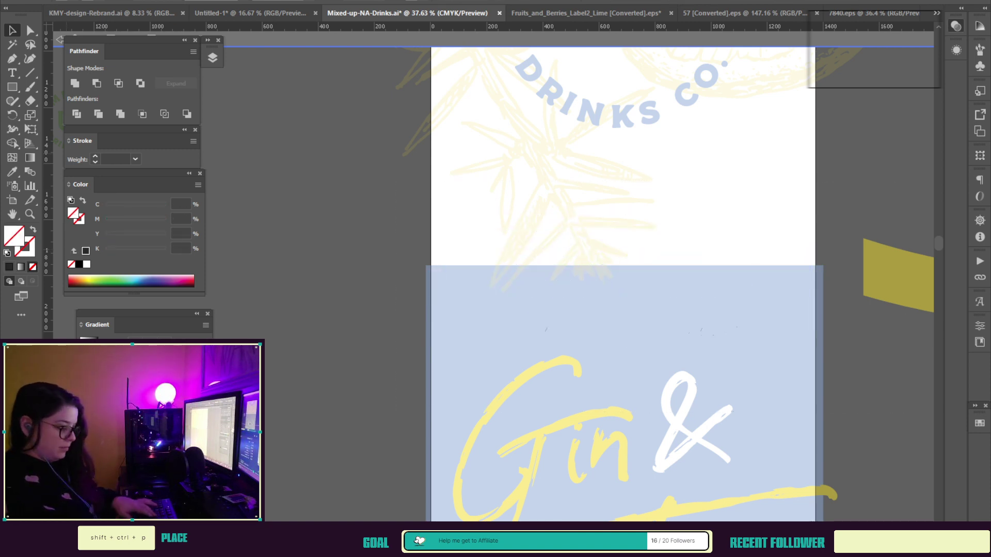
key(ctrl+z)
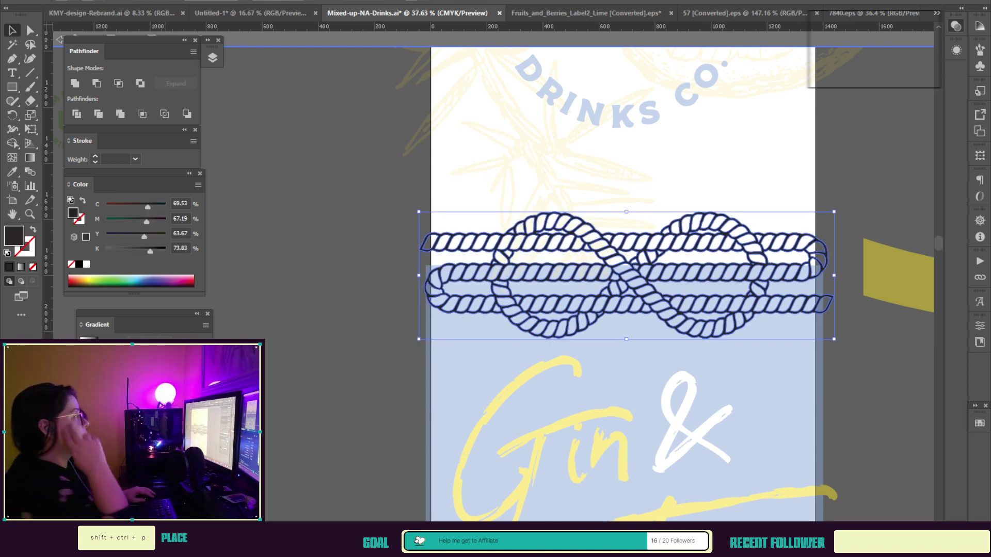
click(61, 2)
click(120, 114)
click(59, 40)
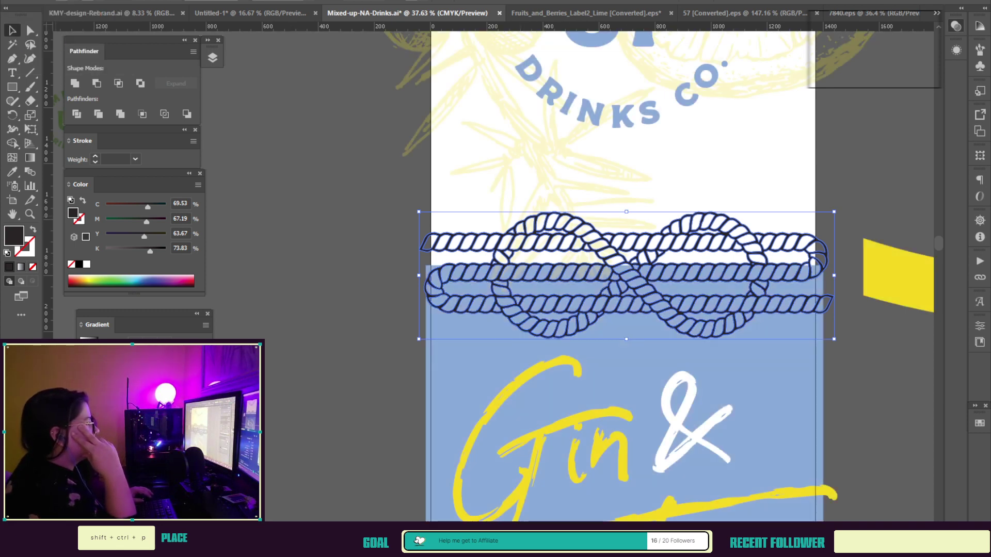
Step: Recolour the rope outline with the yellow sampled from the Gin lettering and deselect it
click(12, 172)
click(577, 369)
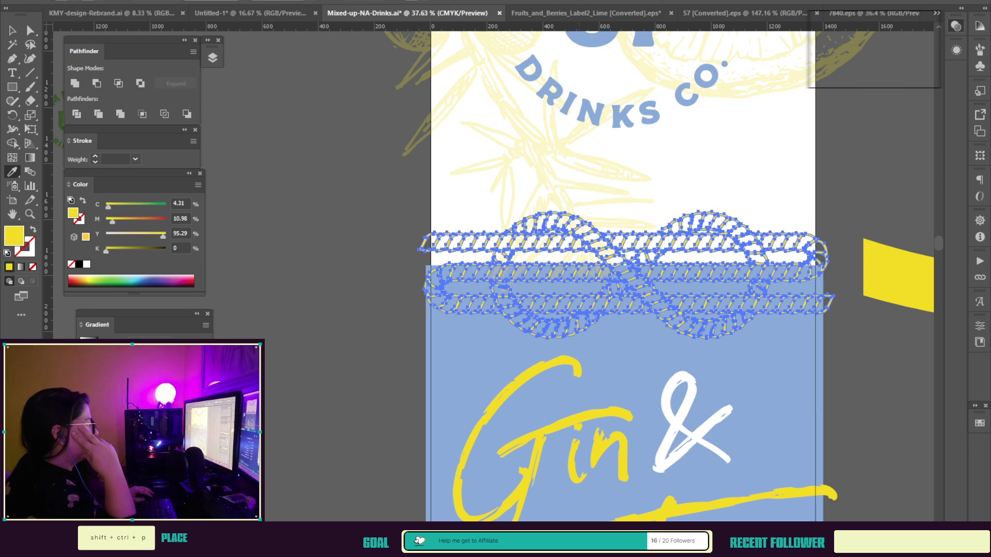
key(v)
key(ctrl+shift+a)
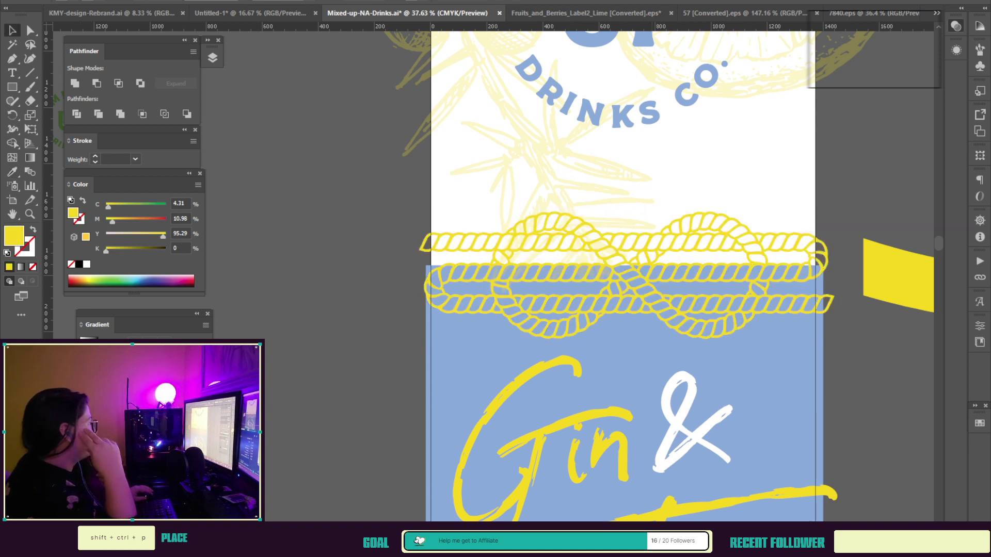
Step: Lower the blue panel's upper edge slightly and remove the rope knot from the label
click(625, 351)
mouse_move(625, 265)
mouse_down()
mouse_move(625, 208)
mouse_move(625, 280)
mouse_move(624, 269)
mouse_up()
click(625, 270)
key(ctrl+z)
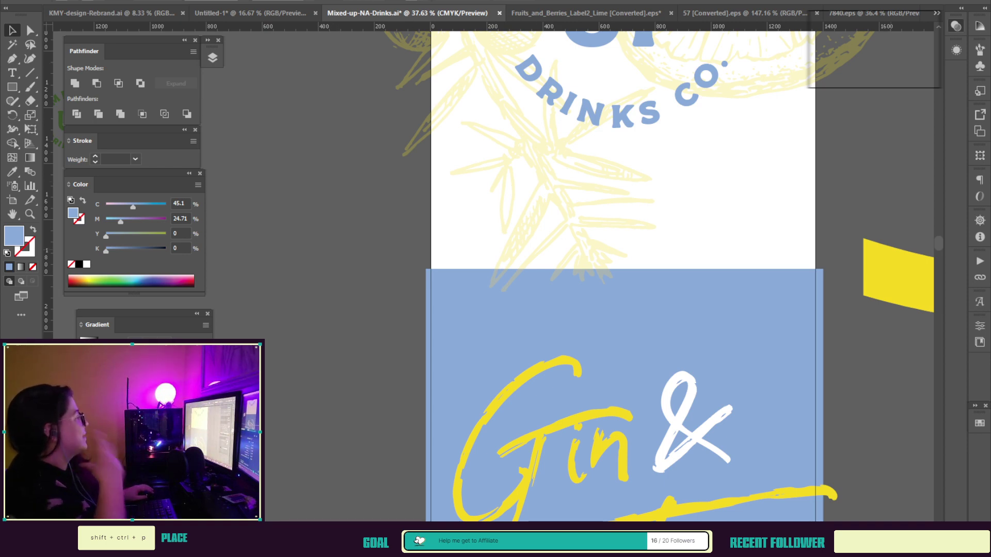
Step: Move the curved yellow band back across the label, covering the seam between the white area and the blue panel
drag(898, 276, 449, 271)
key(ctrl+shift+a)
key(z)
alt+click(513, 236)
alt+click(512, 236)
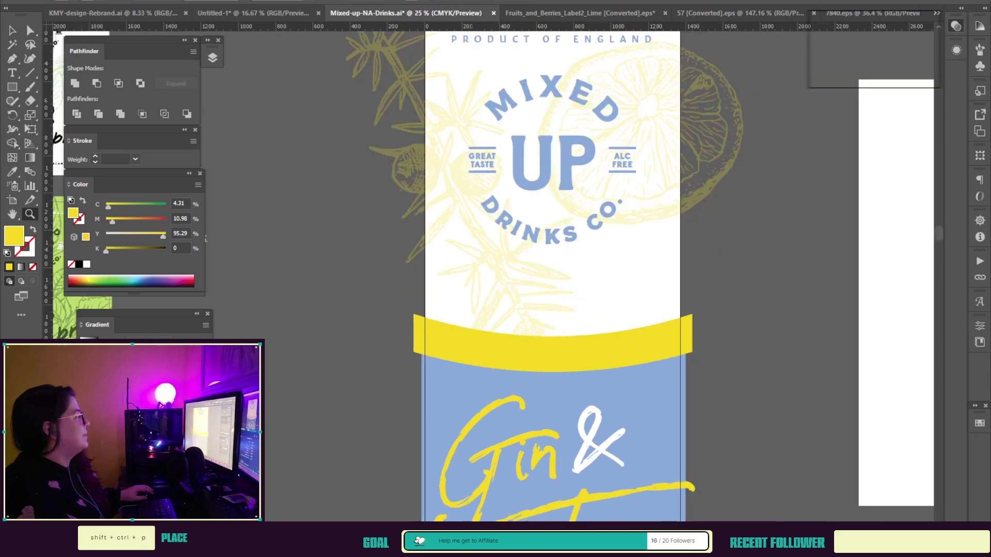
alt+click(403, 311)
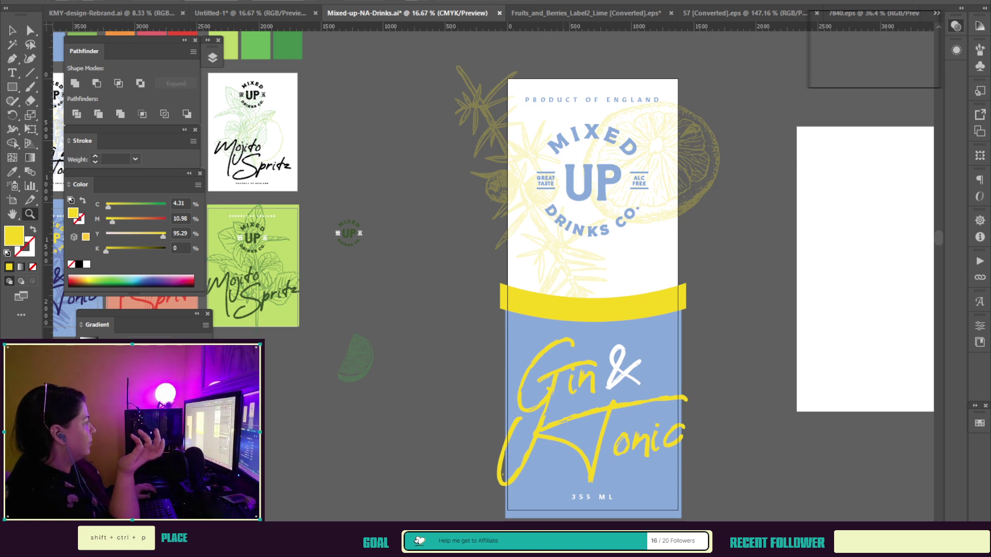
key(v)
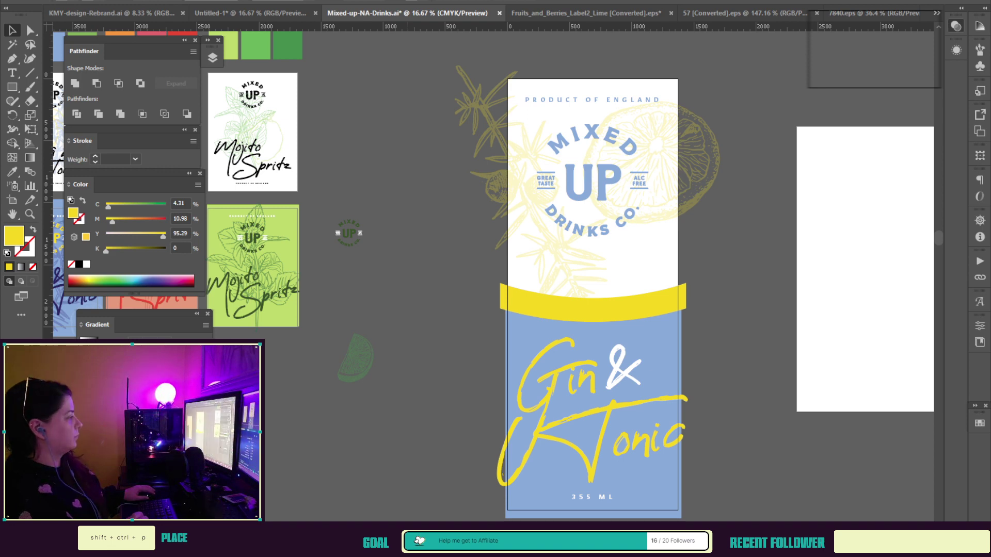
click(593, 309)
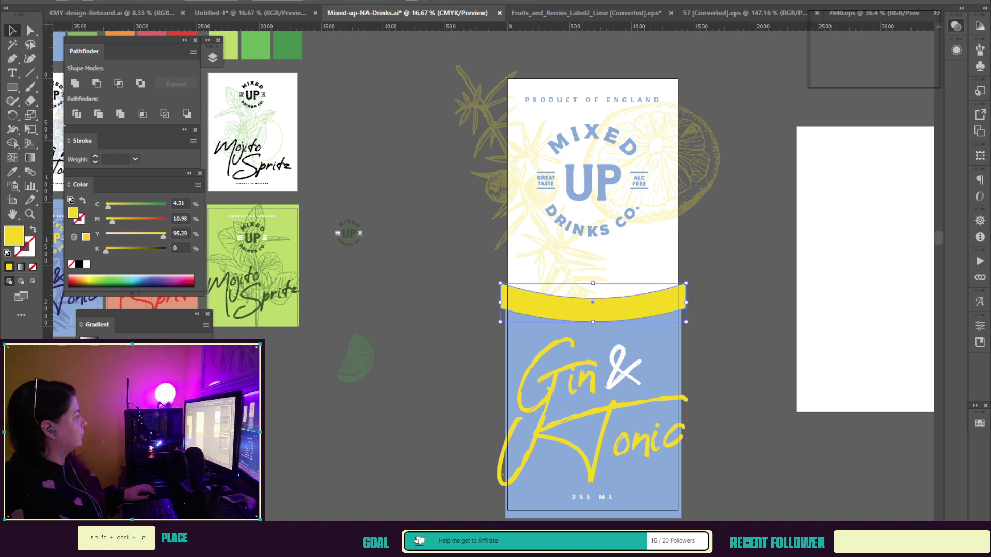
Step: Try to cut the curved band's shape out of the blue panel by dividing the overlapping artwork and deleting the yellow band
shift+click(583, 332)
shift+click(560, 261)
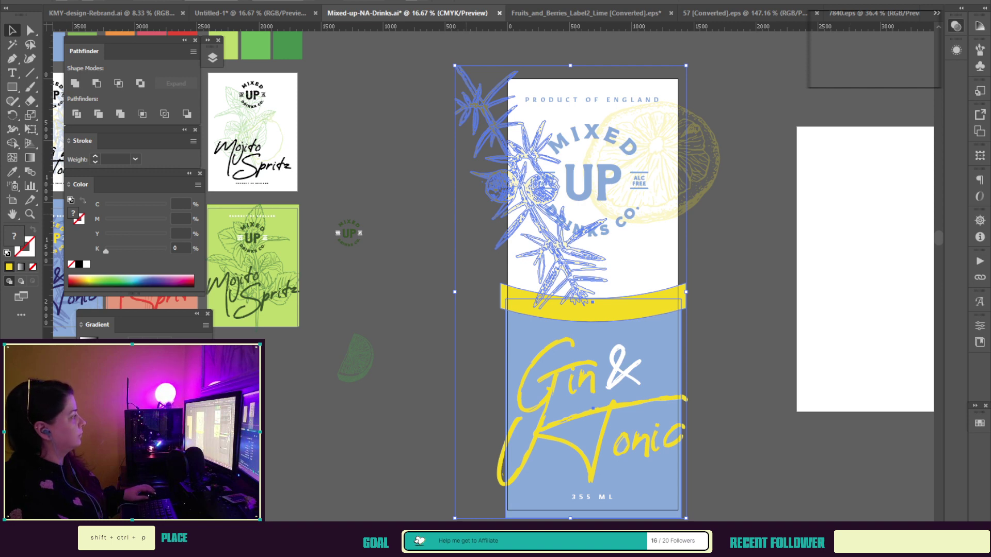
click(98, 114)
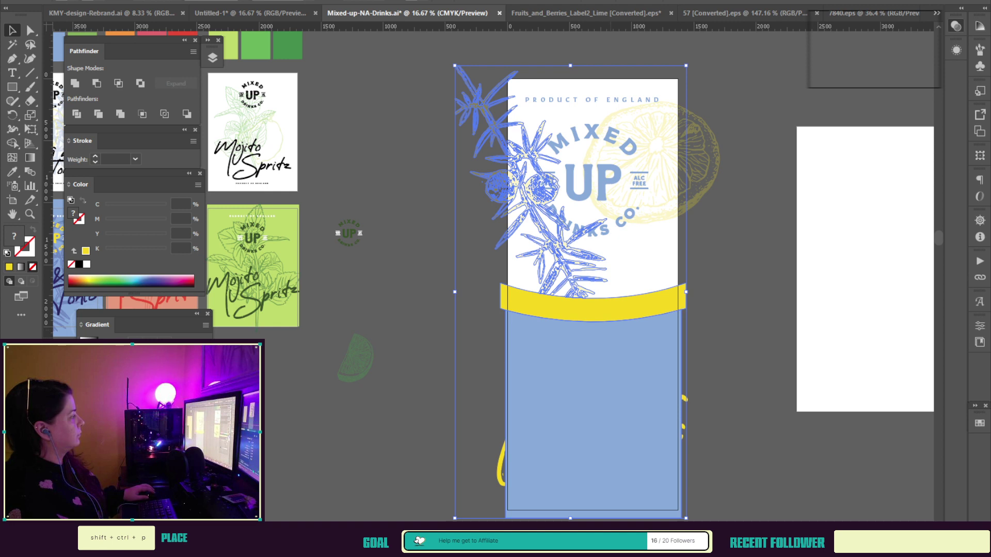
key(ctrl+z)
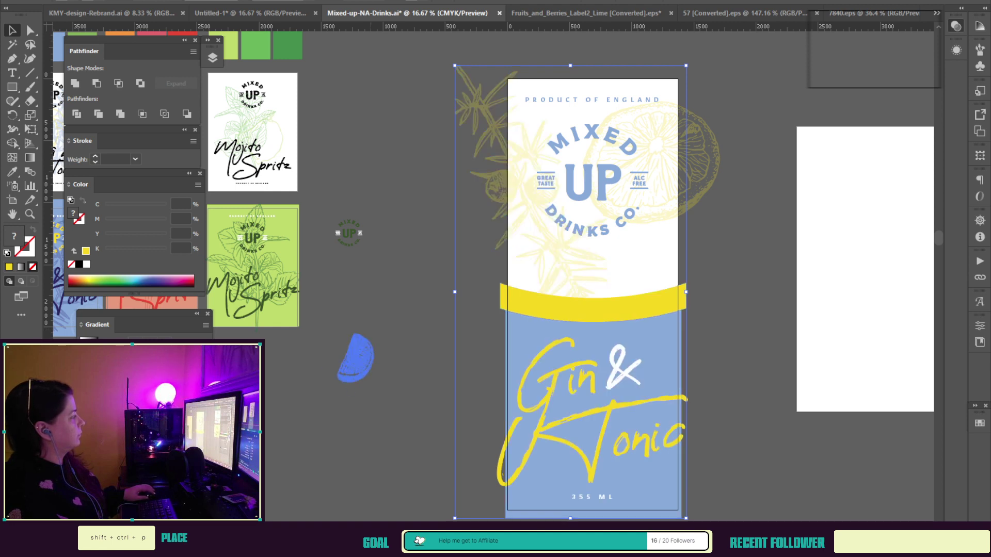
key(ctrl+shift+z)
double_click(592, 387)
click(592, 310)
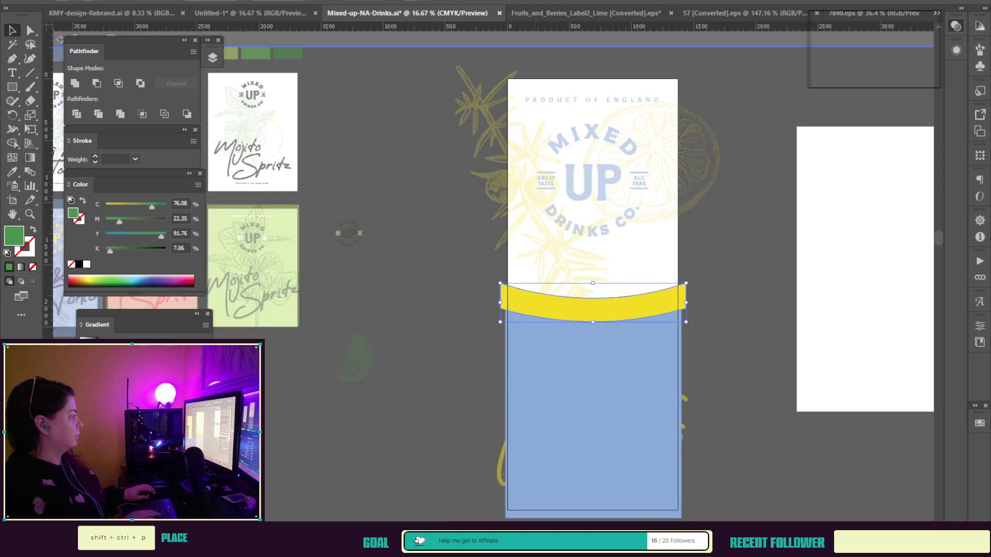
key(Delete)
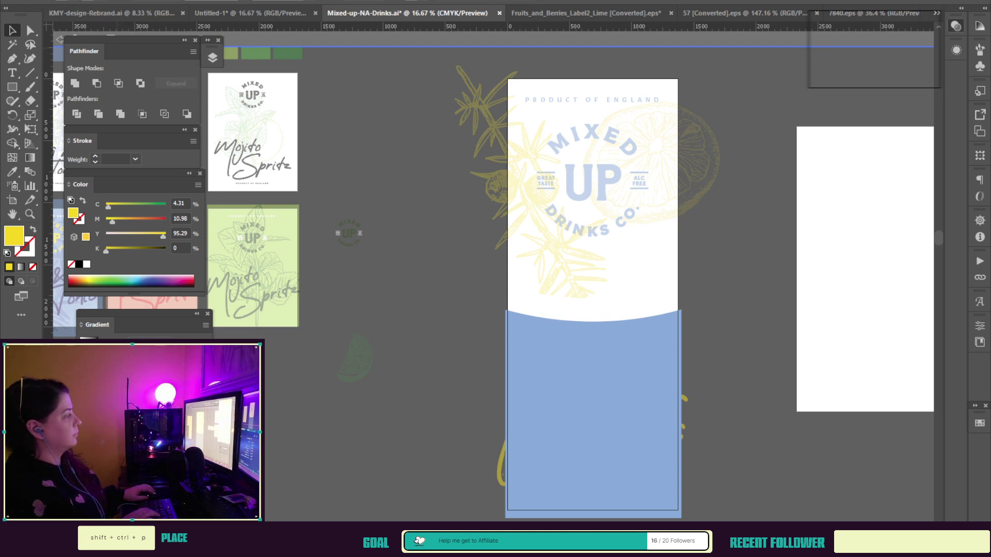
key(Escape)
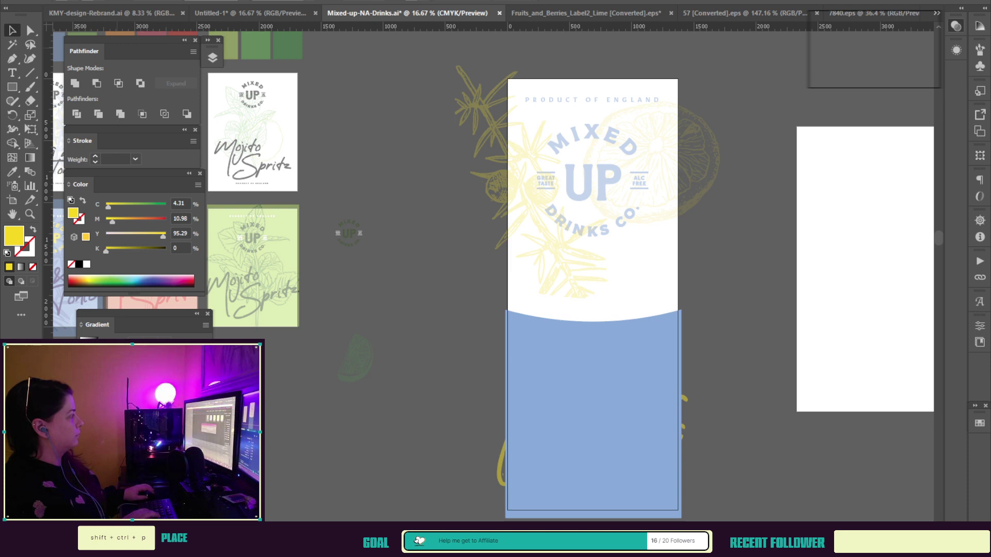
key(Escape)
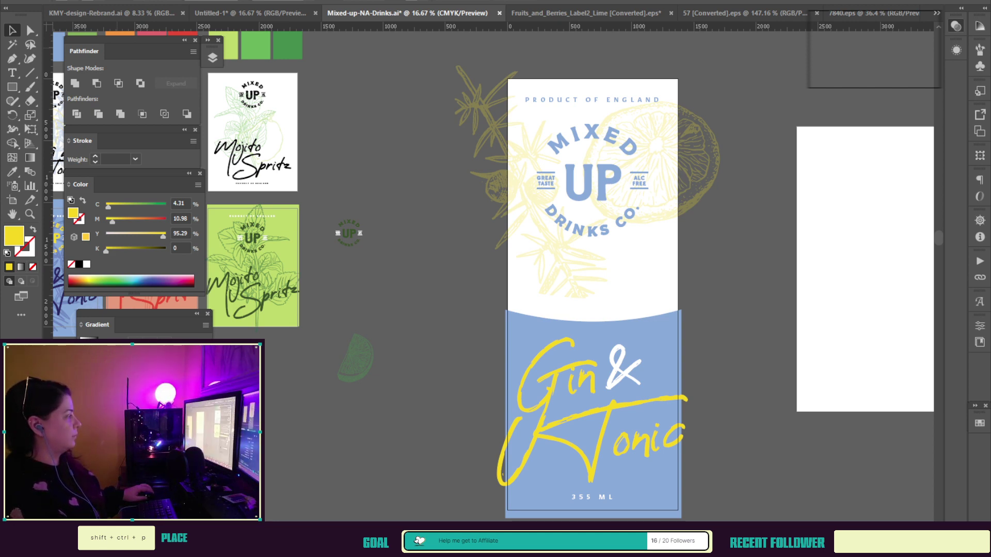
Step: Try to duplicate the cut blue panel onto the blank carrier artboard and isolate its group
scroll(485, 269, right, 5)
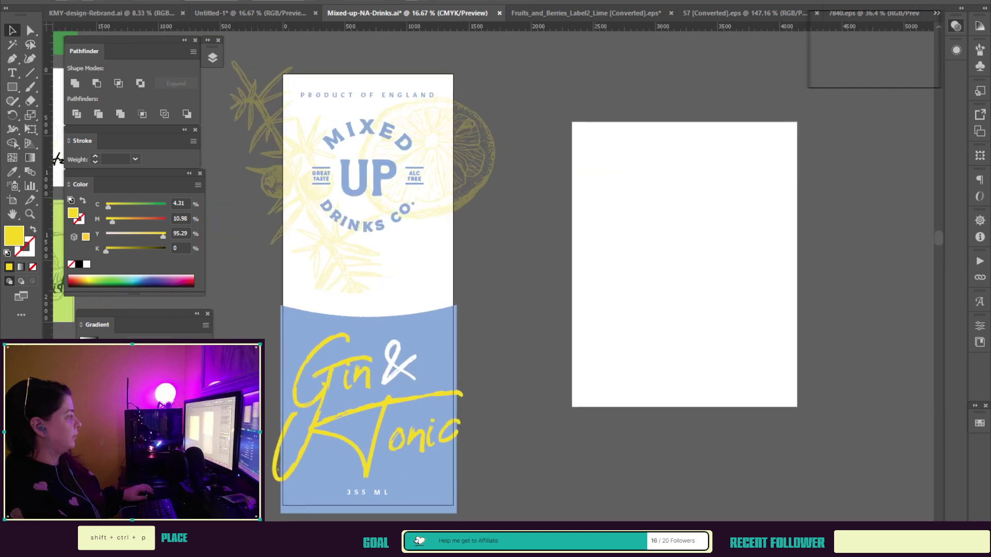
drag(397, 330, 685, 241)
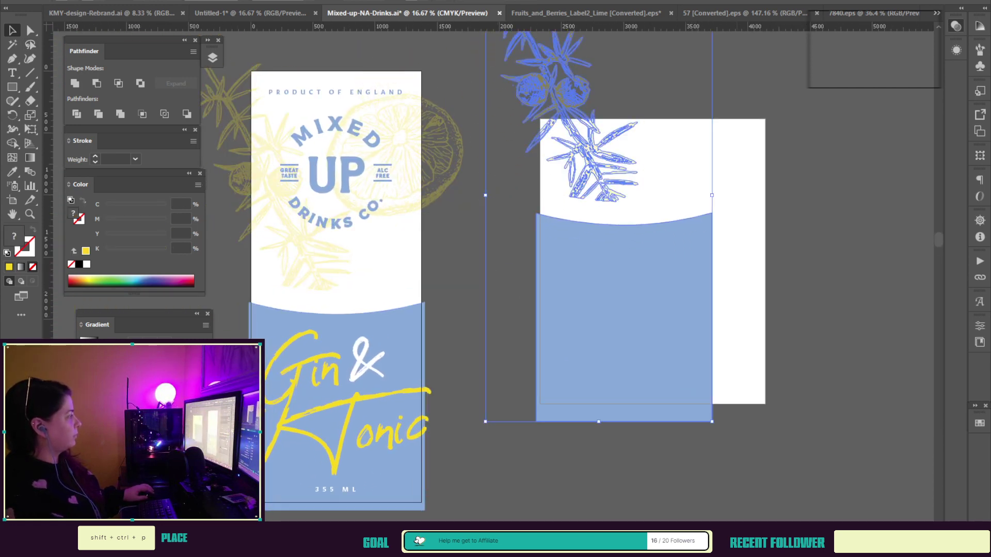
key(ctrl+shift+a)
click(681, 241)
double_click(681, 241)
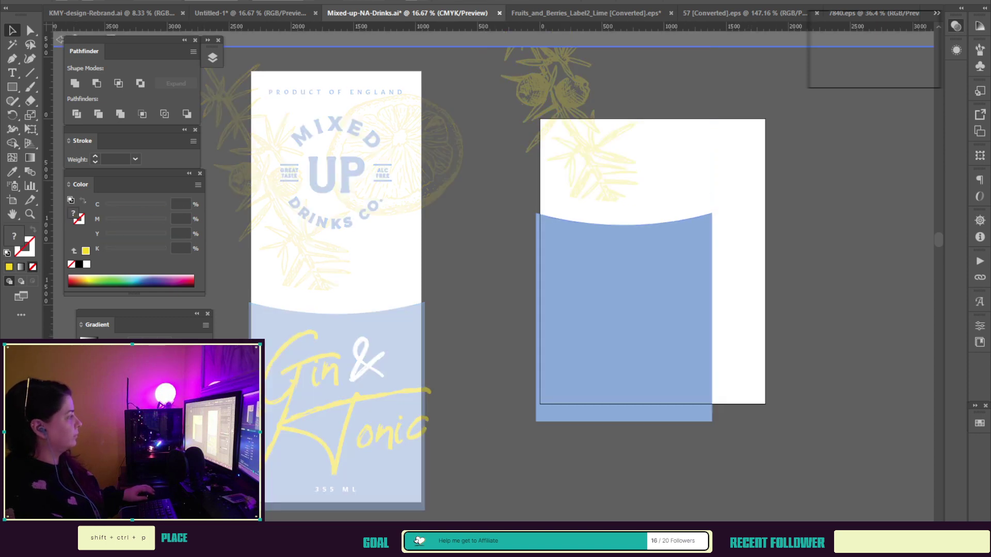
Step: Undo the panel copy and the cut, back to the selected yellow band across the intact Gin & Tonic label
key(ctrl+z)
key(ctrl+z)
key(ctrl+z)
key(ctrl+z)
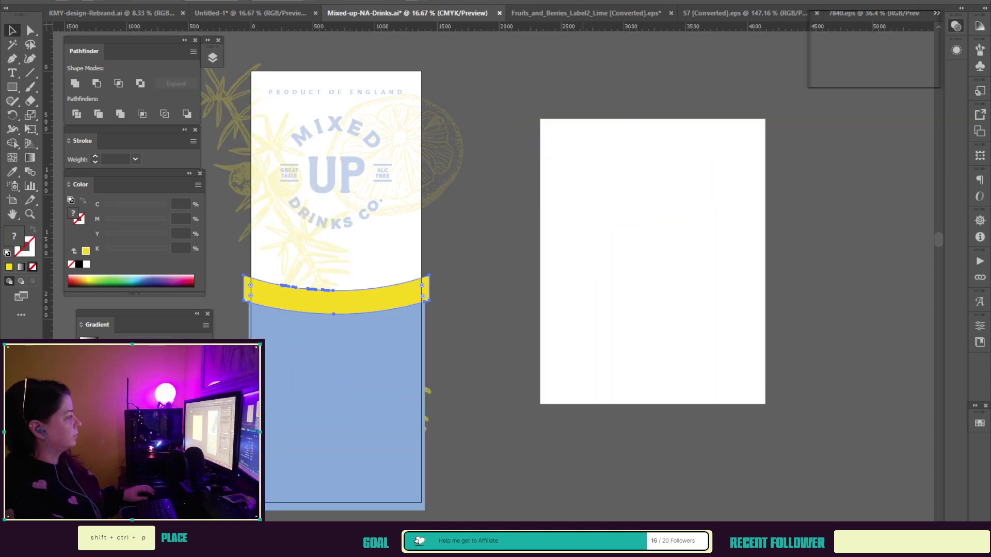
key(ctrl+z)
key(ctrl+z)
key(ctrl+z)
key(ctrl+z)
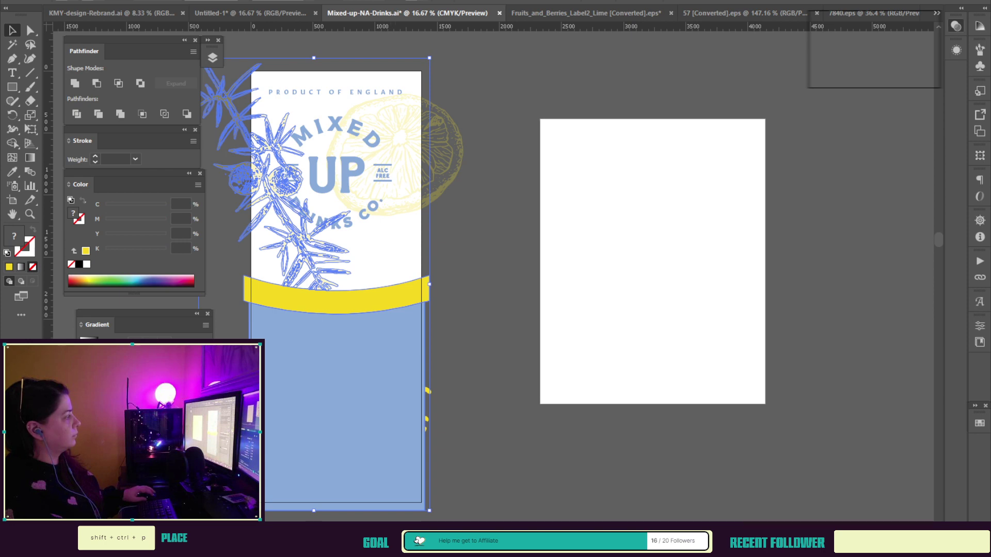
key(ctrl+z)
key(ctrl+z)
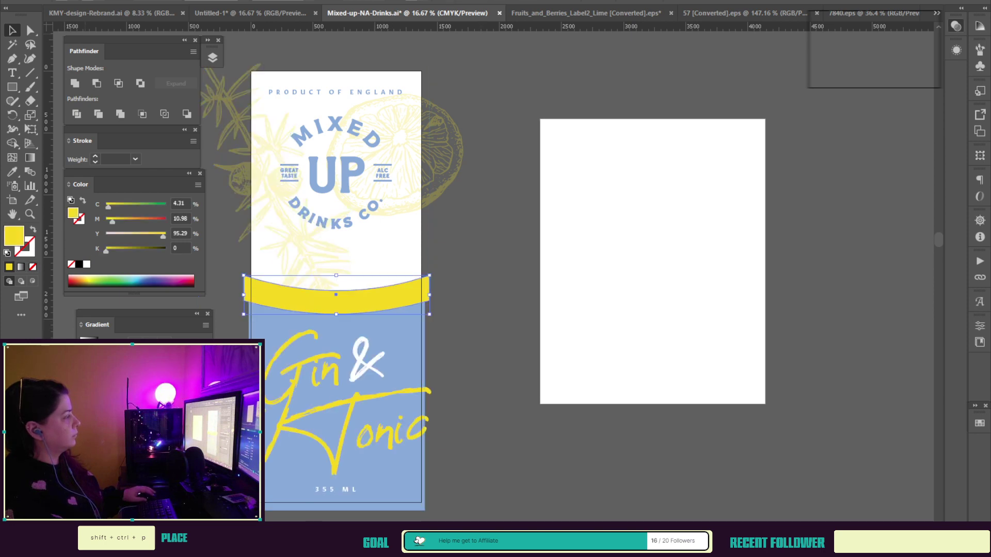
Step: Fill the curved band above the Gin & Tonic panel with white
click(30, 1)
key(ctrl+z)
key(ctrl+z)
key(ctrl+z)
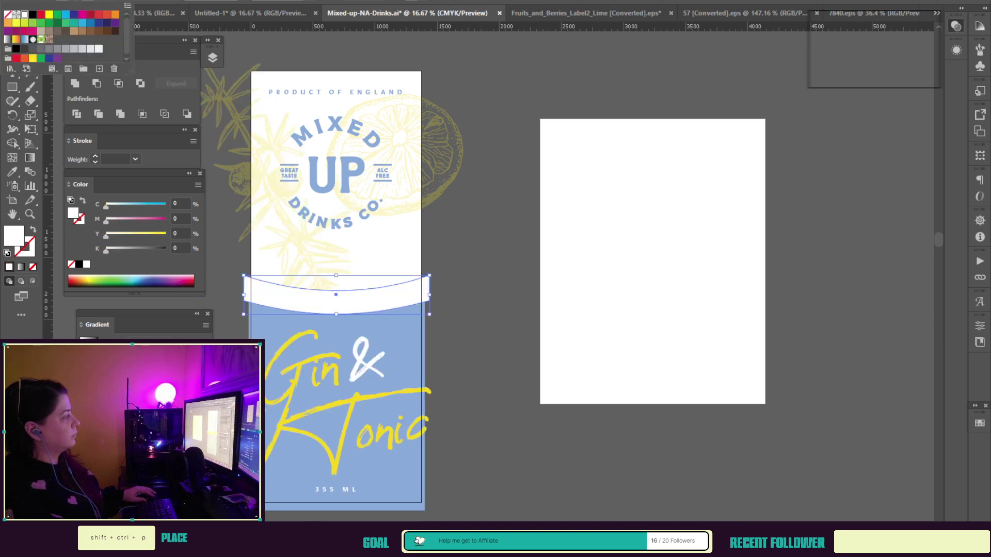
Step: Copy the blue panel and the white curved band onto the blank carrier artboard and stretch both across its width
drag(389, 454, 678, 423)
drag(625, 369, 623, 339)
drag(712, 340, 765, 340)
drag(336, 297, 628, 237)
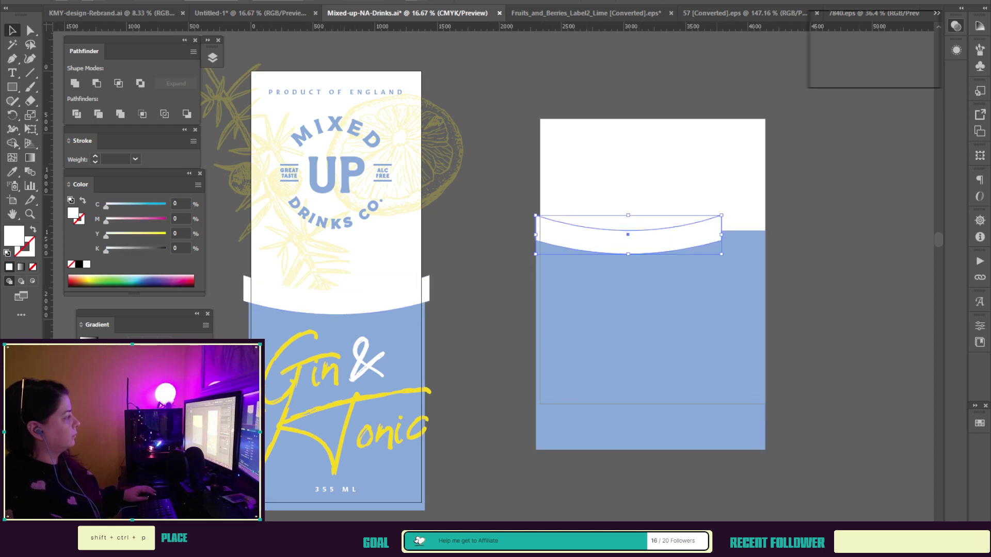
mouse_move(721, 235)
mouse_down()
mouse_move(793, 235)
mouse_move(739, 236)
mouse_up()
Step: Copy the Gin & Tonic lettering onto the carrier's blue panel and the 355 ML text into its lower corner
click(355, 400)
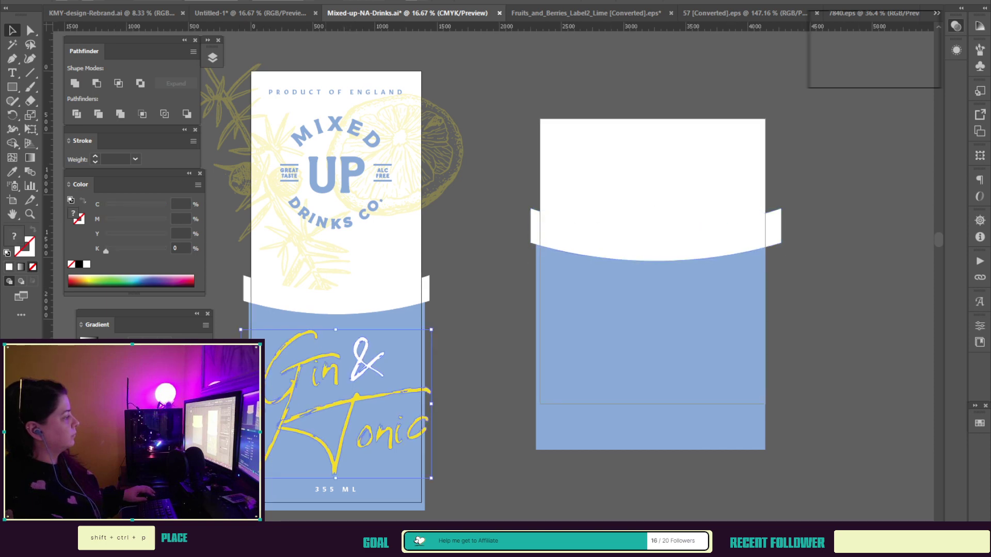
drag(335, 403, 648, 340)
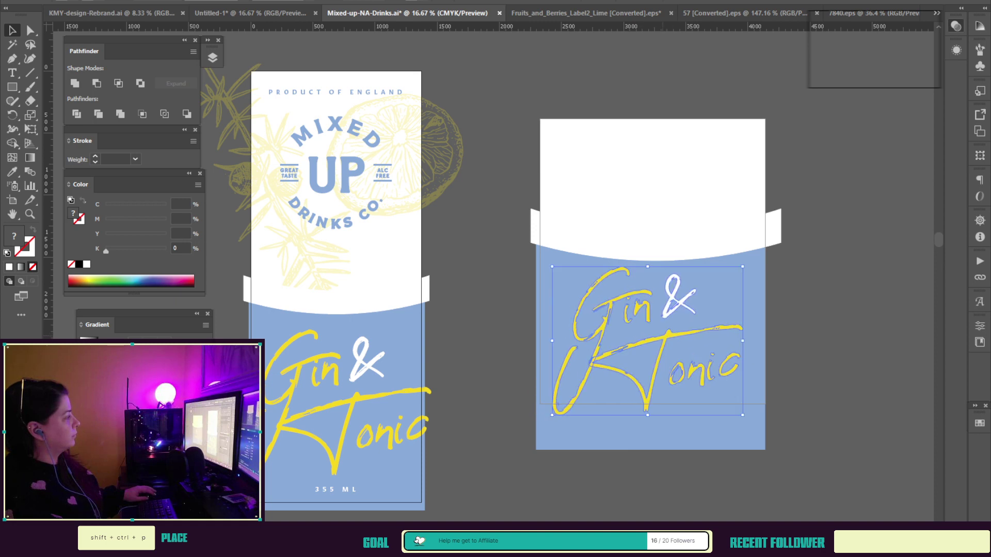
click(336, 489)
drag(336, 489, 735, 396)
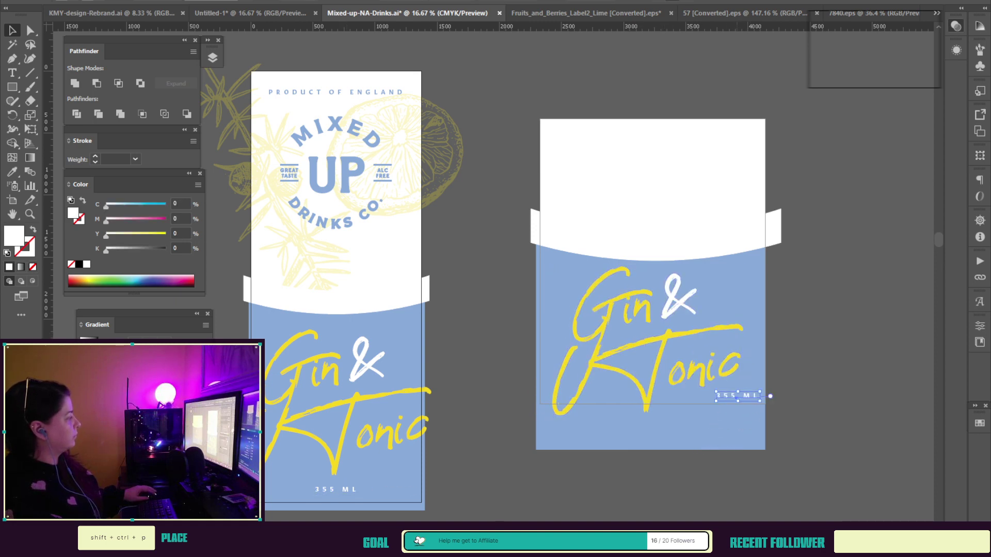
Step: Change the carrier's volume text to 4X355 ML and nudge it back inside the artboard edge
key(t)
click(717, 396)
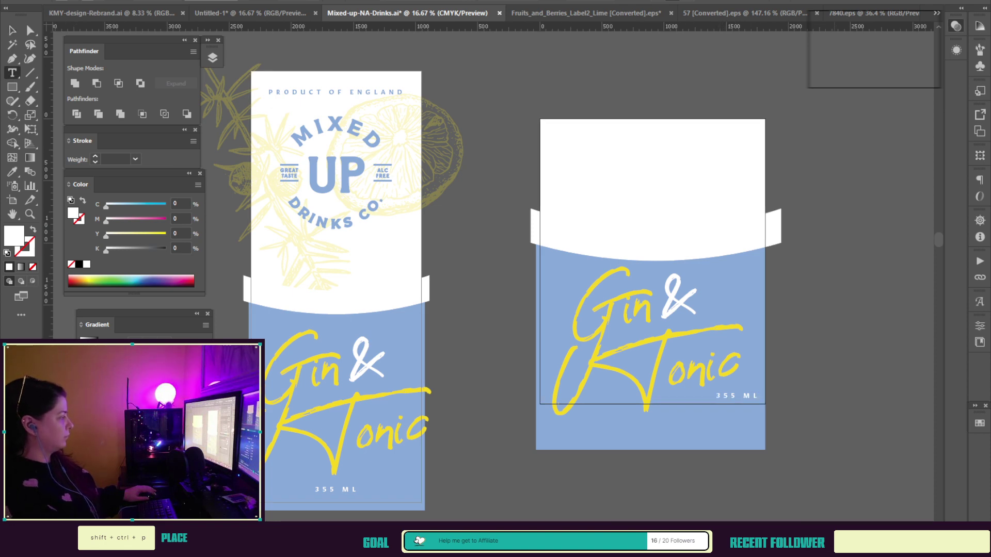
text(4X)
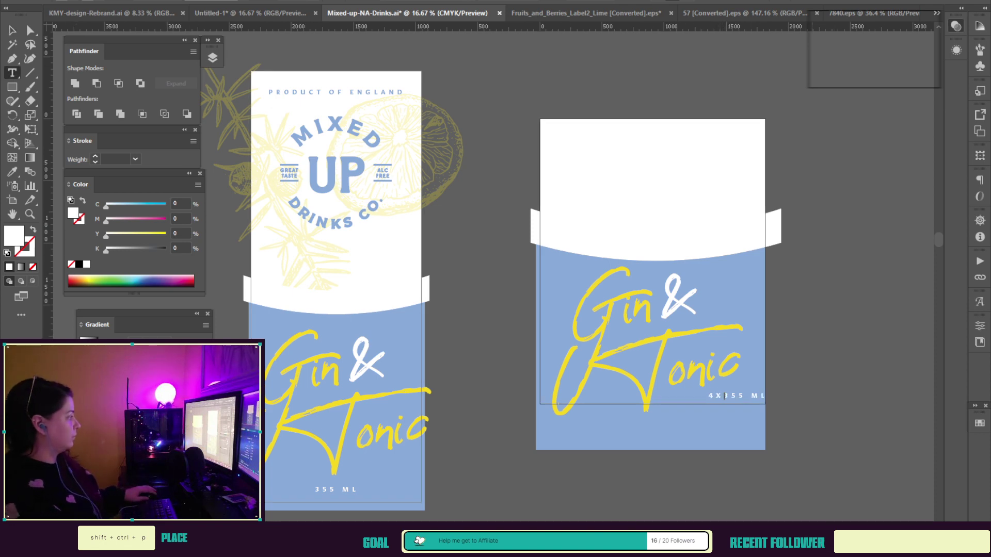
key(Escape)
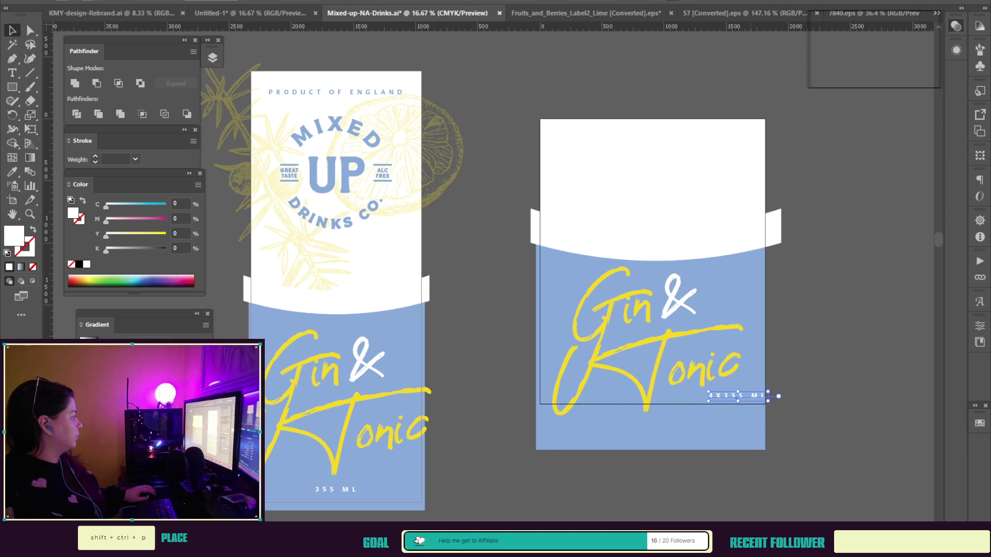
key(shift+Left)
key(shift+Left)
Step: Scale down the carrier's Gin & Tonic lettering and position it between the curved edge and the volume text
drag(662, 339, 661, 337)
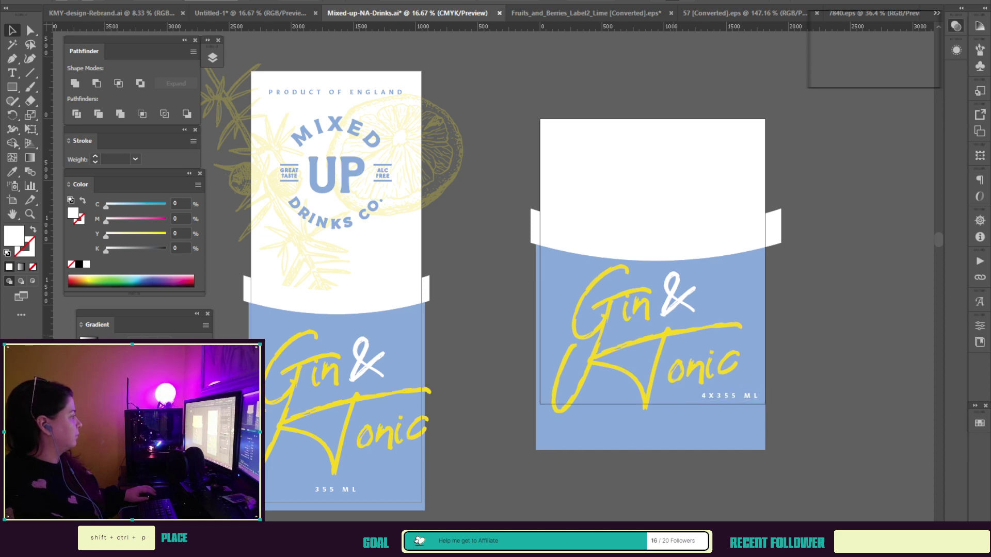
drag(743, 413, 730, 404)
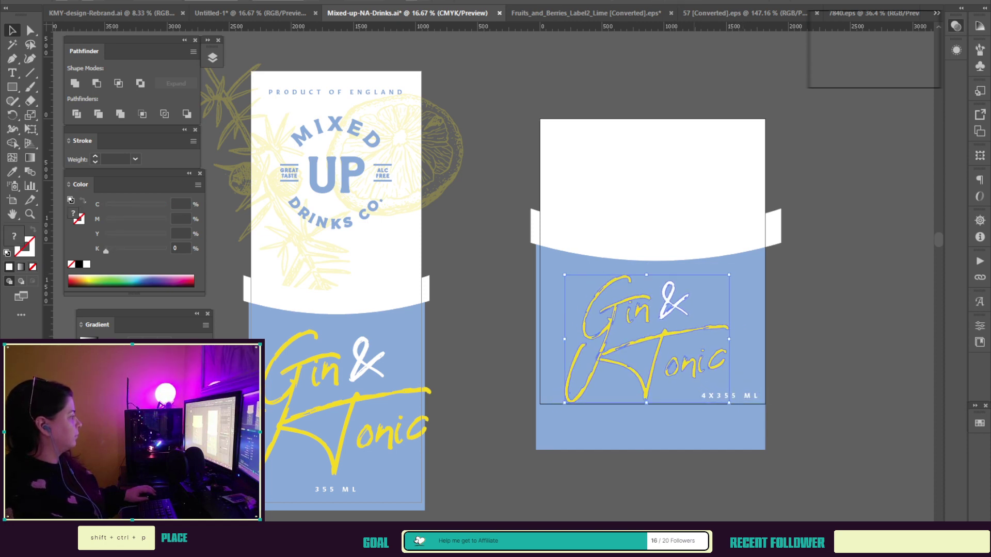
drag(656, 340, 665, 333)
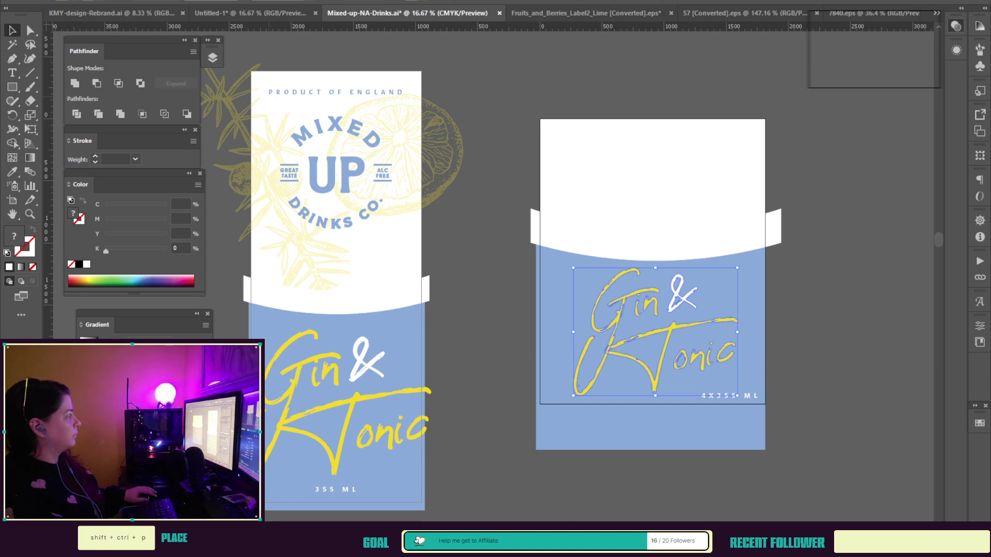
Step: Copy the origin line, juniper branch, Mixed Up logo and citrus slice onto the carrier's white area and scale them down together
click(335, 93)
shift+click(274, 148)
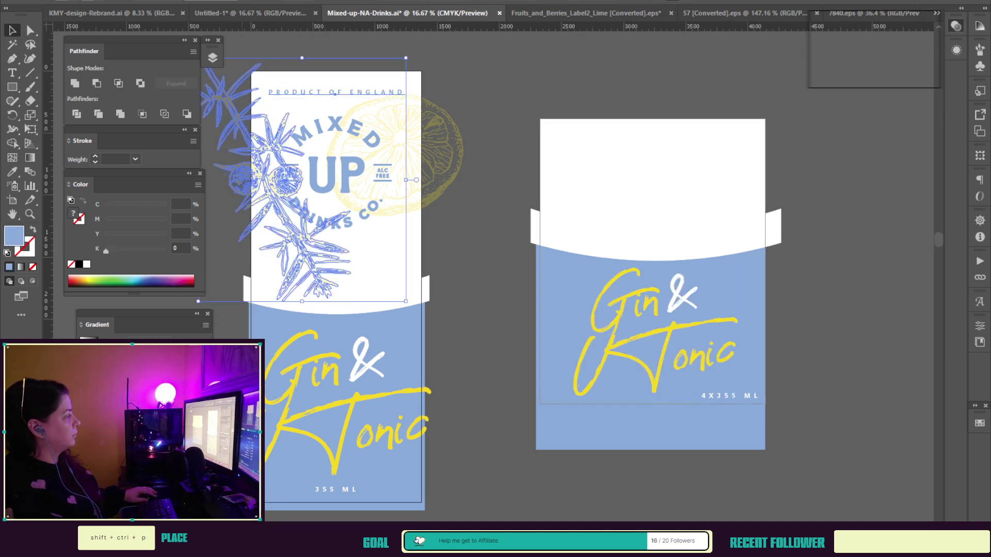
shift+click(323, 178)
shift+click(407, 160)
drag(408, 160, 721, 151)
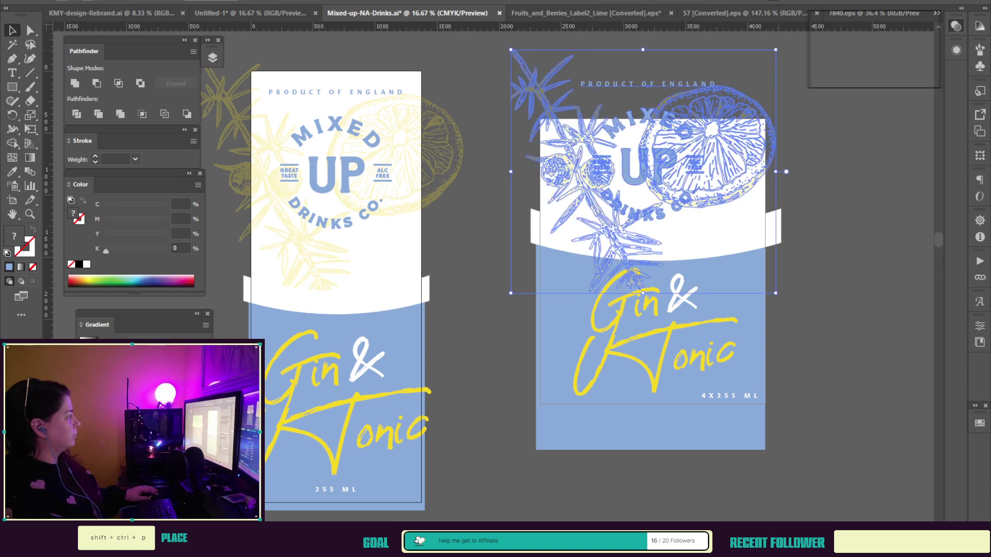
drag(776, 49, 738, 84)
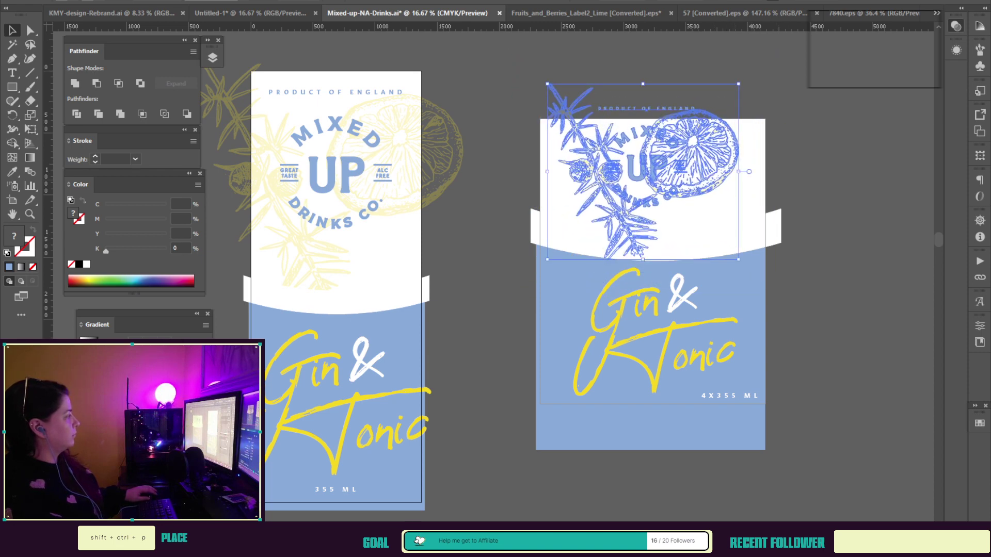
Step: Spread the carrier's botanicals apart, moving the citrus slice over the right edge and the juniper branch over the left edge
click(795, 103)
drag(695, 155, 734, 160)
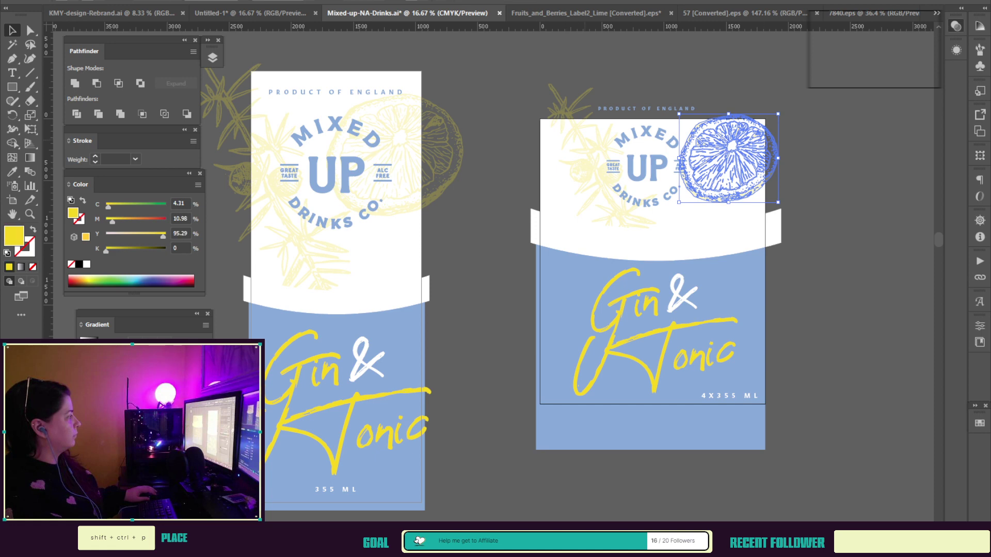
drag(584, 173, 561, 174)
Step: Centre the Mixed Up logo between the botanicals, place PRODUCT OF ENGLAND above it, and shrink the logo slightly
click(643, 170)
drag(652, 168, 654, 180)
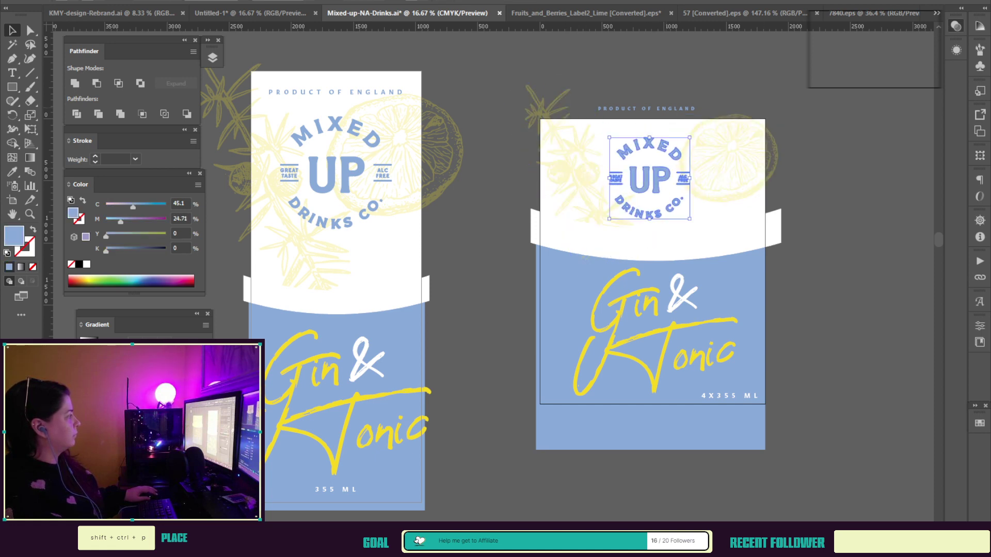
drag(647, 109, 651, 128)
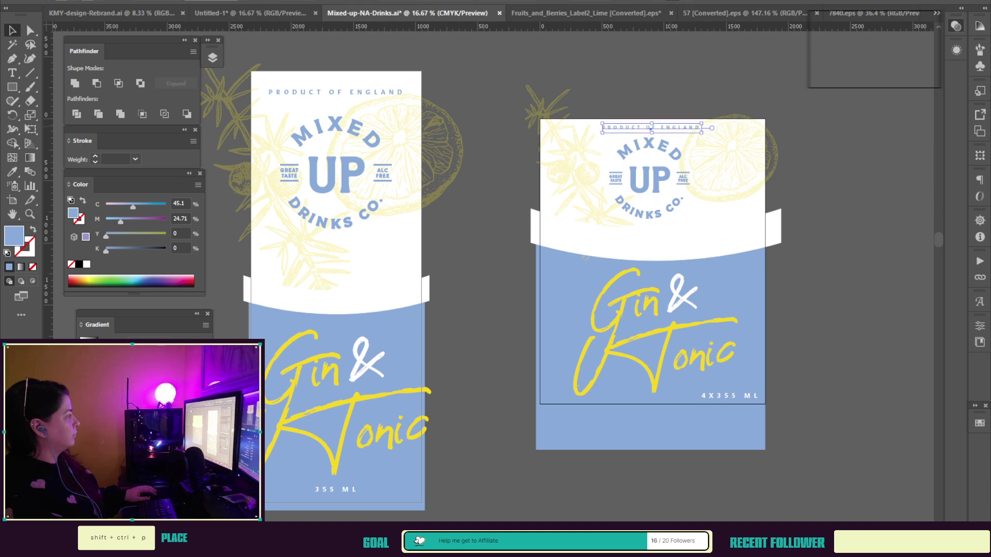
click(642, 180)
drag(691, 219, 683, 211)
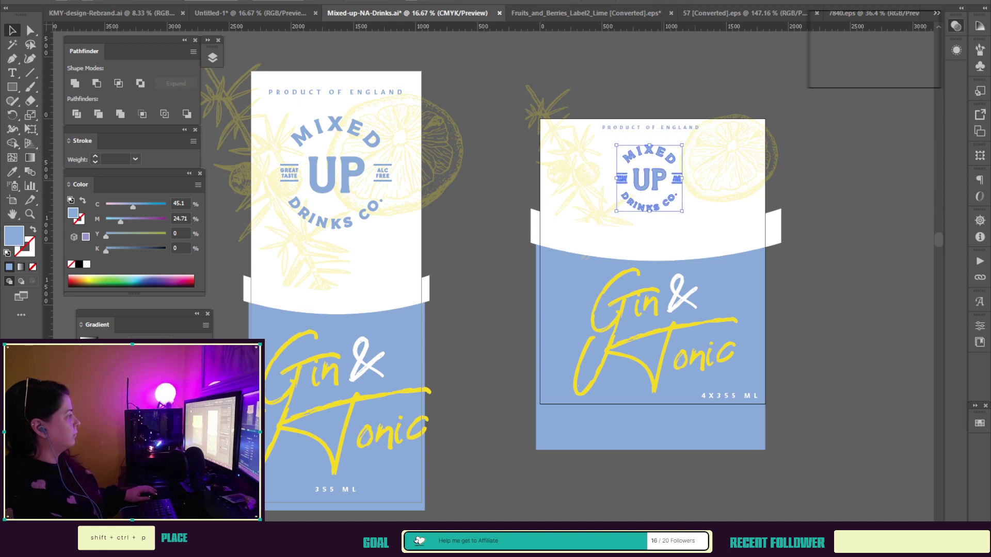
drag(650, 179, 650, 182)
Step: Try to shift the carrier's white curved band slightly upward and then lower it towards the Gin & Tonic lettering
click(653, 243)
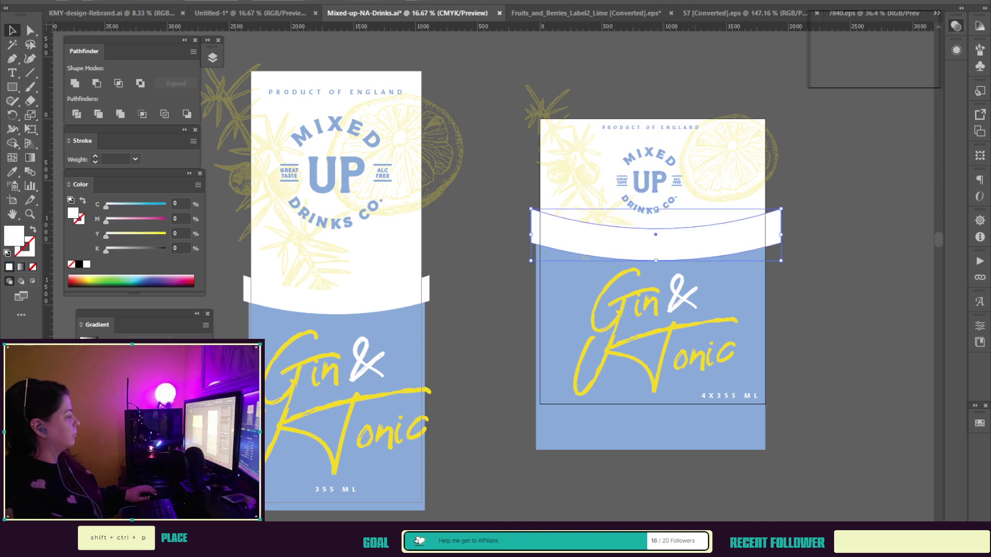
key(Up)
key(Up)
key(Up)
key(Up)
key(Up)
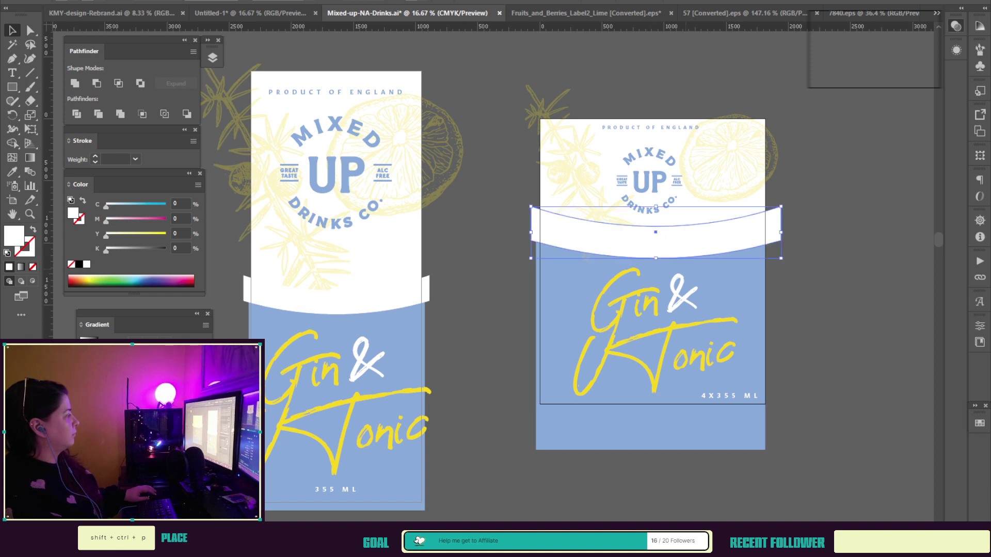
click(651, 269)
drag(650, 230, 653, 256)
click(653, 250)
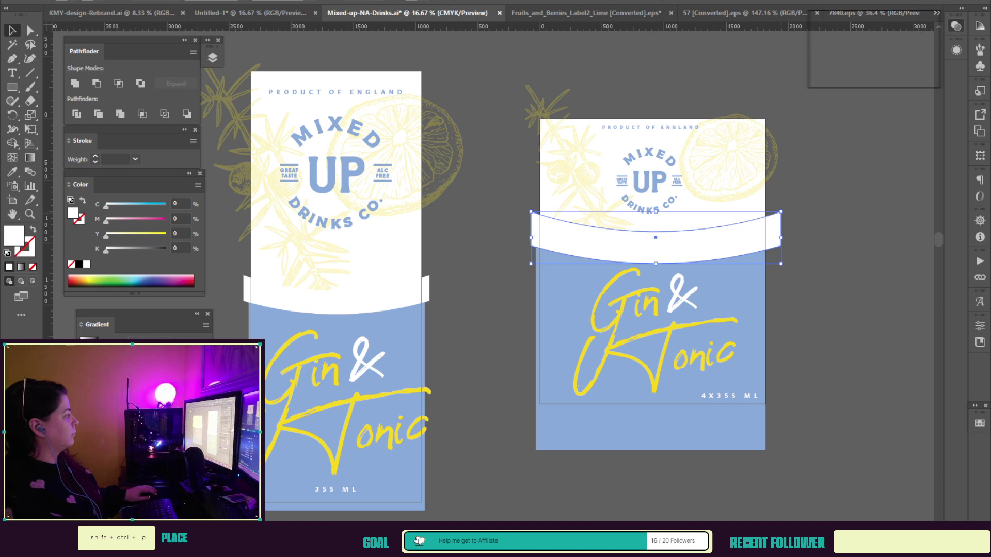
Step: Undo the carrier's curved band widening, lettering enlargement, logo reduction and origin line move, back to the last juniper branch adjustment
key(ctrl+z)
key(ctrl+z)
key(ctrl+z)
key(ctrl+z)
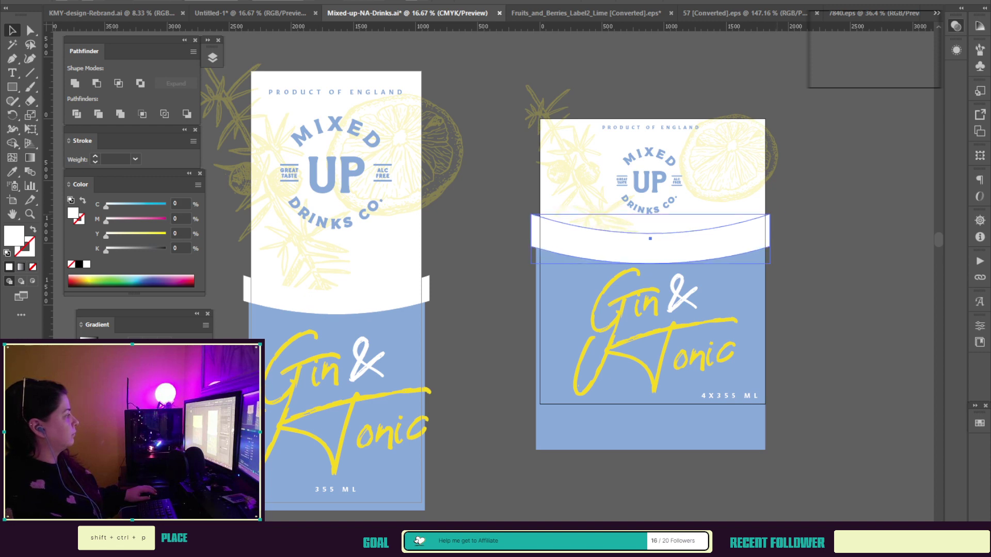
key(Down)
key(Down)
key(ctrl+z)
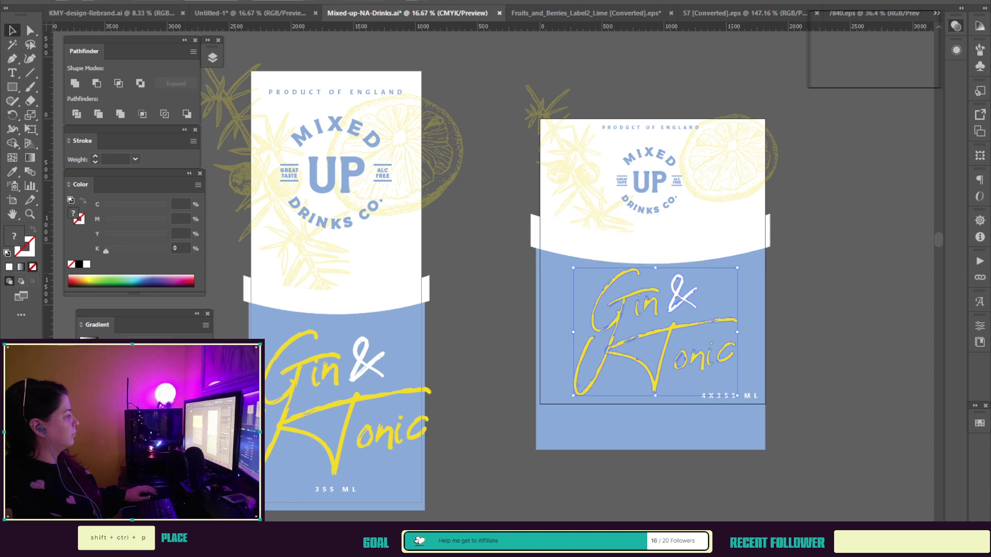
key(ctrl+z)
key(ctrl+z)
key(ctrl+z)
key(ctrl+z)
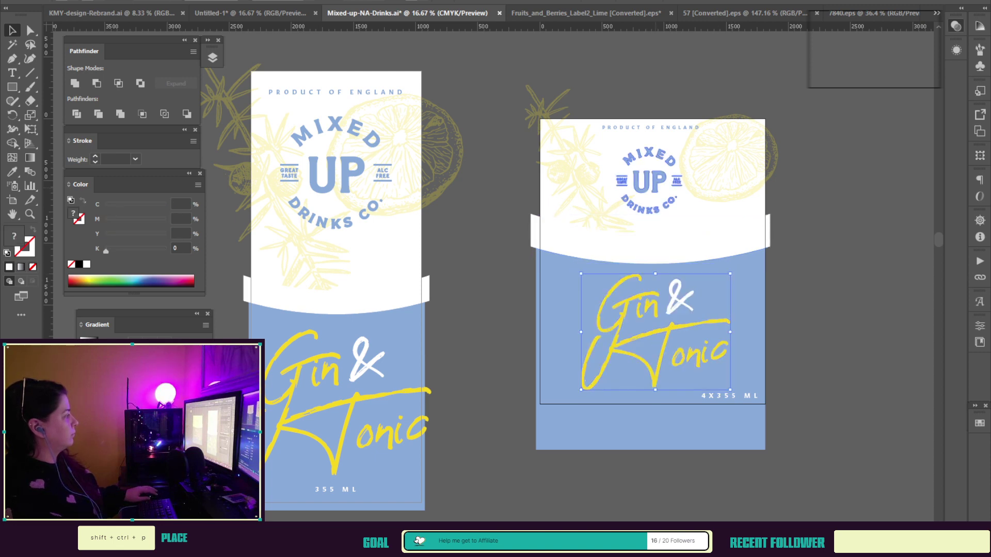
key(ctrl+z)
key(ctrl+z)
key(ctrl+z)
key(ctrl+z)
key(ctrl+z)
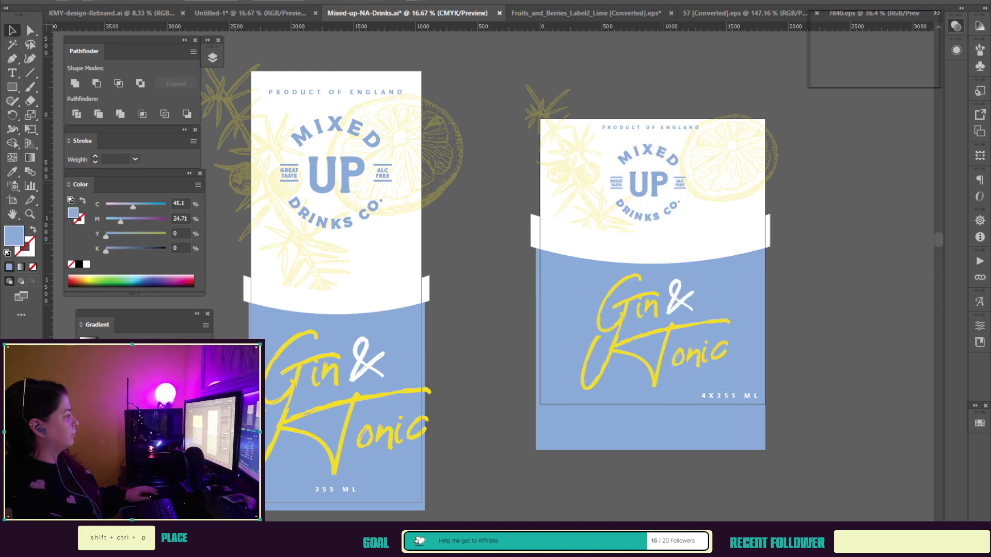
key(ctrl+z)
key(ctrl+z)
key(ctrl+z)
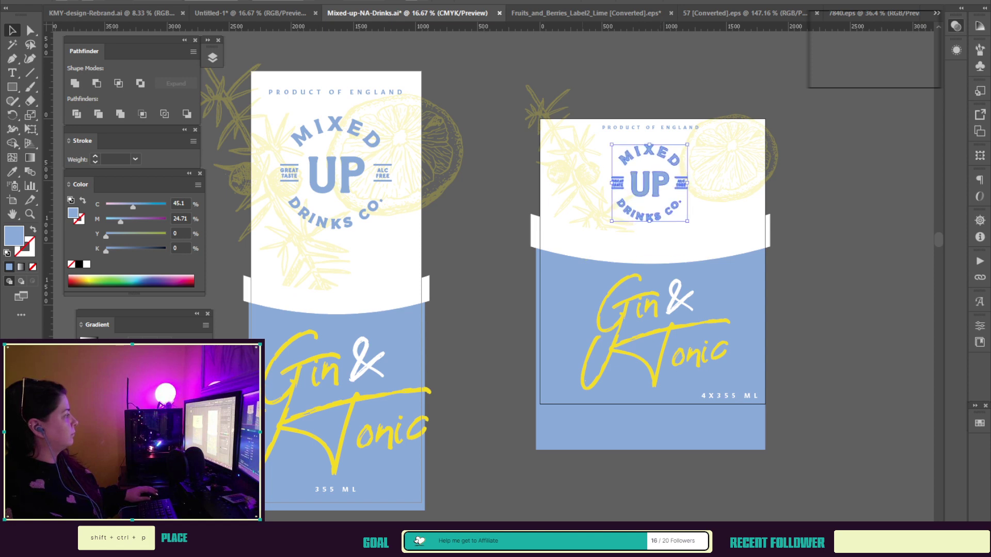
key(ctrl+z)
key(ctrl+z)
key(ctrl+z)
key(ctrl+z)
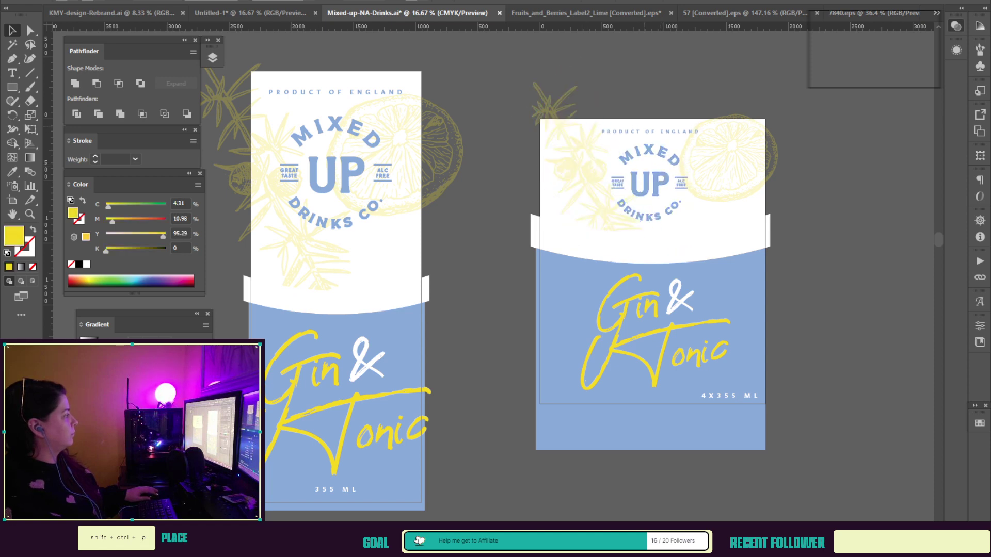
key(ctrl+z)
key(ctrl+z)
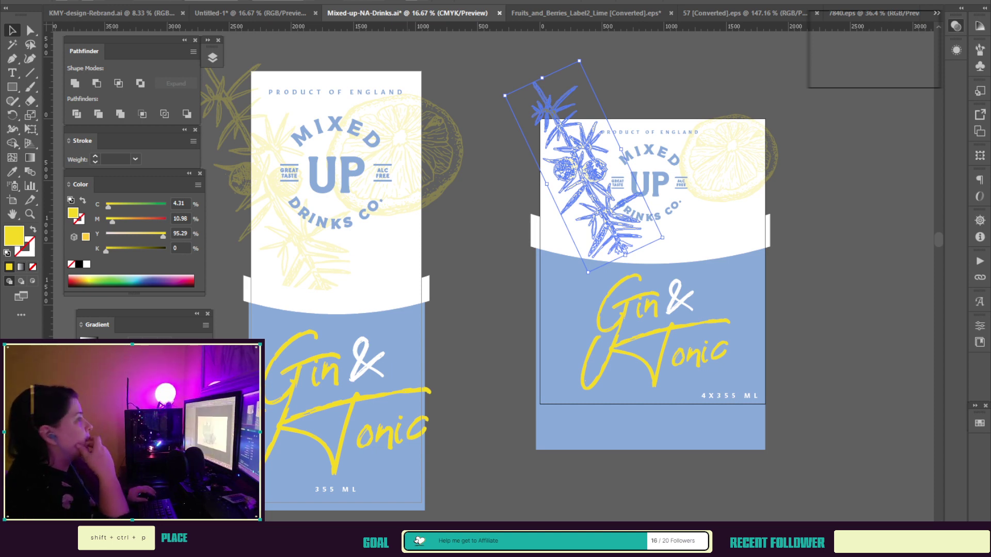
Step: Switch to Photoshop, place the Mixed-up-NA-Drinks_box artwork in the carrier box smart object, and return to the 6009374.psd mockup
key(alt+Tab)
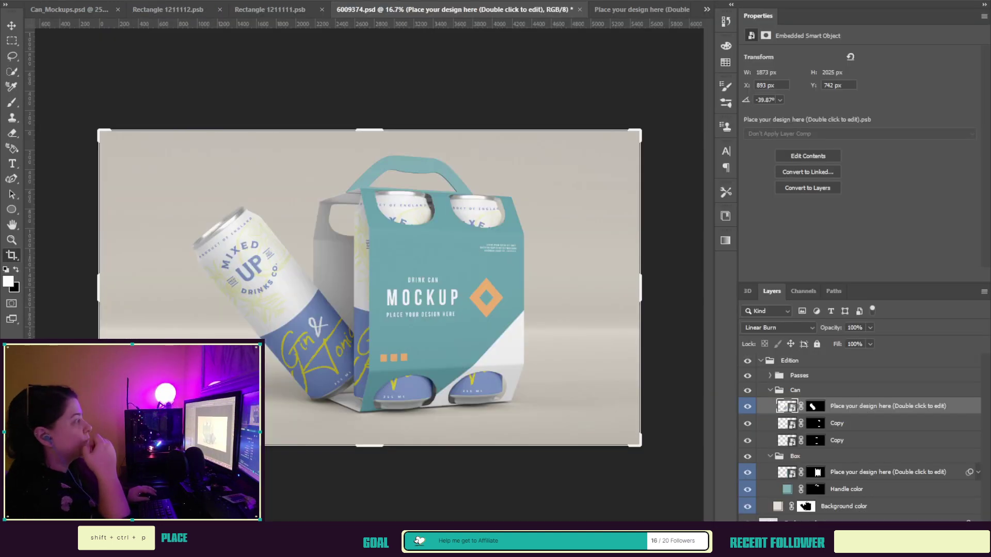
double_click(787, 473)
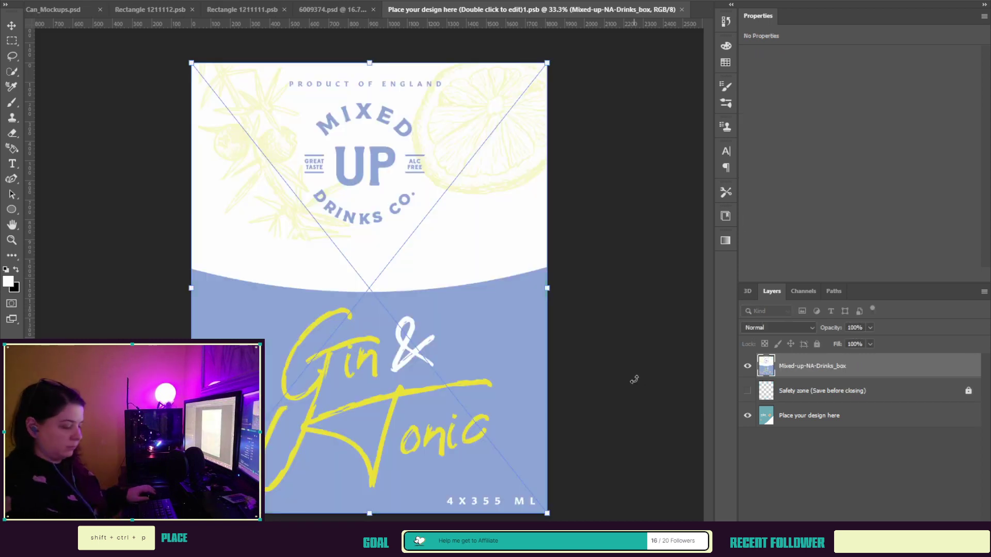
key(Return)
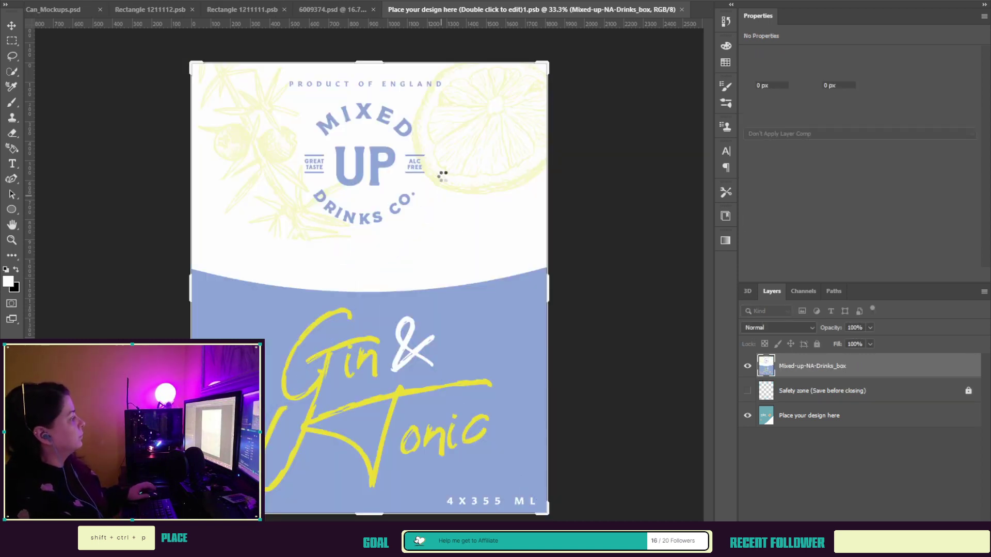
click(351, 13)
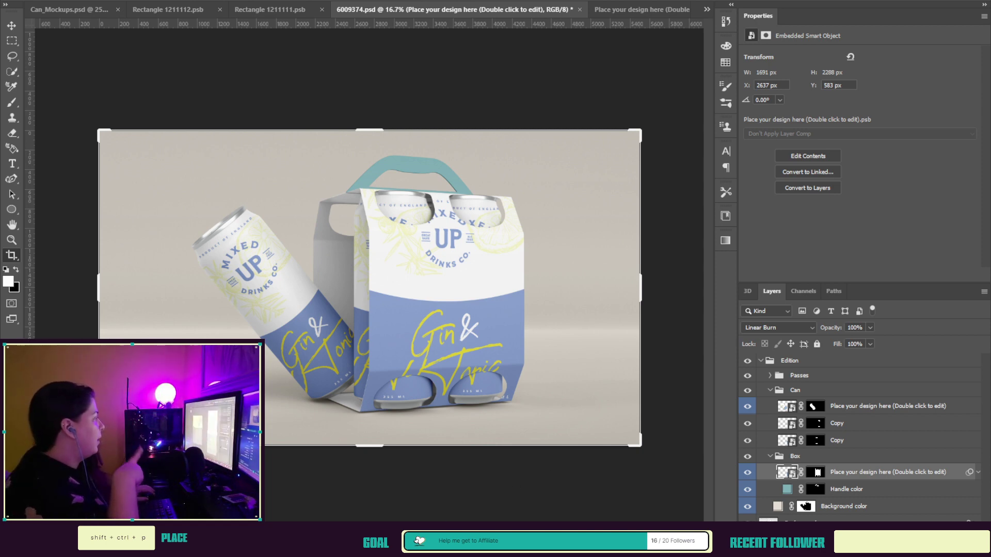
Step: Delete the Mixed-up-NA-Drinks_box layer from the carrier box smart object, then save and close it with the safety zone hidden
double_click(794, 473)
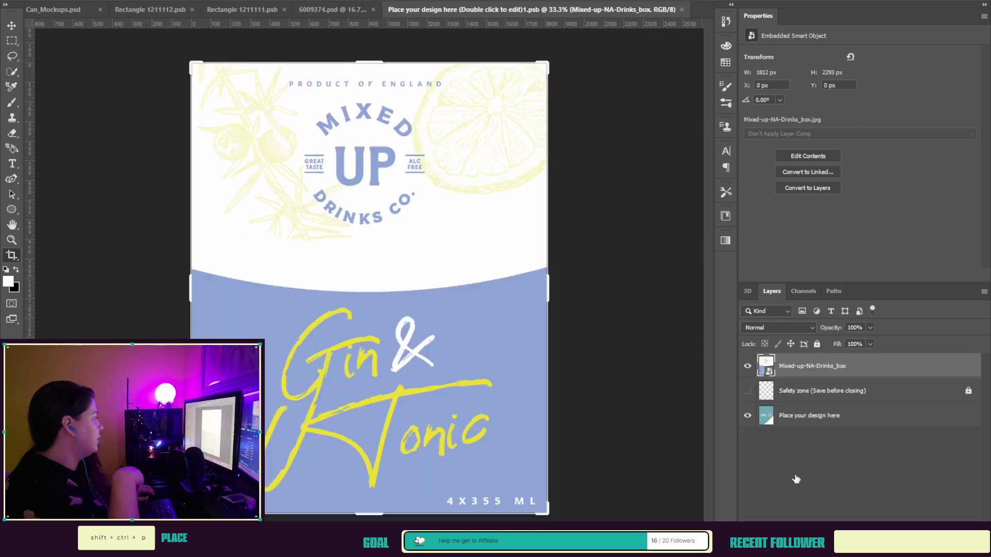
key(Delete)
click(747, 366)
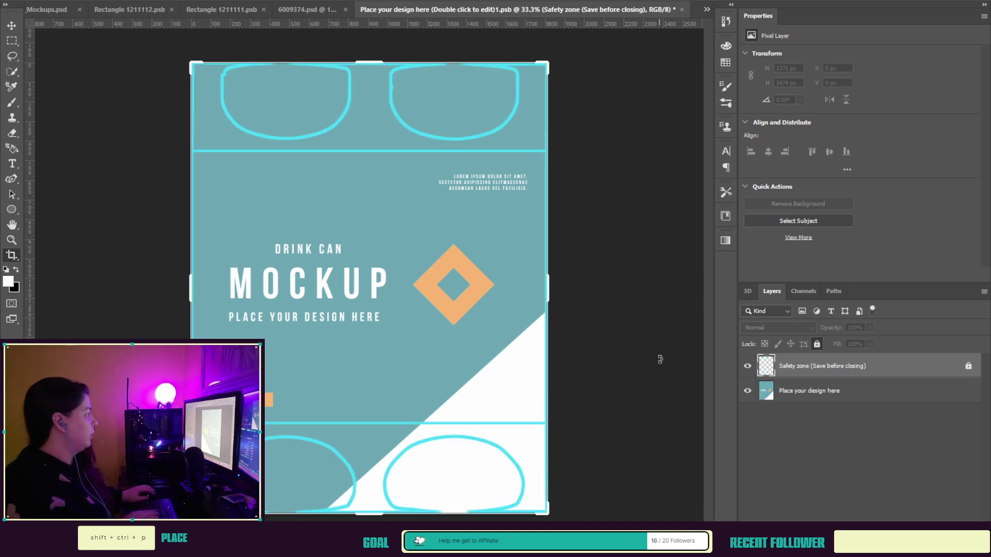
click(748, 366)
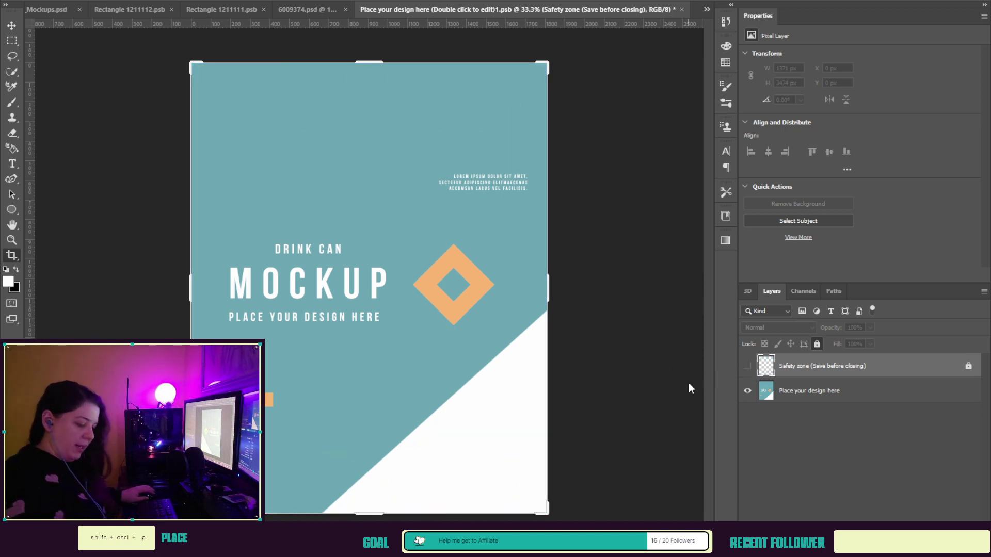
key(ctrl+s)
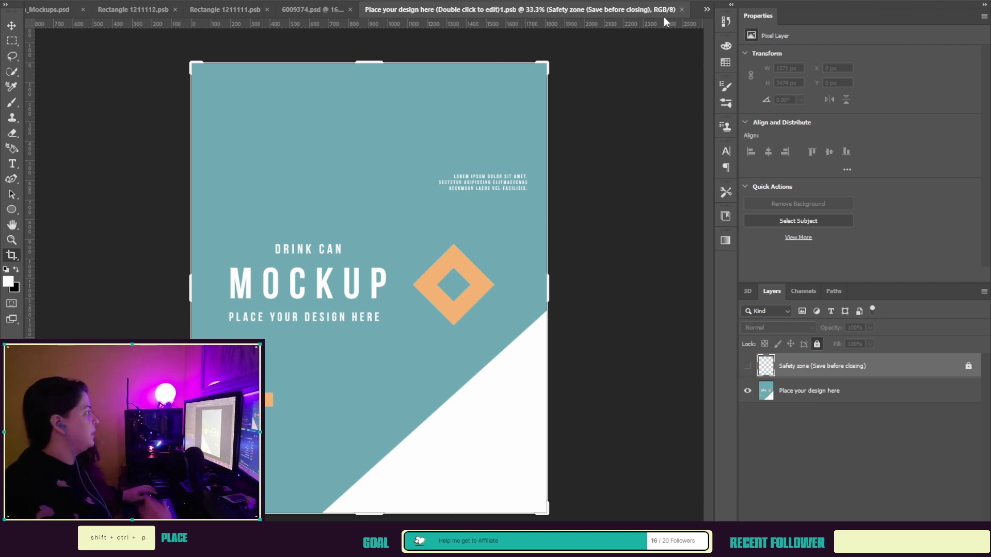
click(680, 10)
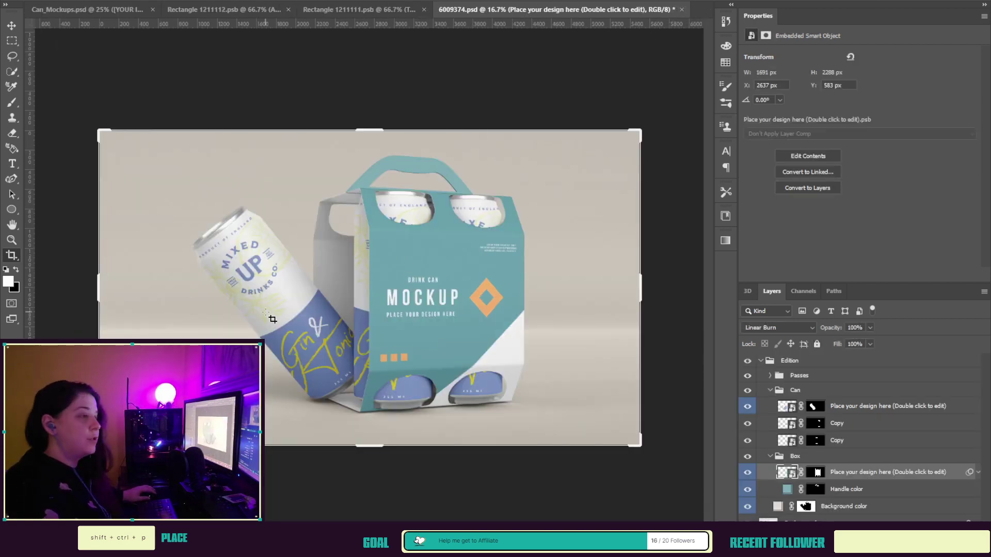